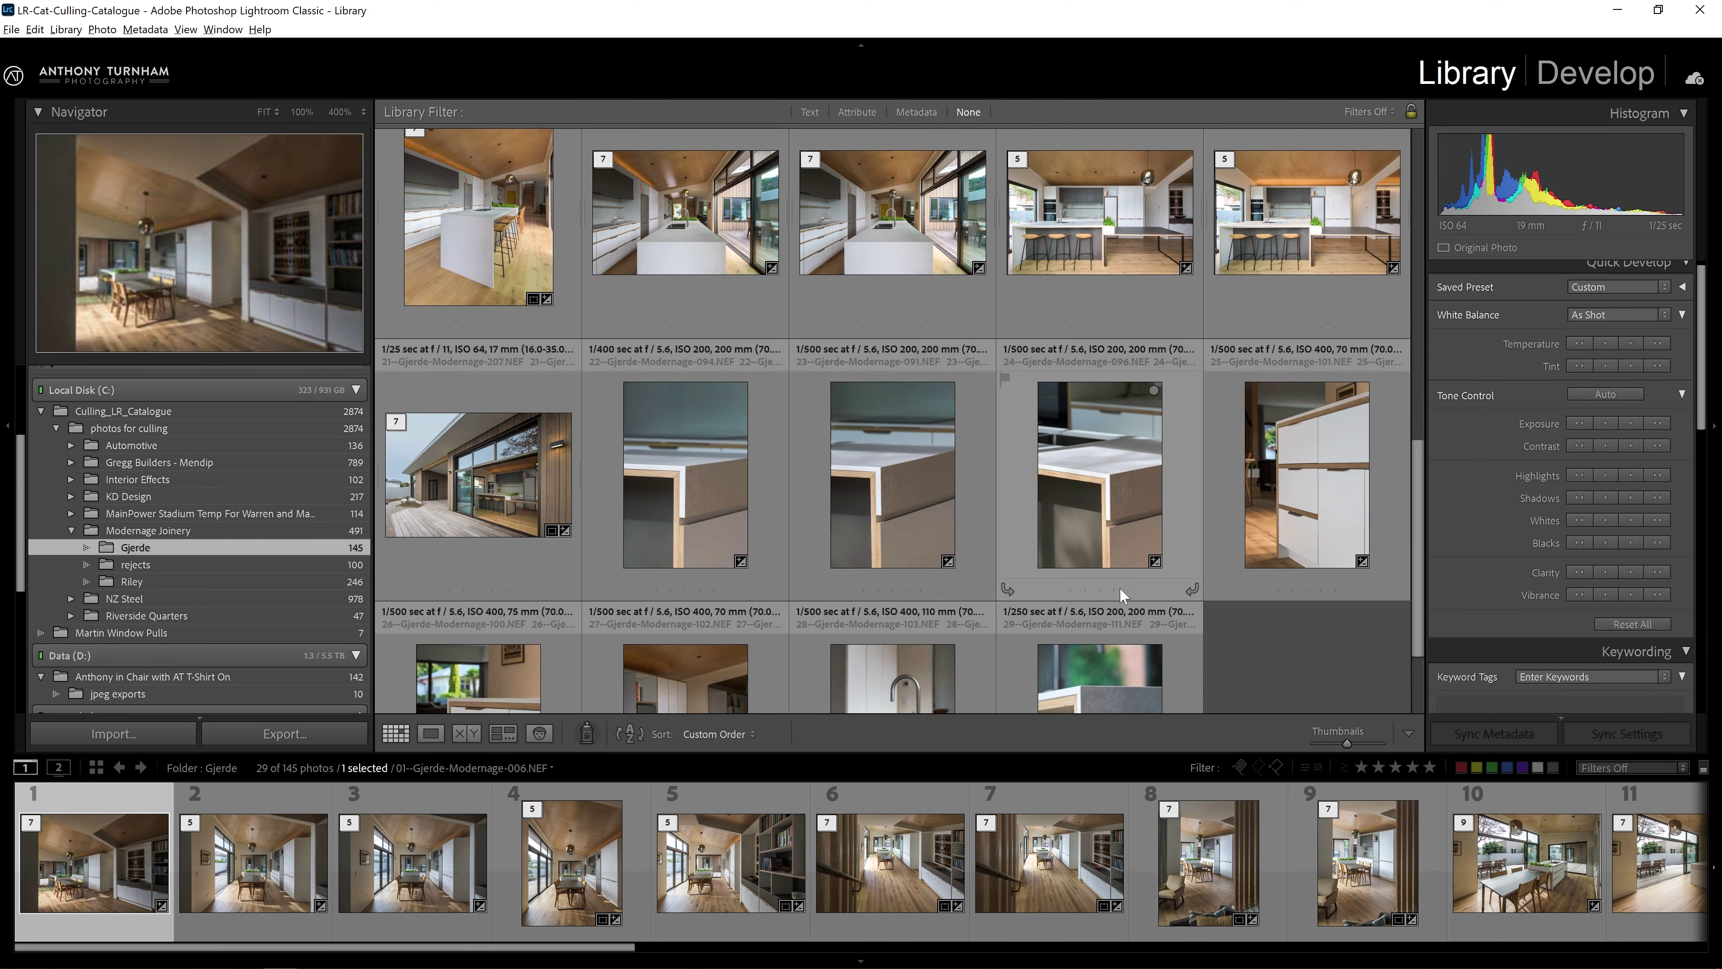
Look over all the photos of the Gjerde folder in the grid, from the first row to the last.
scroll(1228, 630, down, 2)
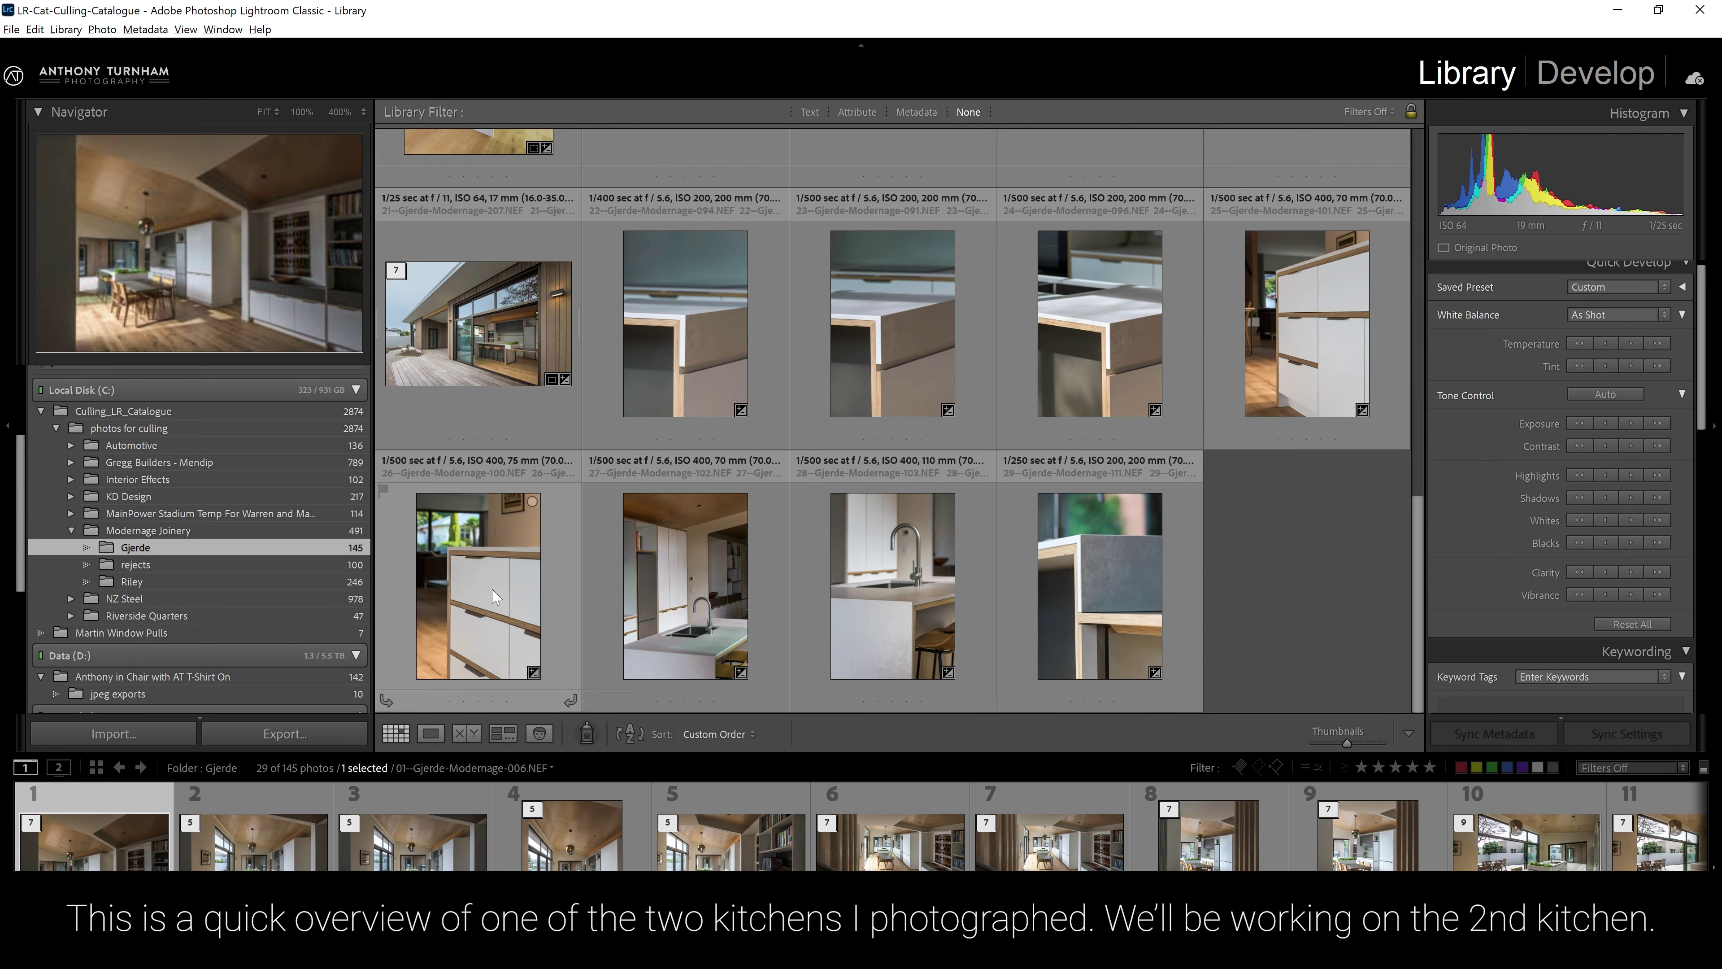
scroll(1018, 352, up, 2)
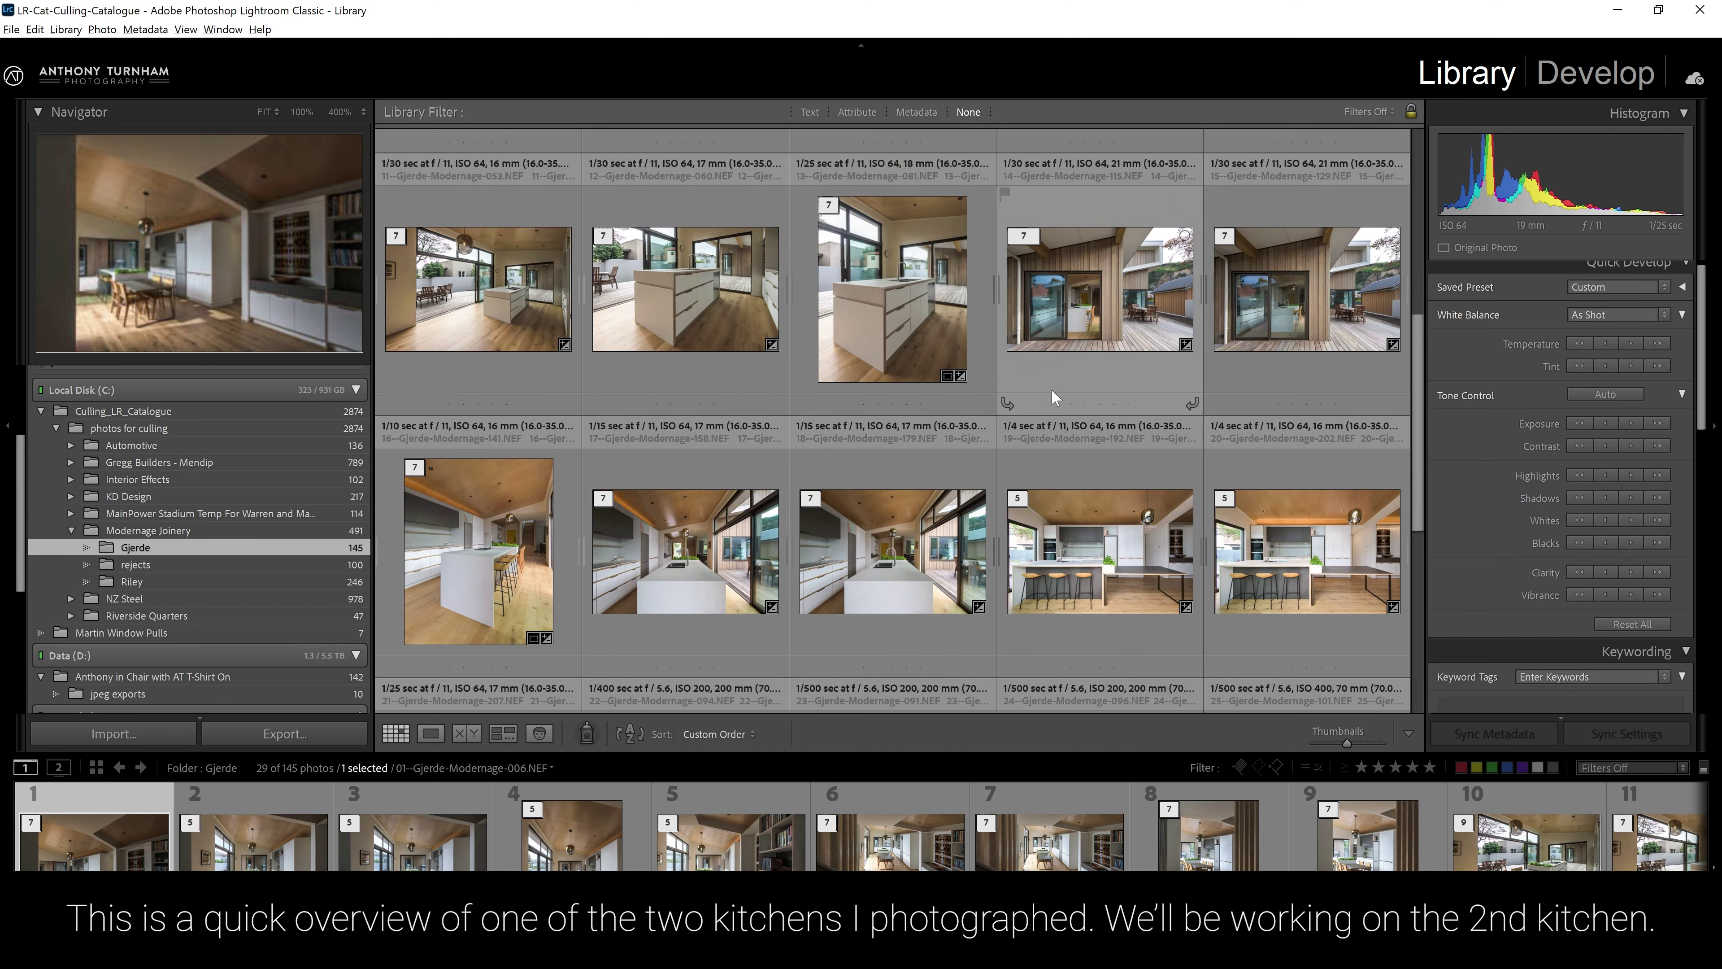
scroll(1100, 321, up, 3)
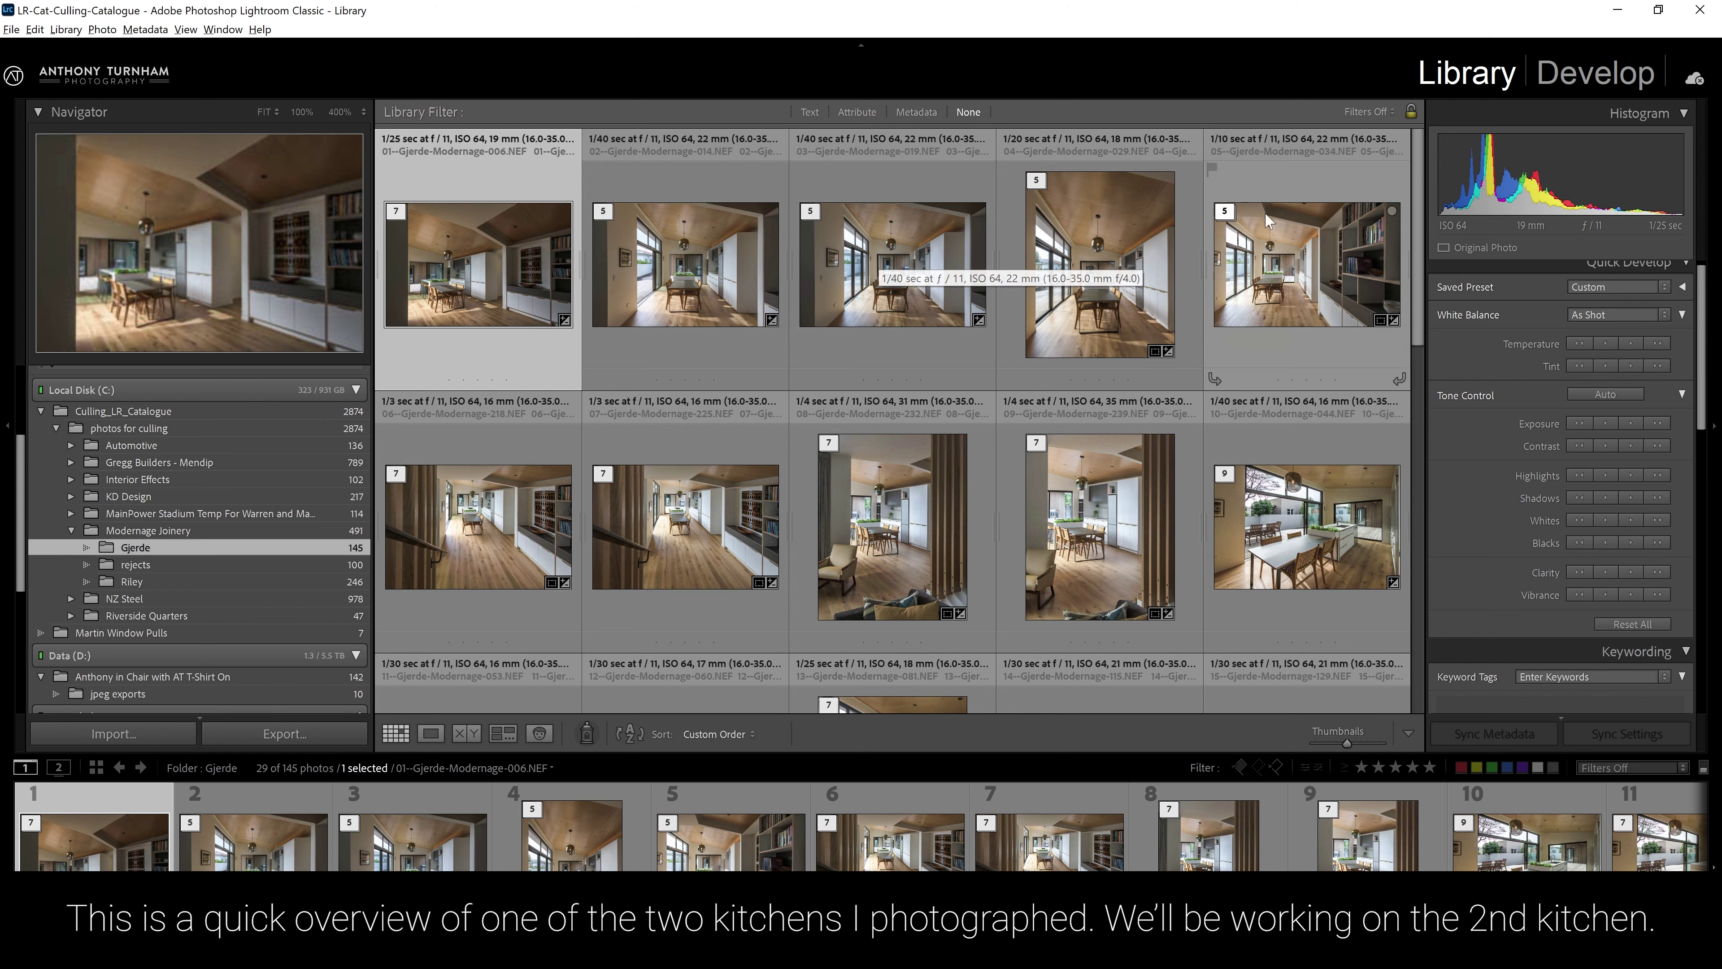
drag(1422, 176, 1504, 554)
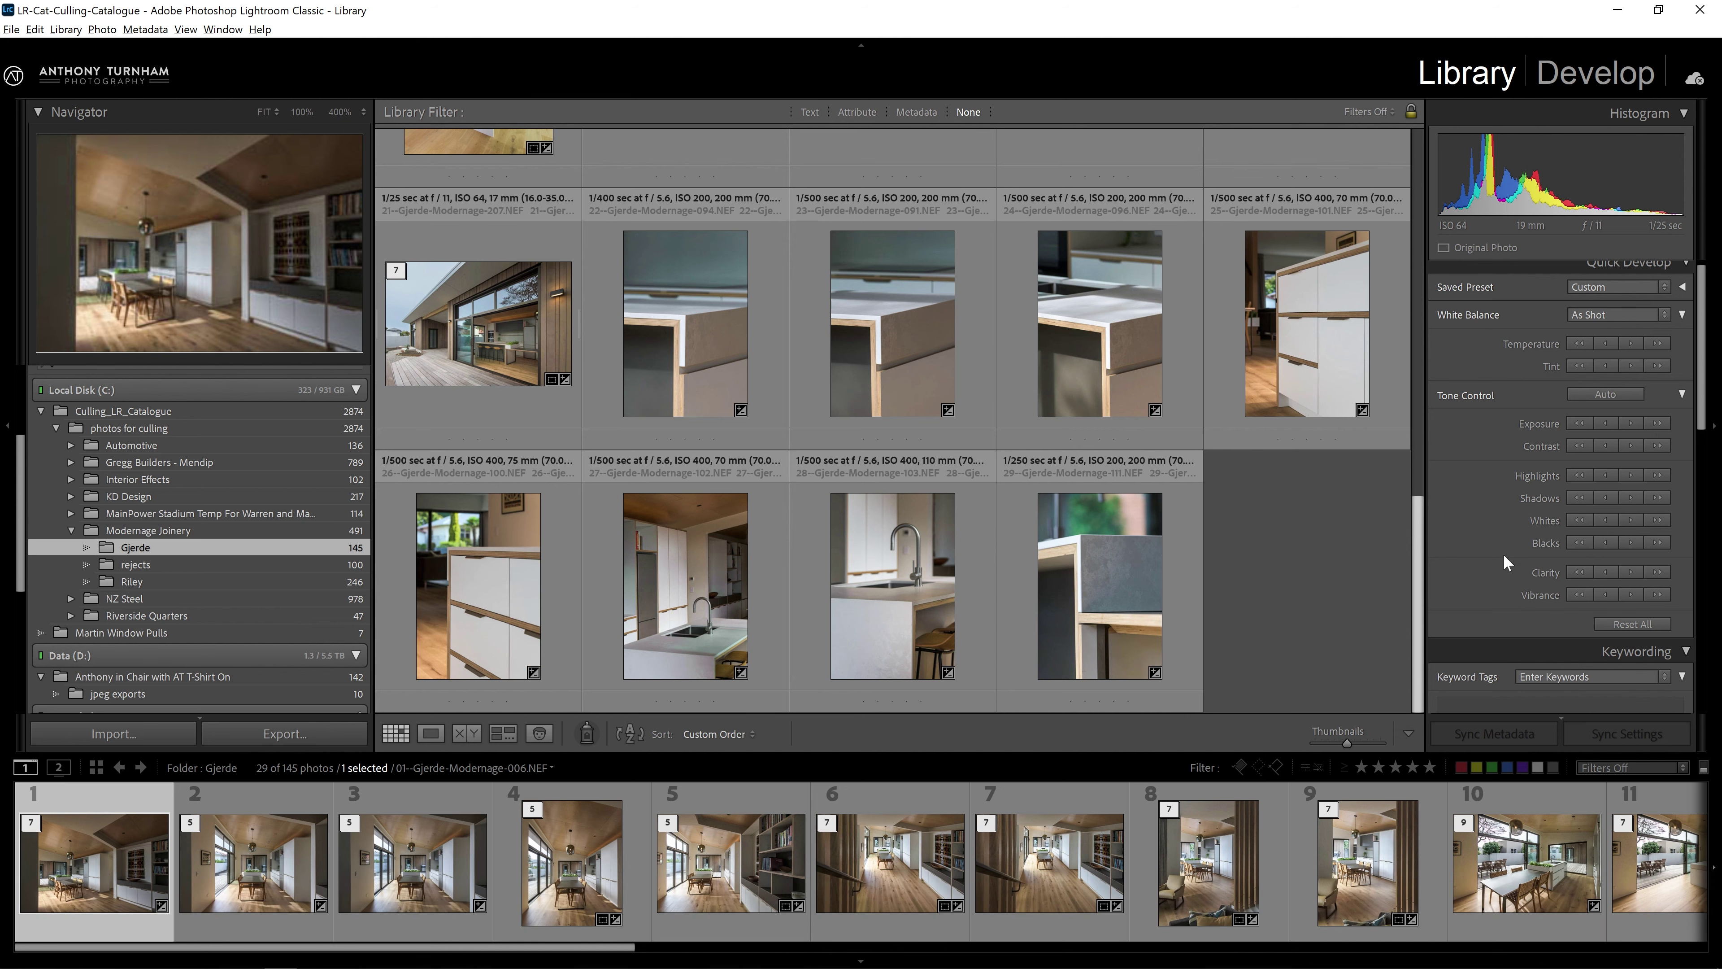
drag(1503, 553, 1474, 165)
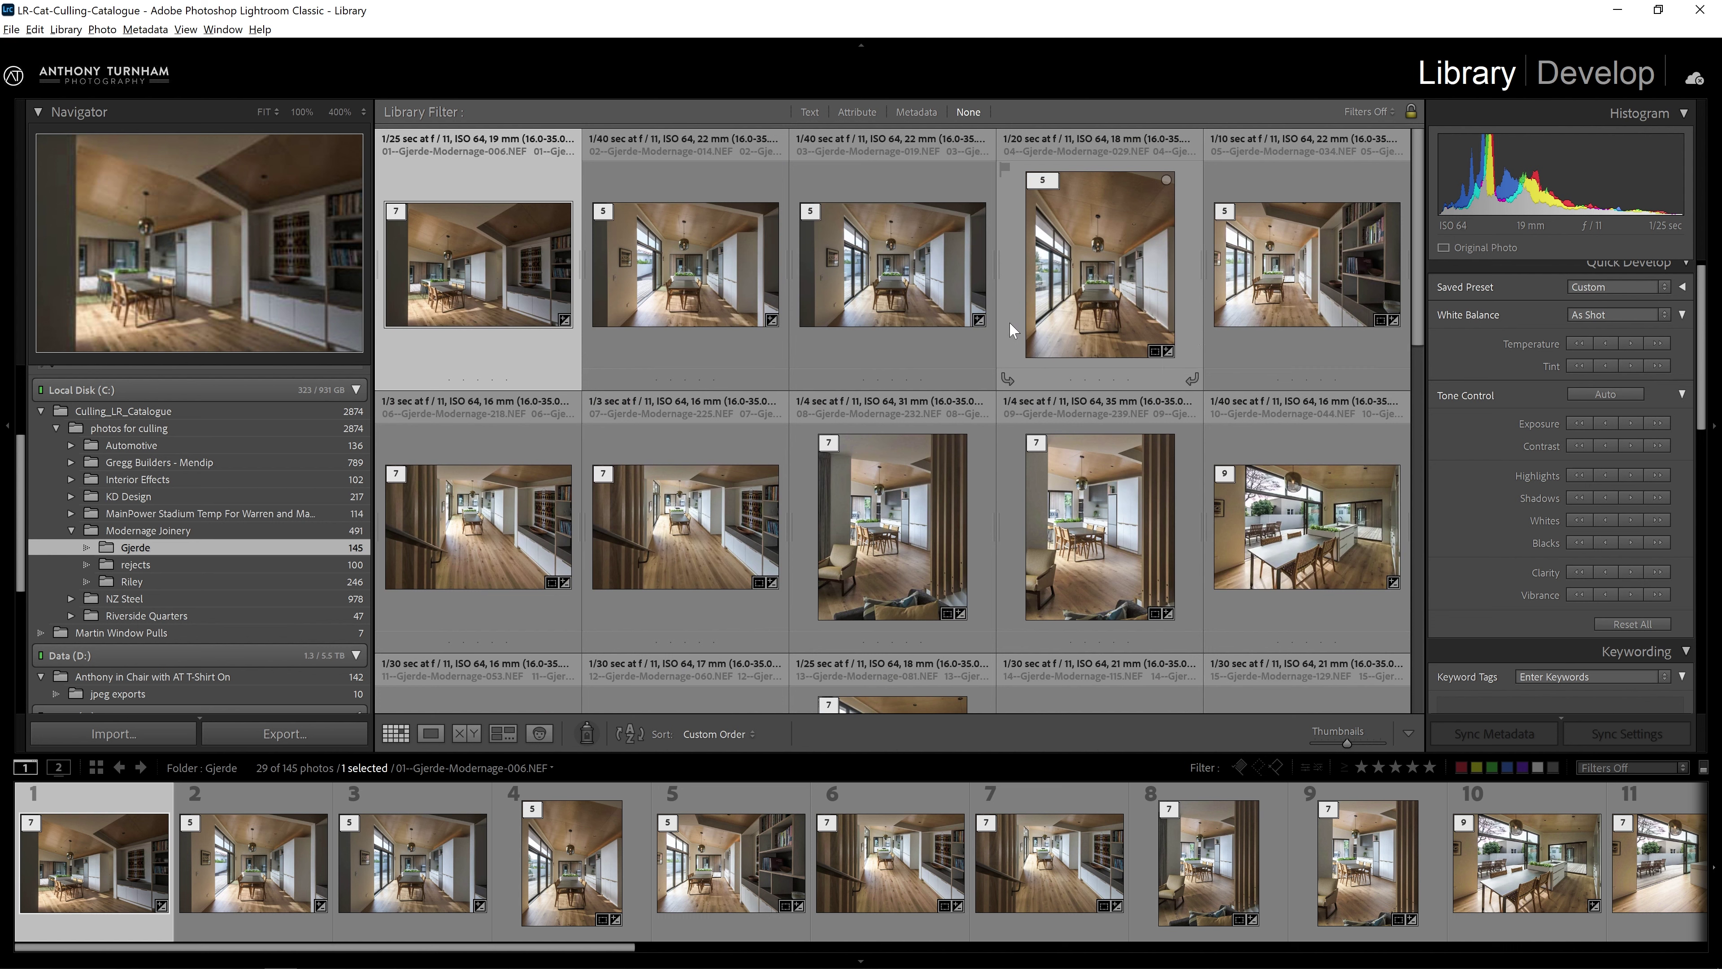
View several interior photos of the Gjerde folder enlarged one after another, and return to the grid.
double_click(1330, 270)
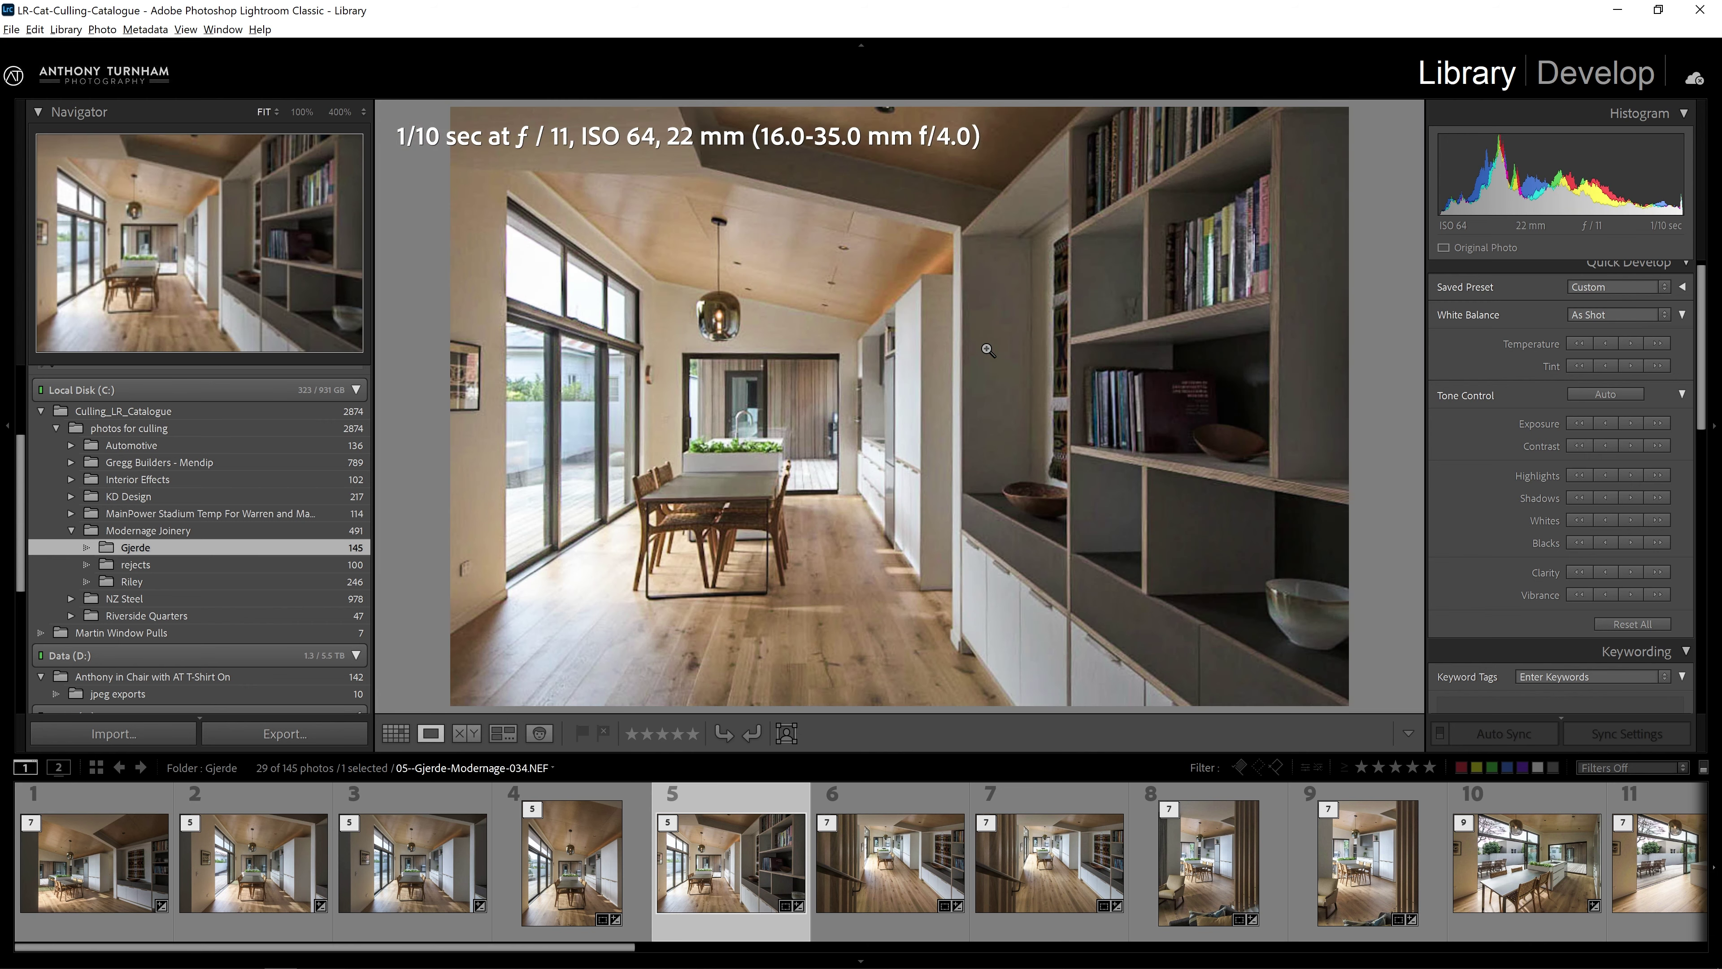
click(913, 880)
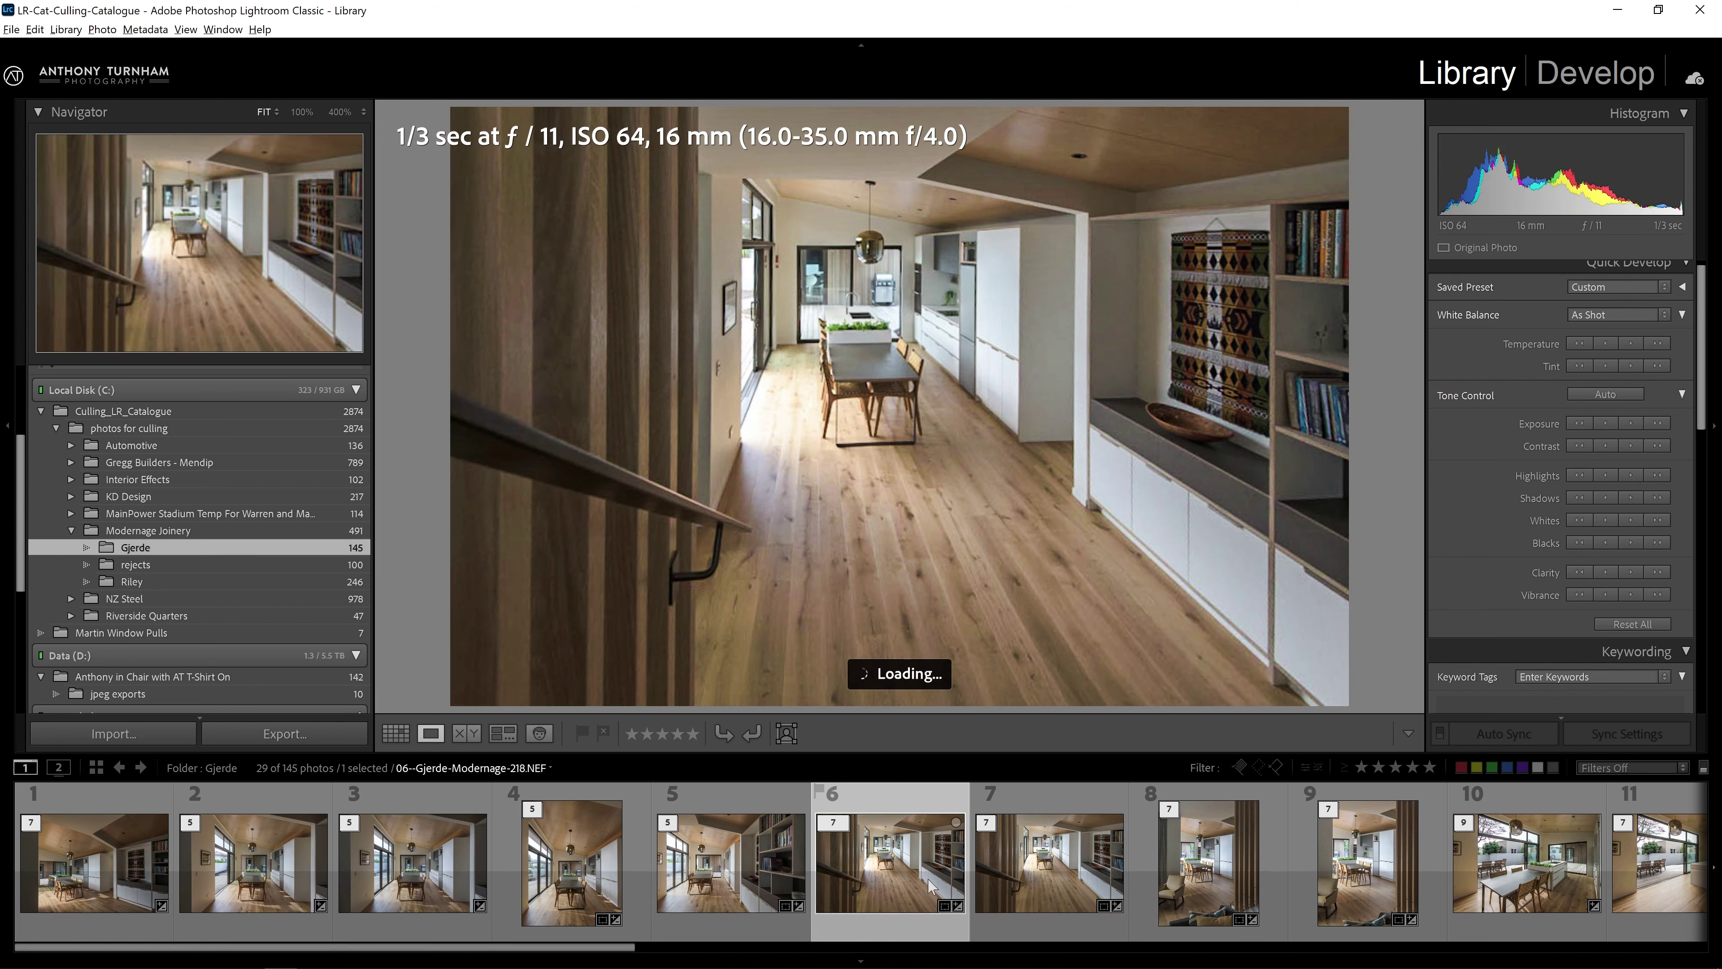
click(1201, 876)
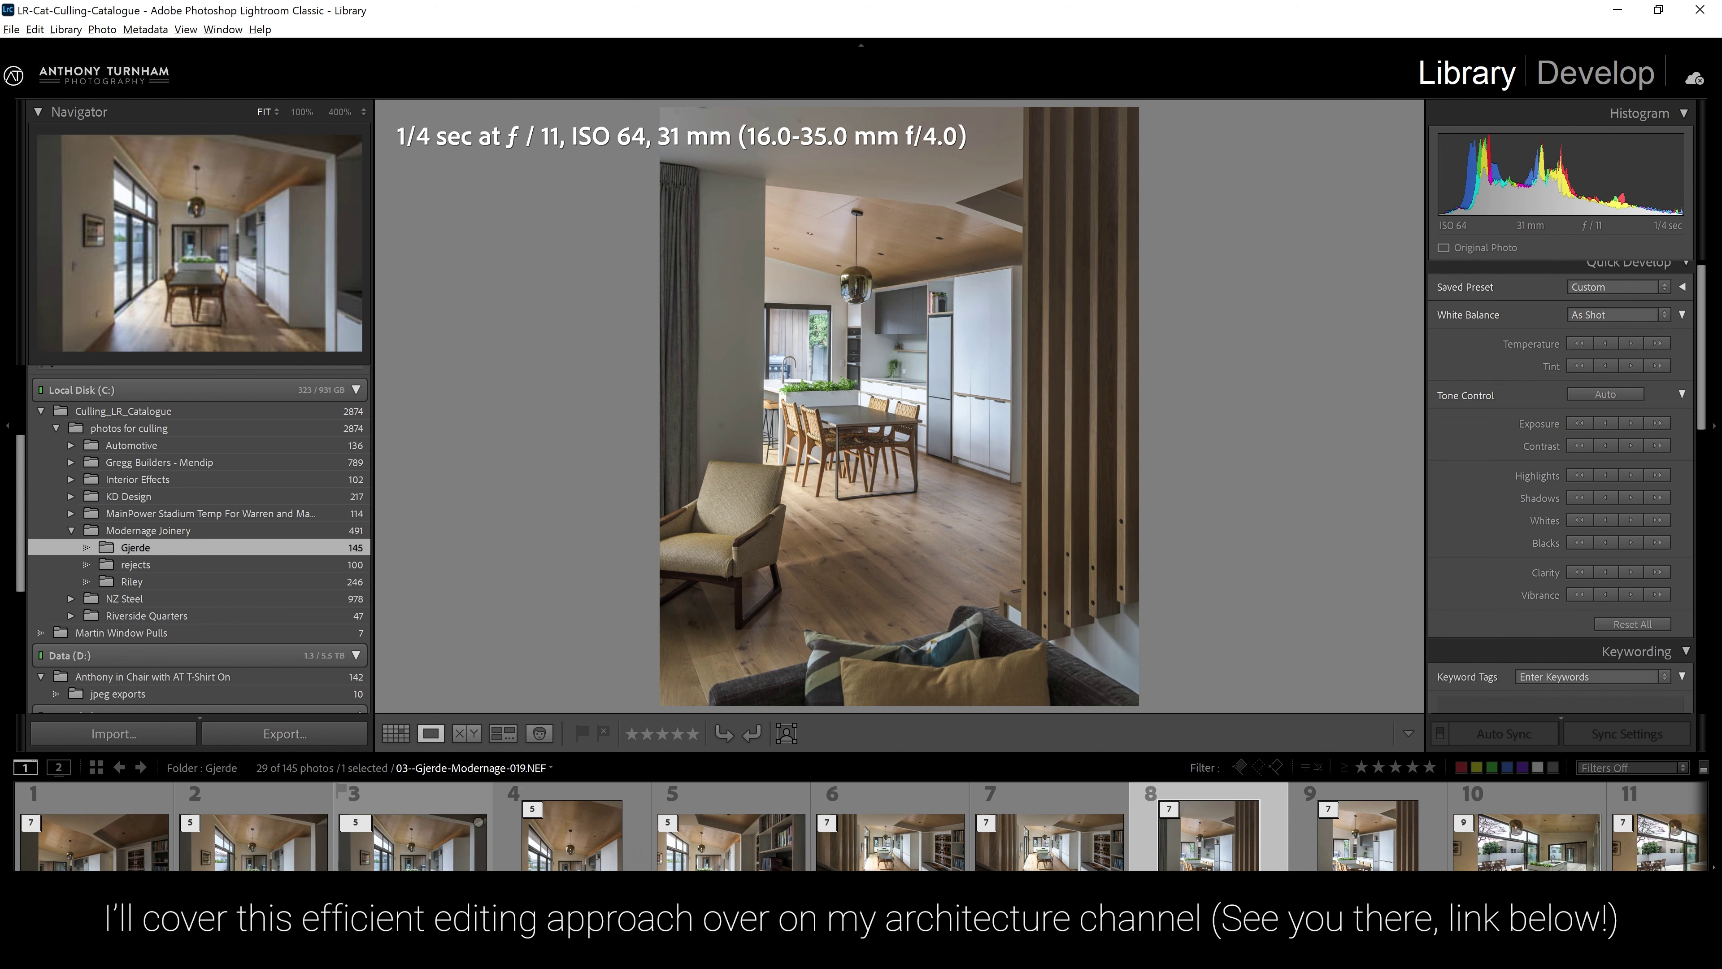
click(298, 863)
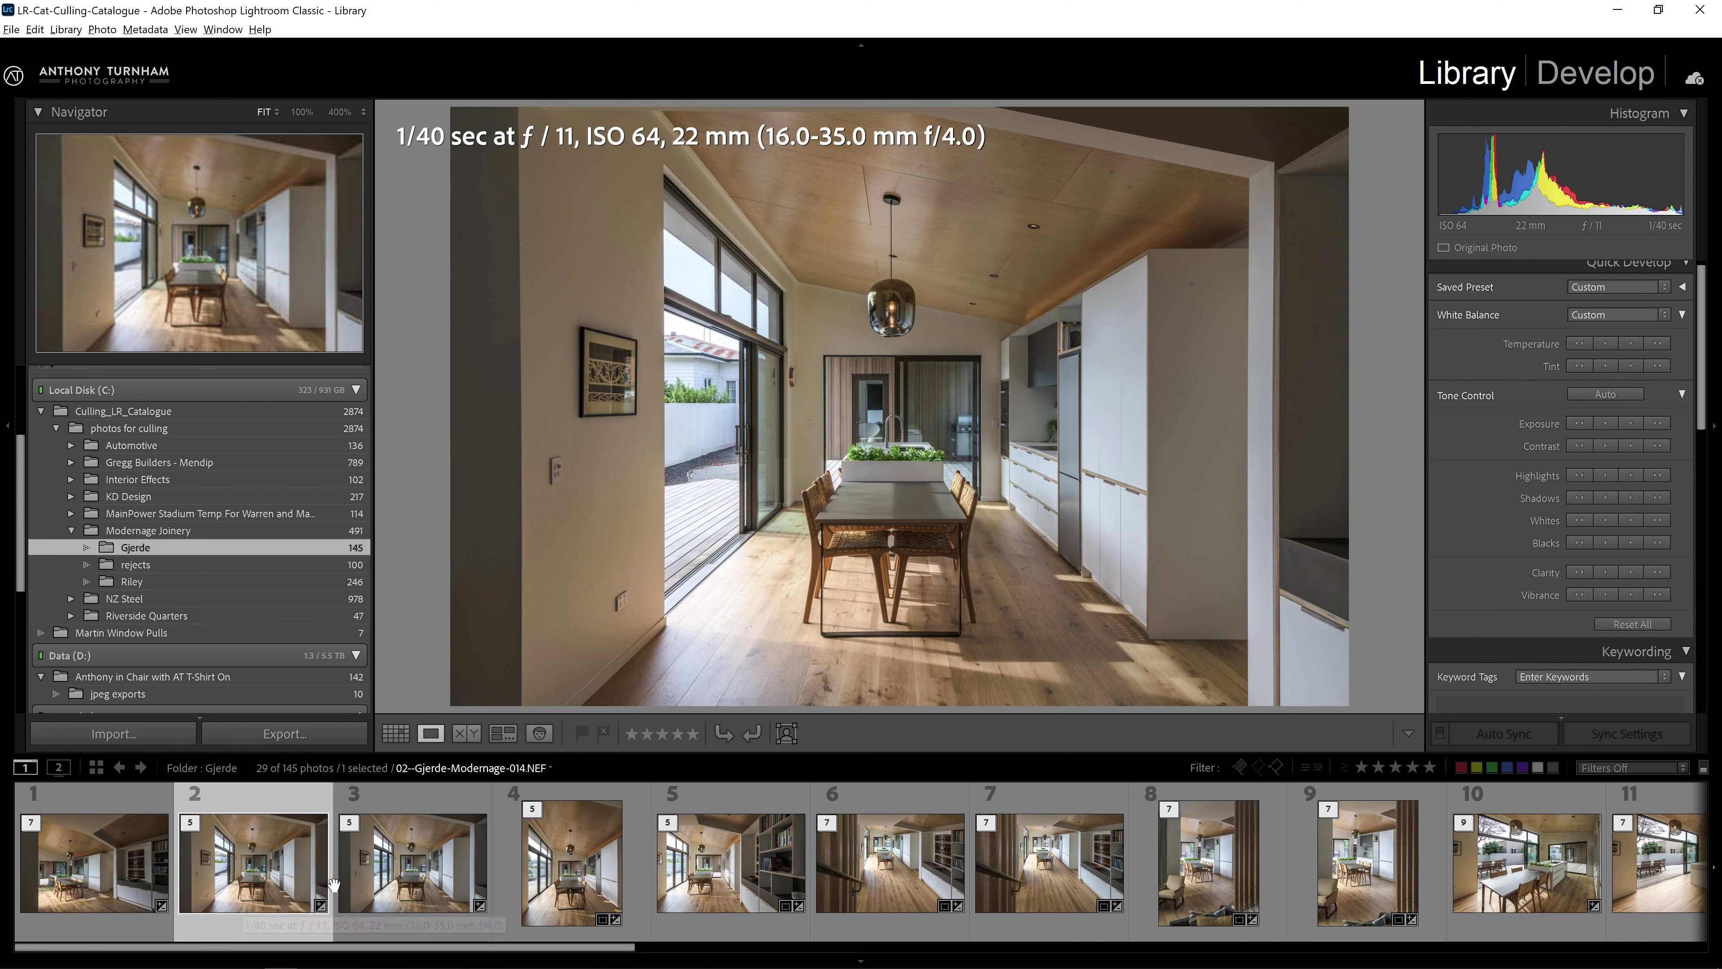
key(g)
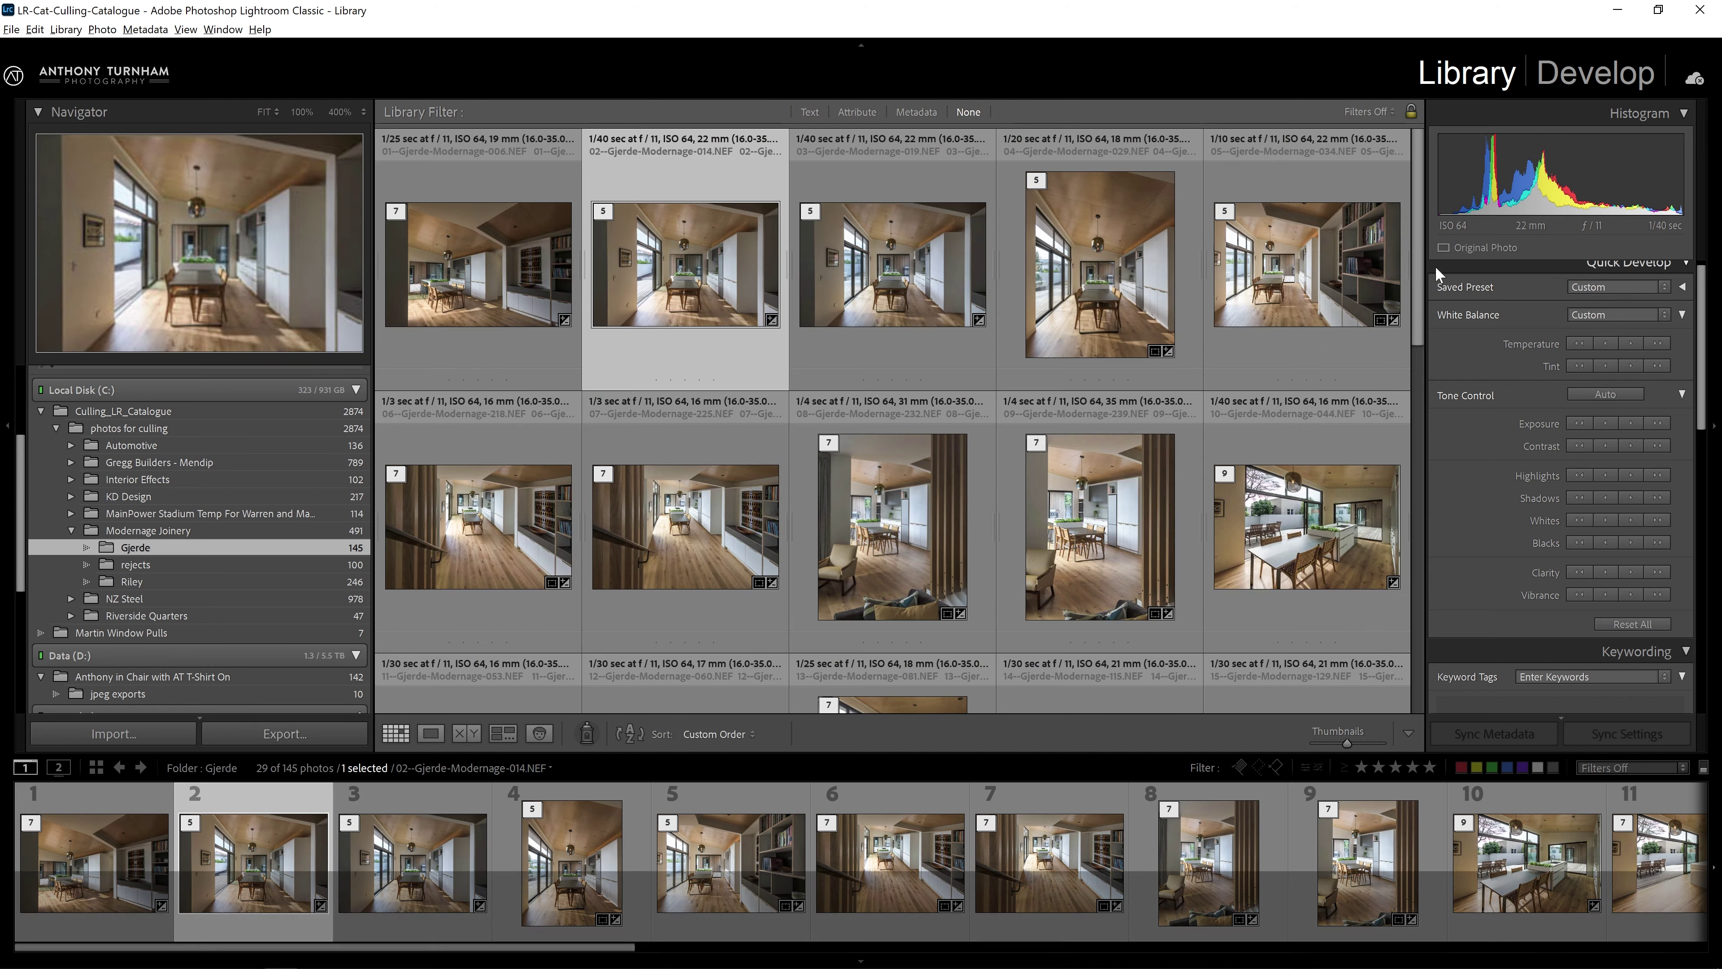
Open the exterior deck photo 21-Gjerde-Modernage-207 in Loupe view with its stack of bracketed exposures expanded.
scroll(1430, 391, down, 5)
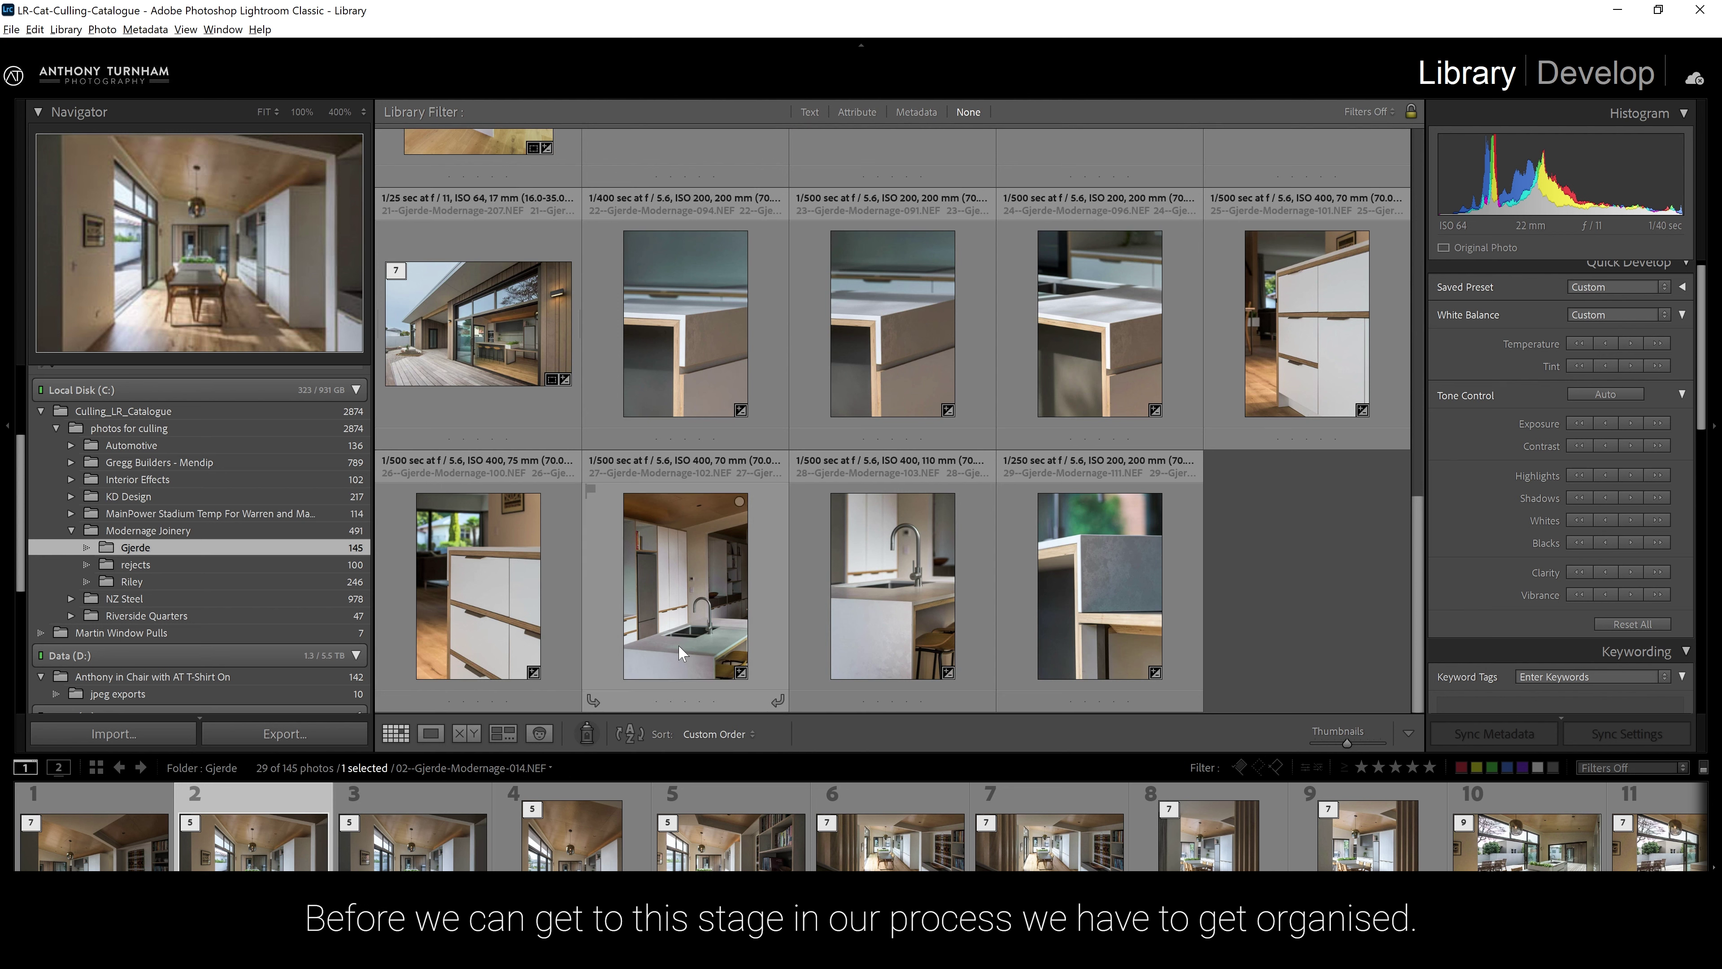
scroll(677, 624, up, 3)
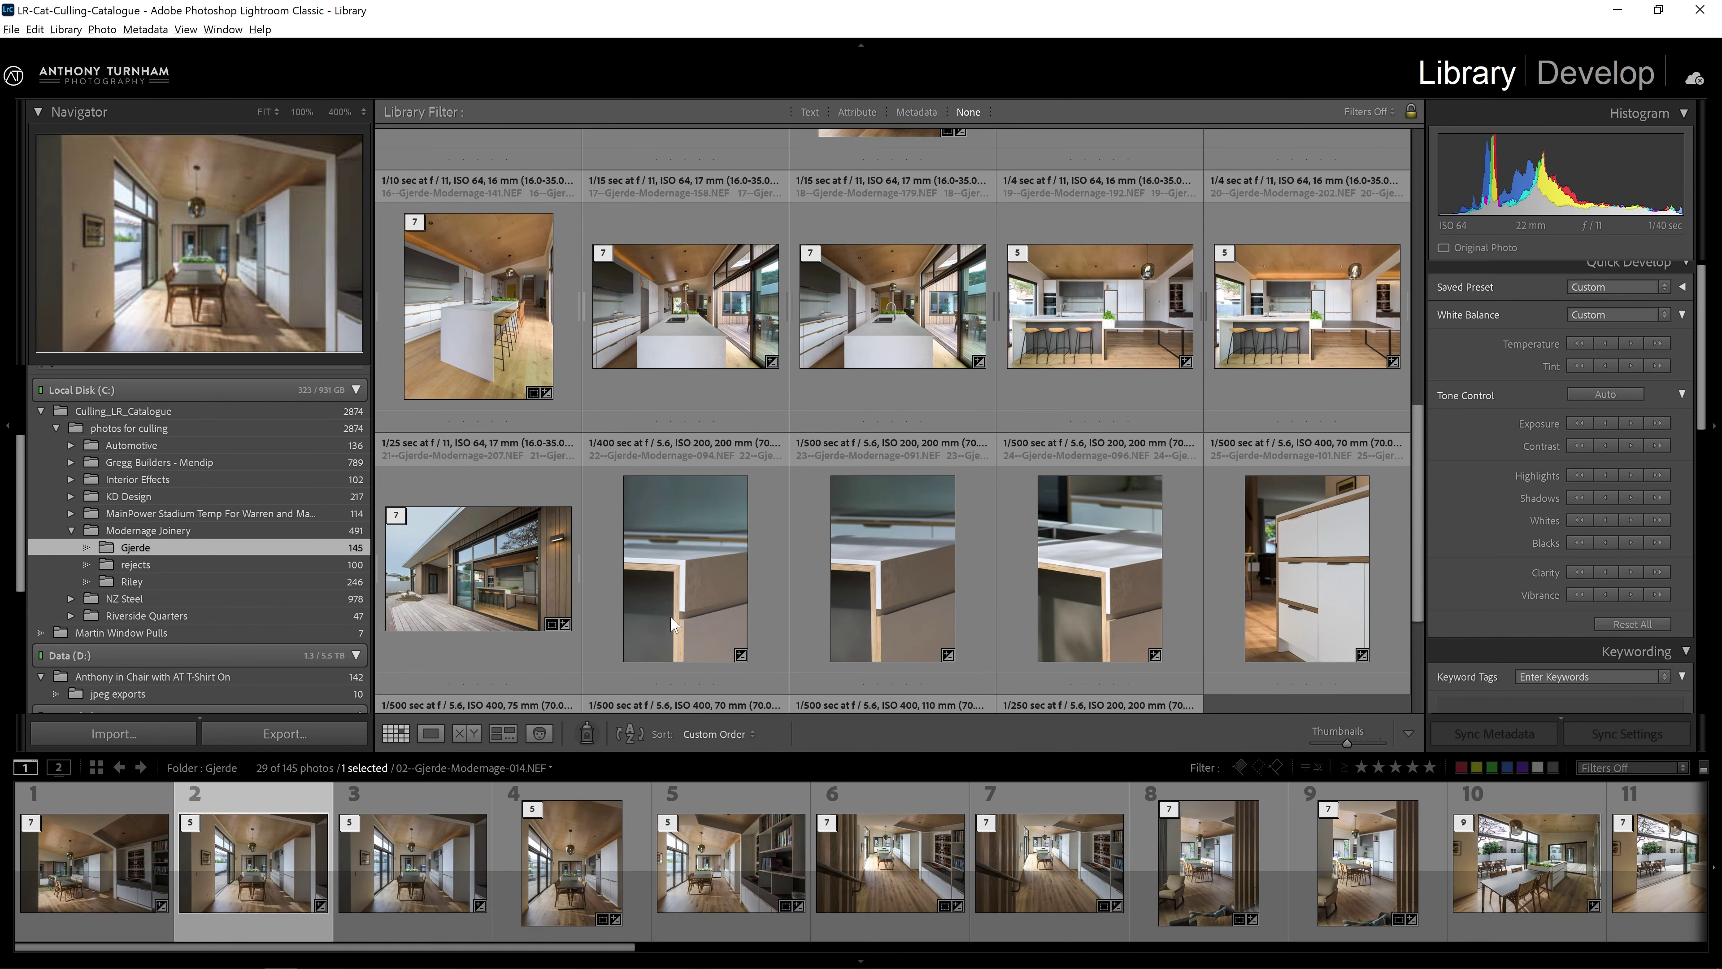
double_click(470, 597)
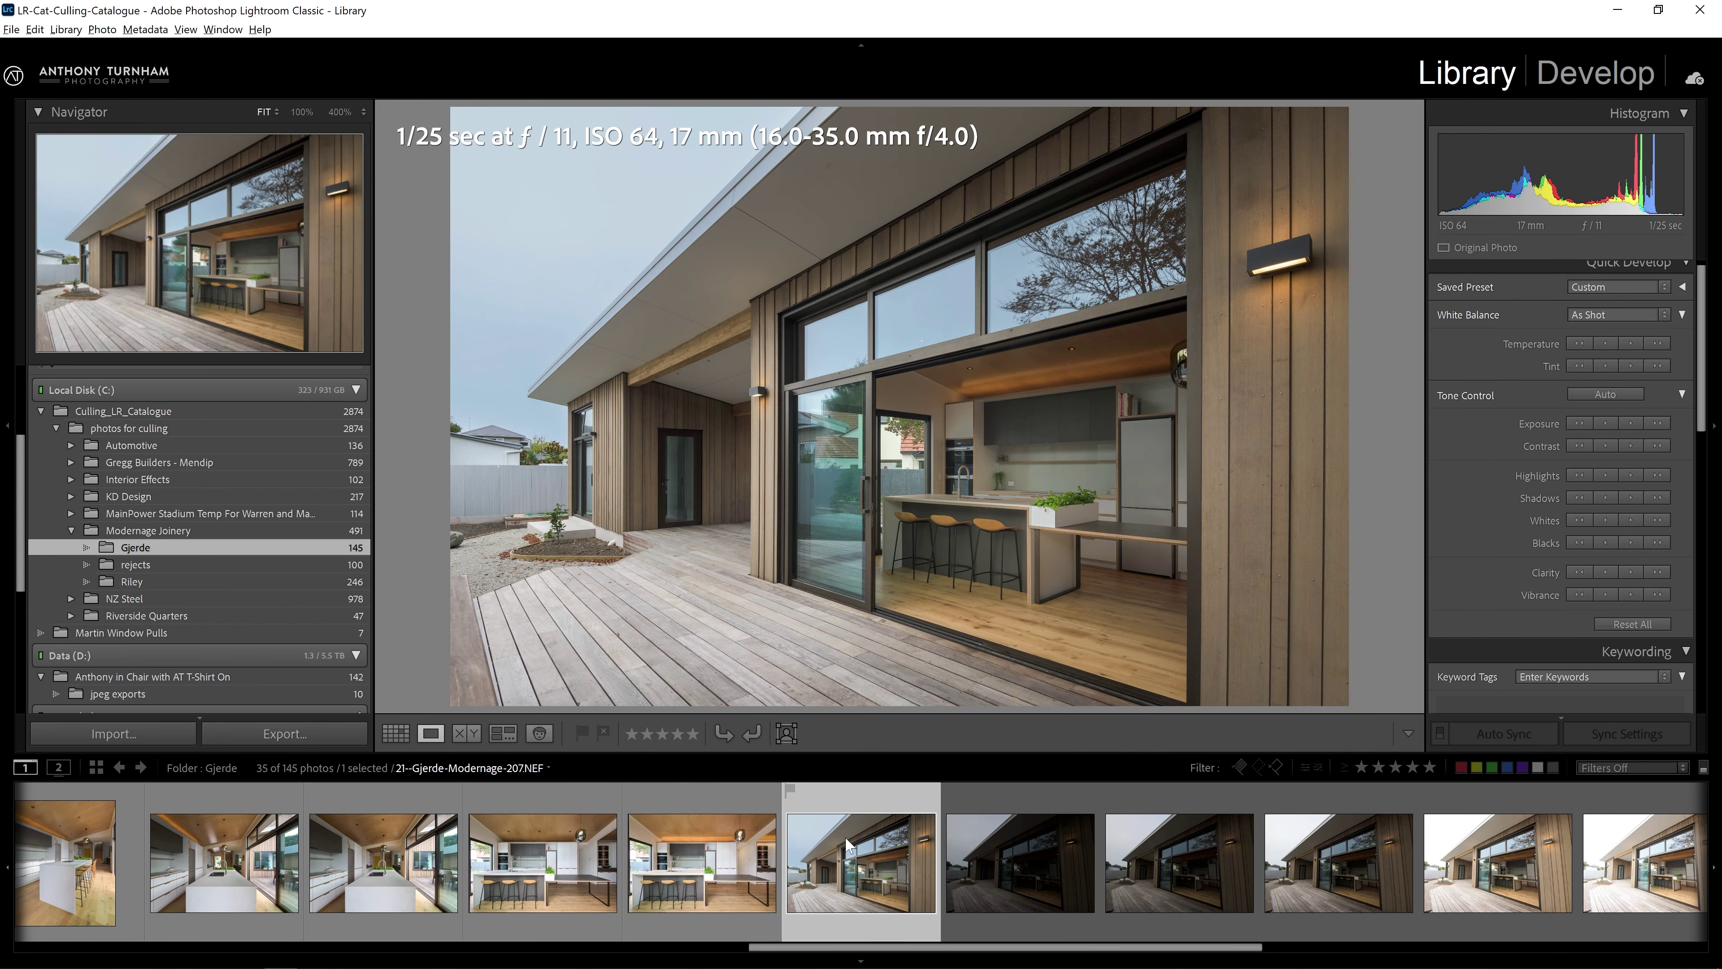
scroll(963, 855, down, 3)
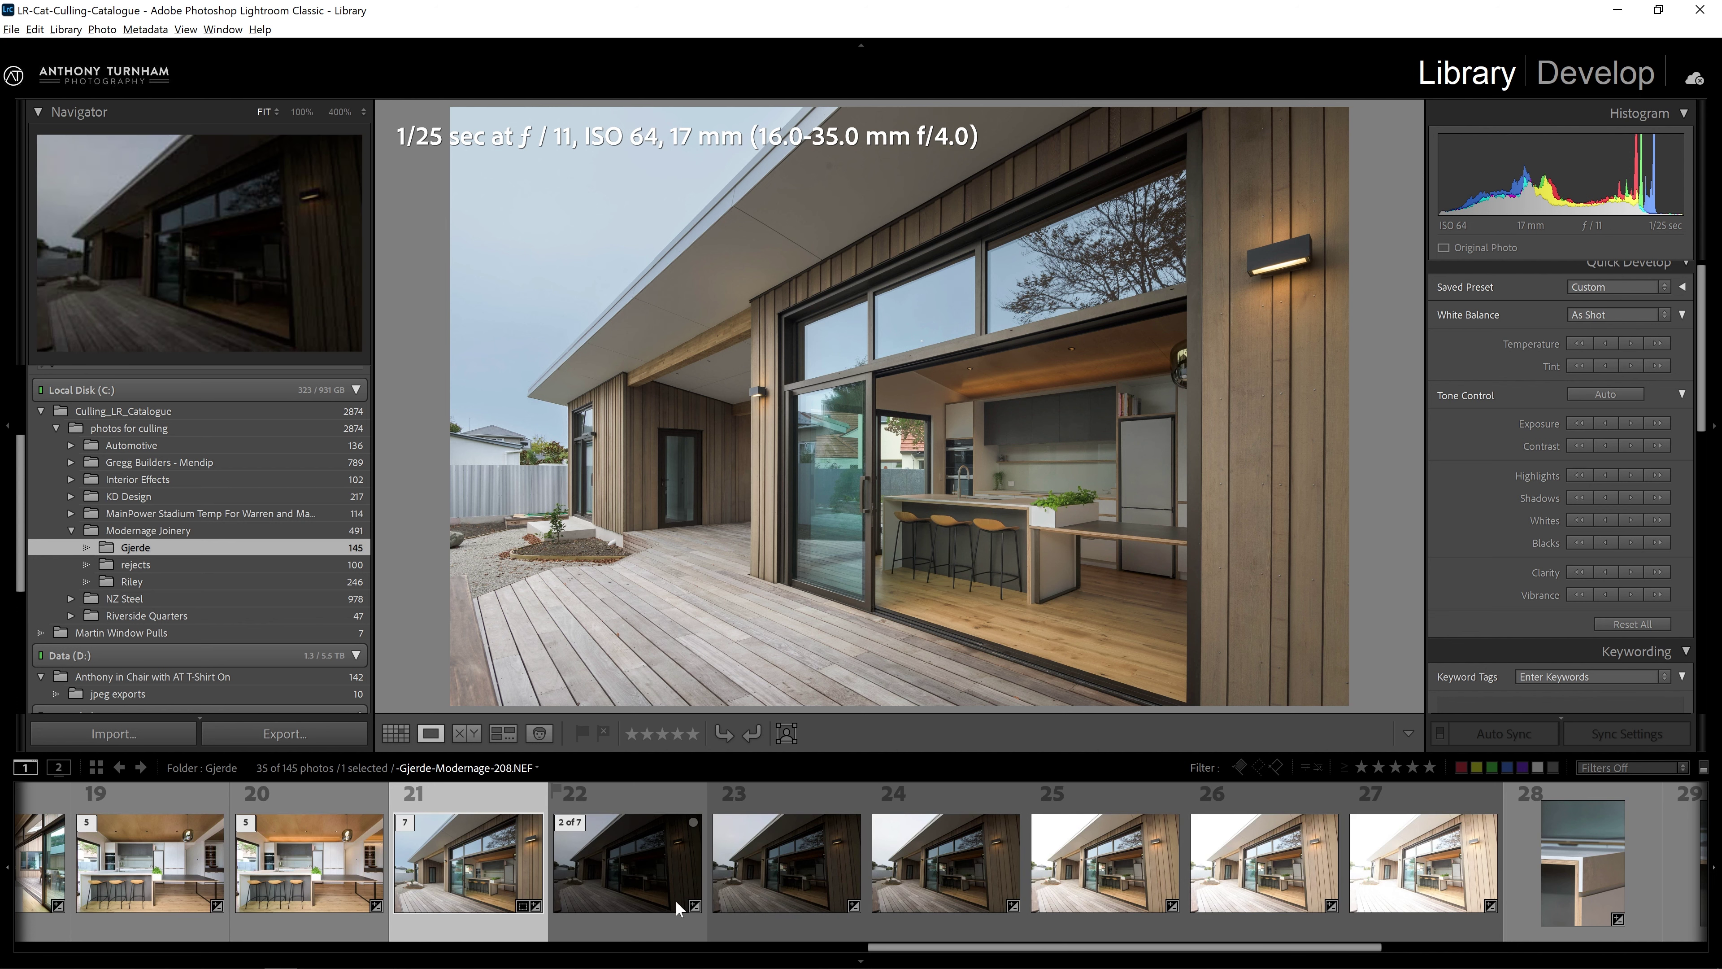
Examine the deck photo's bracketed exposures from darkest to brightest and compare them with the merged image.
click(657, 868)
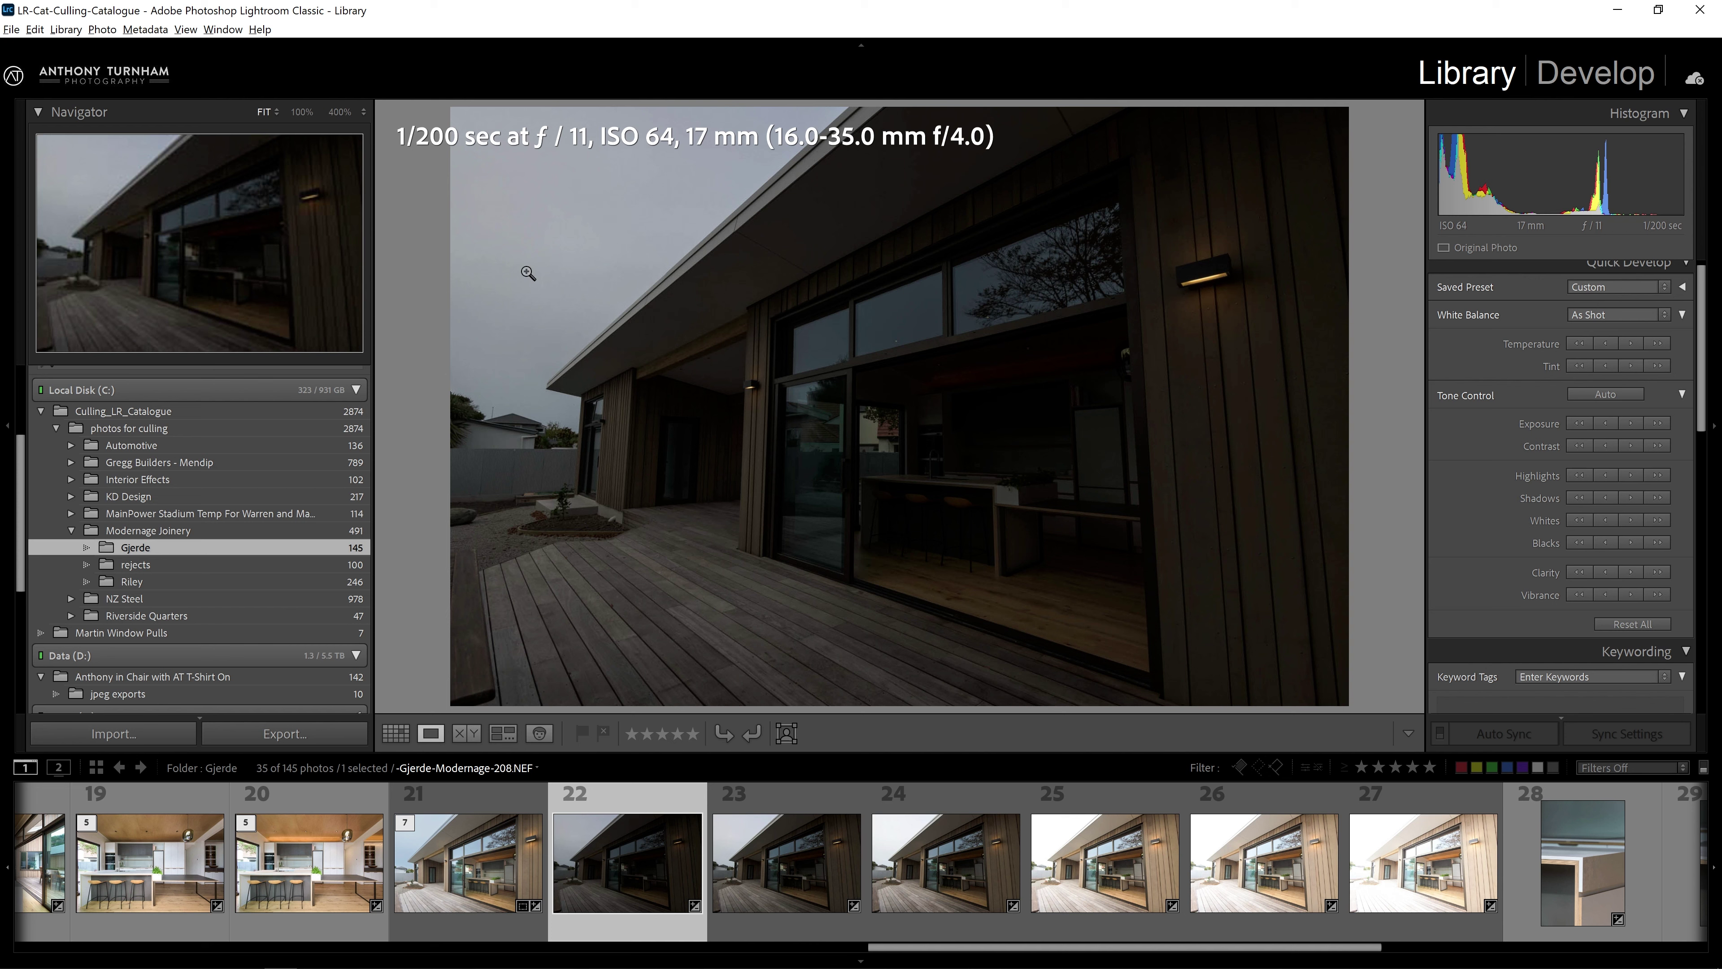
key(Right)
key(Right)
key(Right)
key(Right)
key(Right)
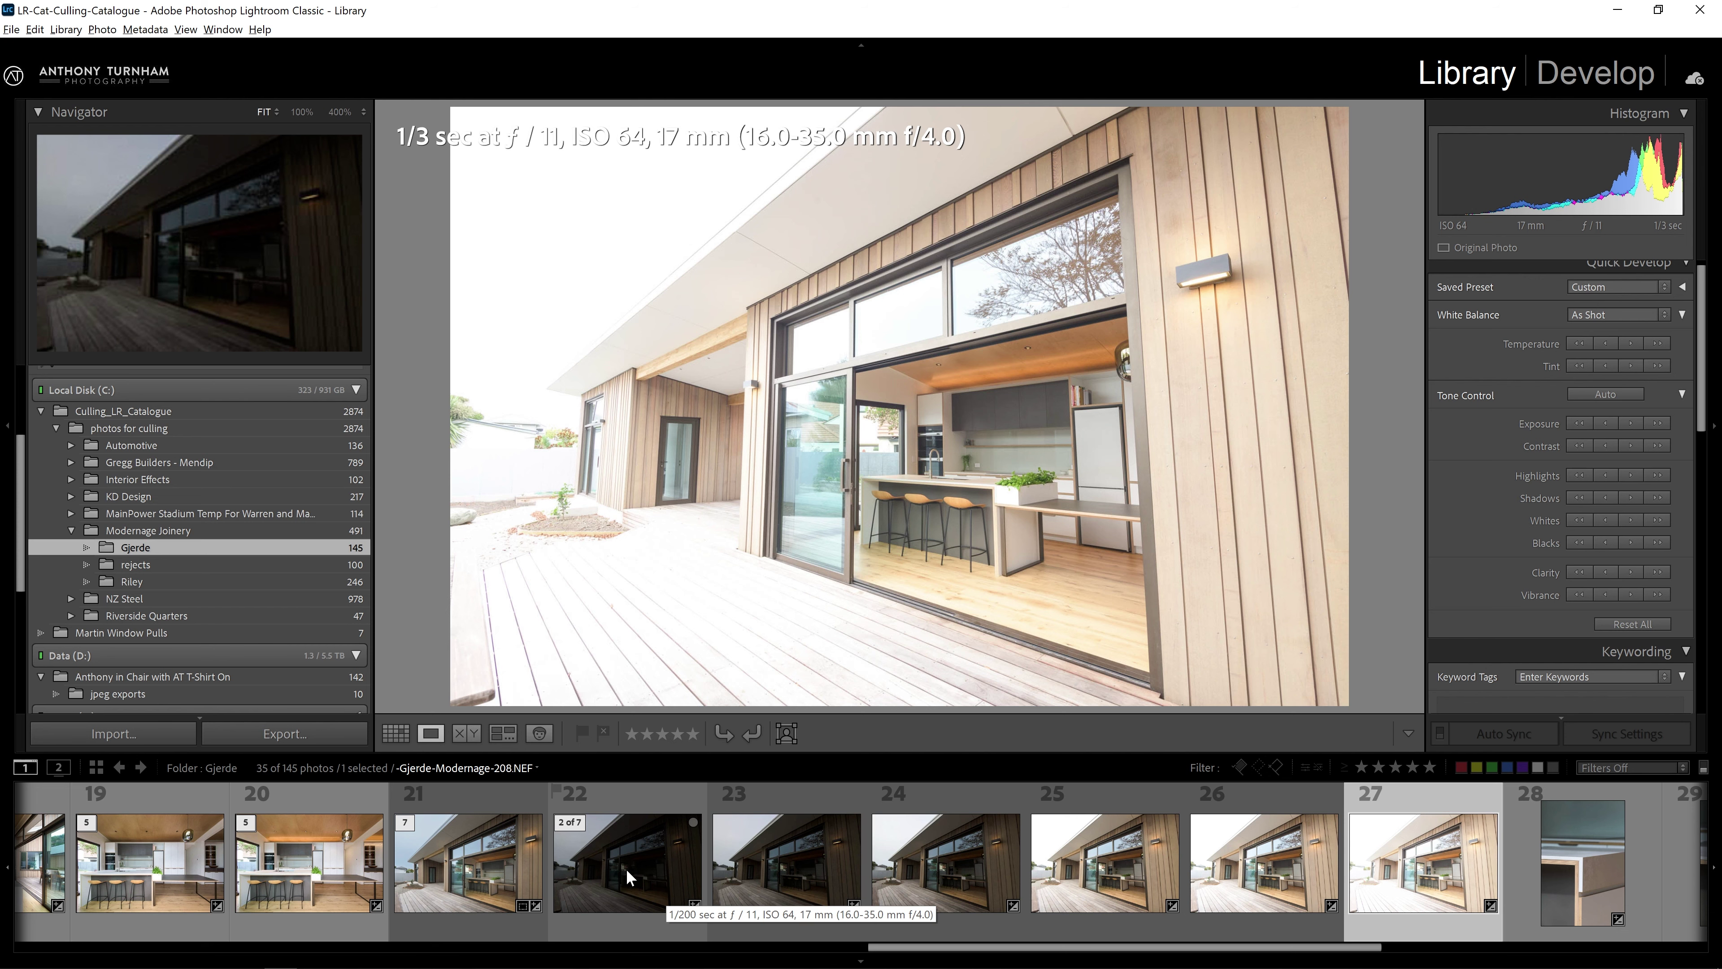
click(476, 861)
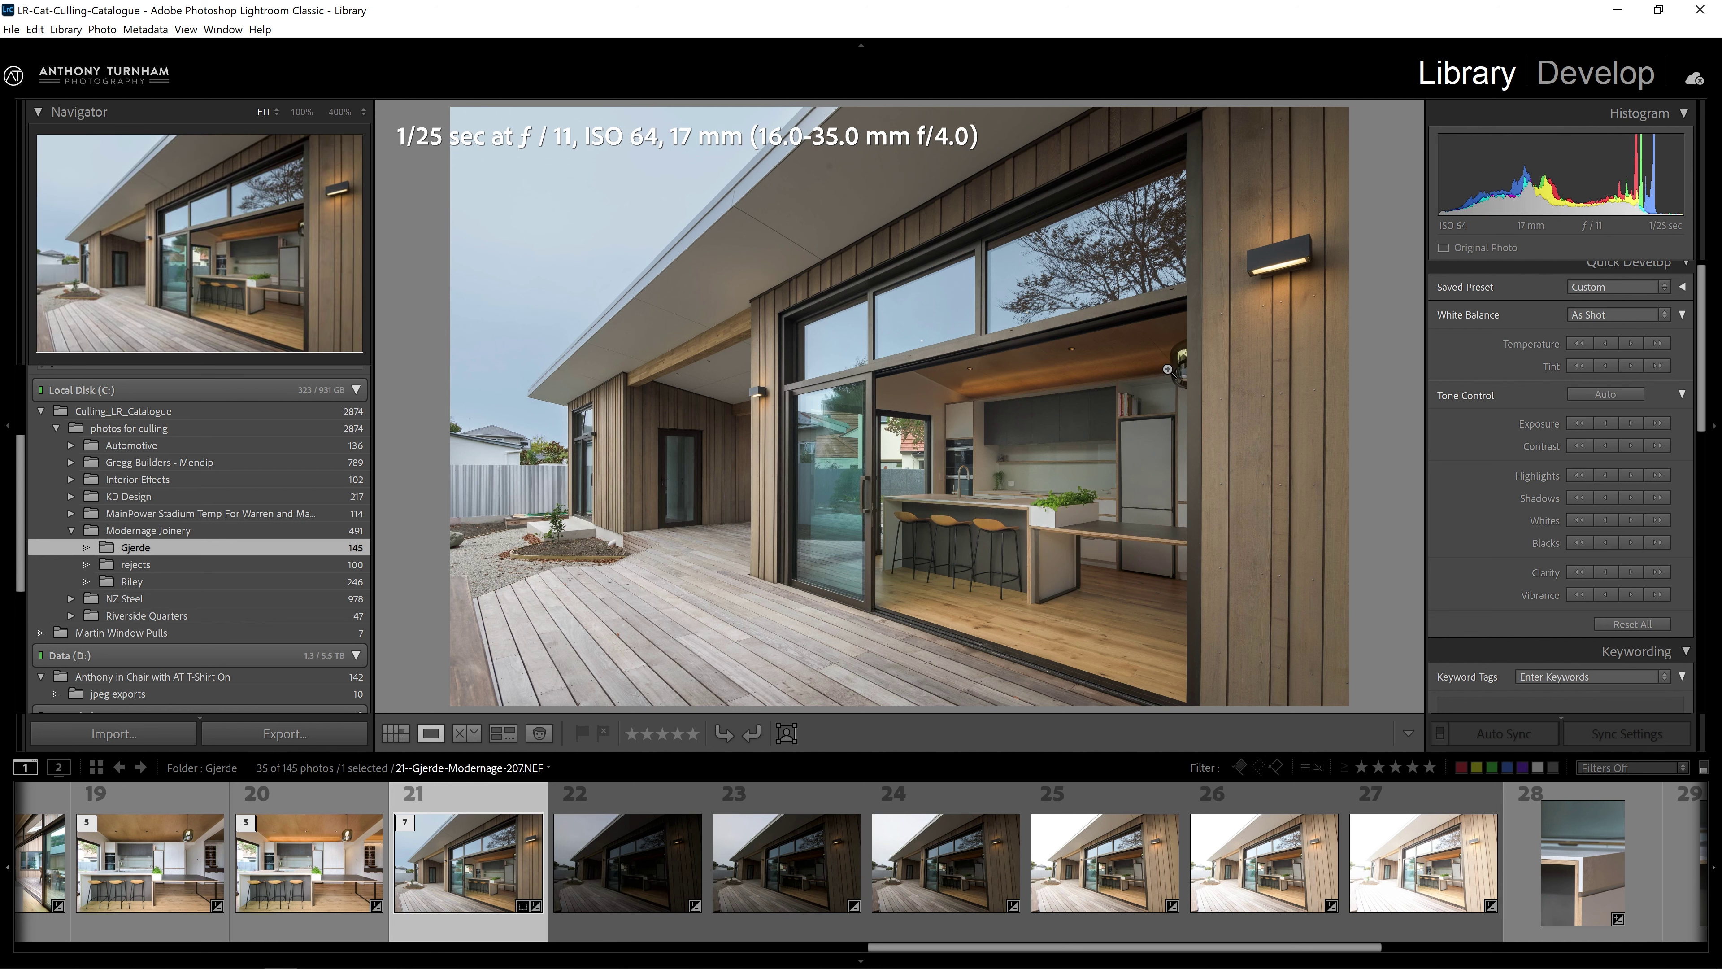
click(1582, 79)
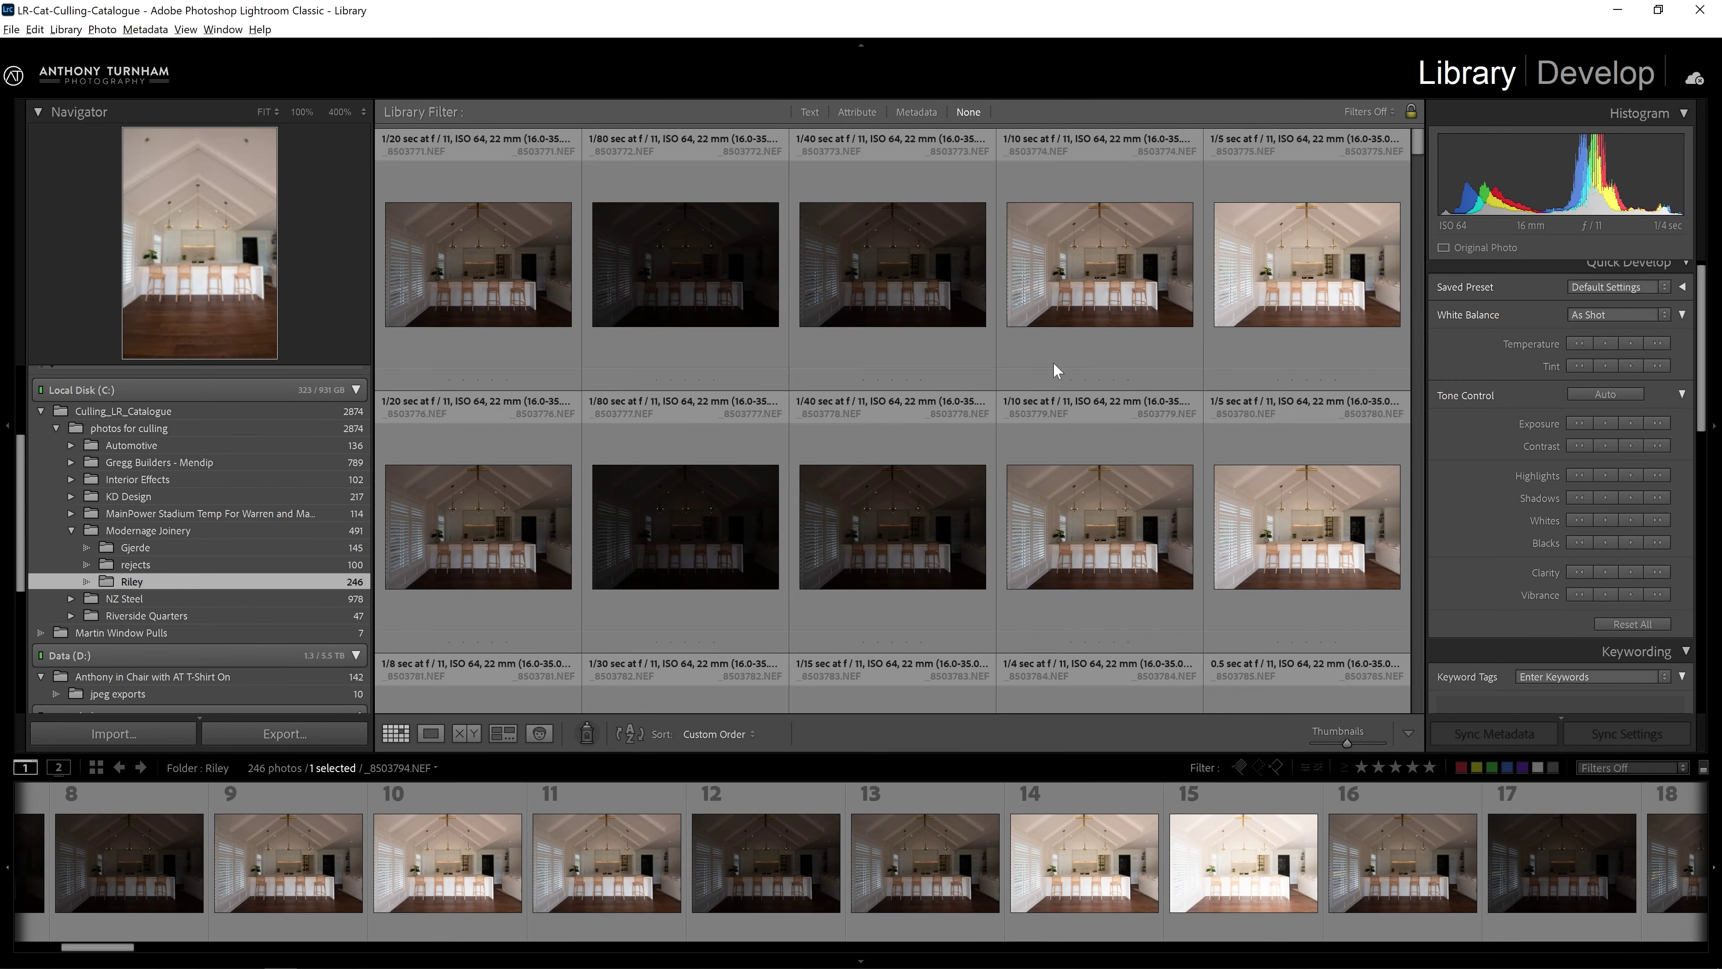
Select all photos in the Riley folder and open the Filename Template Editor for batch renaming them.
click(531, 289)
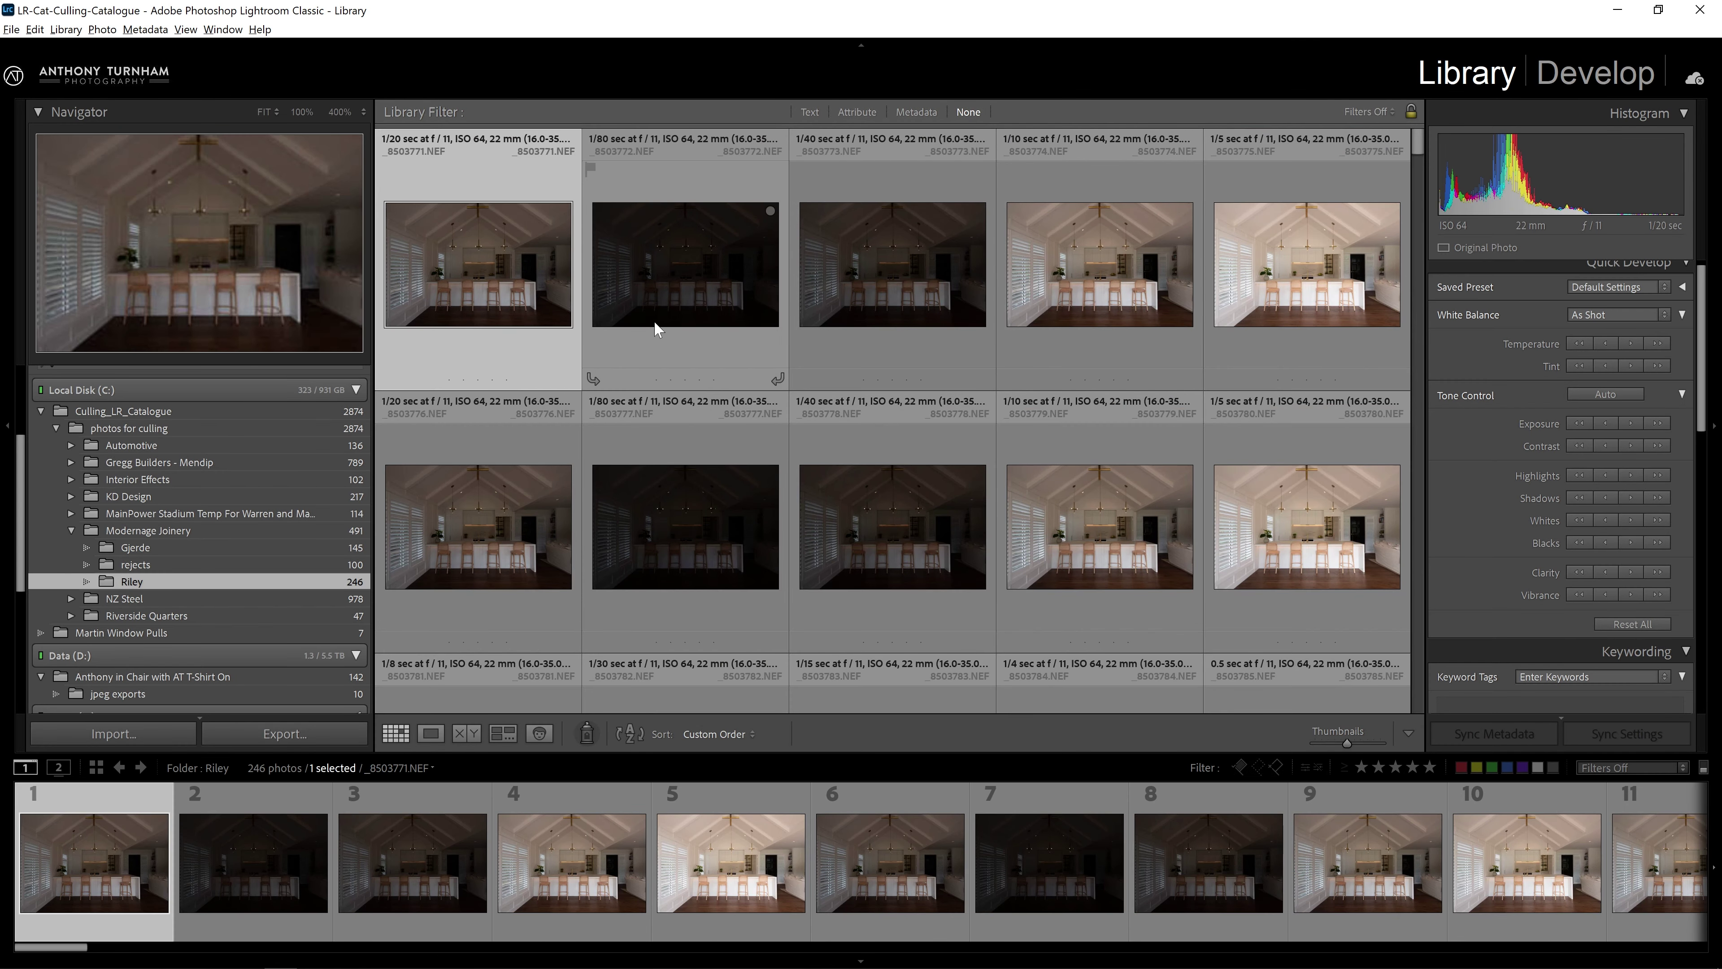
key(ctrl+a)
key(F2)
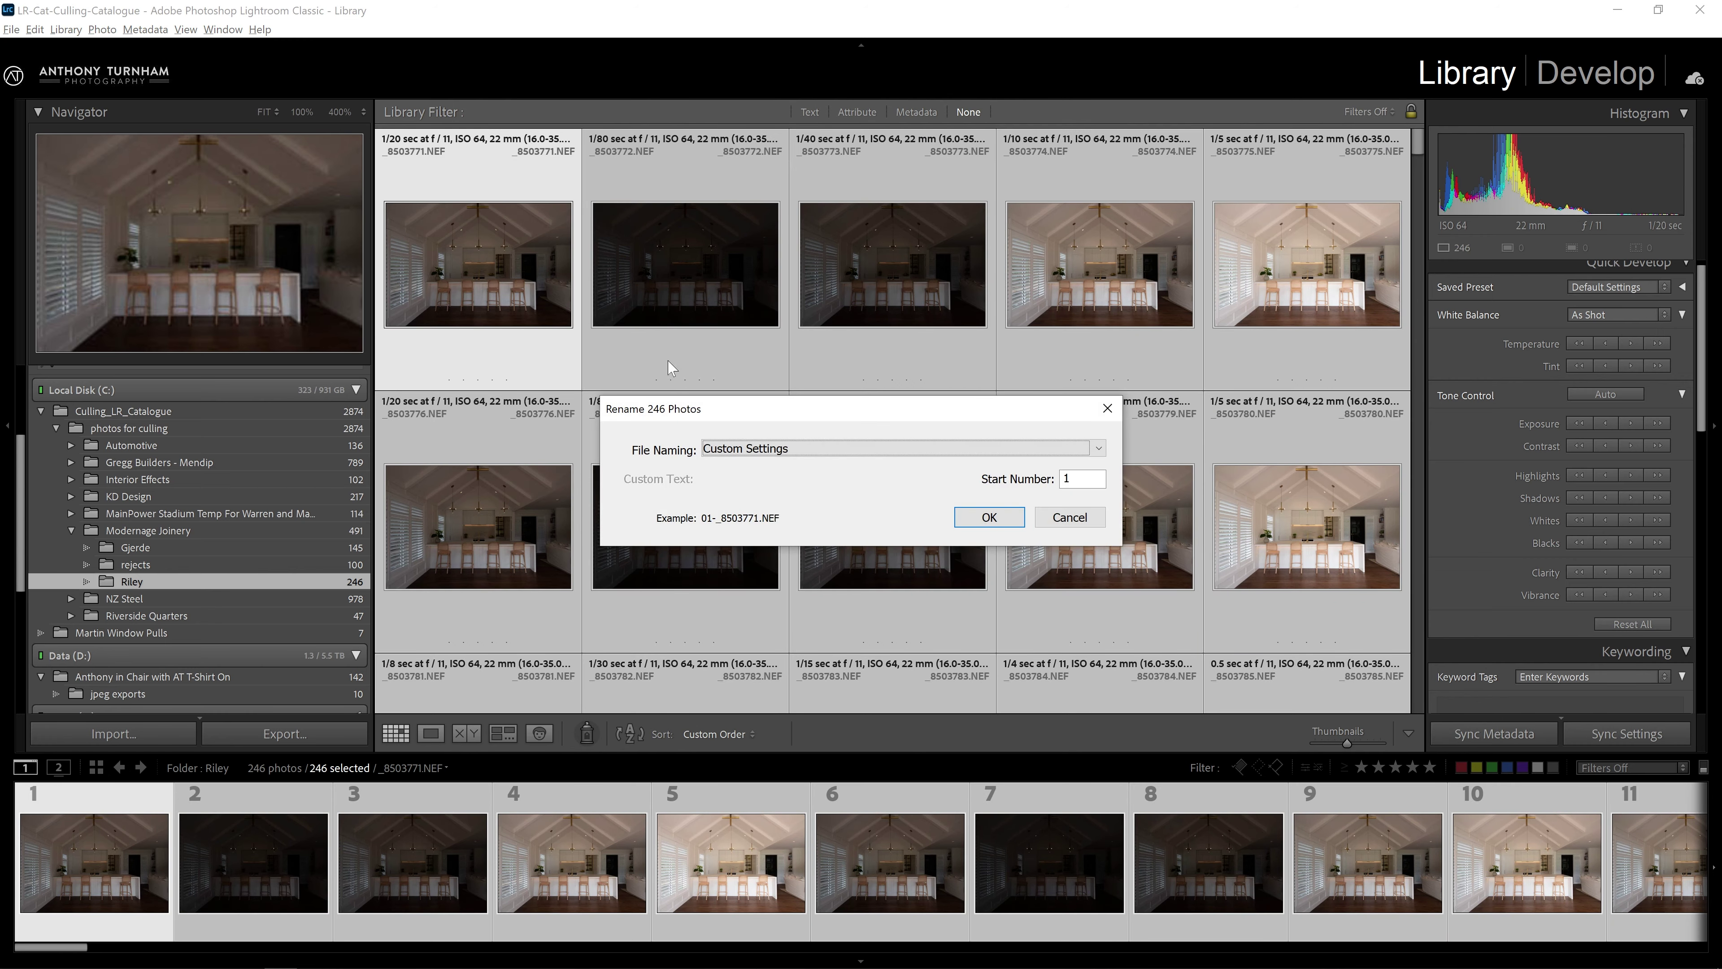
click(773, 449)
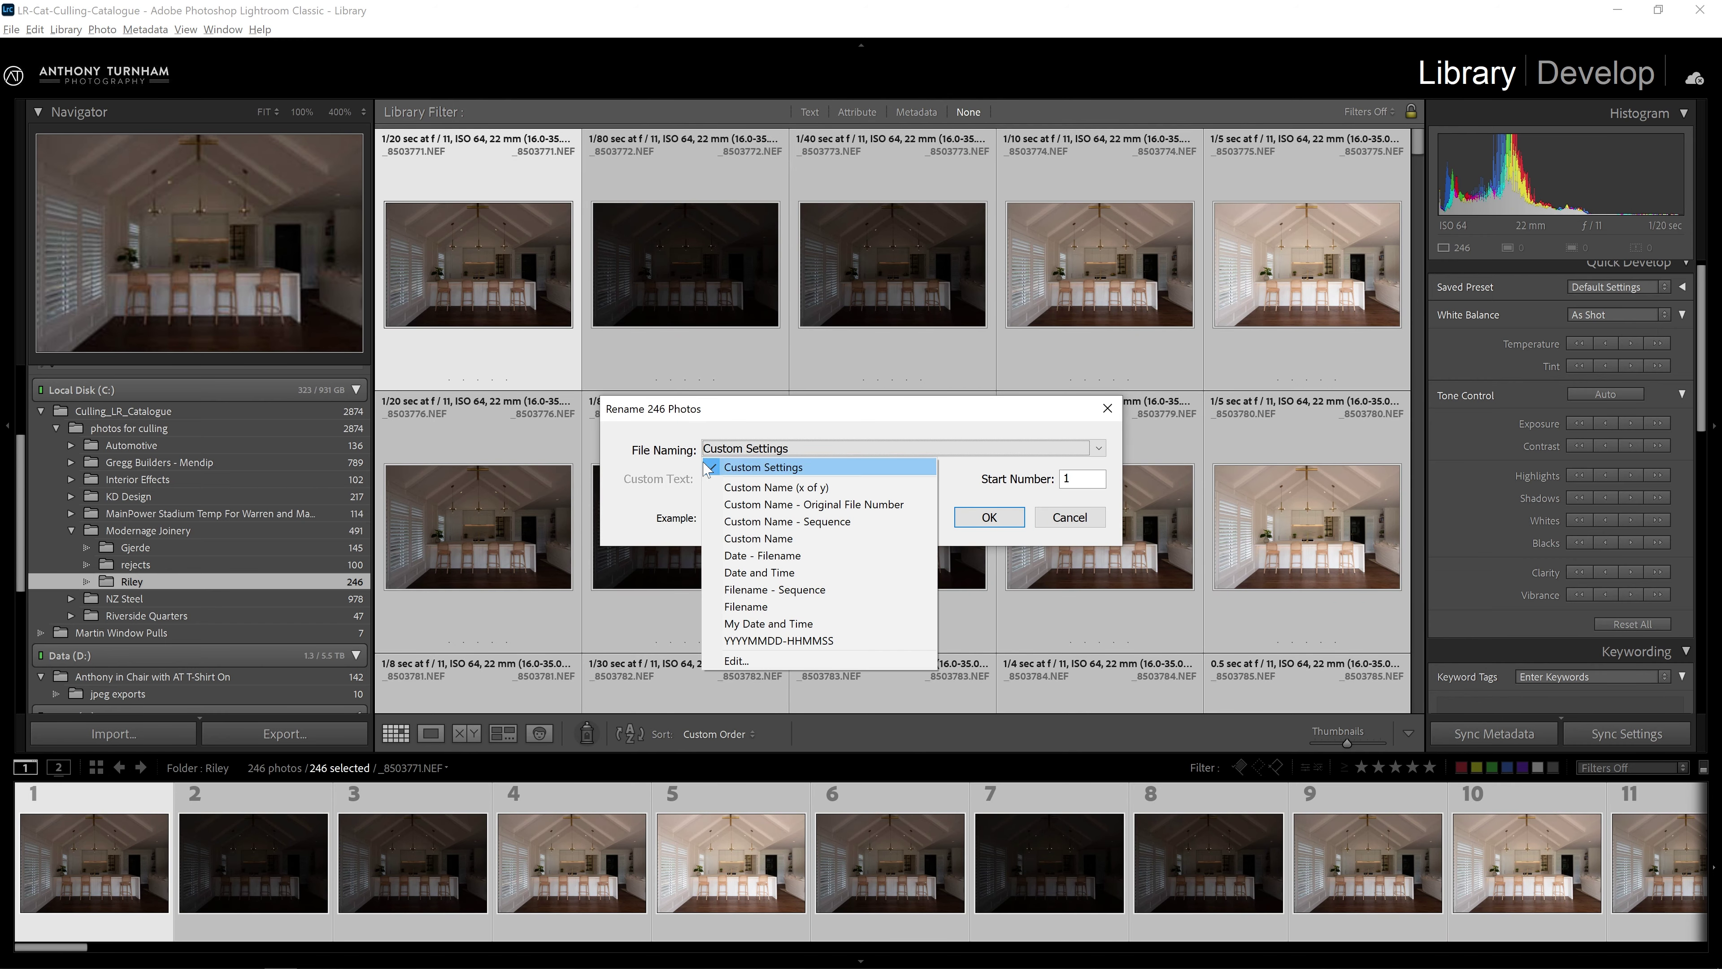
click(737, 660)
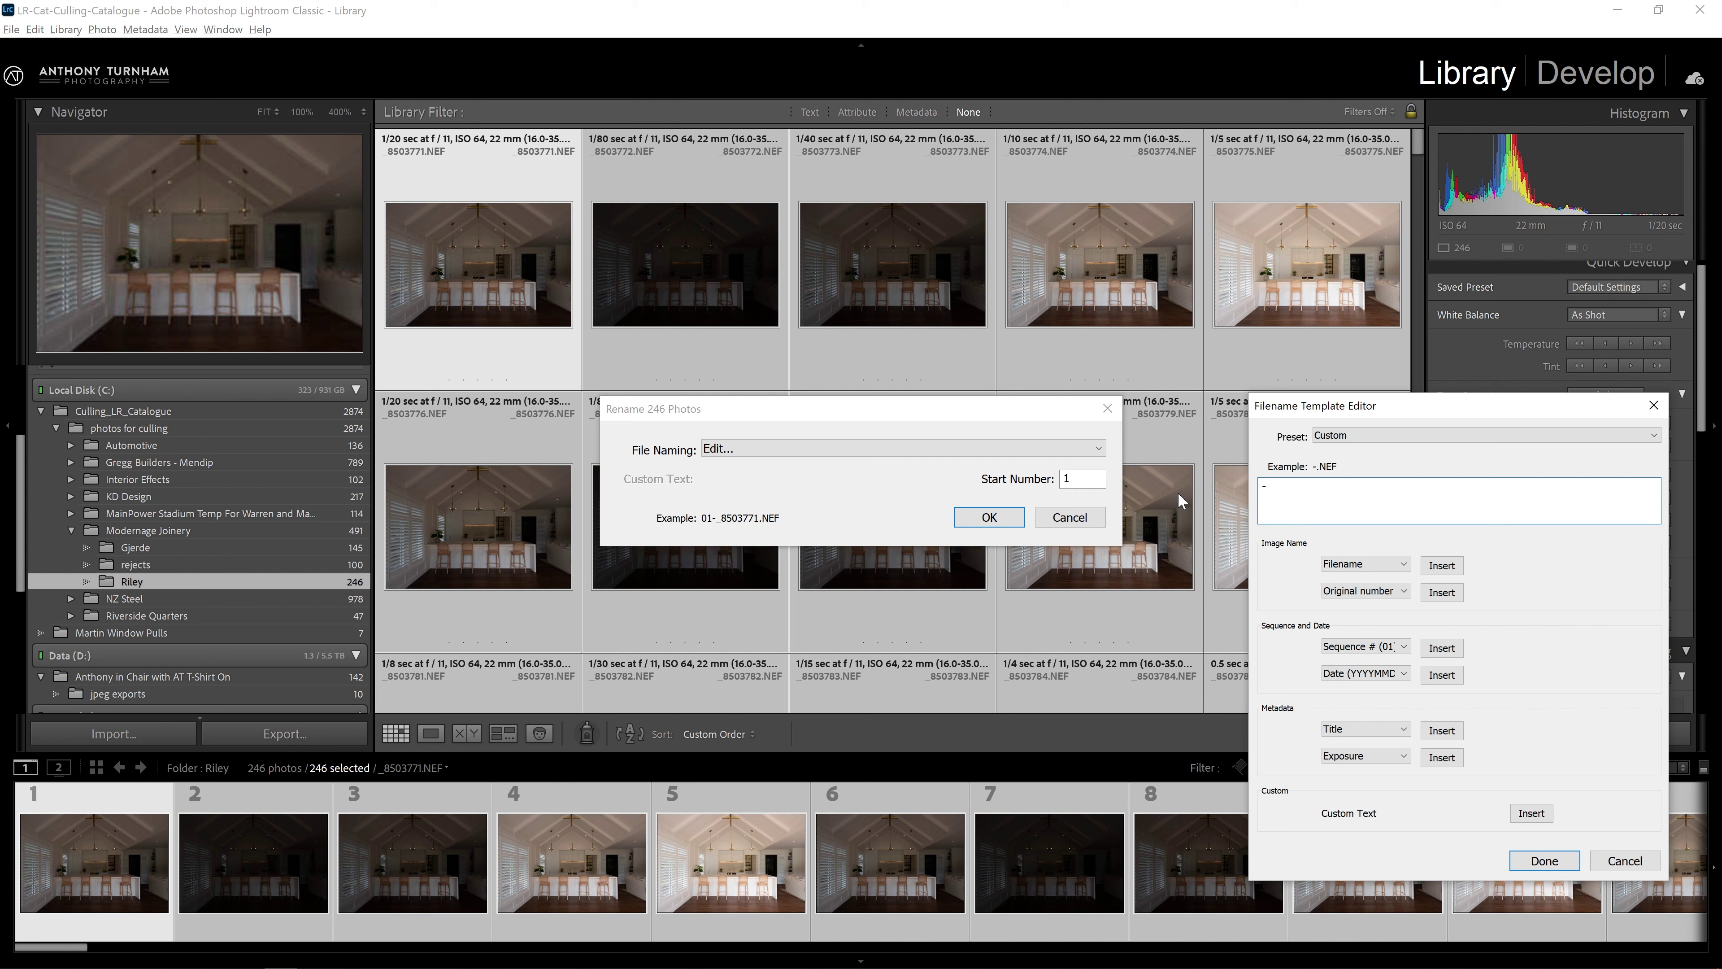
Build the filename template "-Modernage-Riley-" followed by Sequence # (001) and rename all selected photos with it.
text(Modernage-Riley-)
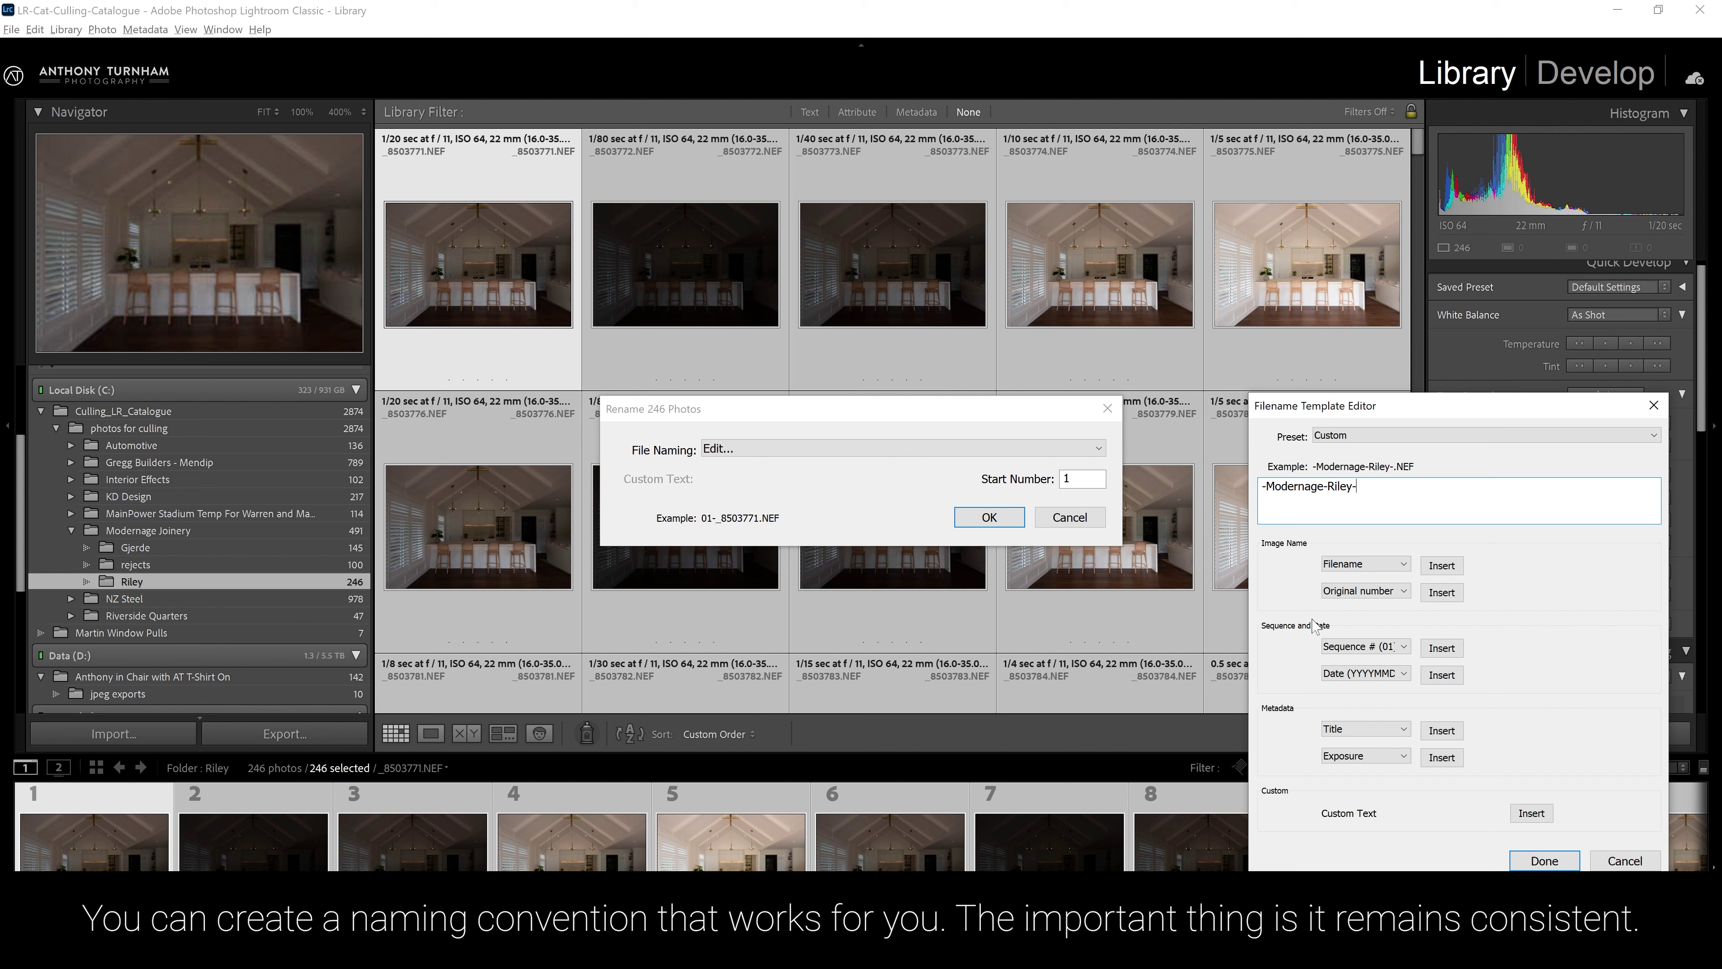
click(1360, 646)
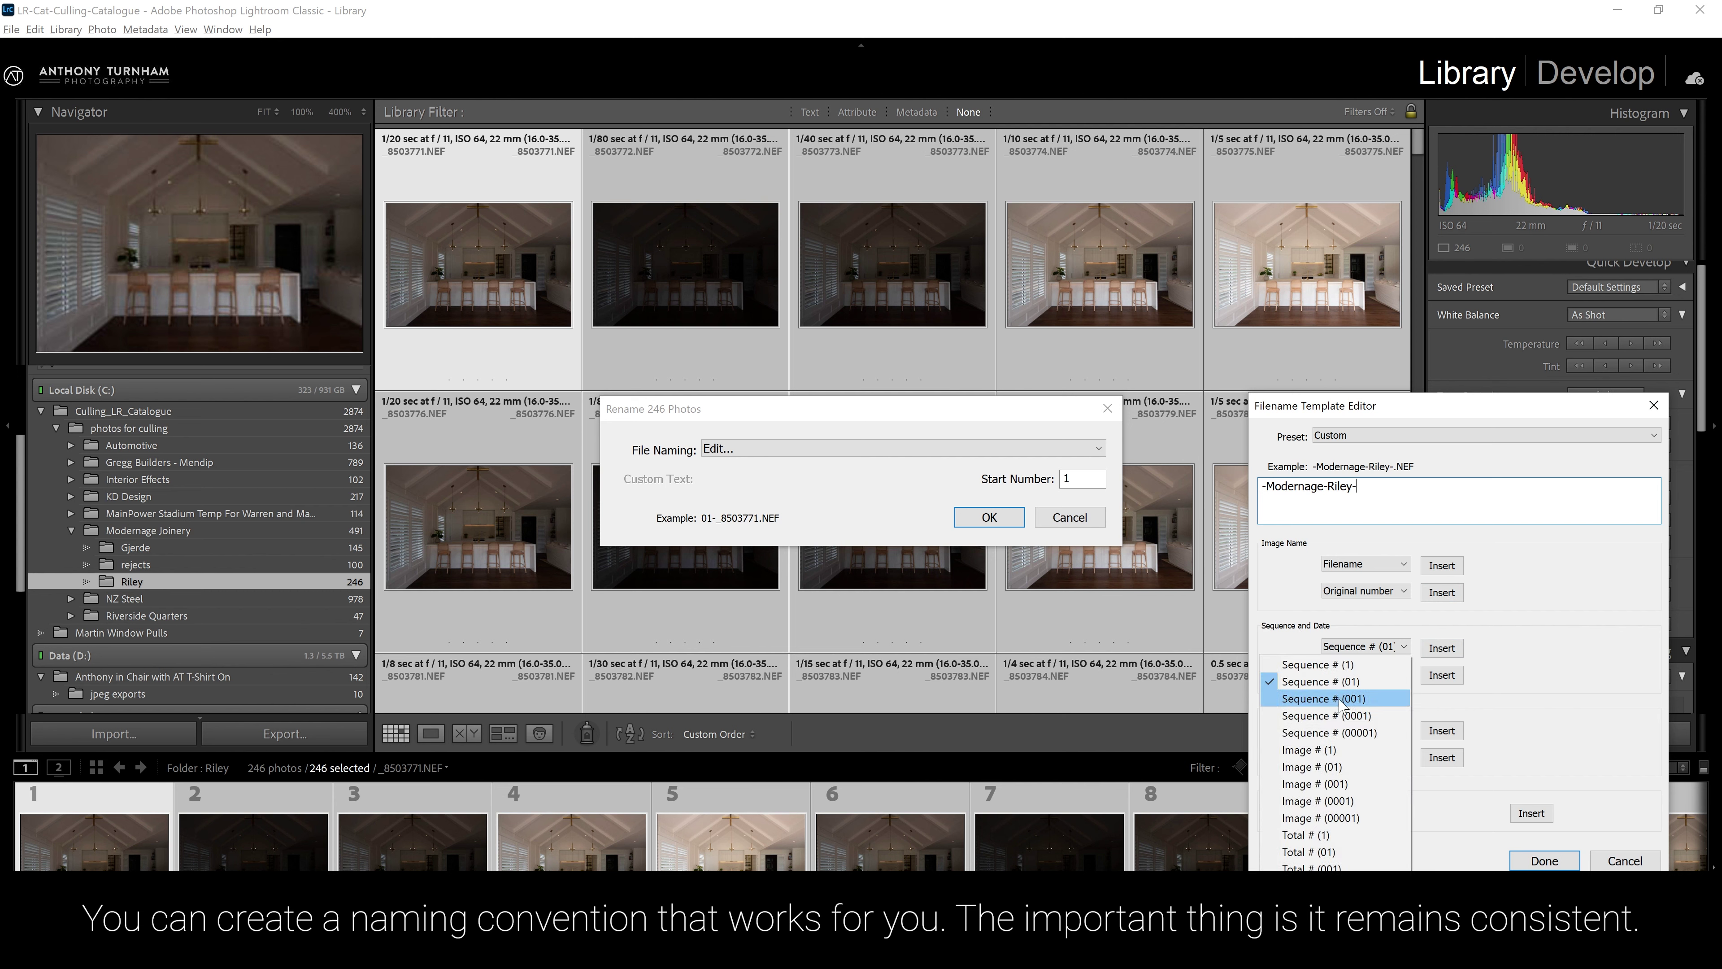
click(1363, 699)
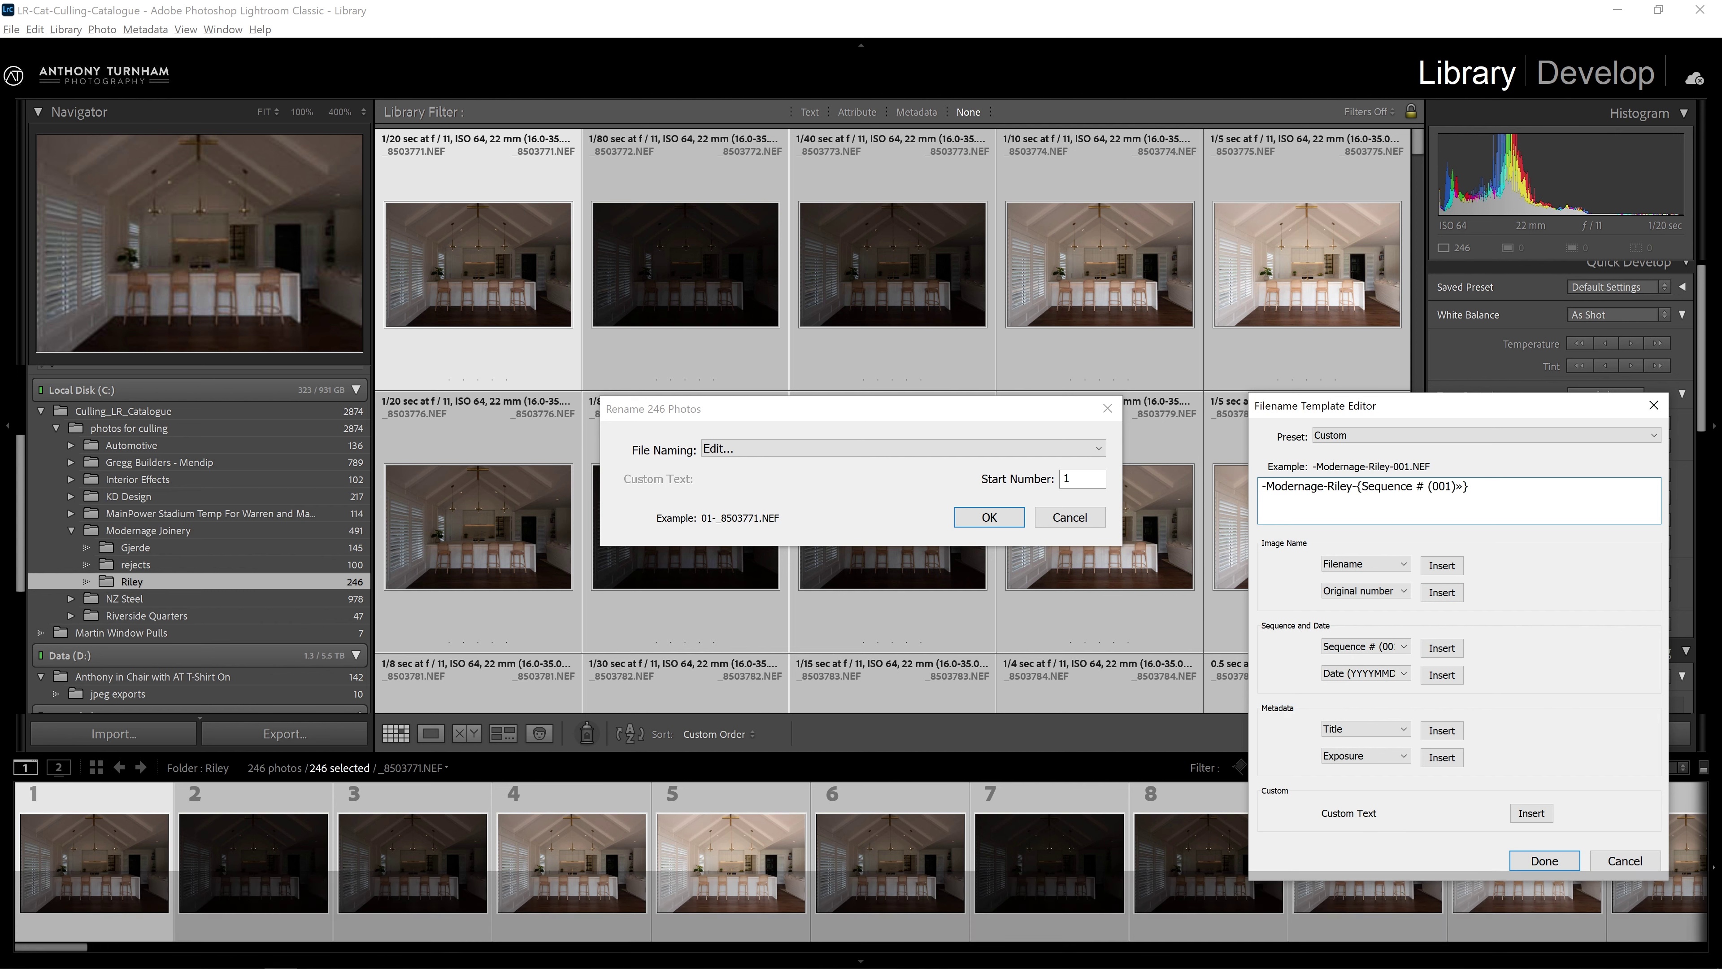
click(1567, 855)
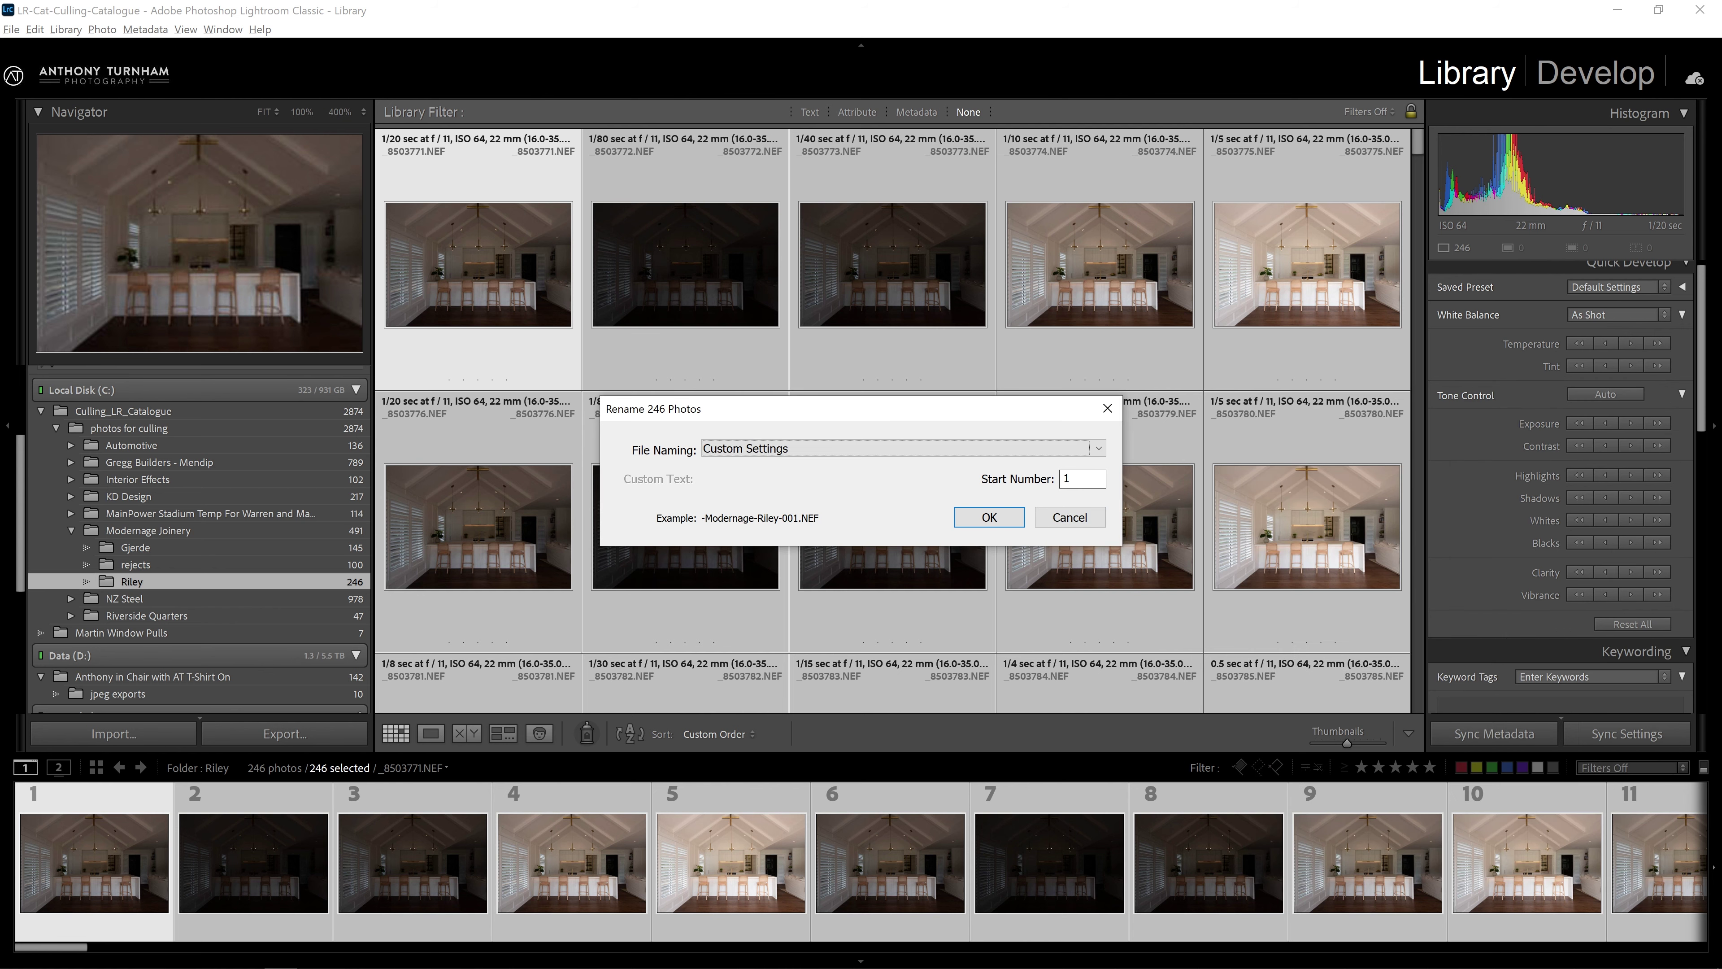
click(990, 517)
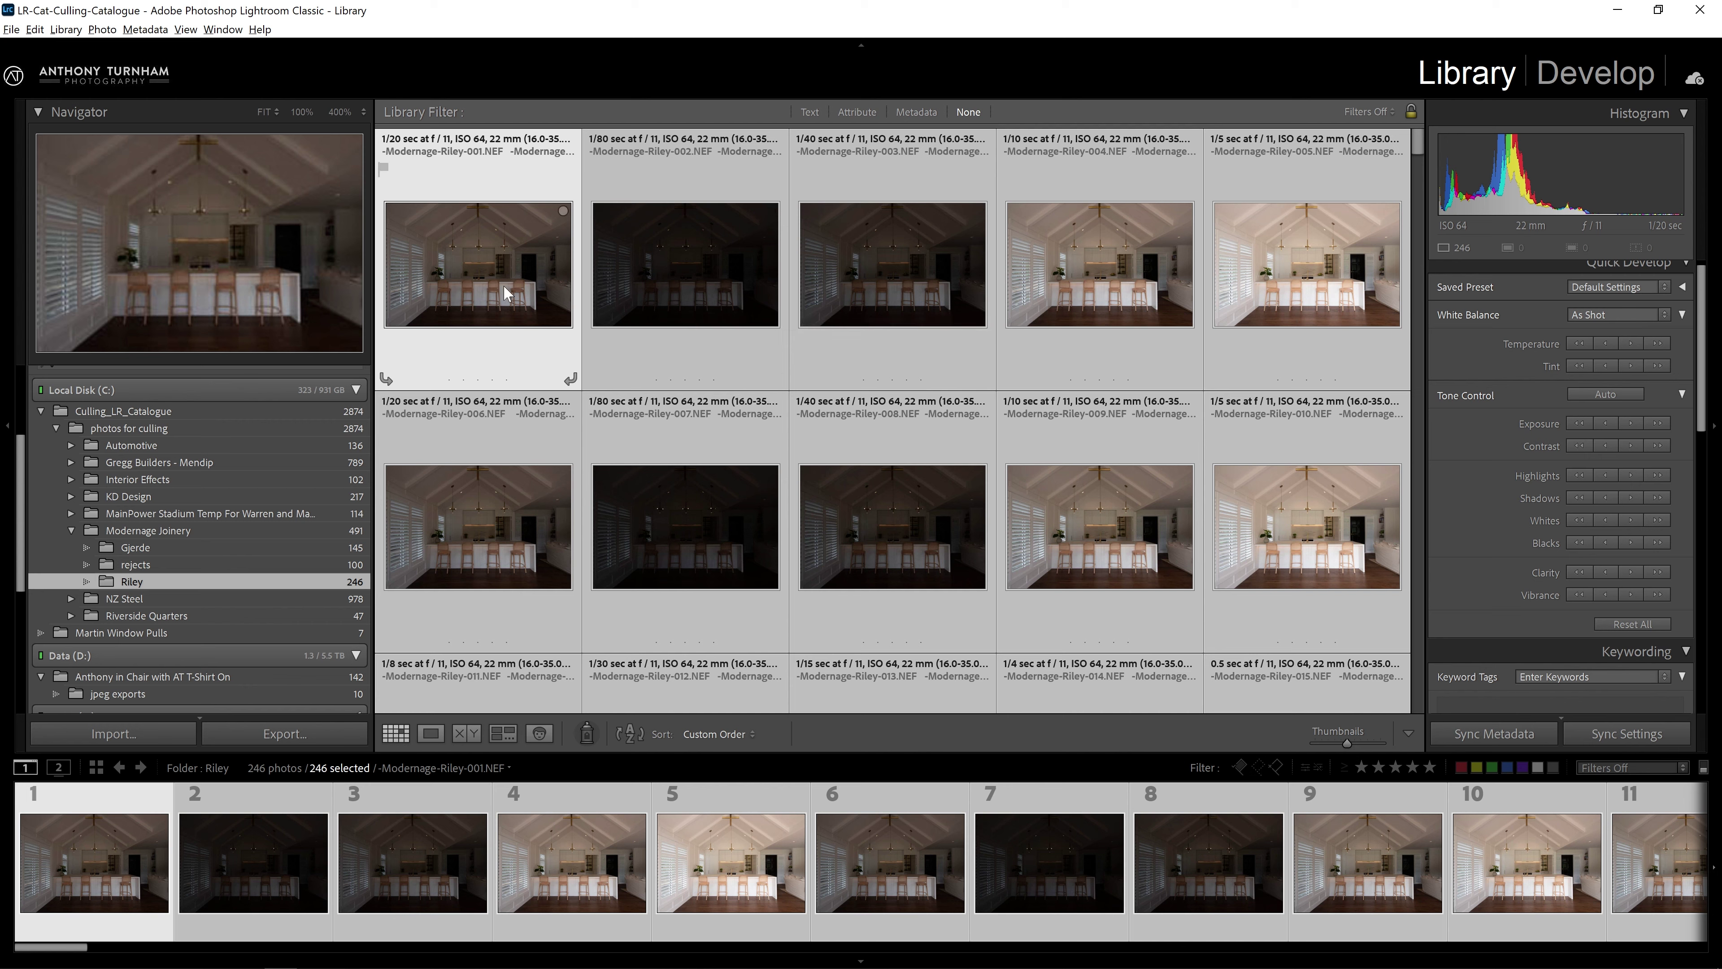
Clear the selection of all photos and select only the first photo in the Riley folder.
key(ctrl+d)
click(522, 252)
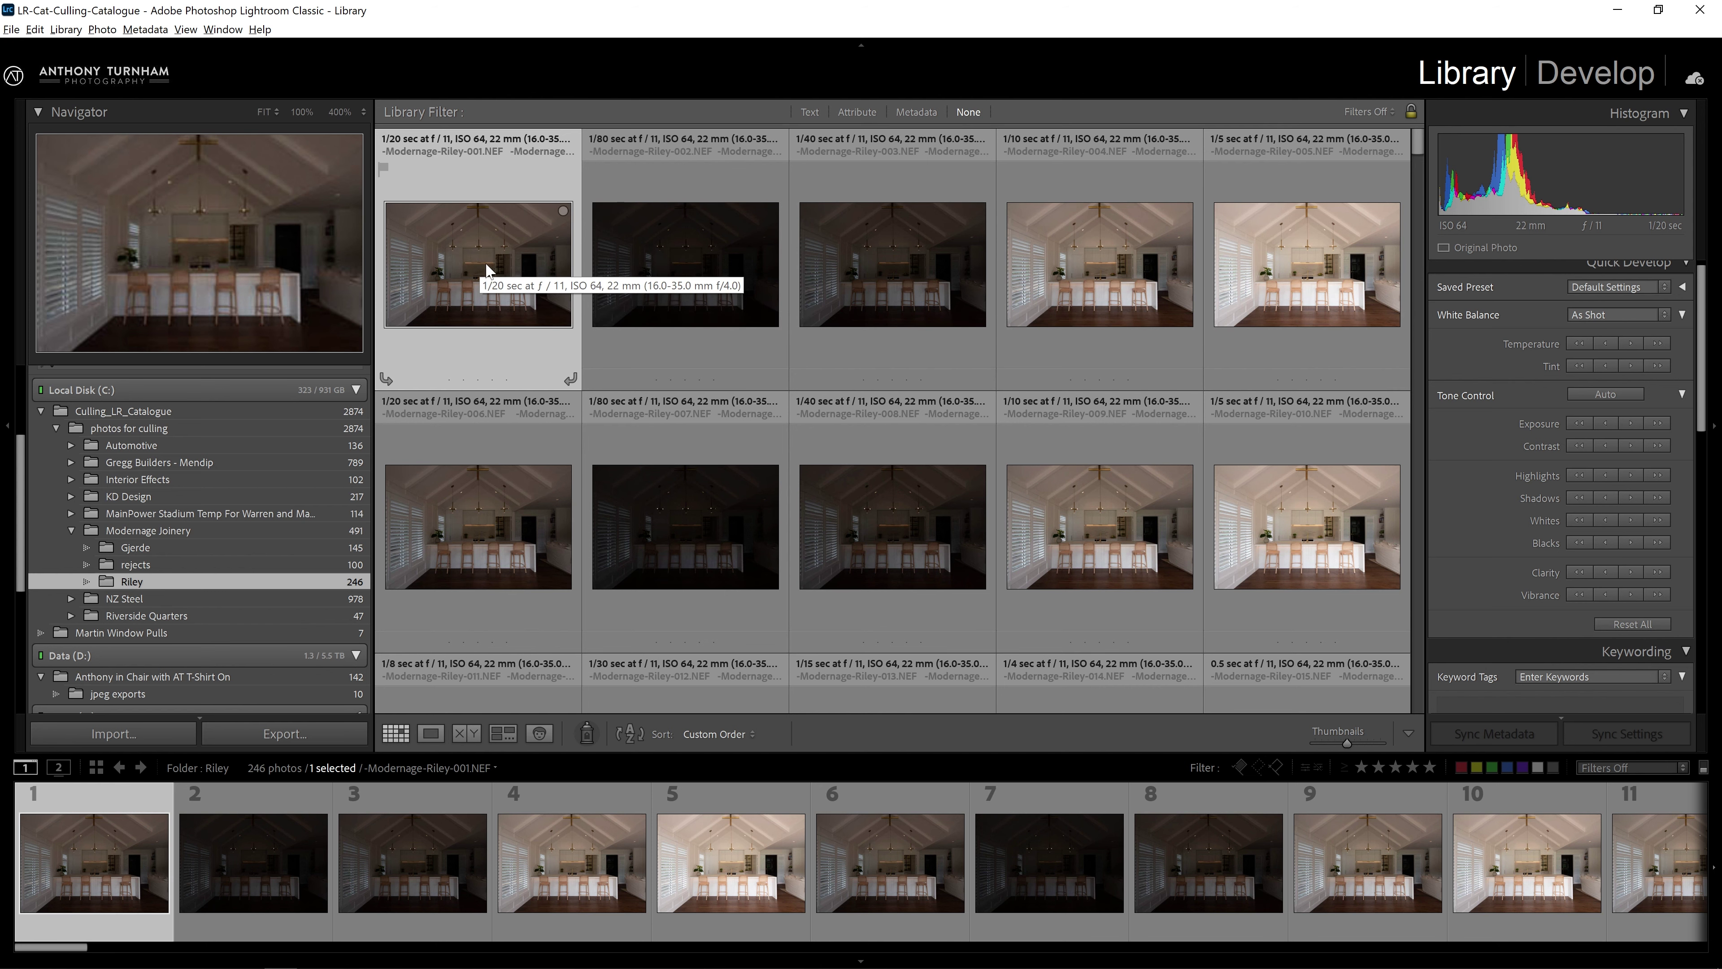
scroll(487, 270, down, 3)
scroll(583, 223, up, 3)
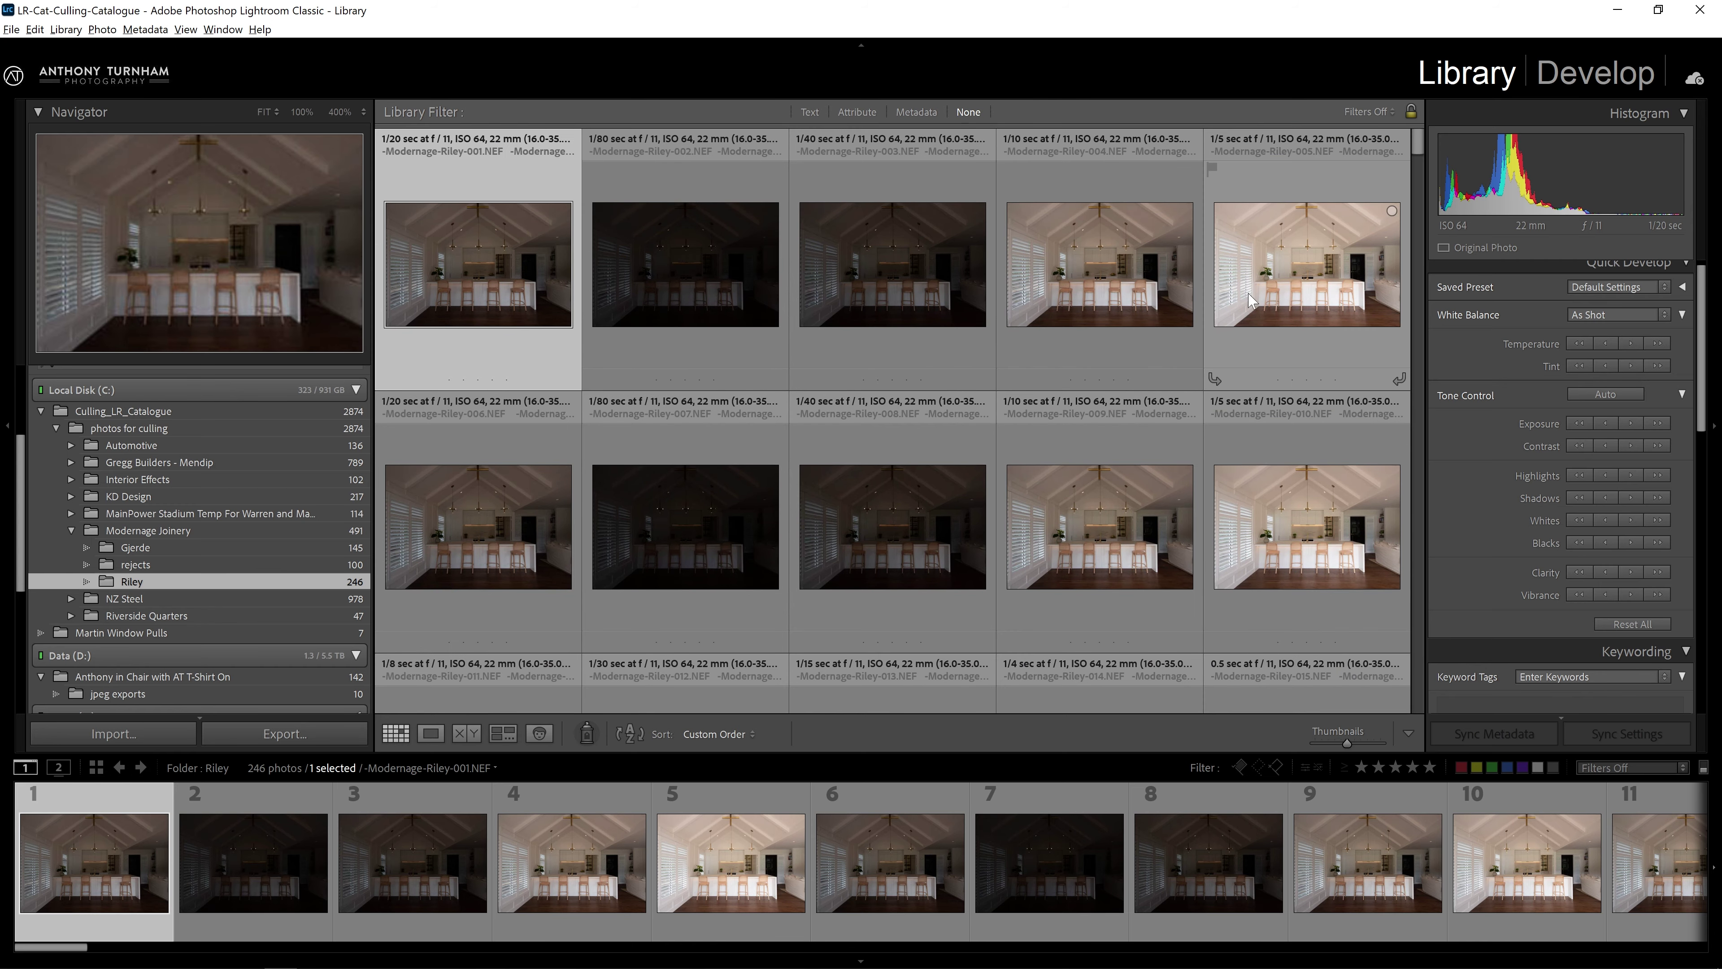
Examine the bracketed kitchen exposures Modernage-Riley-011 to 015 one by one and return to photo 011.
scroll(942, 288, down, 5)
click(524, 464)
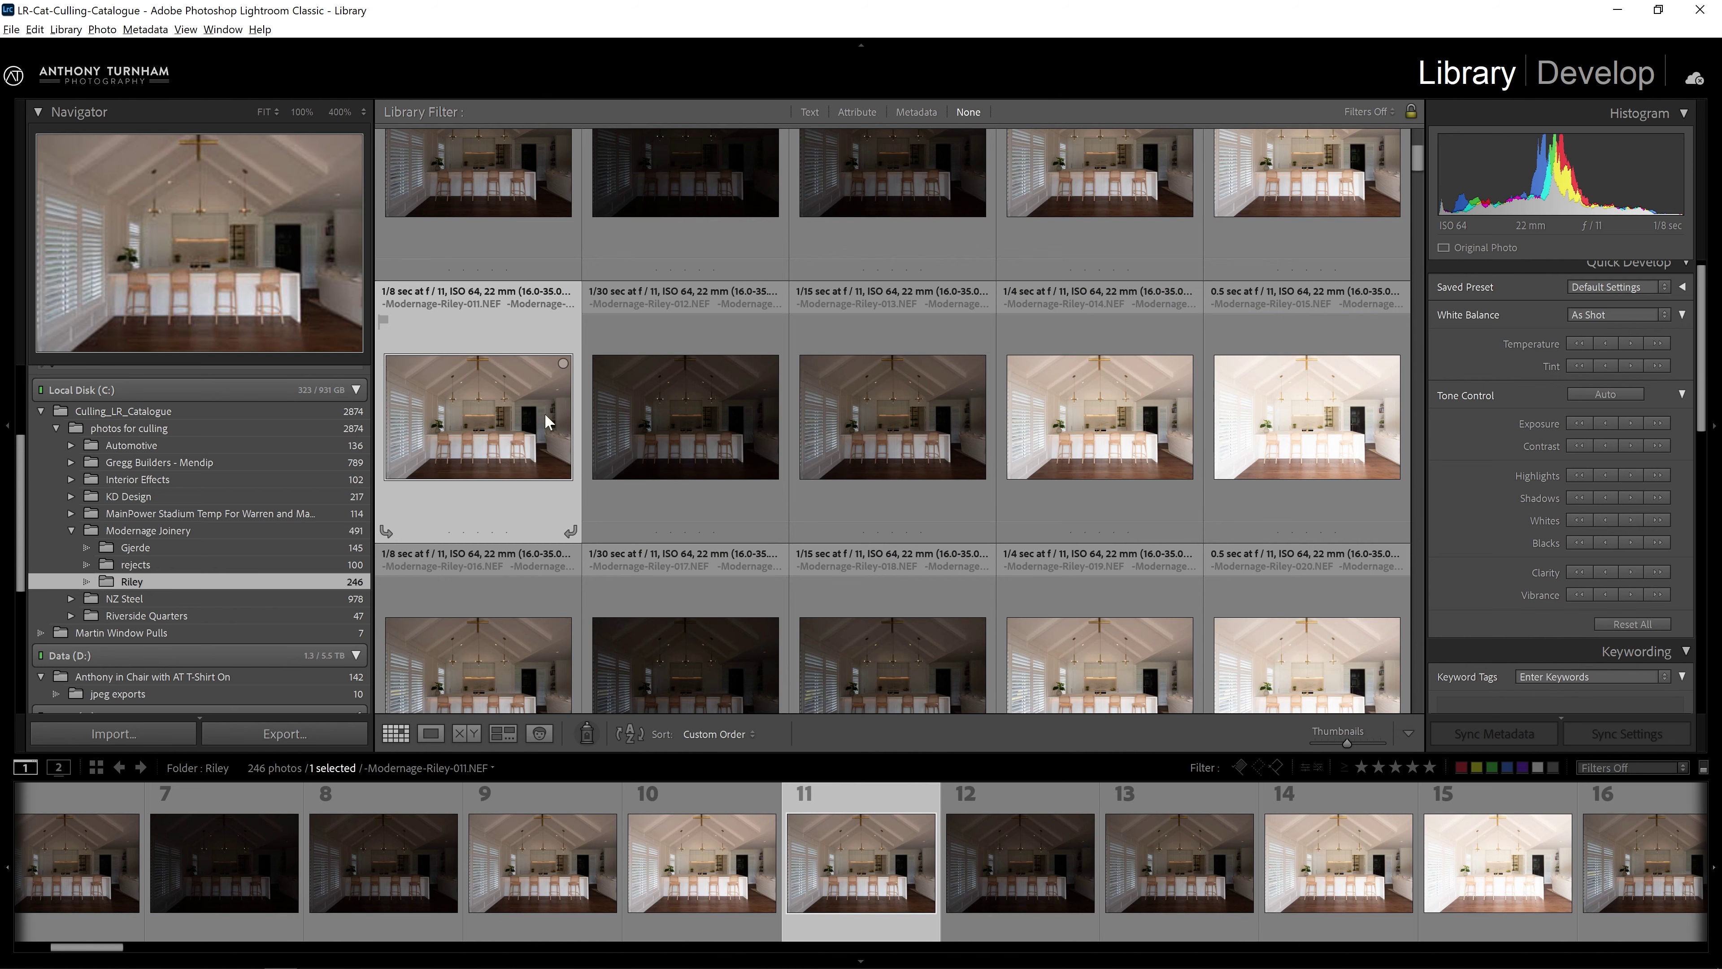
key(Right)
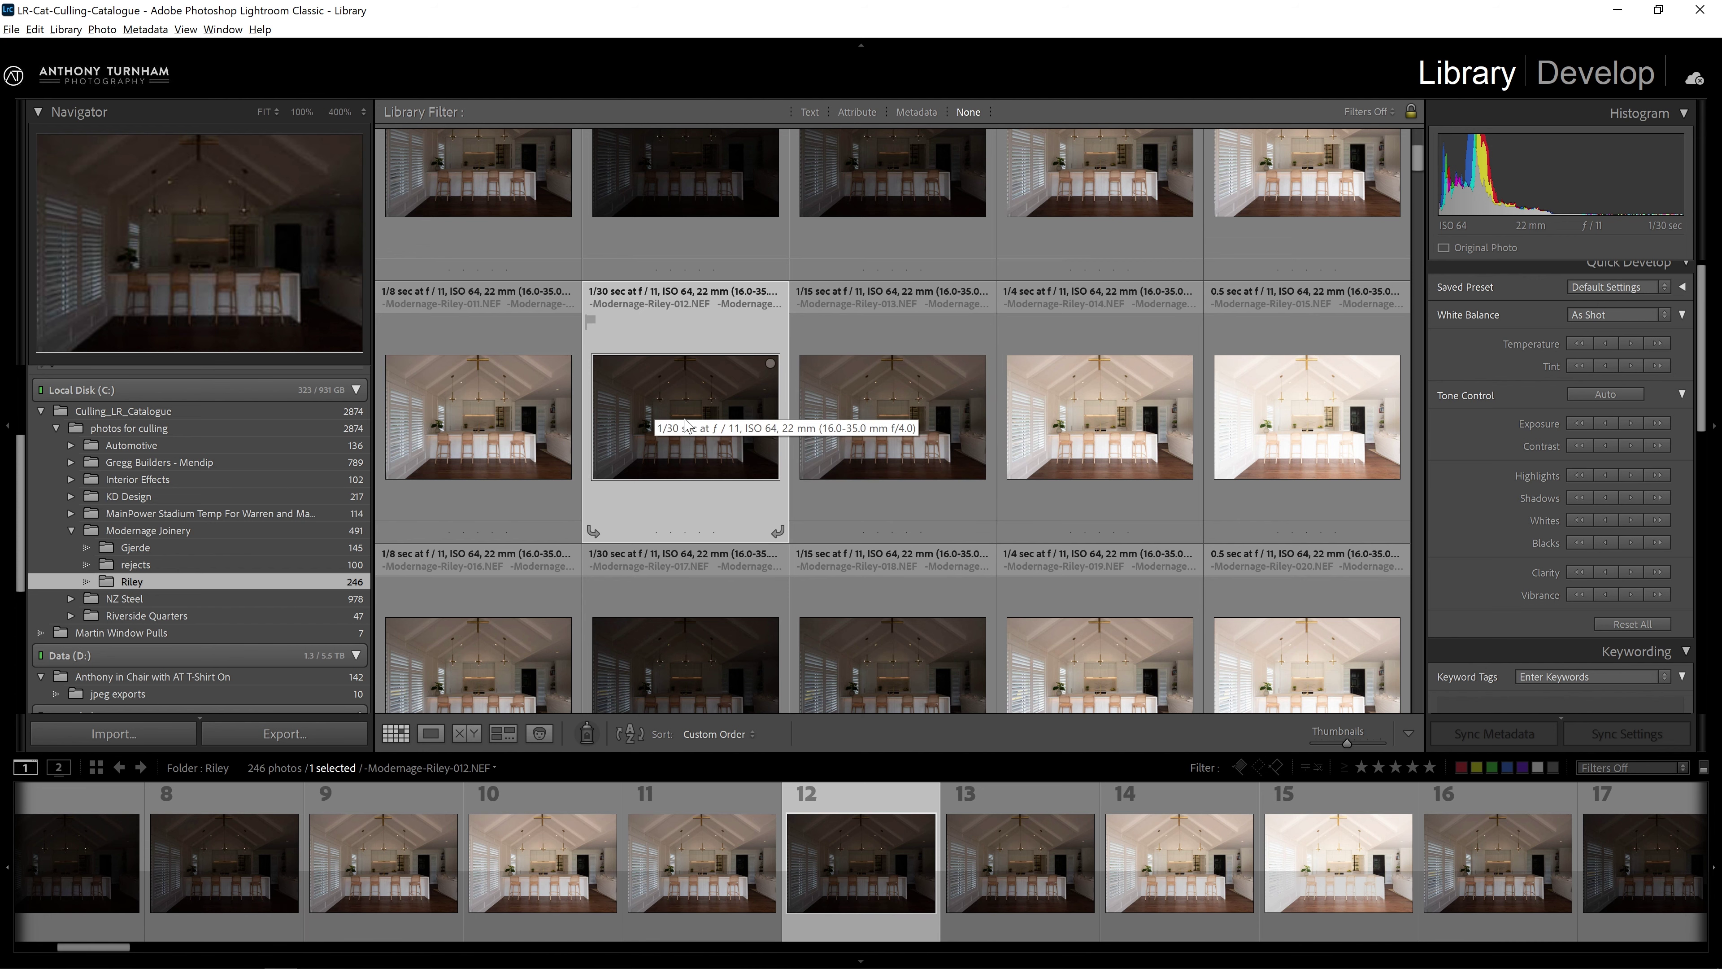
key(Right)
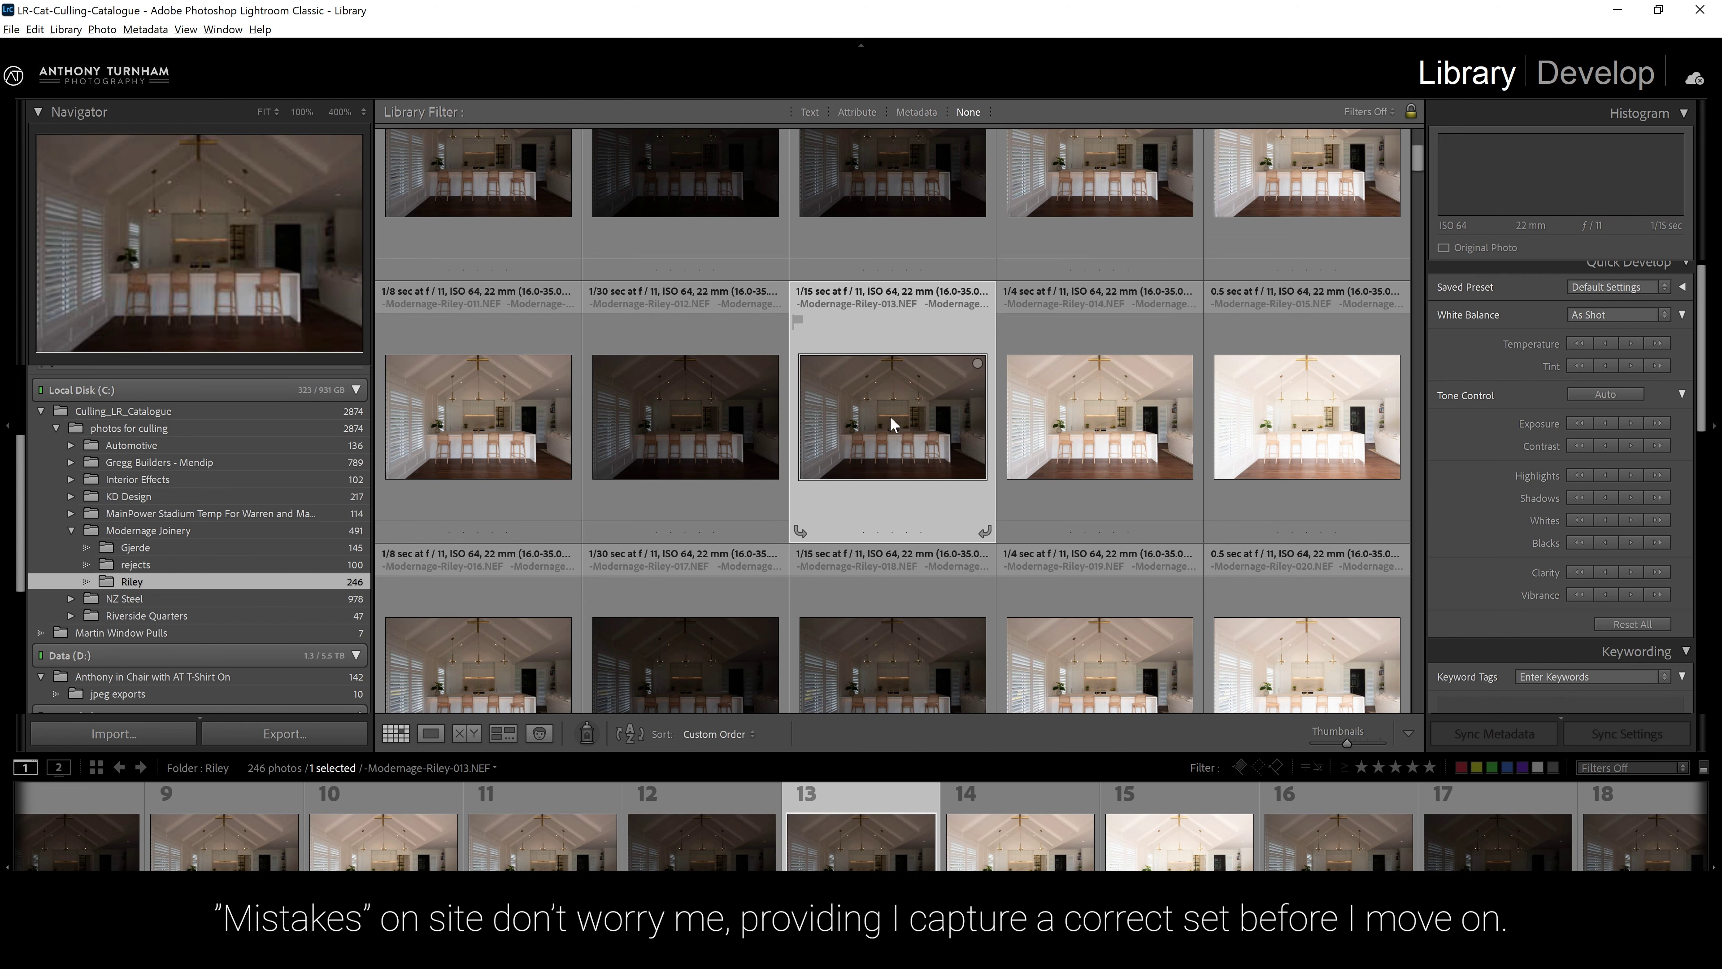
key(Right)
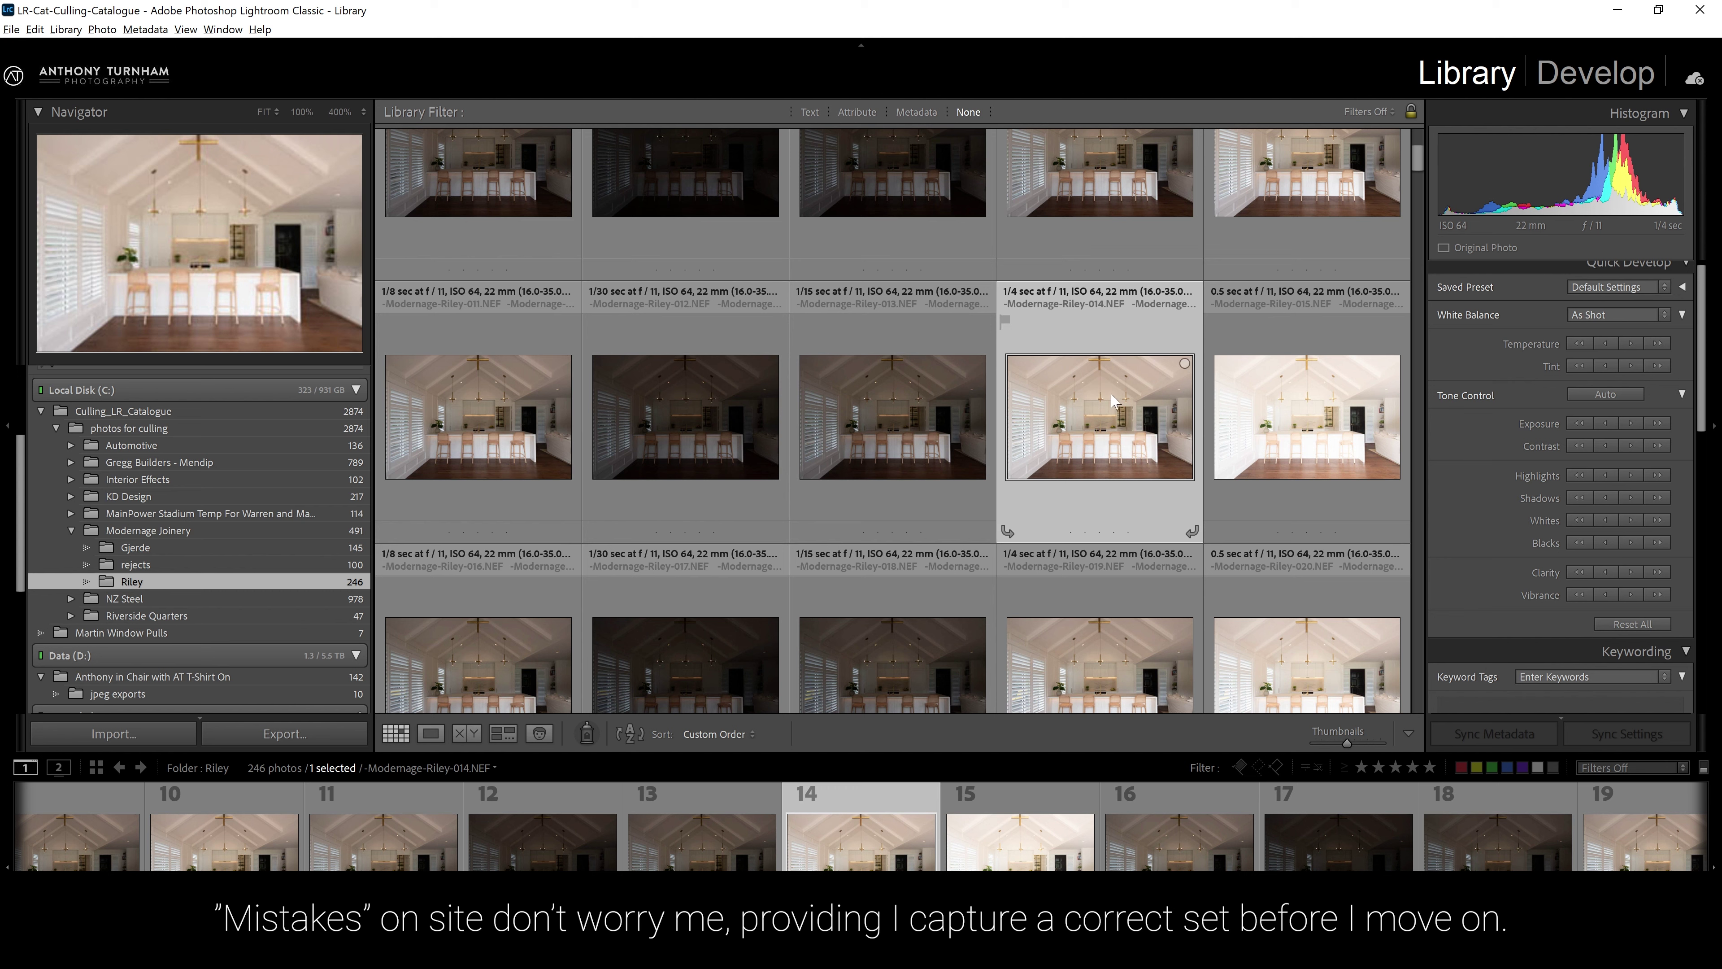
key(Right)
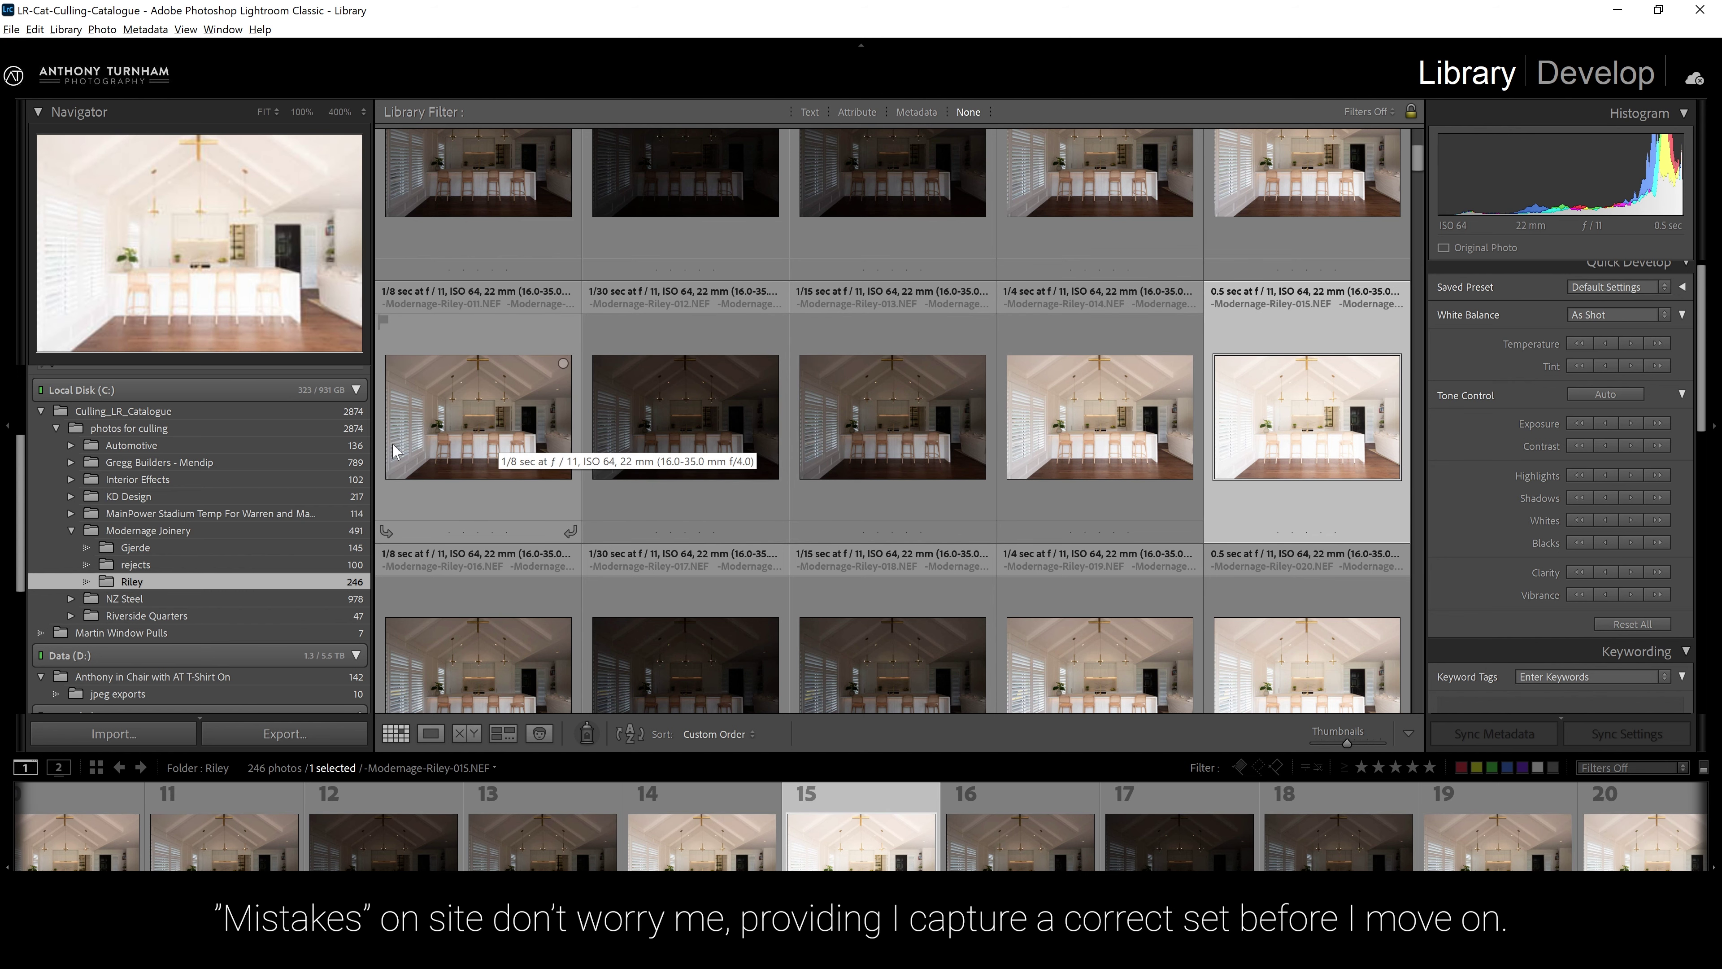
click(421, 433)
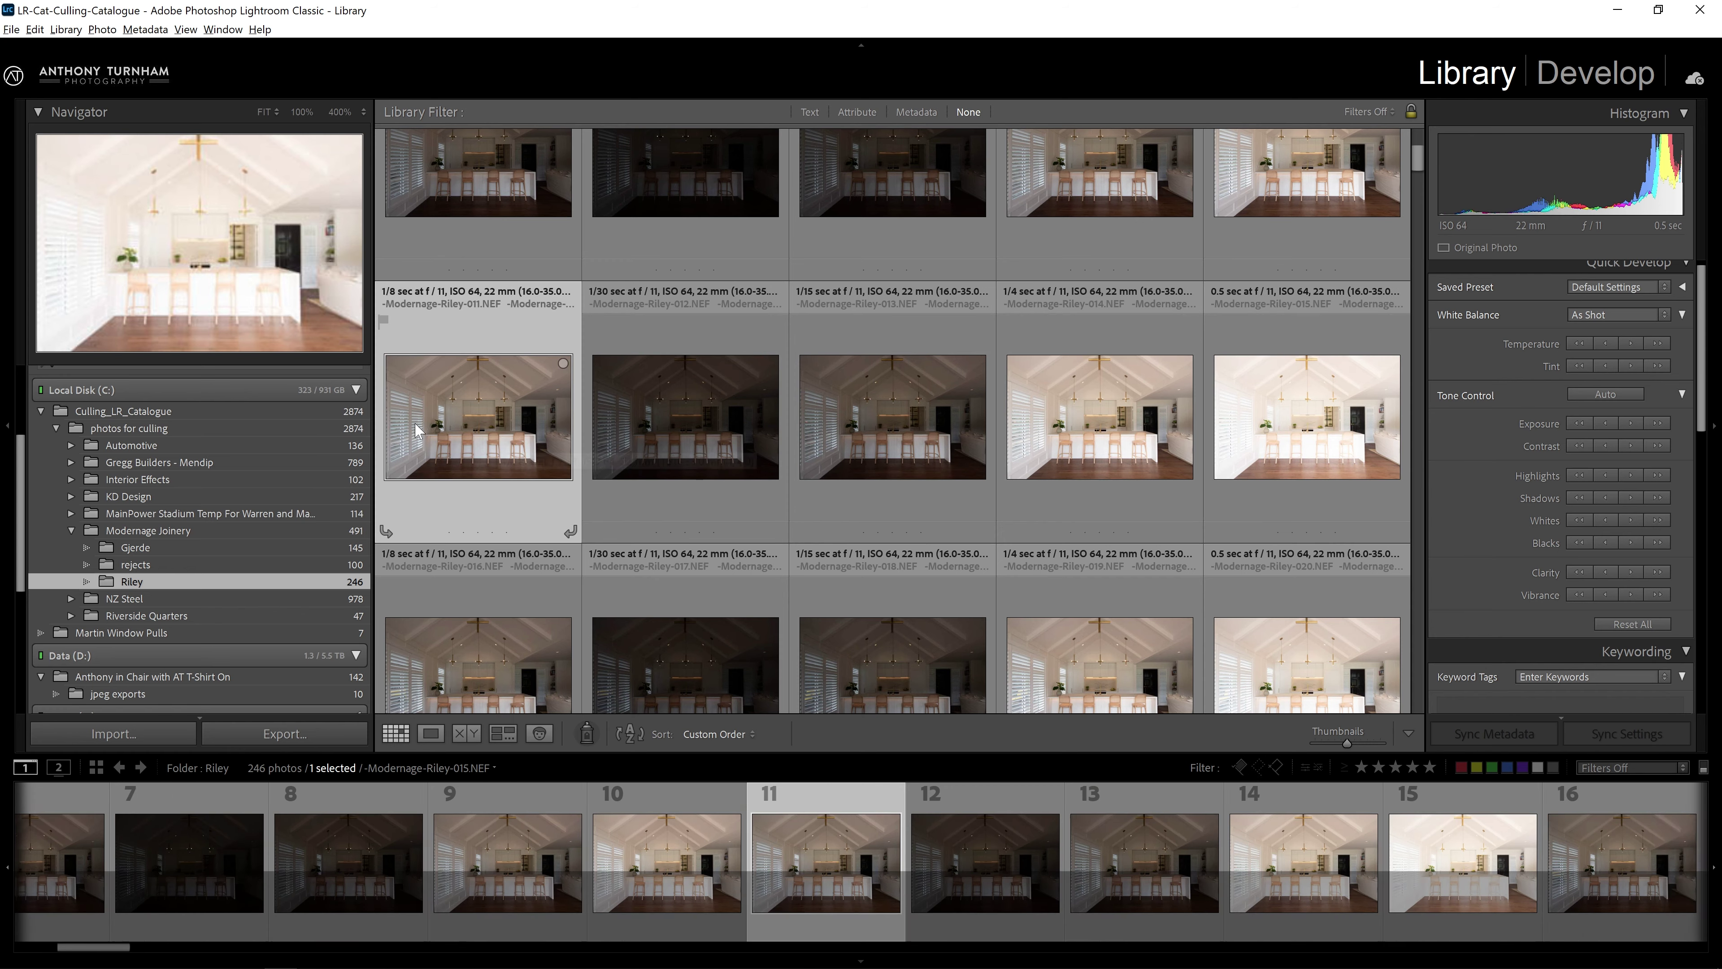
Compare photos 015 and 011 in Loupe view, inspecting the dark door and the window shutters at 100%.
double_click(446, 427)
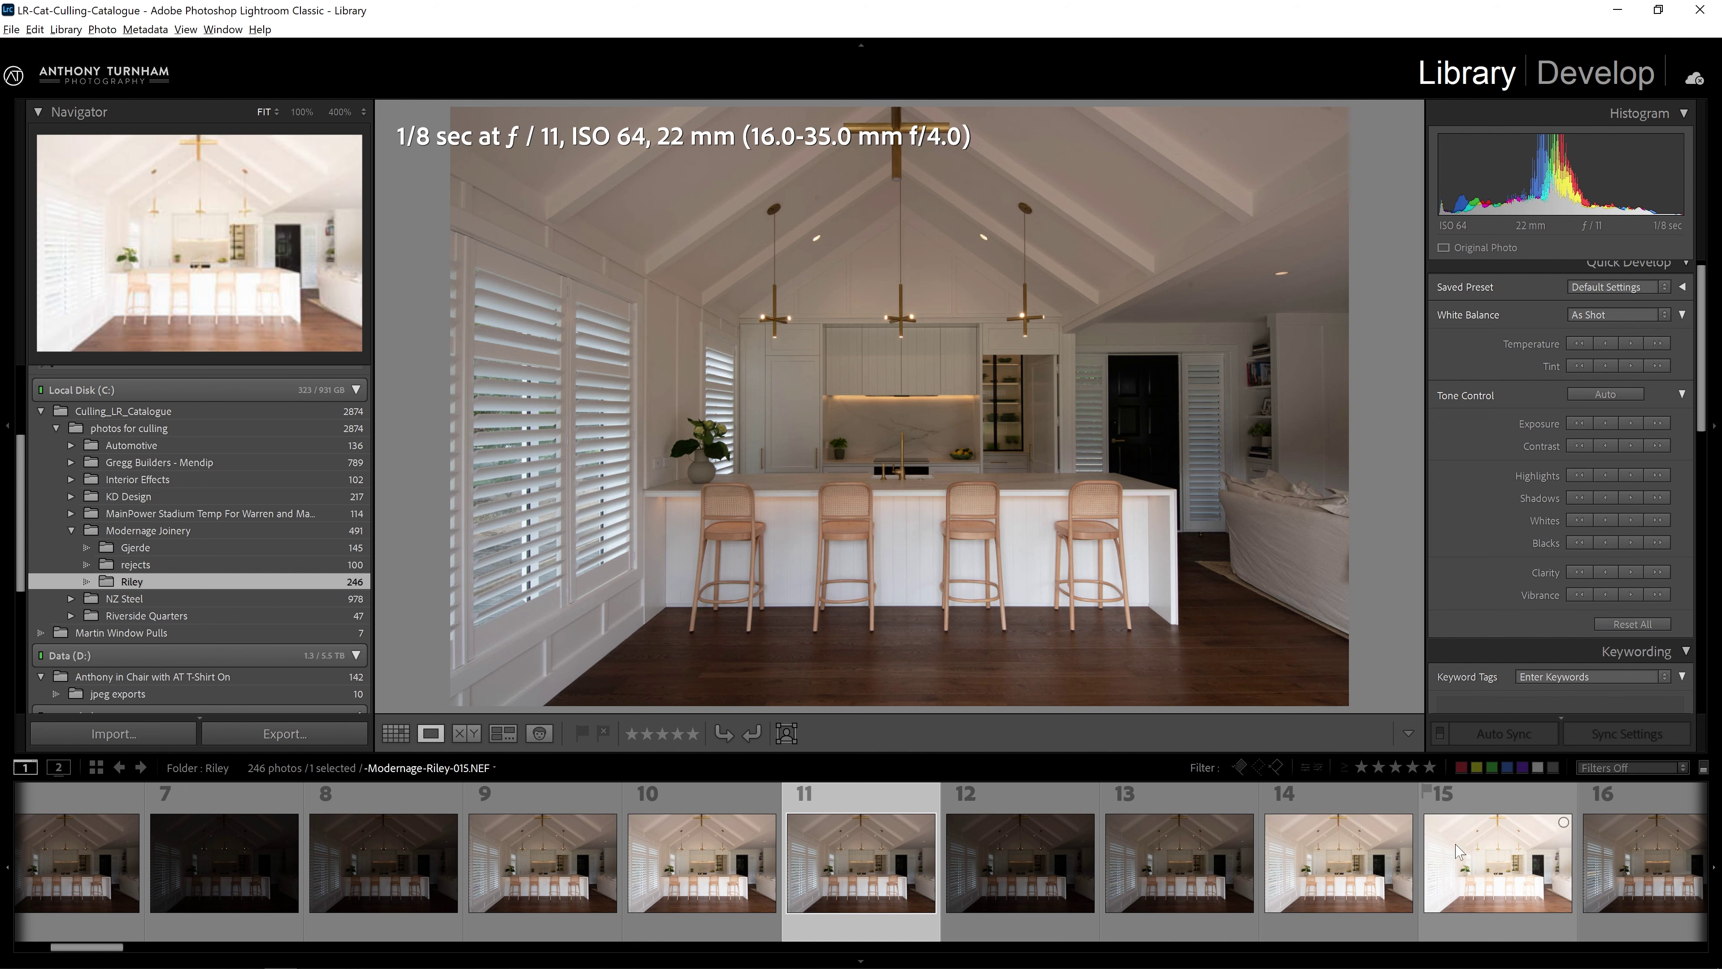
click(1465, 855)
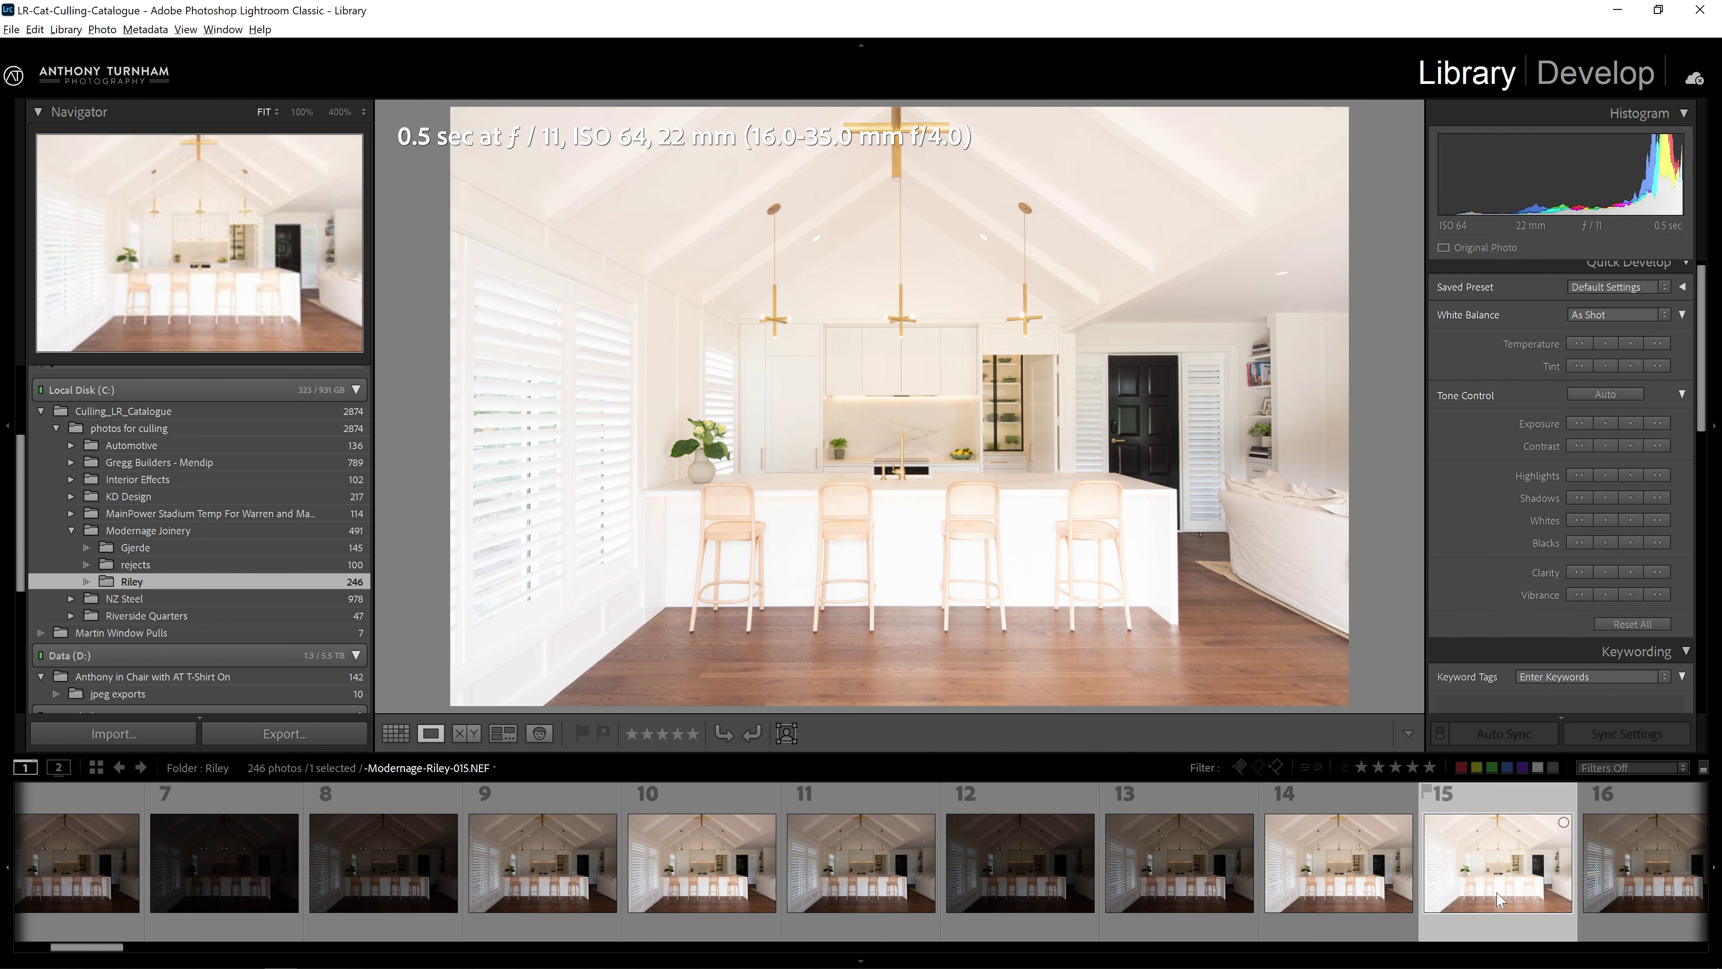
click(1148, 383)
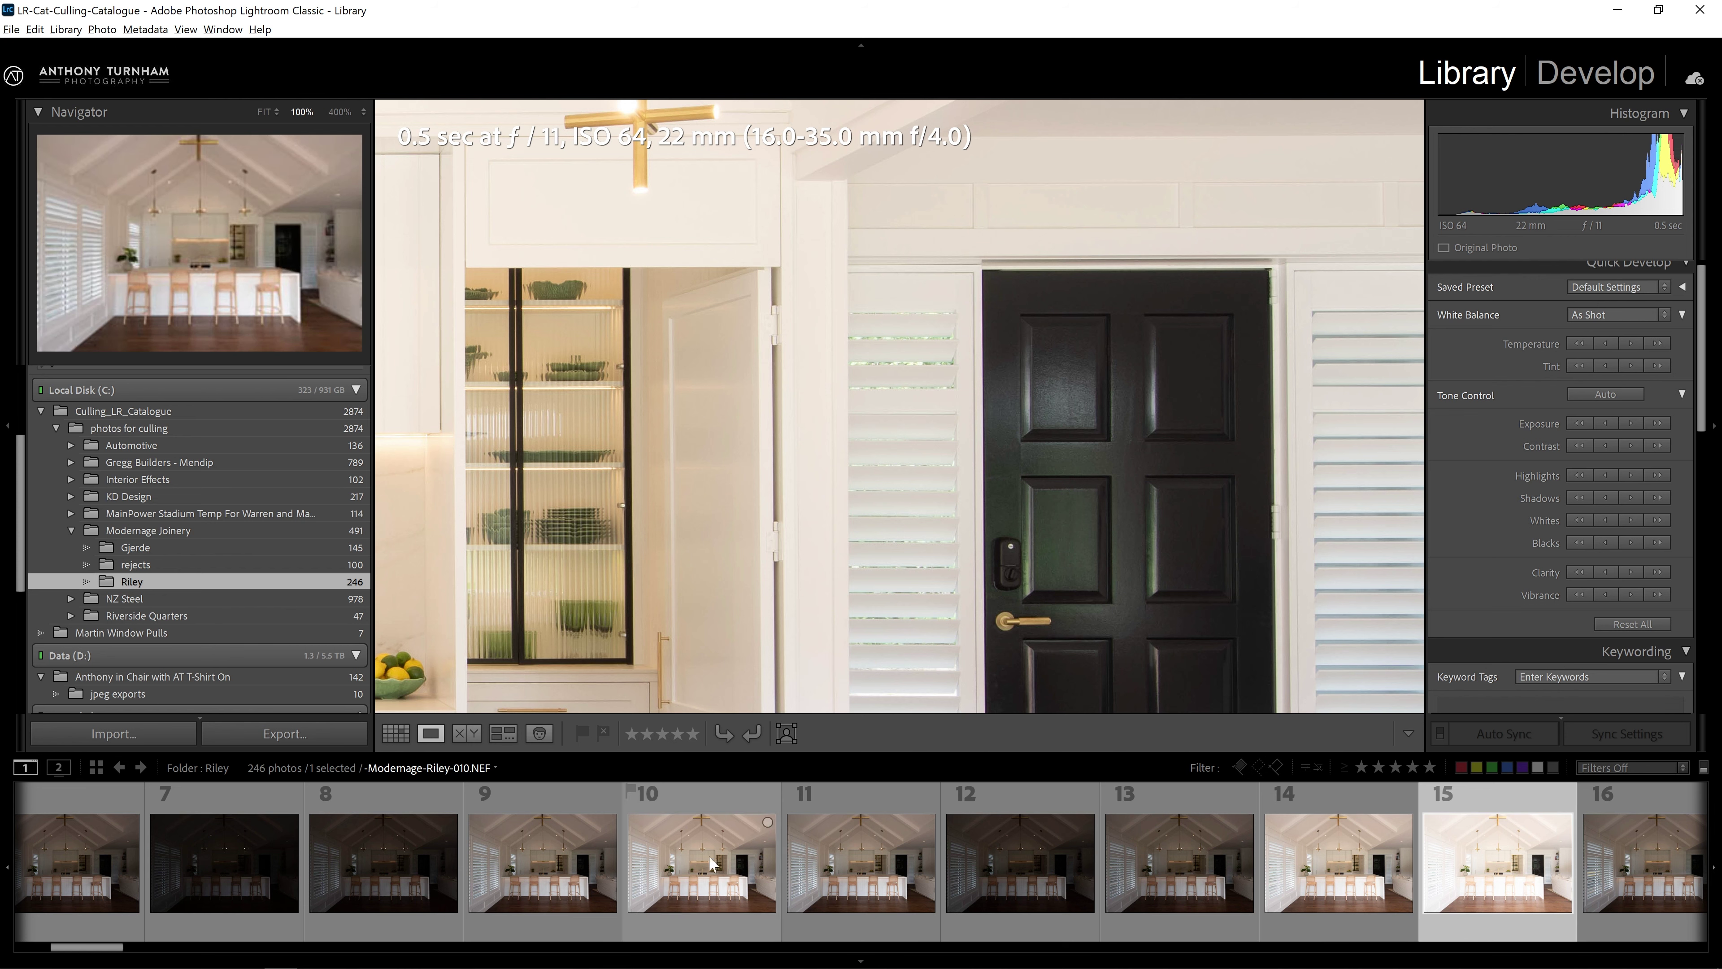
click(846, 858)
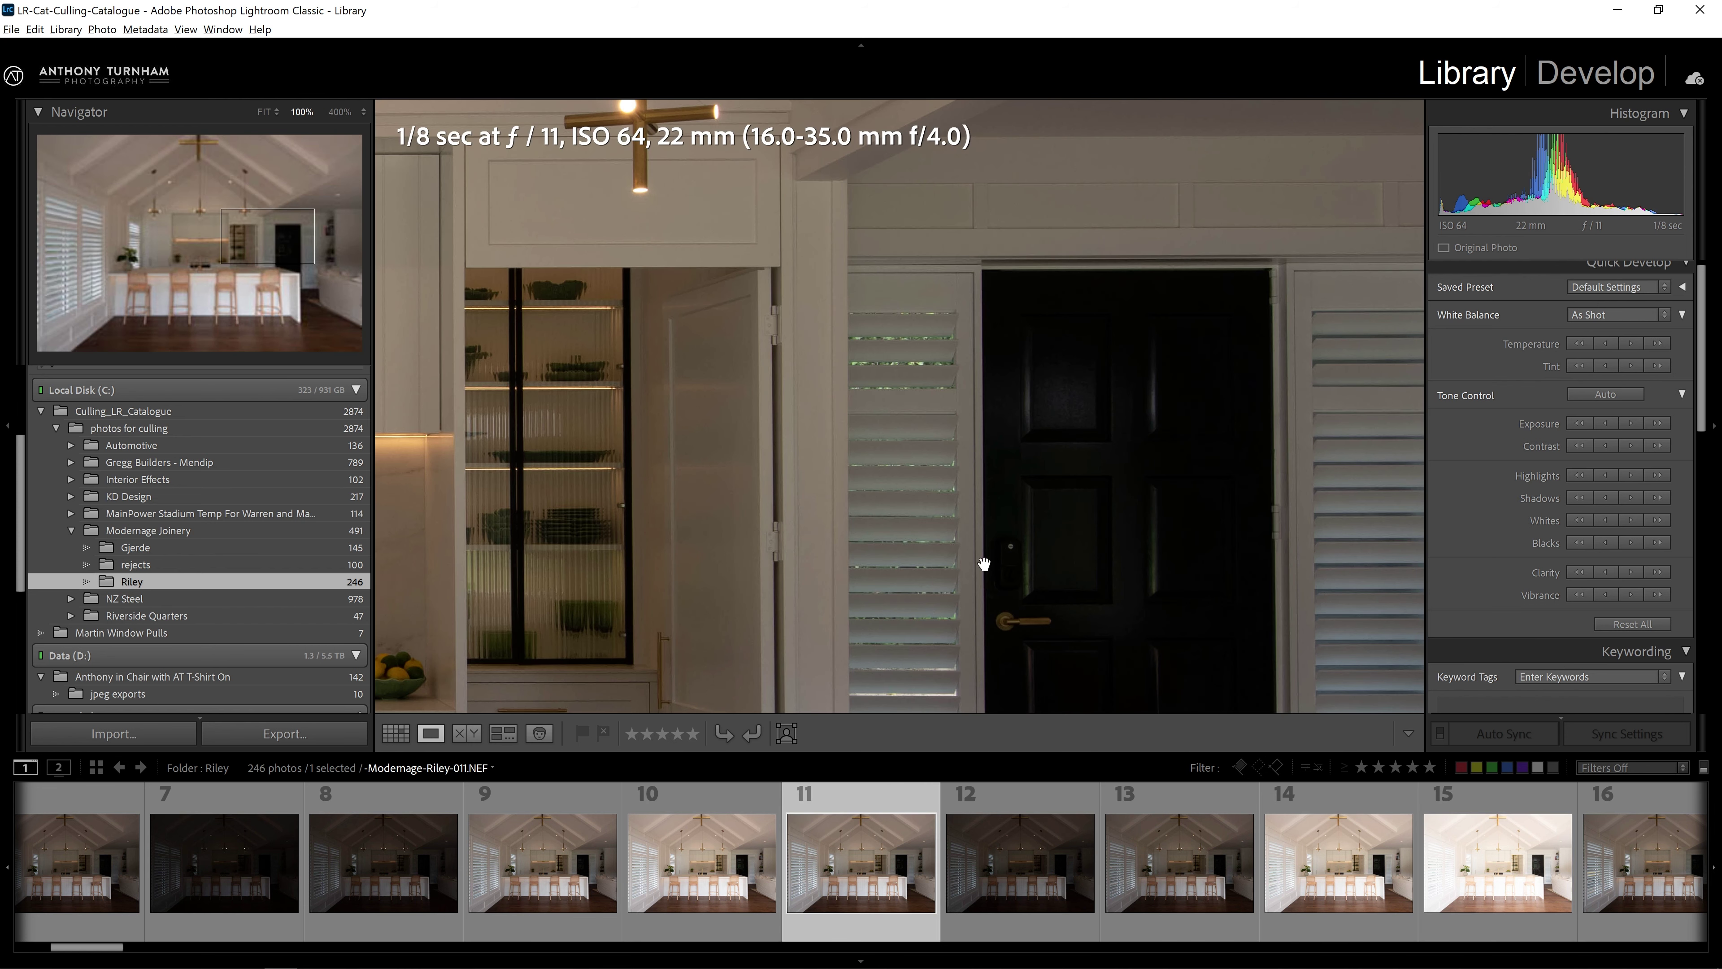
click(970, 565)
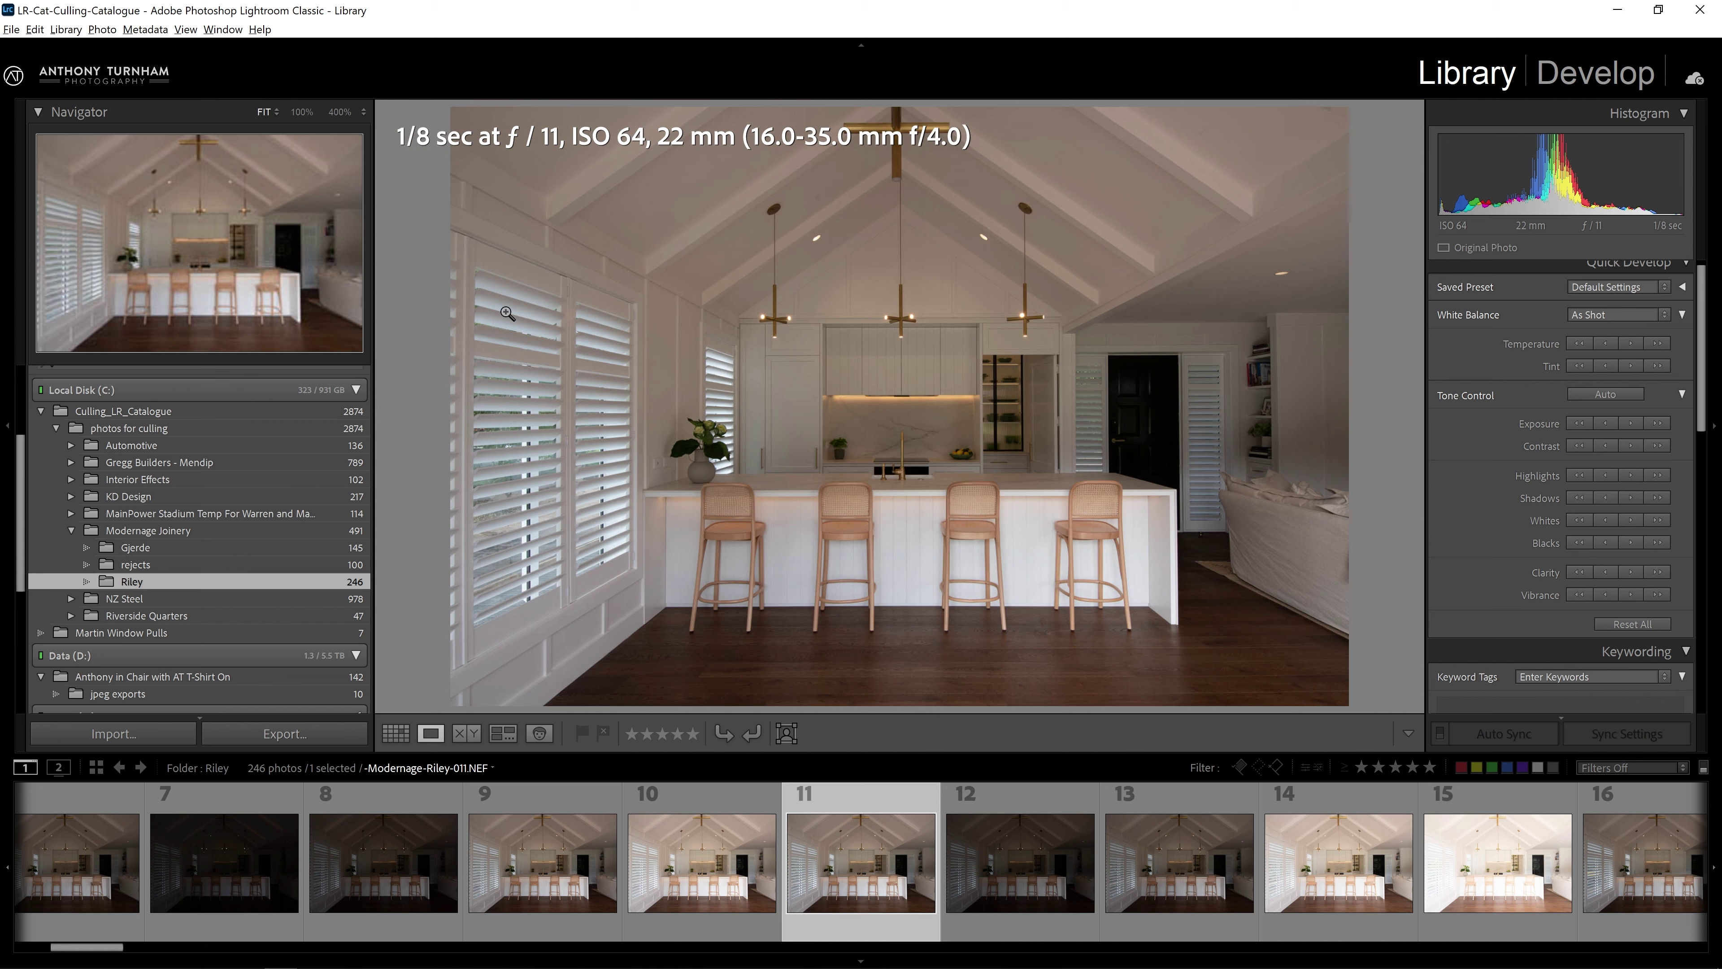
click(522, 565)
drag(491, 353, 886, 337)
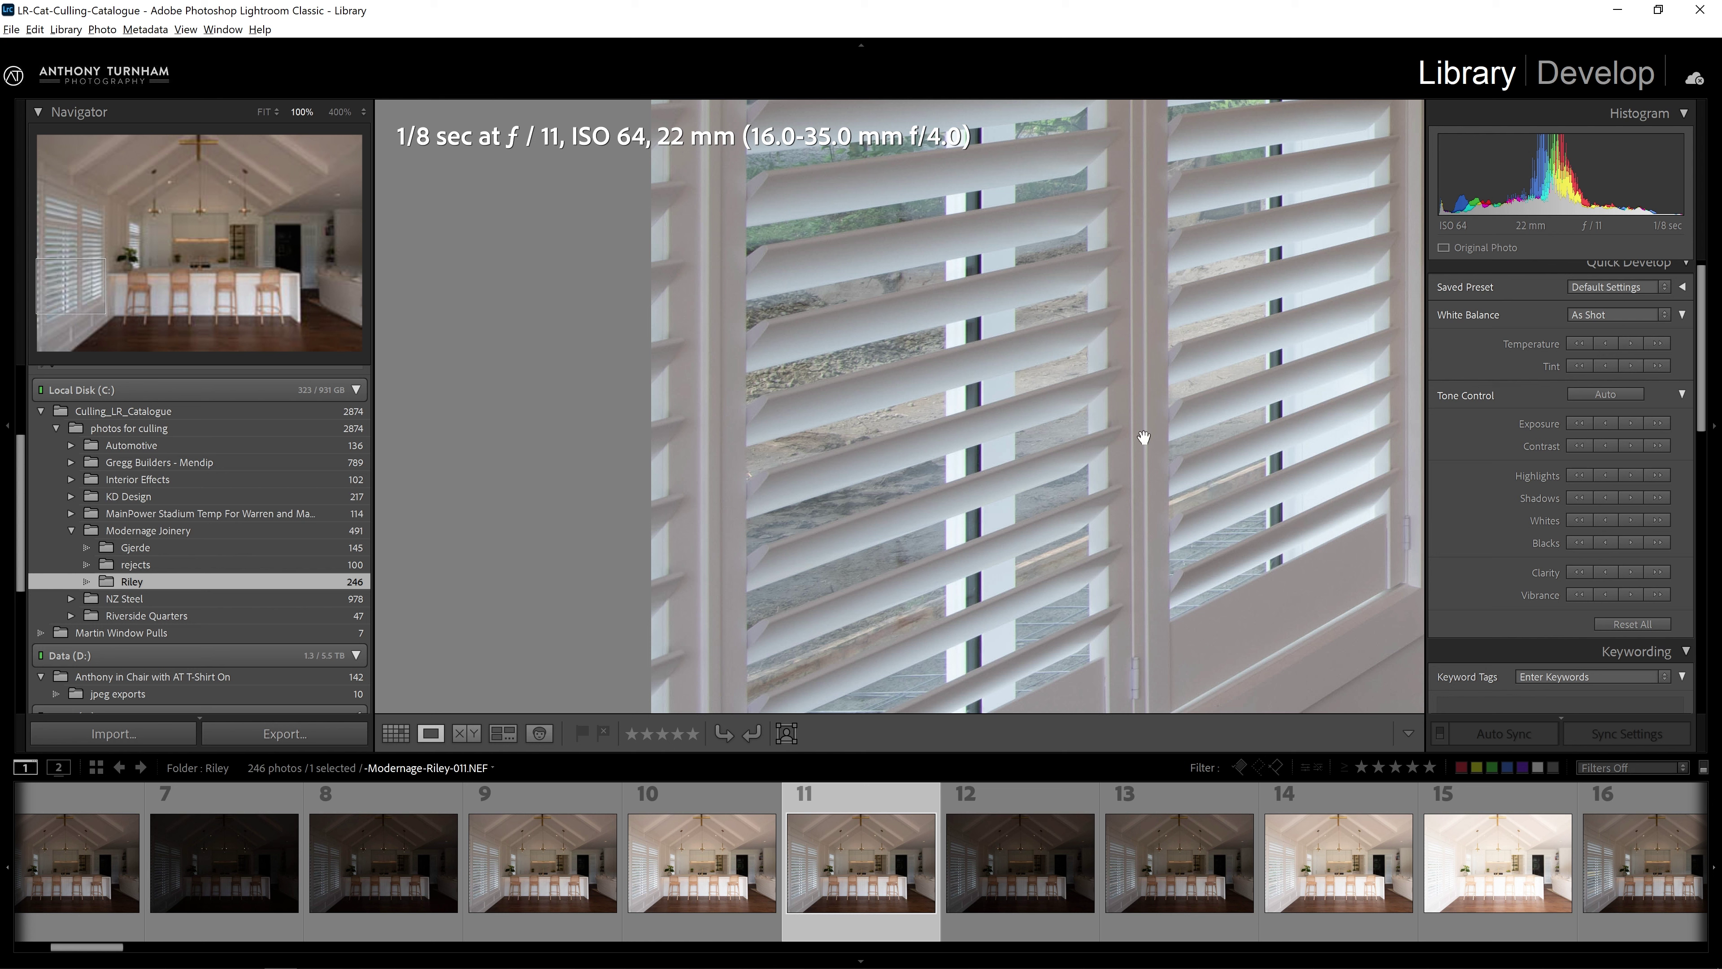
click(1150, 490)
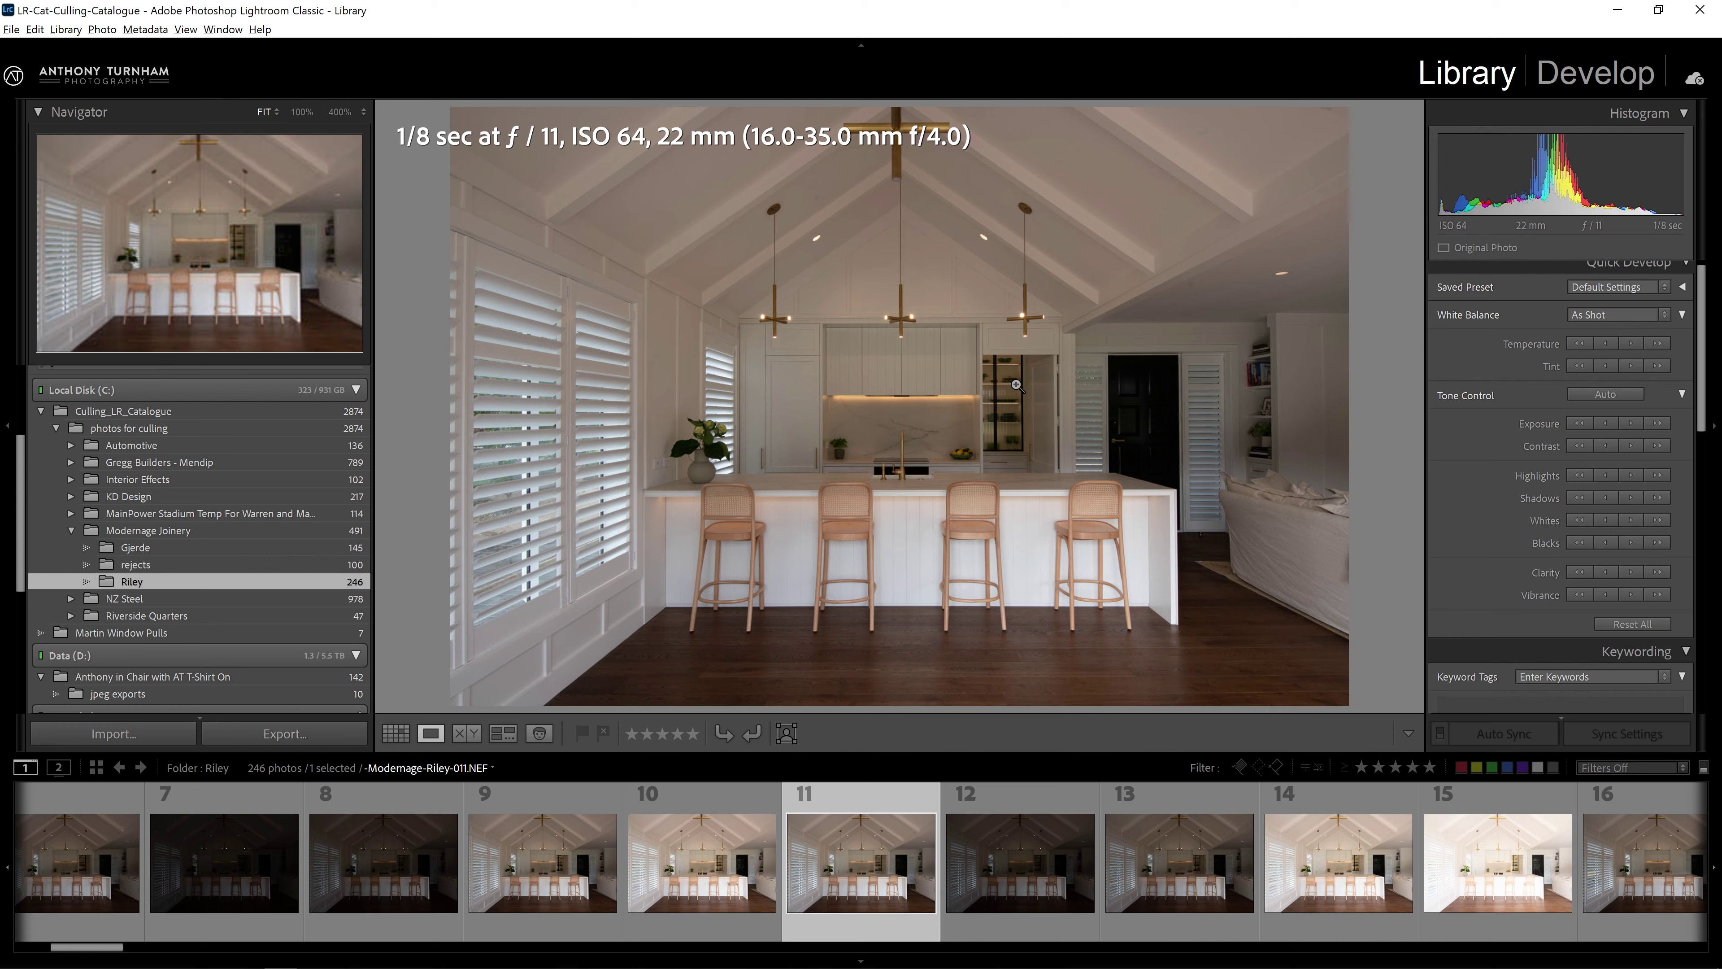
Return to Grid view and hide the toolbar, the module picker and the Library Filter bar.
key(g)
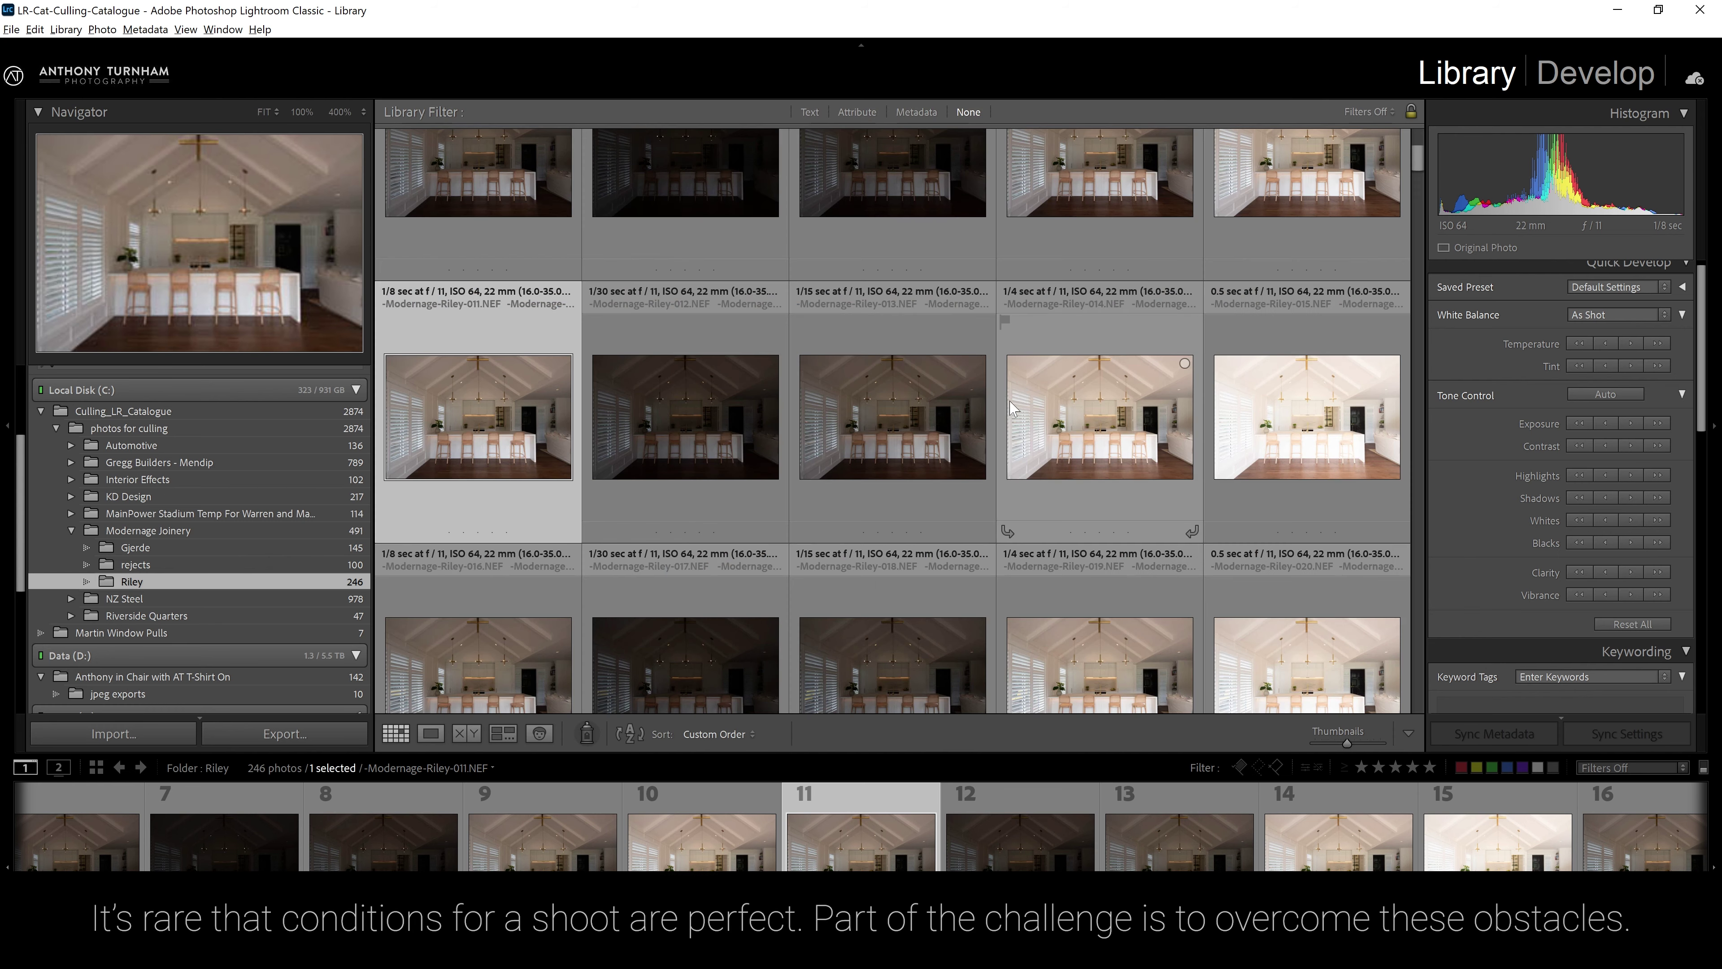
scroll(1417, 152, up, 2)
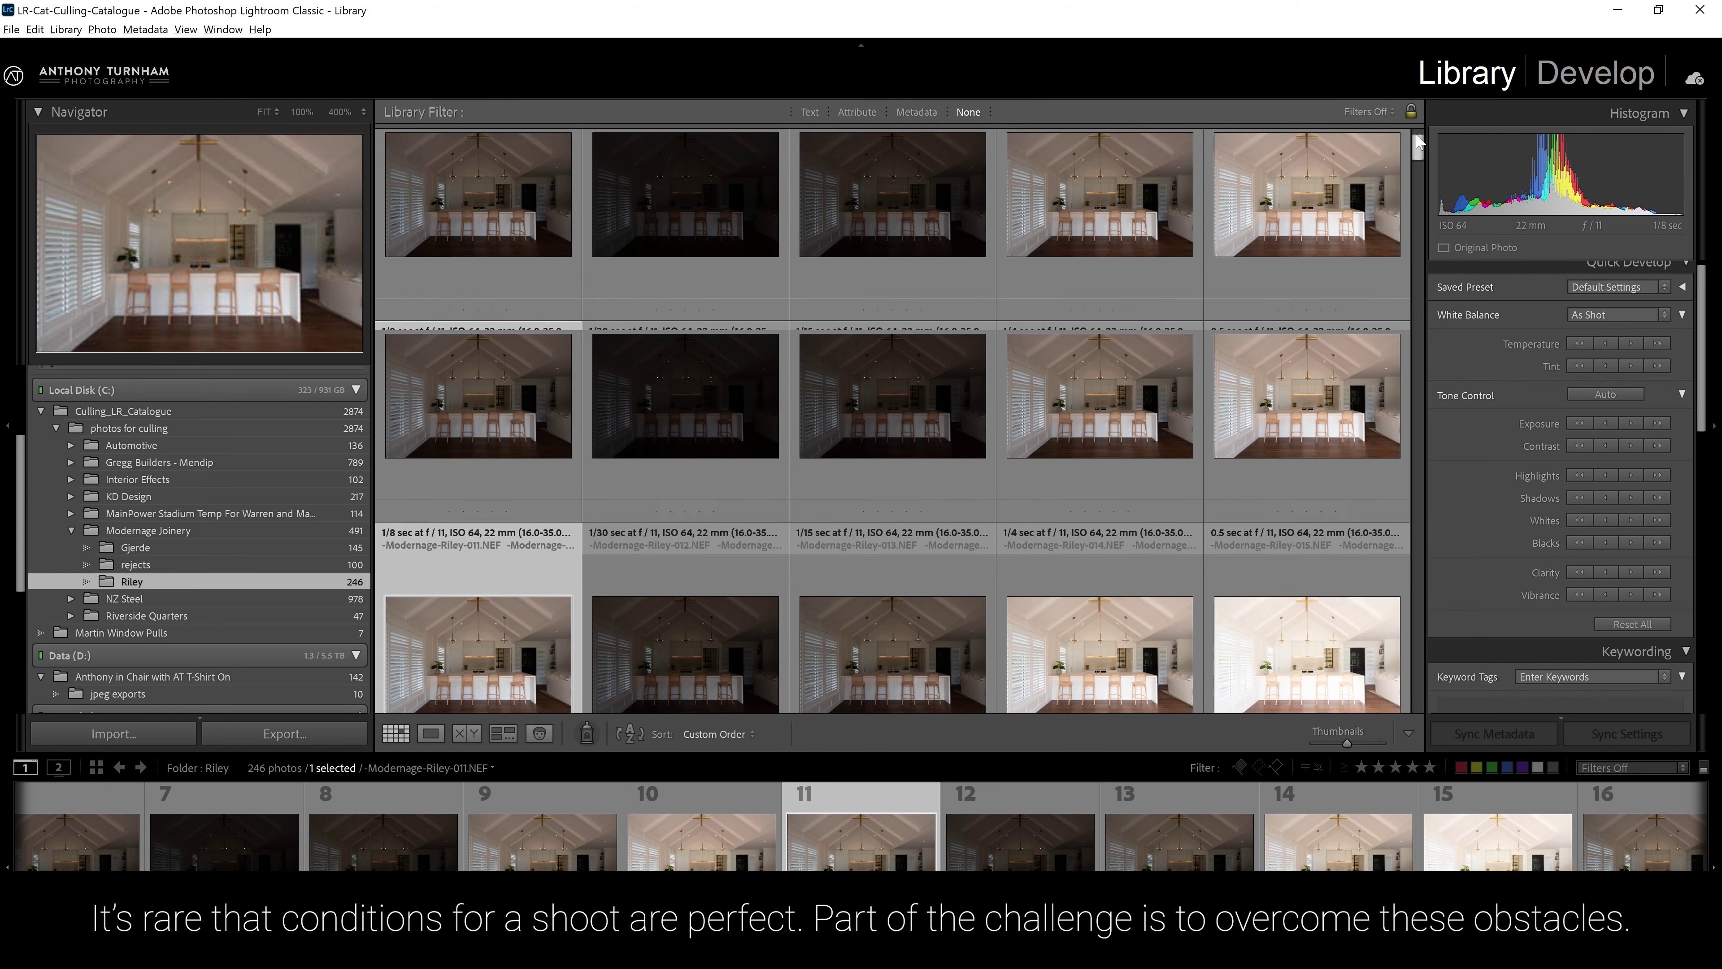
scroll(882, 542, down, 2)
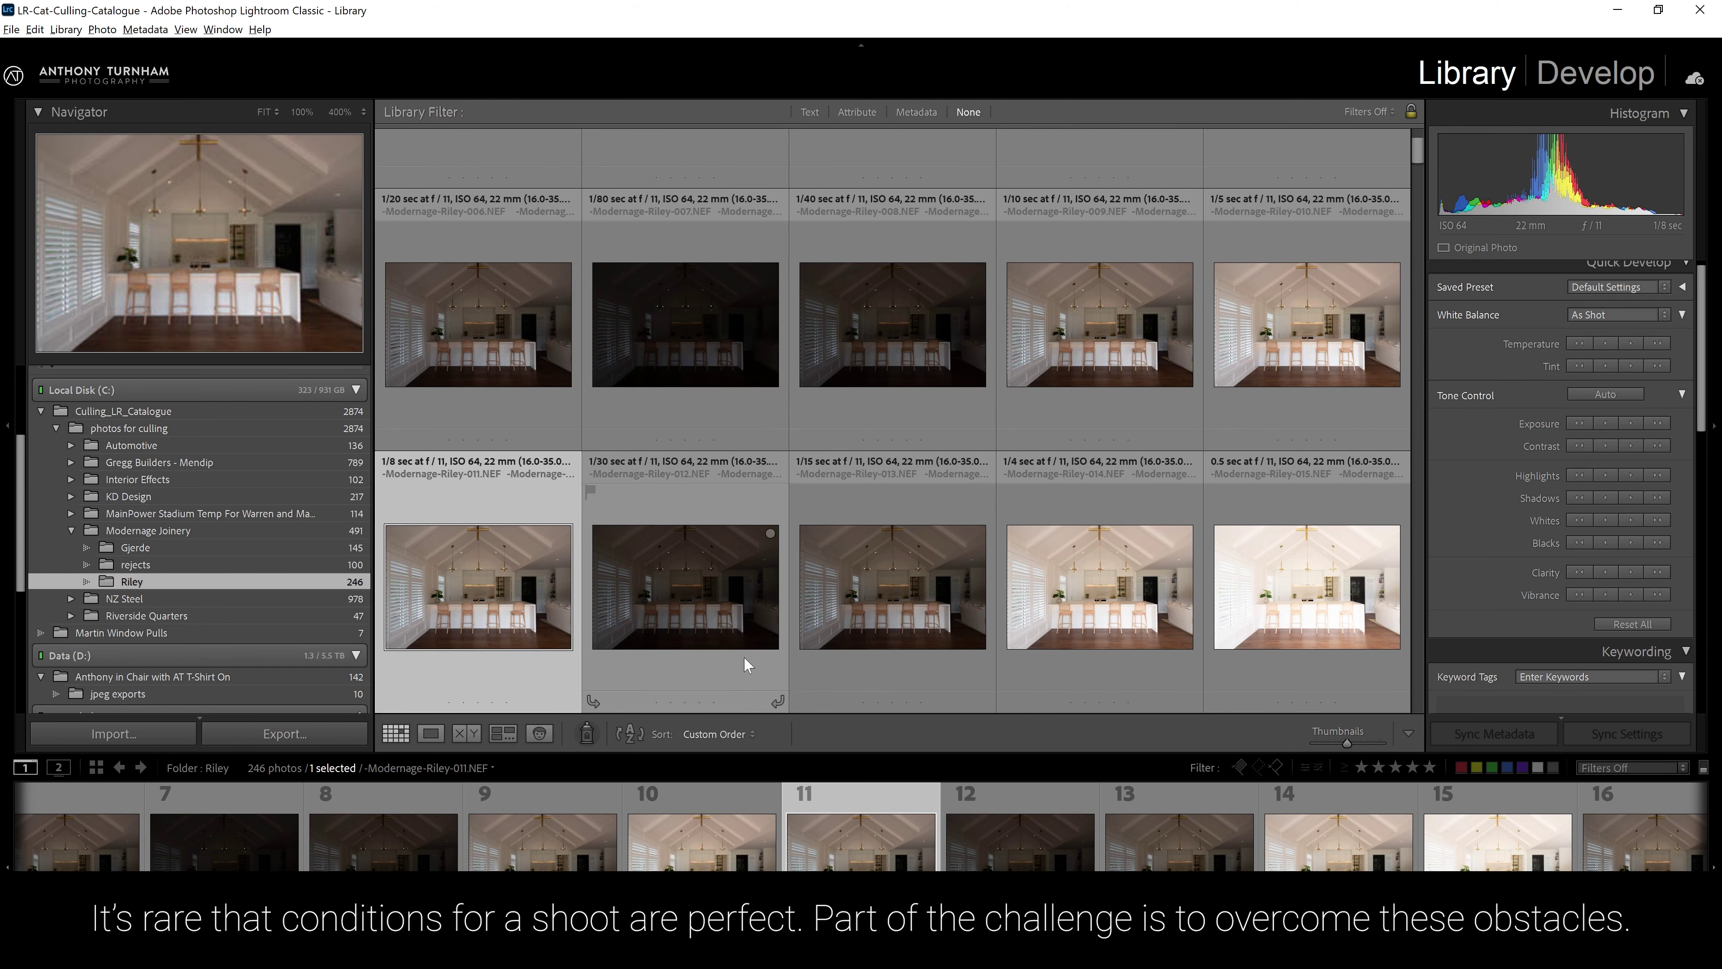
key(t)
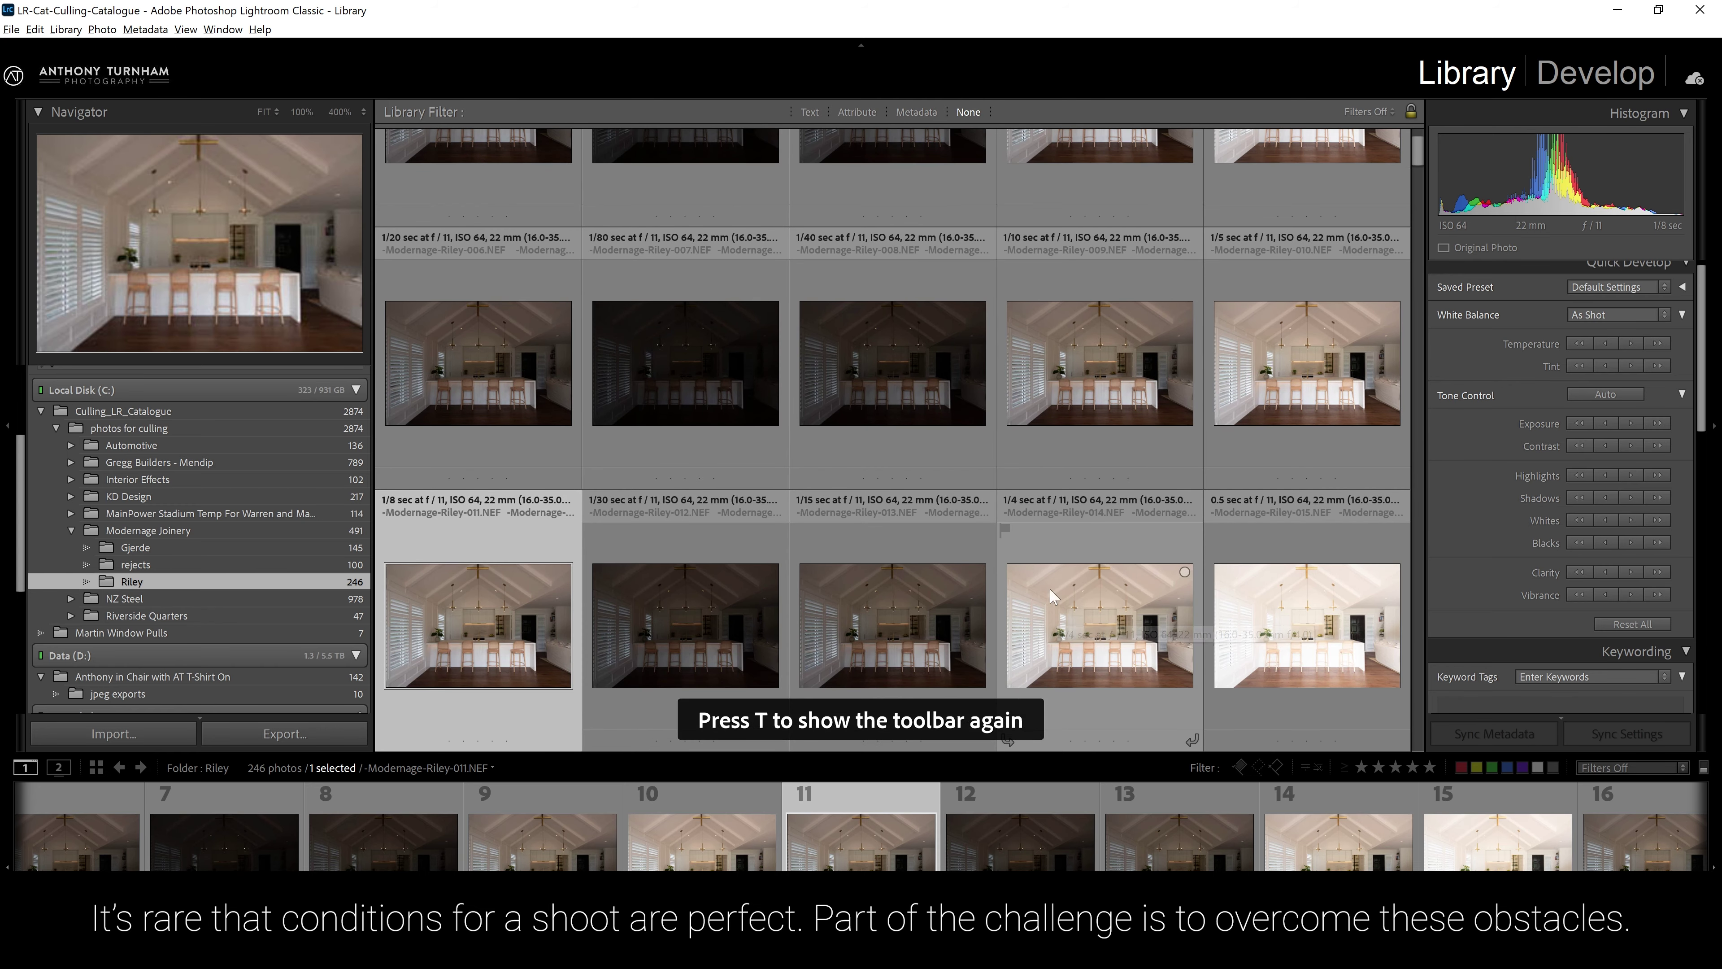
click(998, 44)
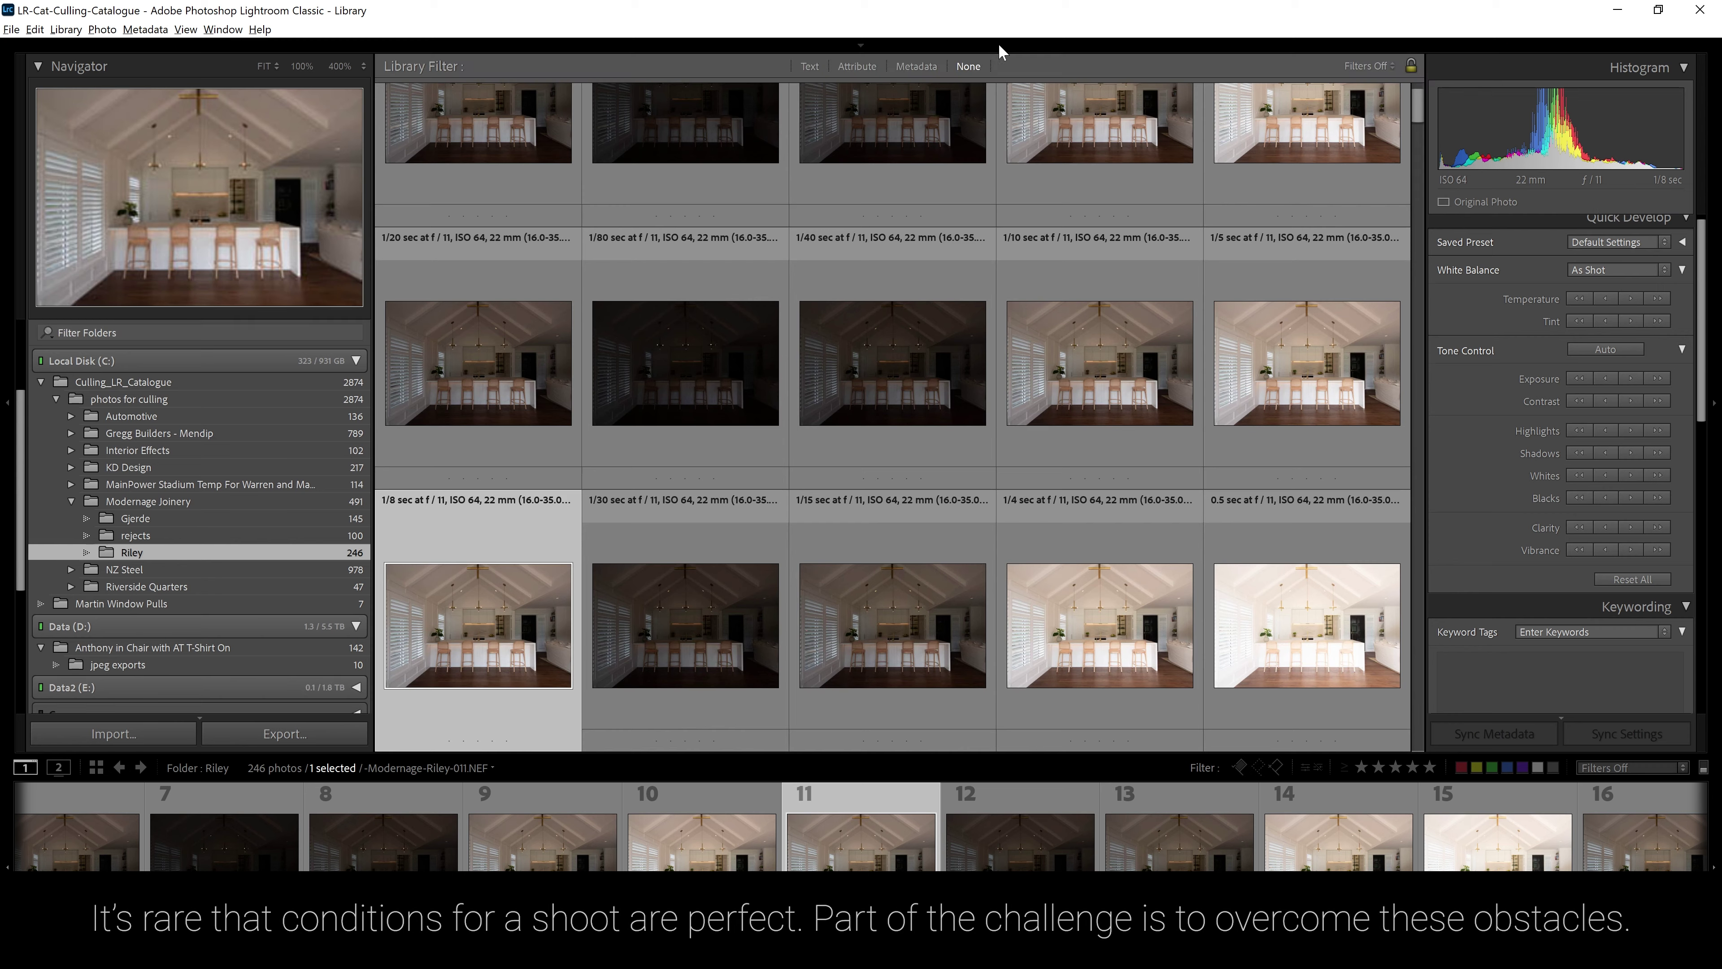
scroll(716, 115, down, 2)
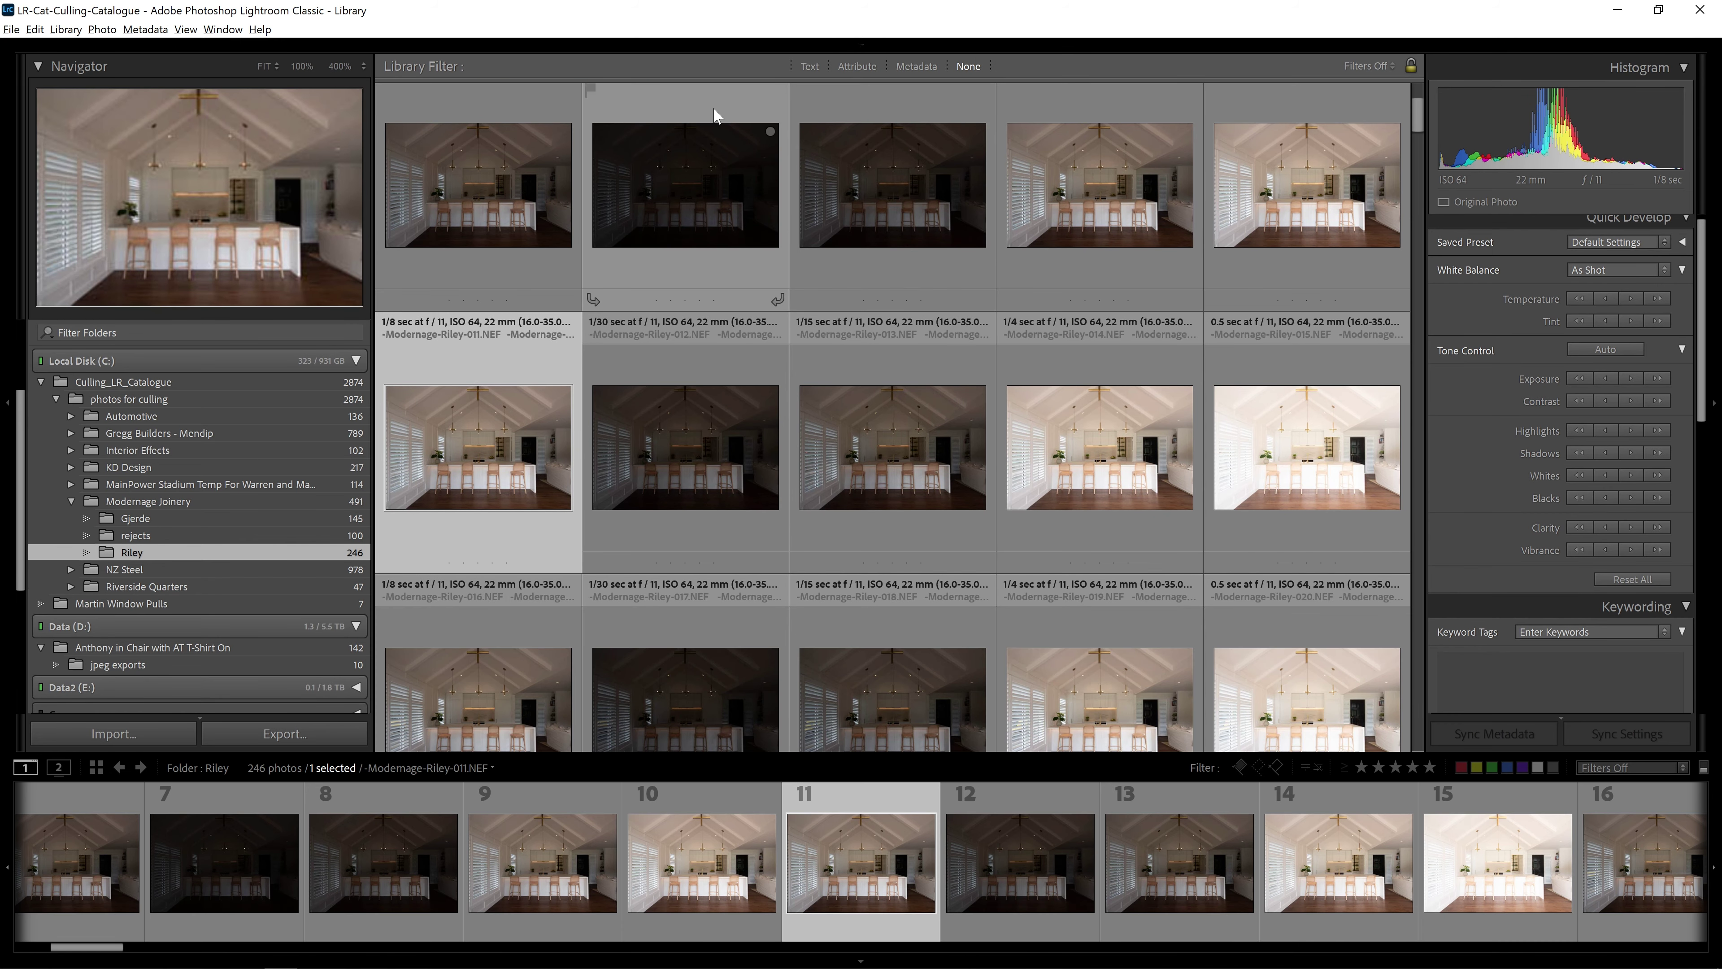
key(backslash)
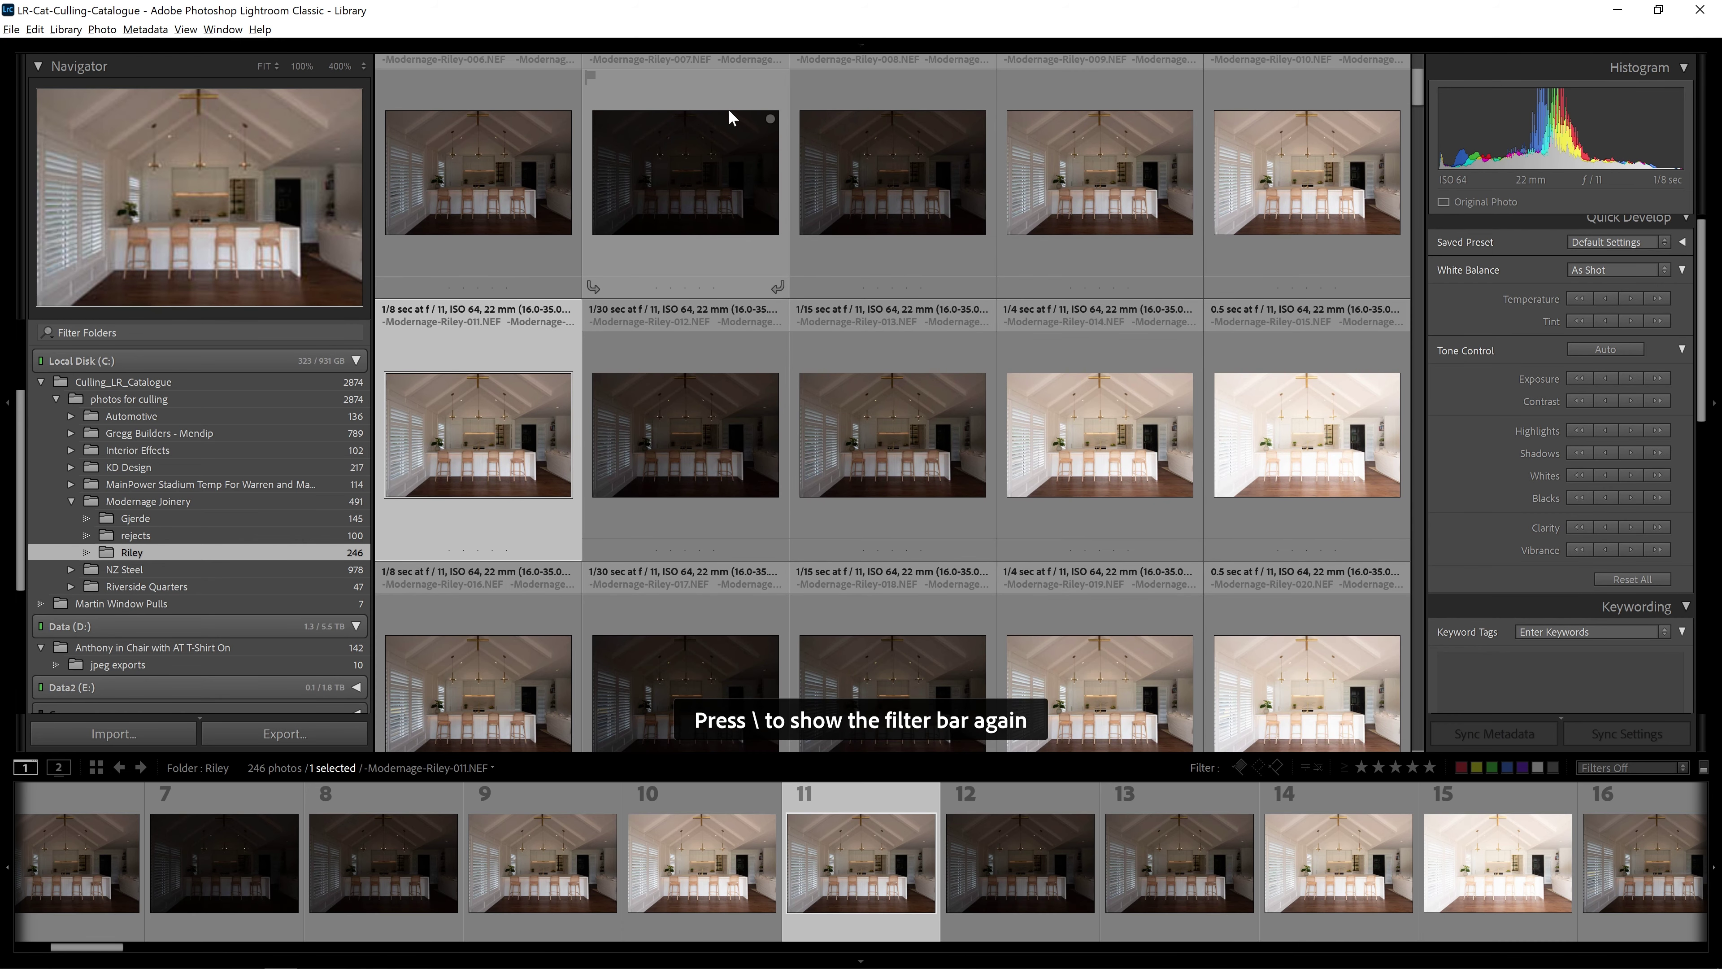
Switch the screen mode to full screen and hide the Navigator and Folders panels.
key(shift+f)
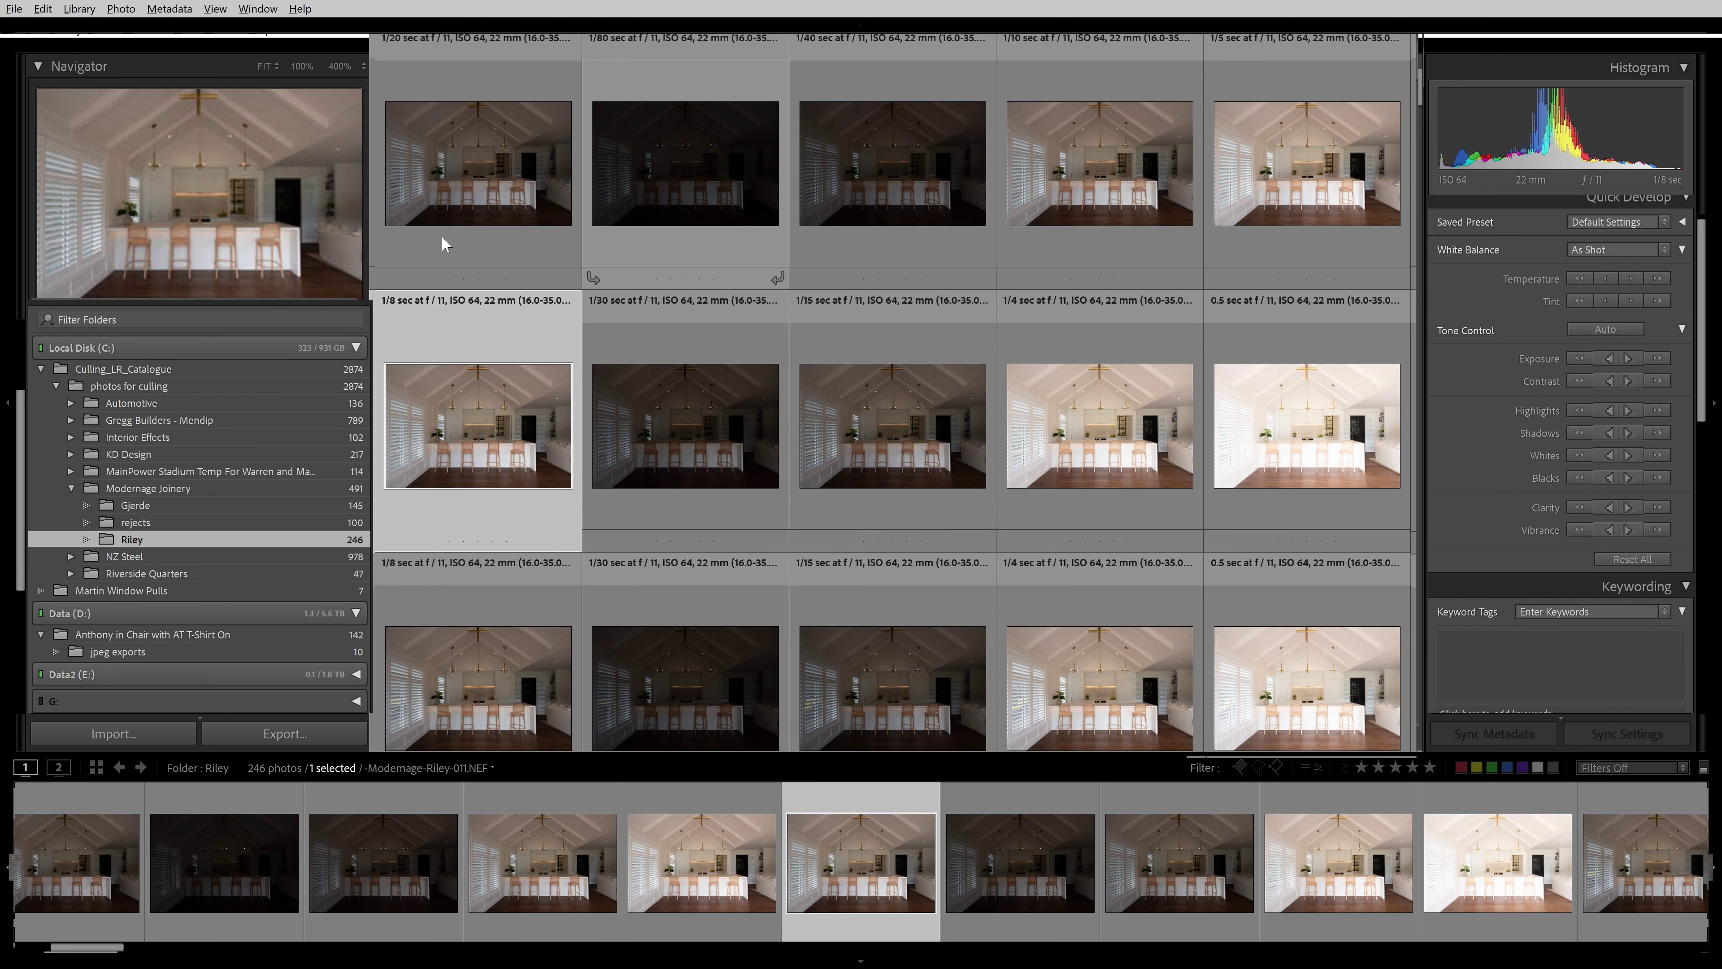
key(shift+f)
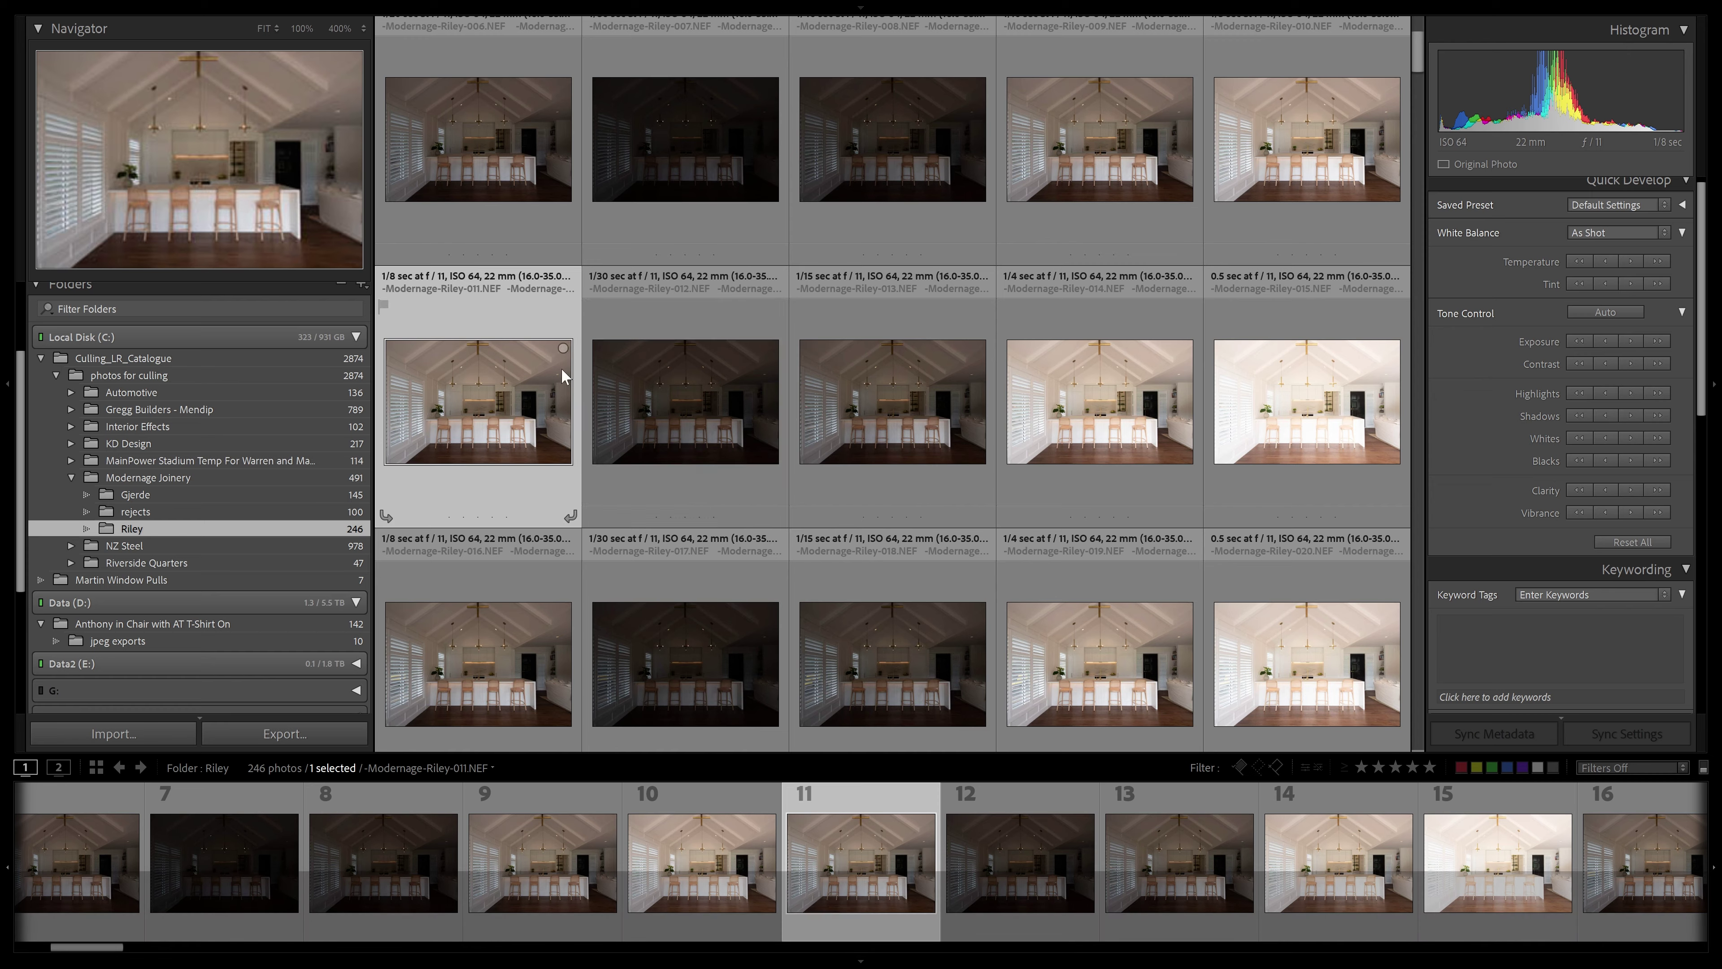
click(6, 385)
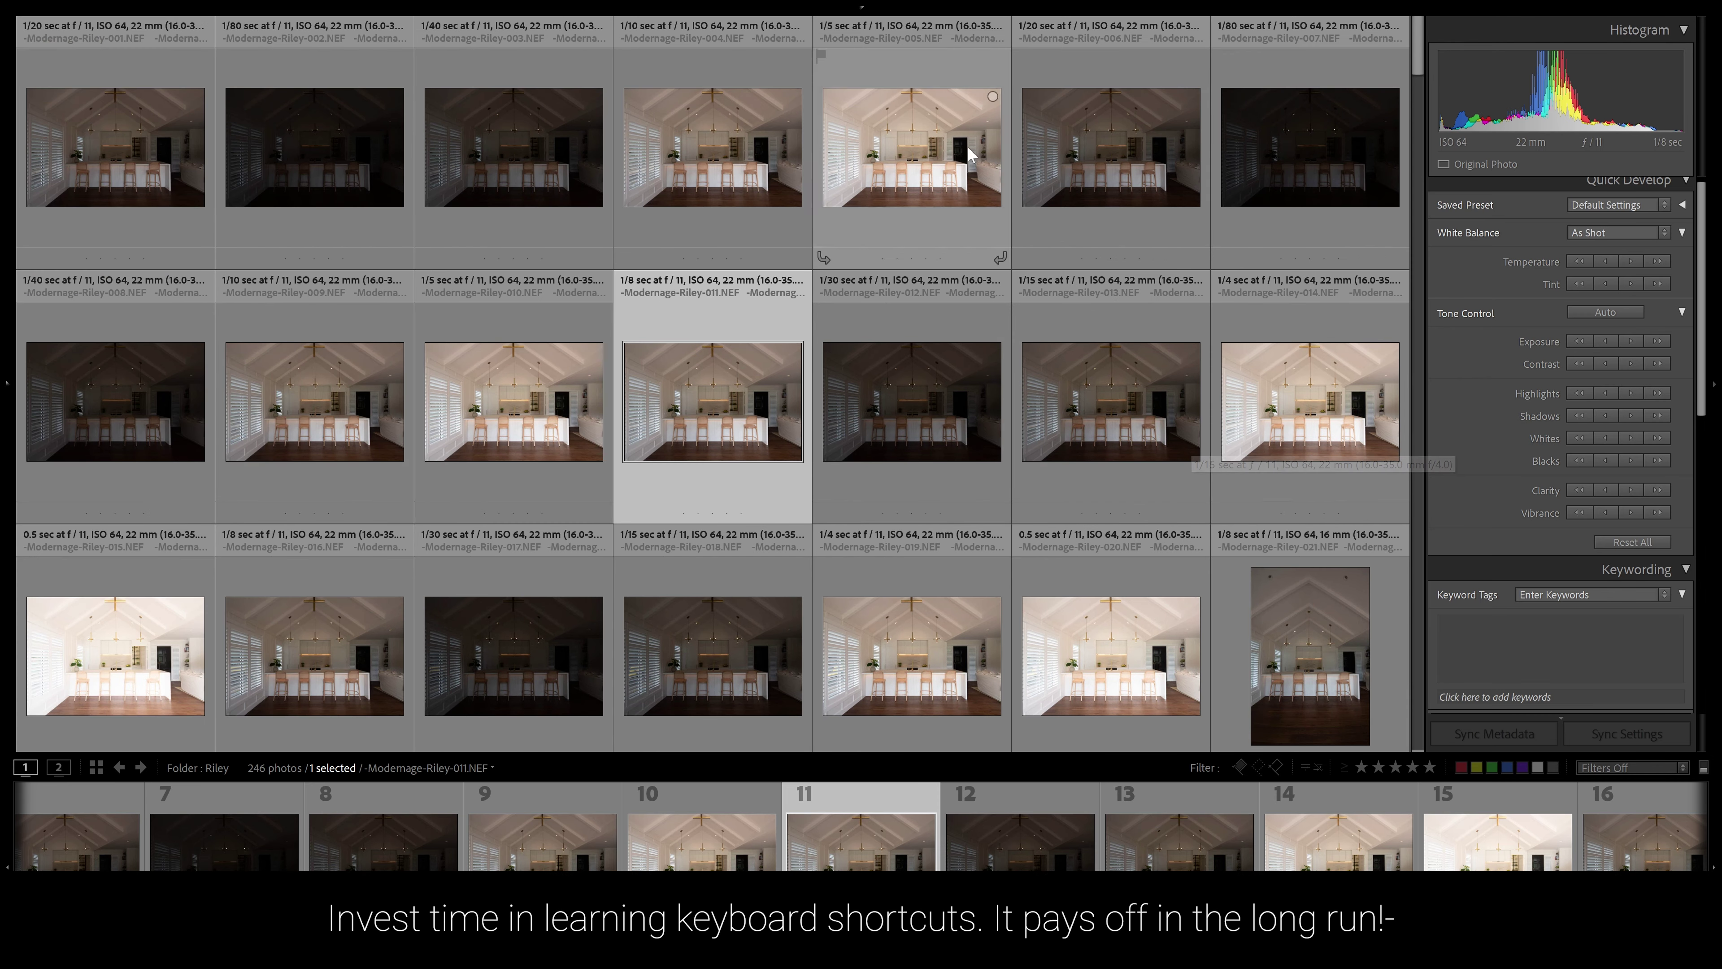
Show the toolbar again and enlarge the grid thumbnails to five photos per row.
key(t)
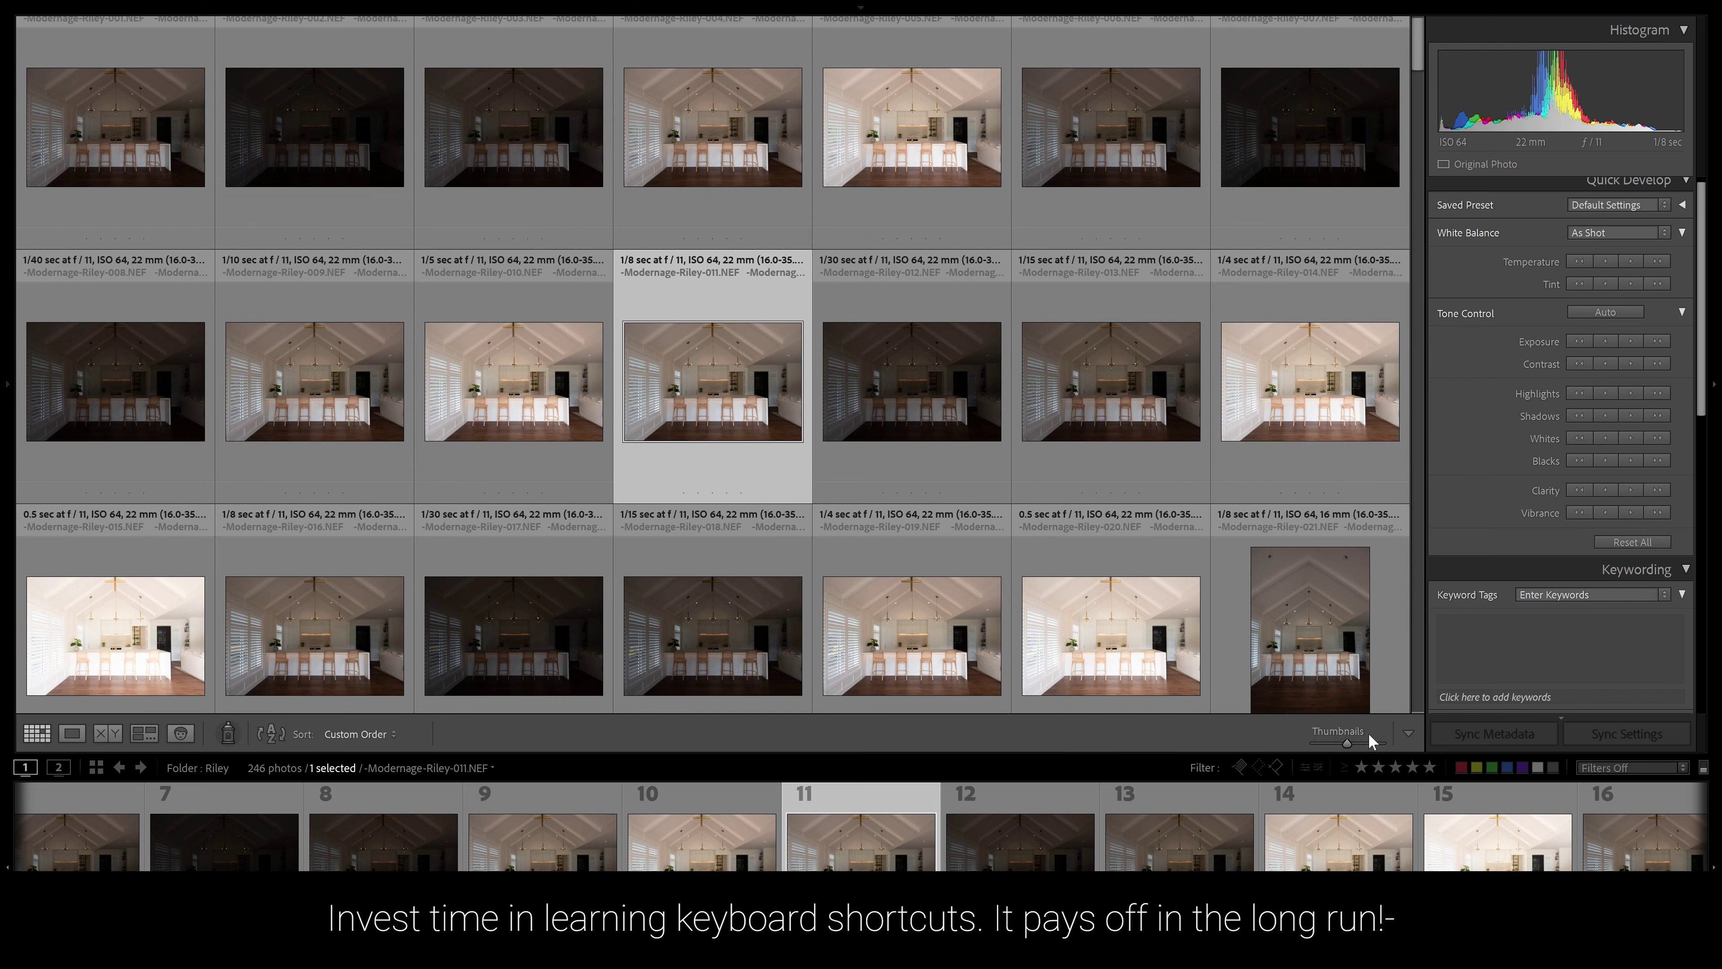
drag(1354, 740, 1365, 751)
Find the doorway exposures near the end of the folder and compare photos 233 to 239 in Survey view.
drag(1418, 48, 1721, 654)
drag(1421, 667, 1430, 692)
scroll(1417, 682, up, 3)
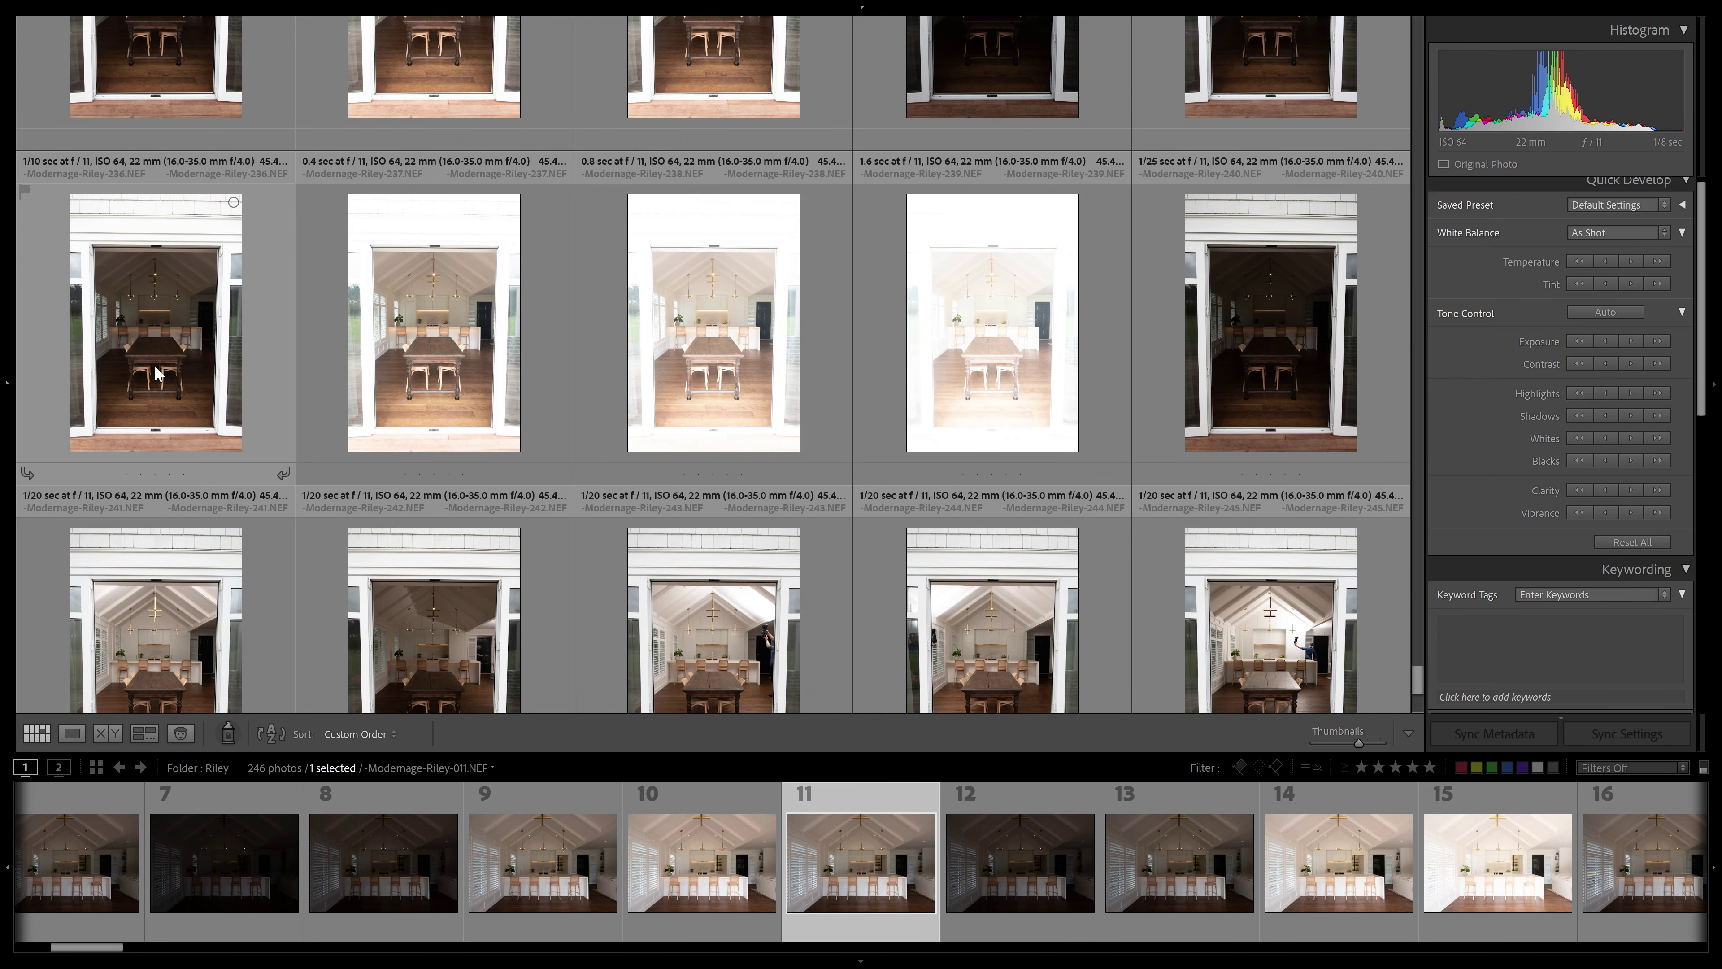
double_click(156, 372)
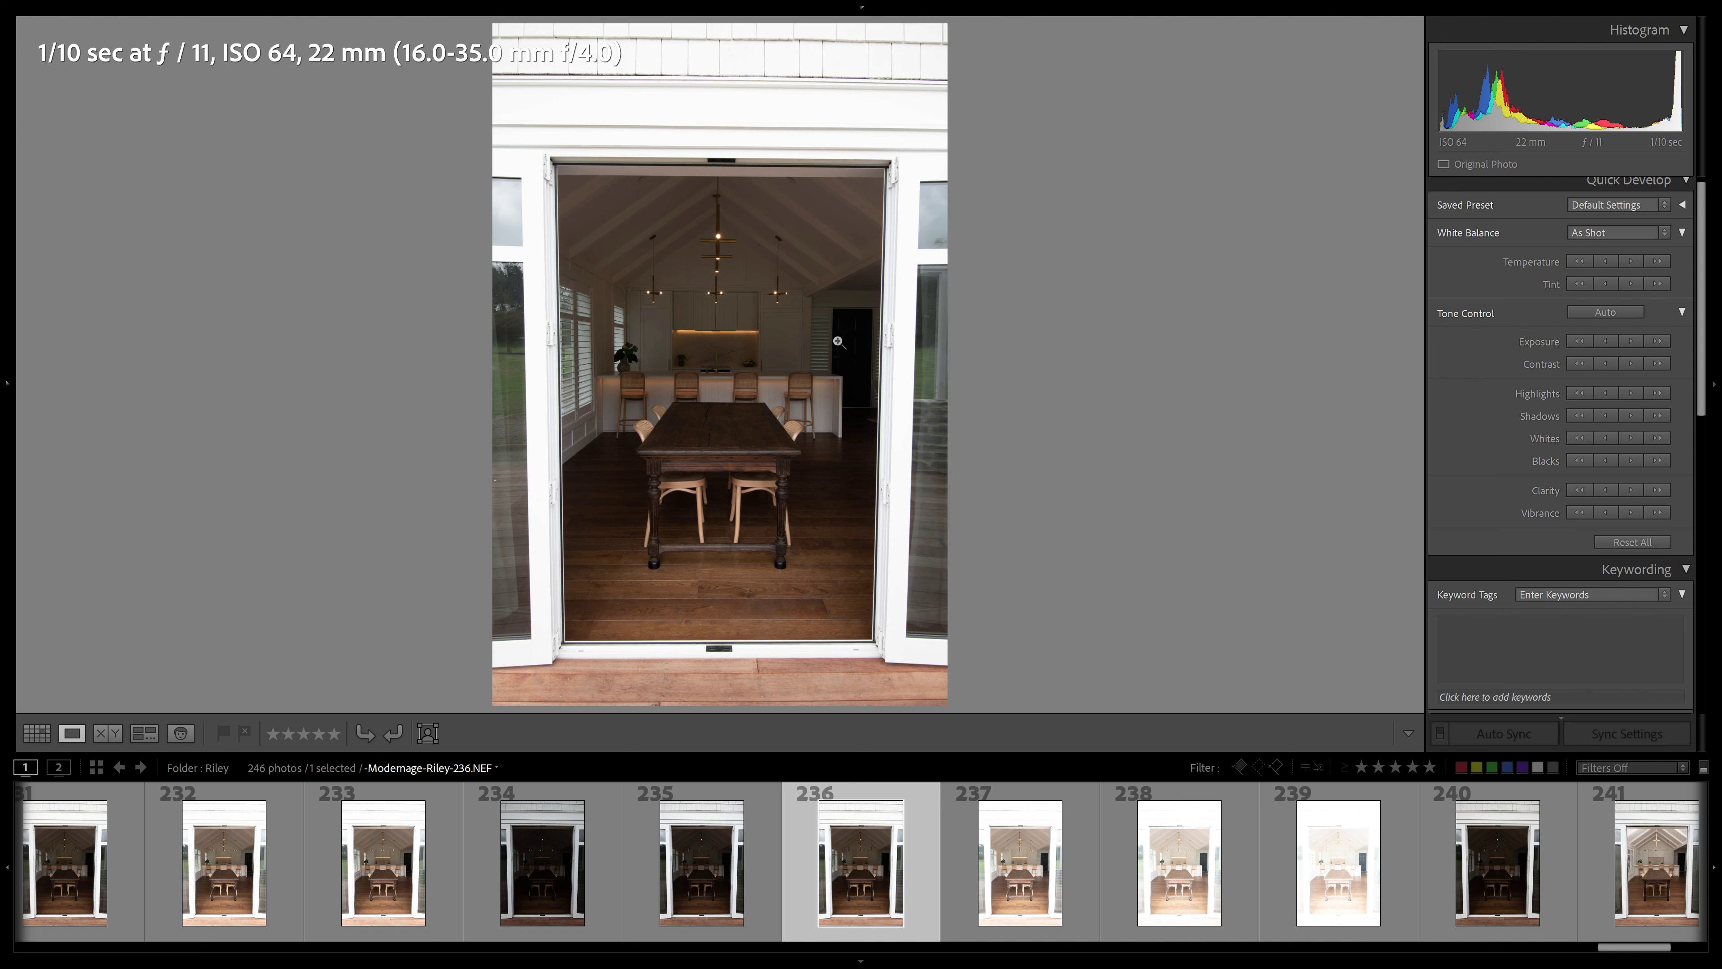
click(376, 886)
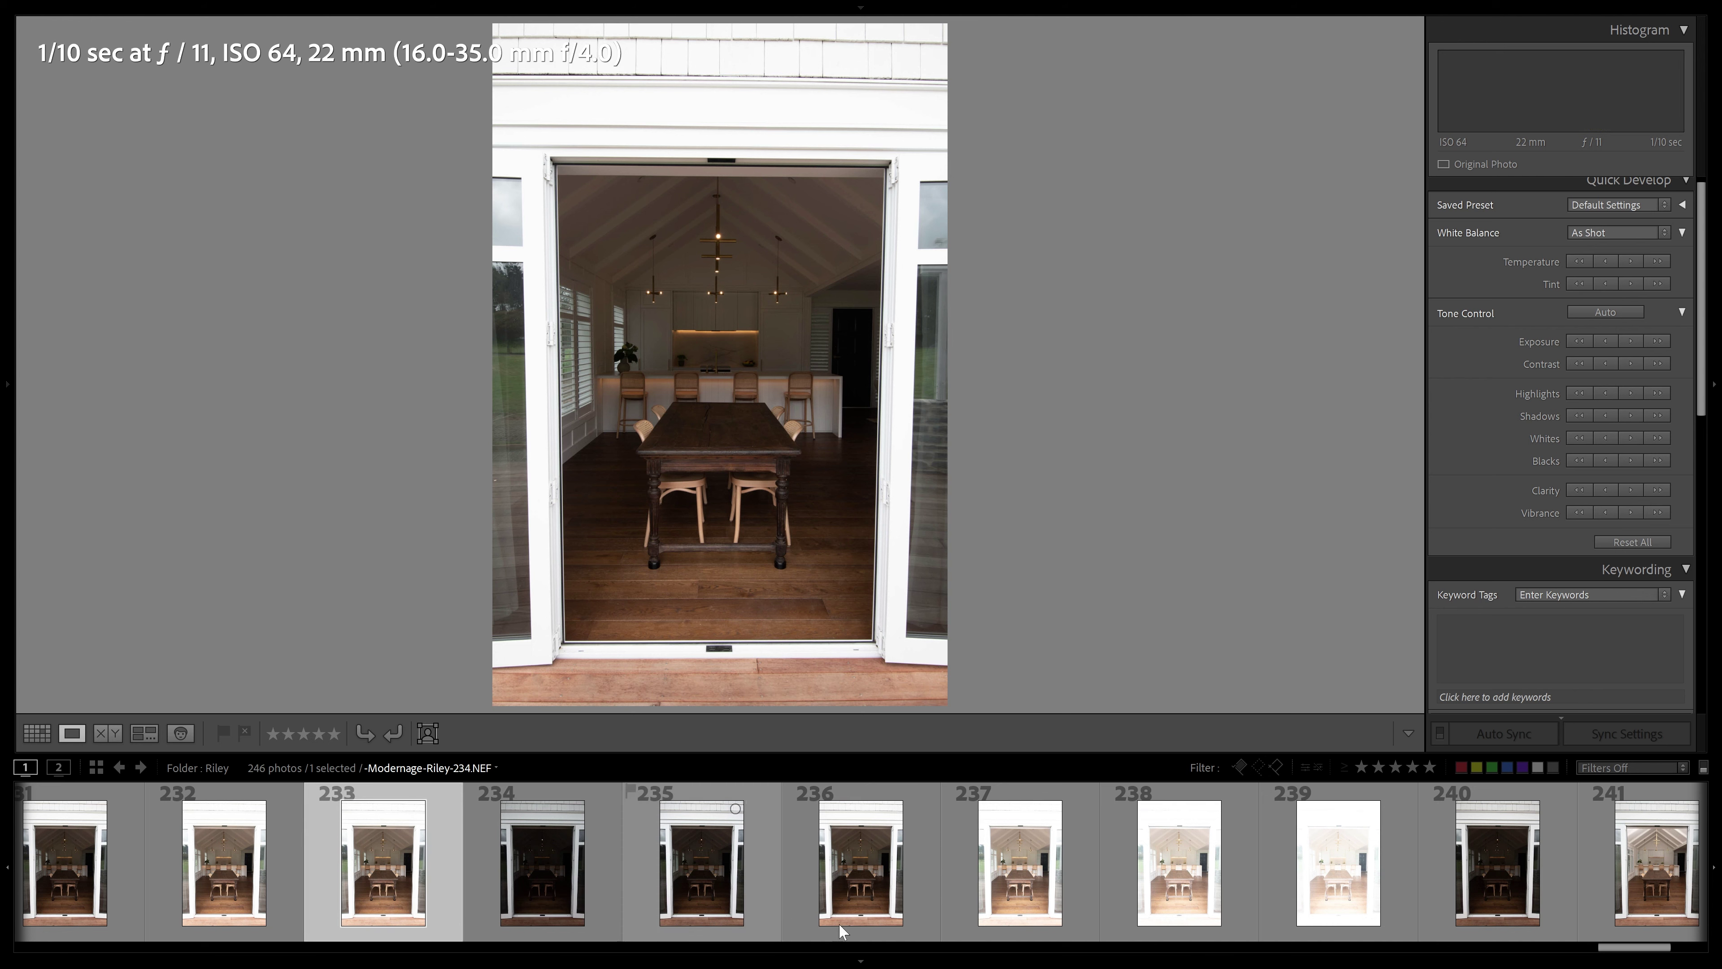
shift+click(1318, 879)
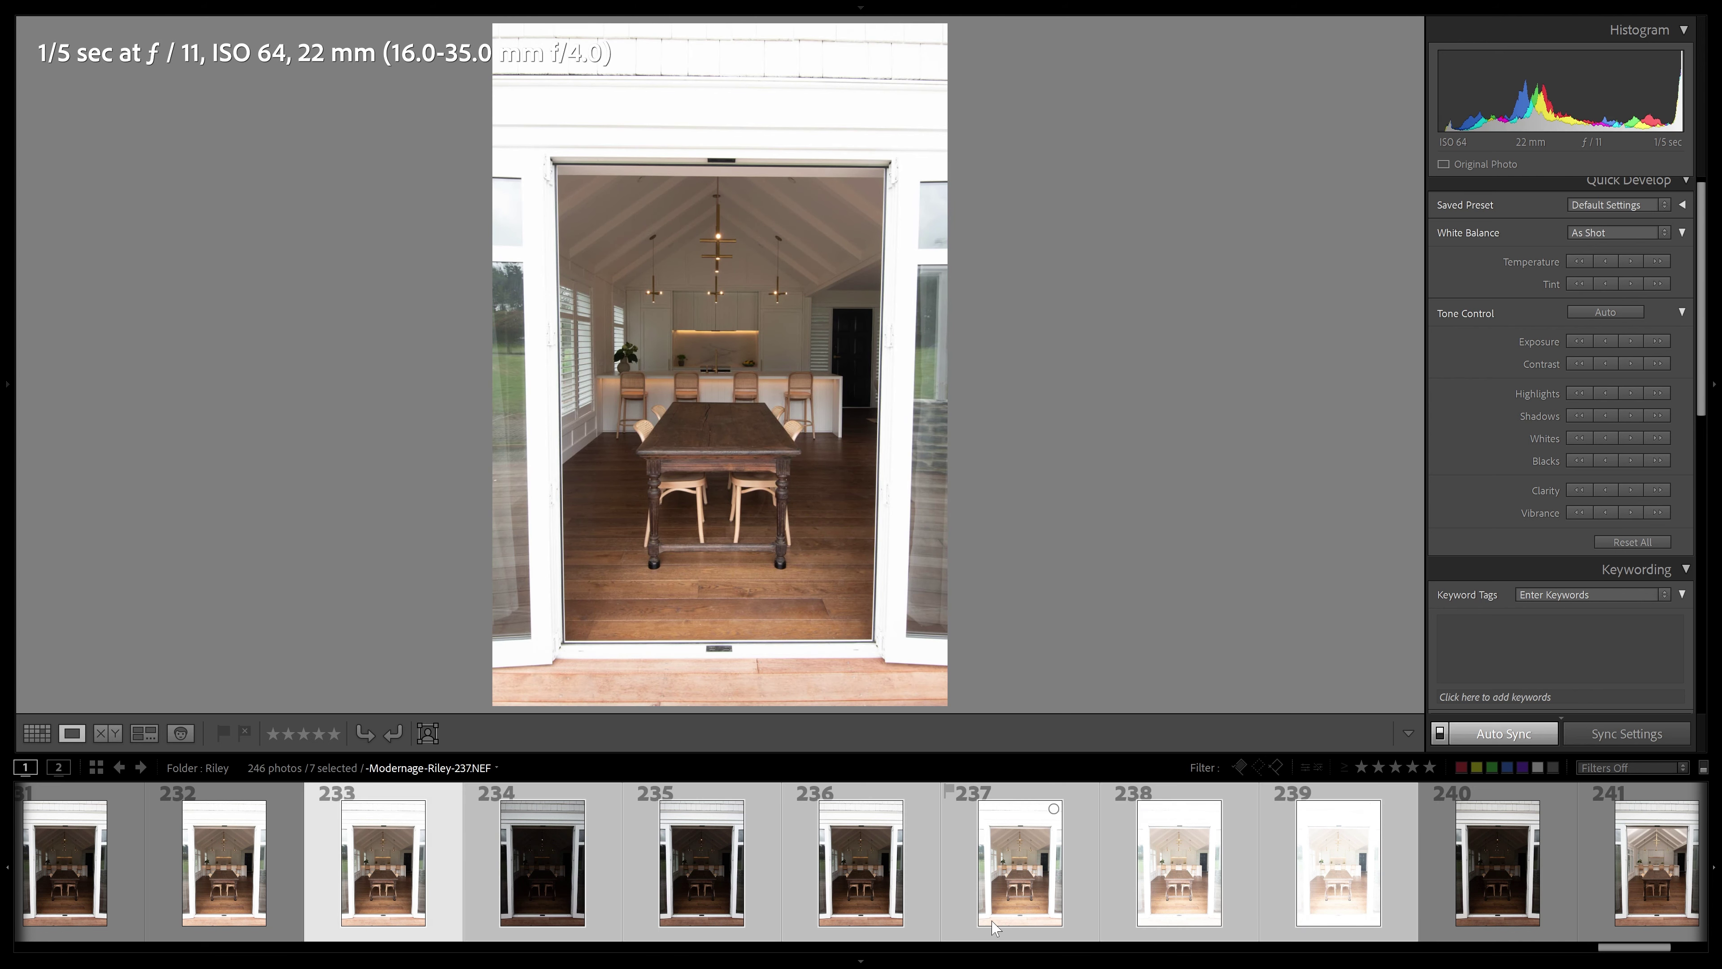
key(n)
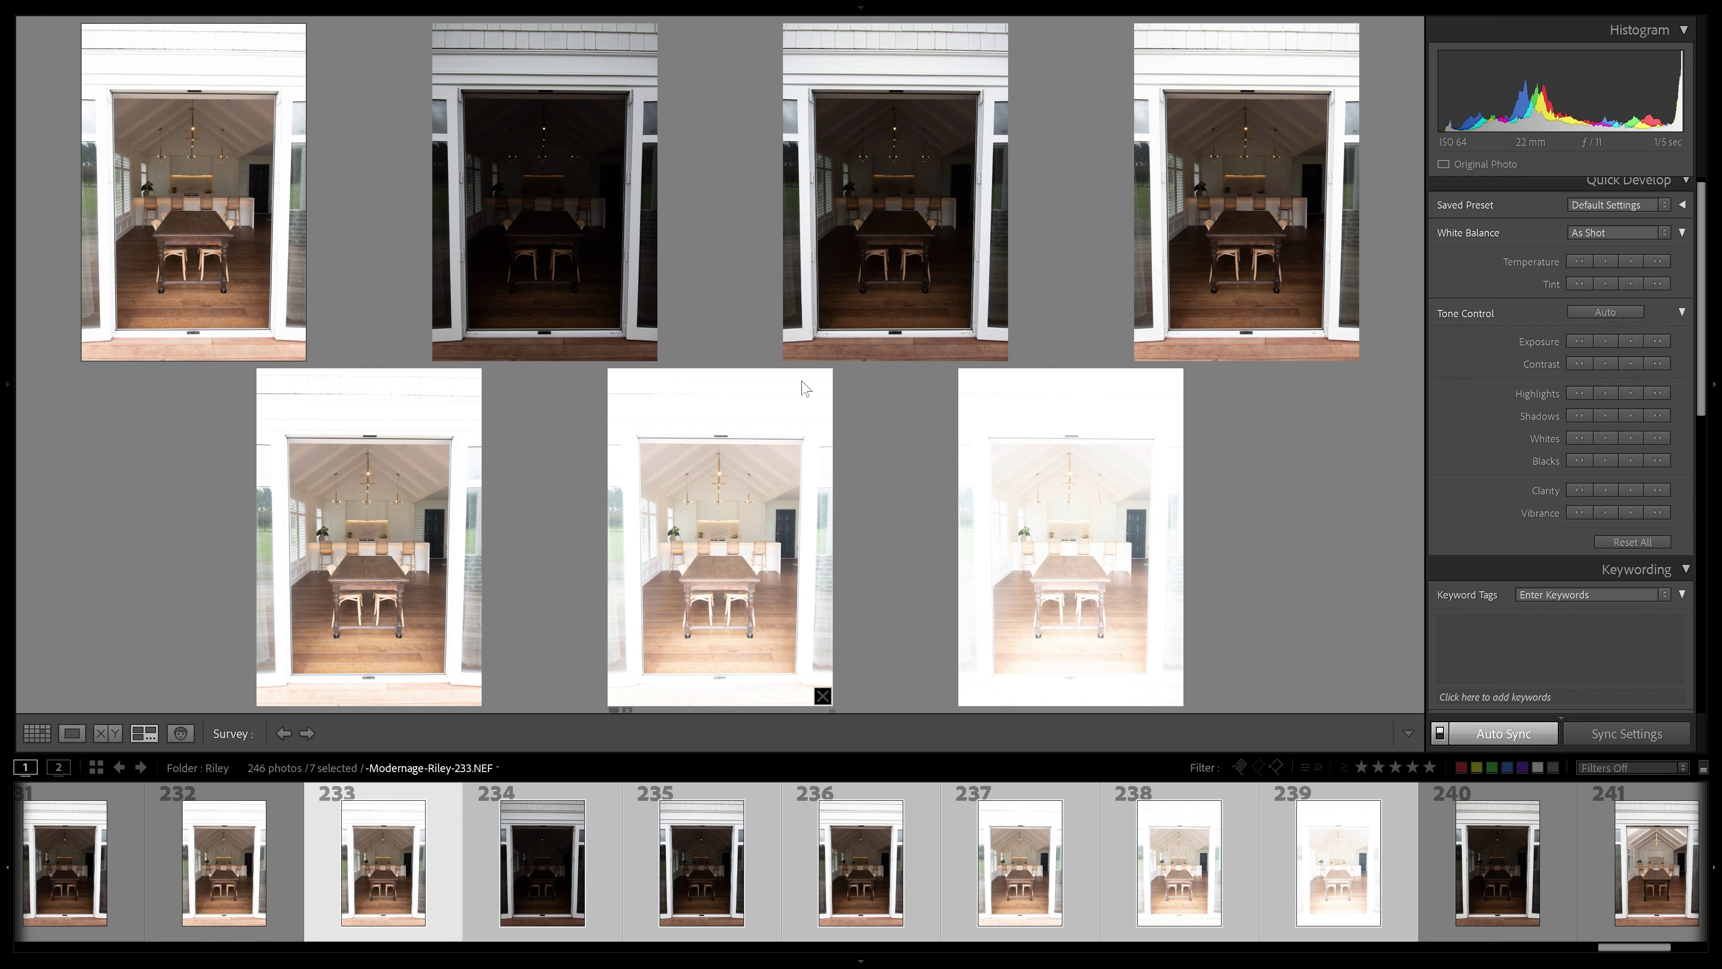
Remove the darkest and brightest exposures, photos 234 and 239, from the survey and view photo 237 in Loupe view.
click(1119, 498)
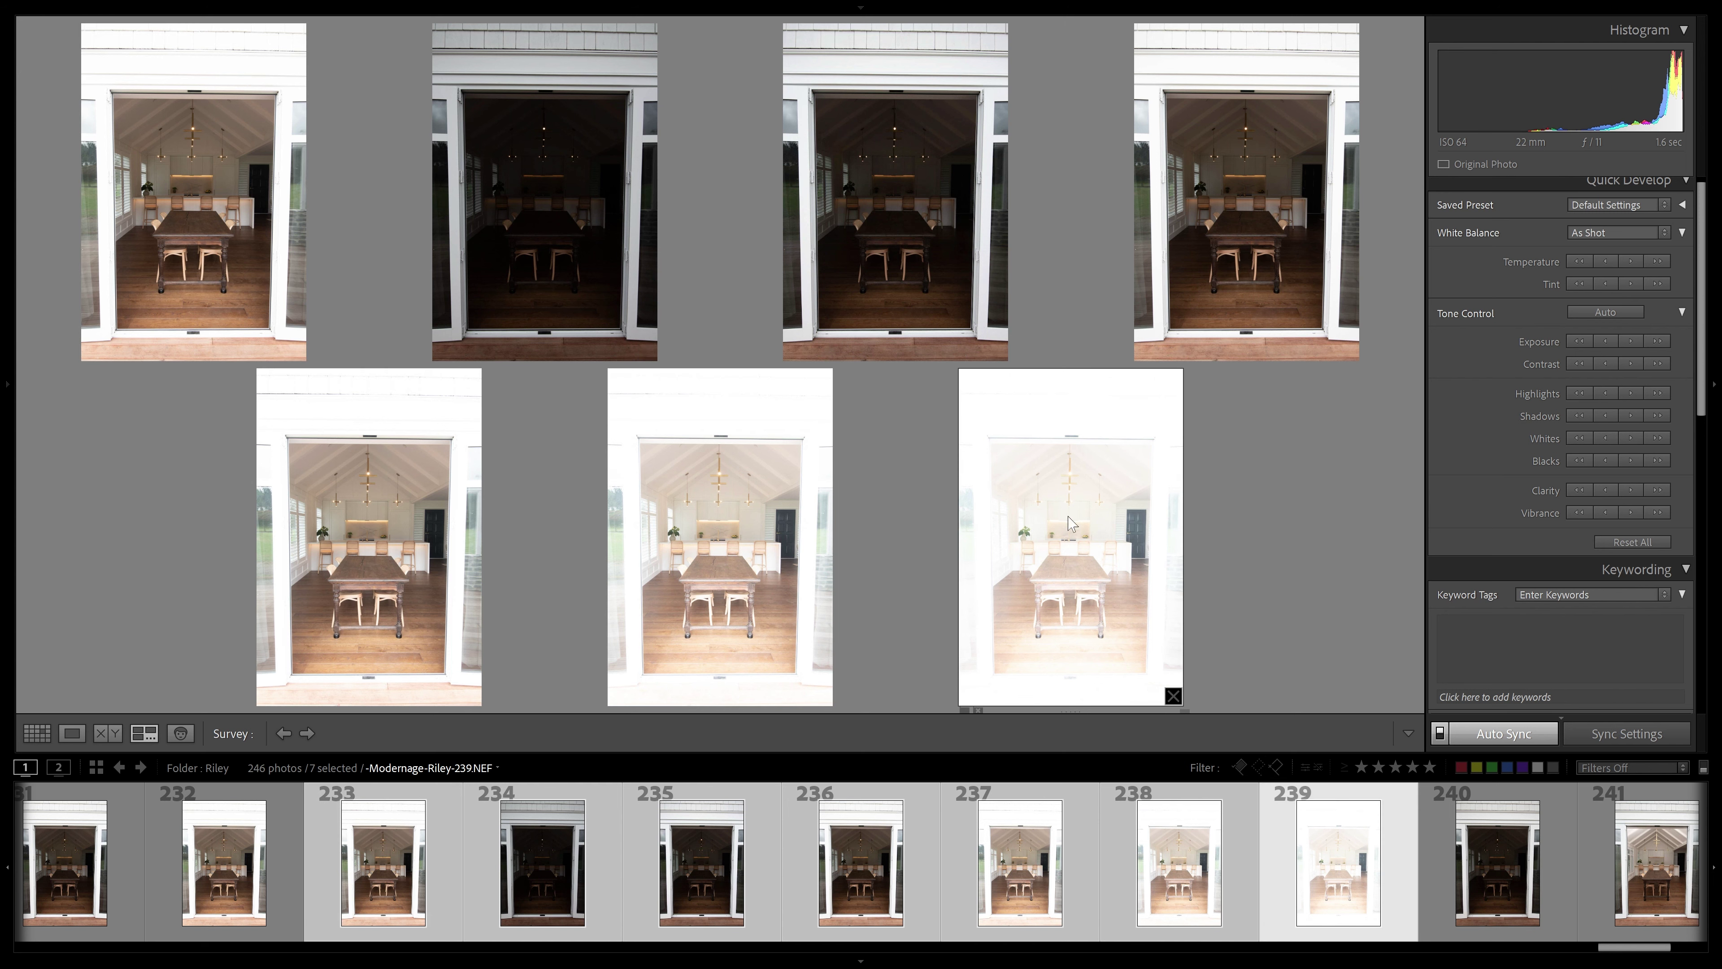
click(569, 261)
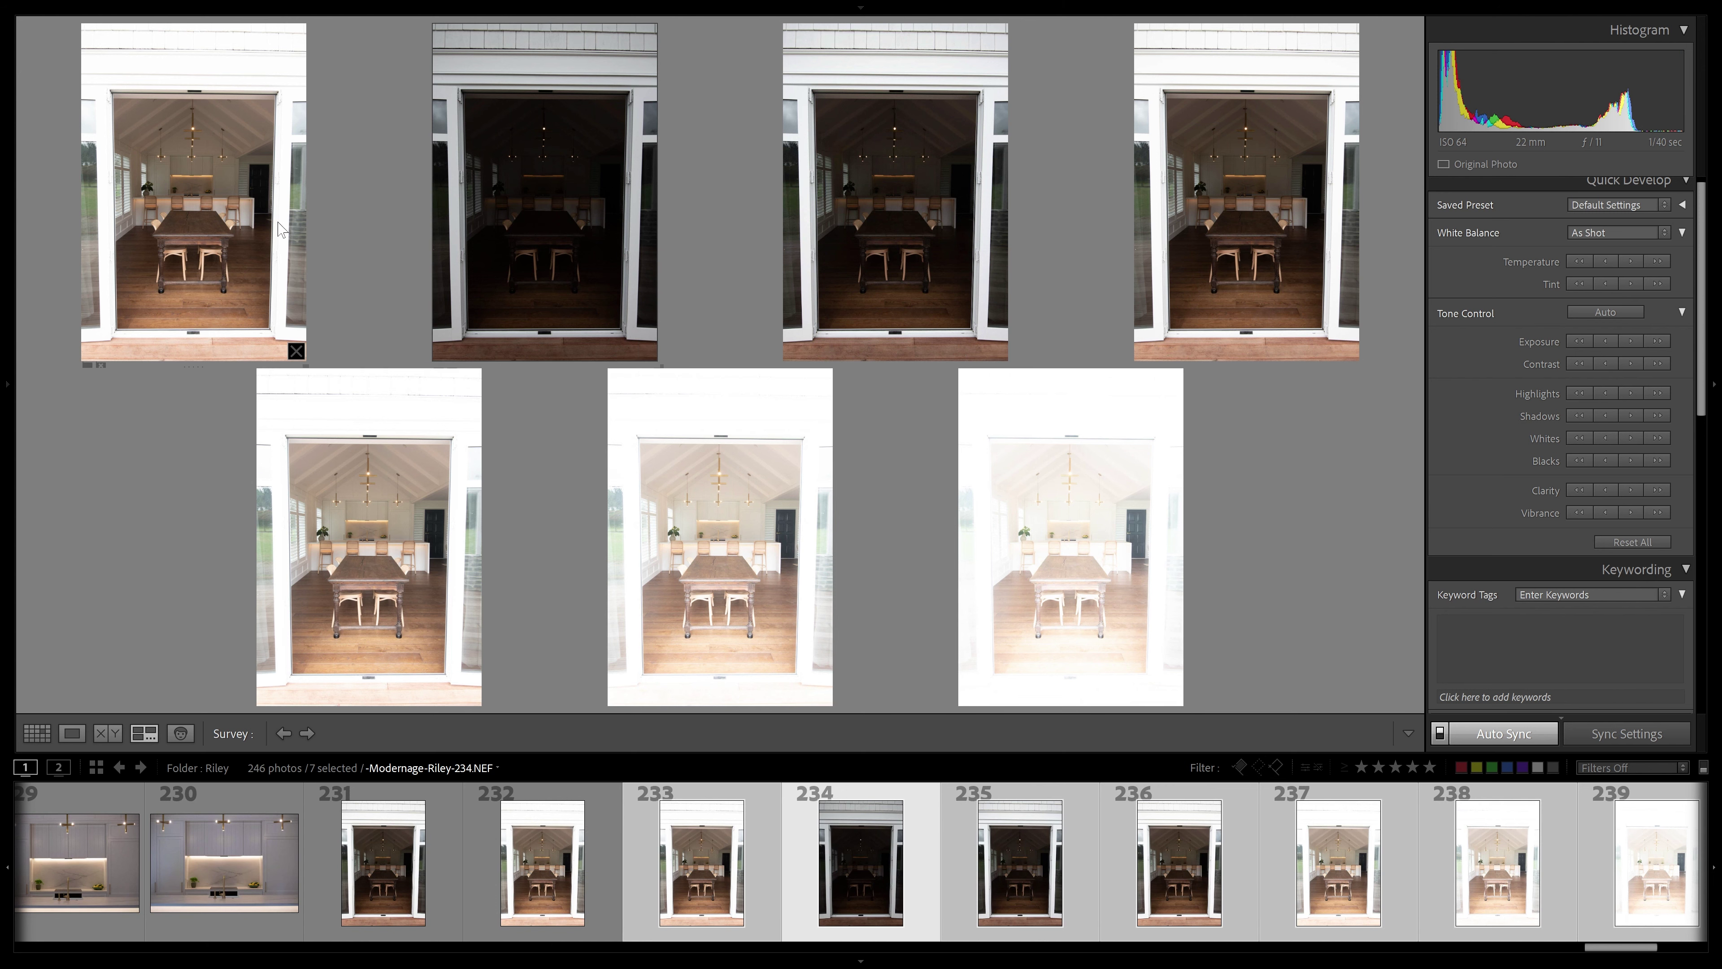
ctrl+click(871, 871)
ctrl+click(1676, 876)
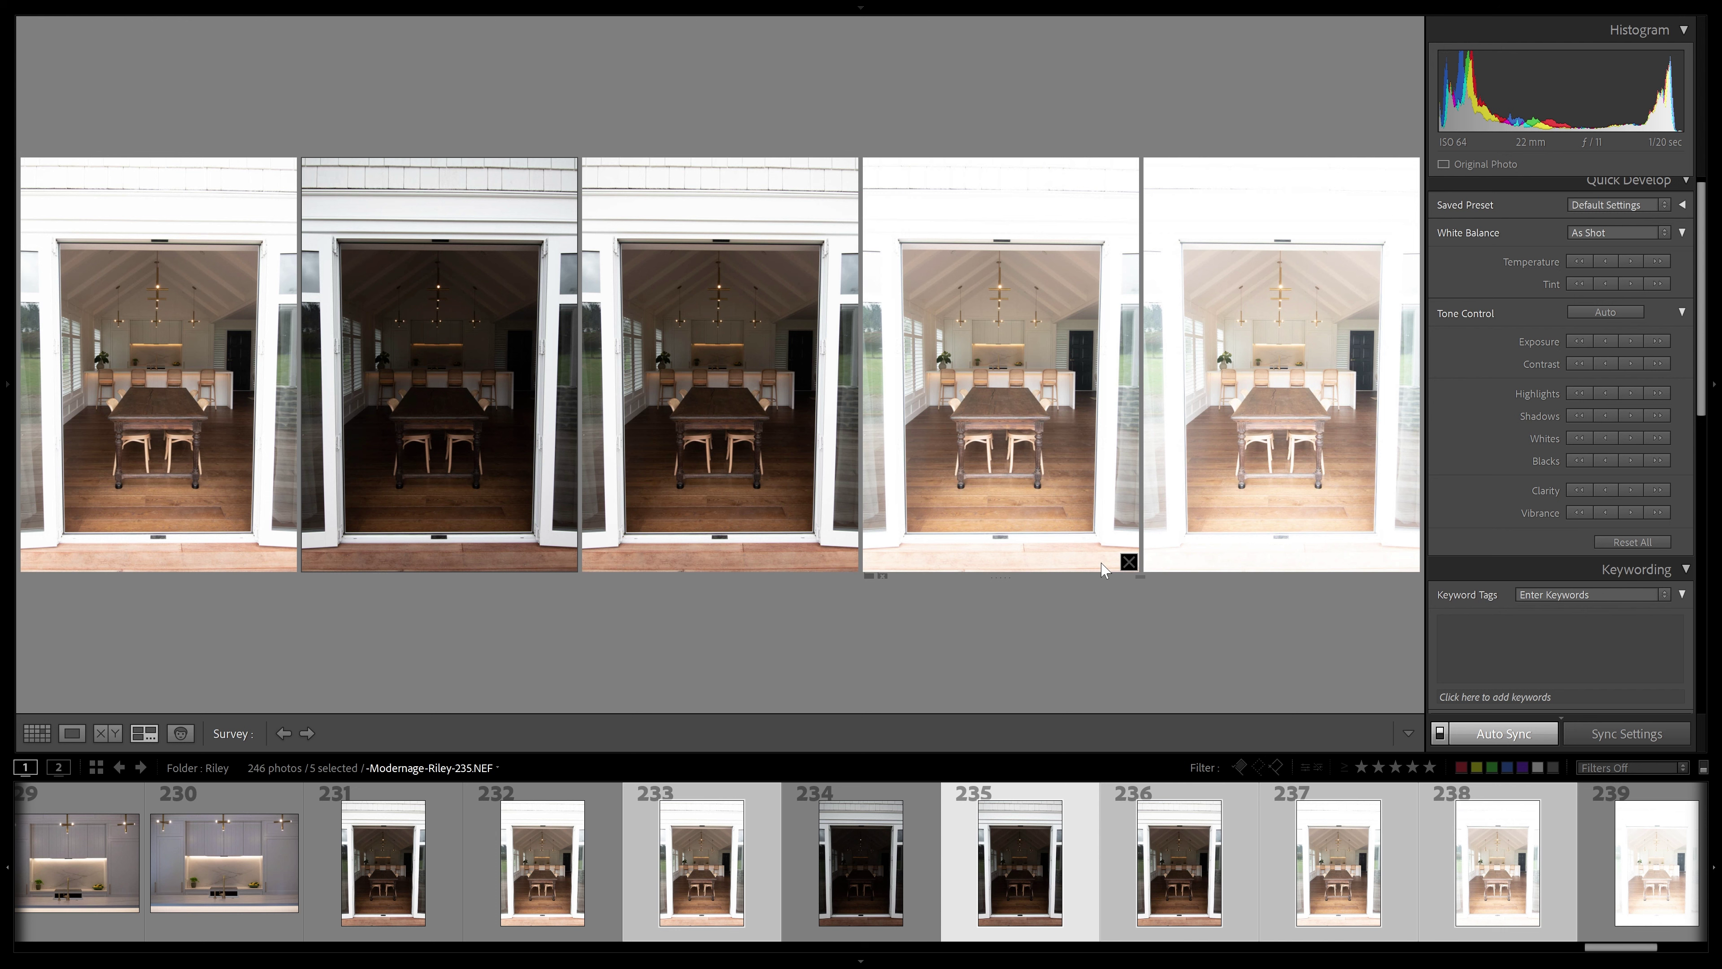
double_click(1056, 439)
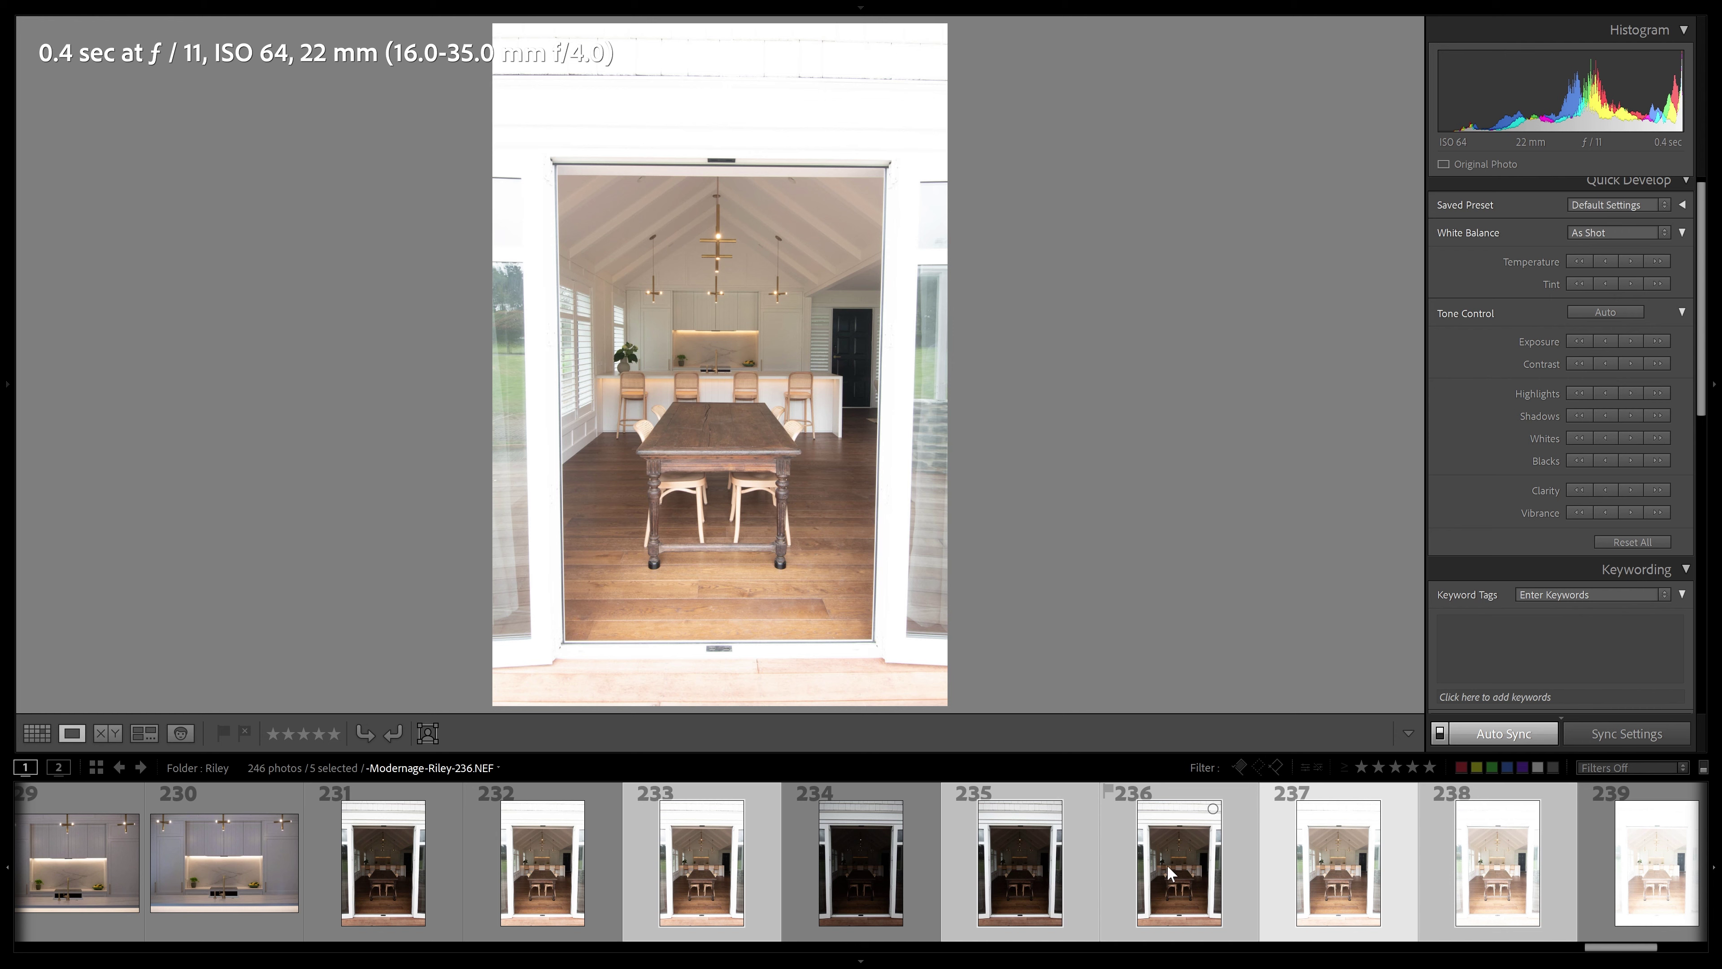
Examine the 1/20 sec doorway photos 241 and 243, zooming in on the person holding the flash in 243.
scroll(1214, 875, down, 3)
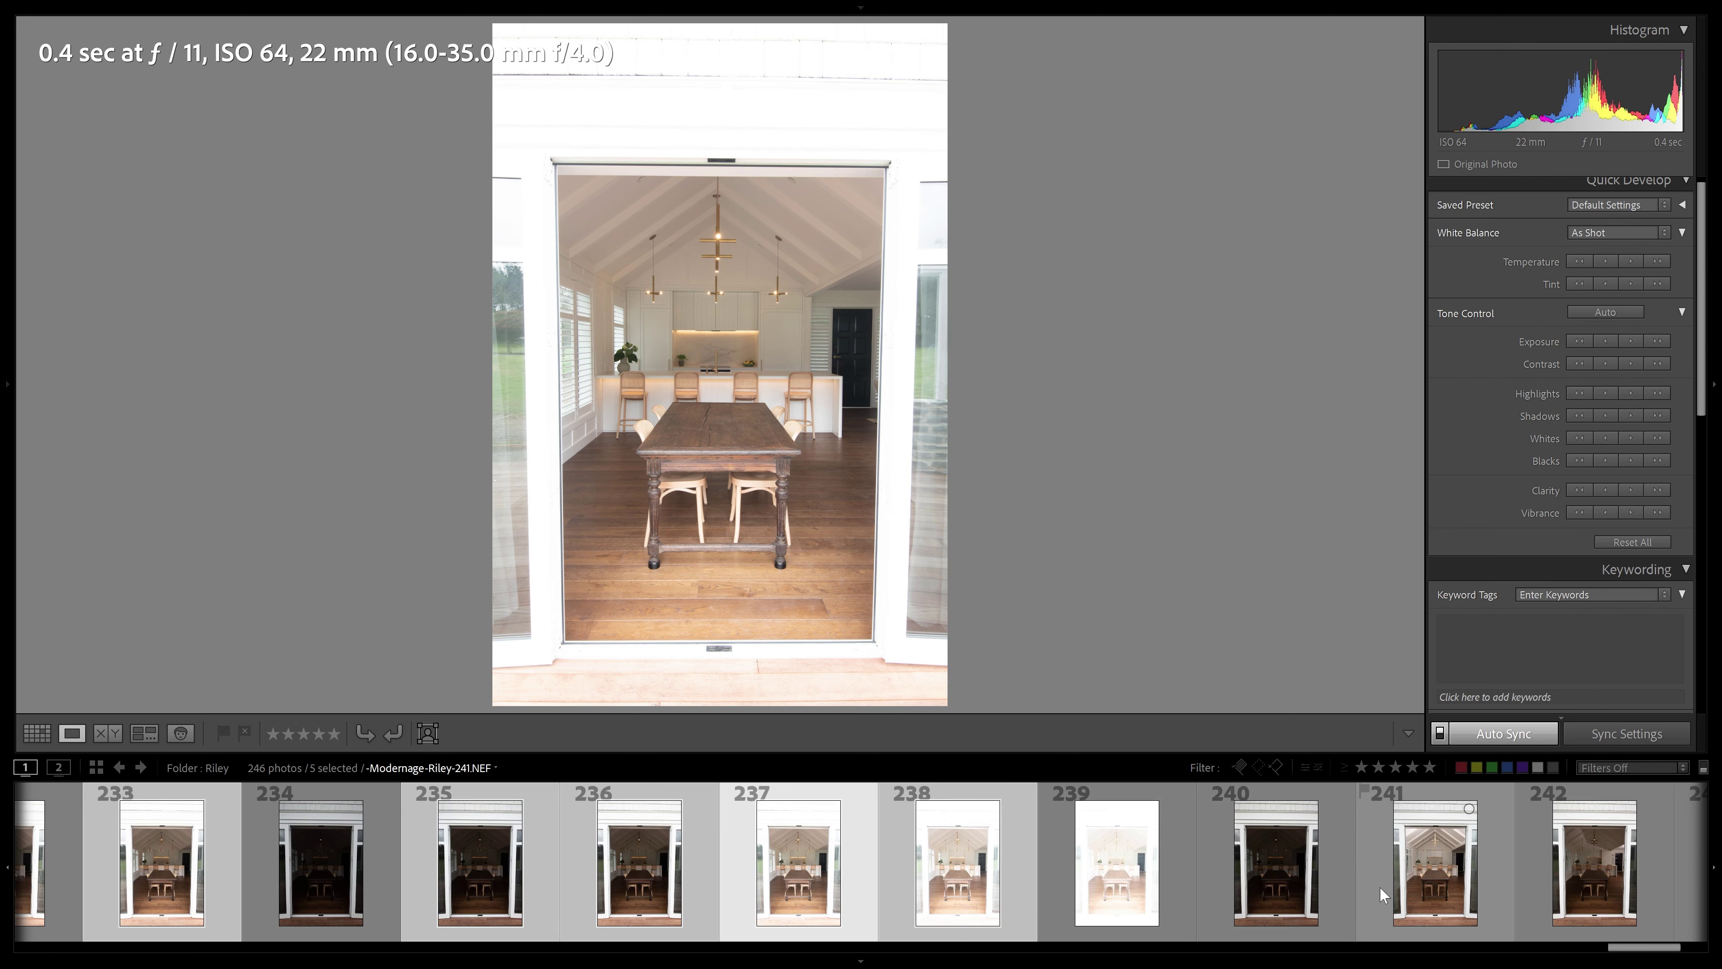
scroll(619, 875, down, 3)
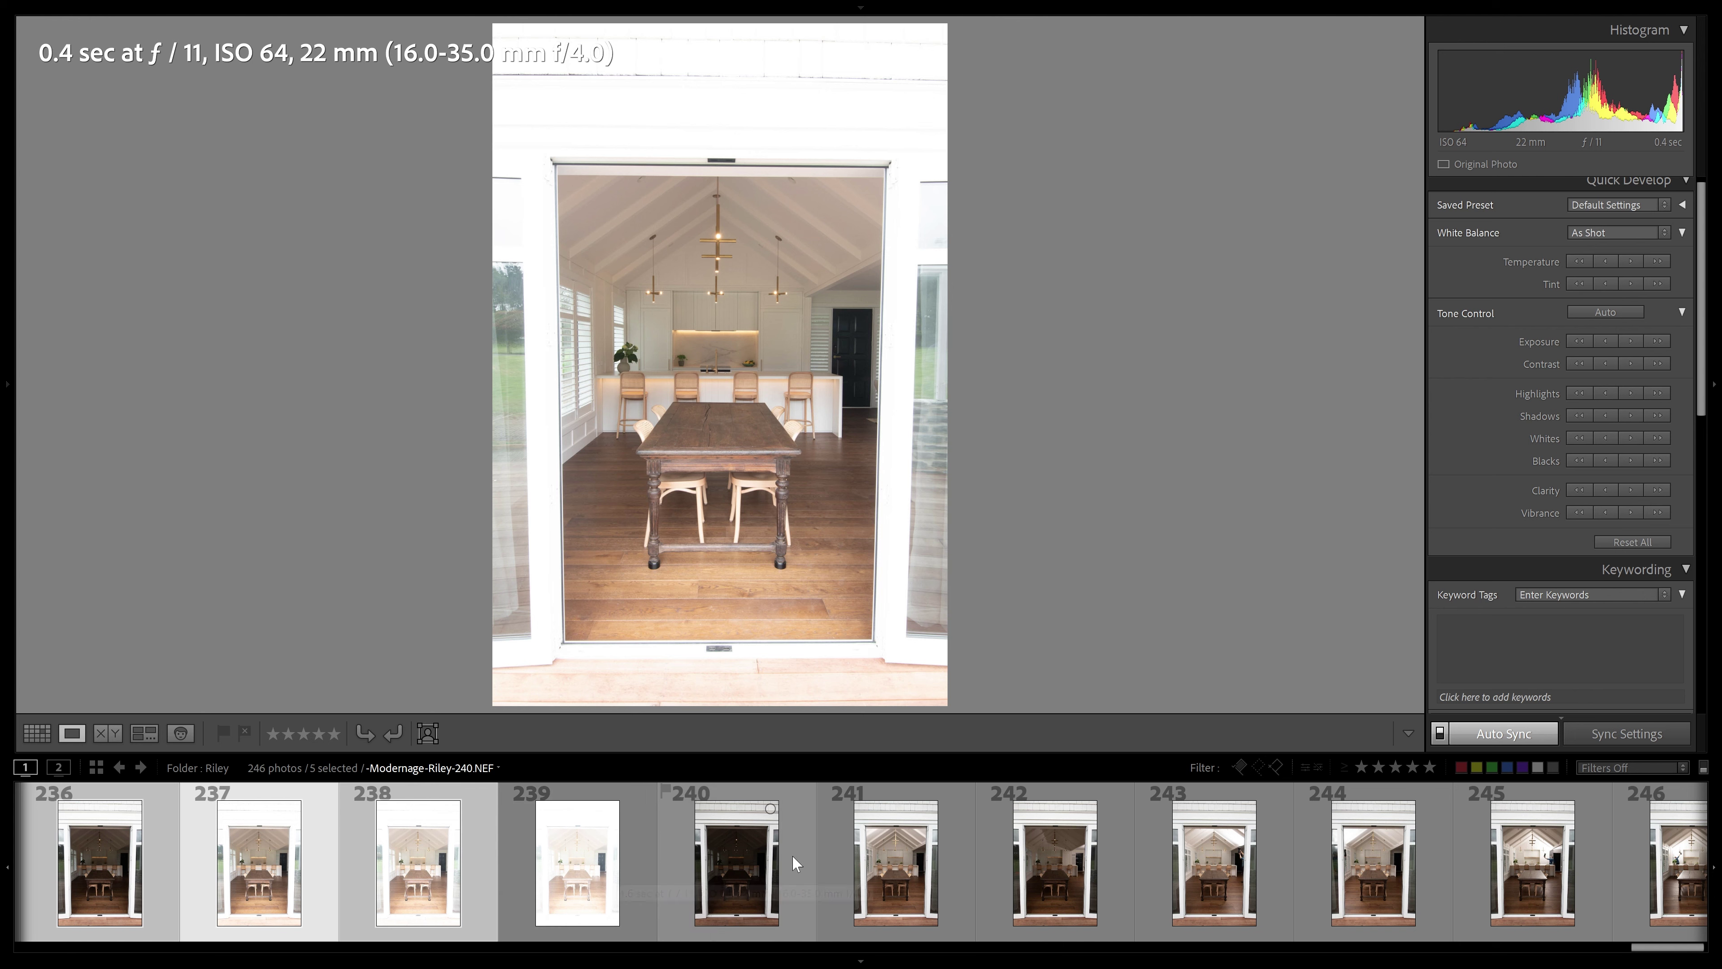
click(885, 845)
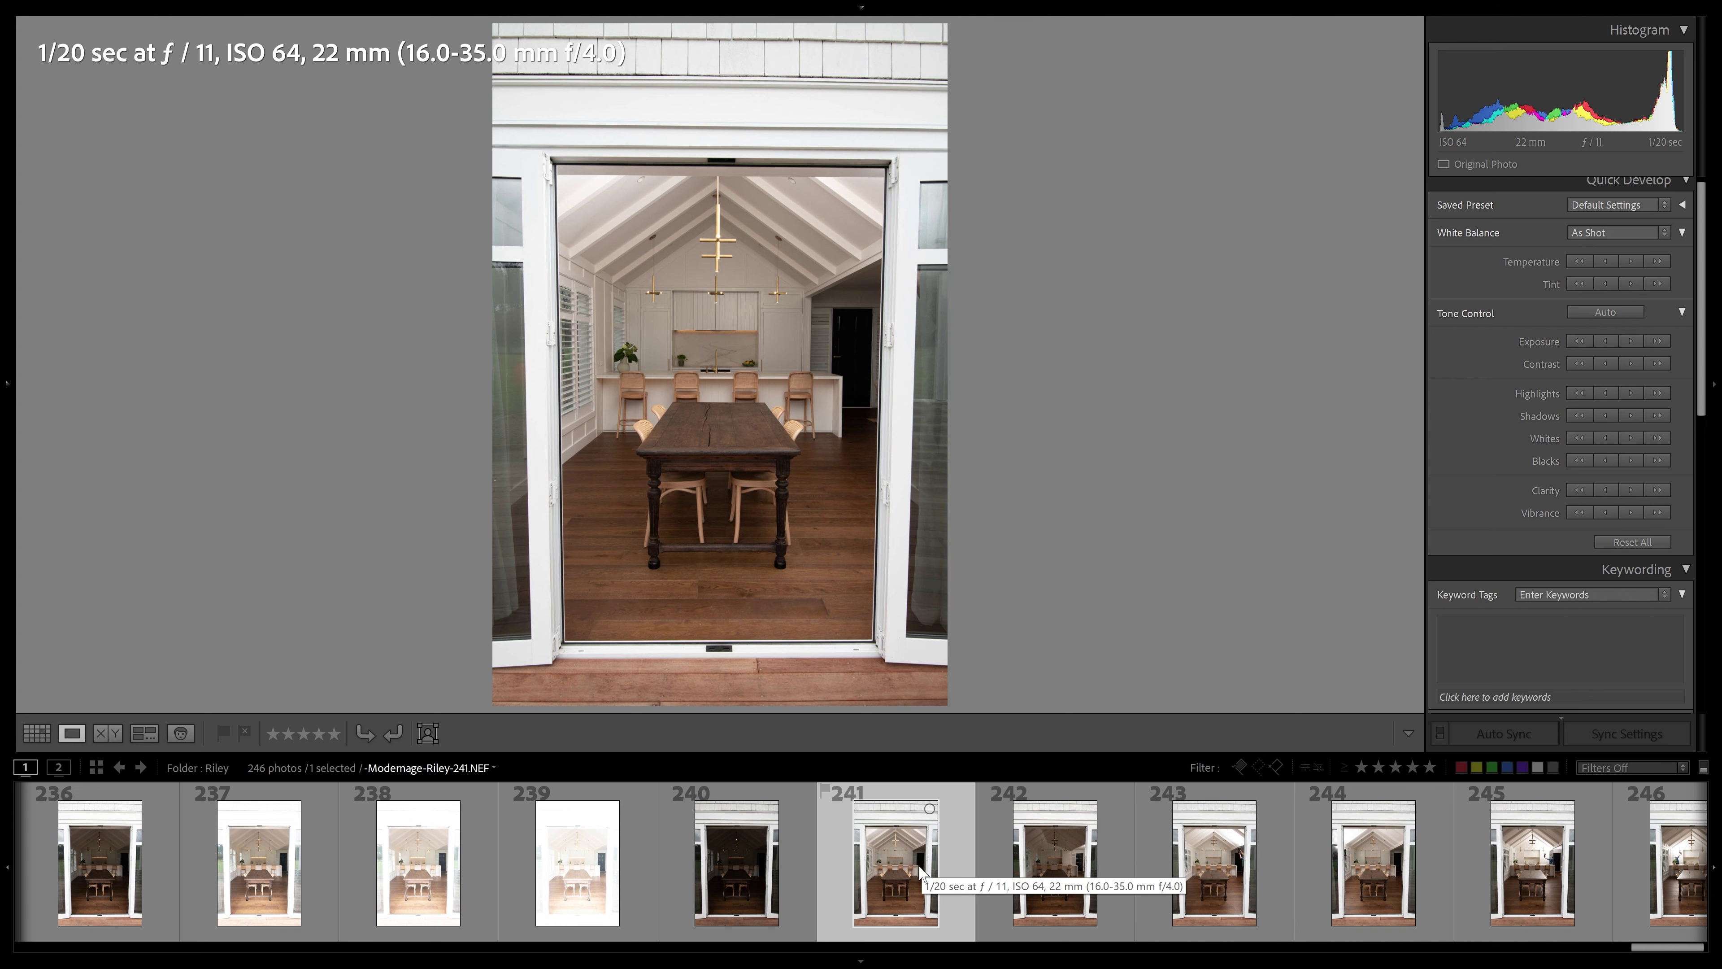
click(1230, 895)
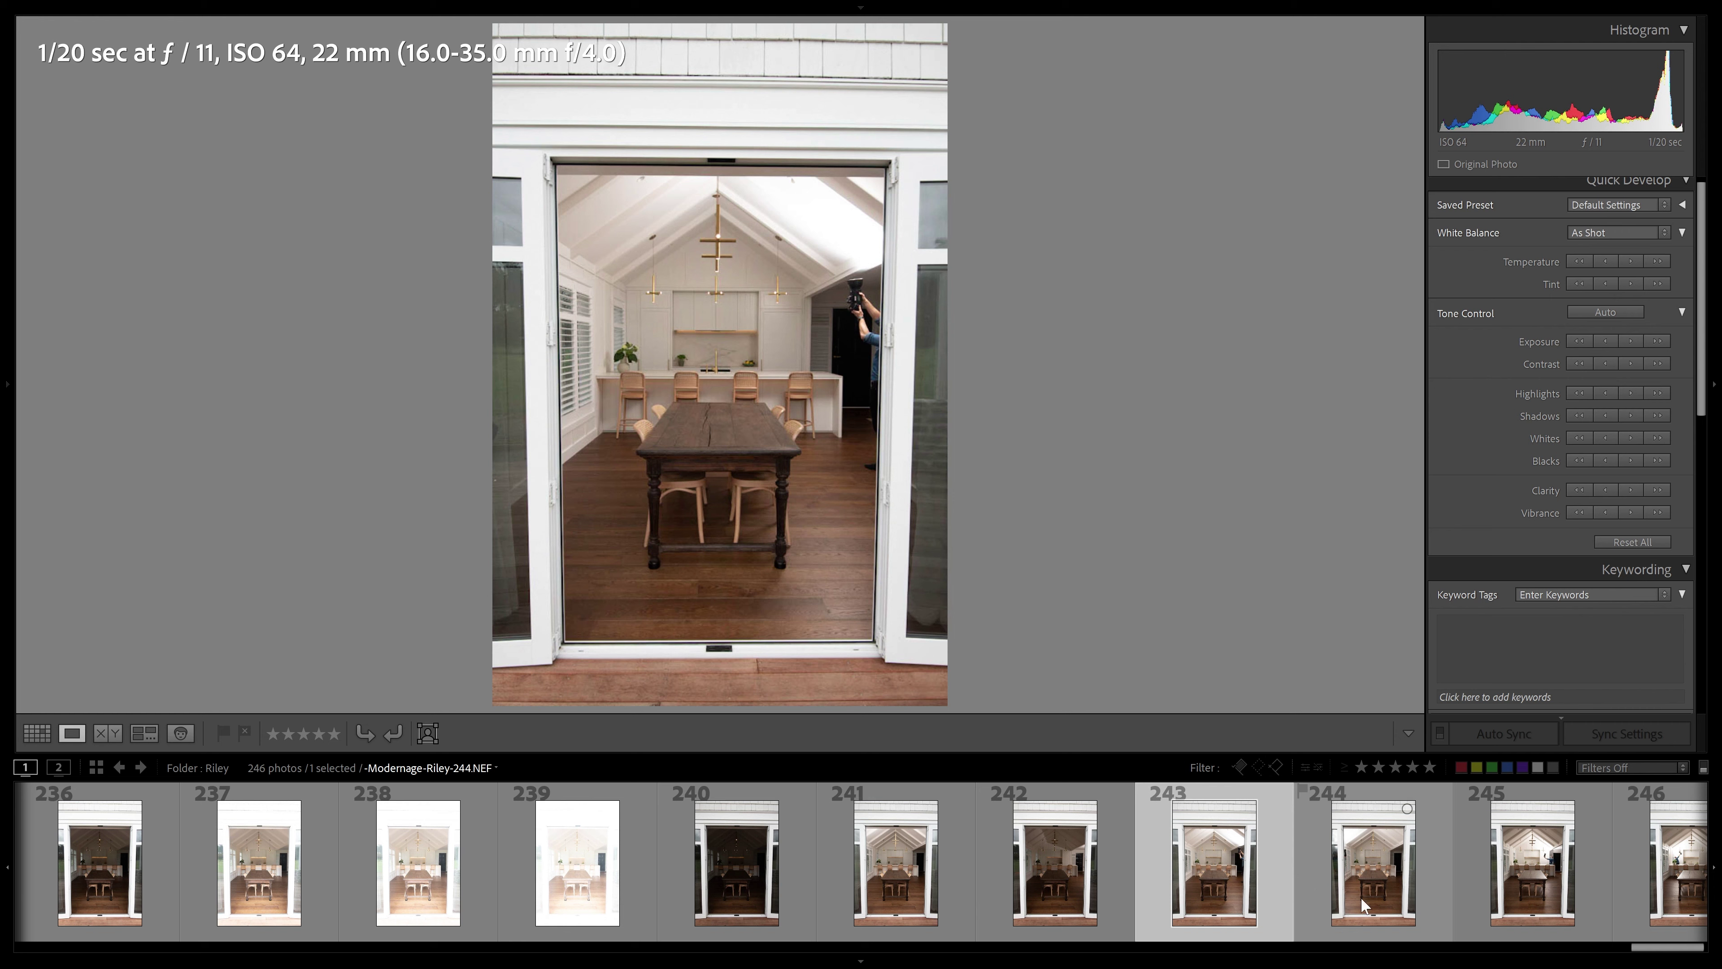
click(783, 278)
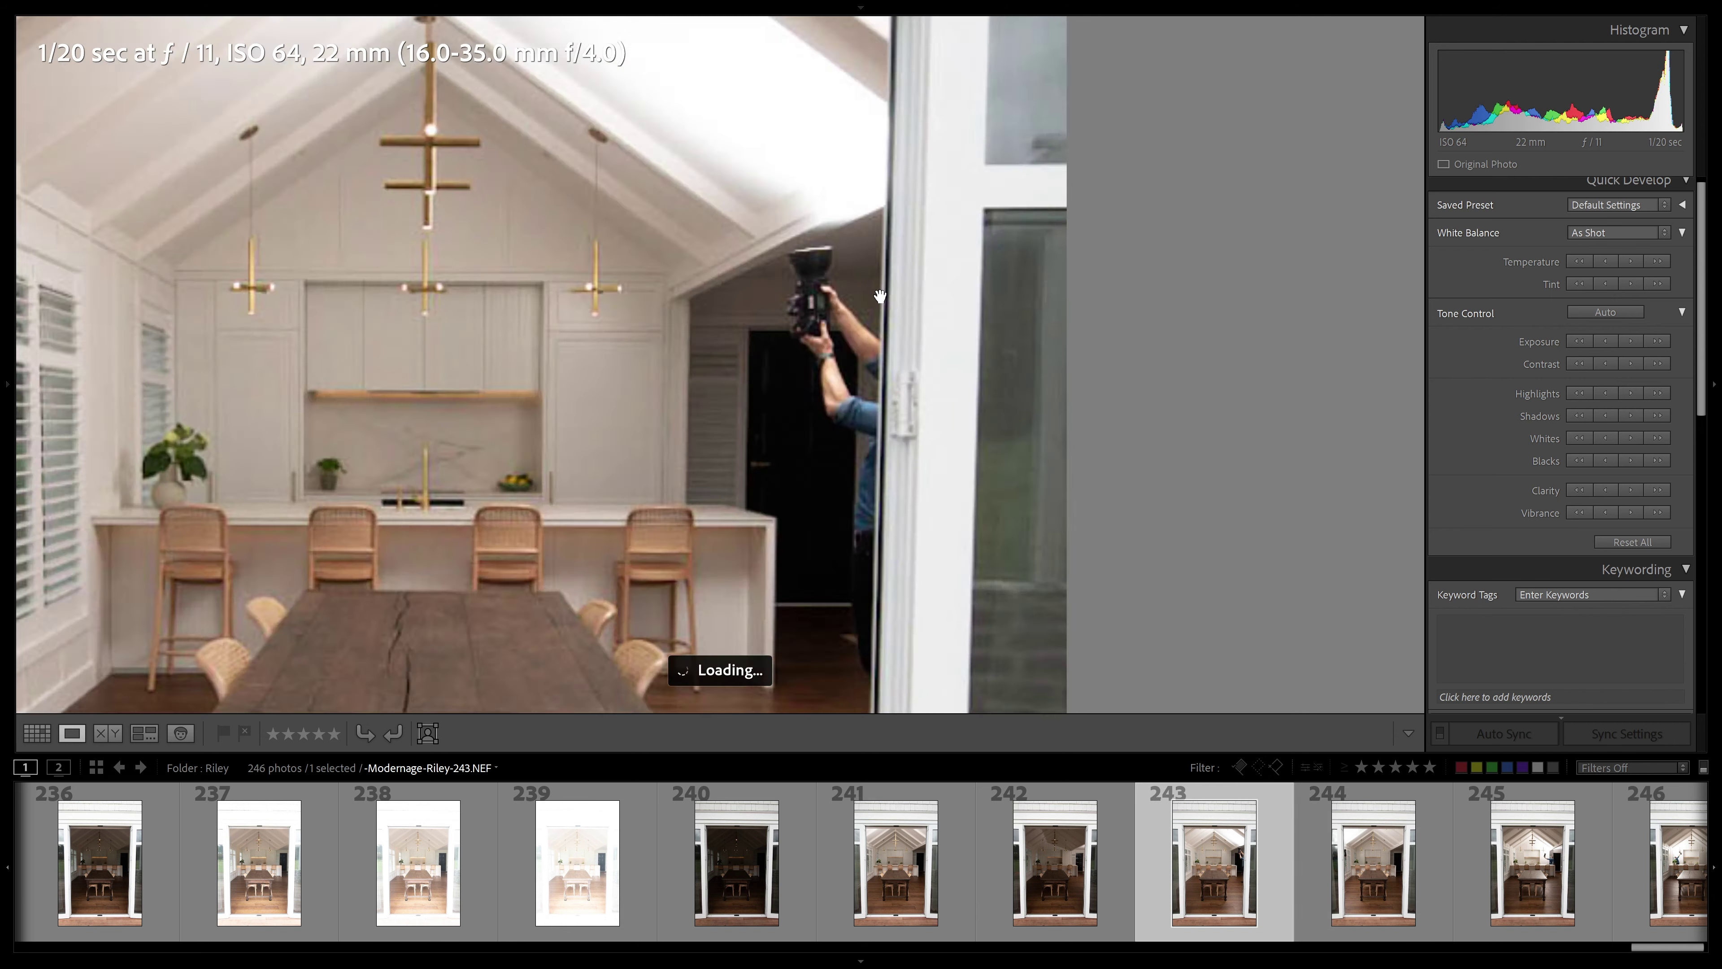
click(736, 306)
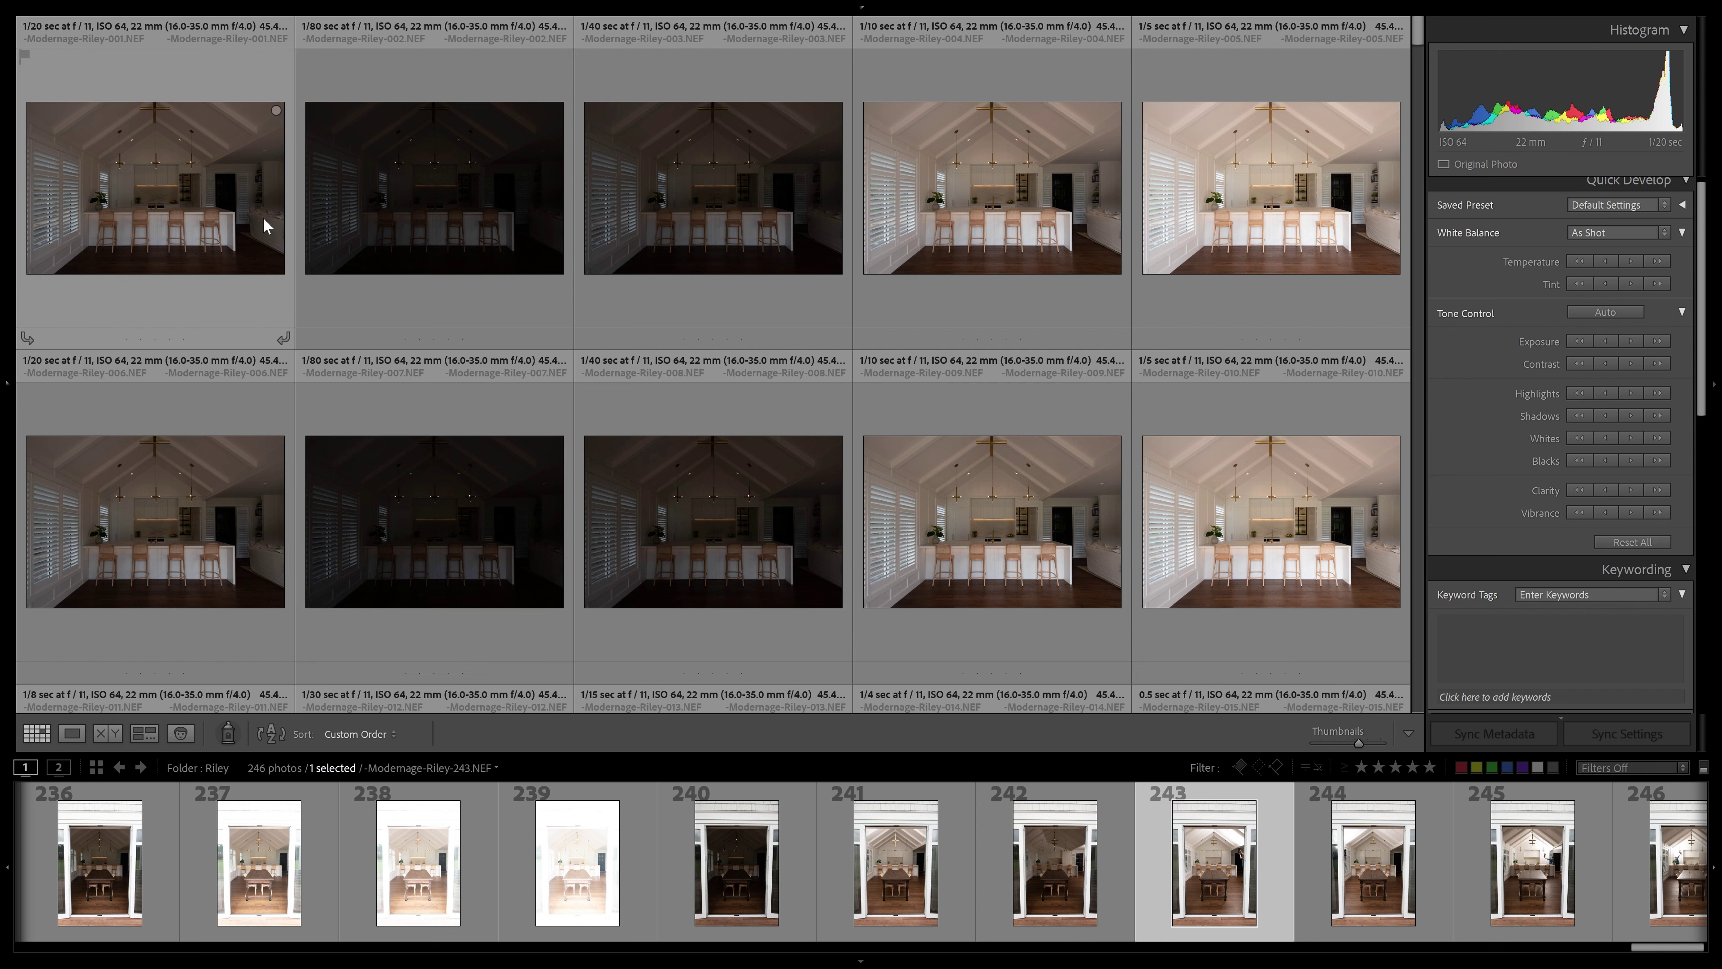
Group photos 001 to 005 into one stack and photos 006 to 010 into a second stack.
click(160, 186)
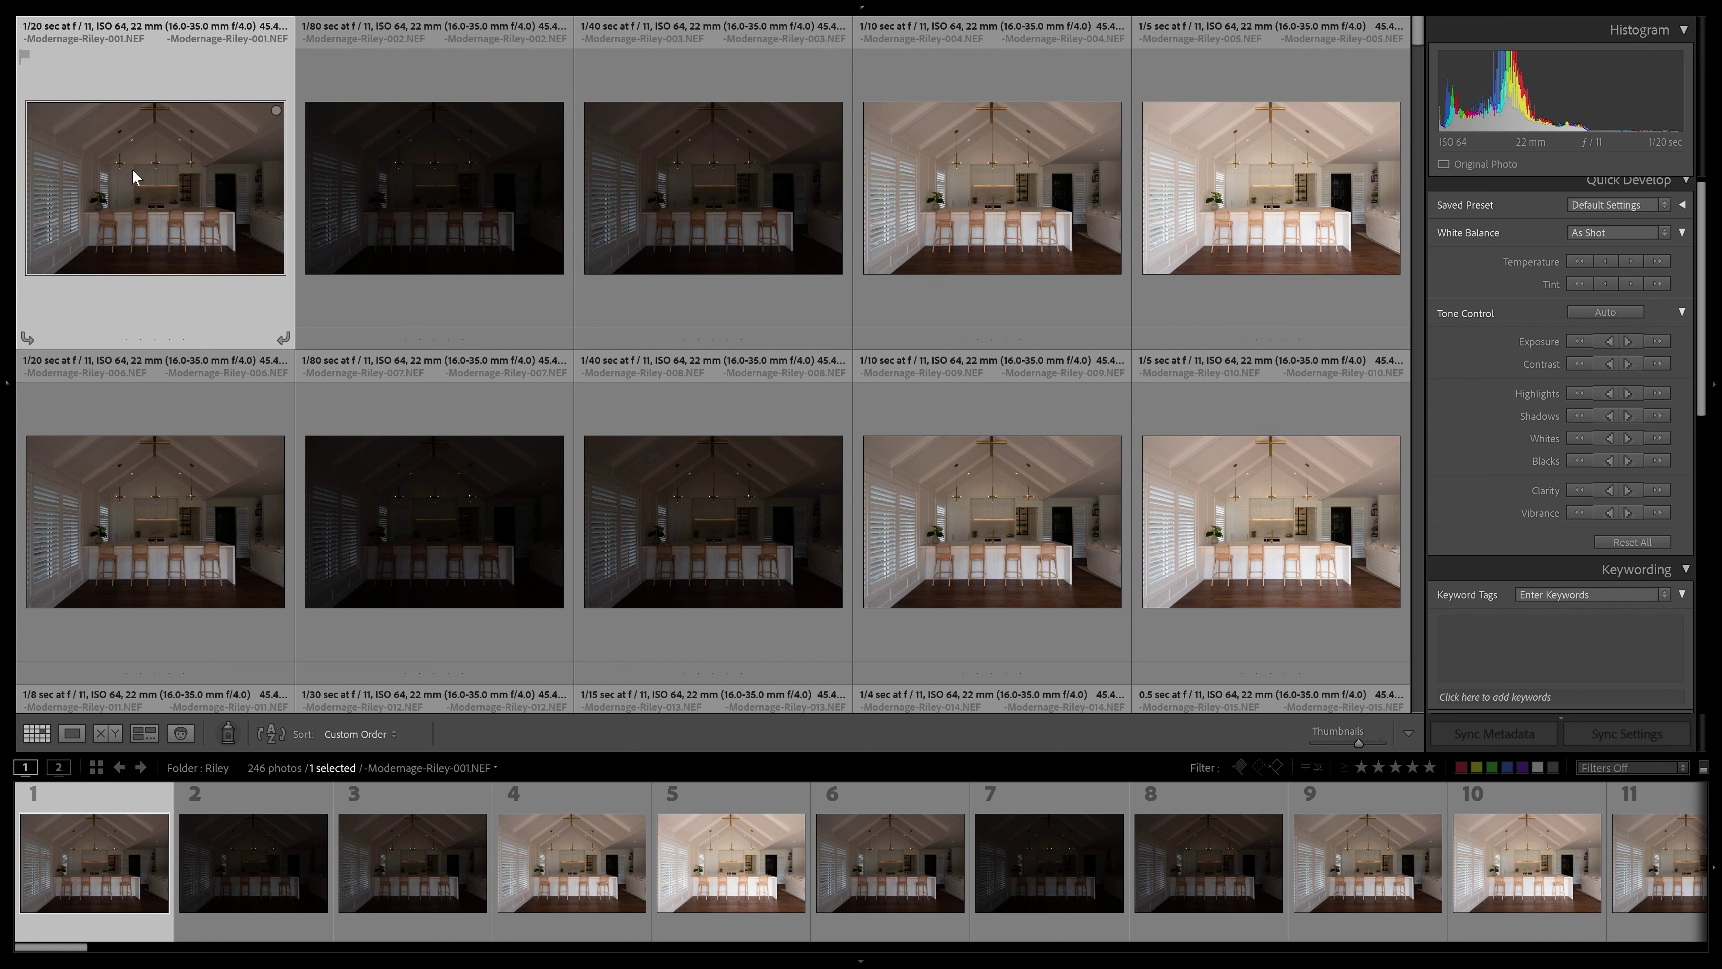
shift+click(1249, 192)
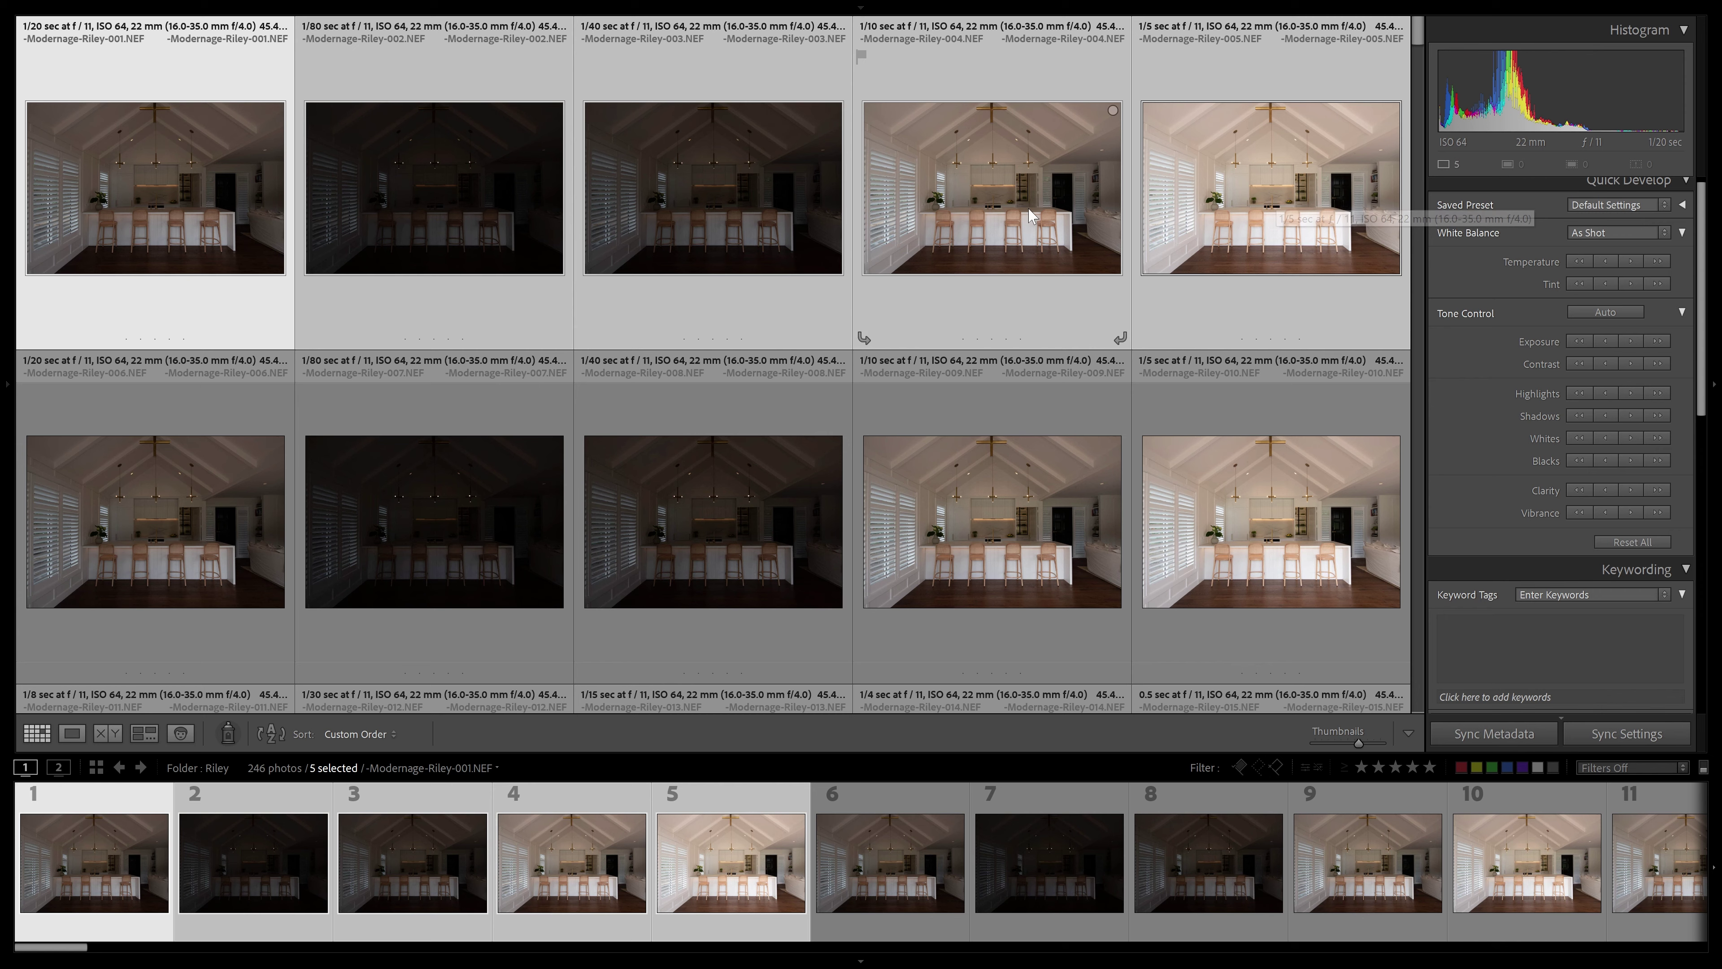
key(ctrl+g)
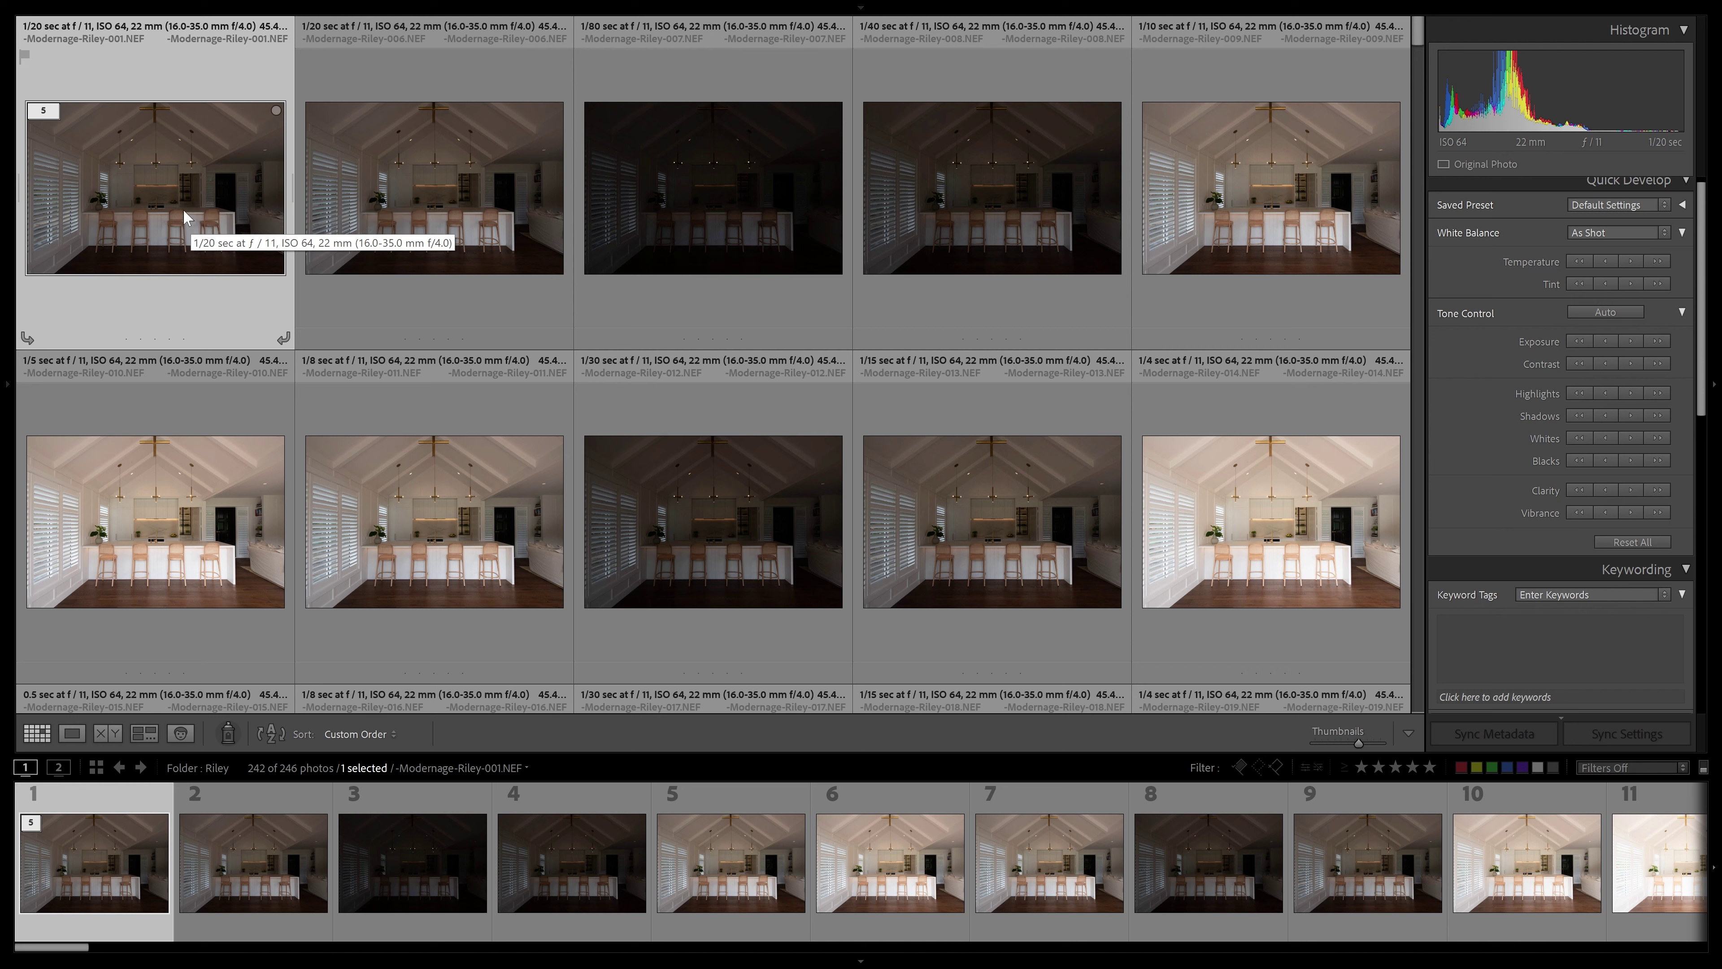
click(338, 182)
shift+click(189, 513)
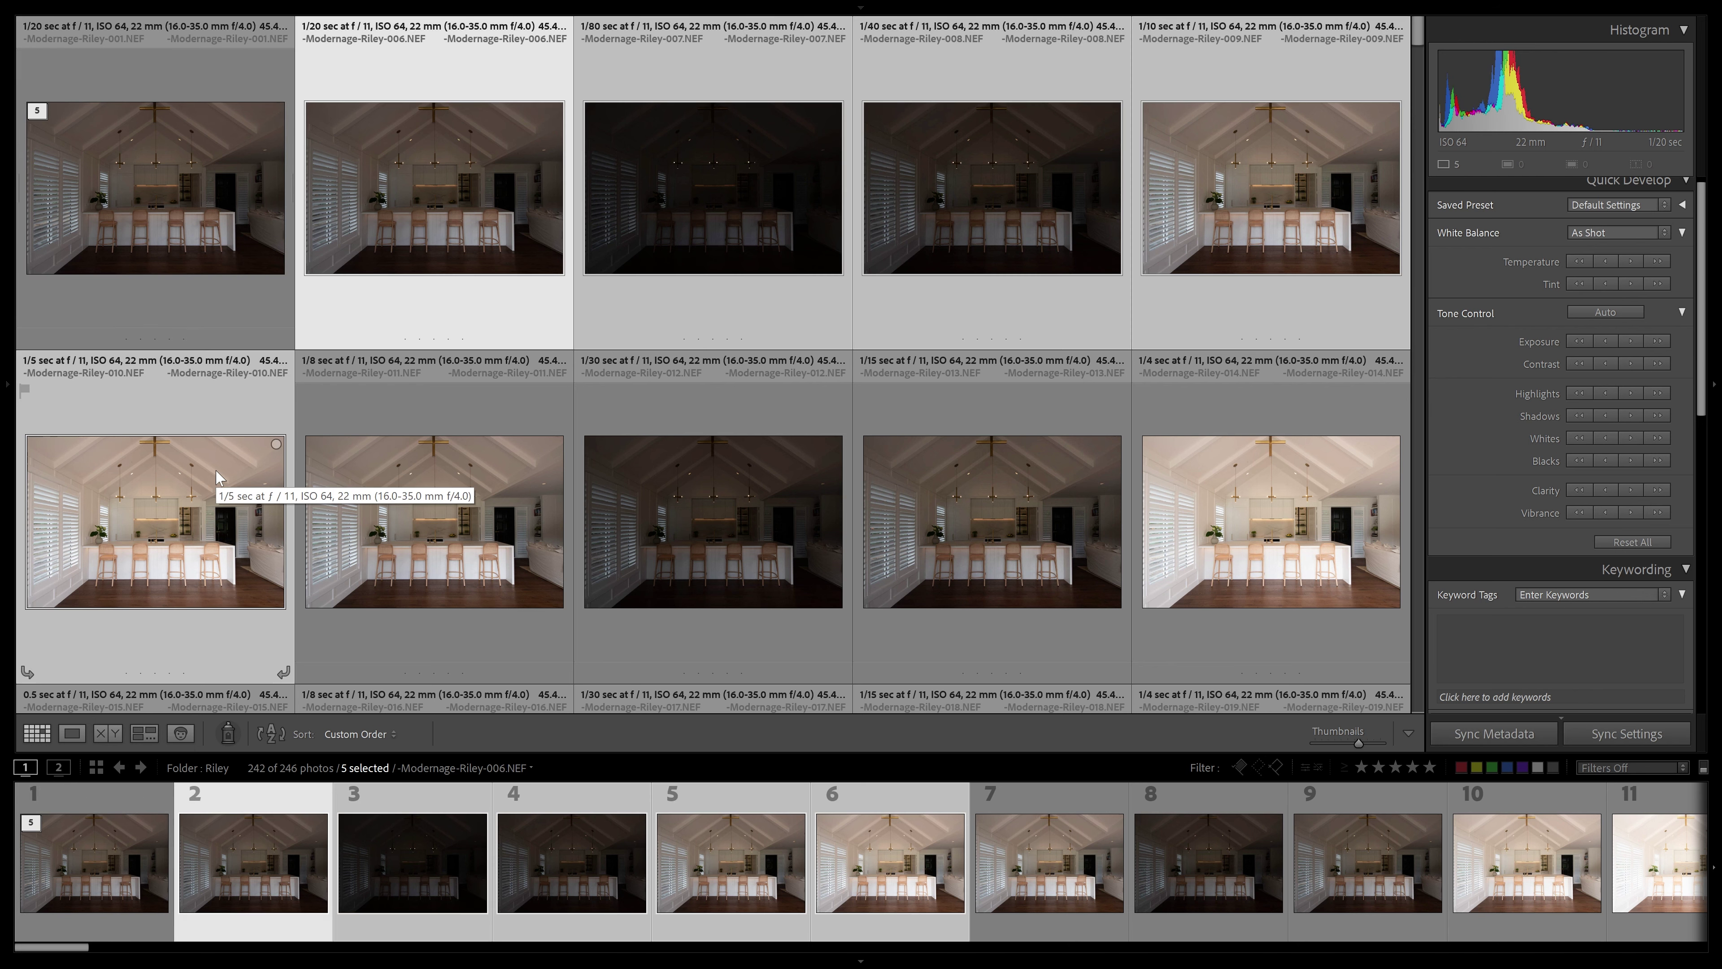
key(ctrl+g)
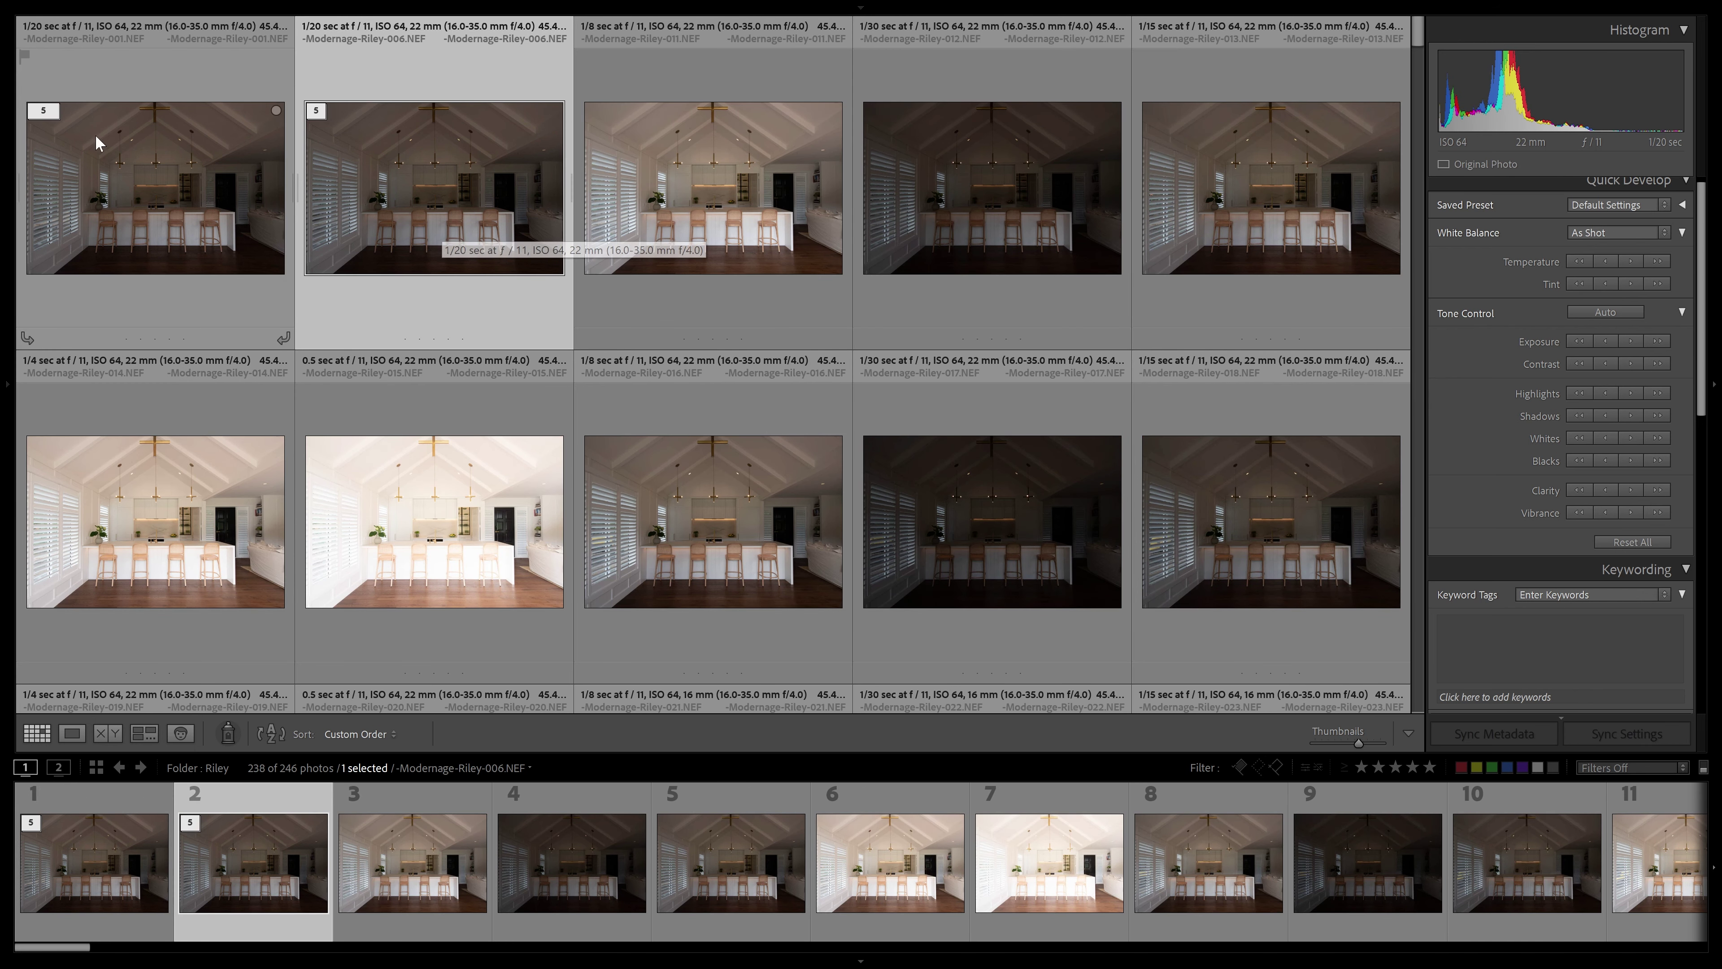
Group photos 011 to 015 into a stack and check its cover photo in Loupe view before returning to the grid.
click(736, 196)
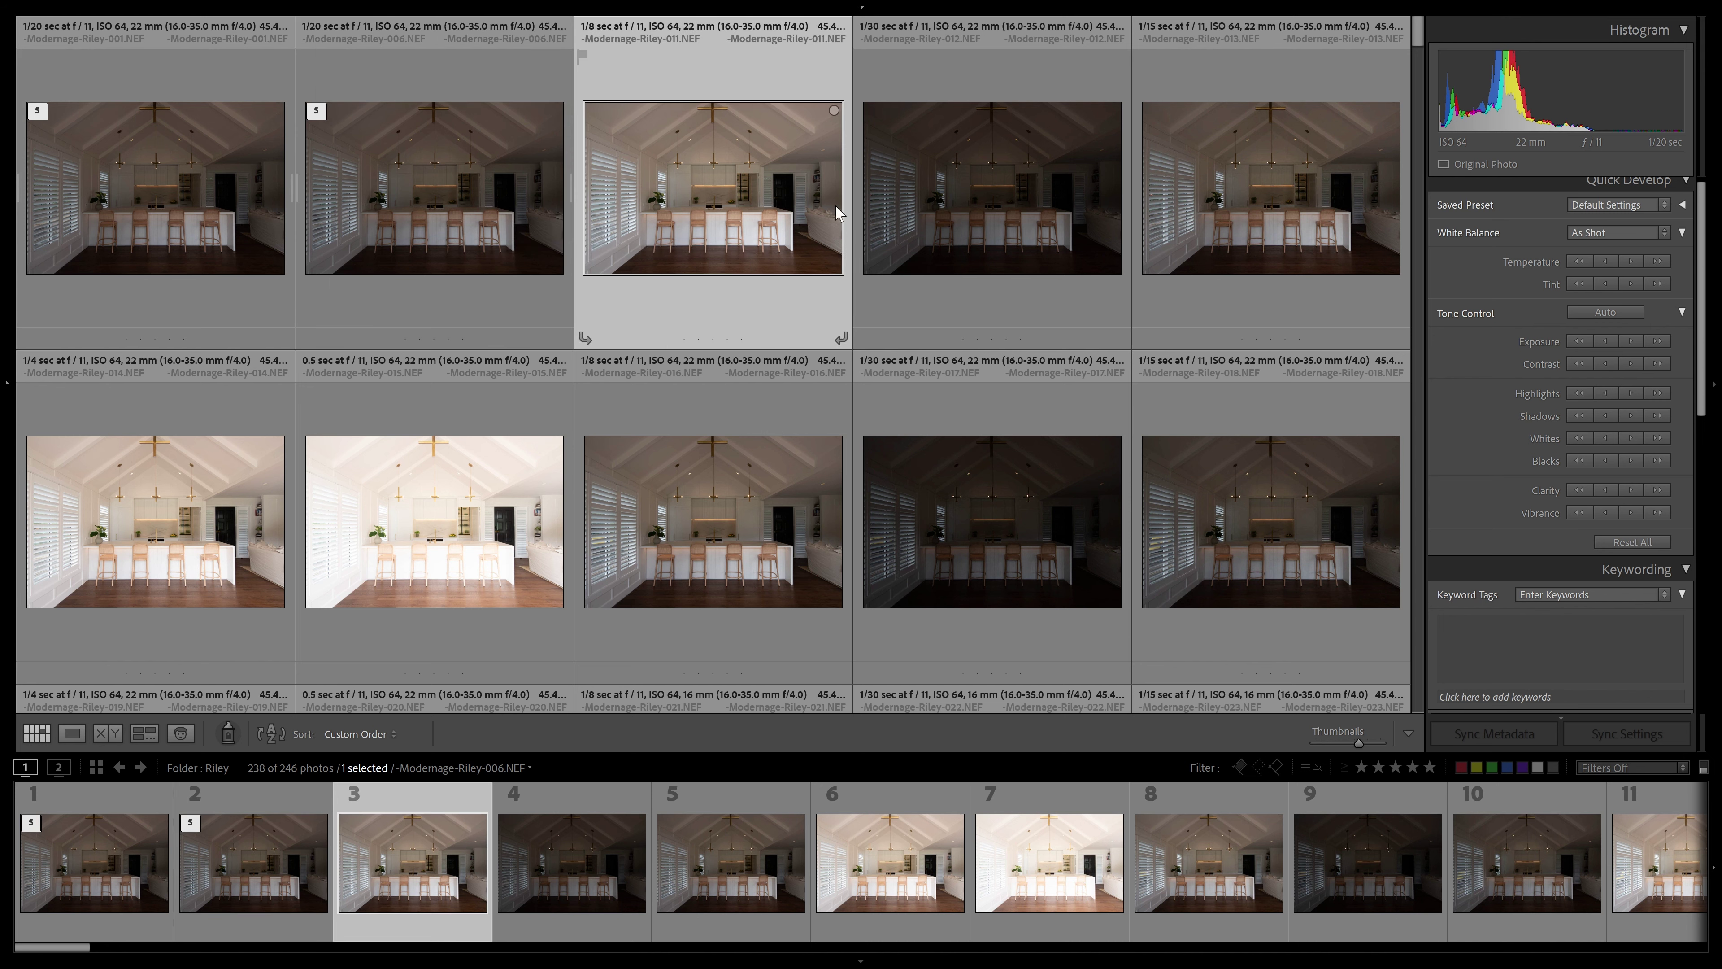
shift+click(560, 422)
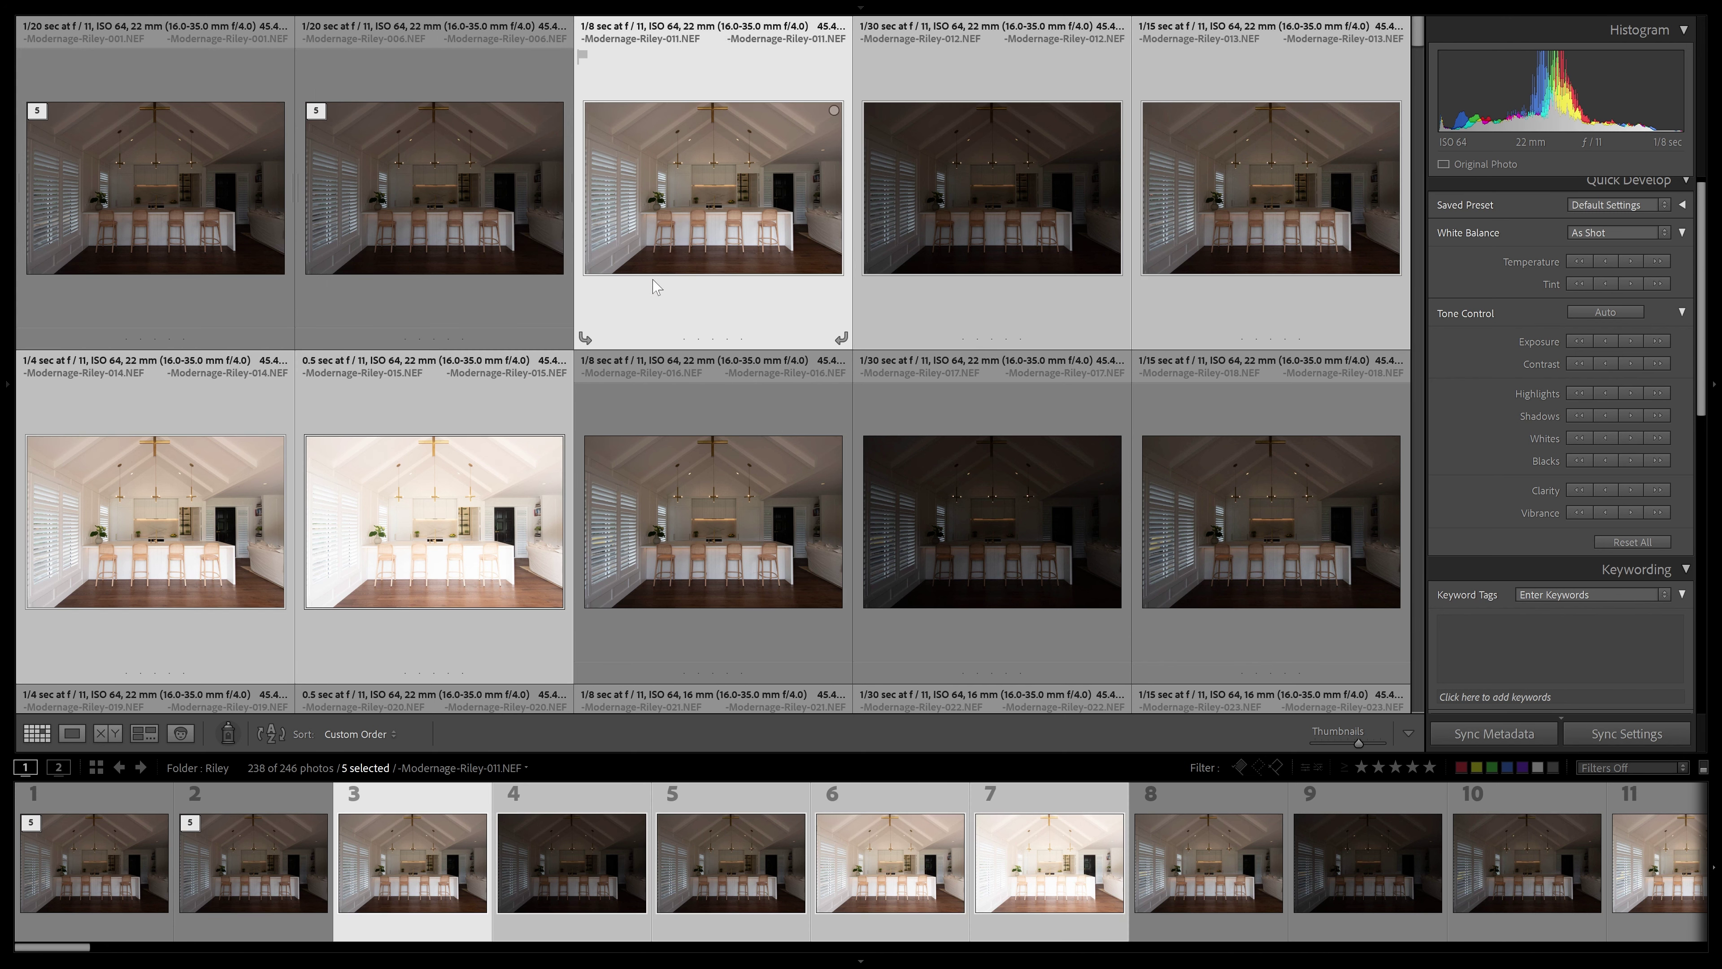
key(ctrl+g)
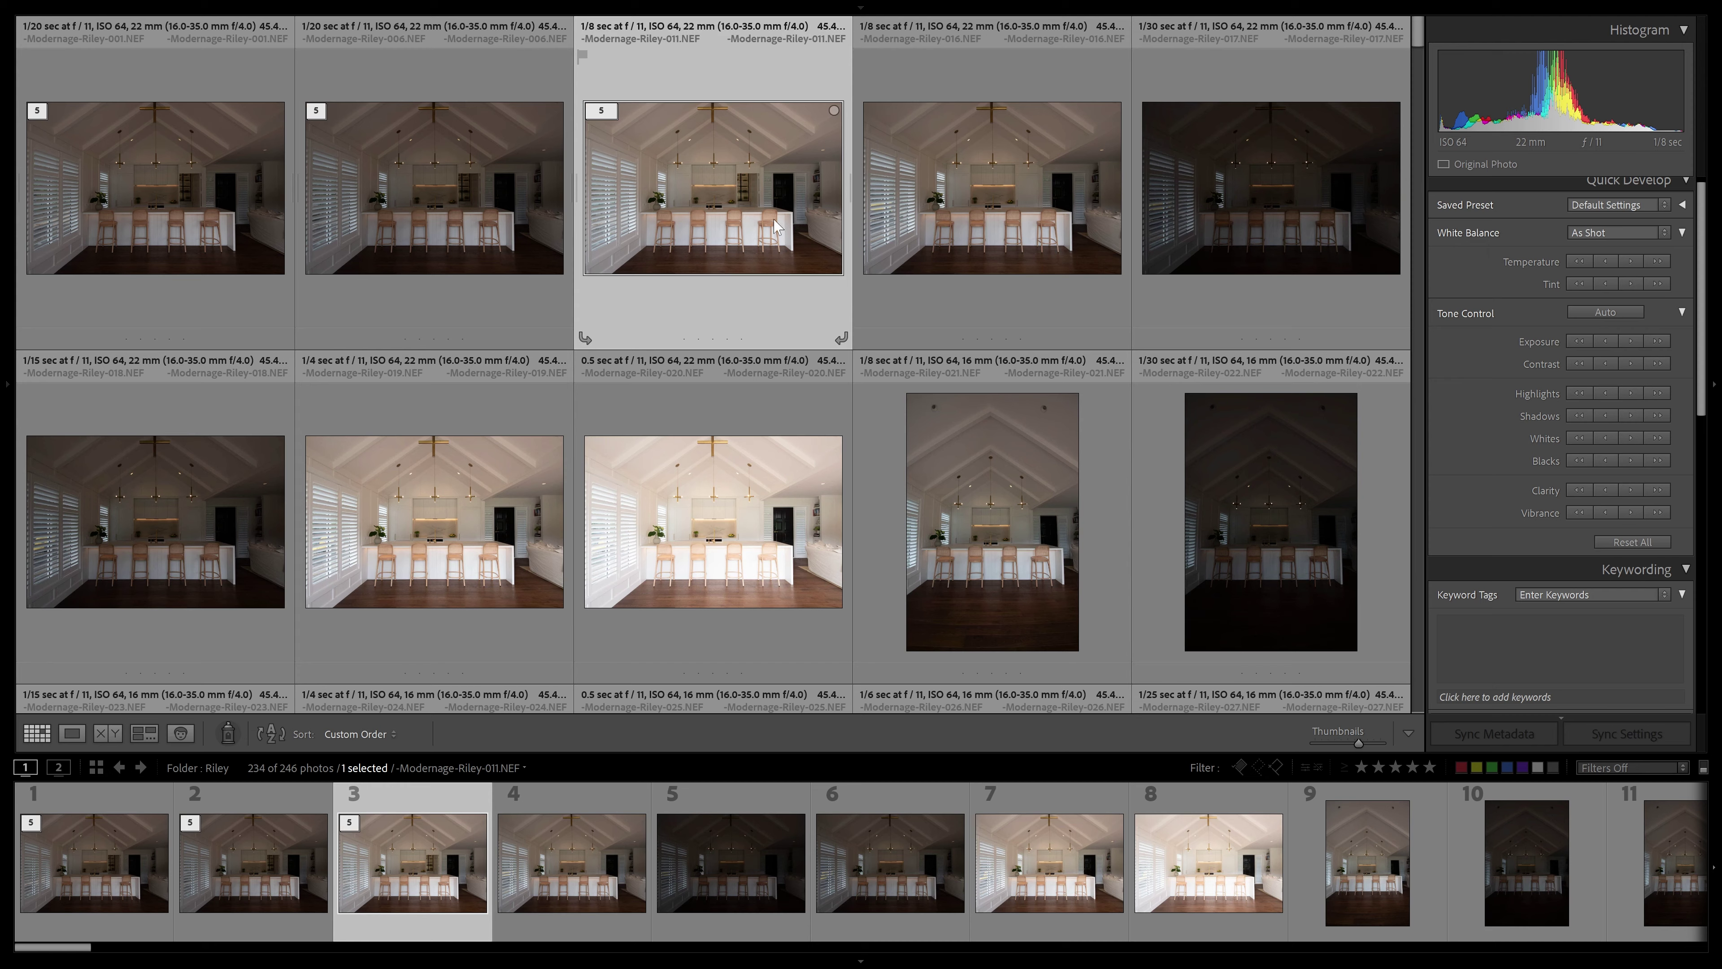
double_click(783, 190)
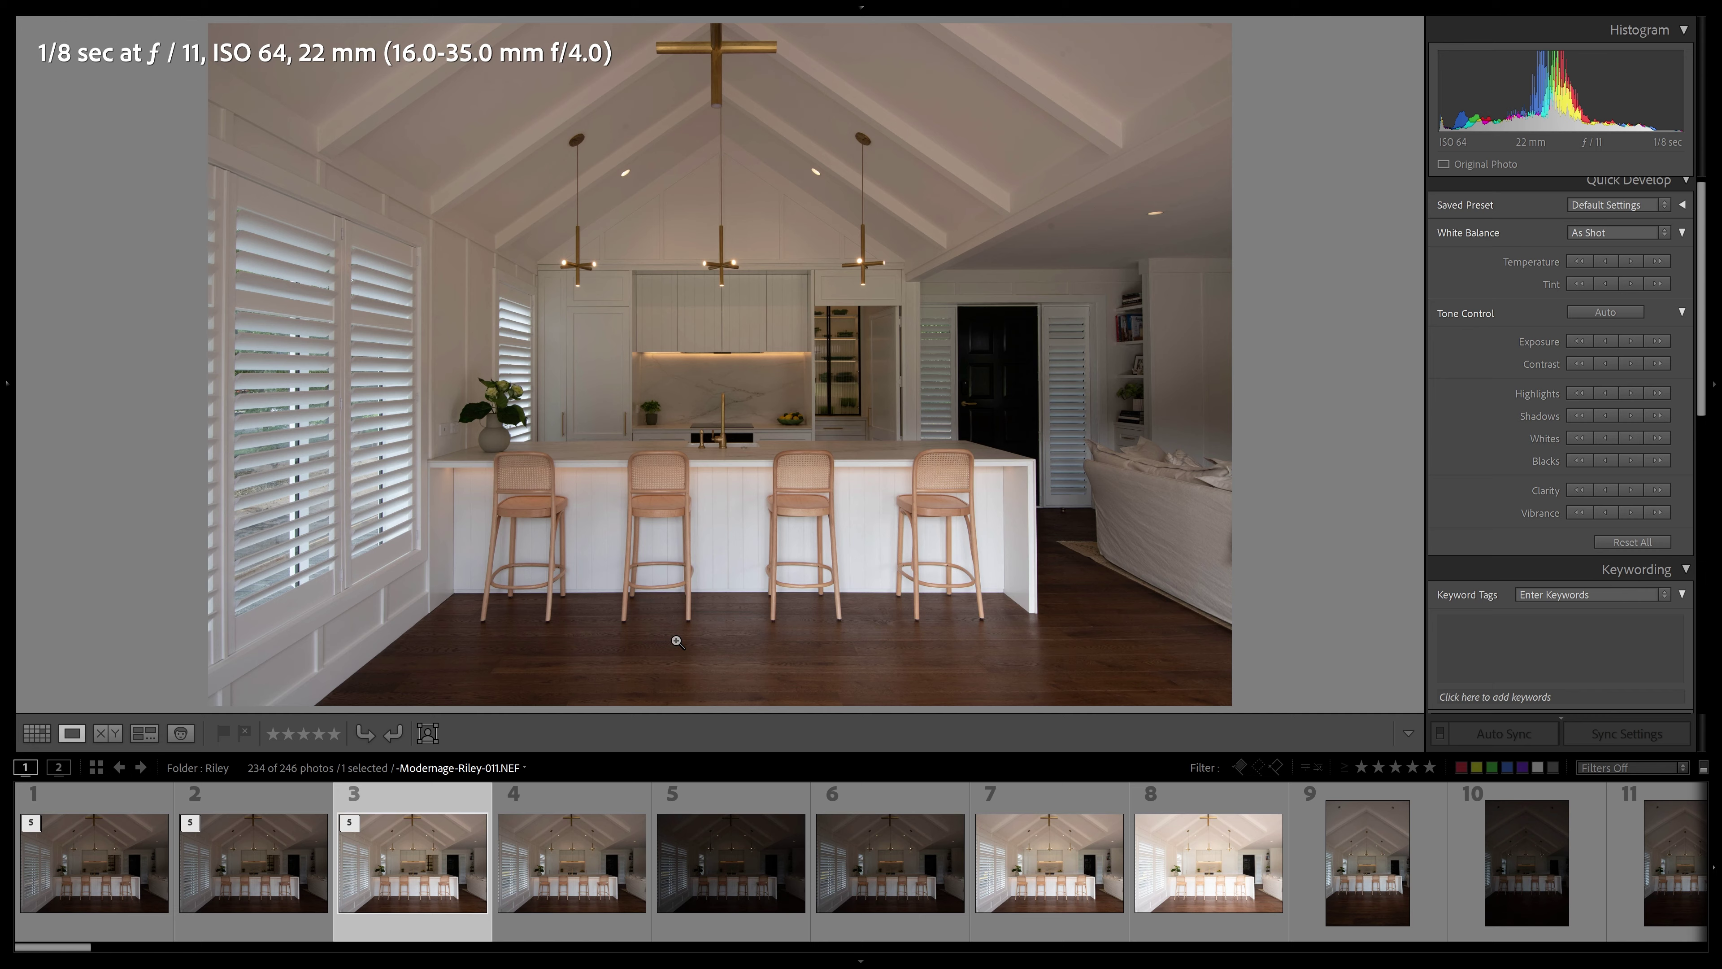
key(g)
Compare photos 016 to 020 in Survey view and stack them with the 1/4 sec exposure 019 as the cover.
click(952, 226)
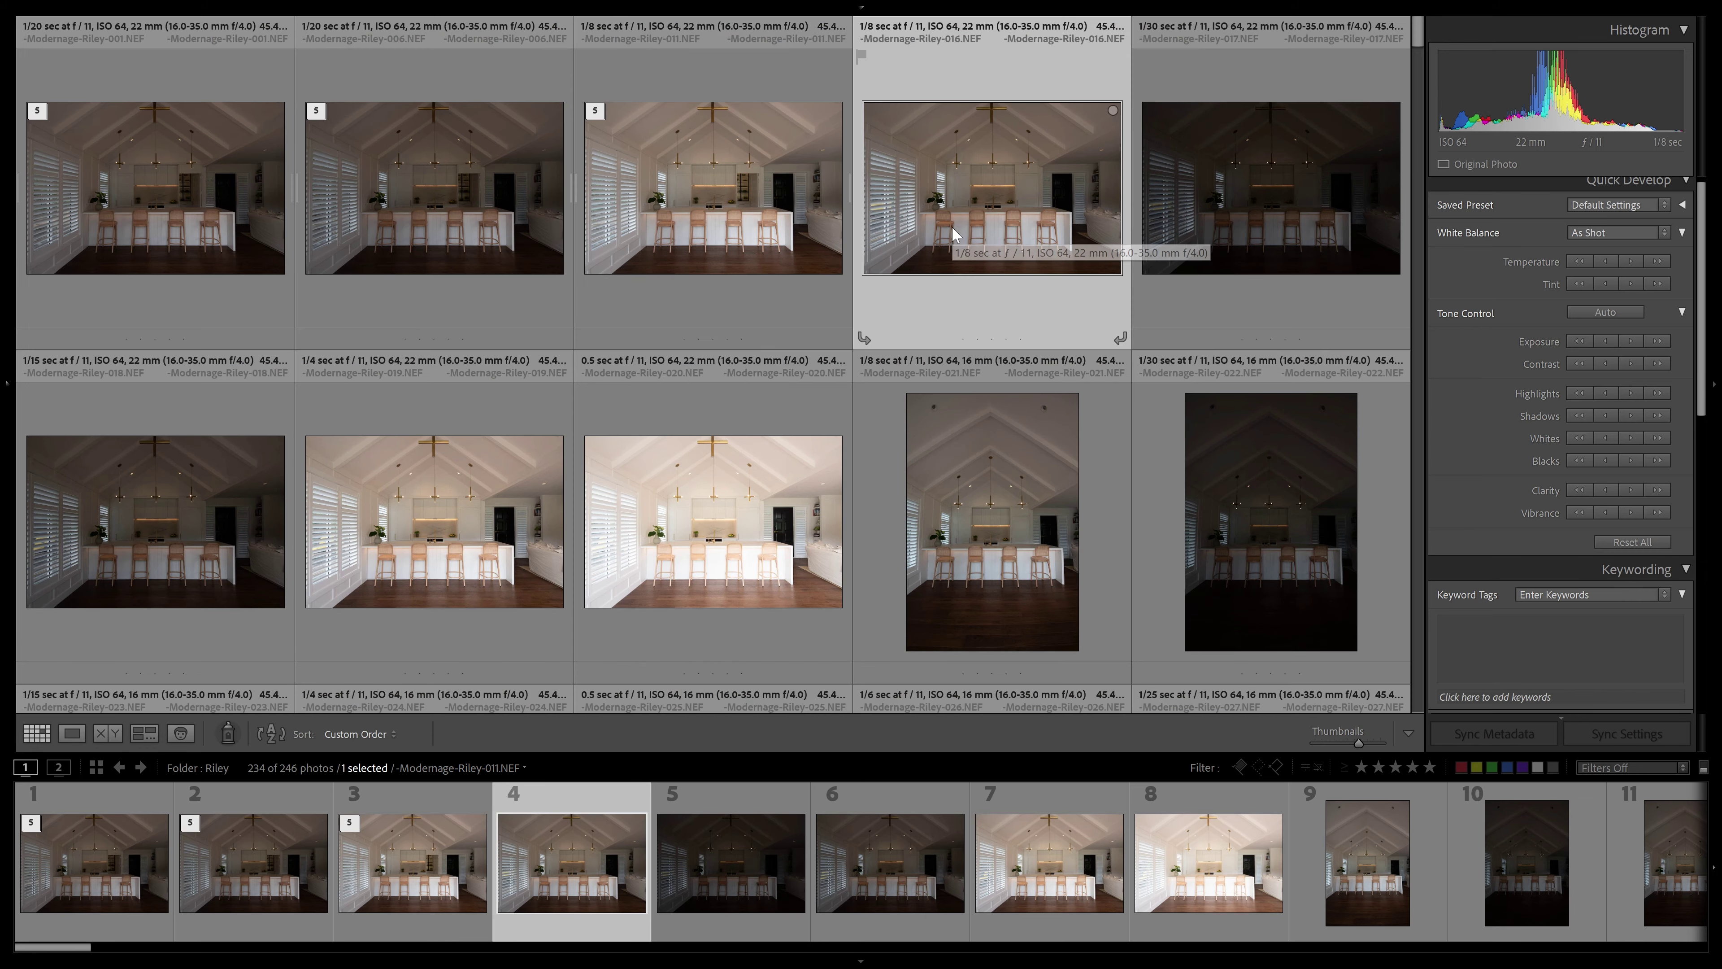
shift+click(757, 491)
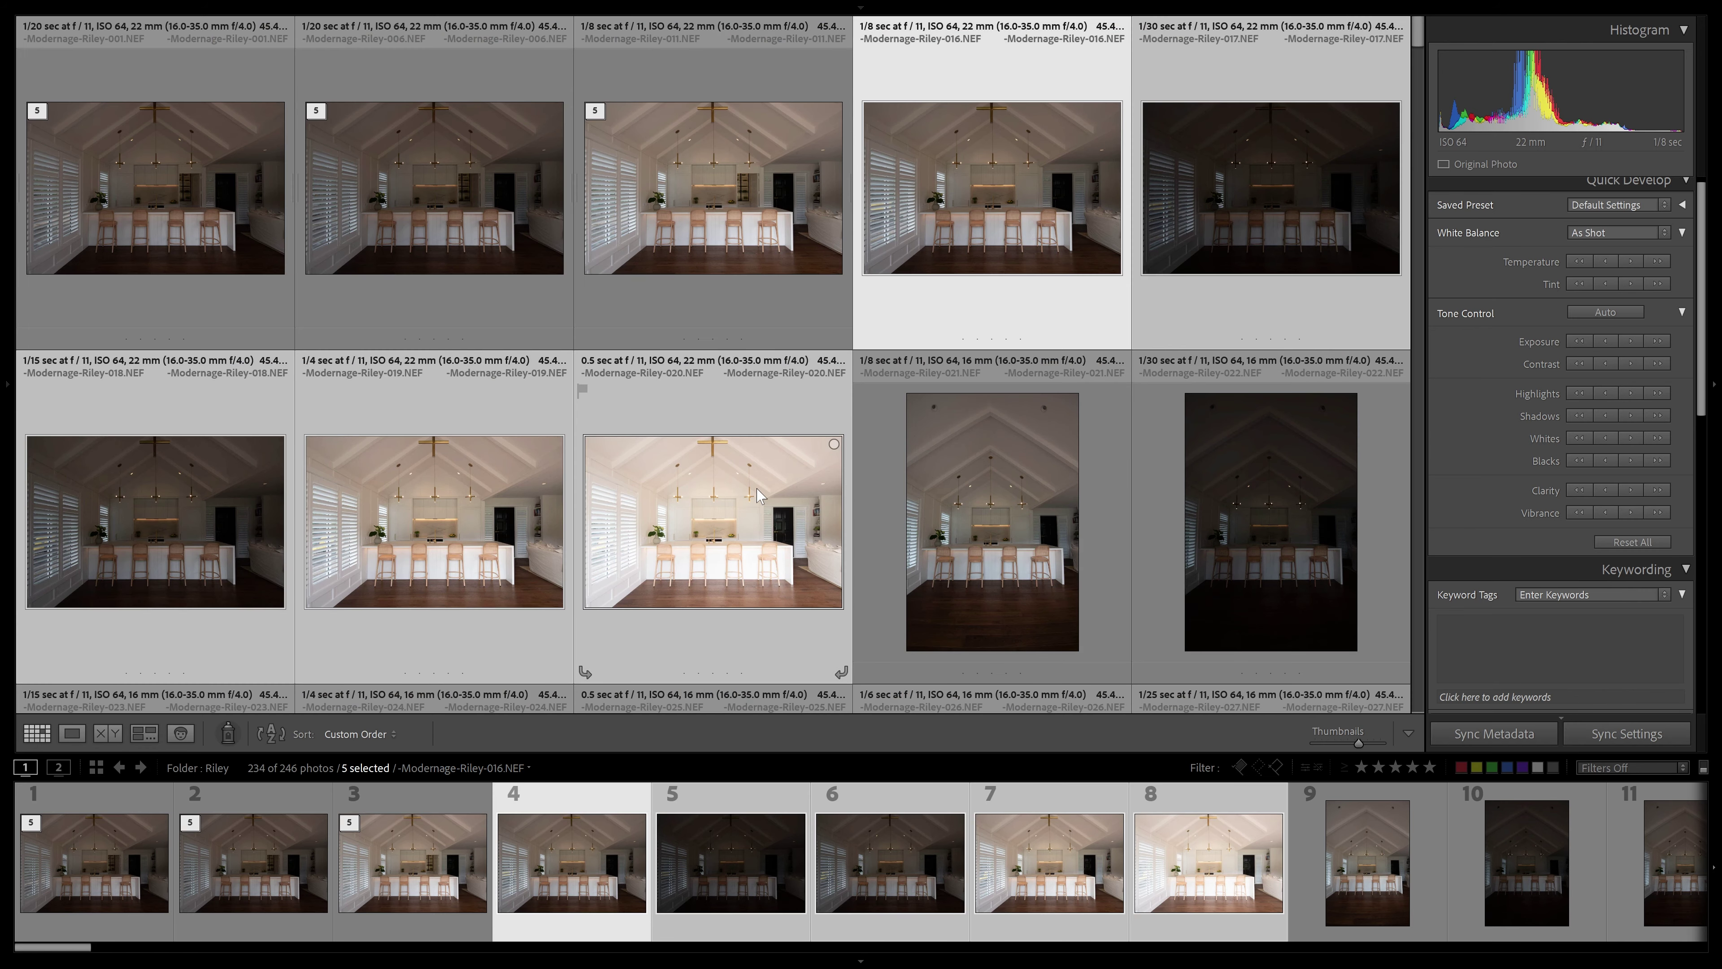
key(n)
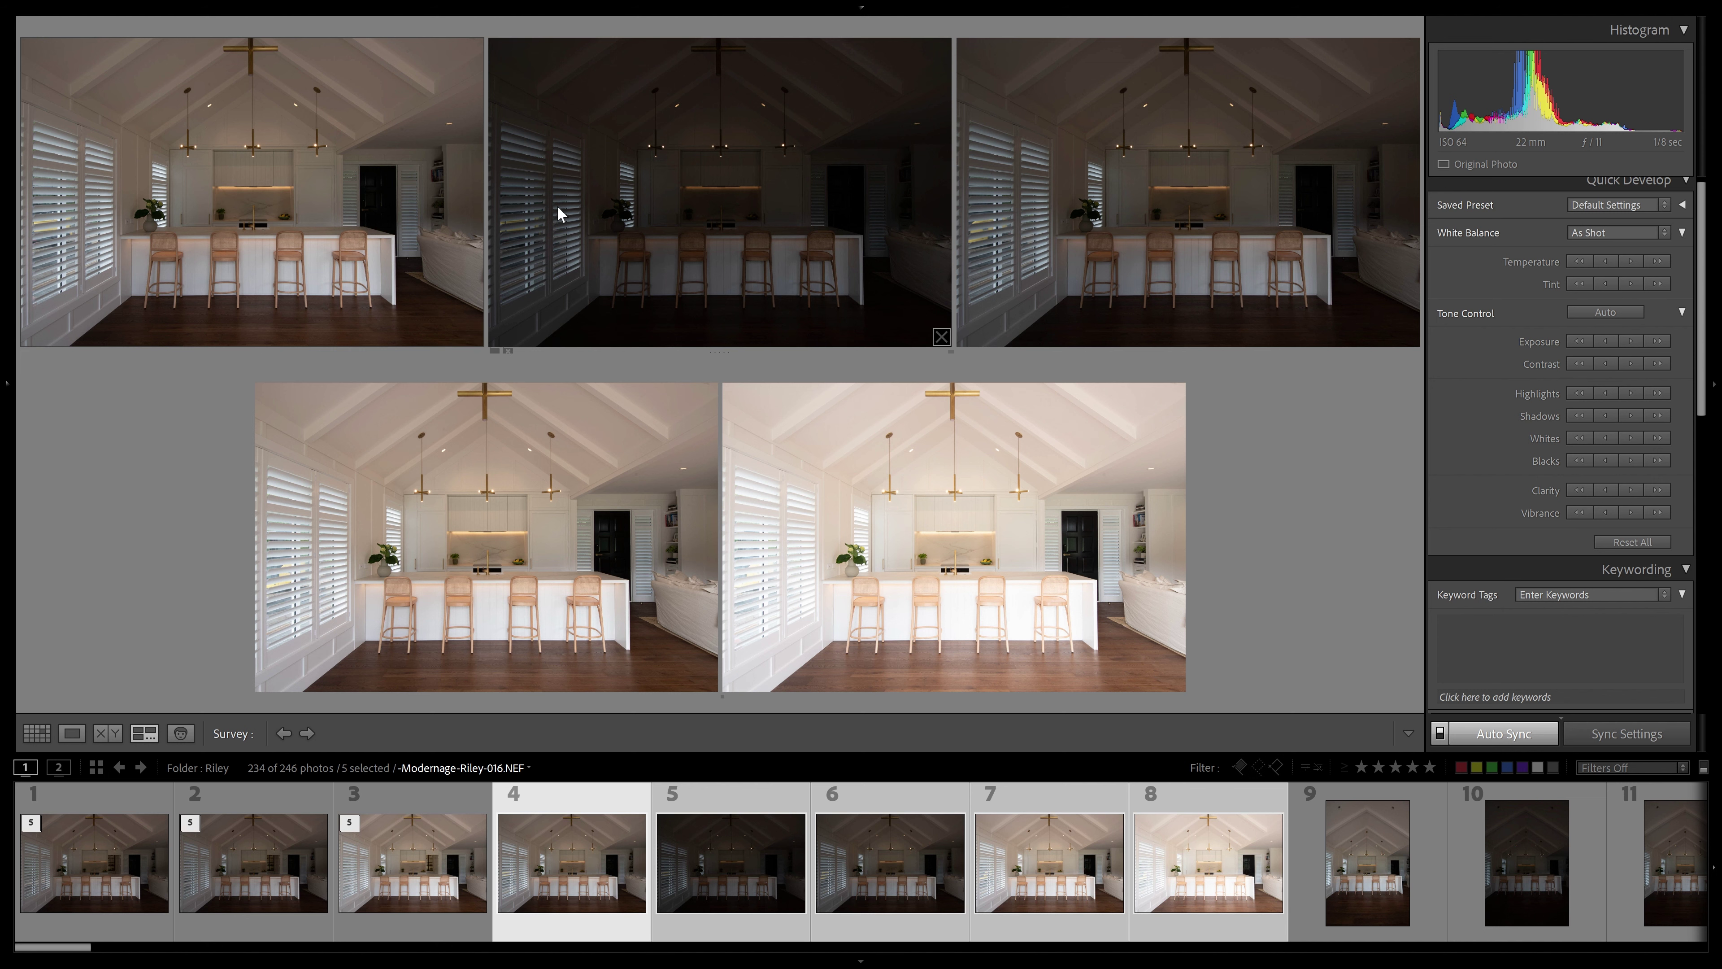
click(601, 473)
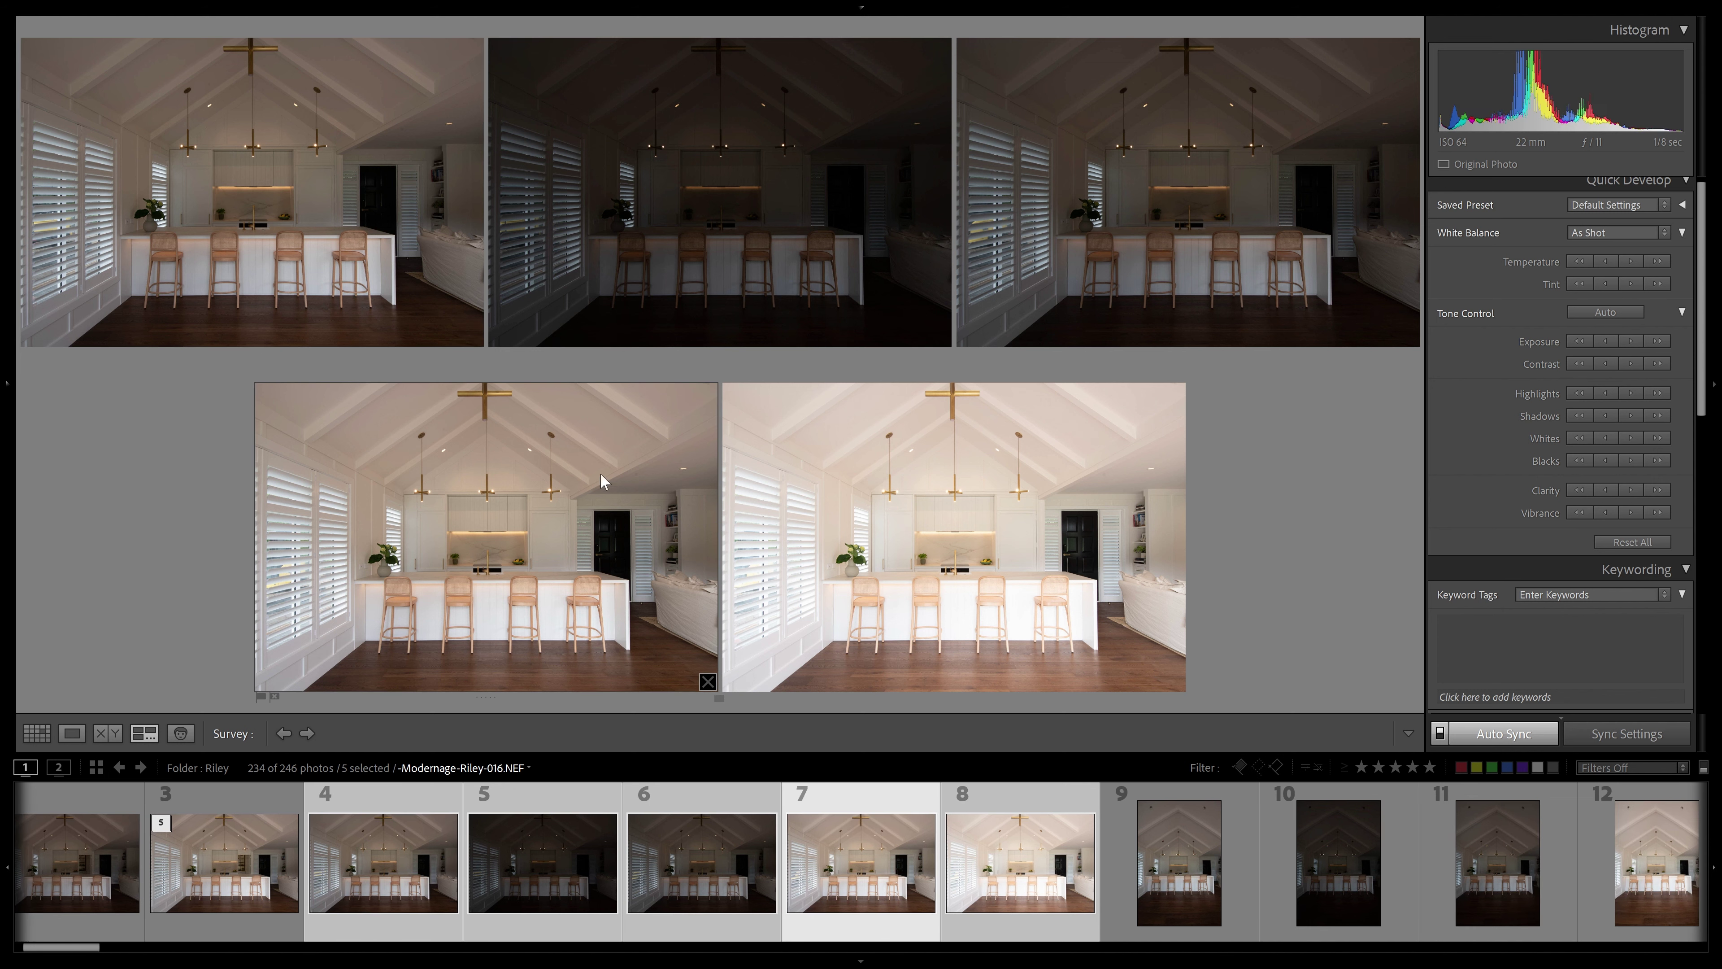
key(e)
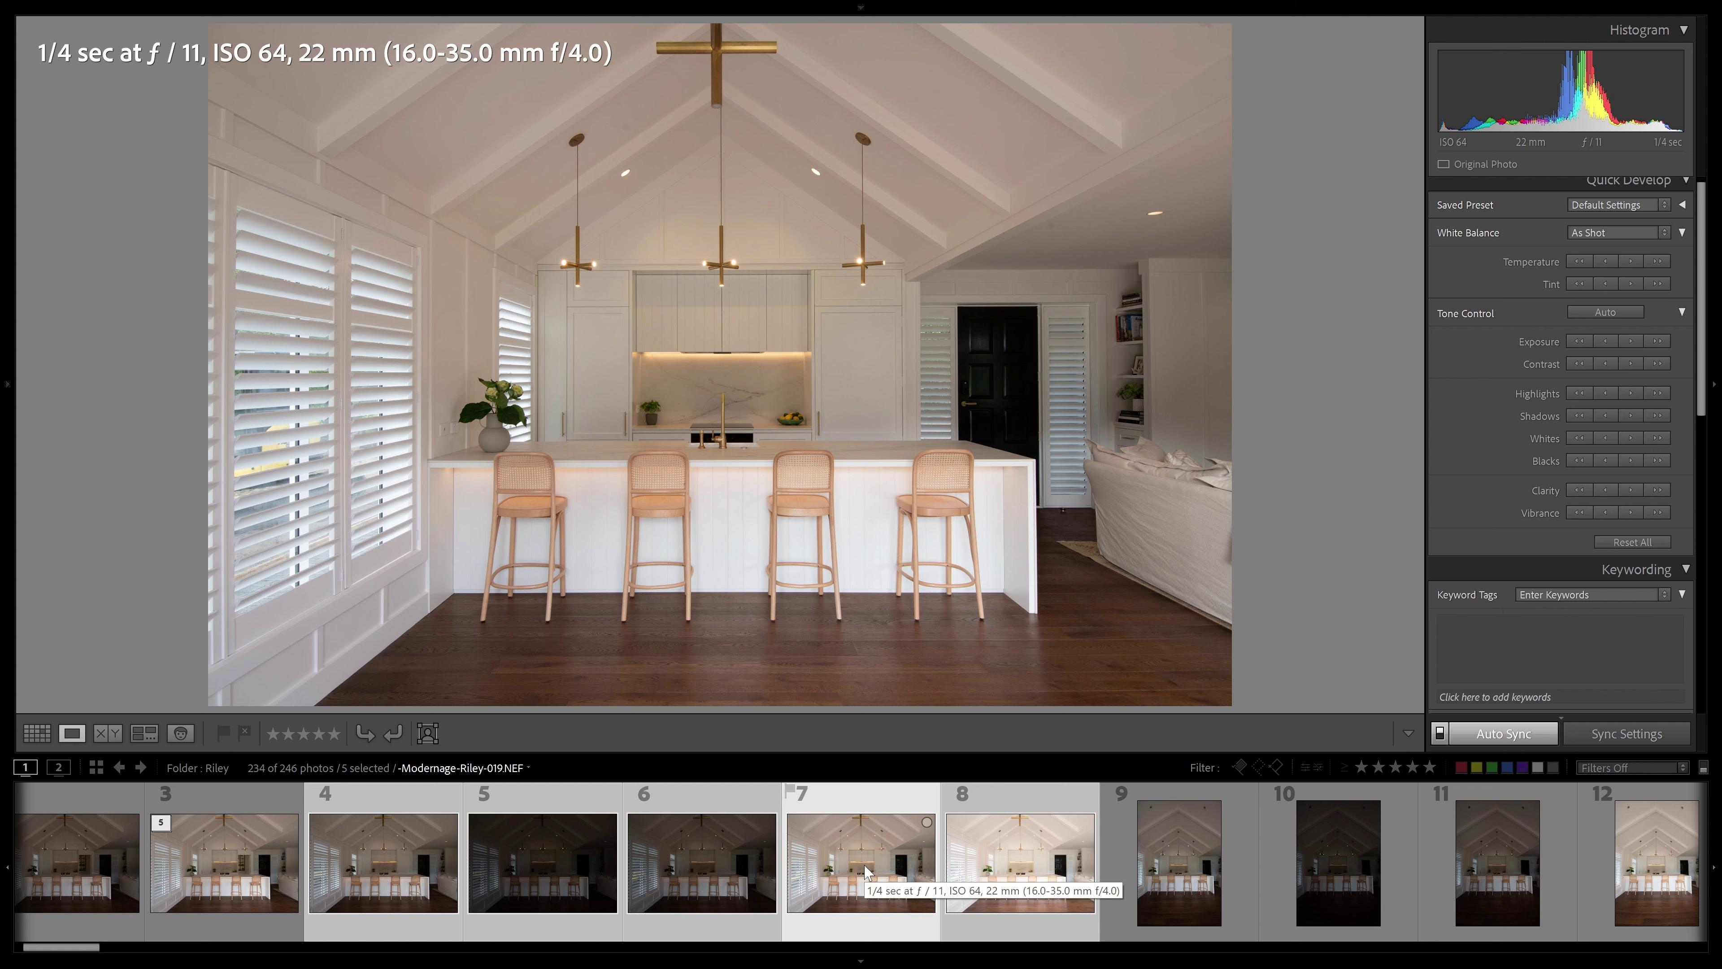
key(ctrl+g)
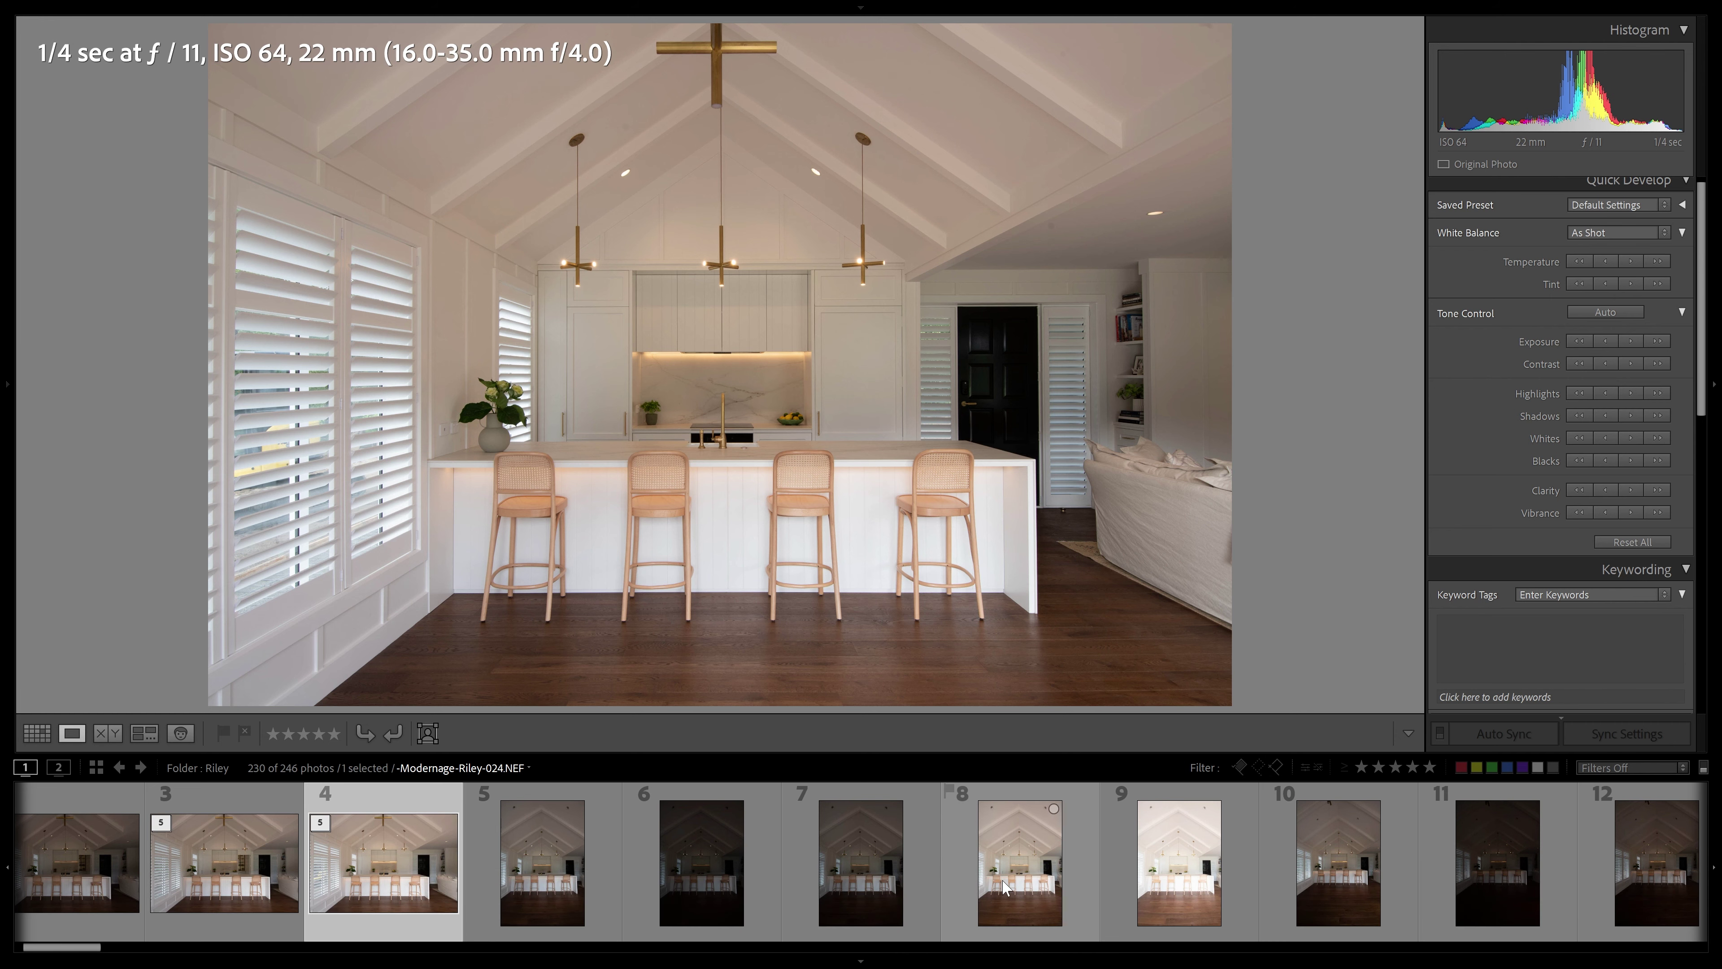
Examine the portrait-format kitchen exposures 024, 030 and 034 in Loupe view, zooming in on the ceiling in 034.
click(1002, 889)
scroll(1413, 889, down, 3)
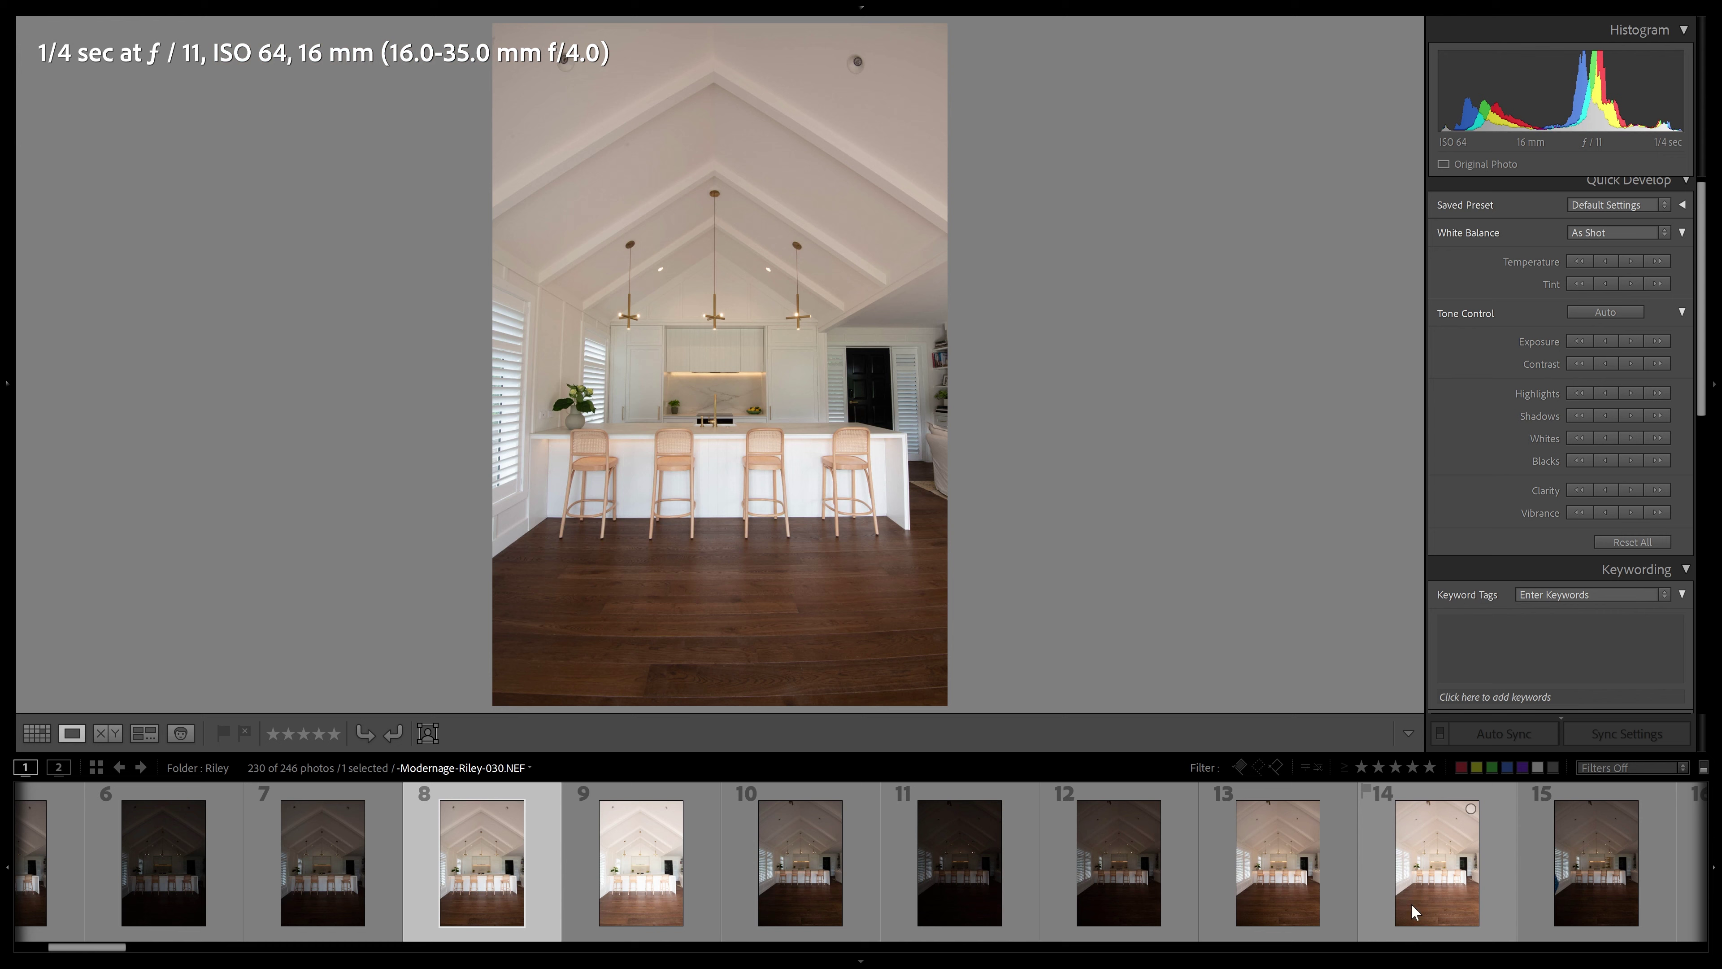
click(1457, 896)
scroll(1323, 890, down, 5)
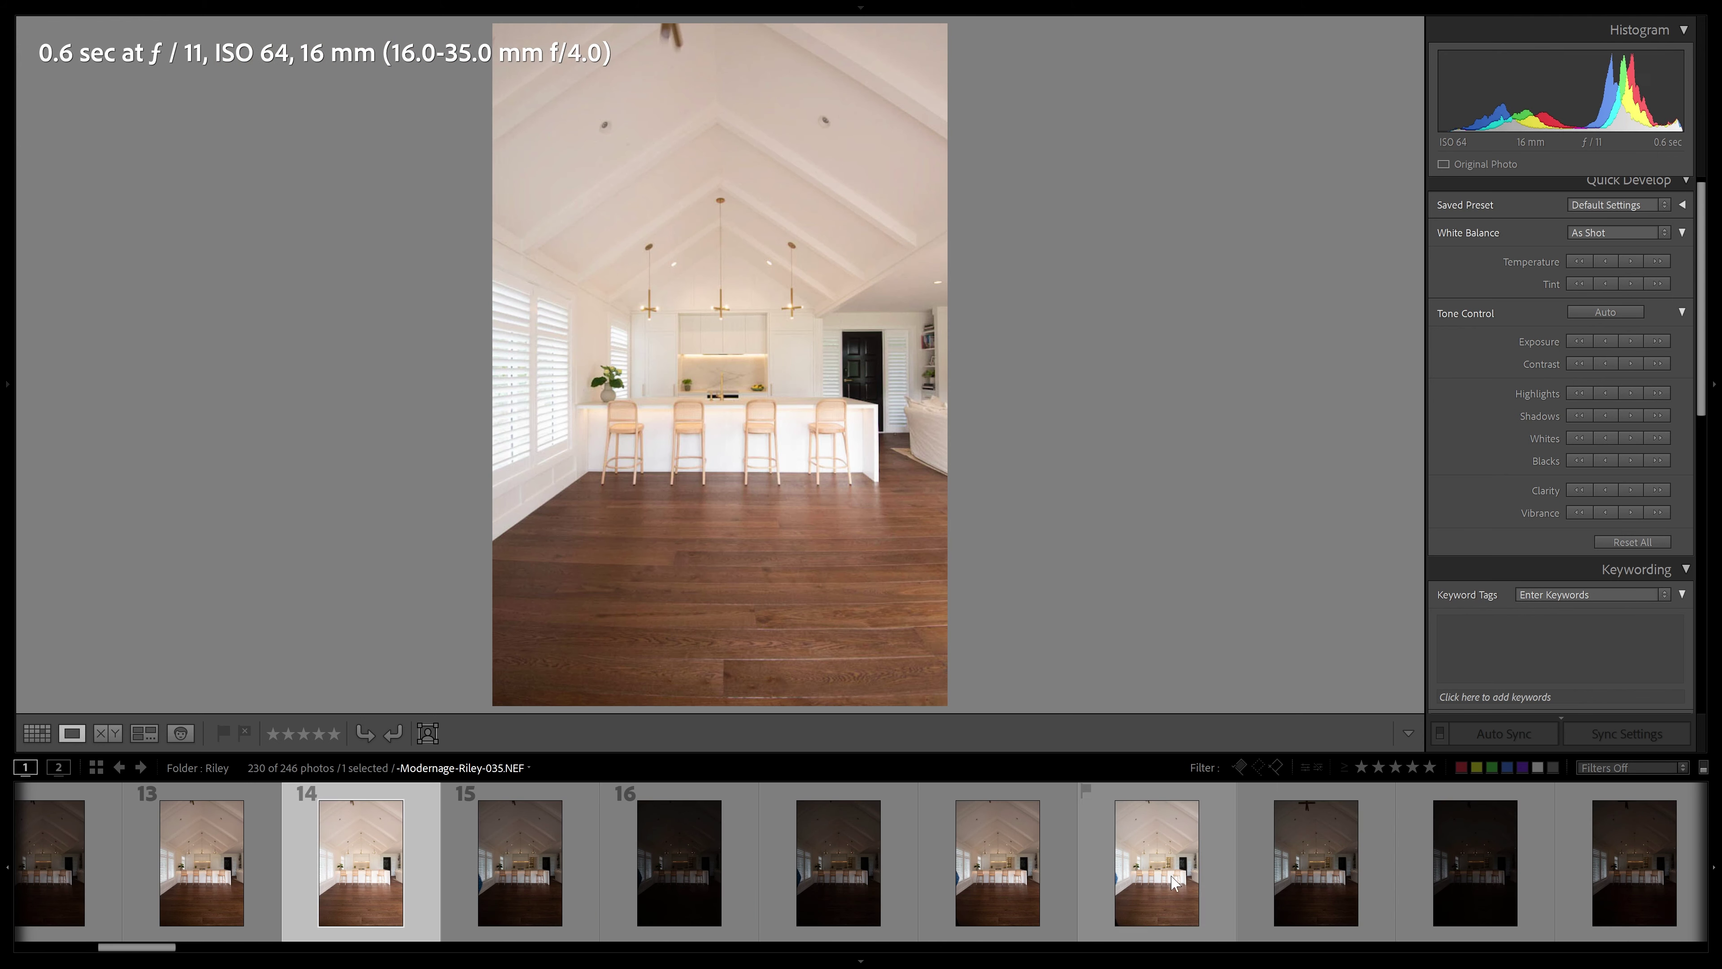
click(1175, 881)
scroll(984, 868, up, 8)
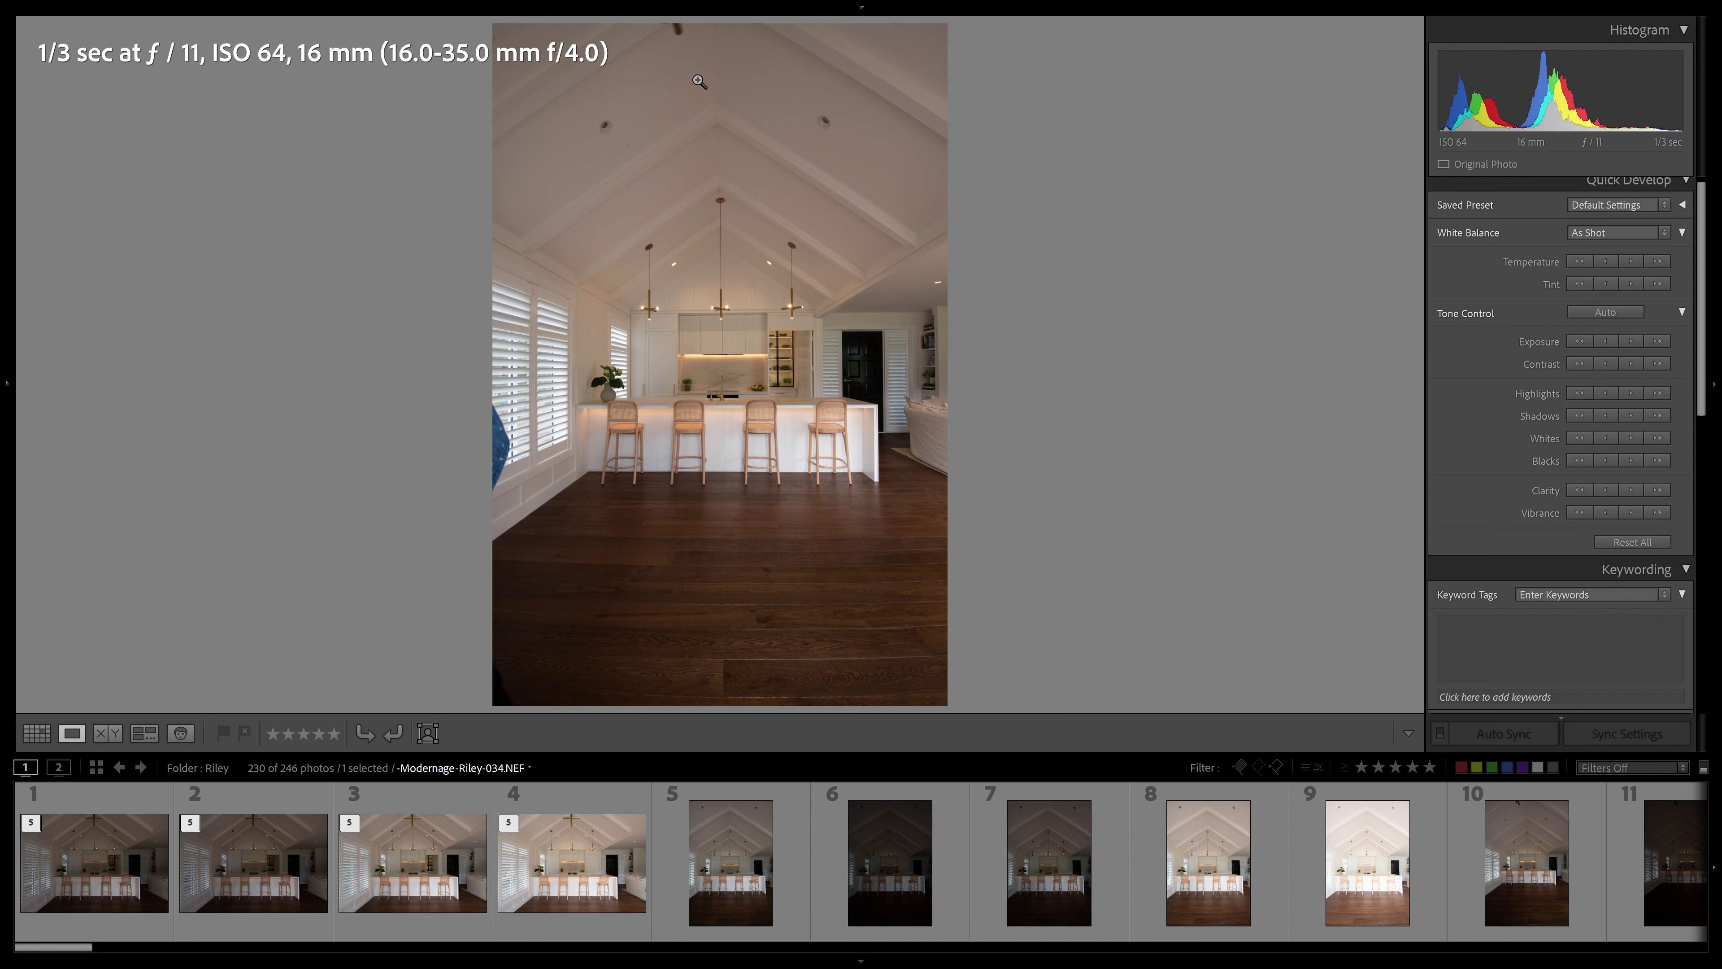
click(684, 33)
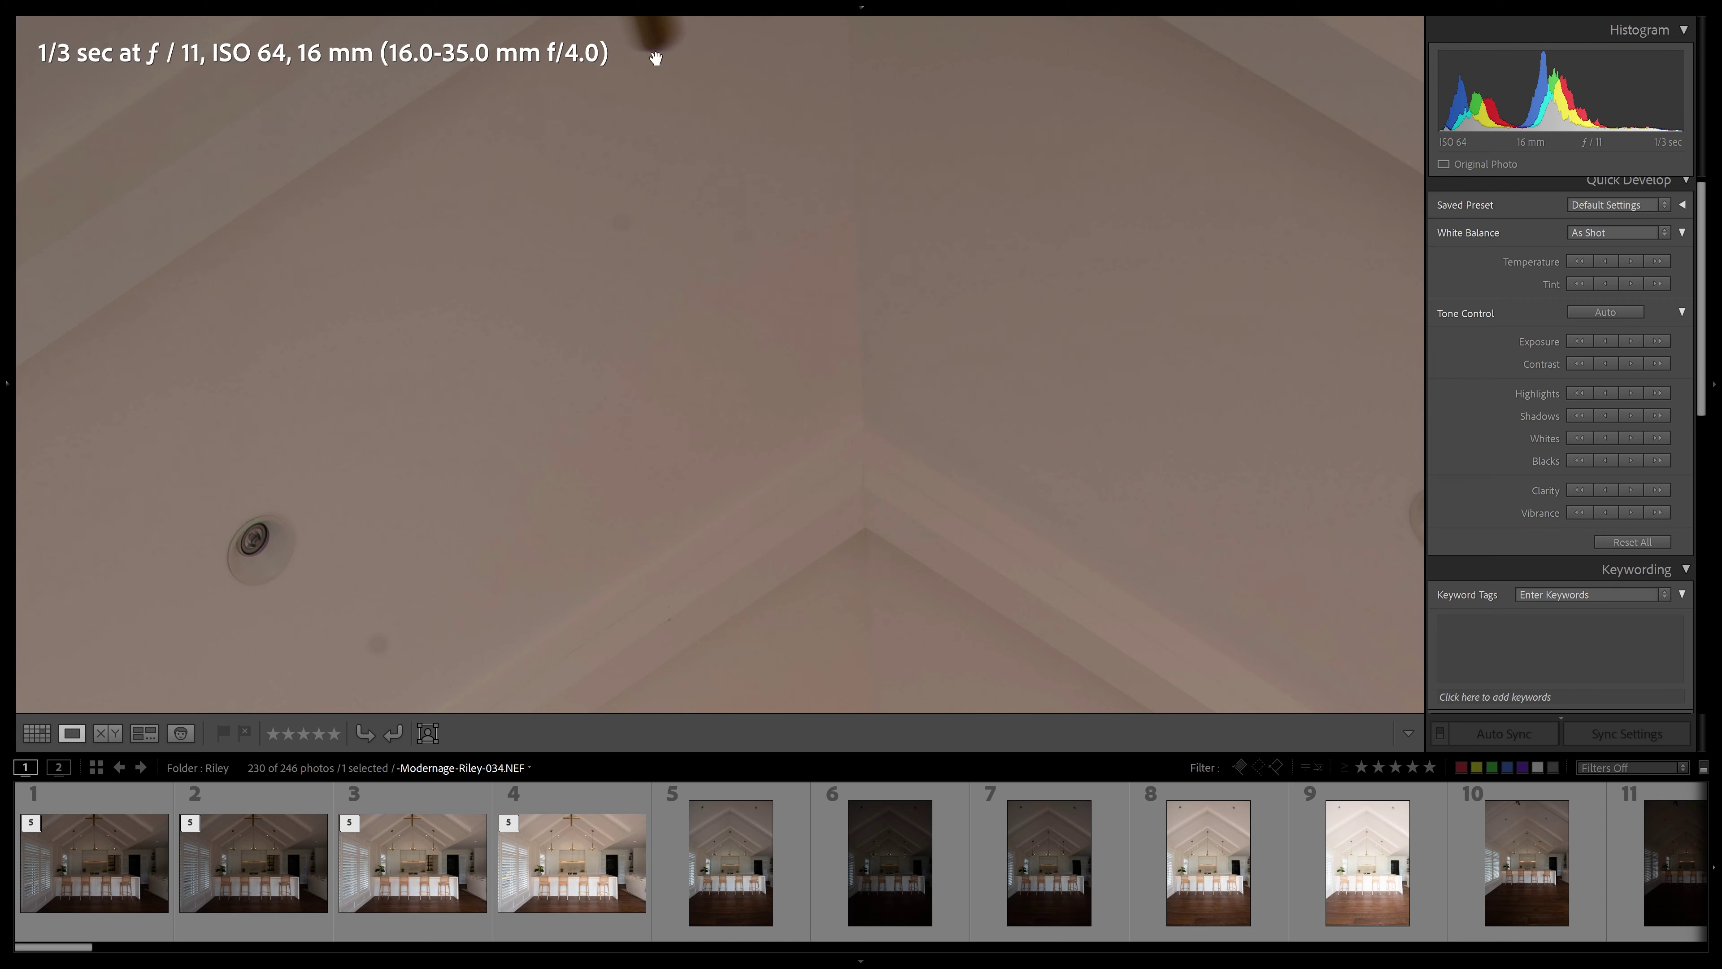
click(722, 112)
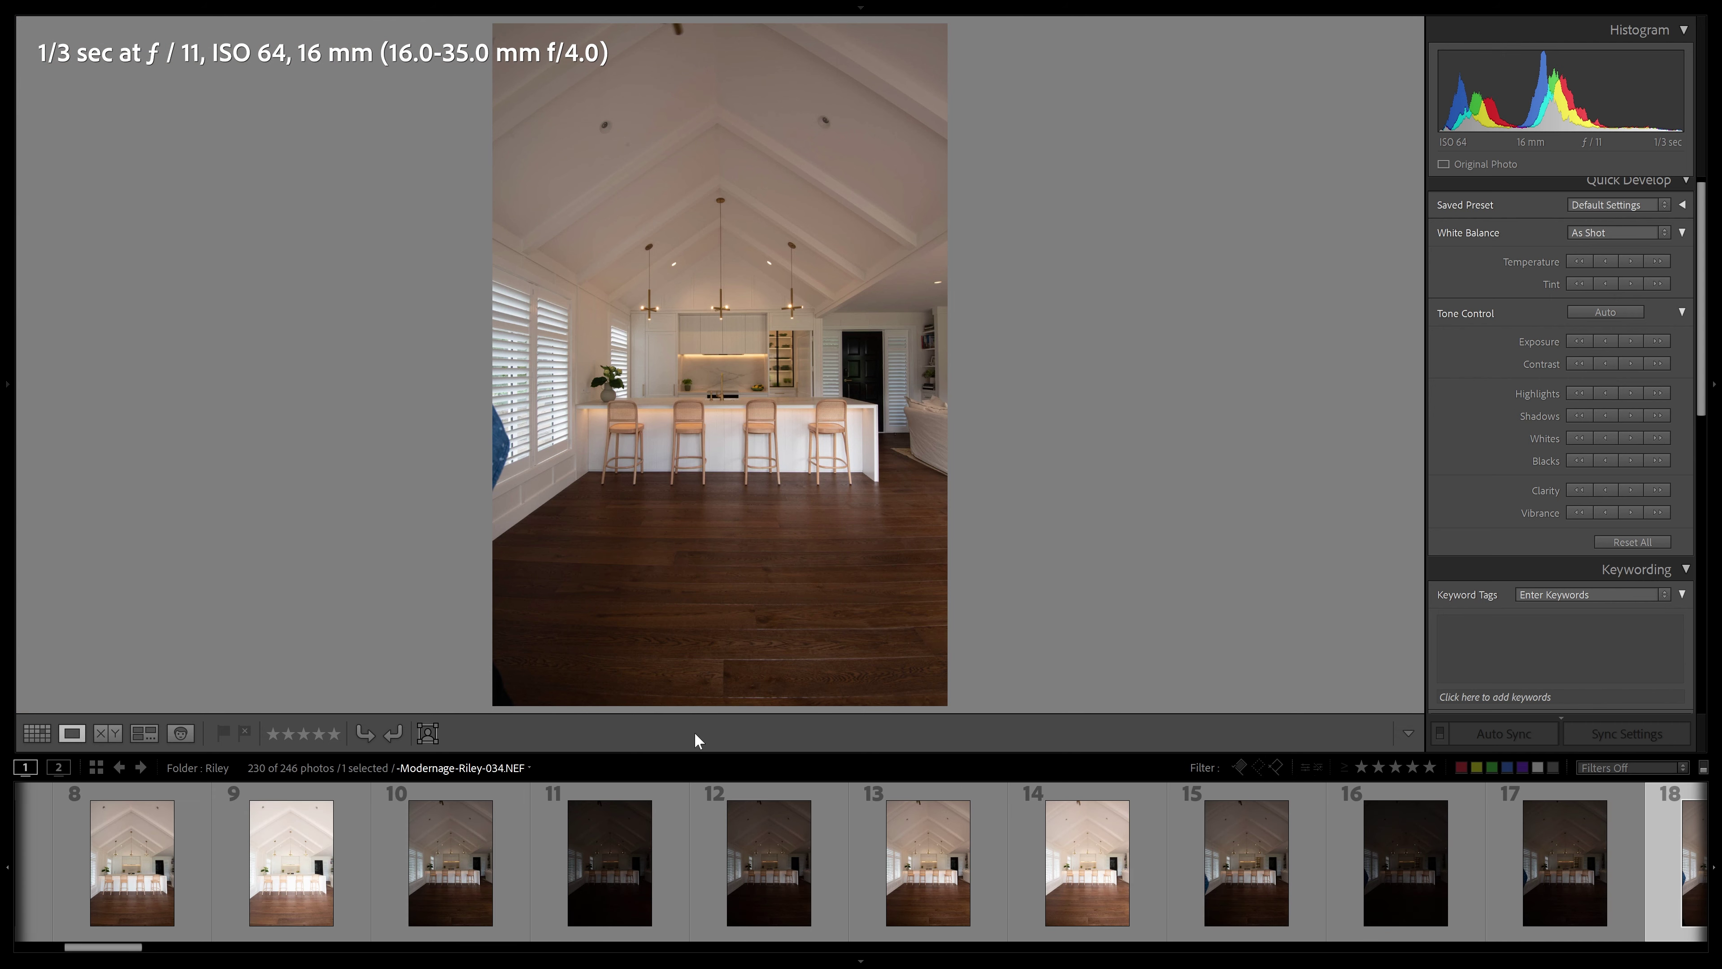
Return to the stack covered by photo 019 and inspect the view through its window shutters at close range.
scroll(698, 865, up, 5)
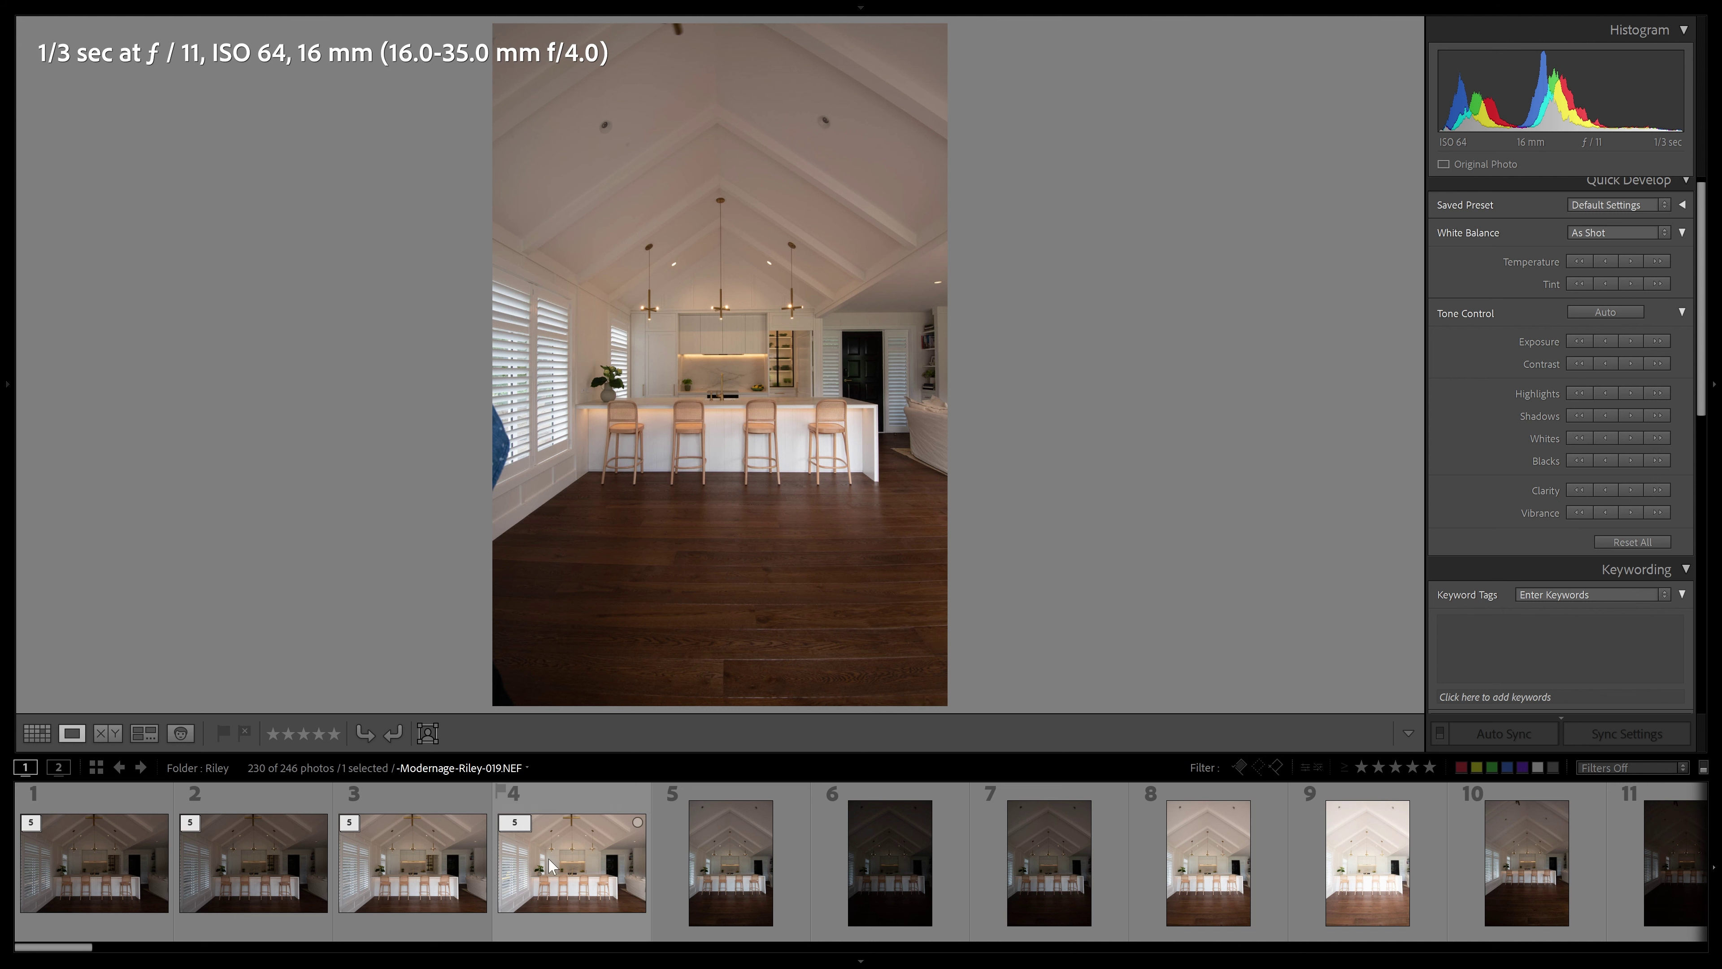
click(549, 875)
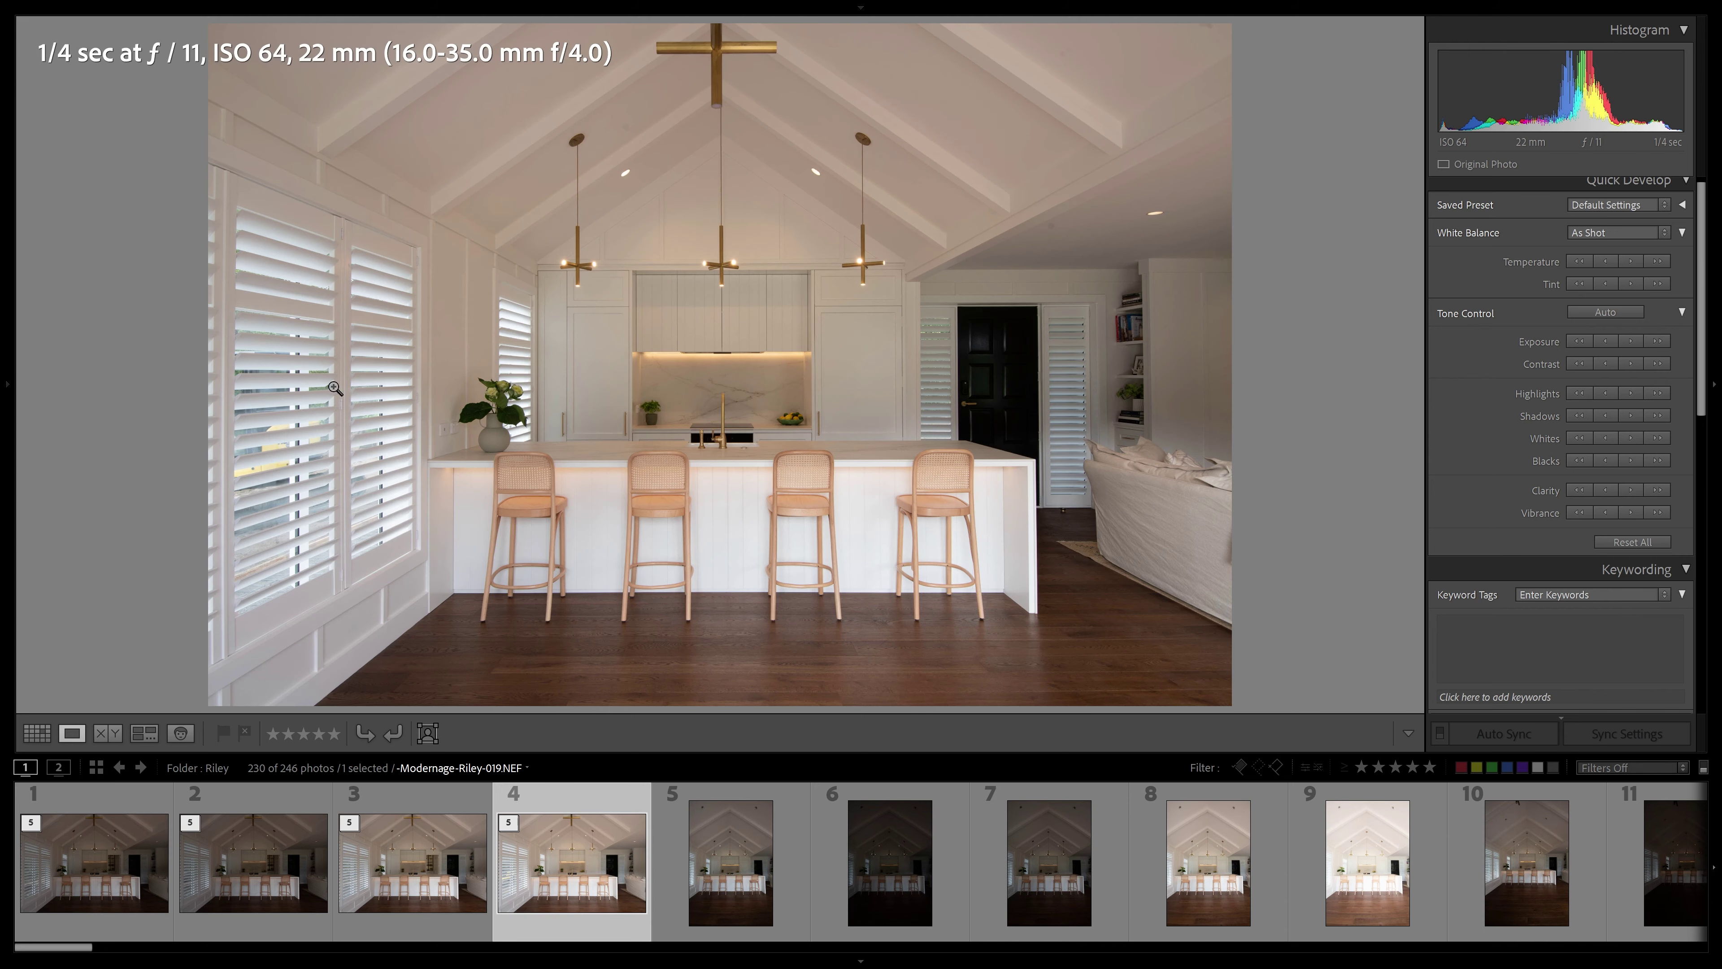
click(302, 426)
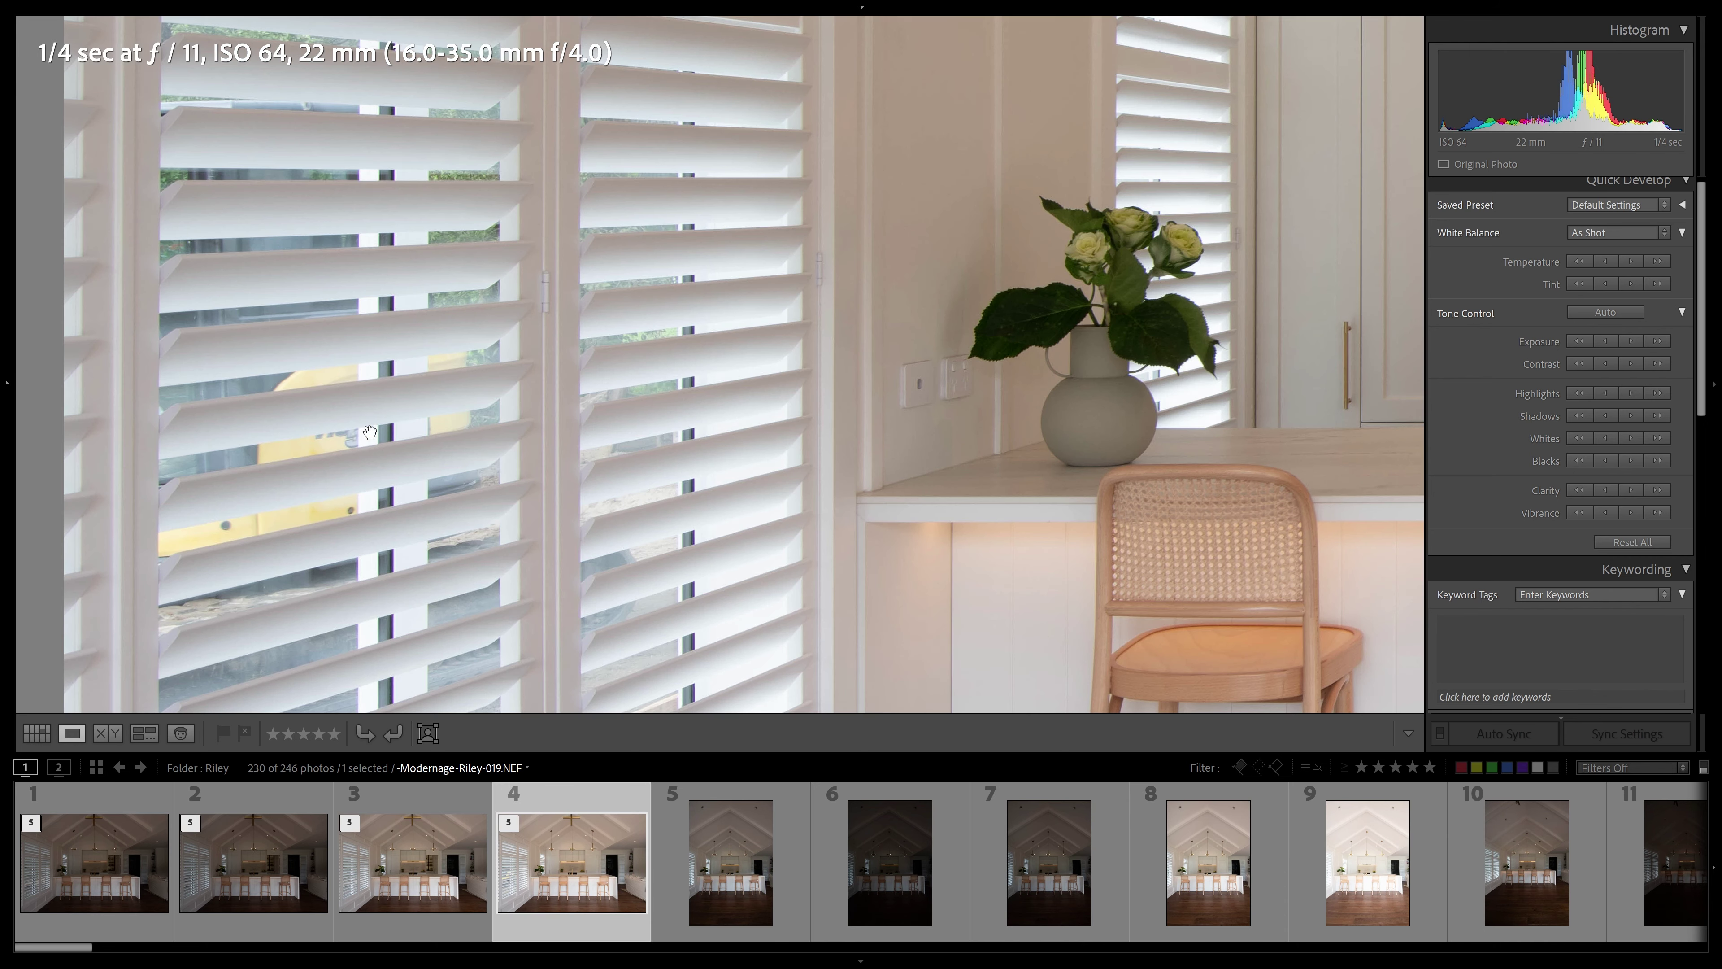
click(643, 434)
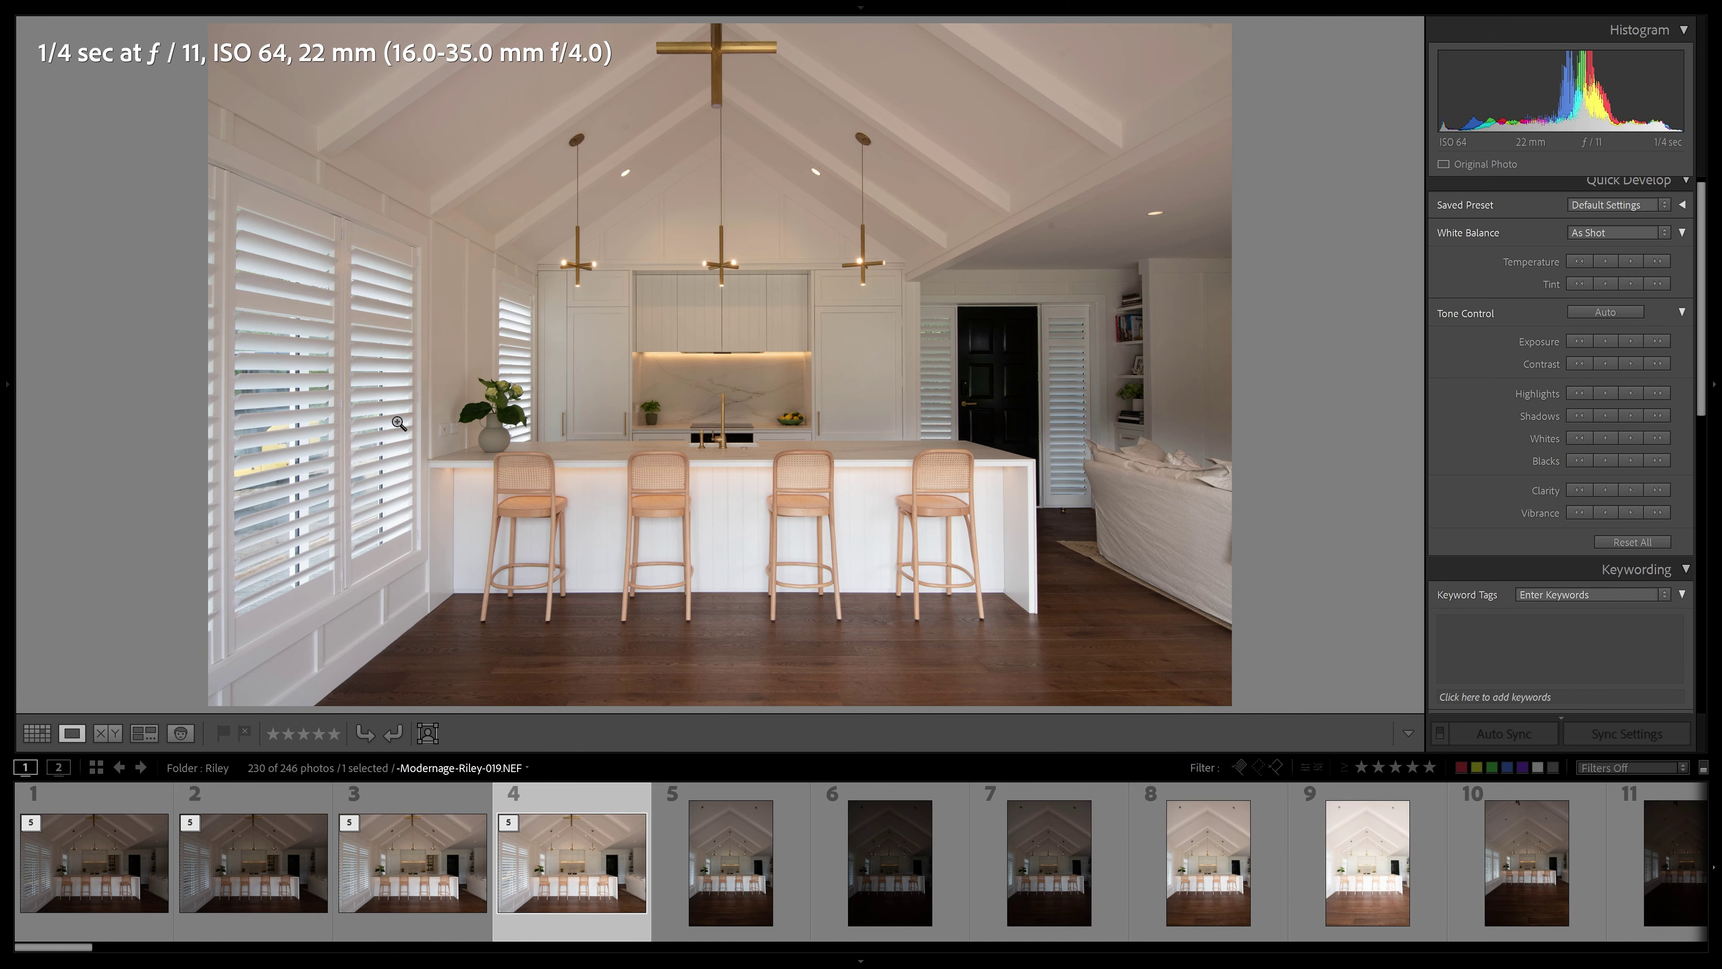
Compare the cover photos 011 and 019 of the third and fourth stacks, one after the other and in Survey view.
click(360, 828)
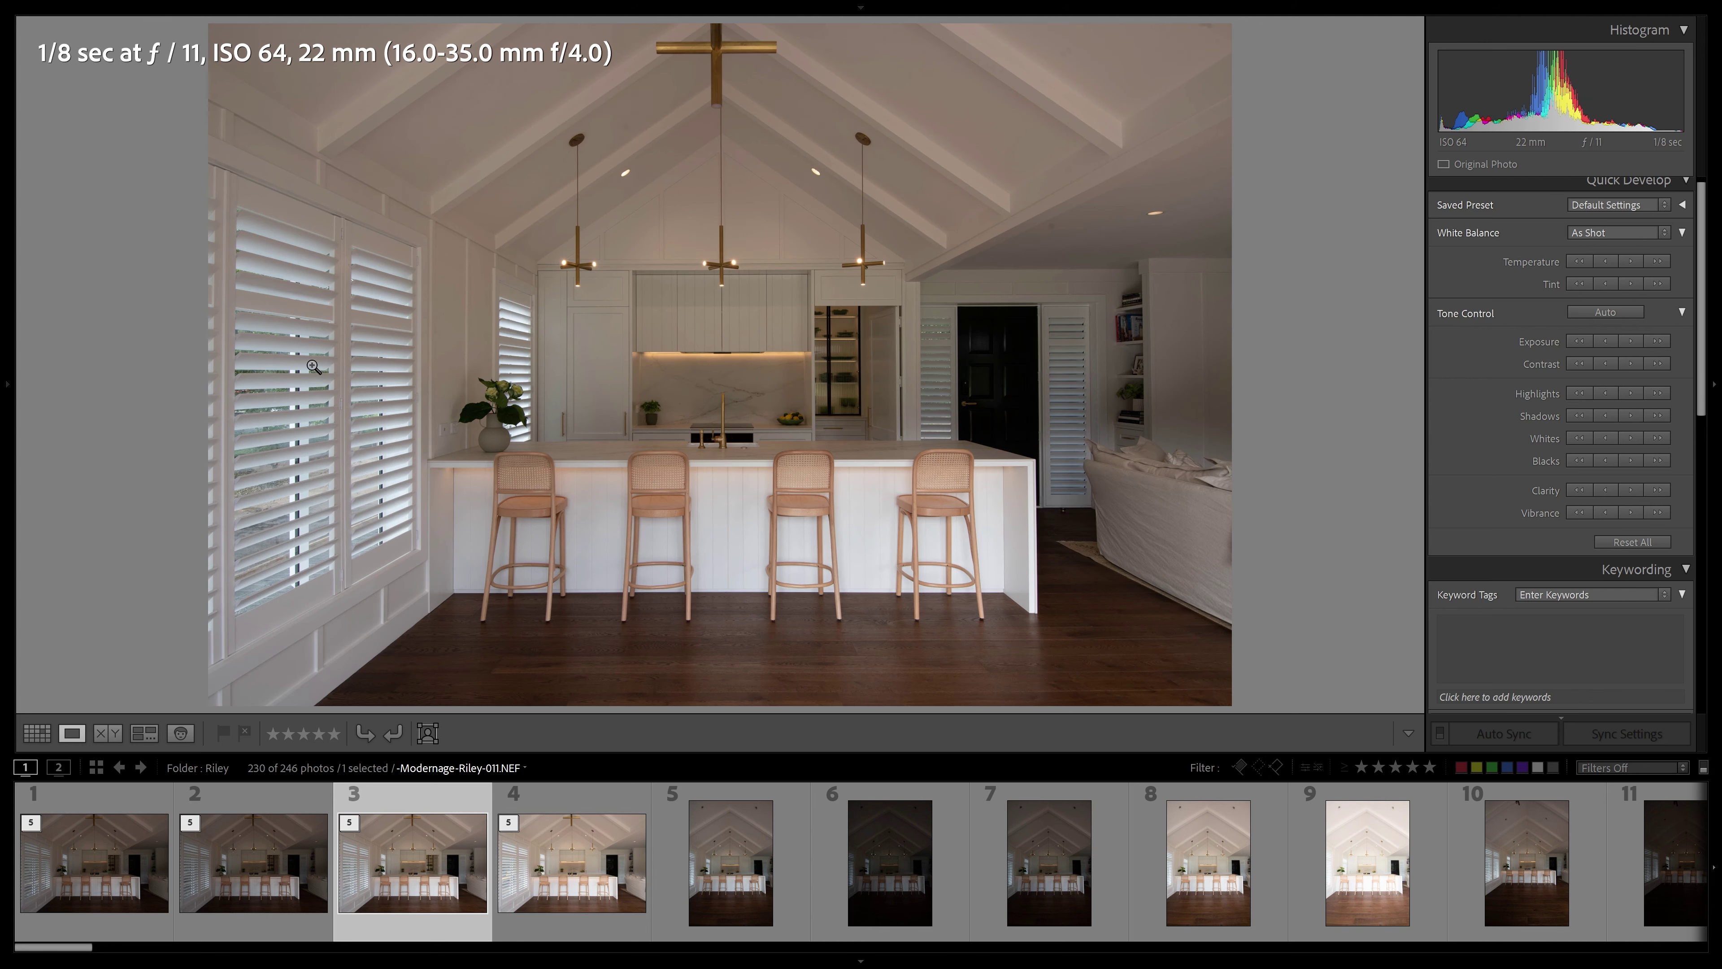
key(Right)
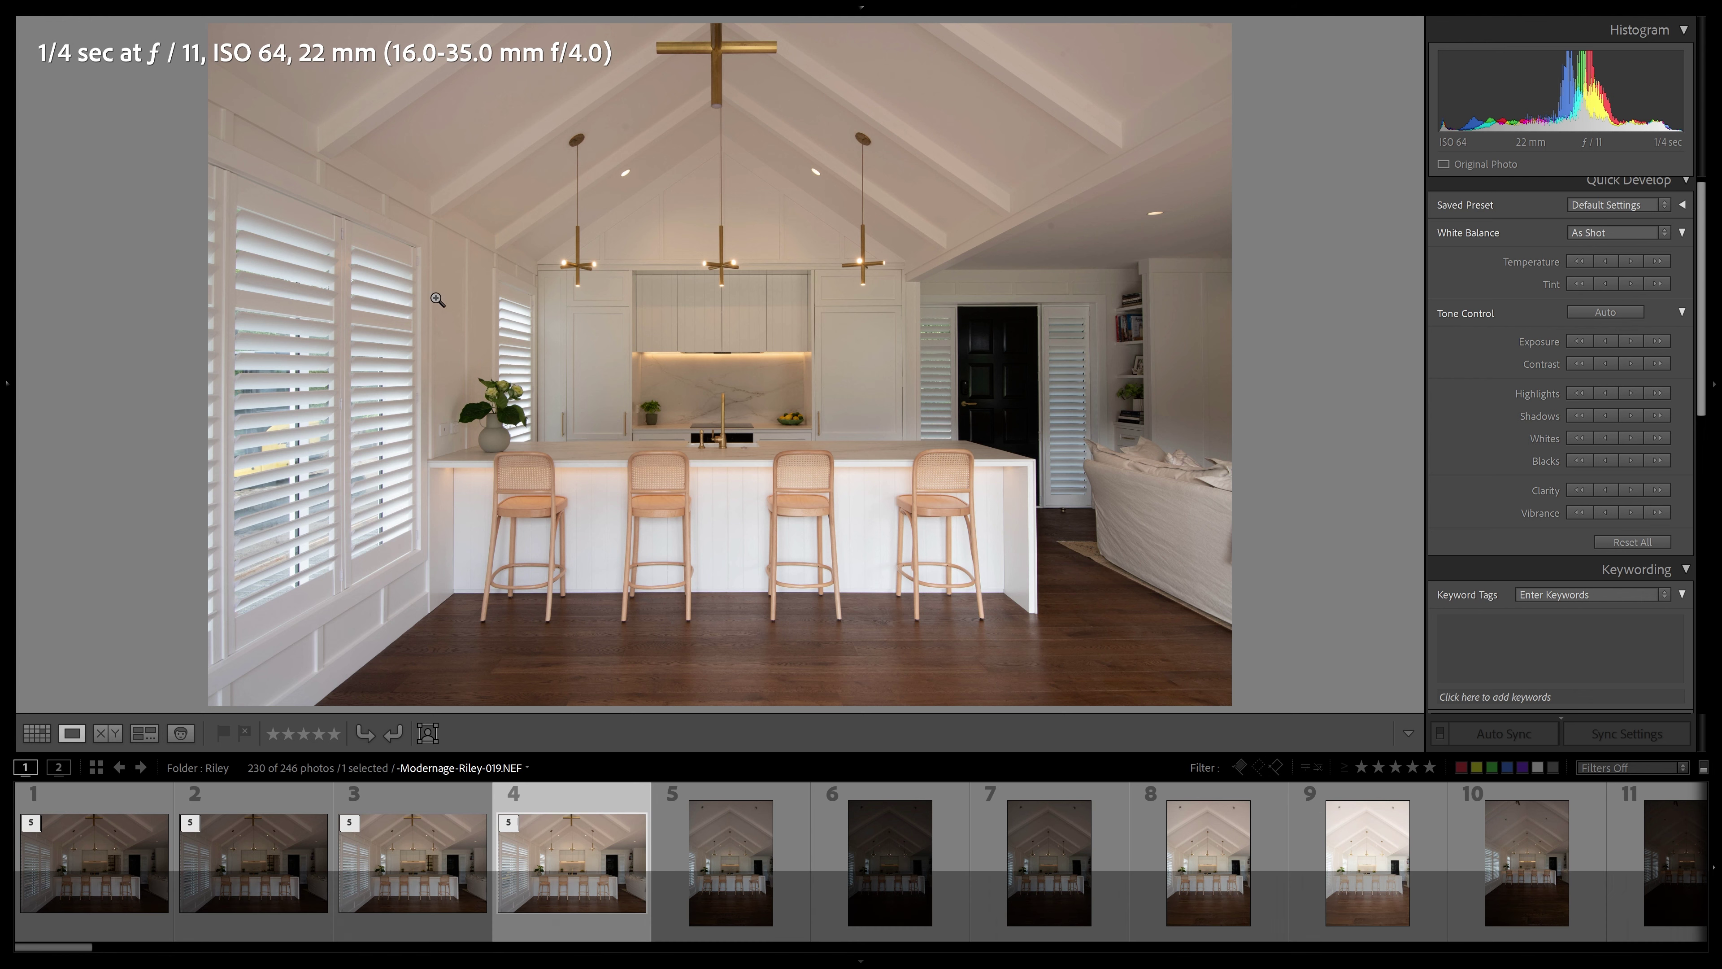
key(Left)
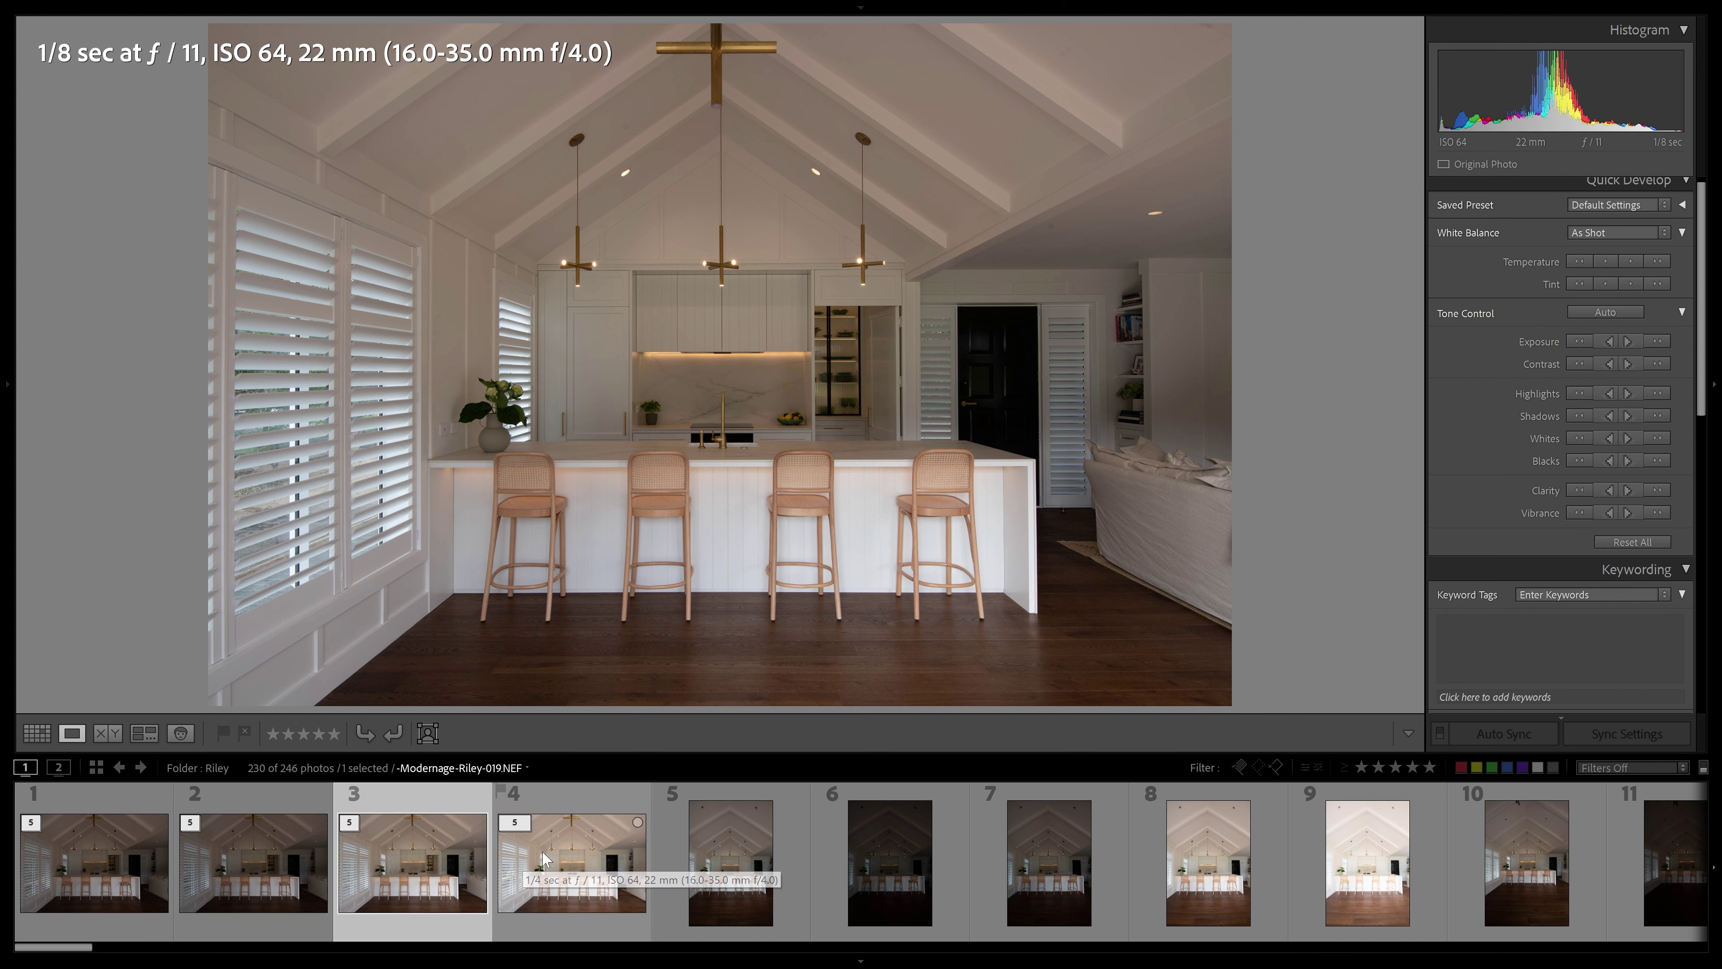
shift+click(522, 861)
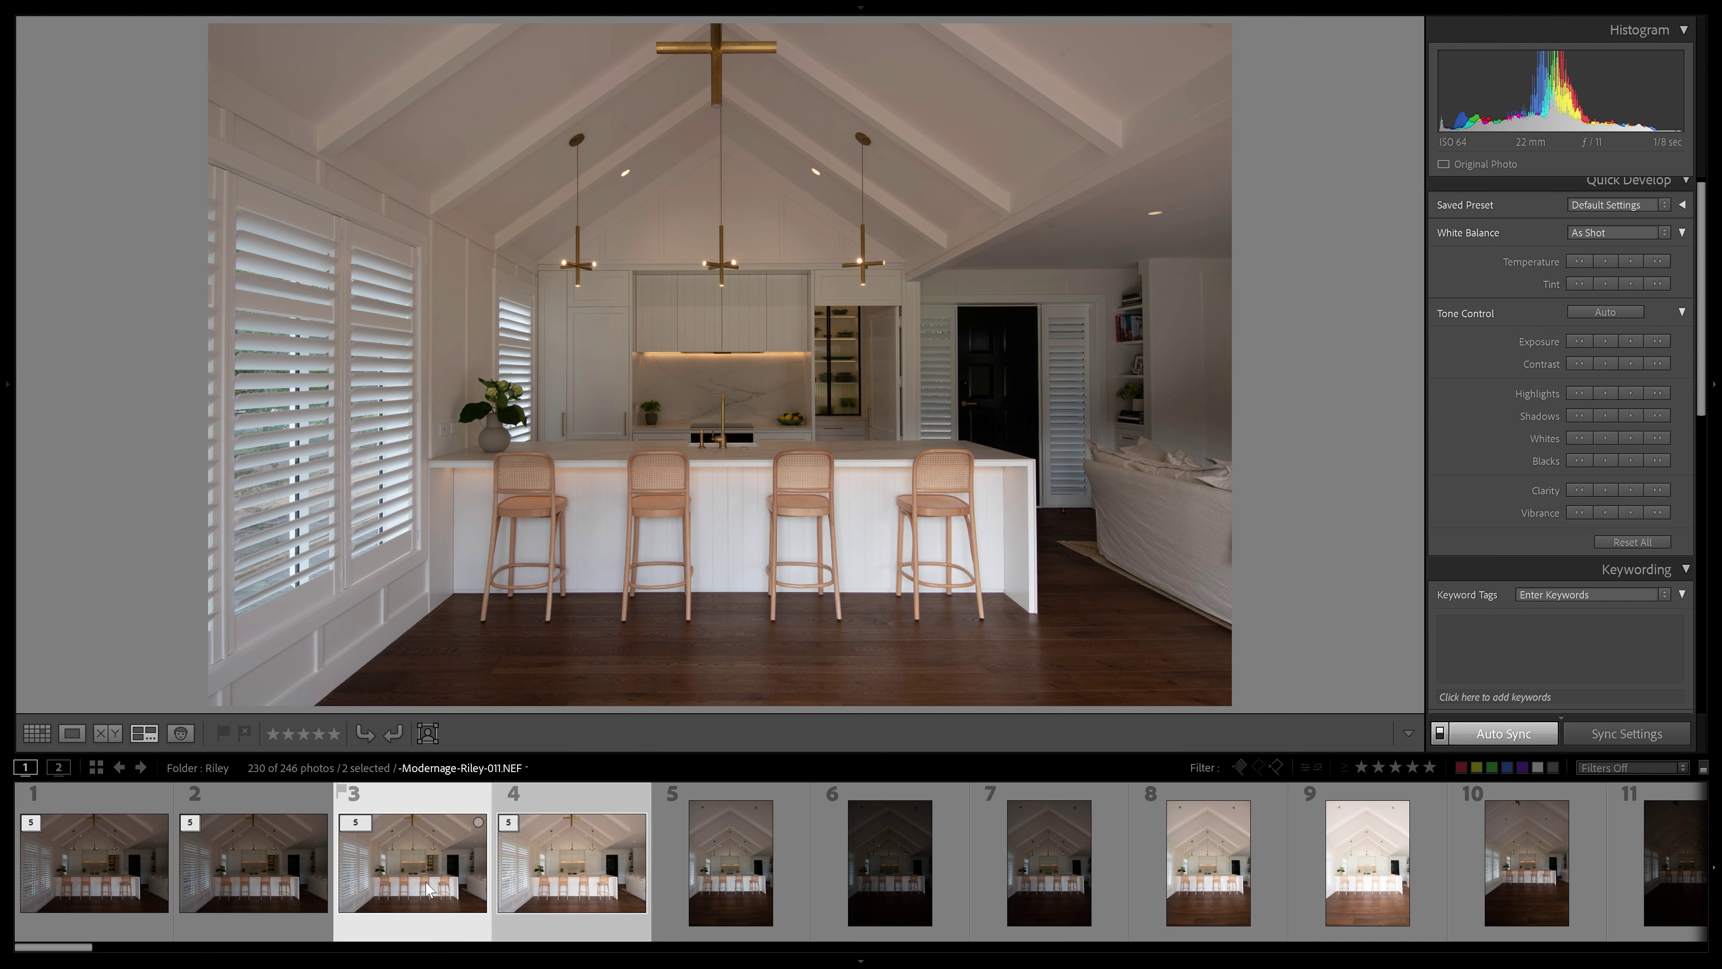
key(n)
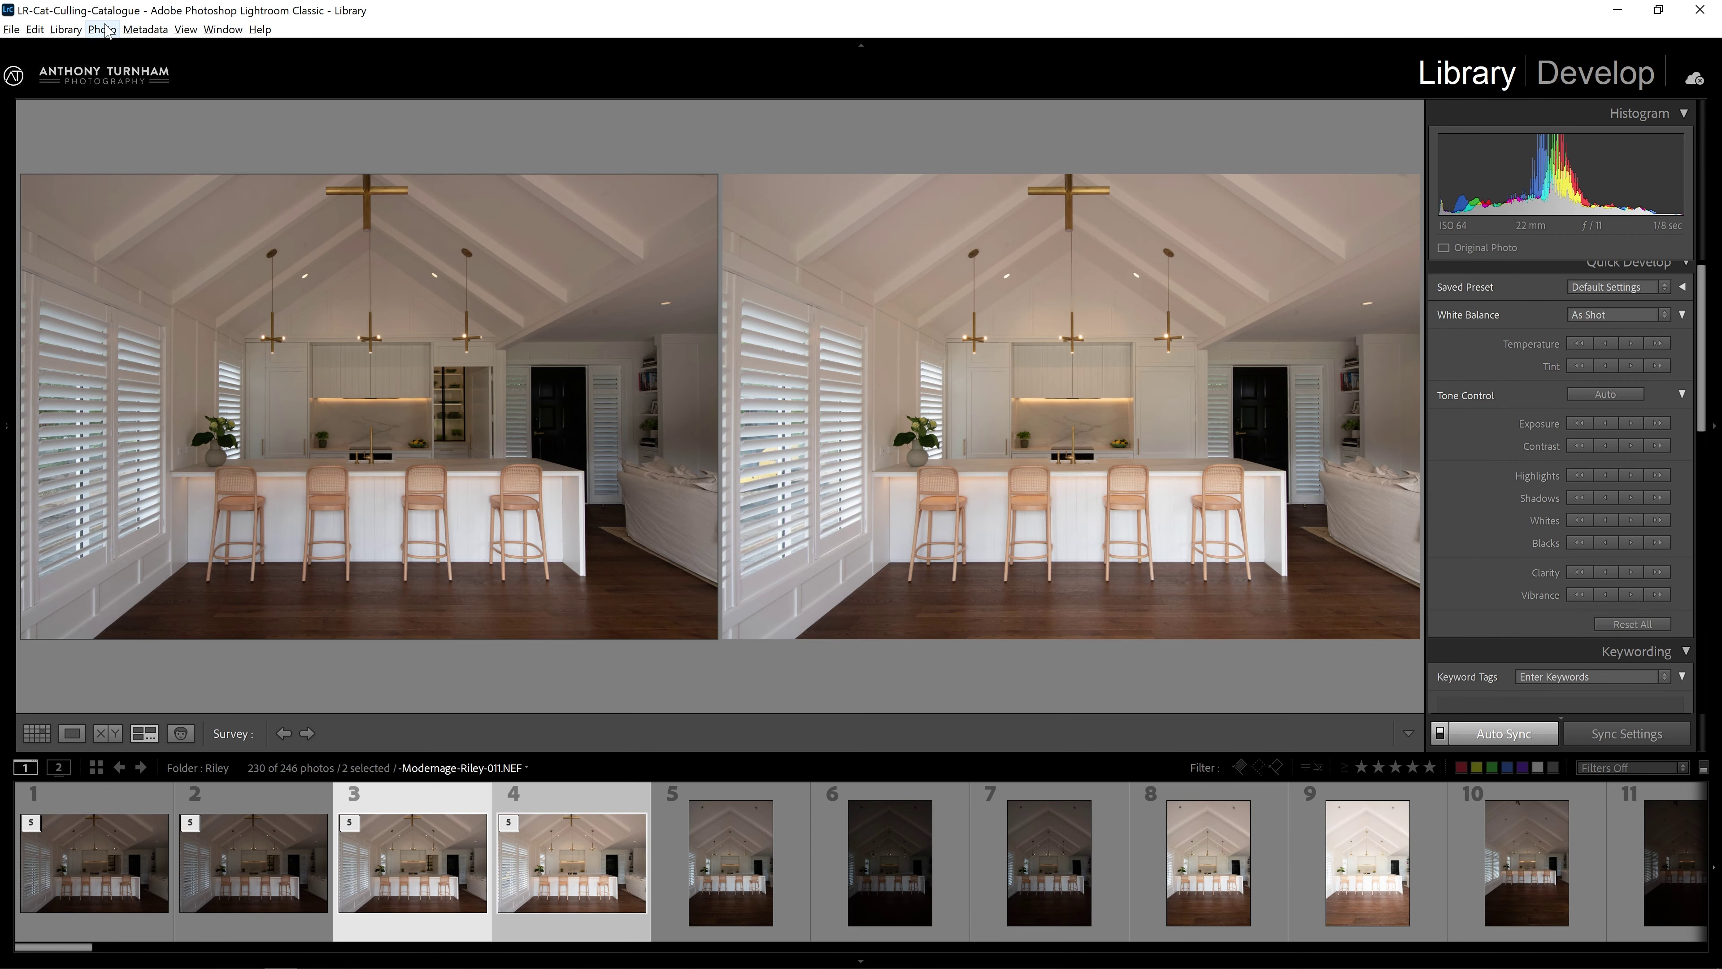
Auto-stack the Riley folder's photos by capture time, trying 0:00:00 and 0:00:32 before settling on 0:00:08 between stacks.
click(105, 30)
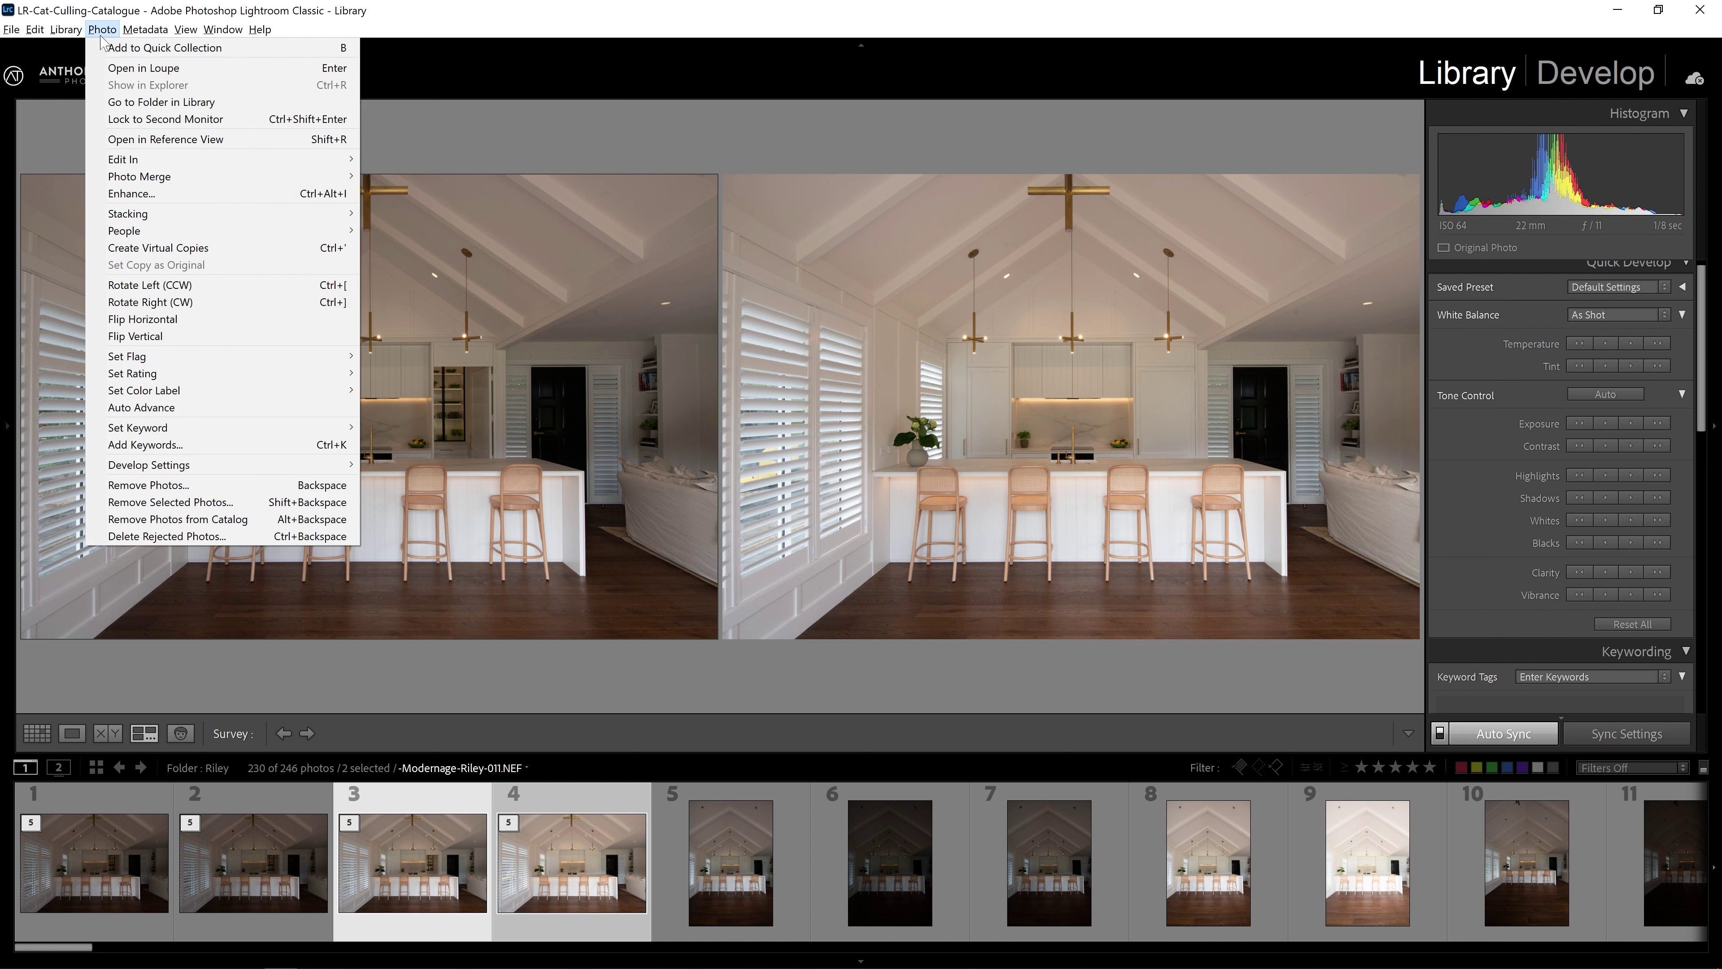
mouse_move(156, 214)
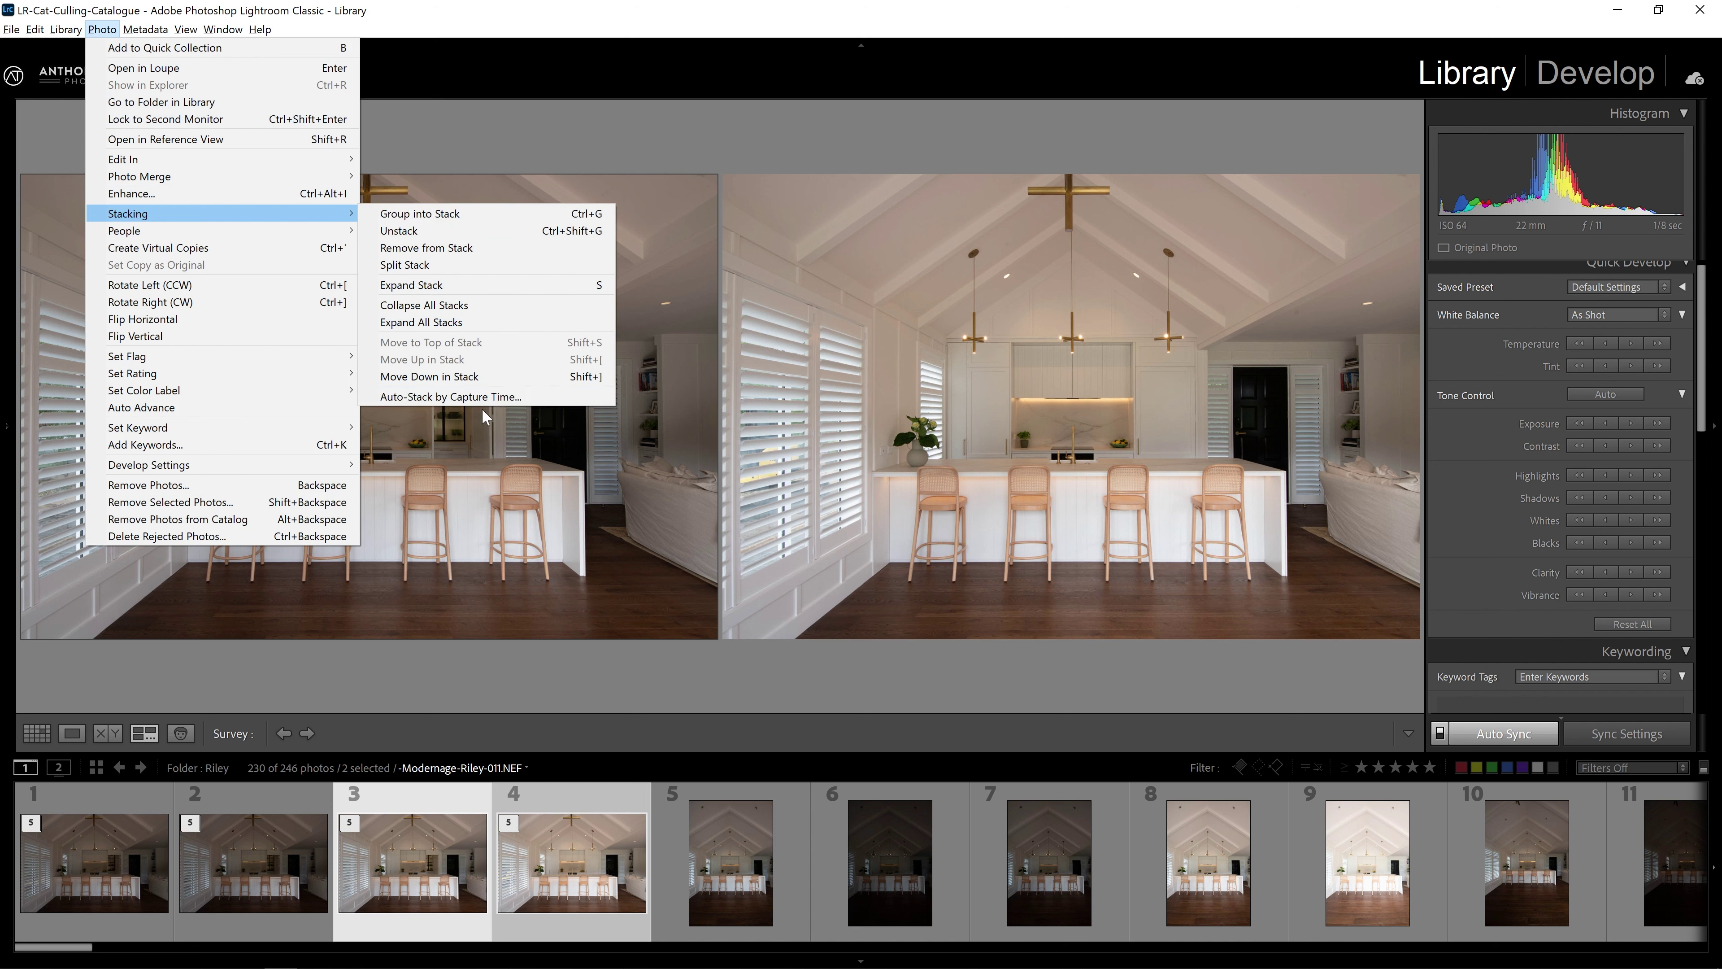
click(471, 400)
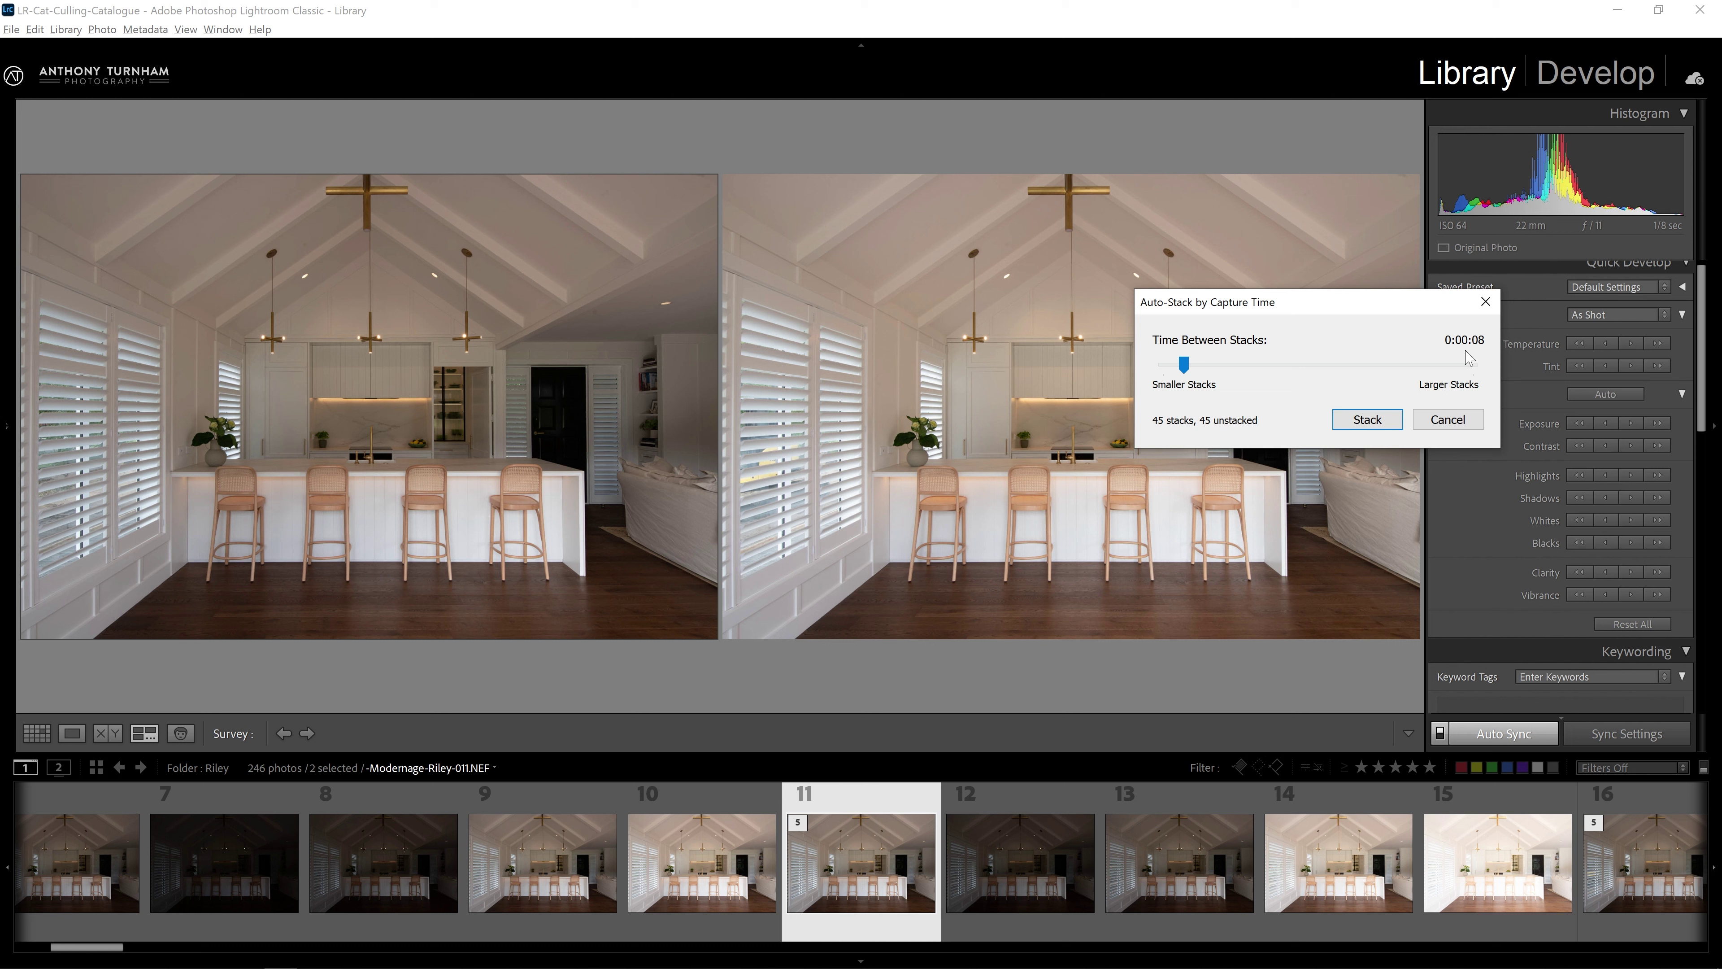
mouse_move(1184, 367)
mouse_down()
mouse_move(1521, 379)
mouse_move(1291, 384)
mouse_move(1212, 357)
mouse_move(1163, 365)
mouse_up()
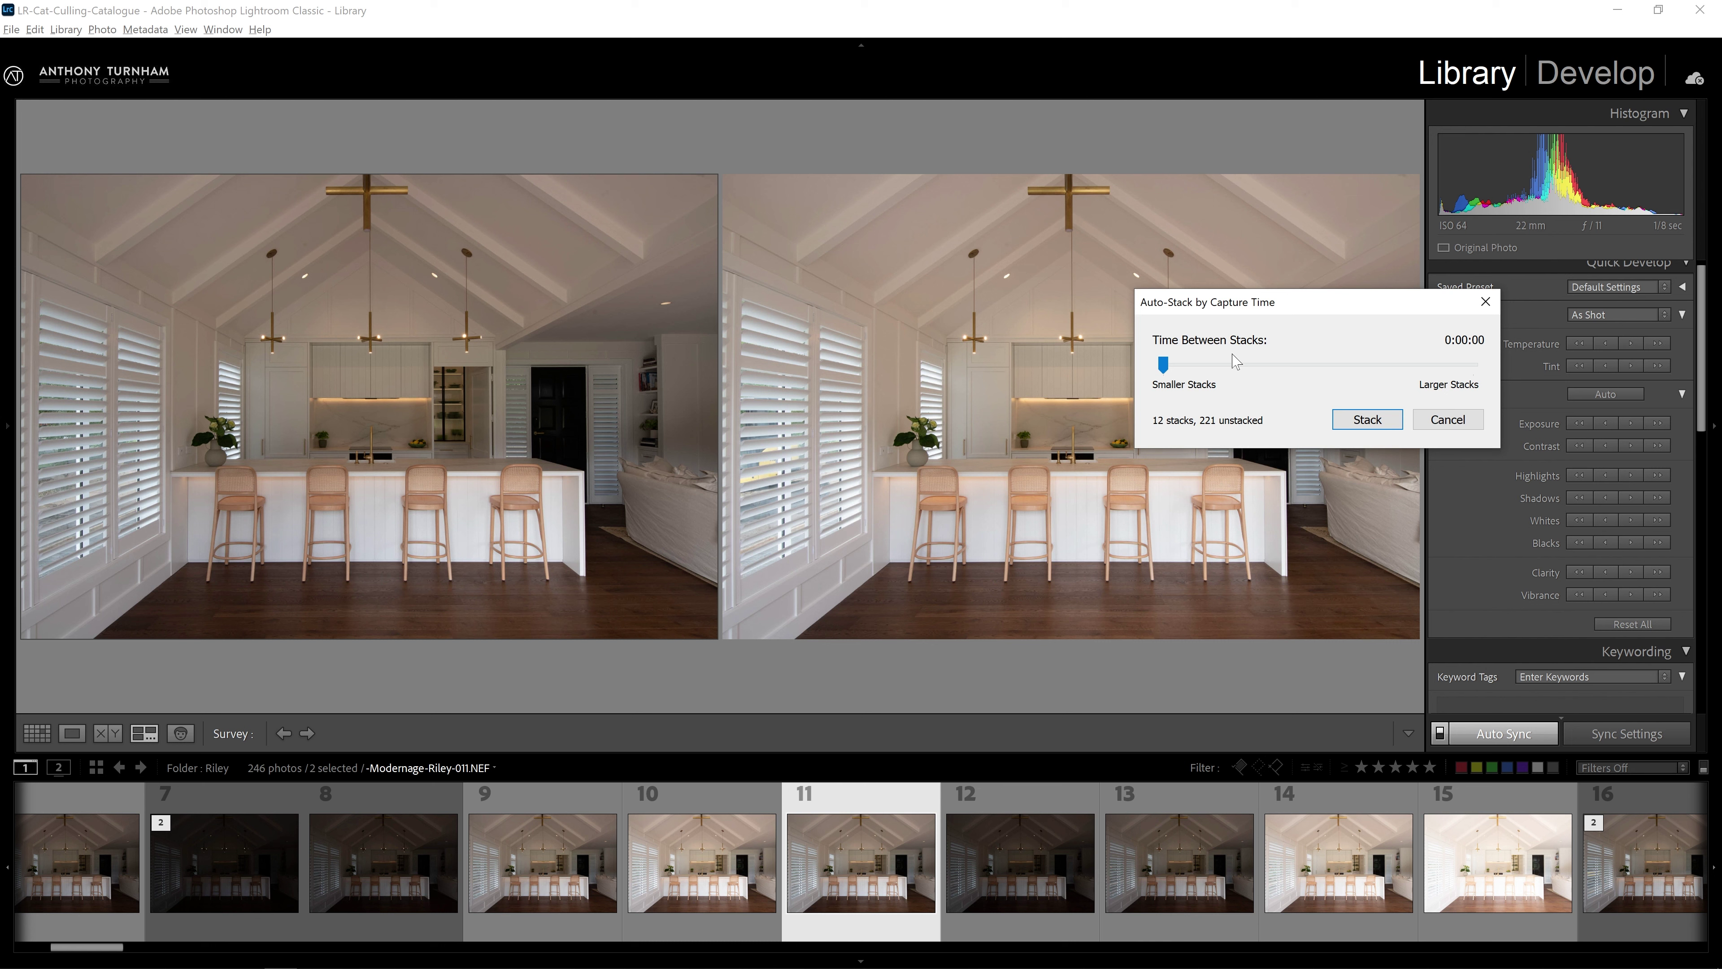
drag(1164, 365, 1247, 370)
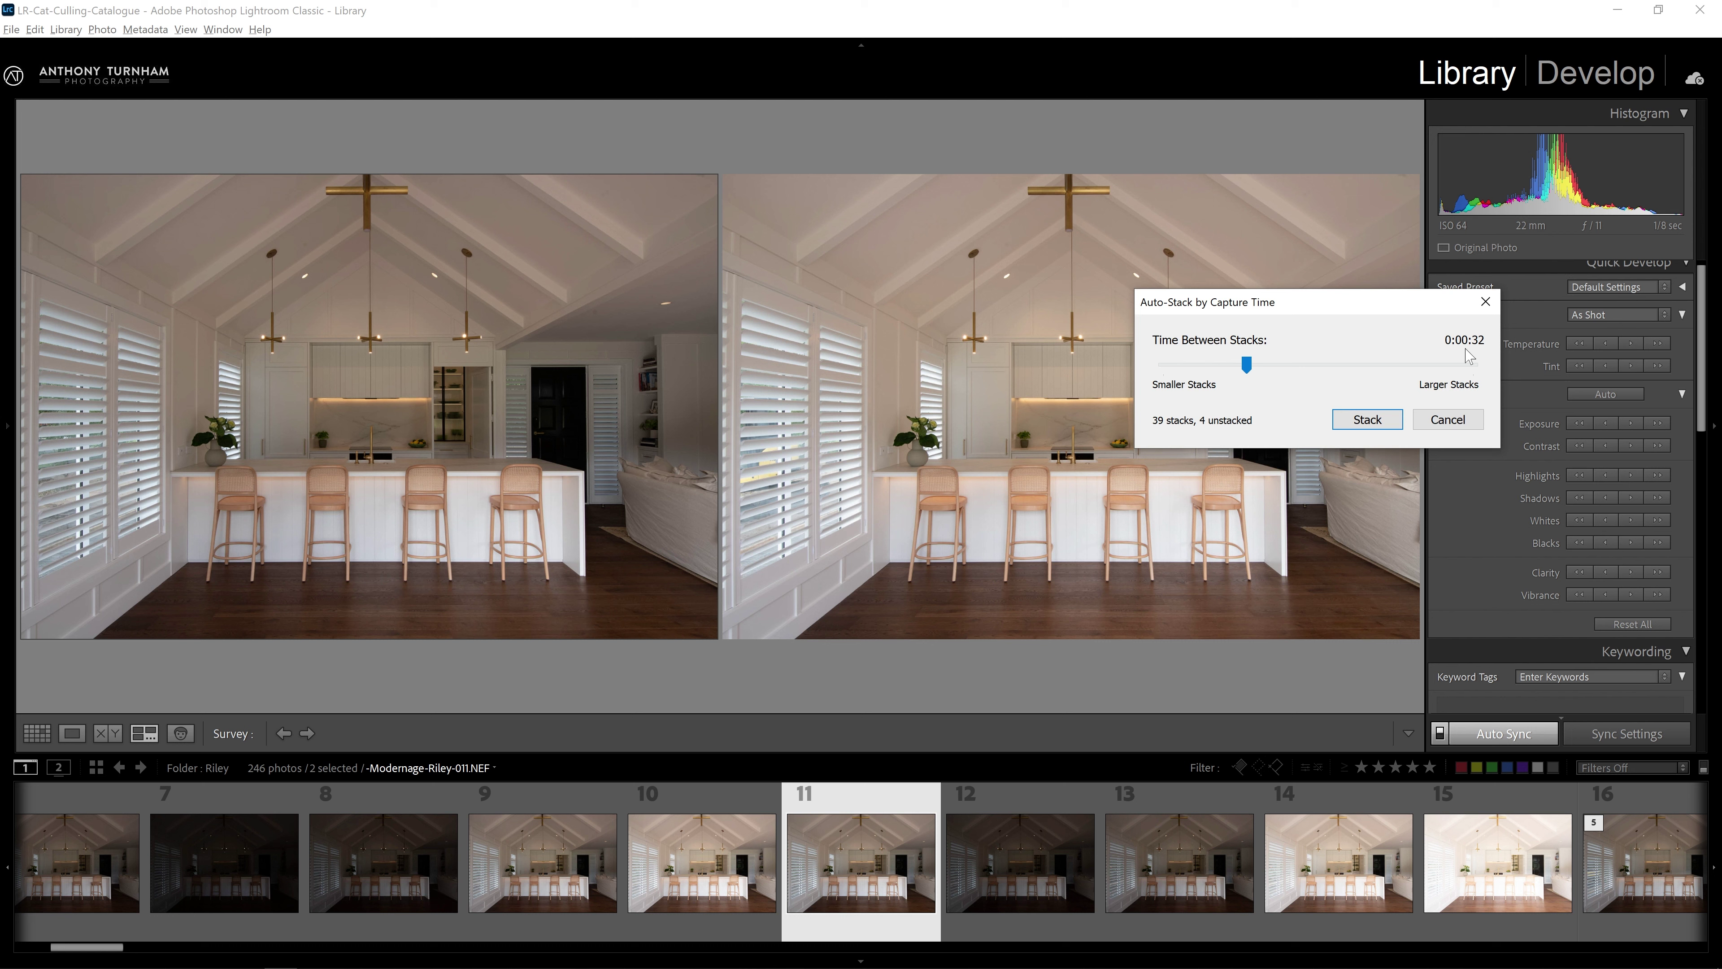
scroll(1424, 353, down, 3)
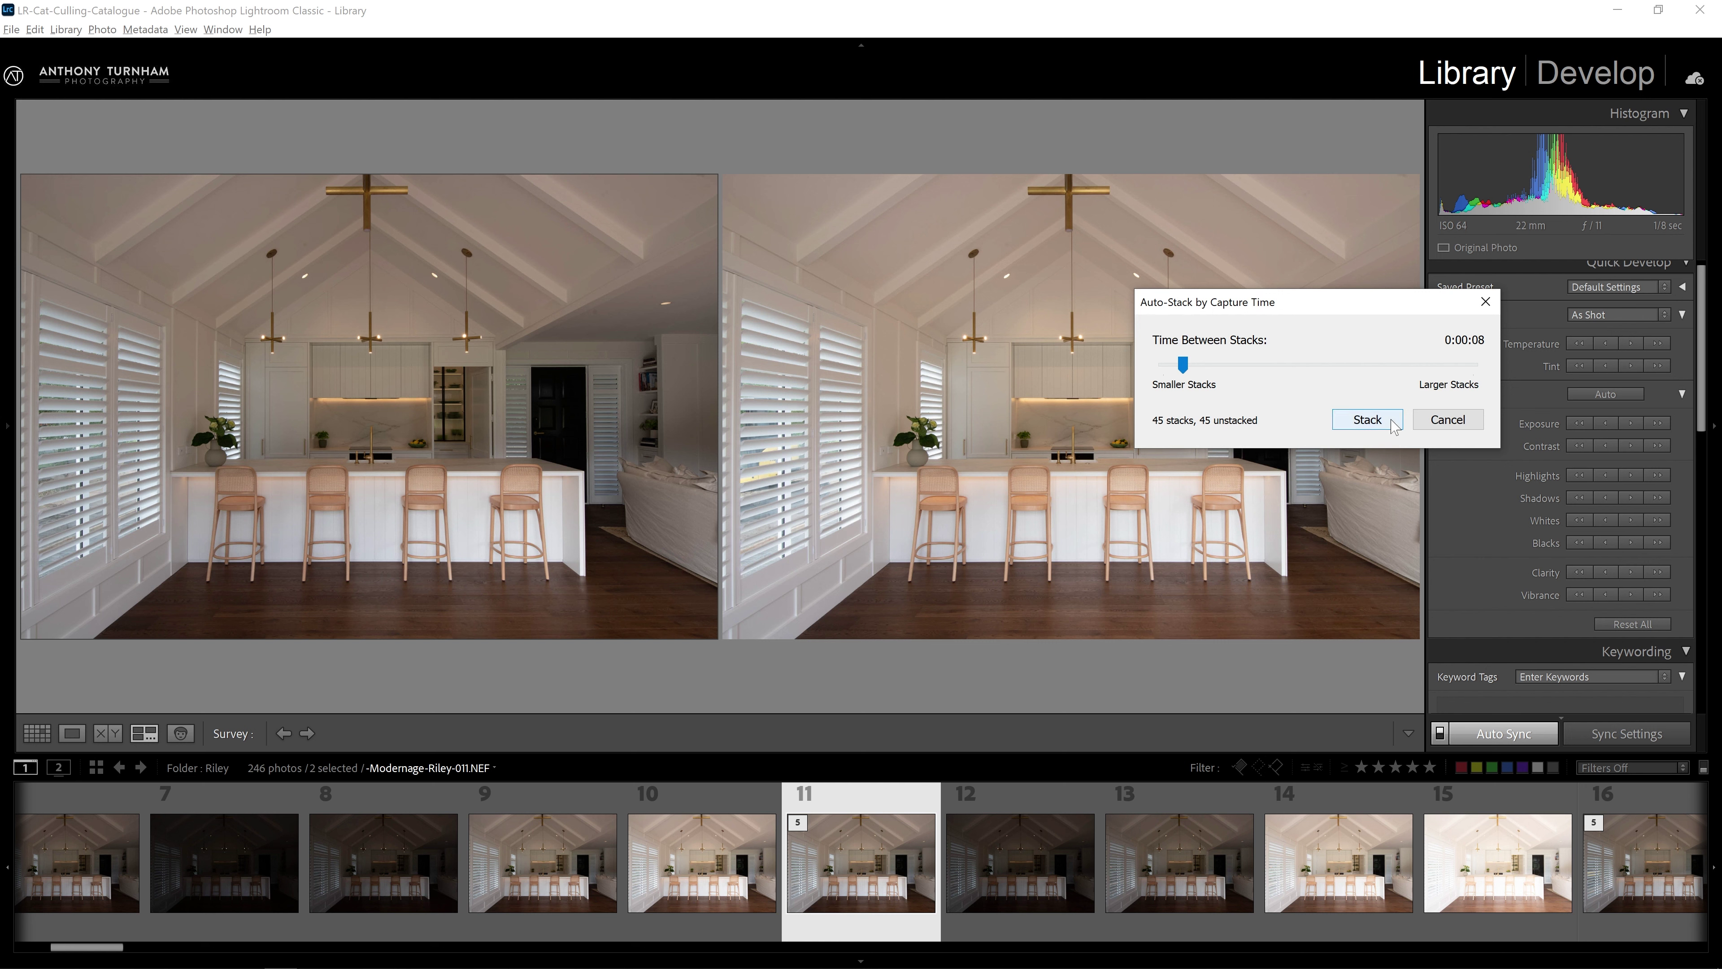
click(1366, 421)
Group the four loose 1/25 sec cabinet photos 066 to 069 into the stack covered by photo 061 and expand it.
key(g)
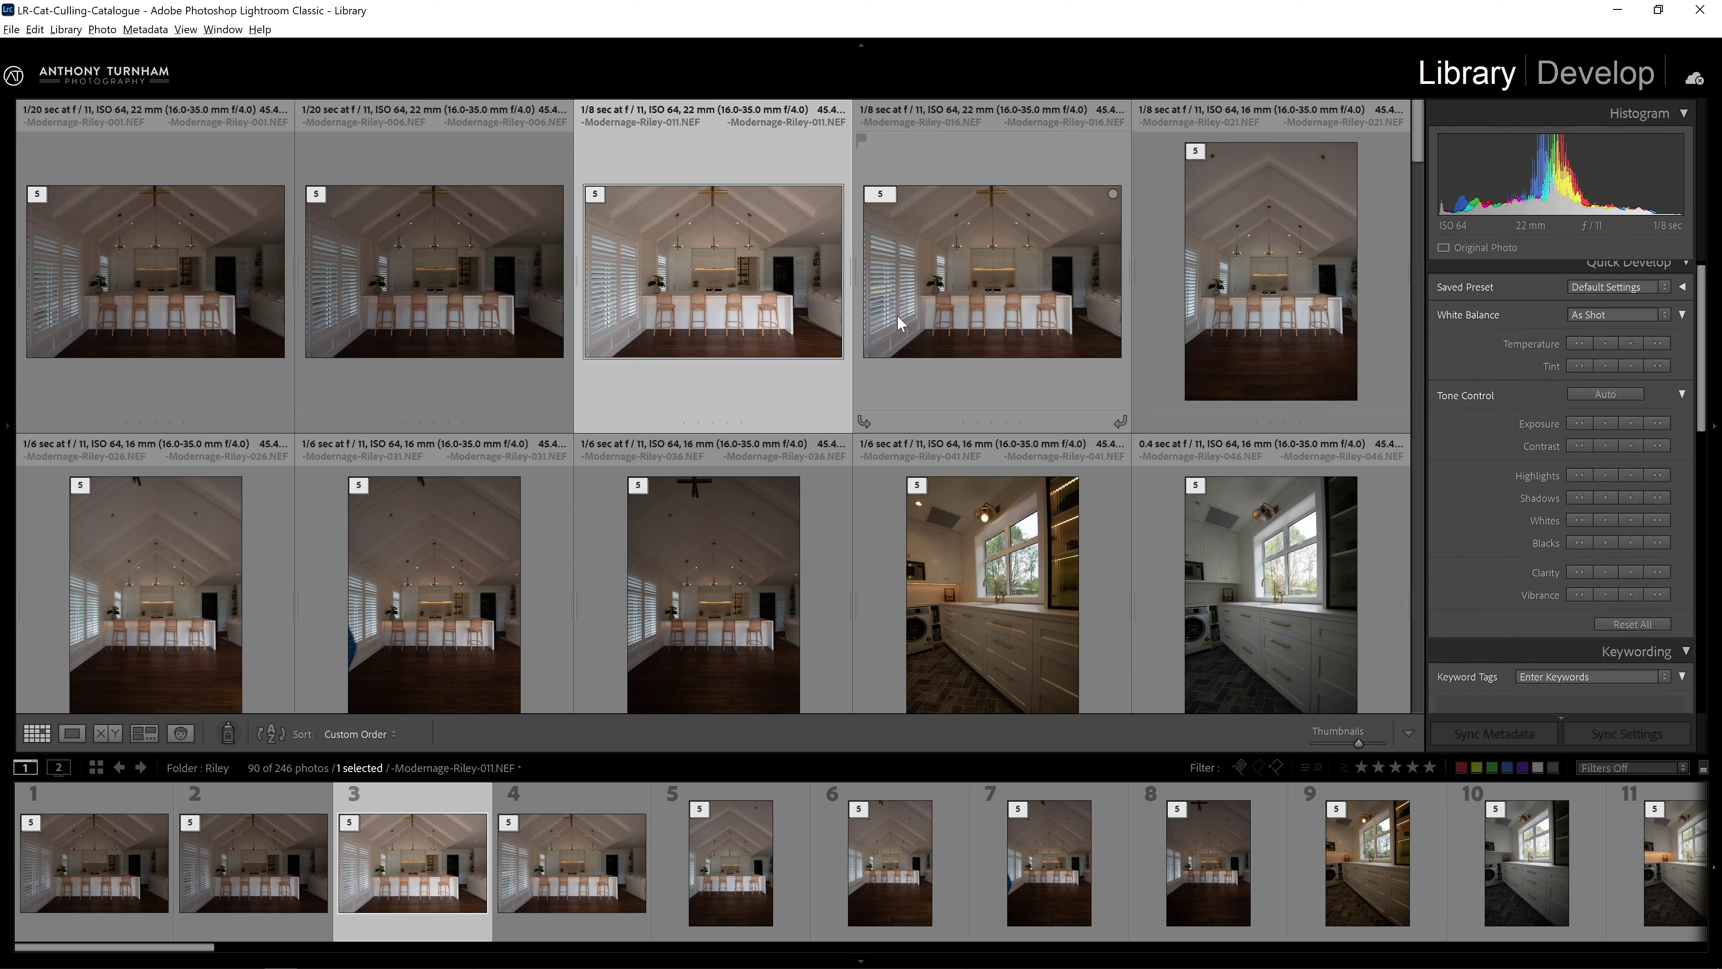
drag(1424, 139, 1441, 189)
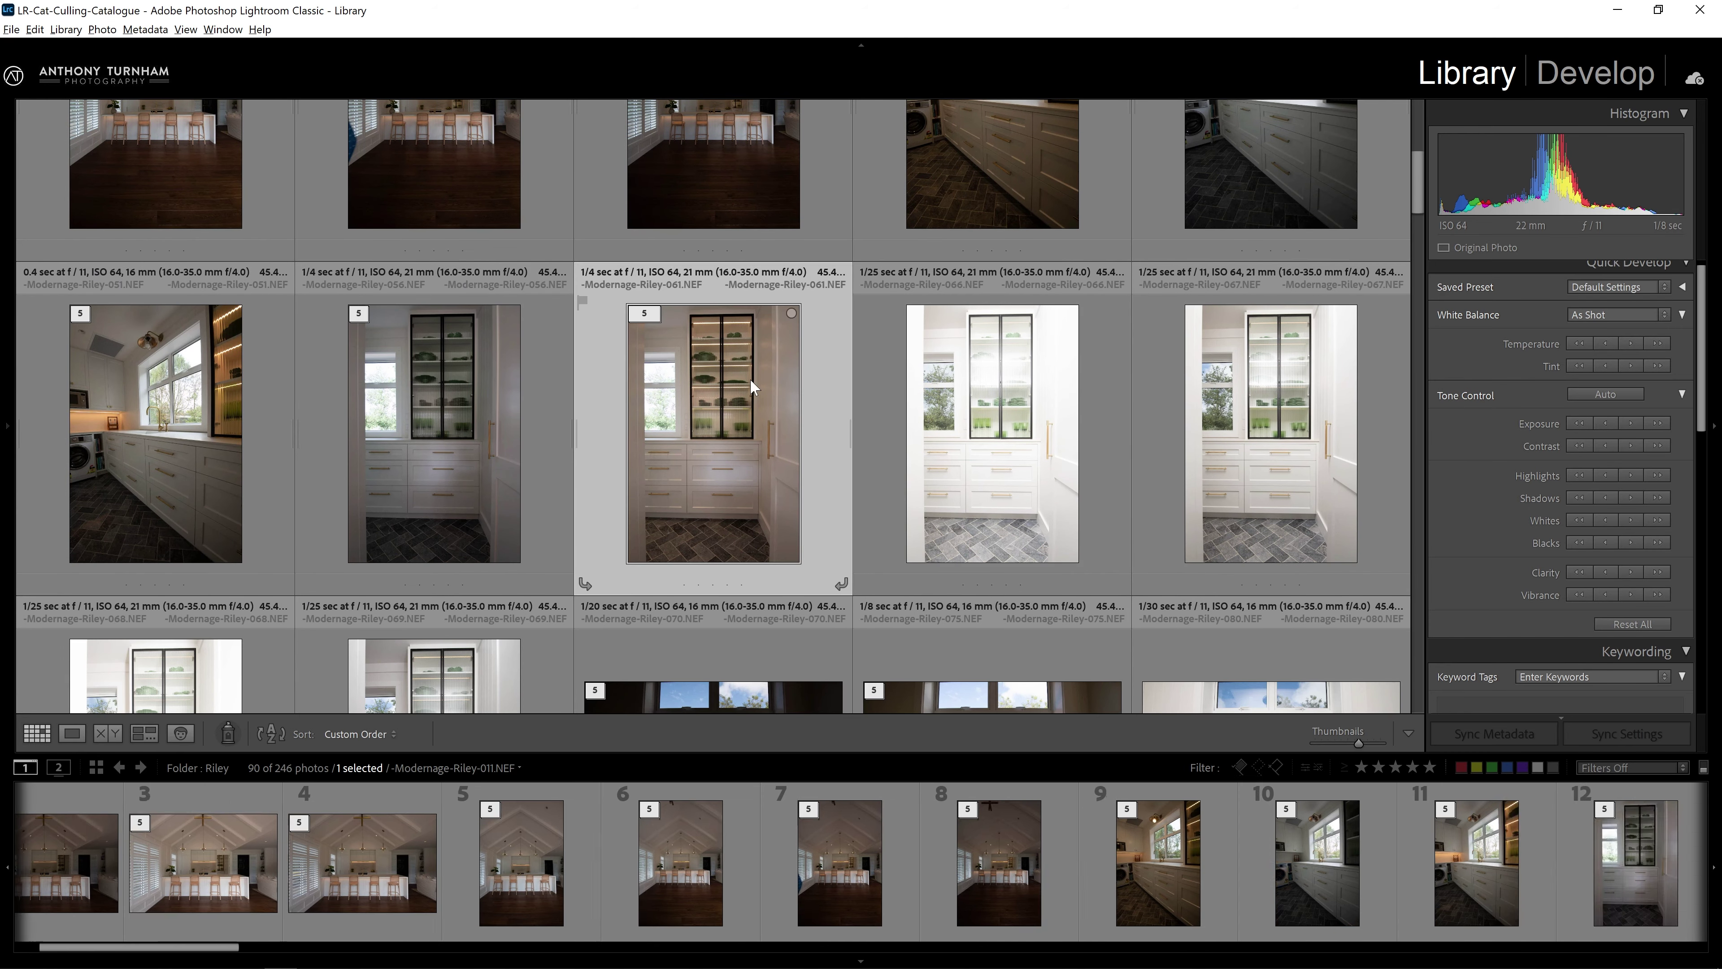
double_click(750, 379)
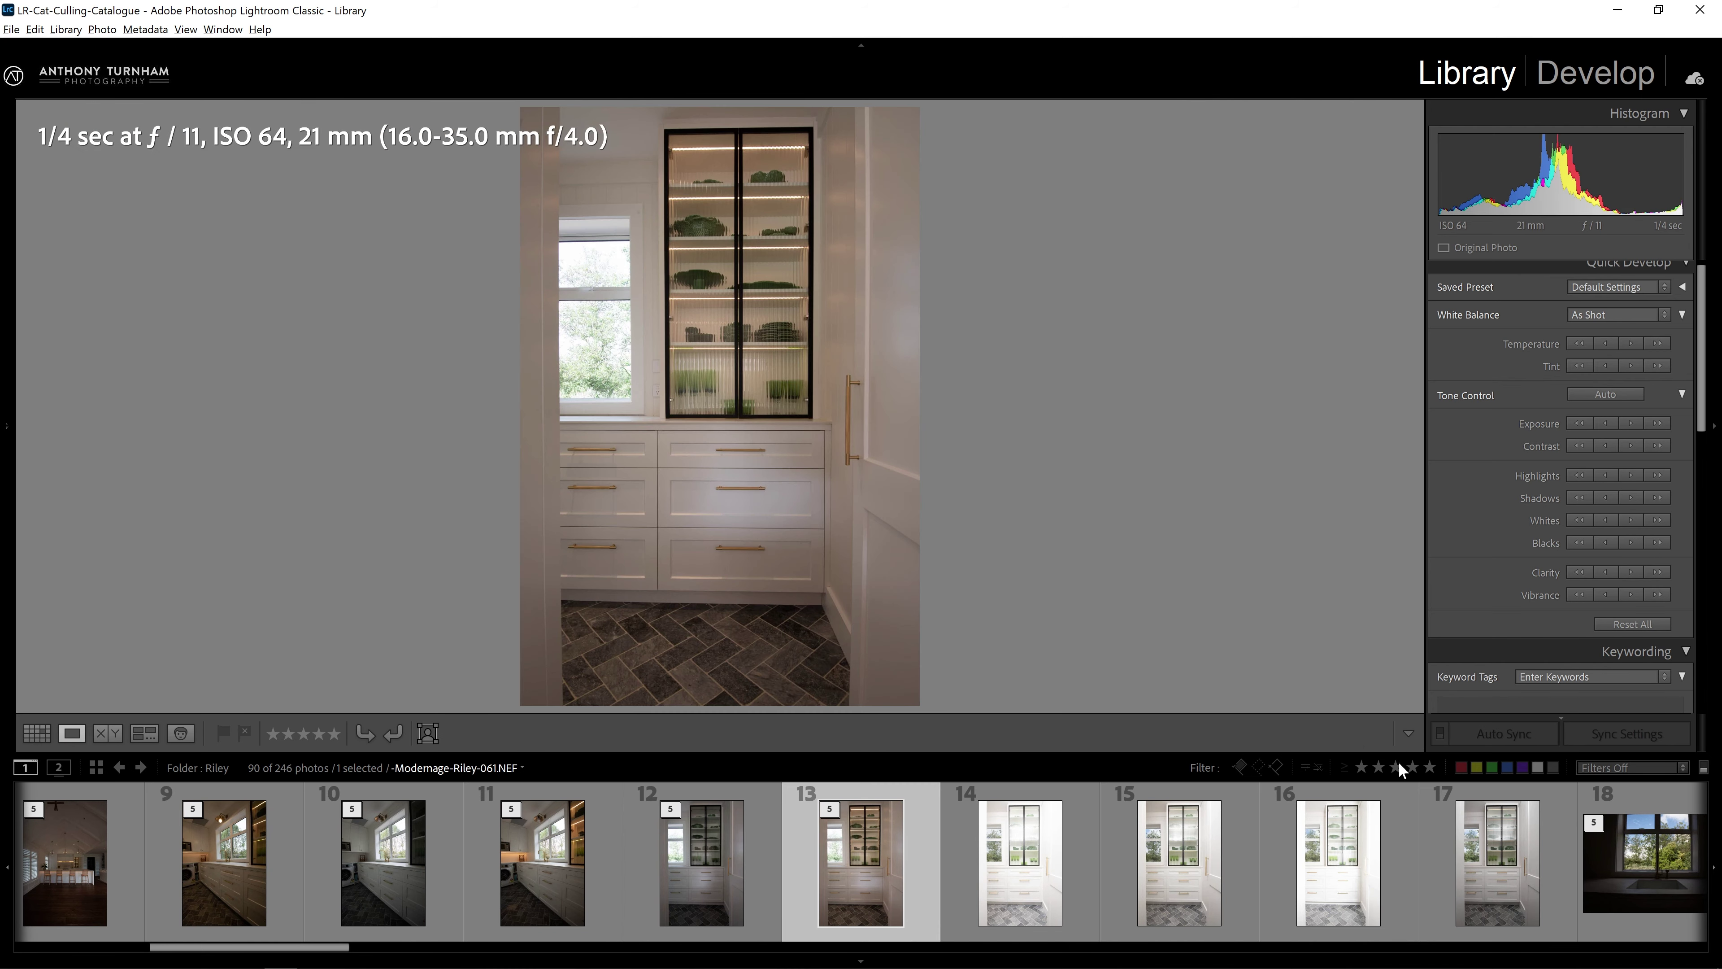
click(1519, 859)
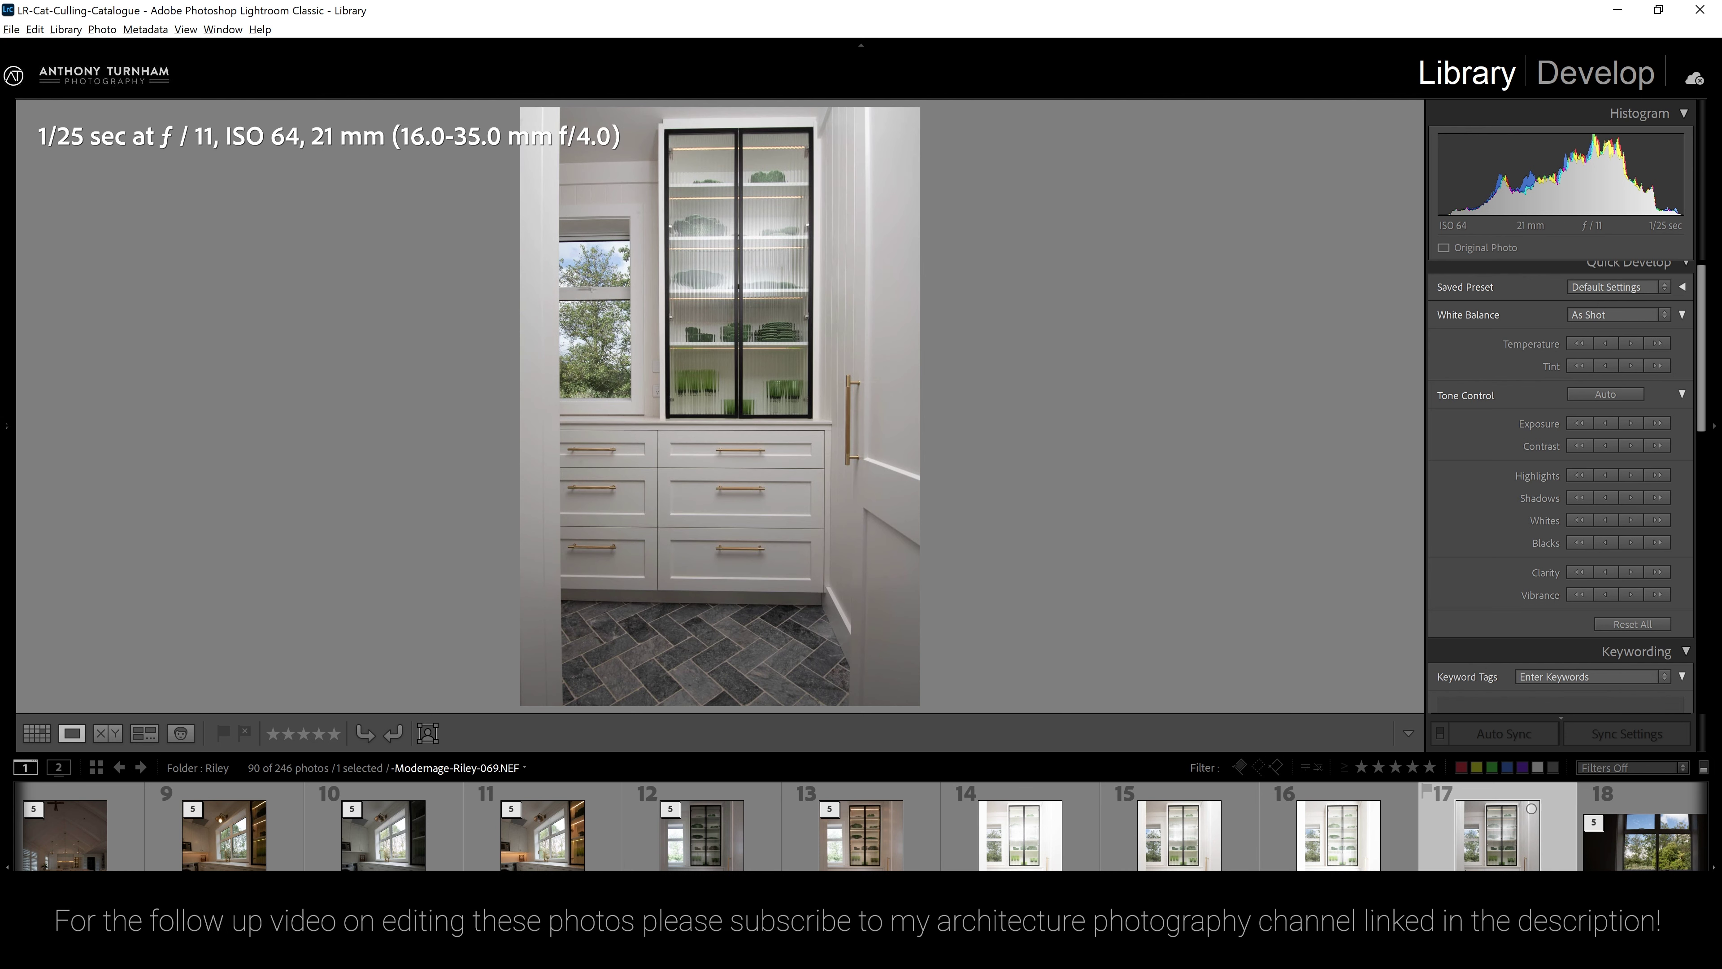
shift+click(861, 853)
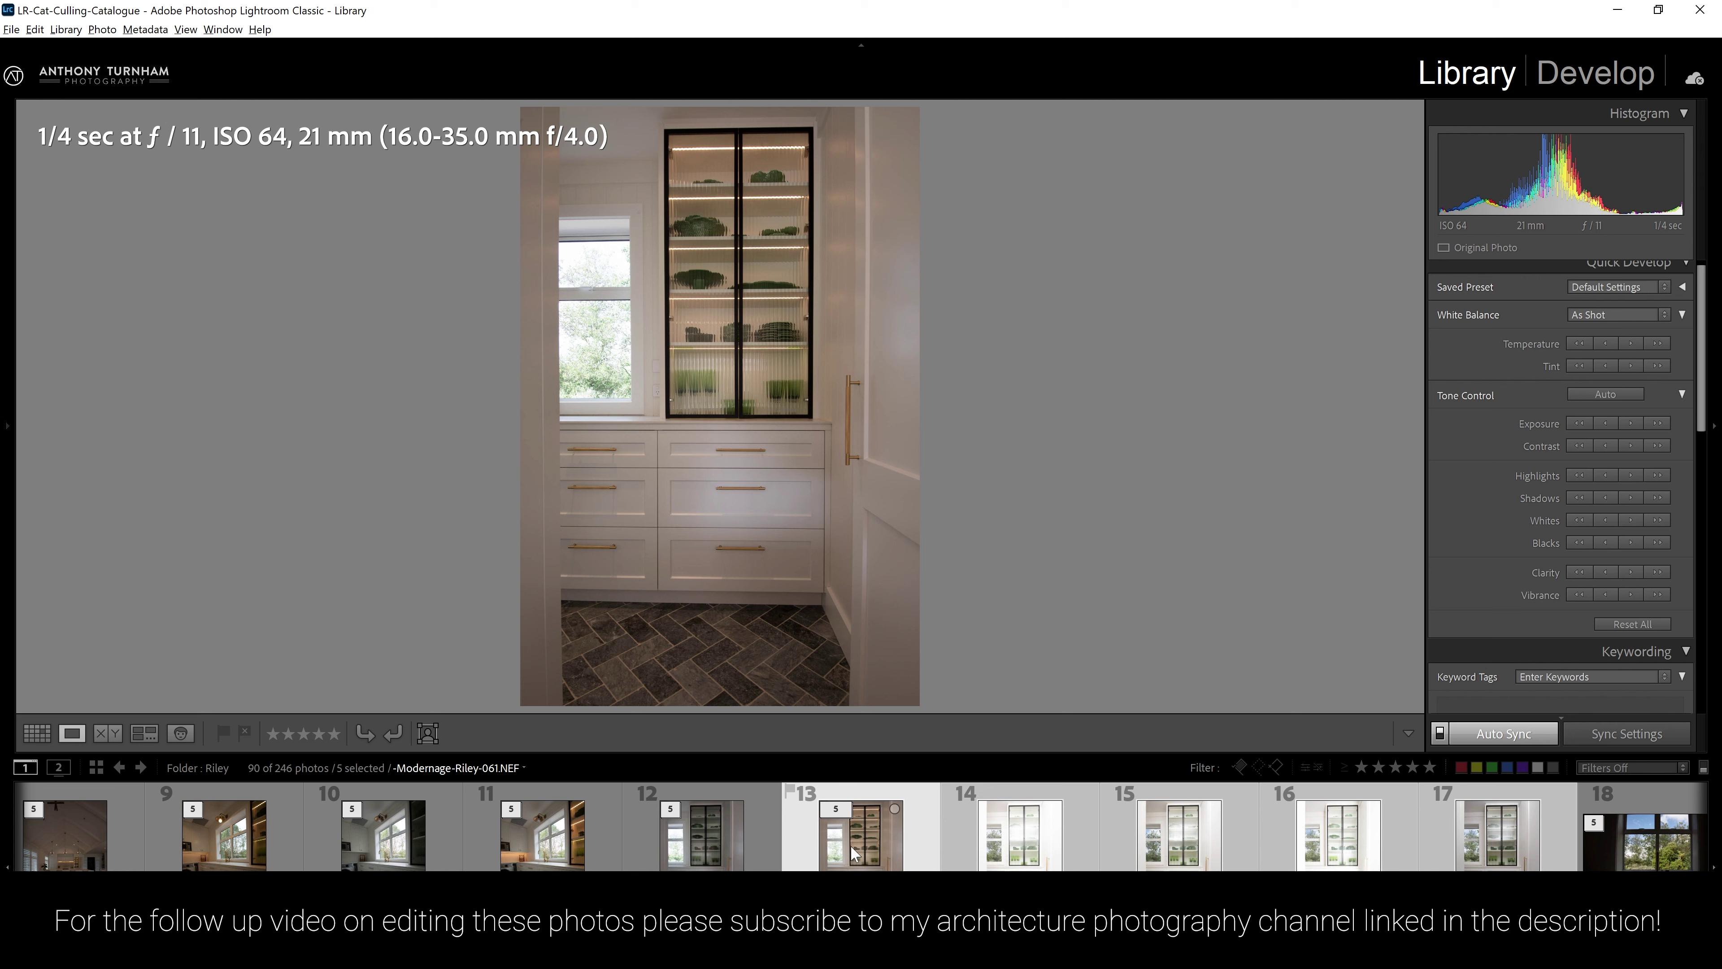
key(ctrl+g)
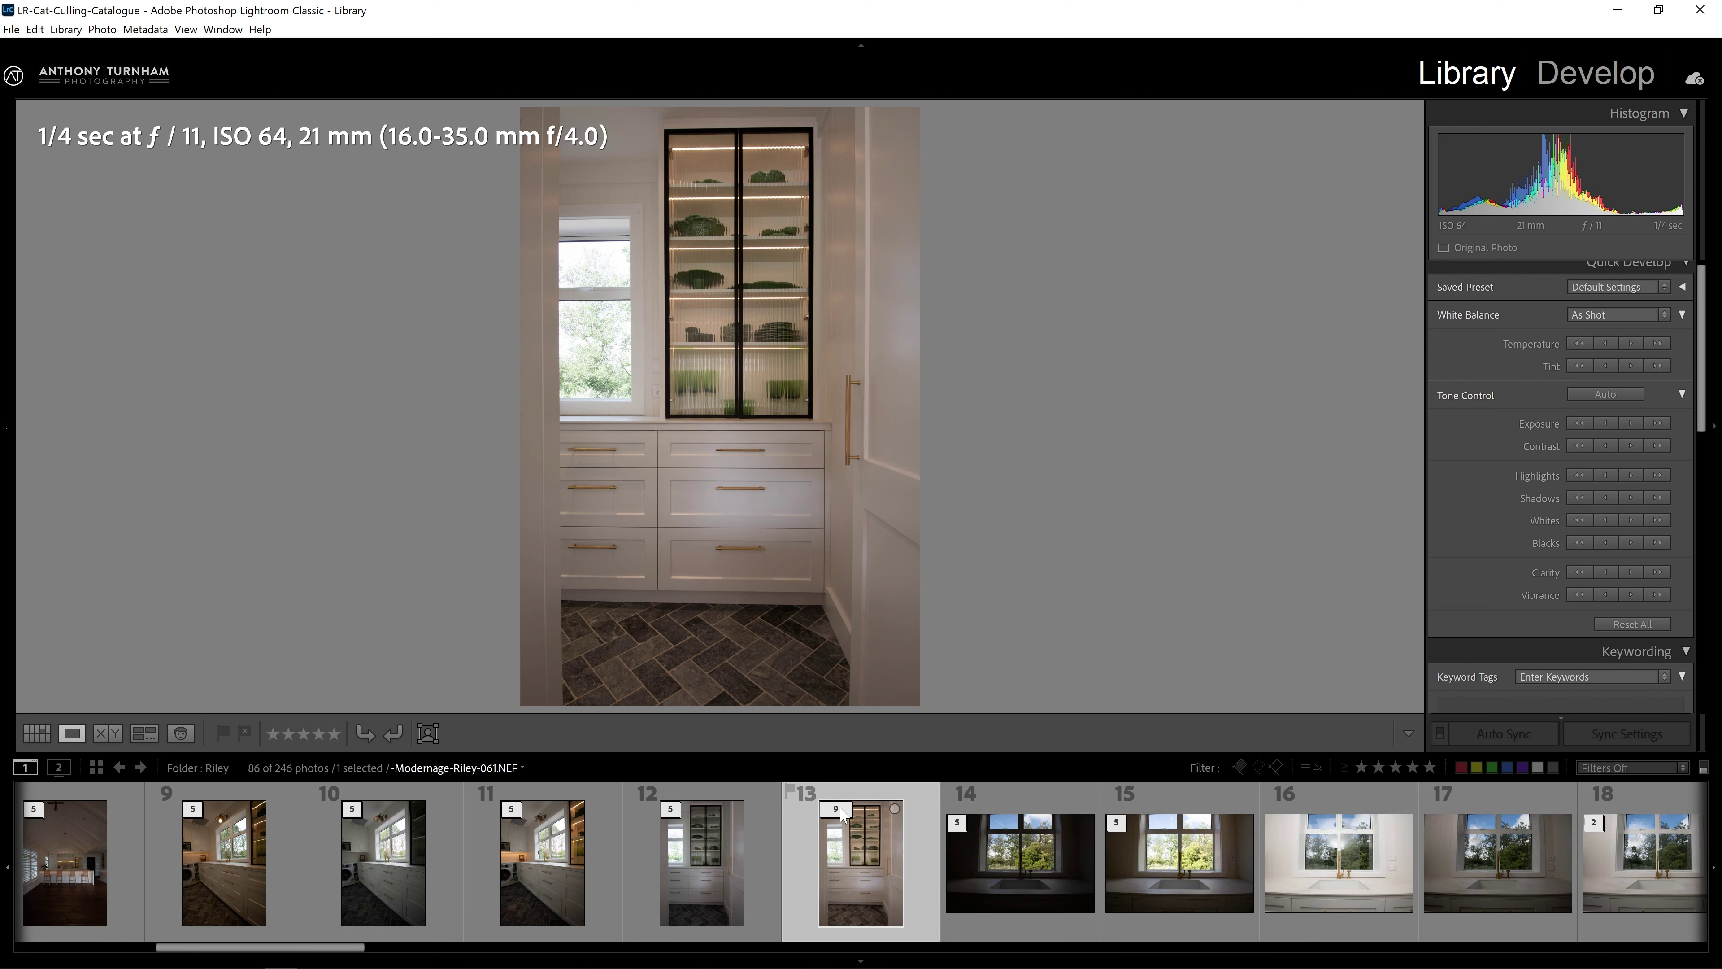
click(839, 808)
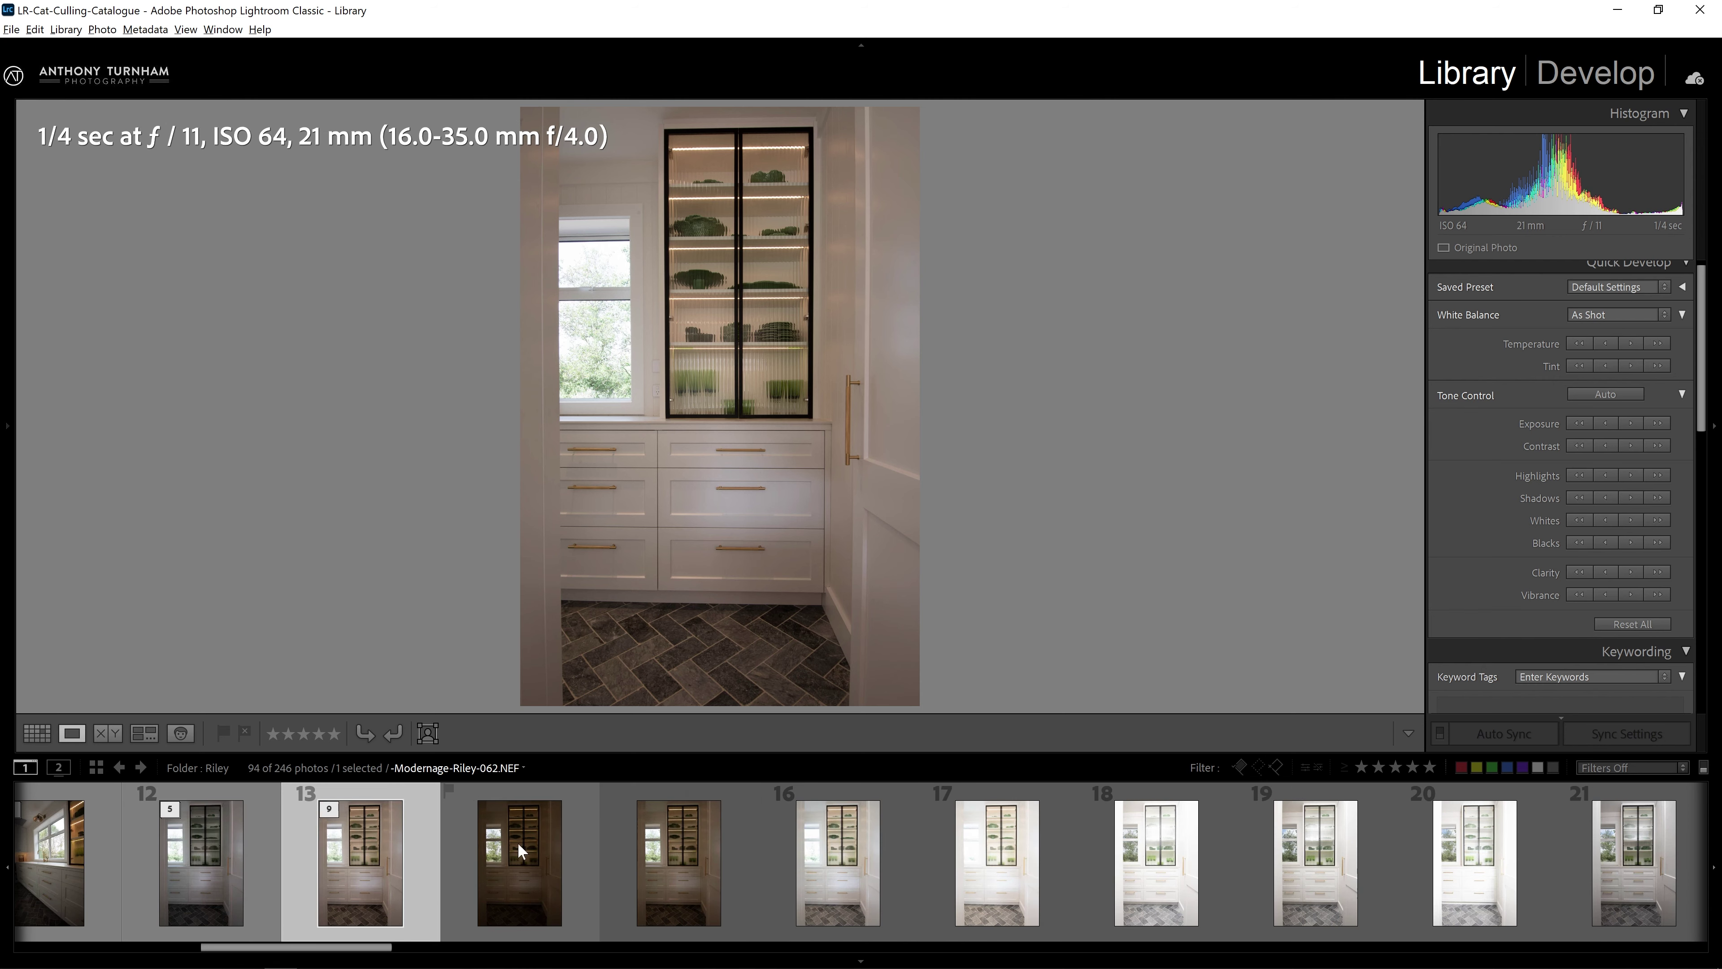
Examine the kitchen island flash photos 157 and 158 and survey the bracketed exposures in the stack covered by photo 151.
key(g)
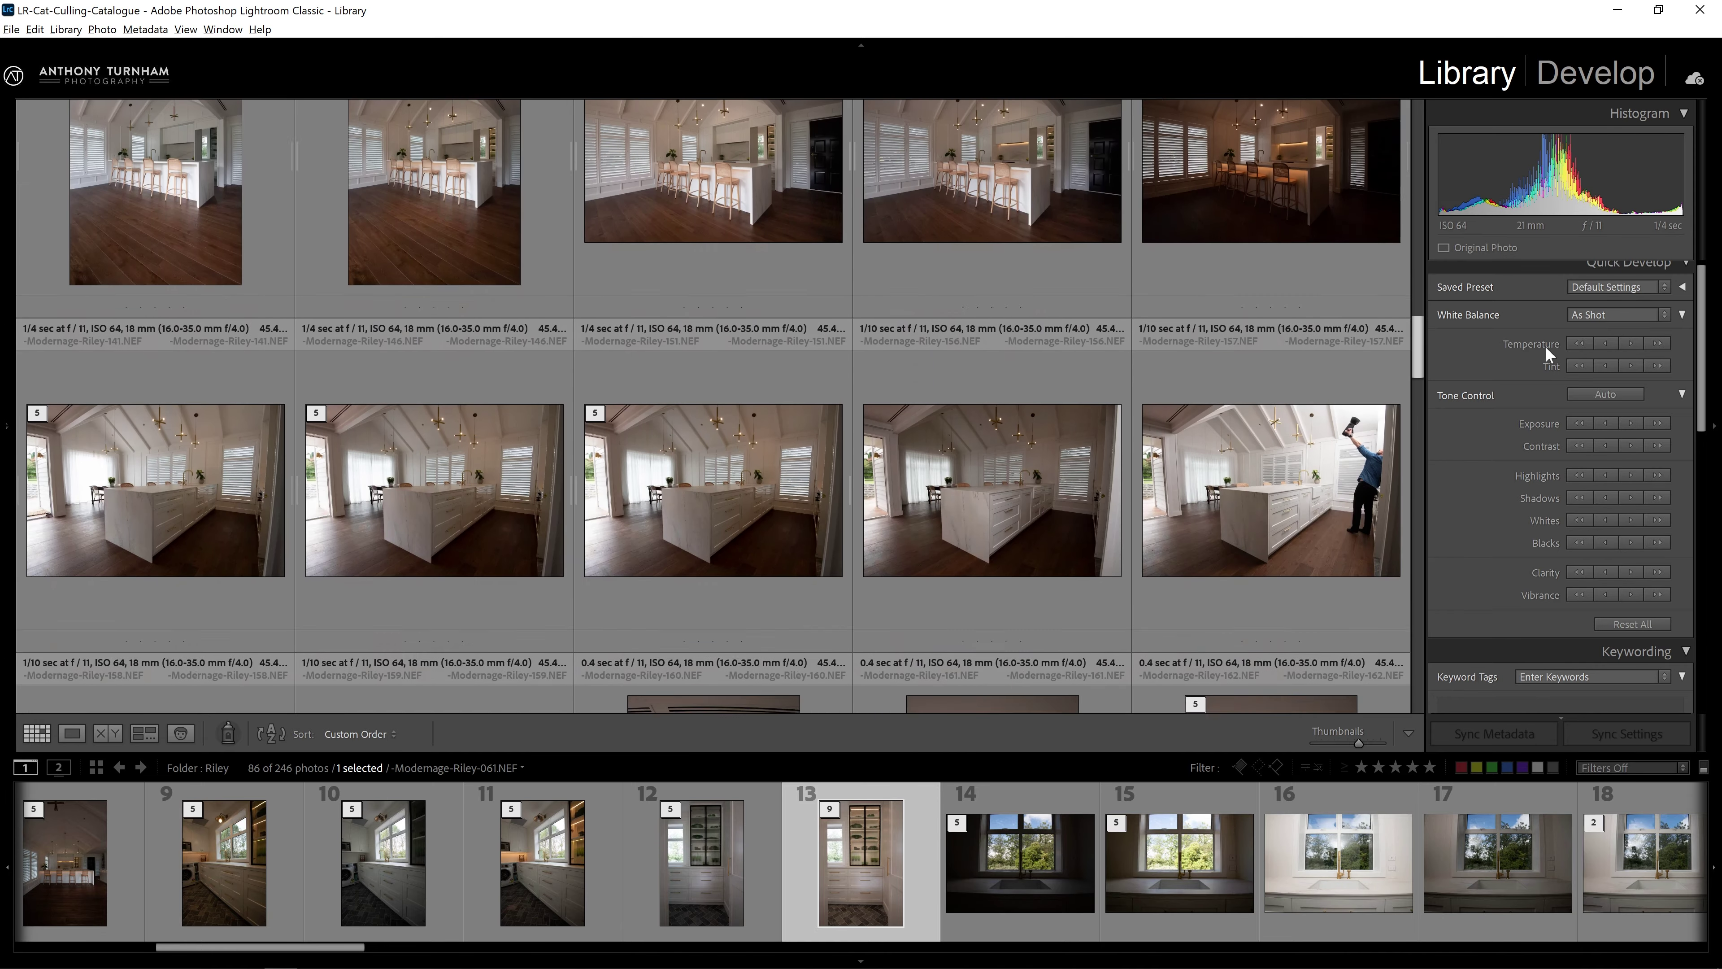
double_click(1342, 302)
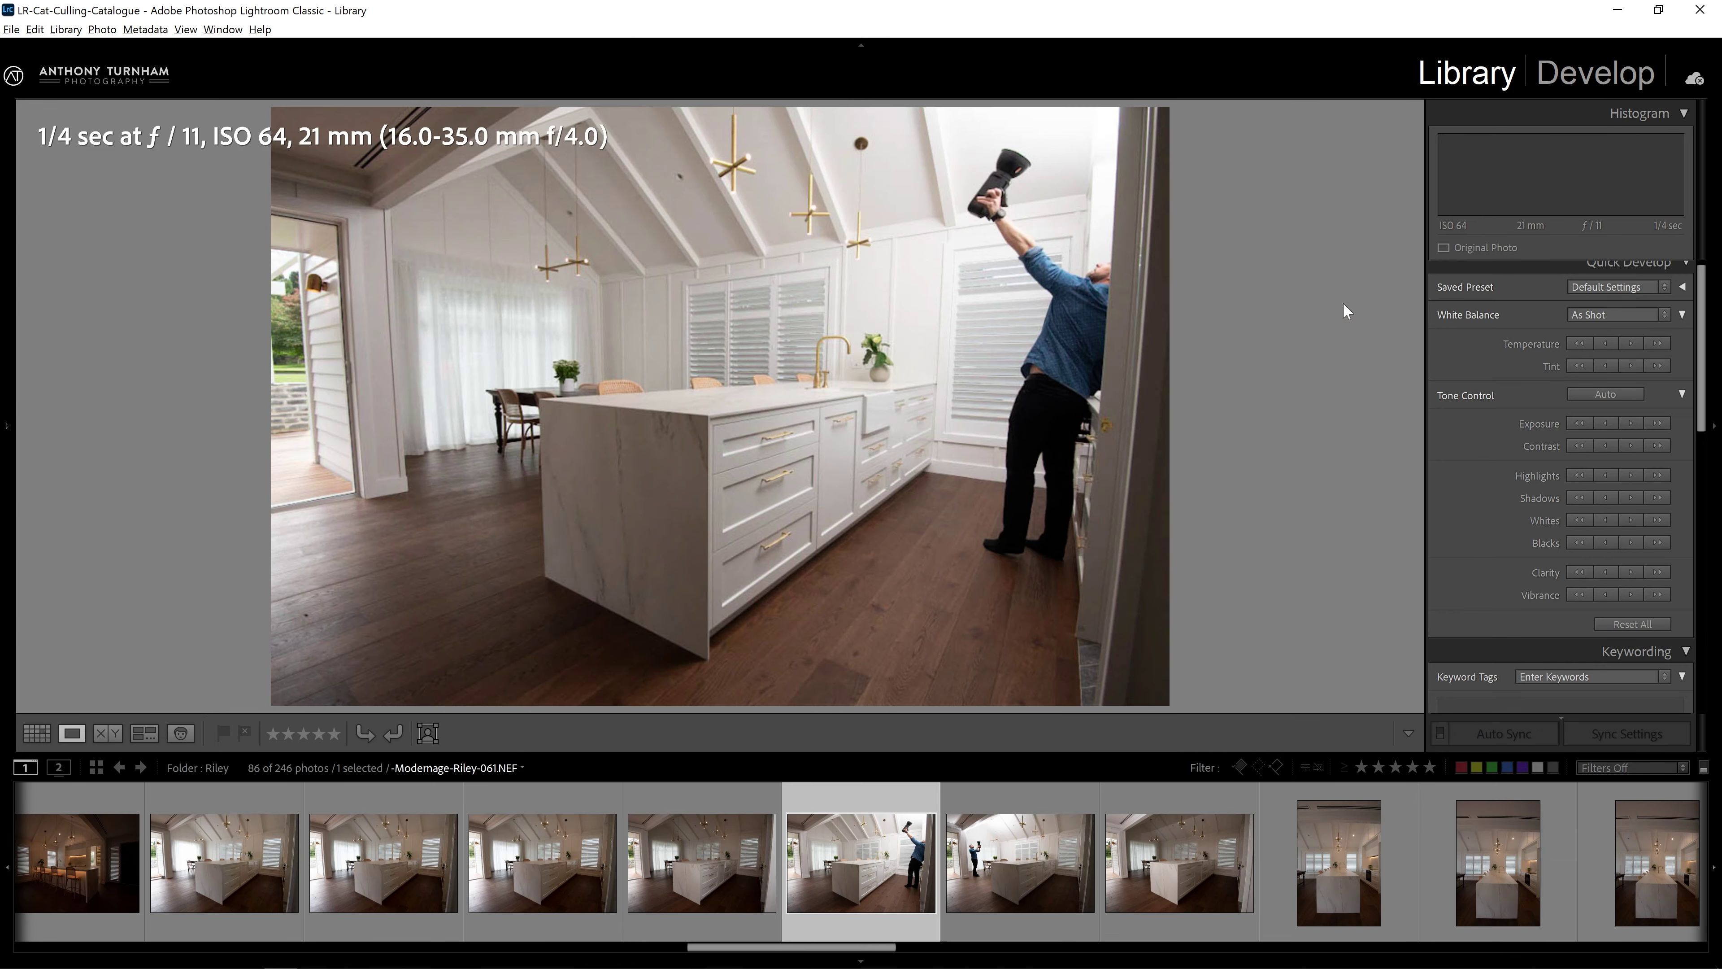
key(Right)
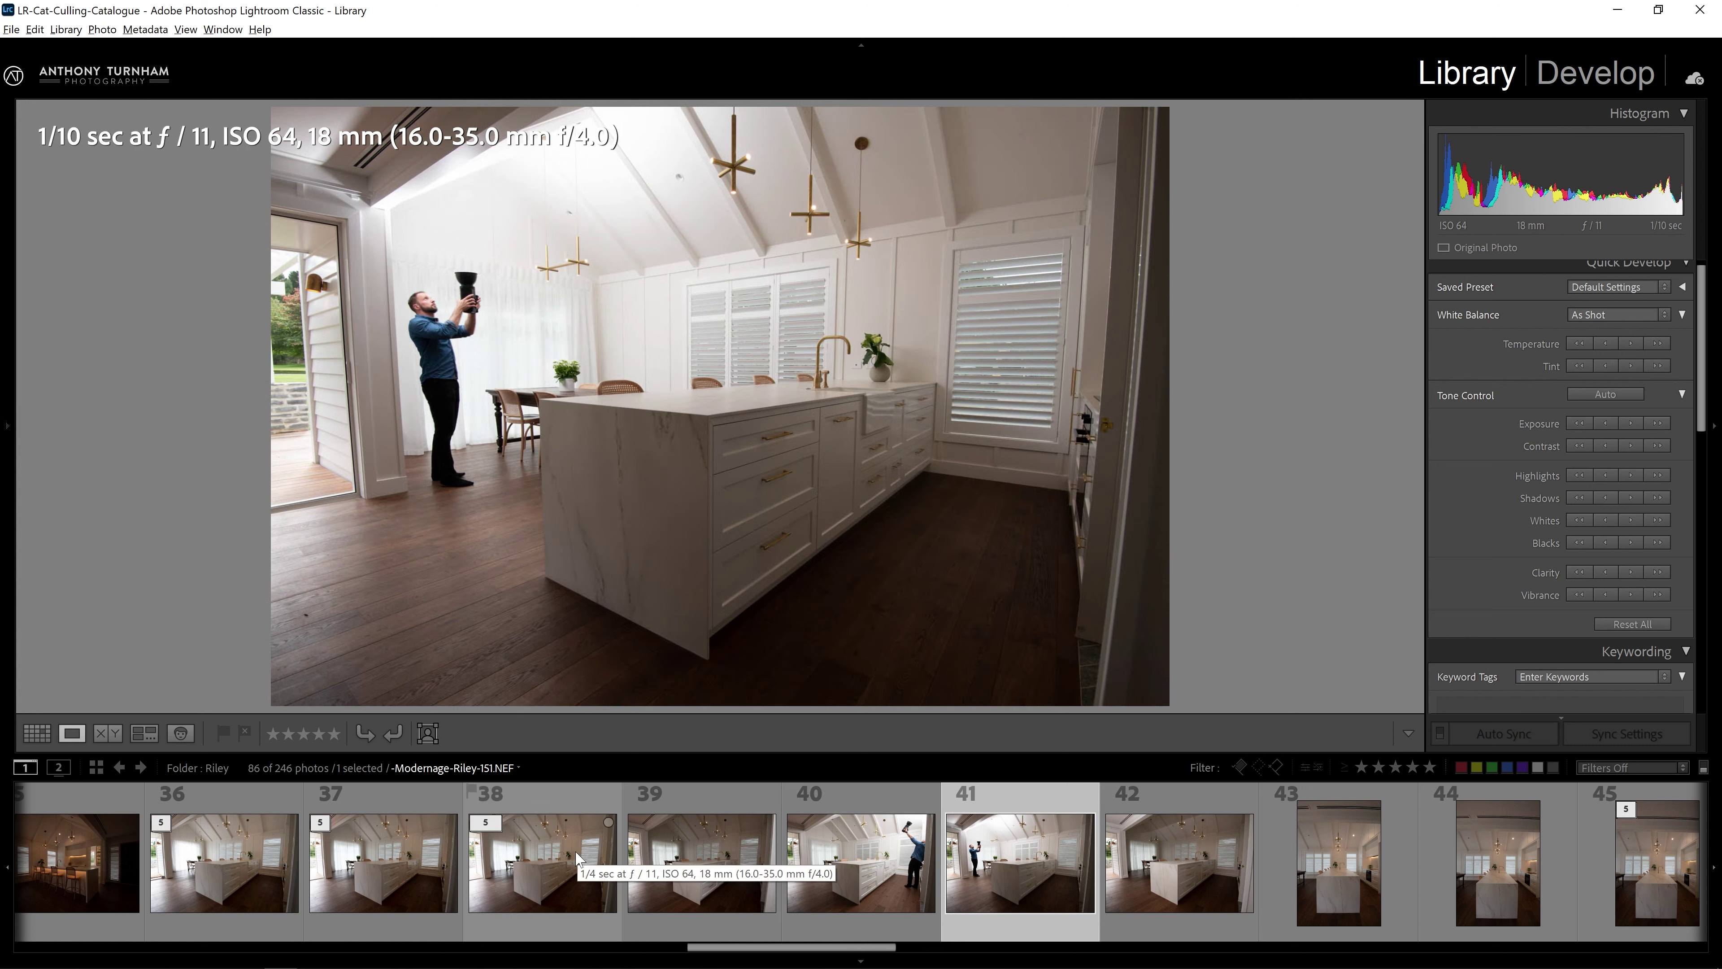
click(566, 866)
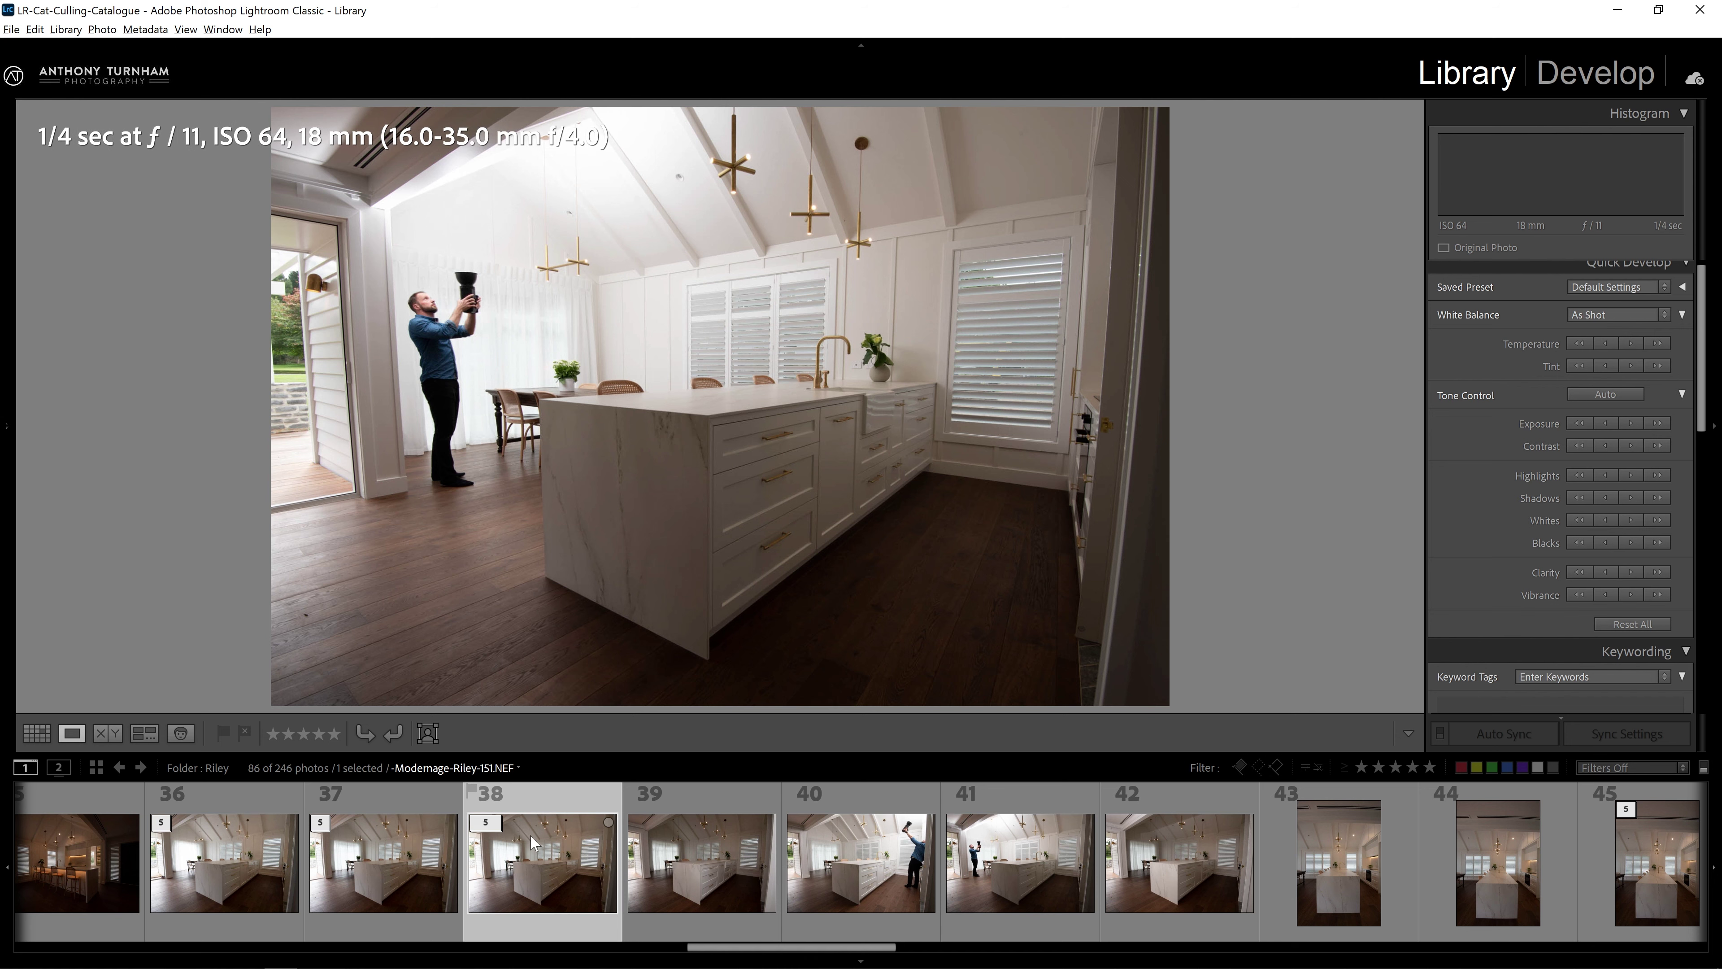
click(485, 821)
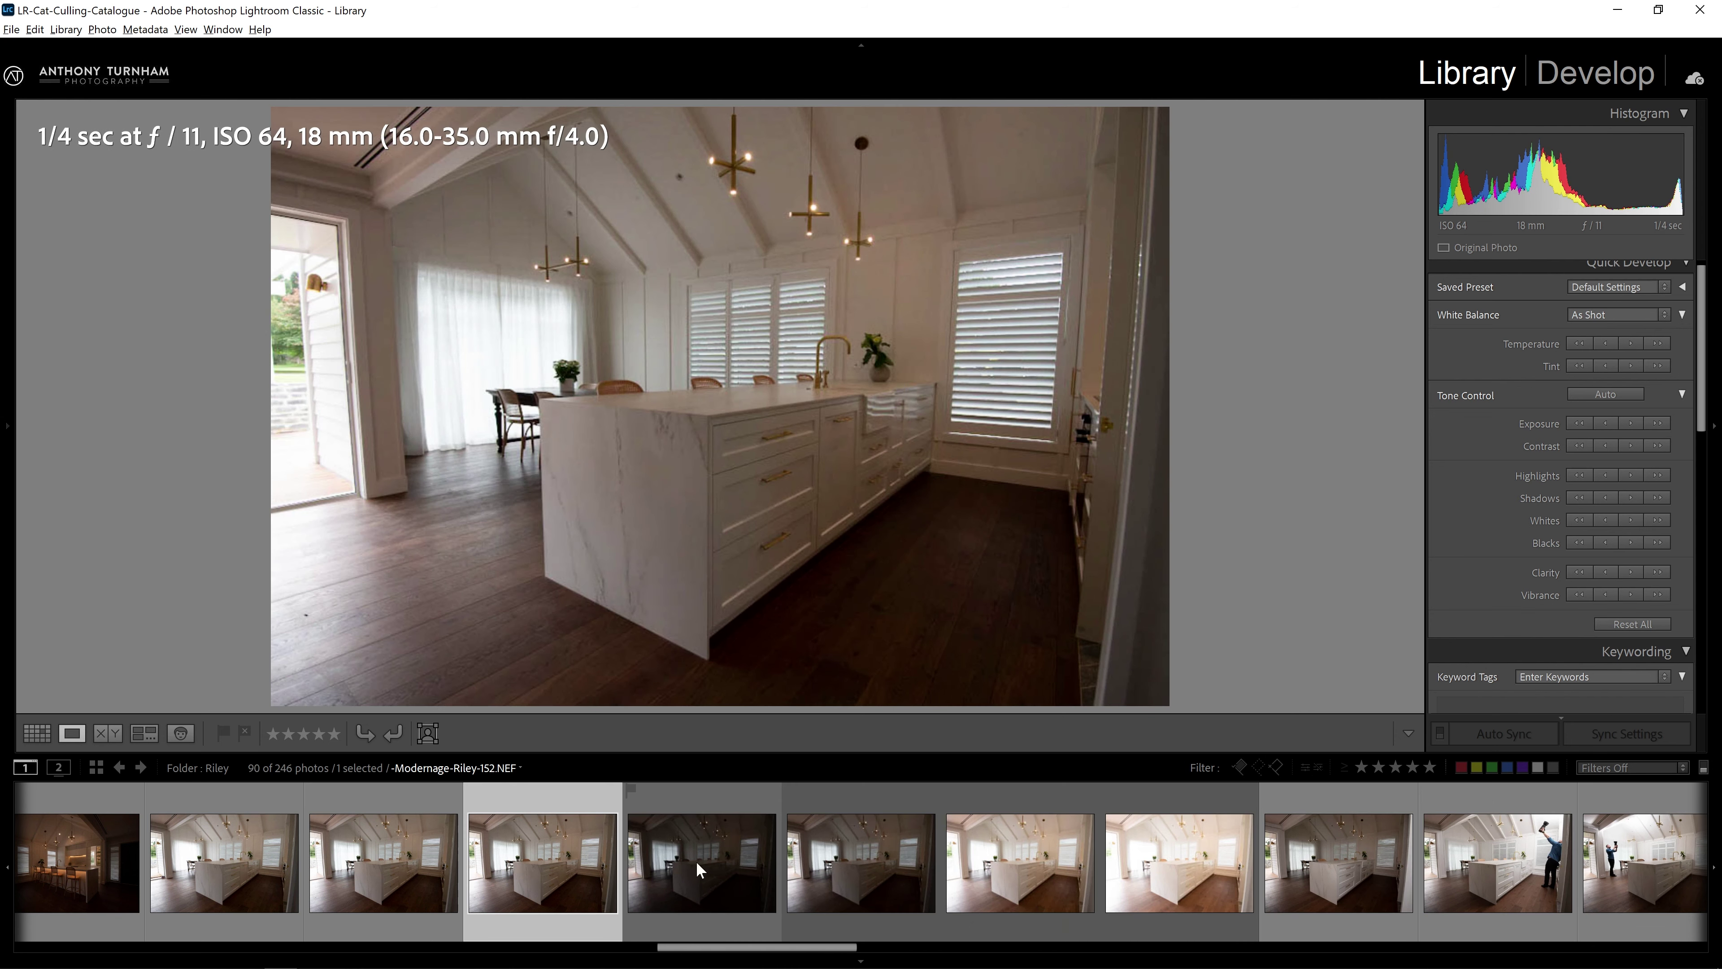
key(n)
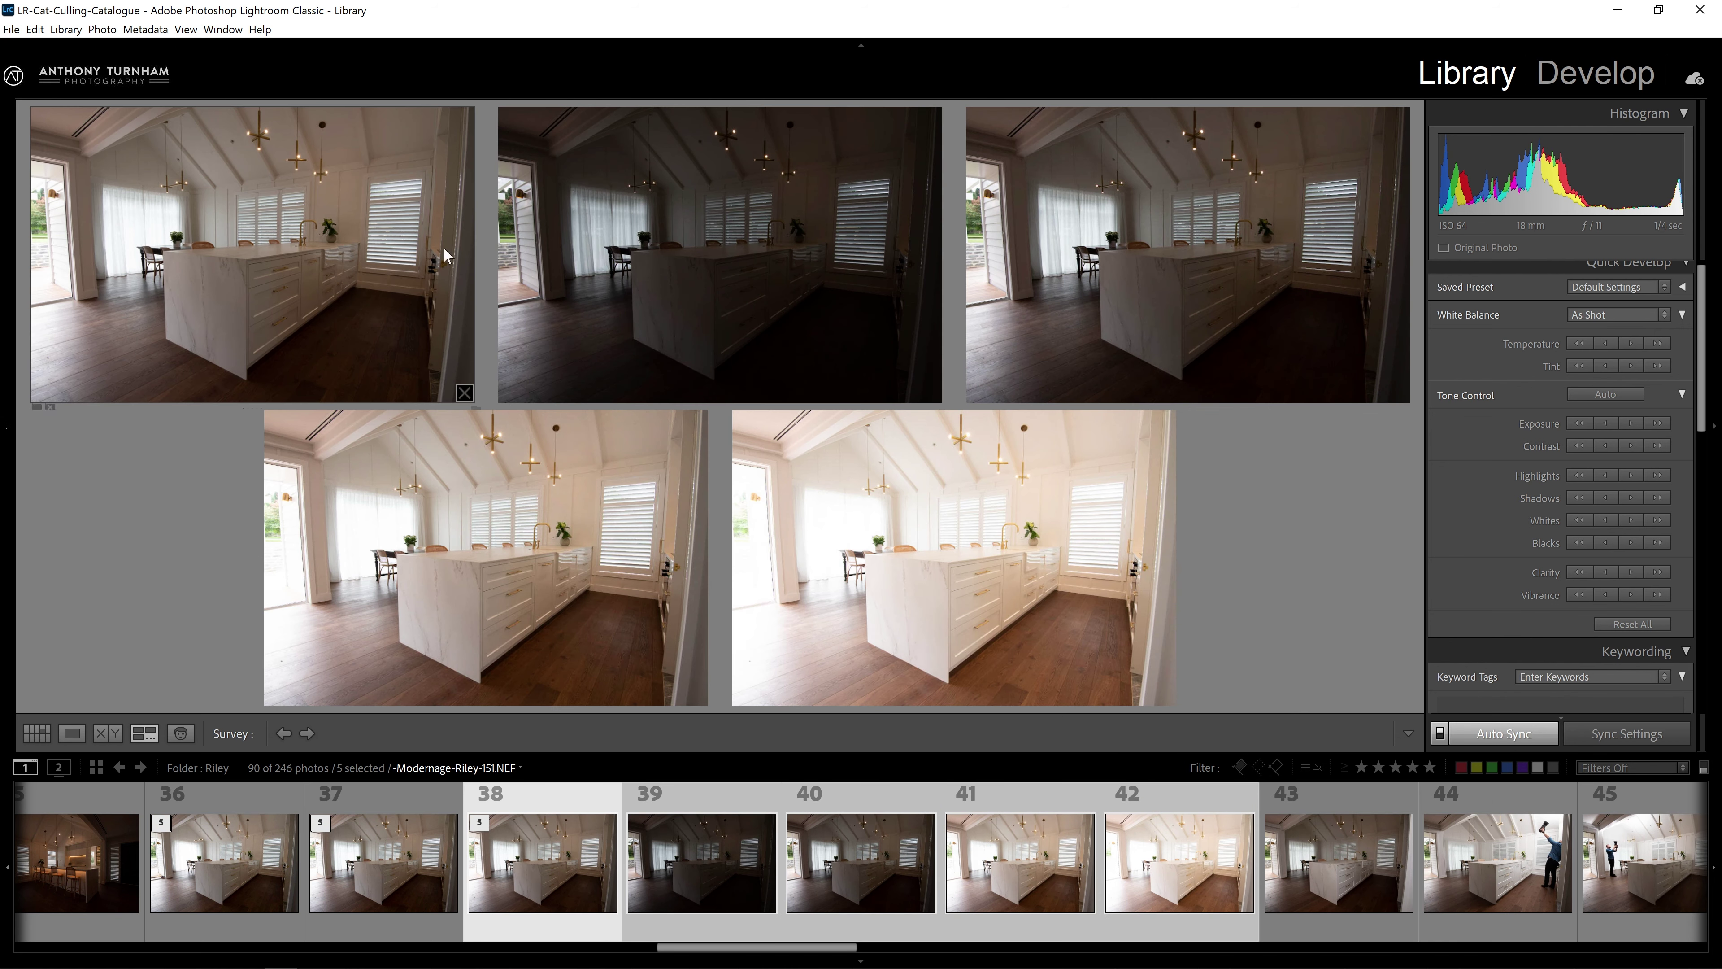
click(480, 823)
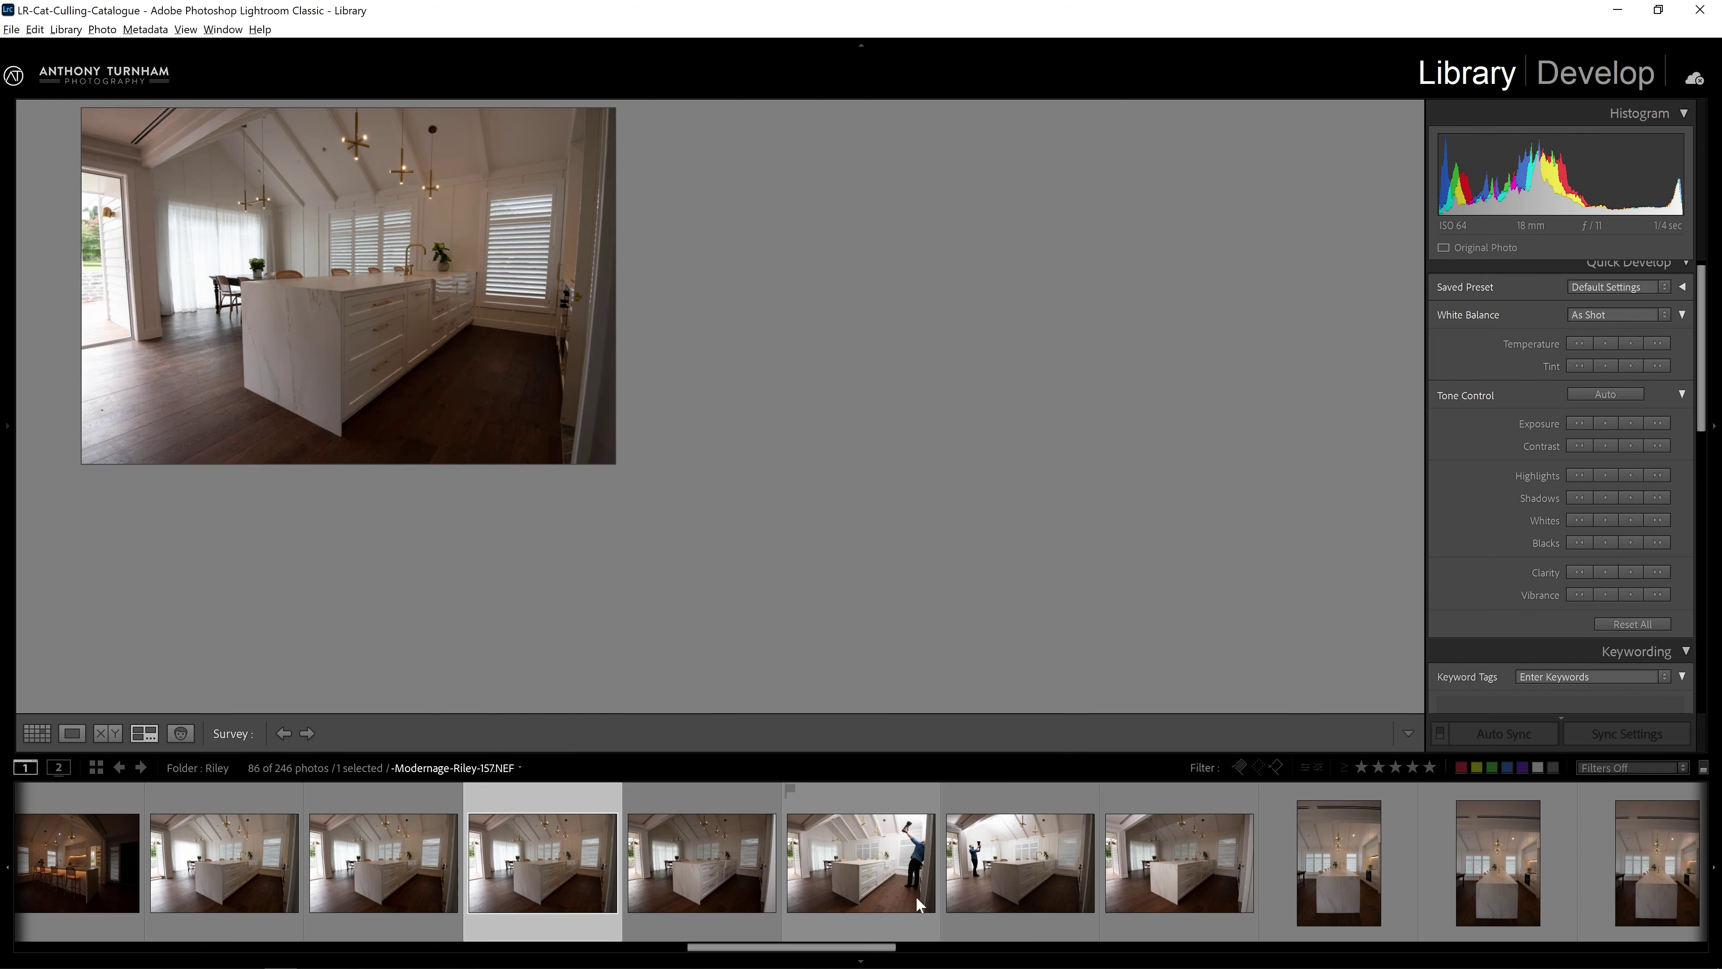
Compare the unstacked kitchen island photos 156 to 159 in Survey view and remove photo 156.
click(766, 881)
shift+click(1183, 876)
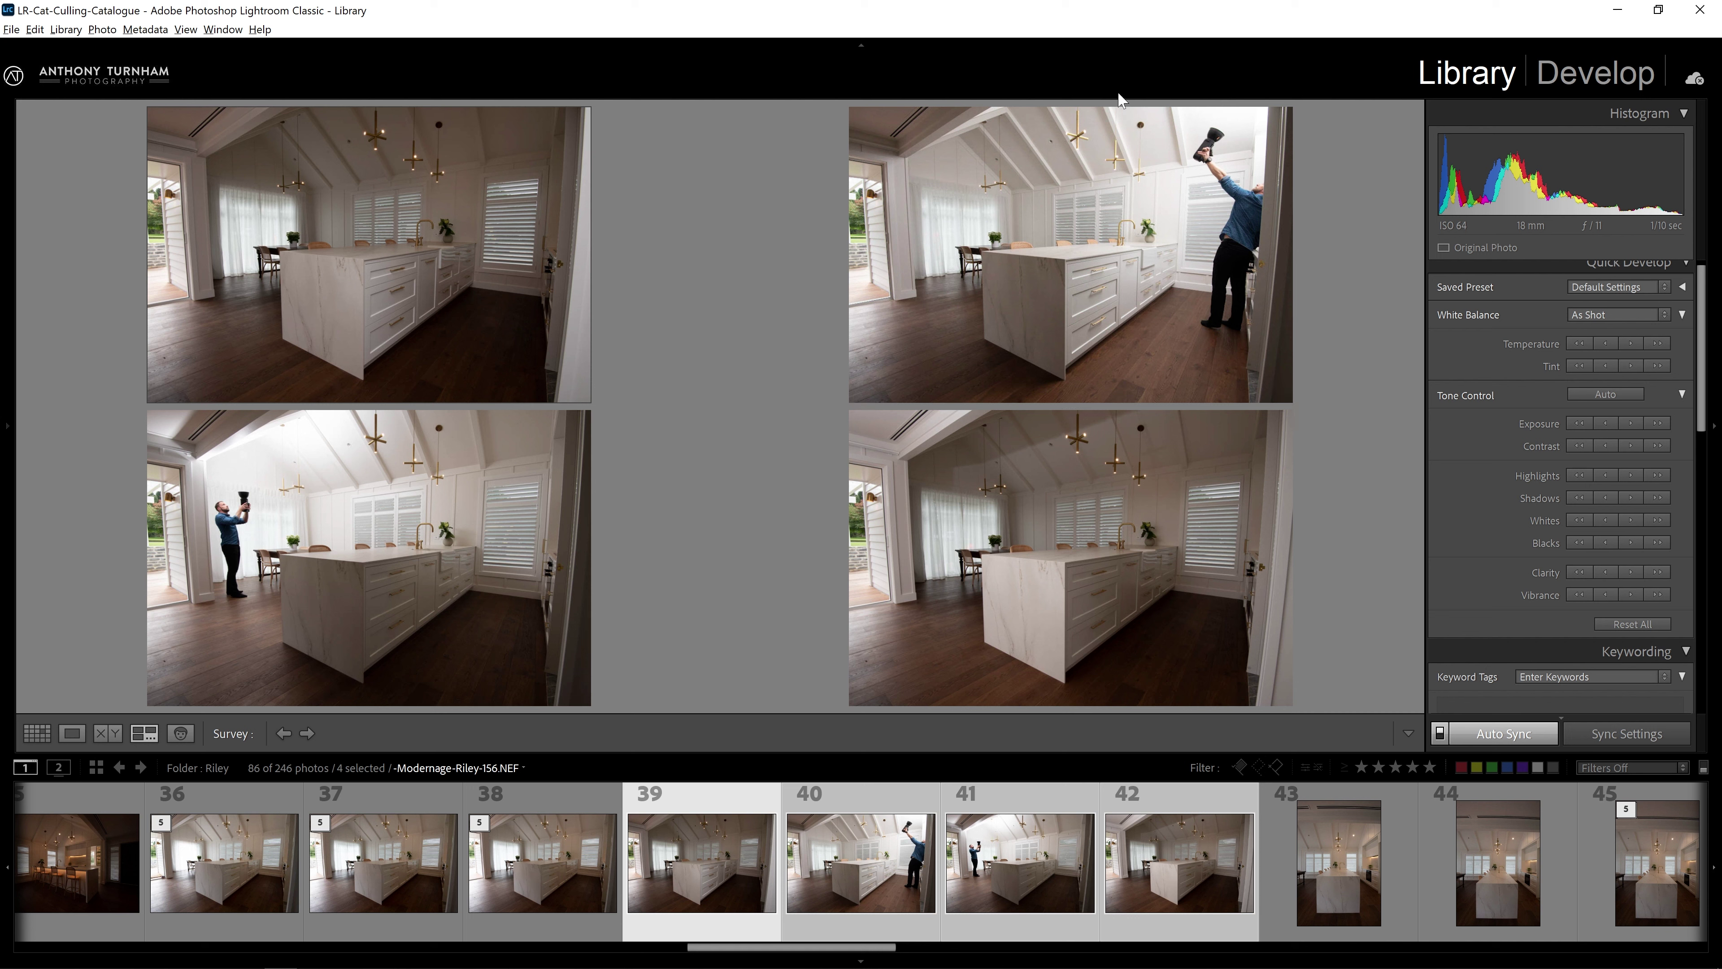
click(1126, 551)
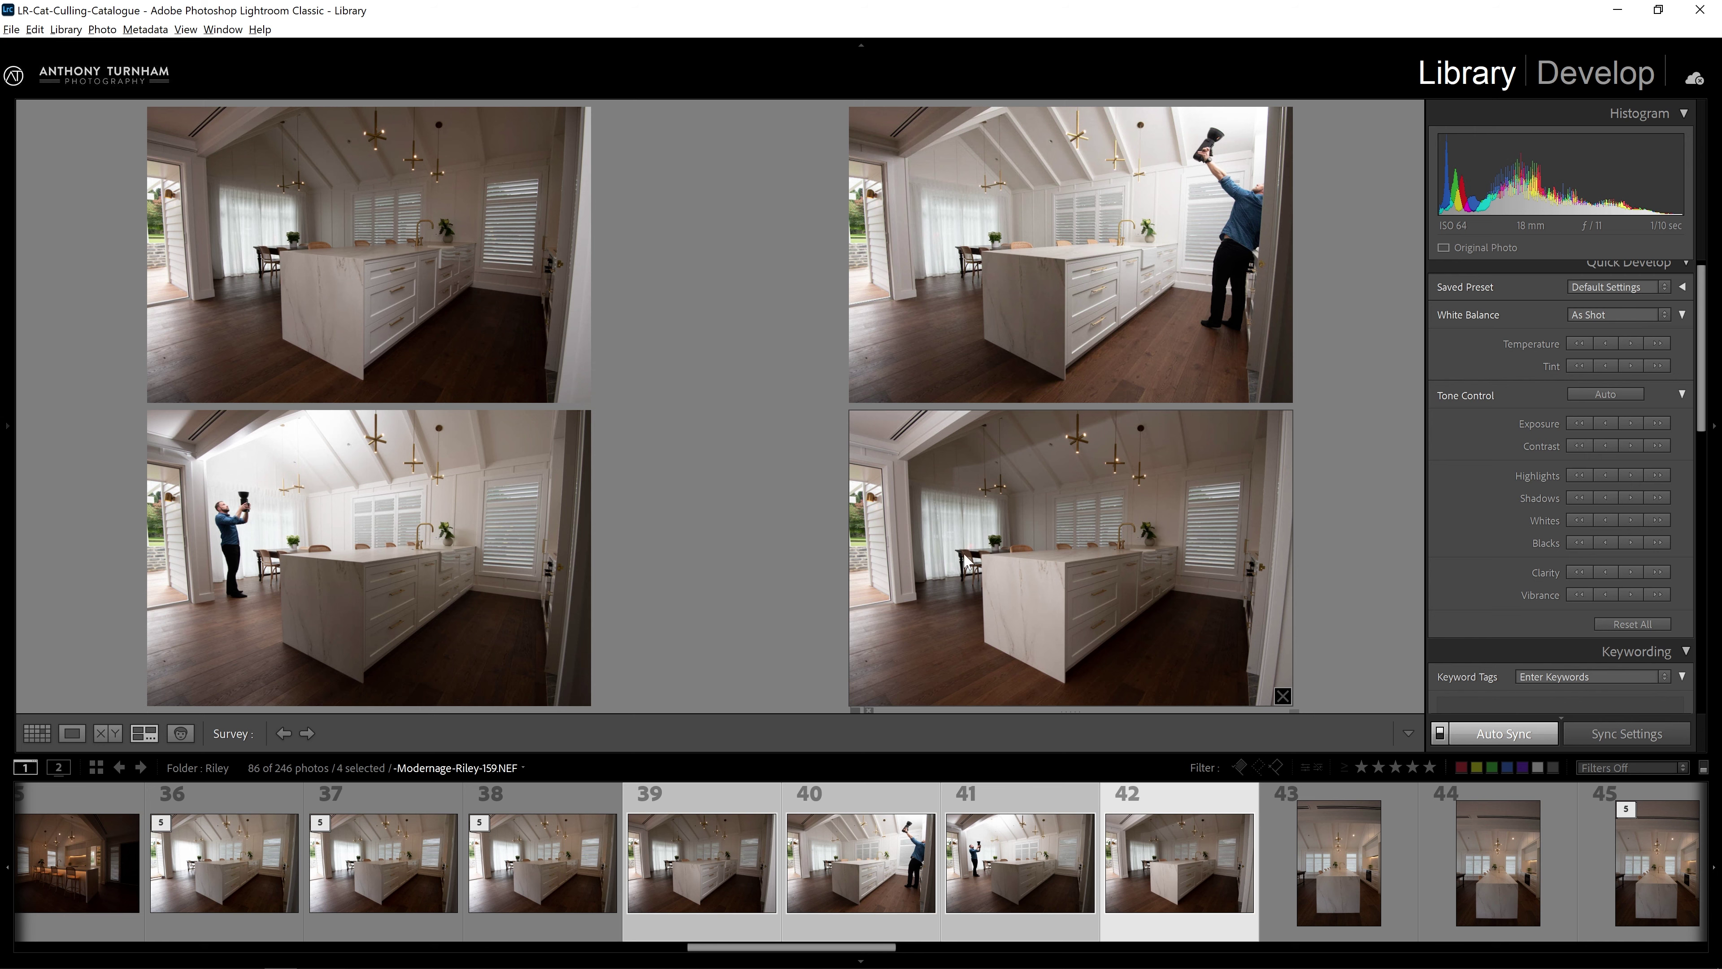
click(707, 834)
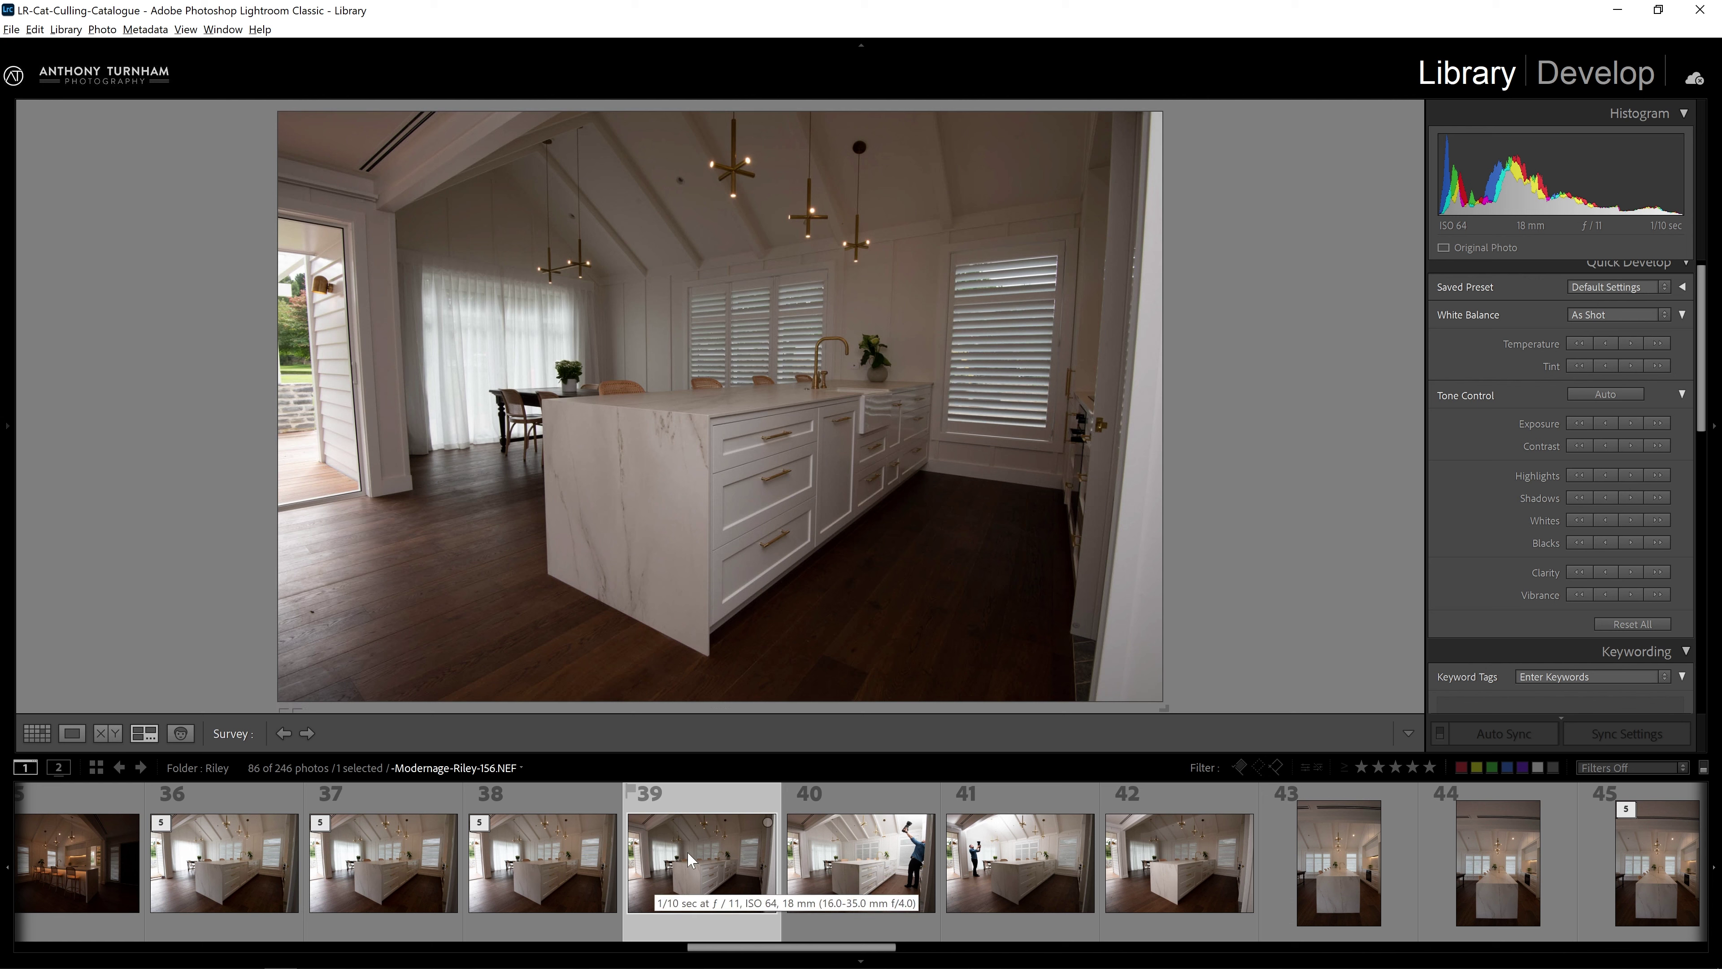
key(Delete)
key(Return)
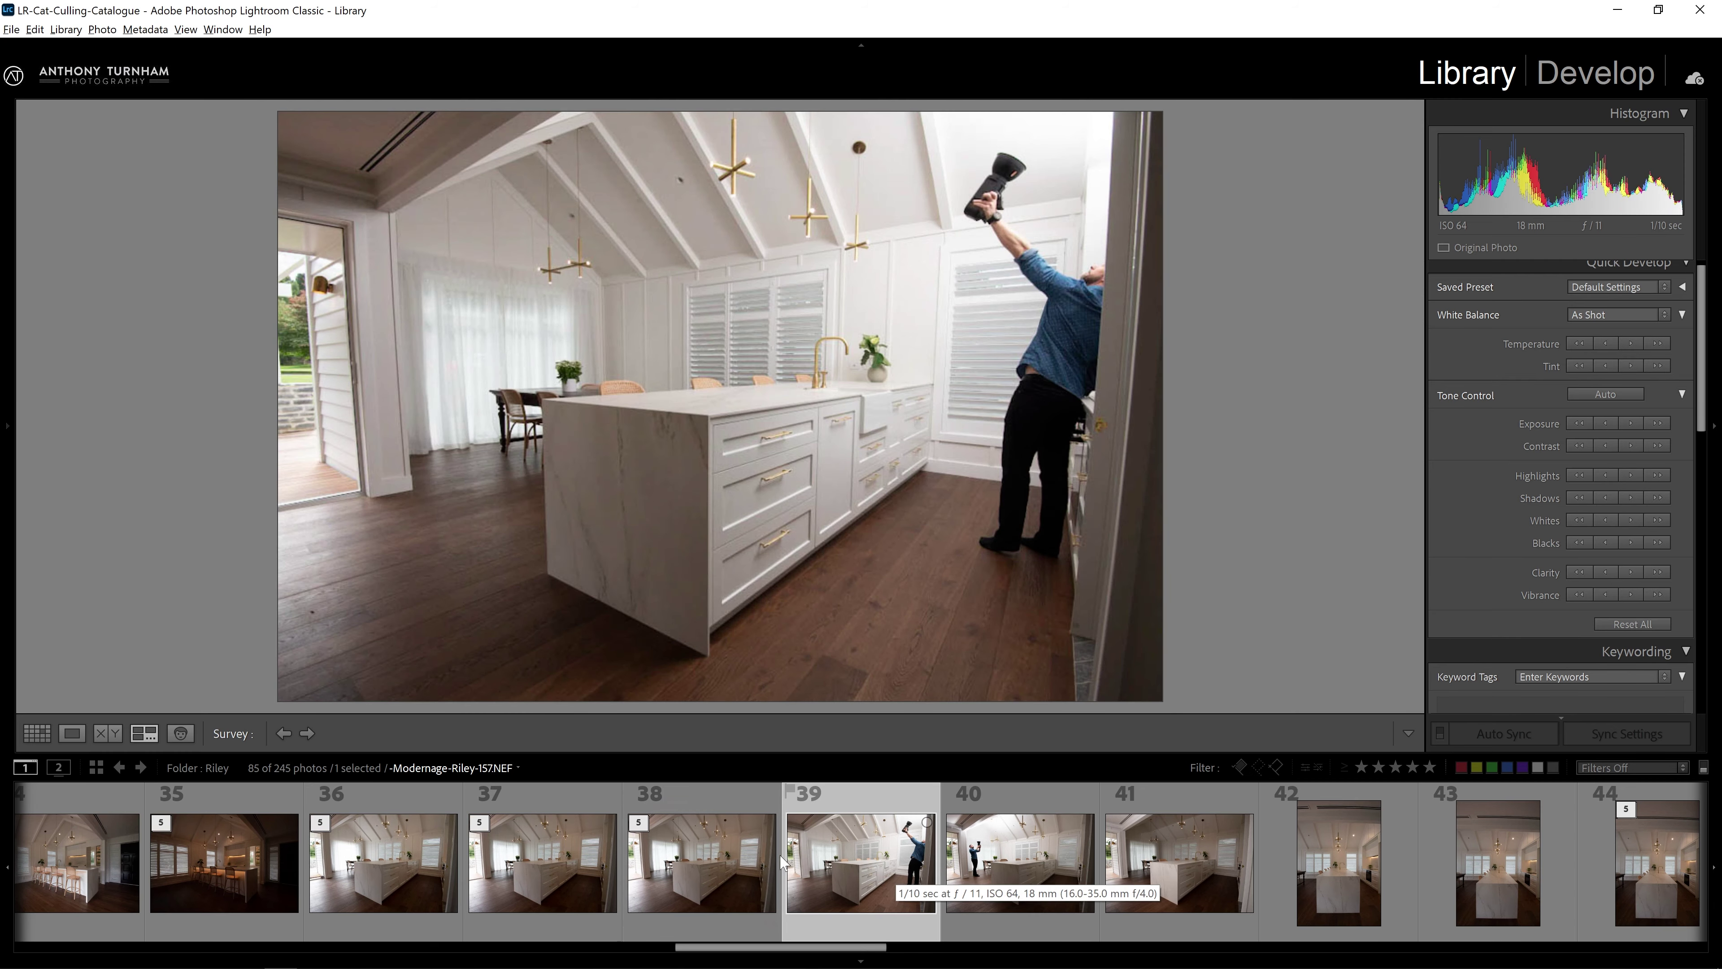
Group photos 157 to 159 into the bracketed stack covered by photo 151.
shift+click(740, 856)
key(n)
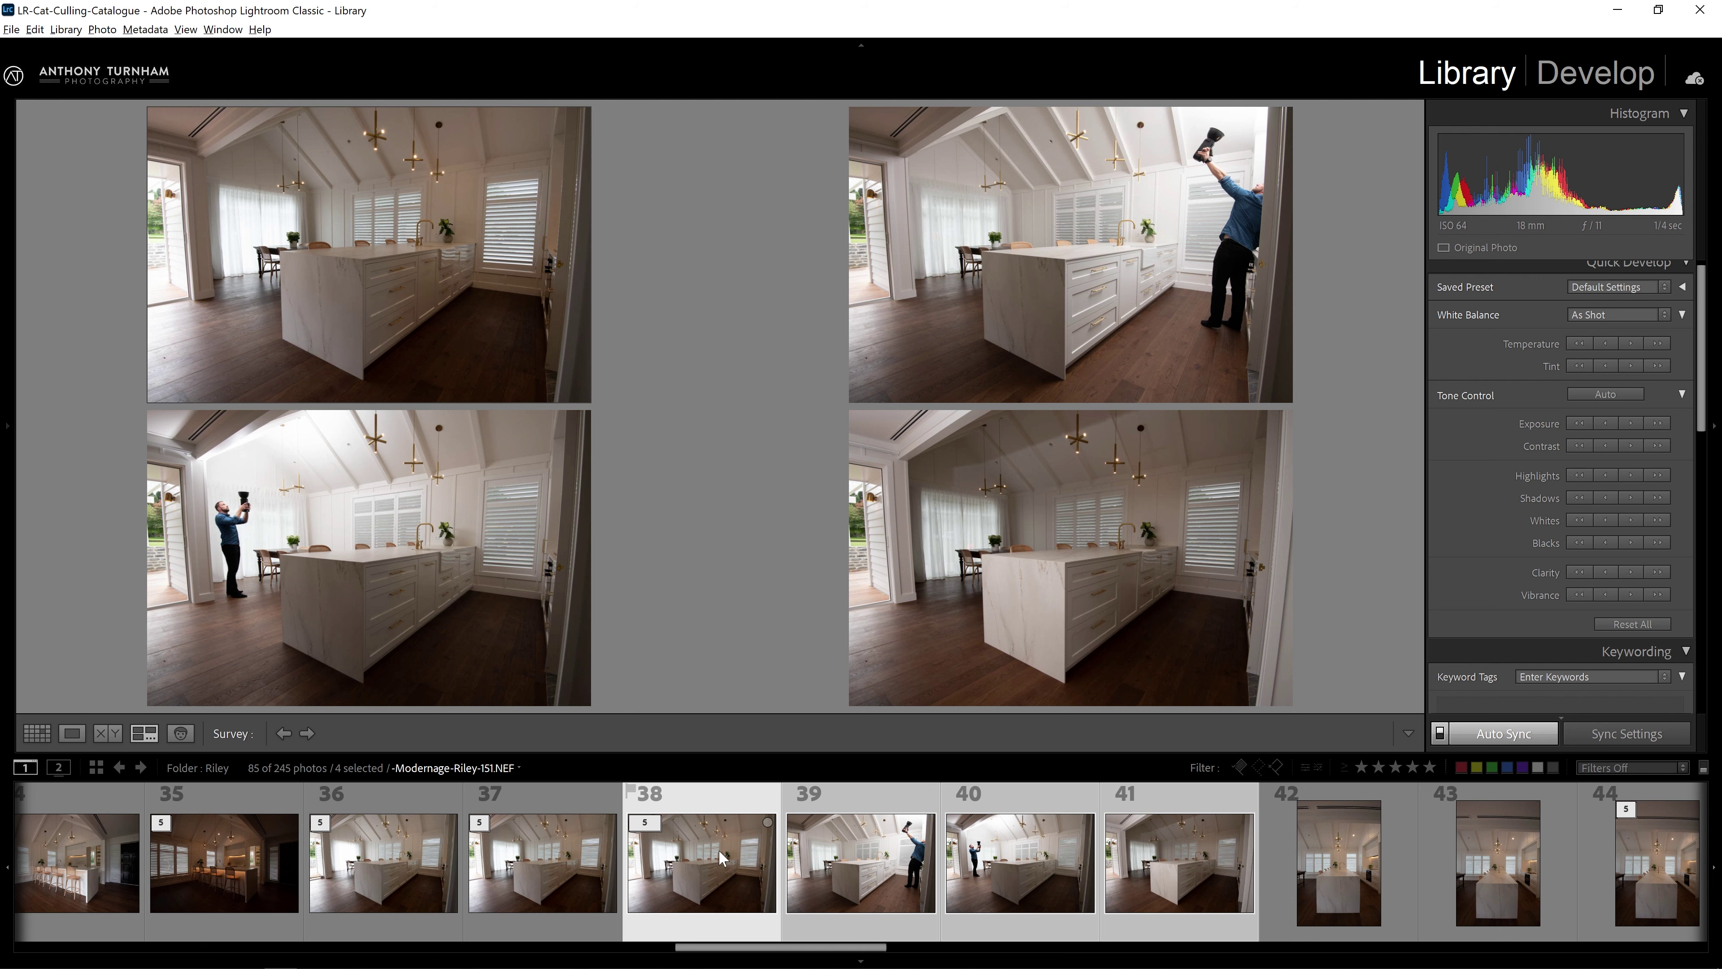
key(ctrl+g)
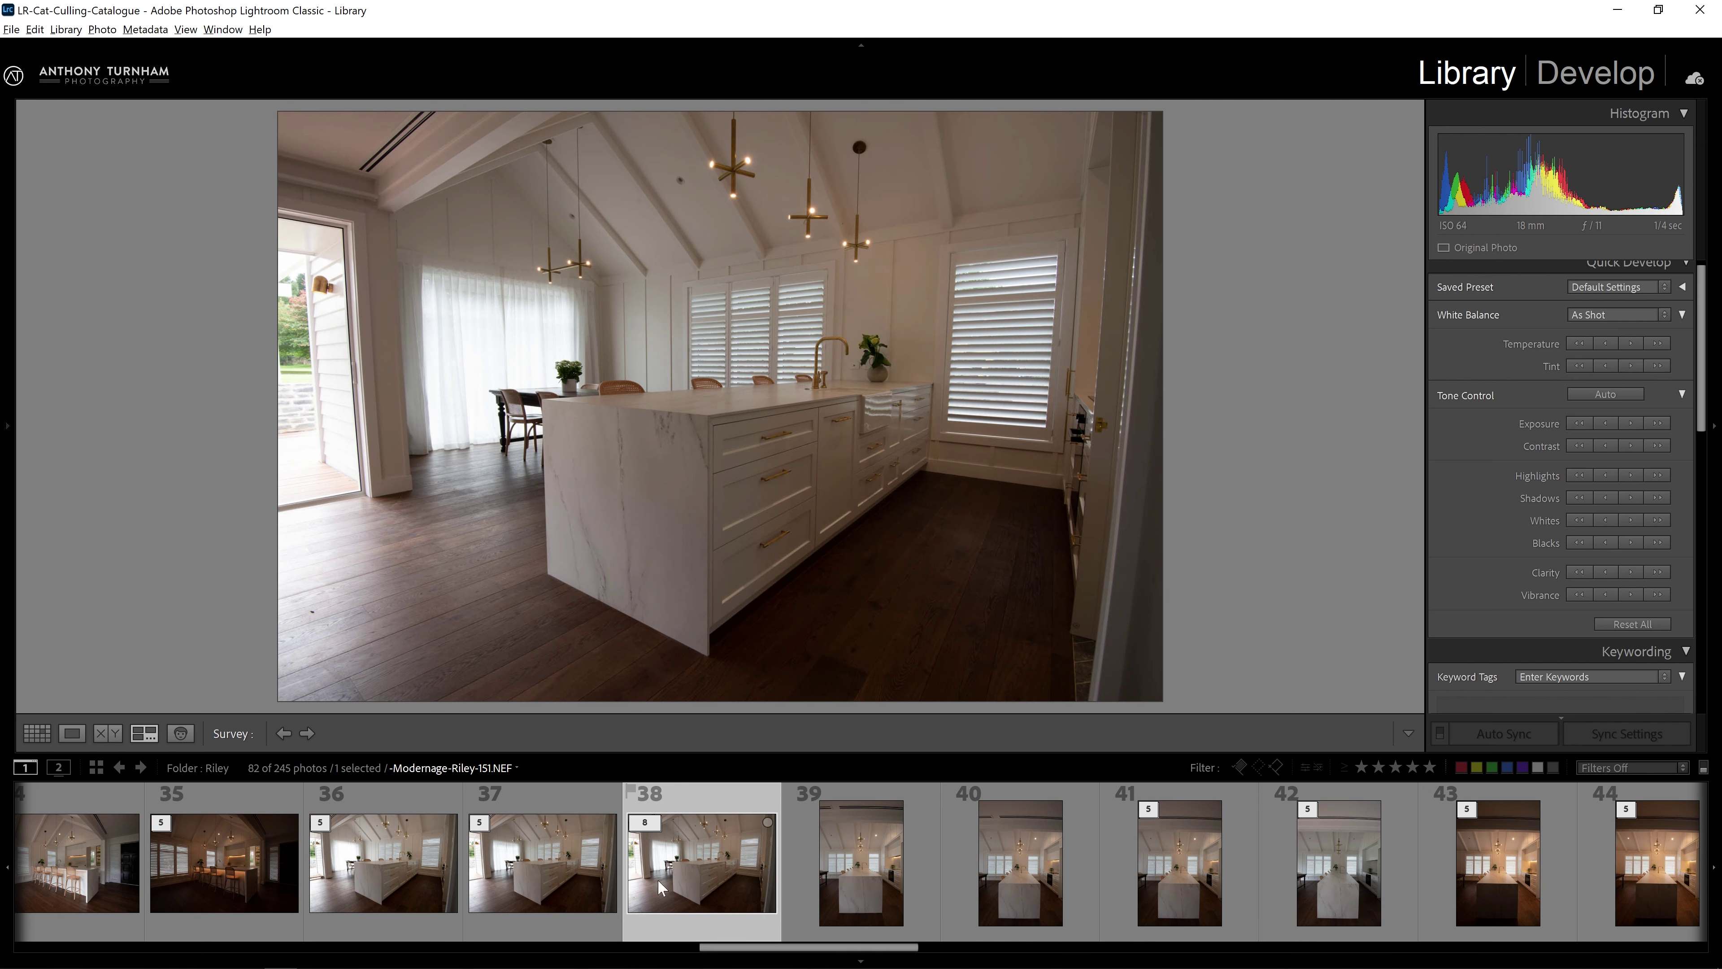
Go back to the start of the Riley folder, reveal the folder list, and show cover photos 006 and 011 in Survey view.
key(g)
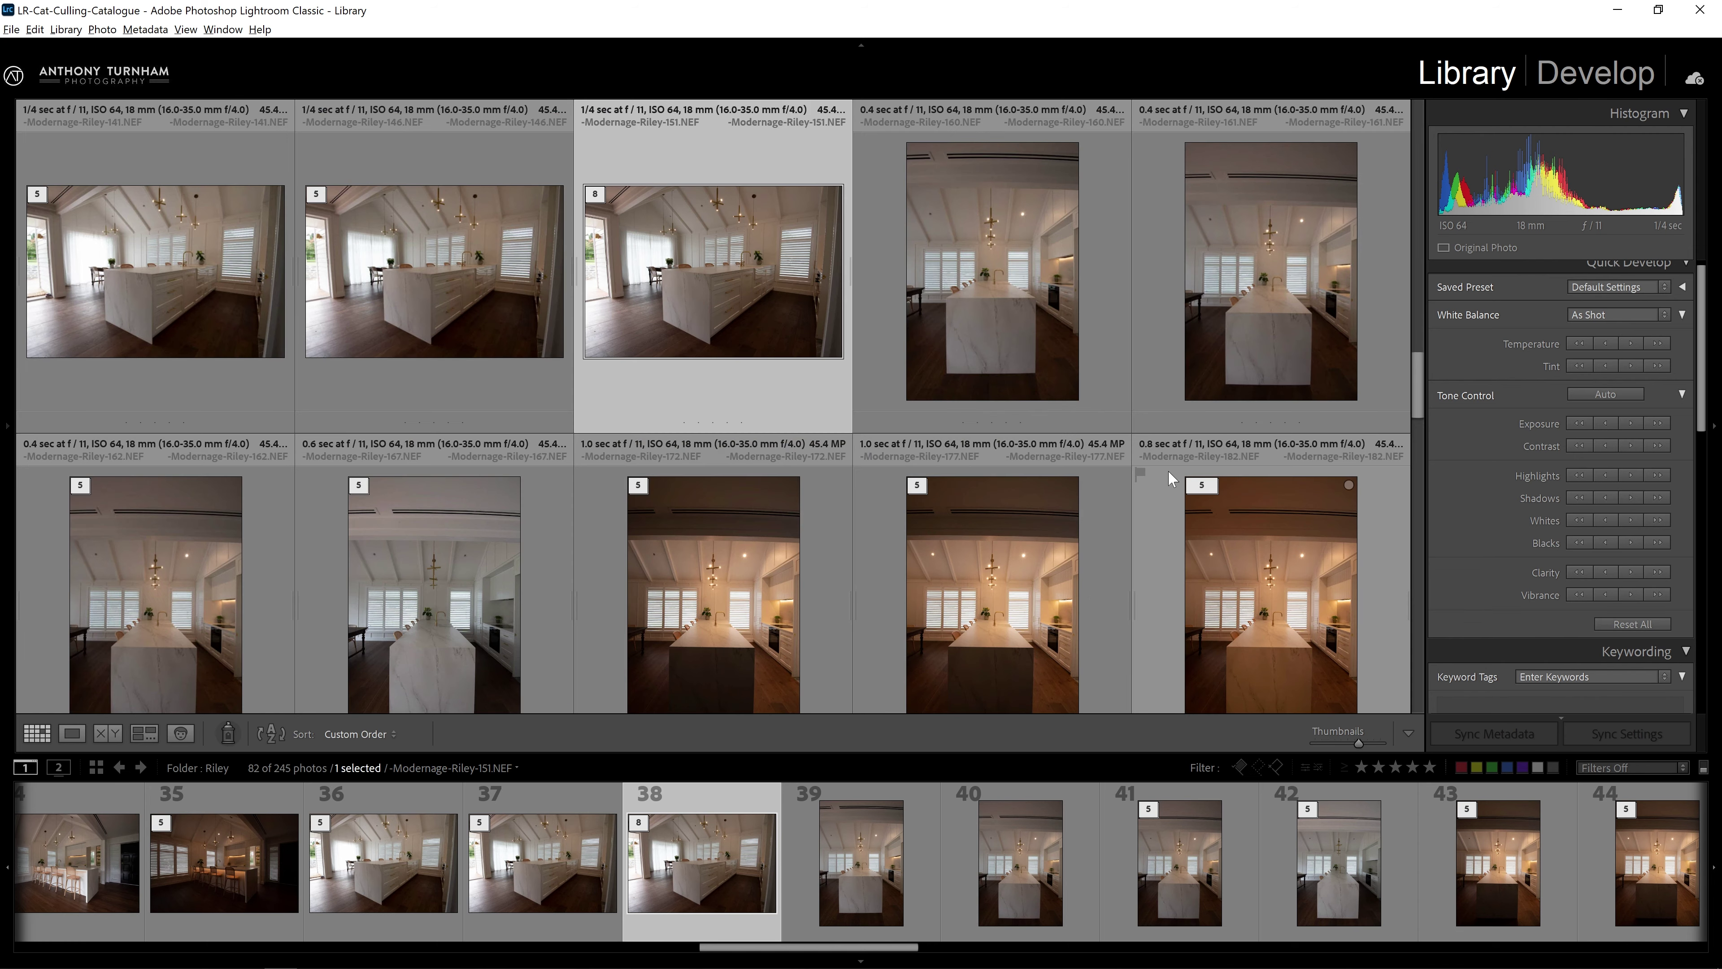
drag(1419, 405, 1402, 137)
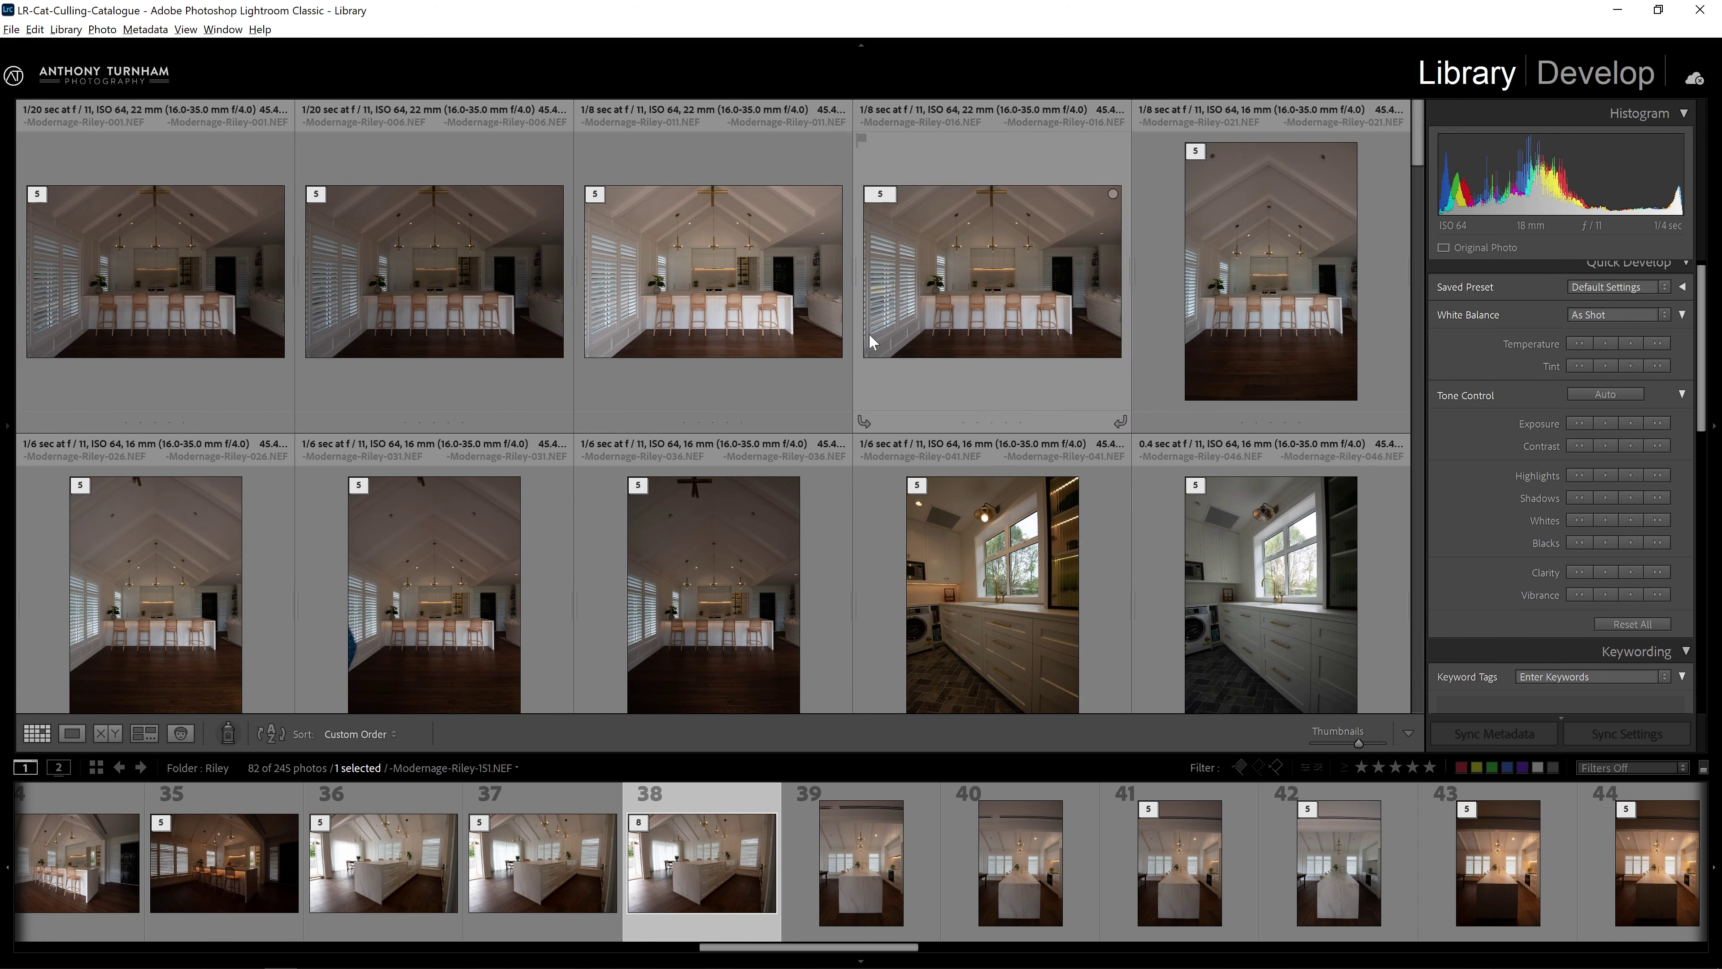
click(6, 425)
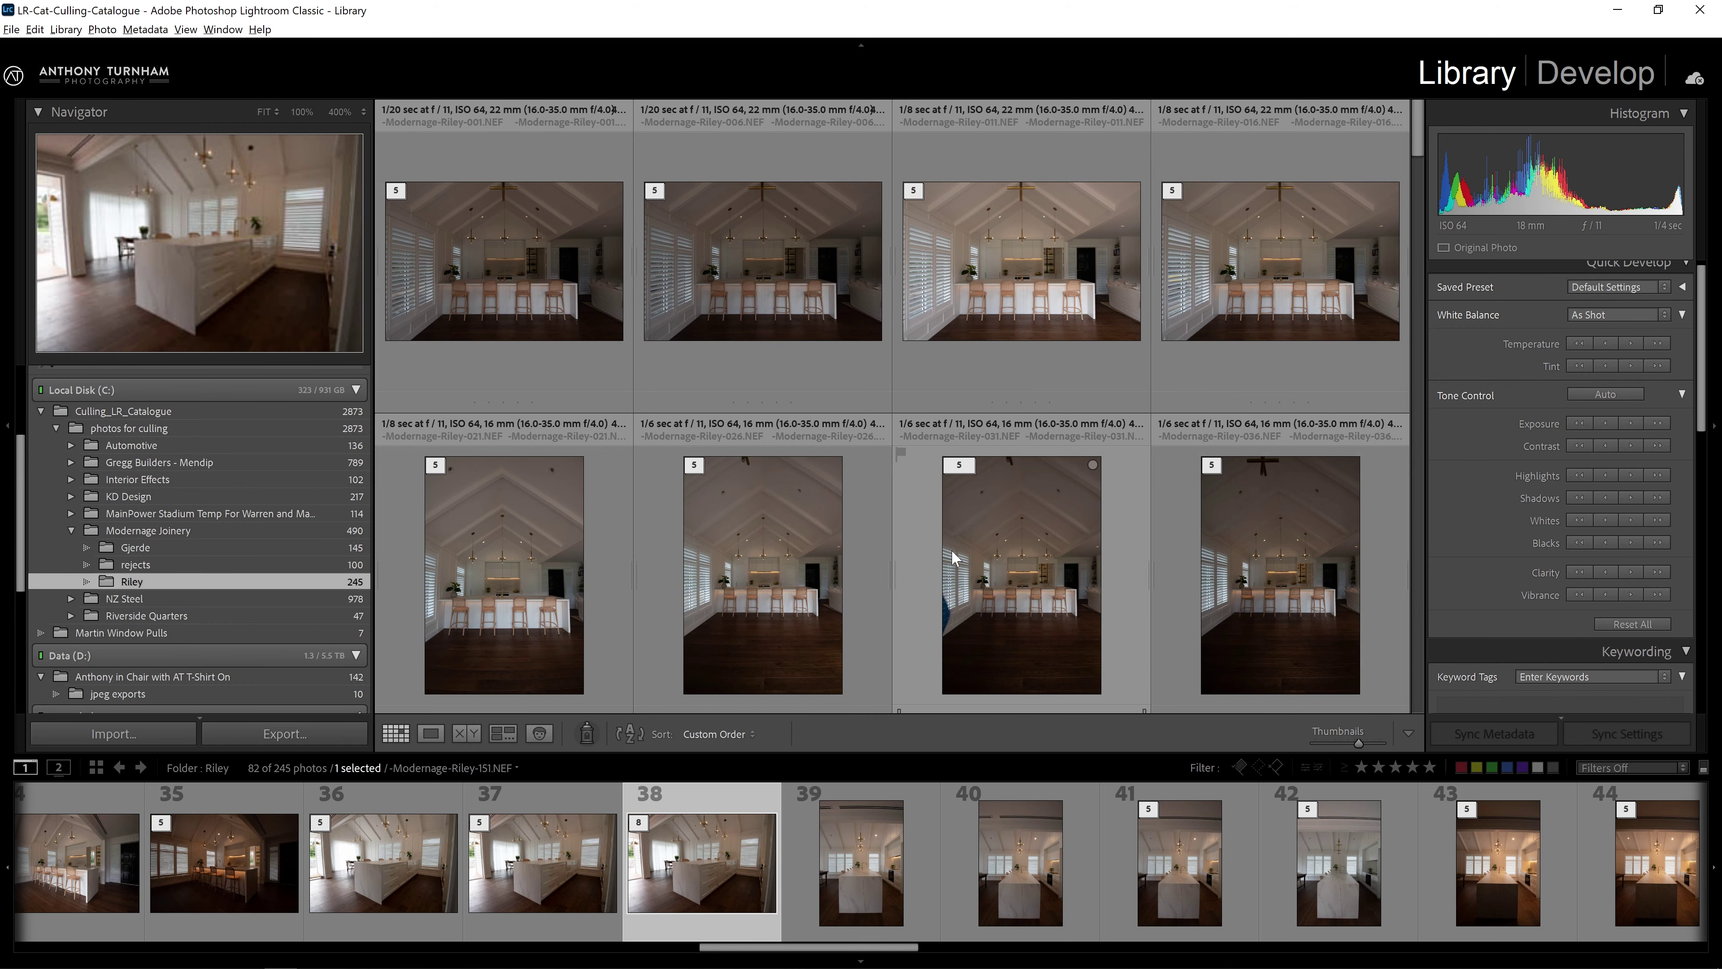
click(536, 268)
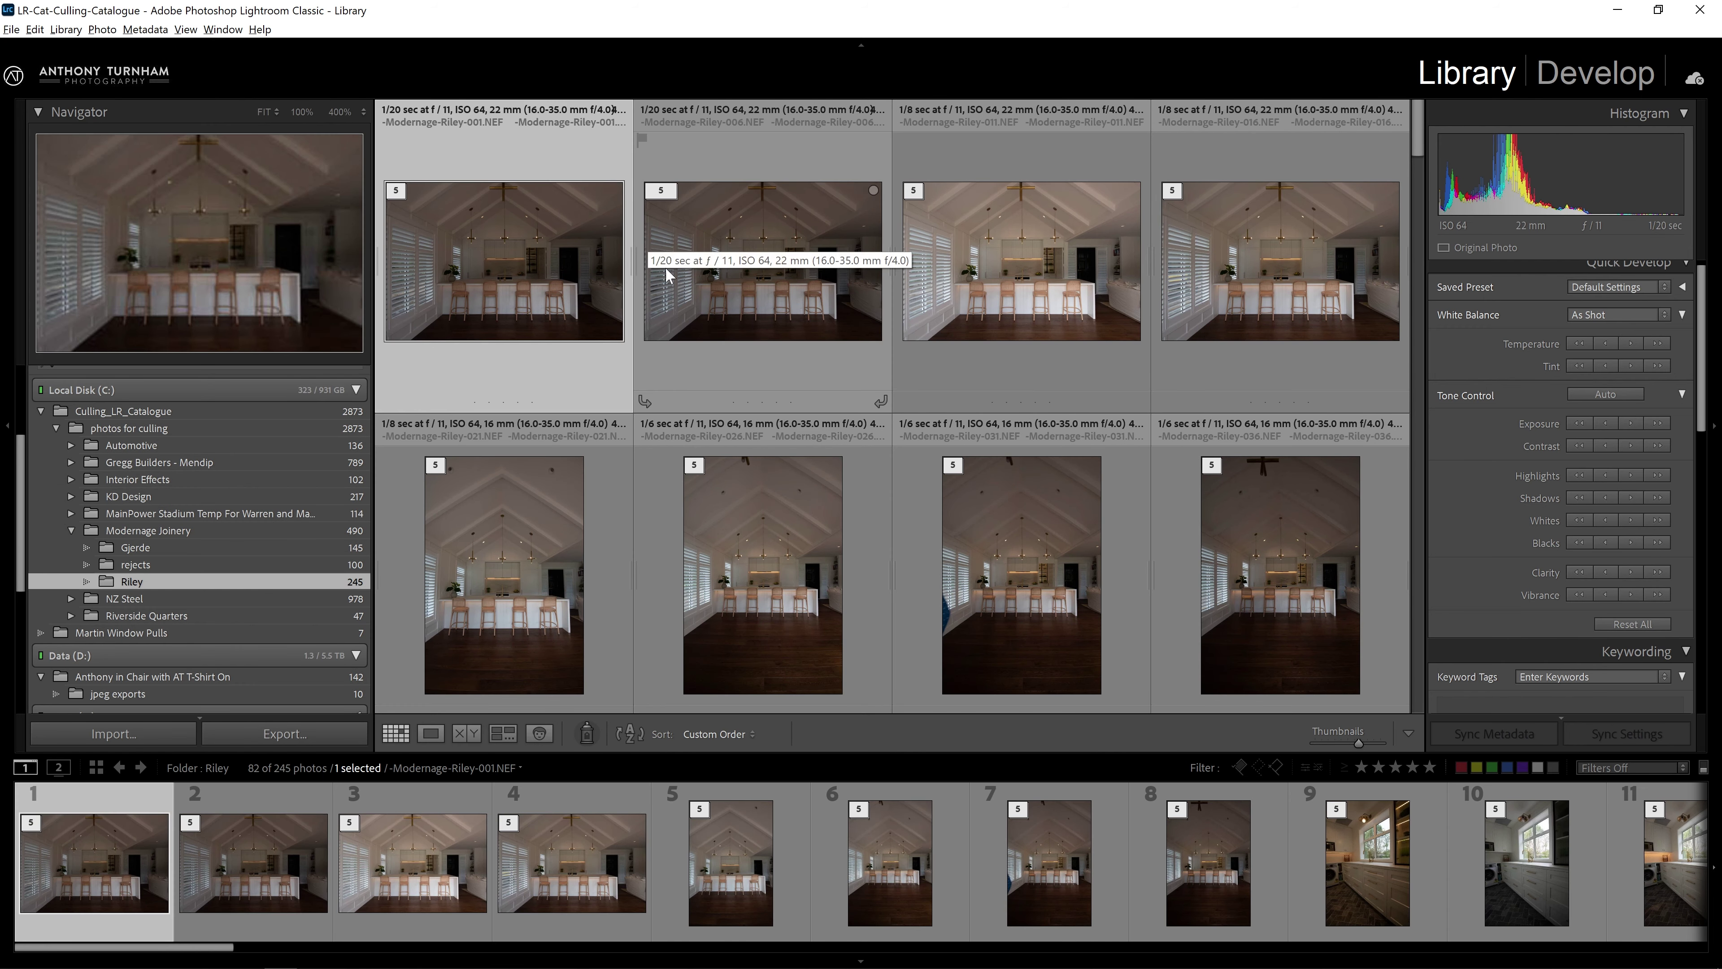
click(819, 240)
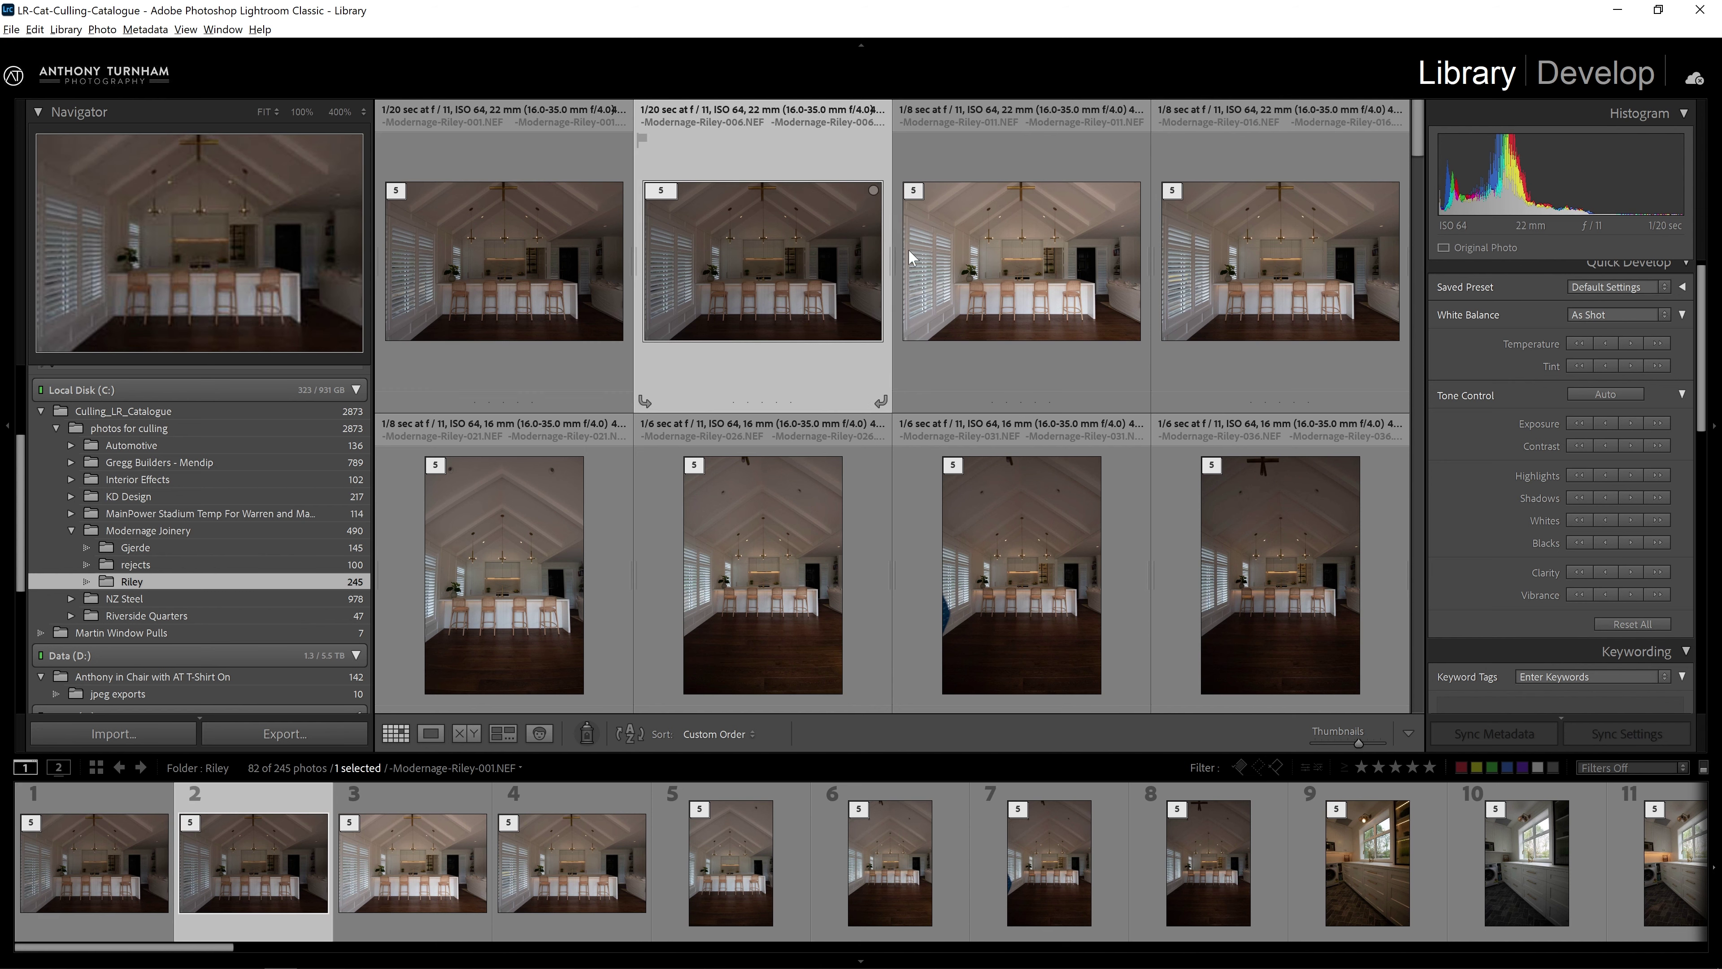
shift+click(1009, 246)
key(n)
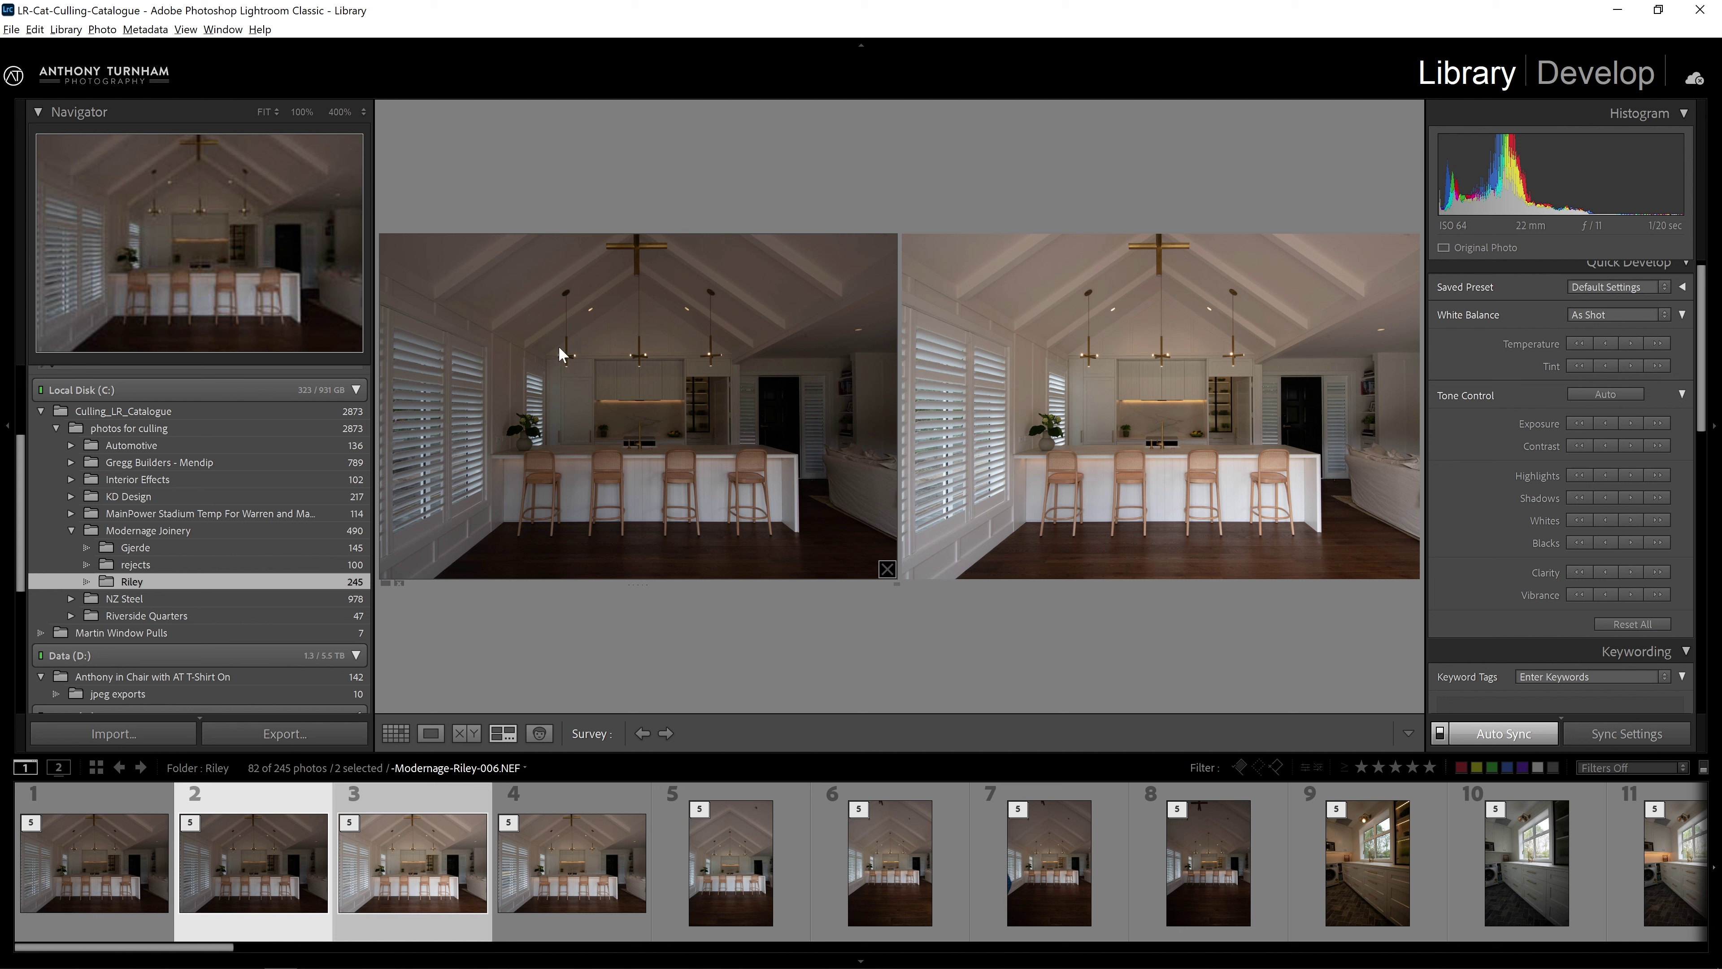
Compare the kitchen island cover photos 006 and 011 in Survey view and show photo 006 on its own.
click(1033, 342)
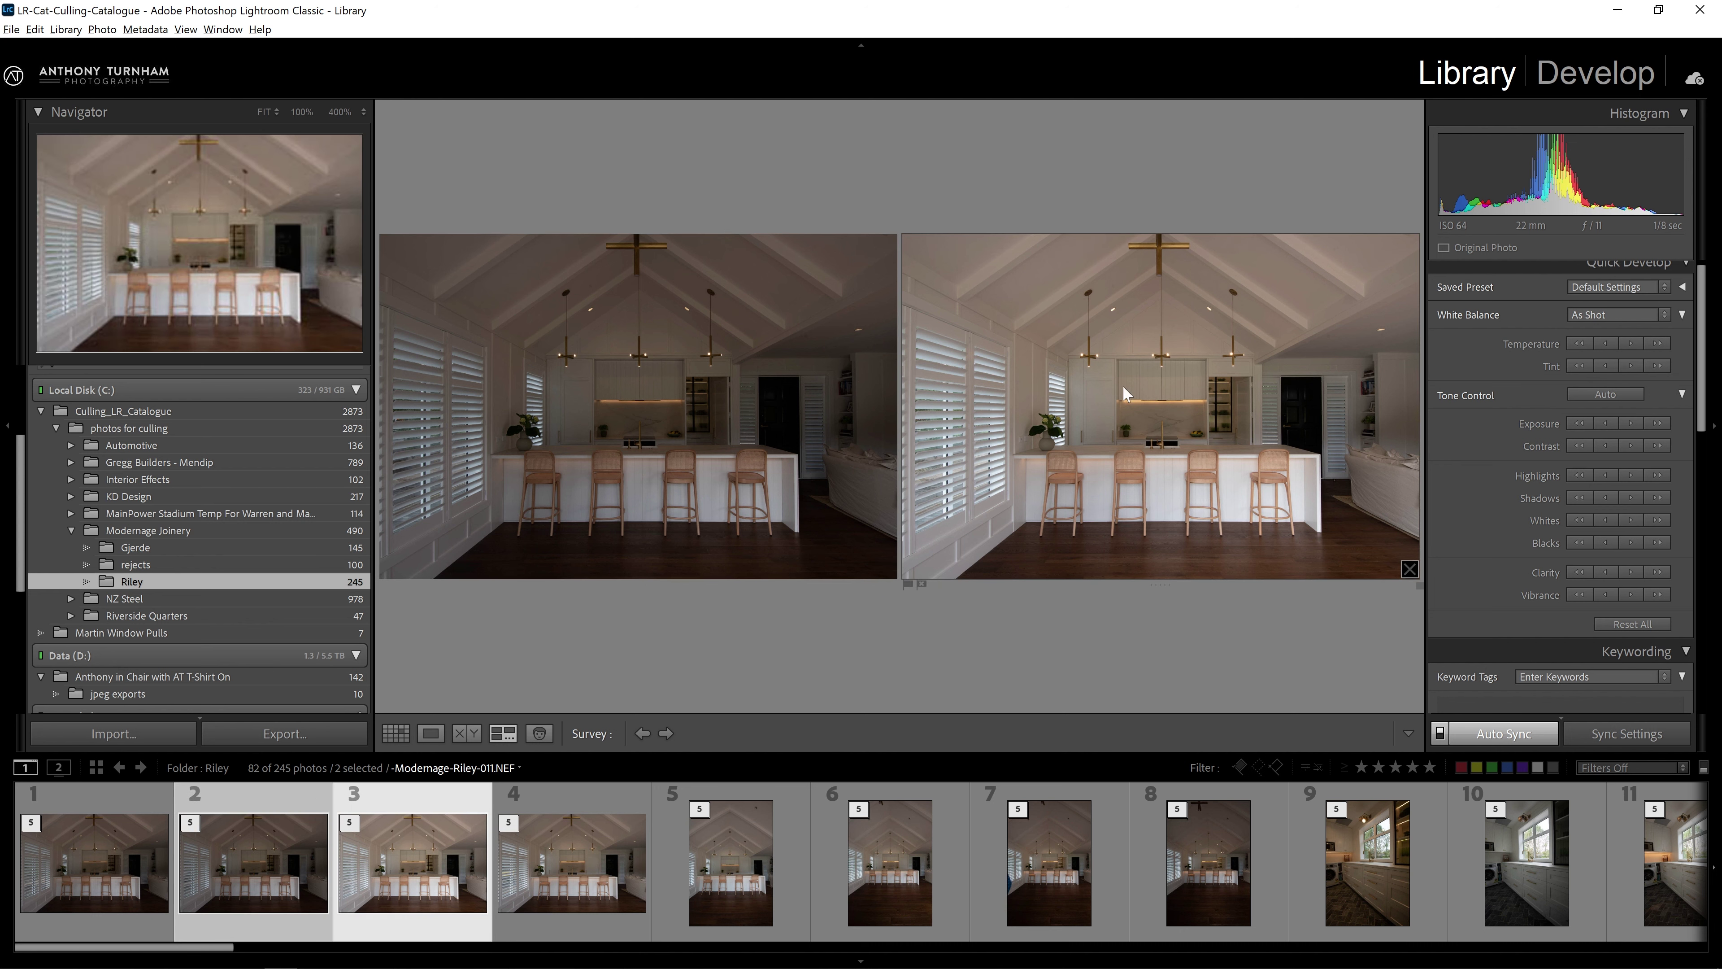
click(1162, 393)
key(Left)
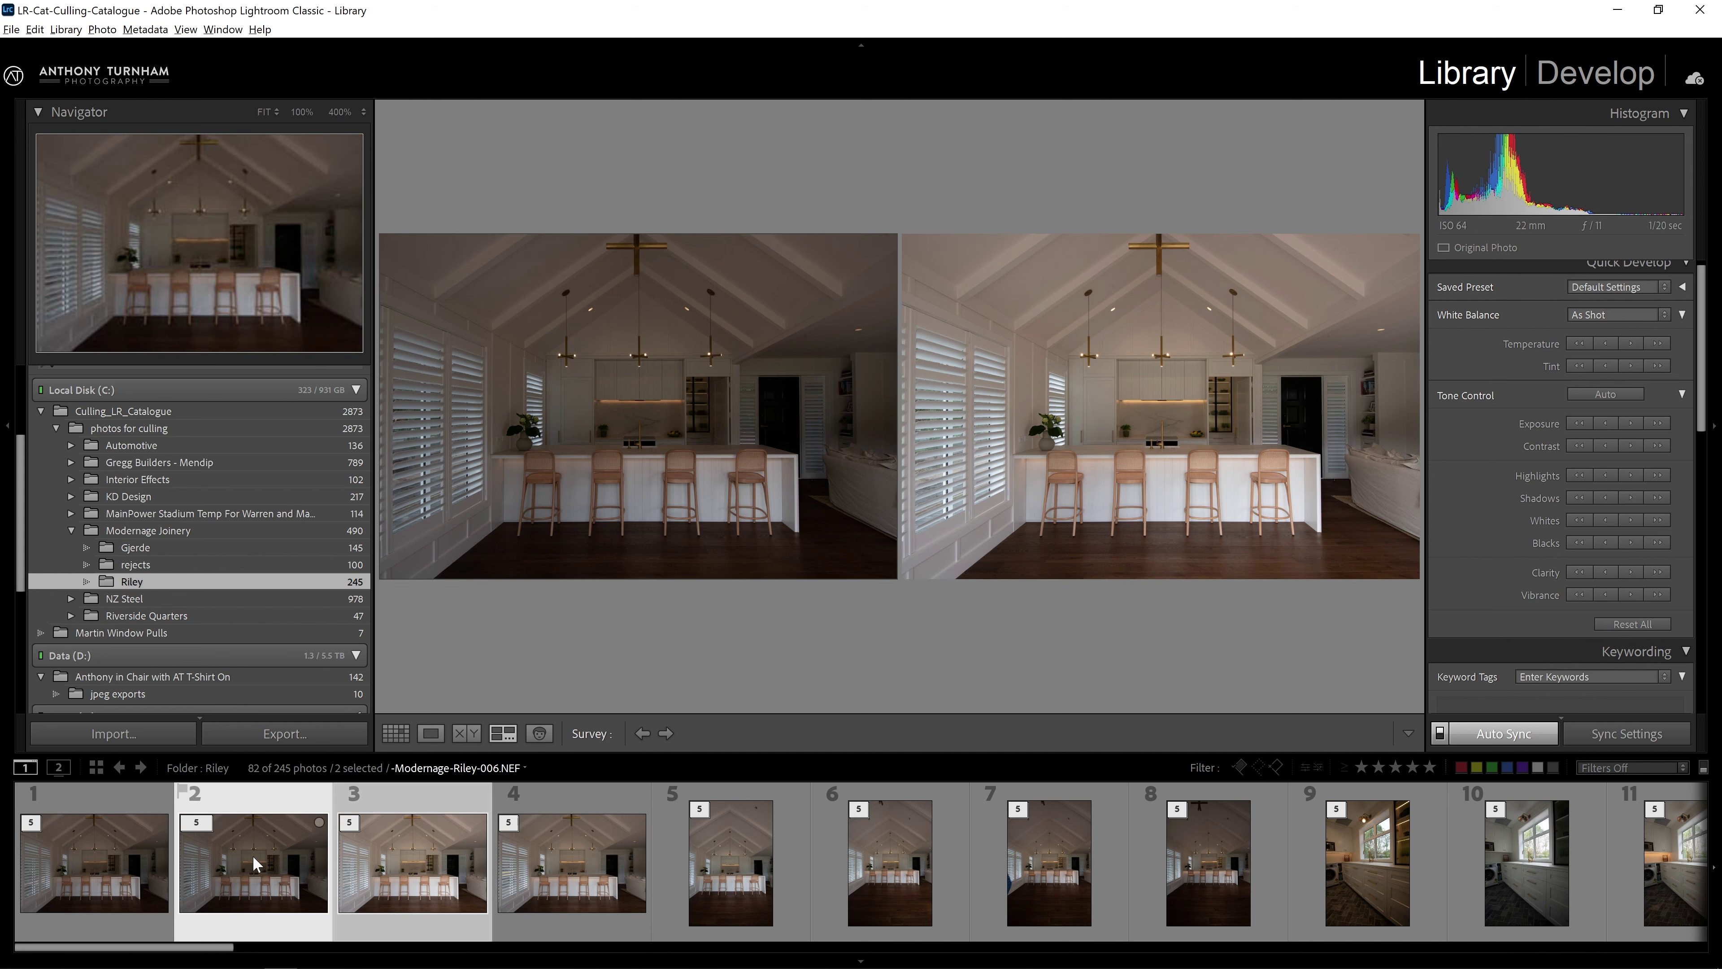
click(267, 848)
key(shift+Left)
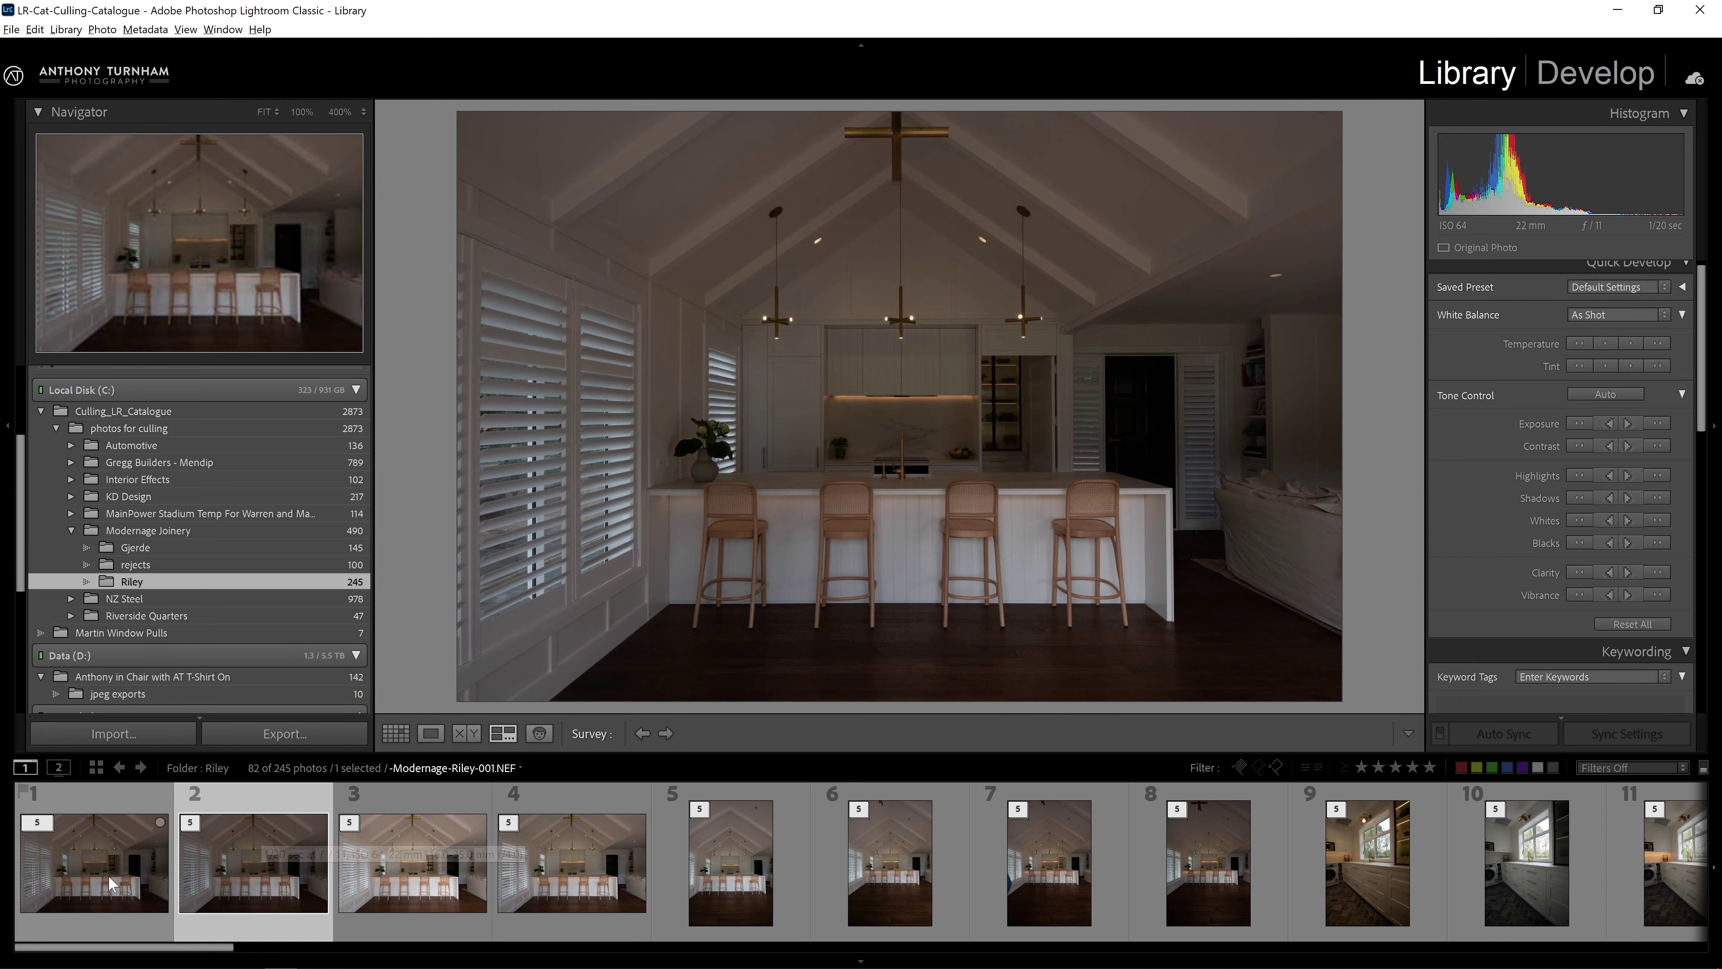
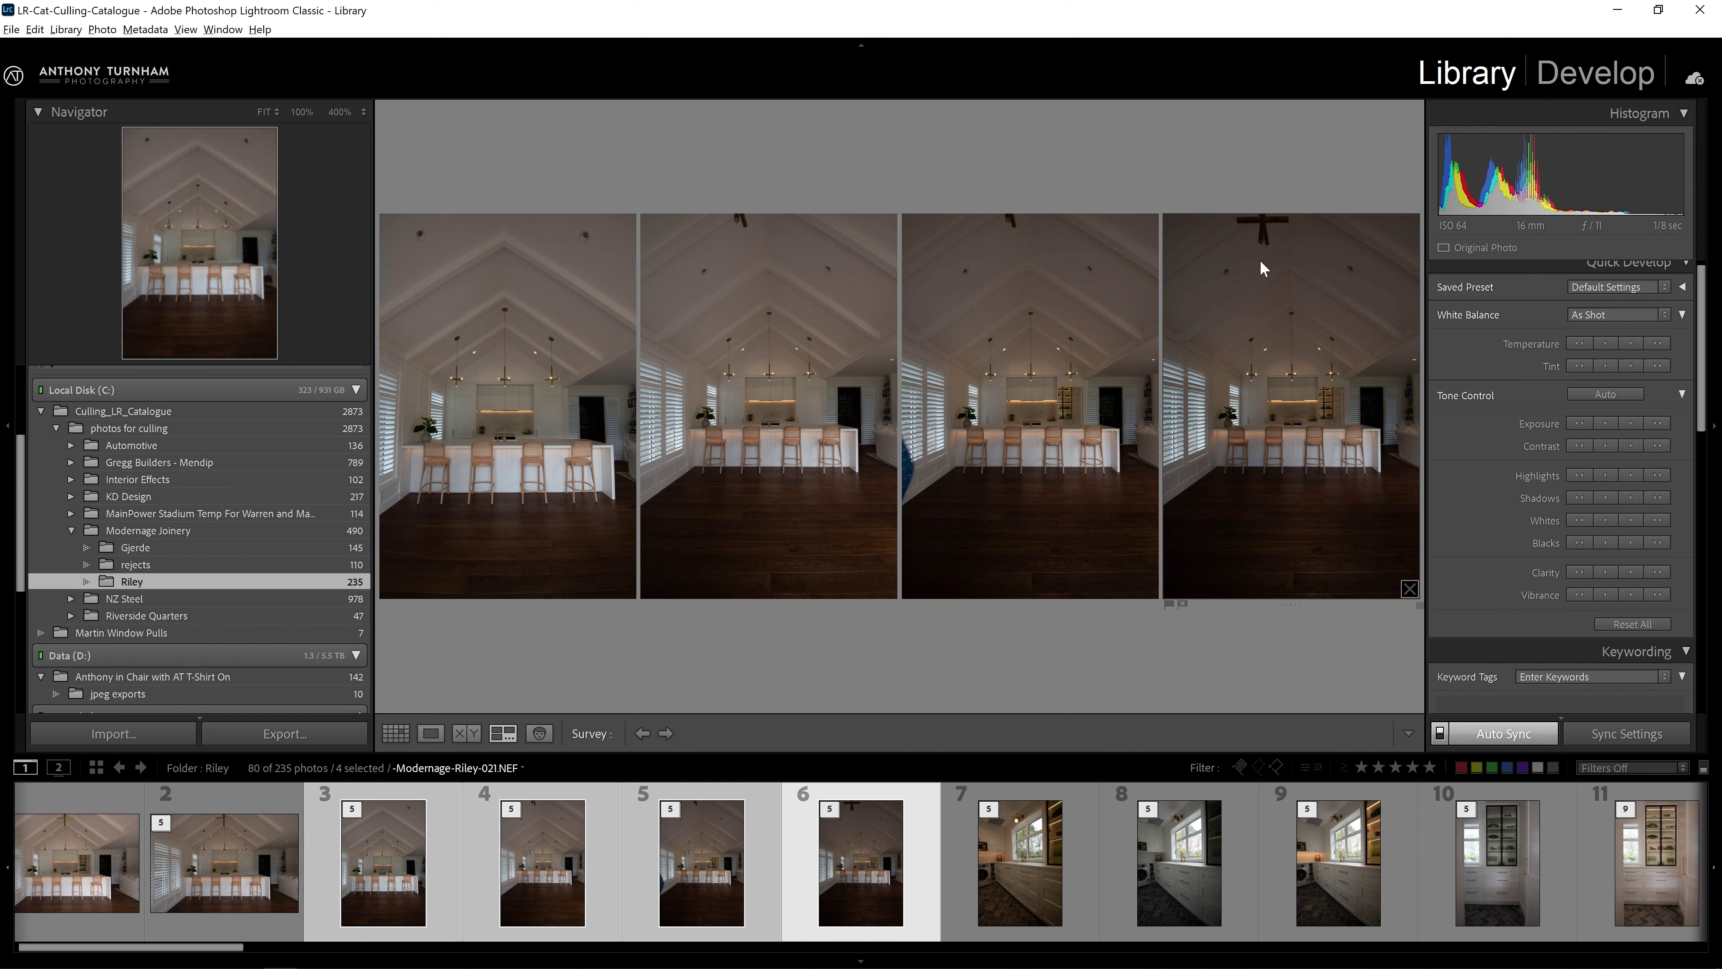
Expand the portrait kitchen stack covered by photo 036 and crop its brightest exposure, photo 040, to the 4 x 5 / 8 x 10 aspect ratio.
click(831, 810)
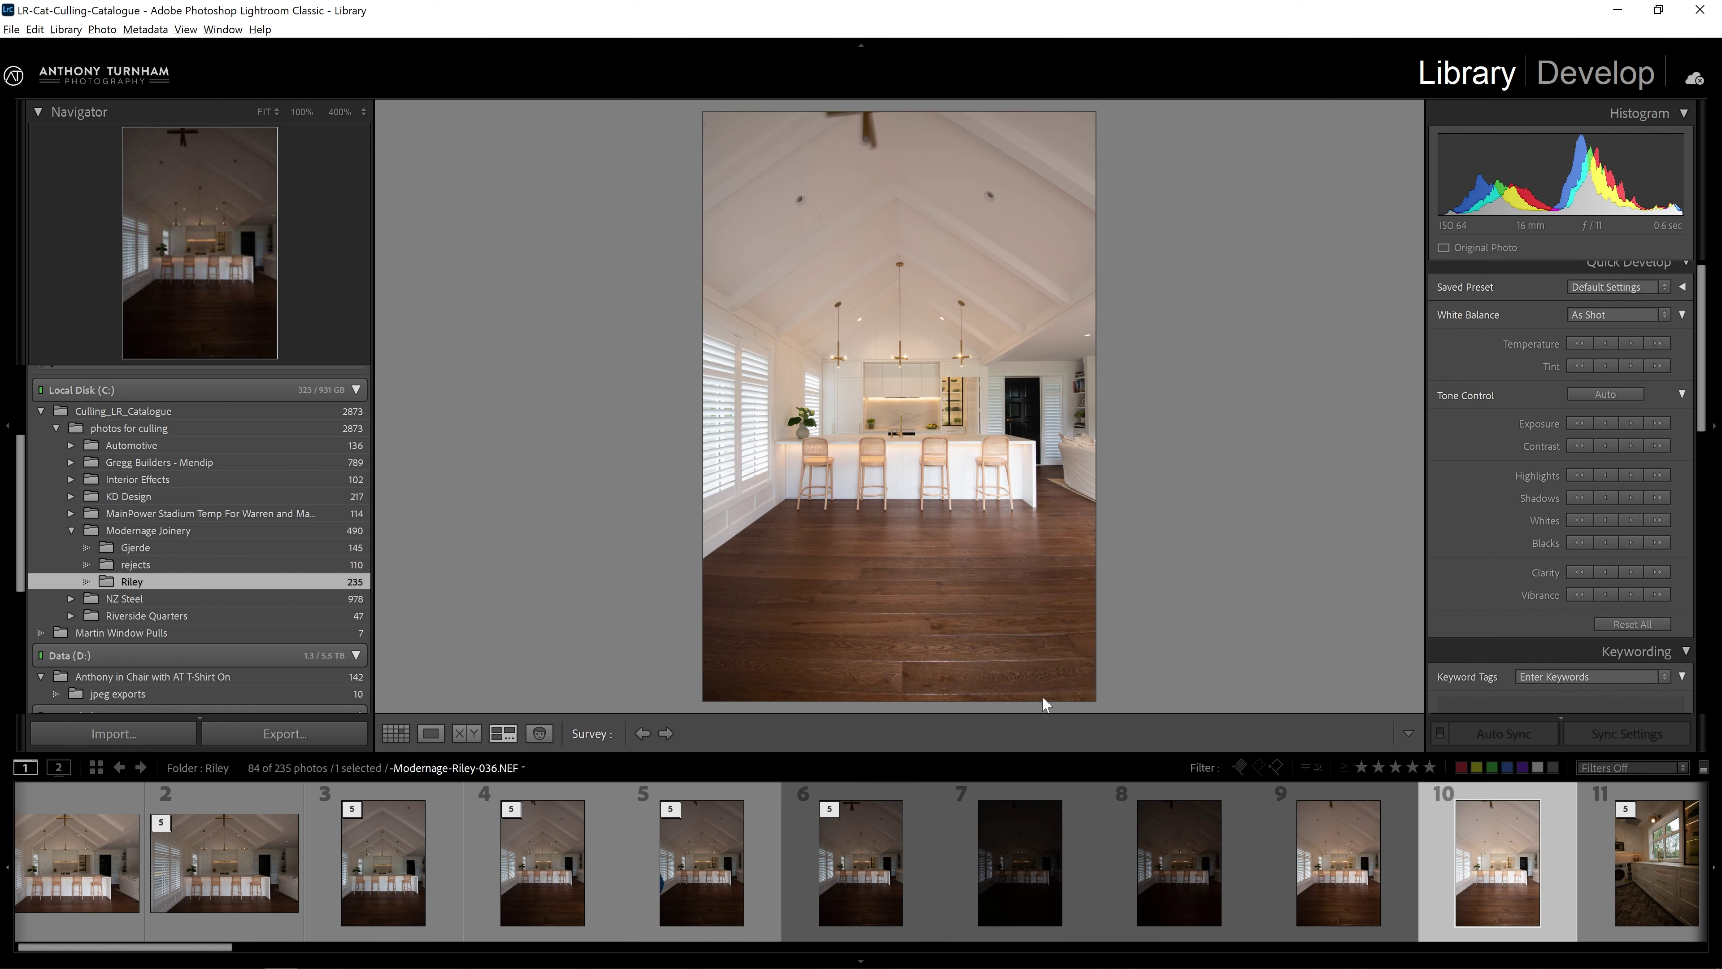
key(d)
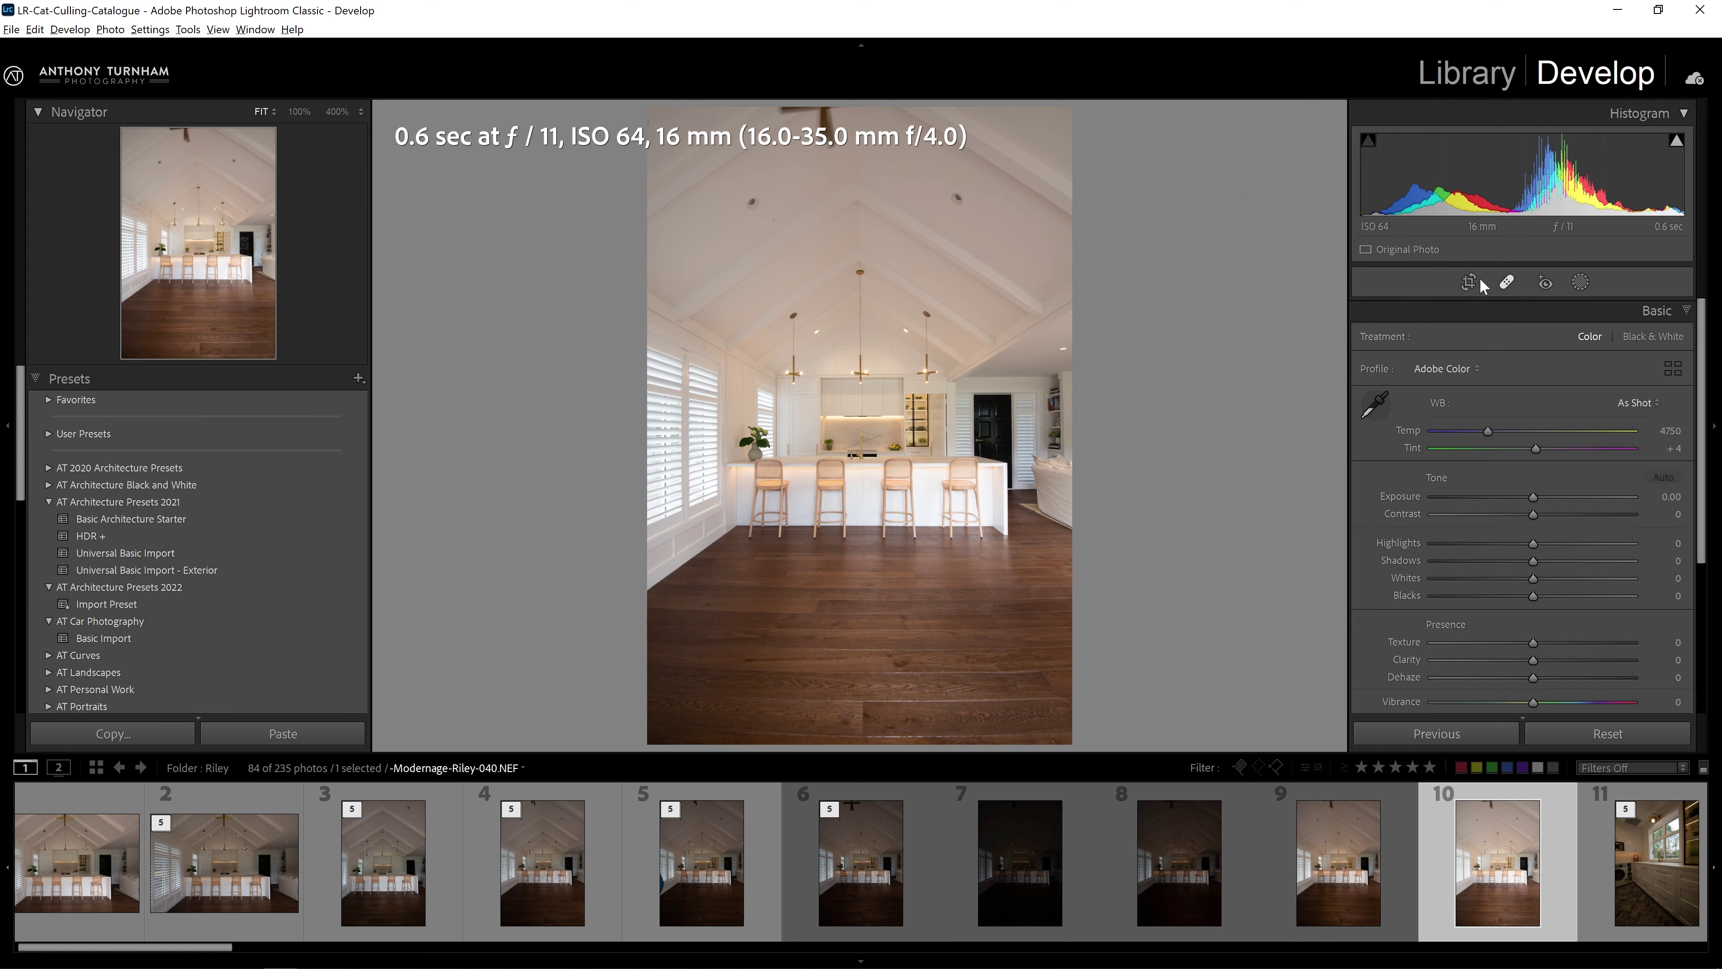
key(r)
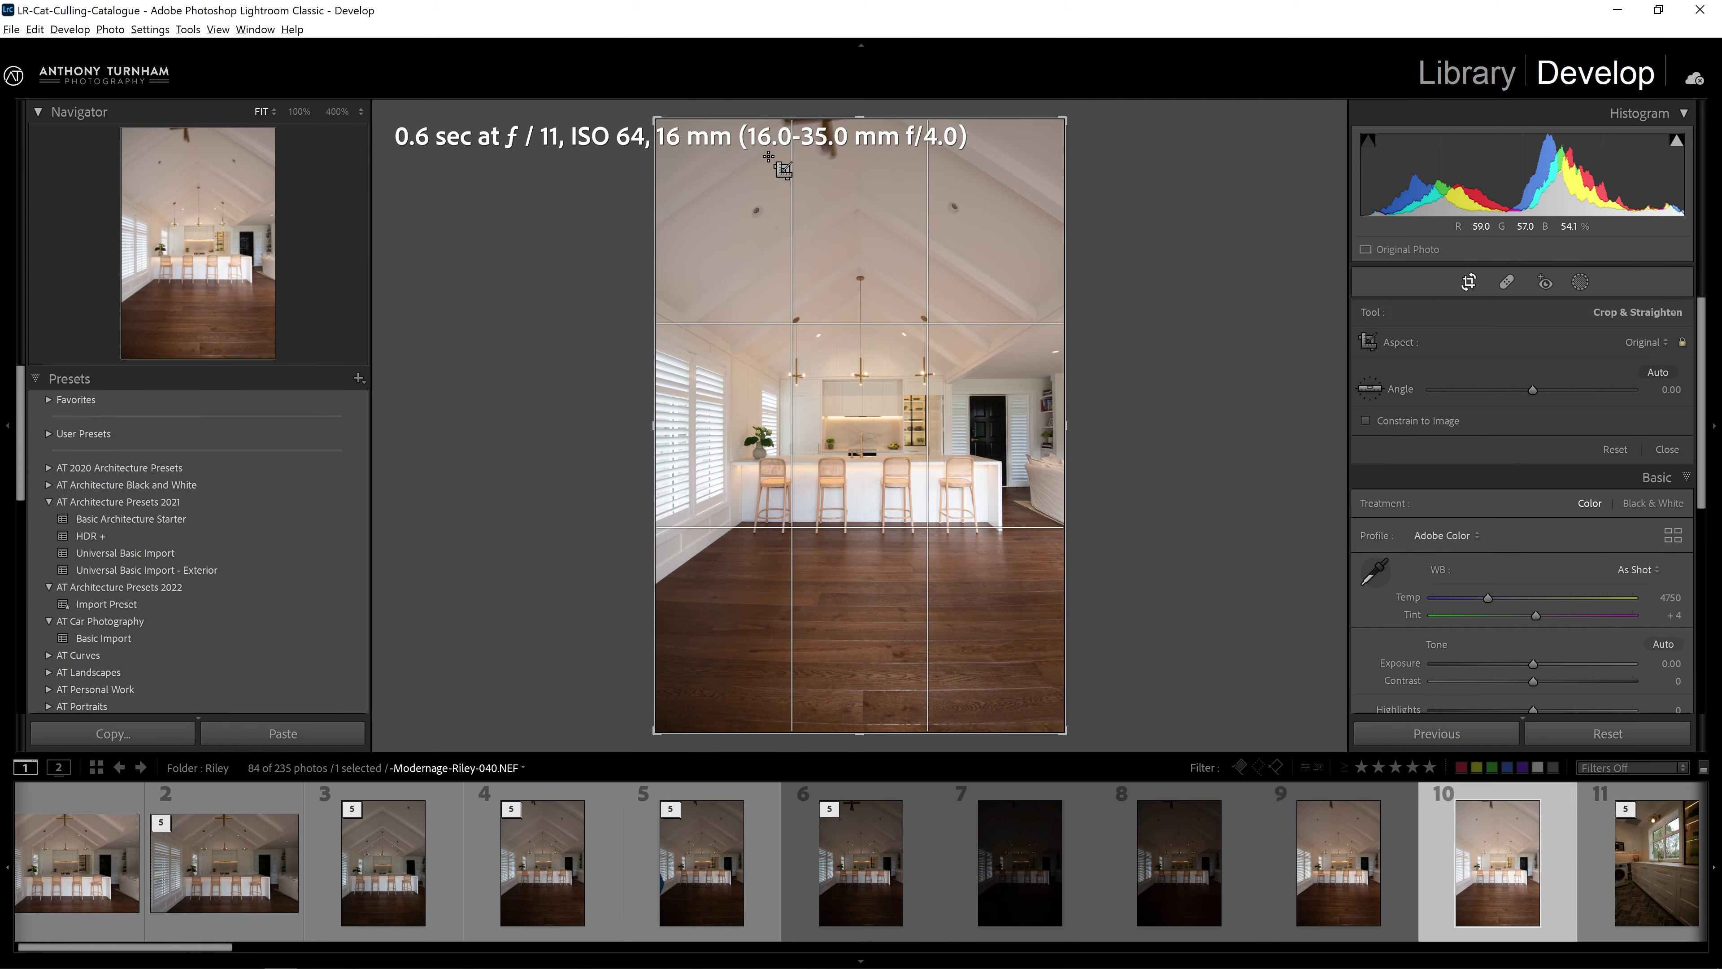
click(1645, 343)
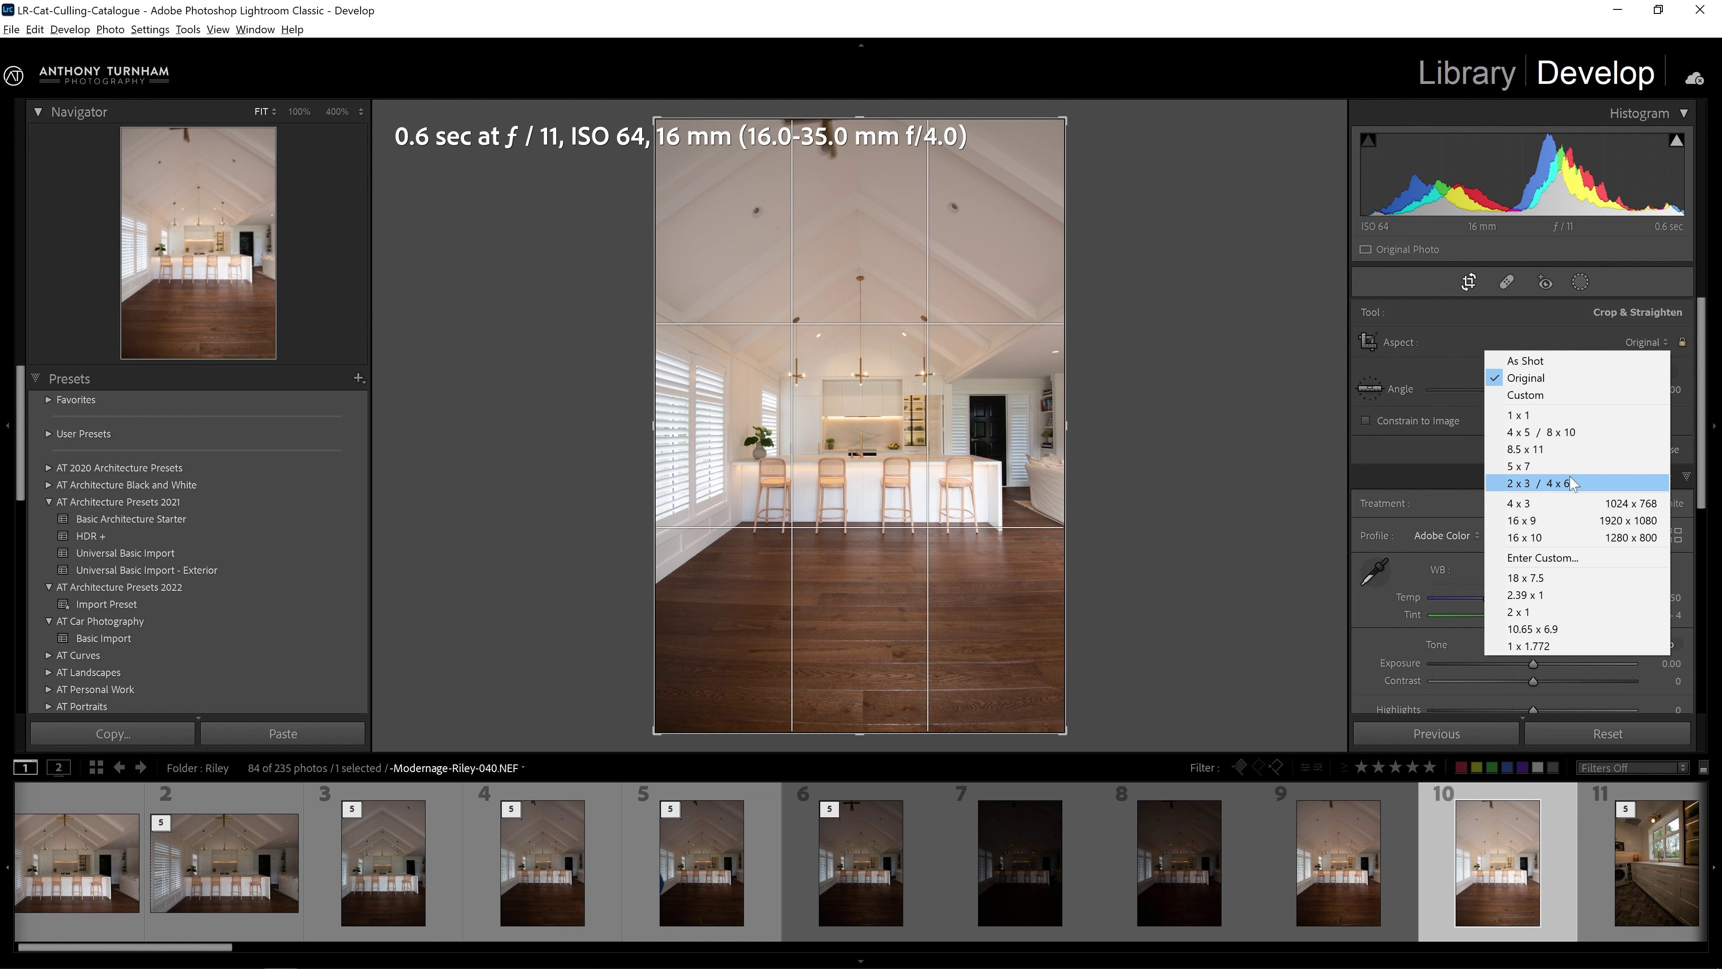
click(1559, 433)
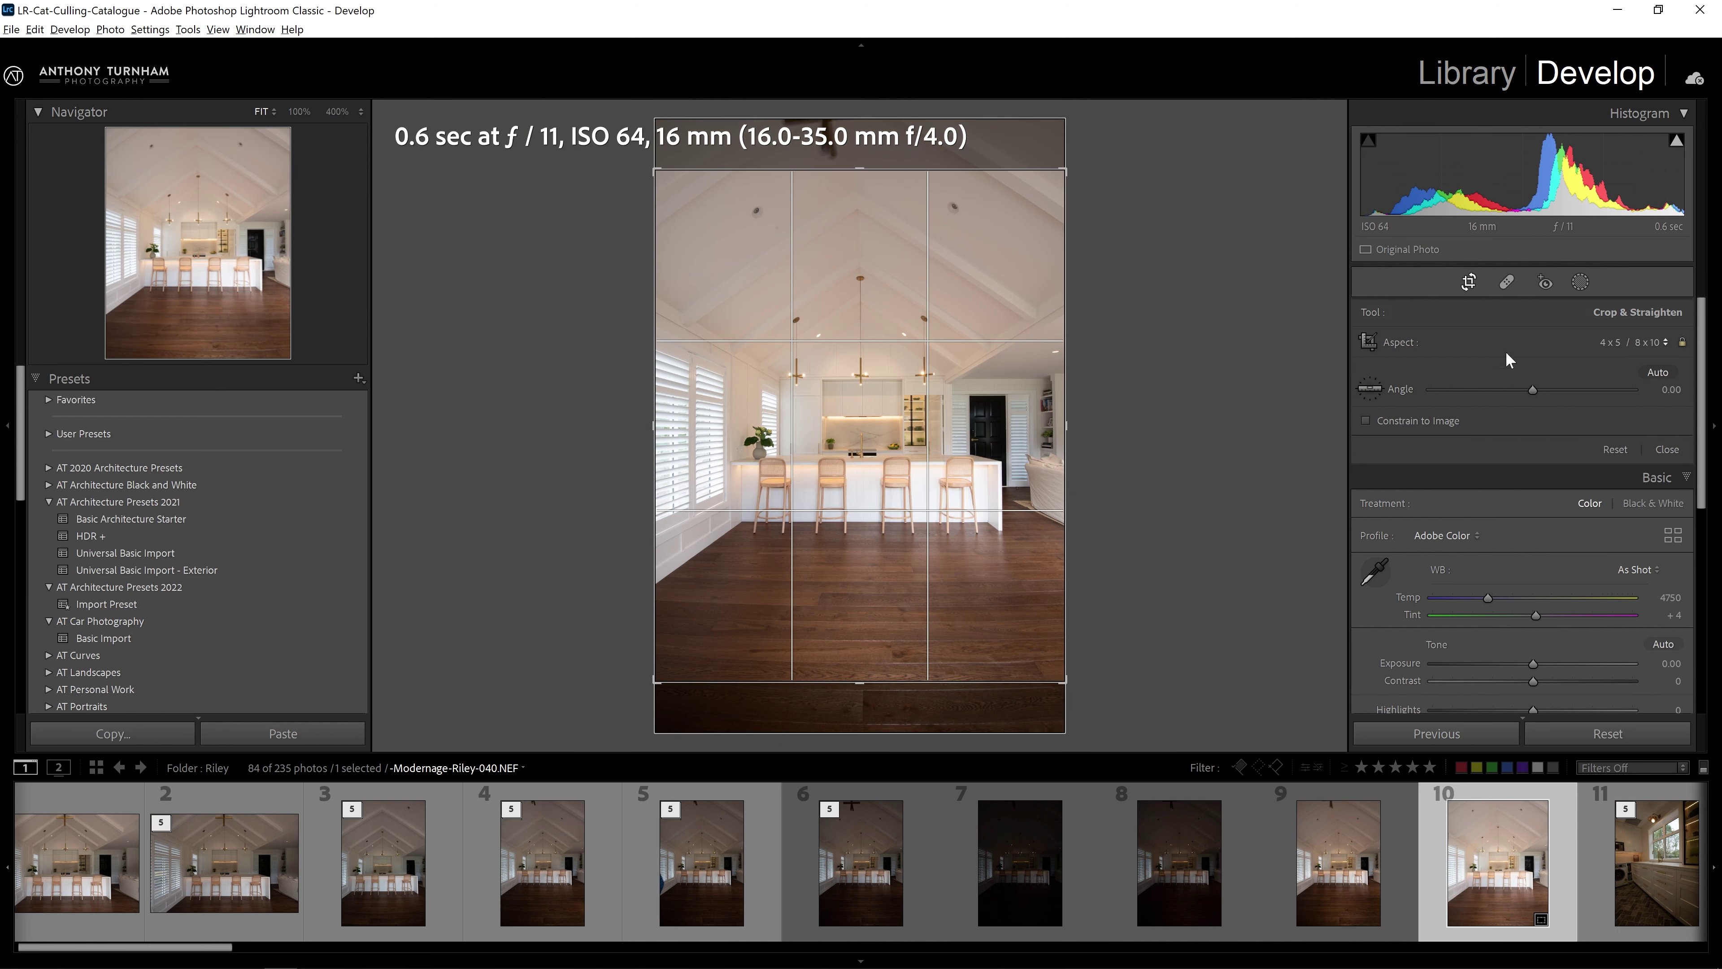
key(Return)
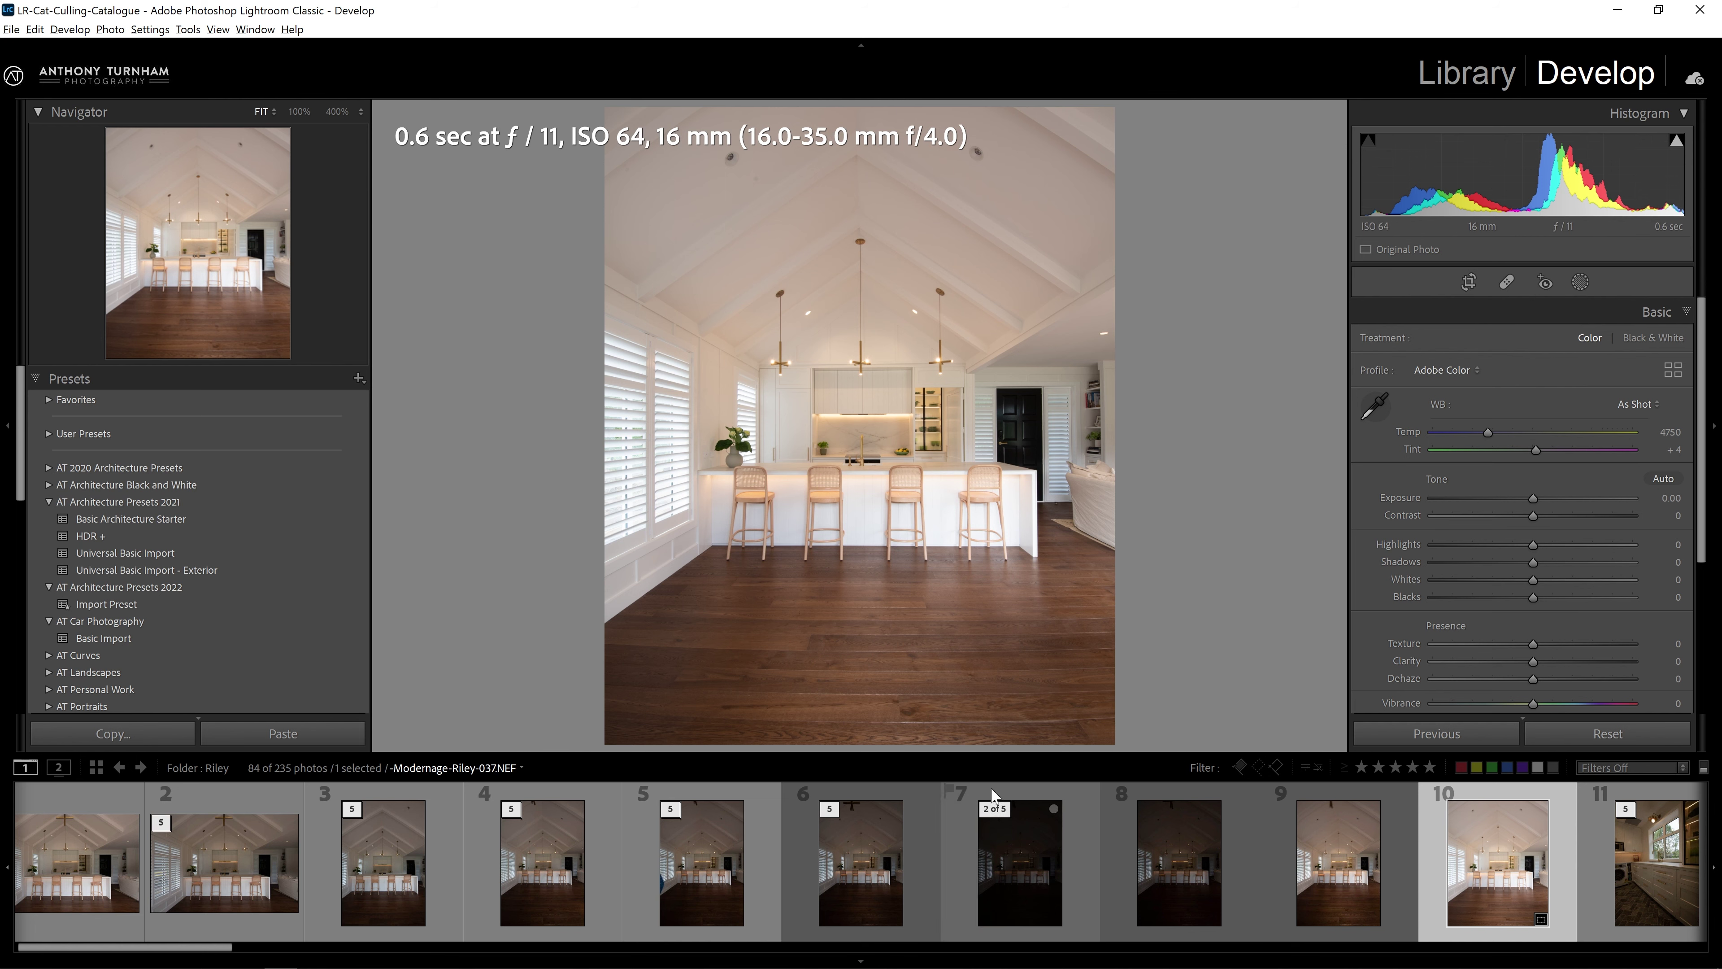
Collapse the 036 stack and check the similar portrait covers 036, 031 and 026, including the exposures stacked under 026.
click(841, 832)
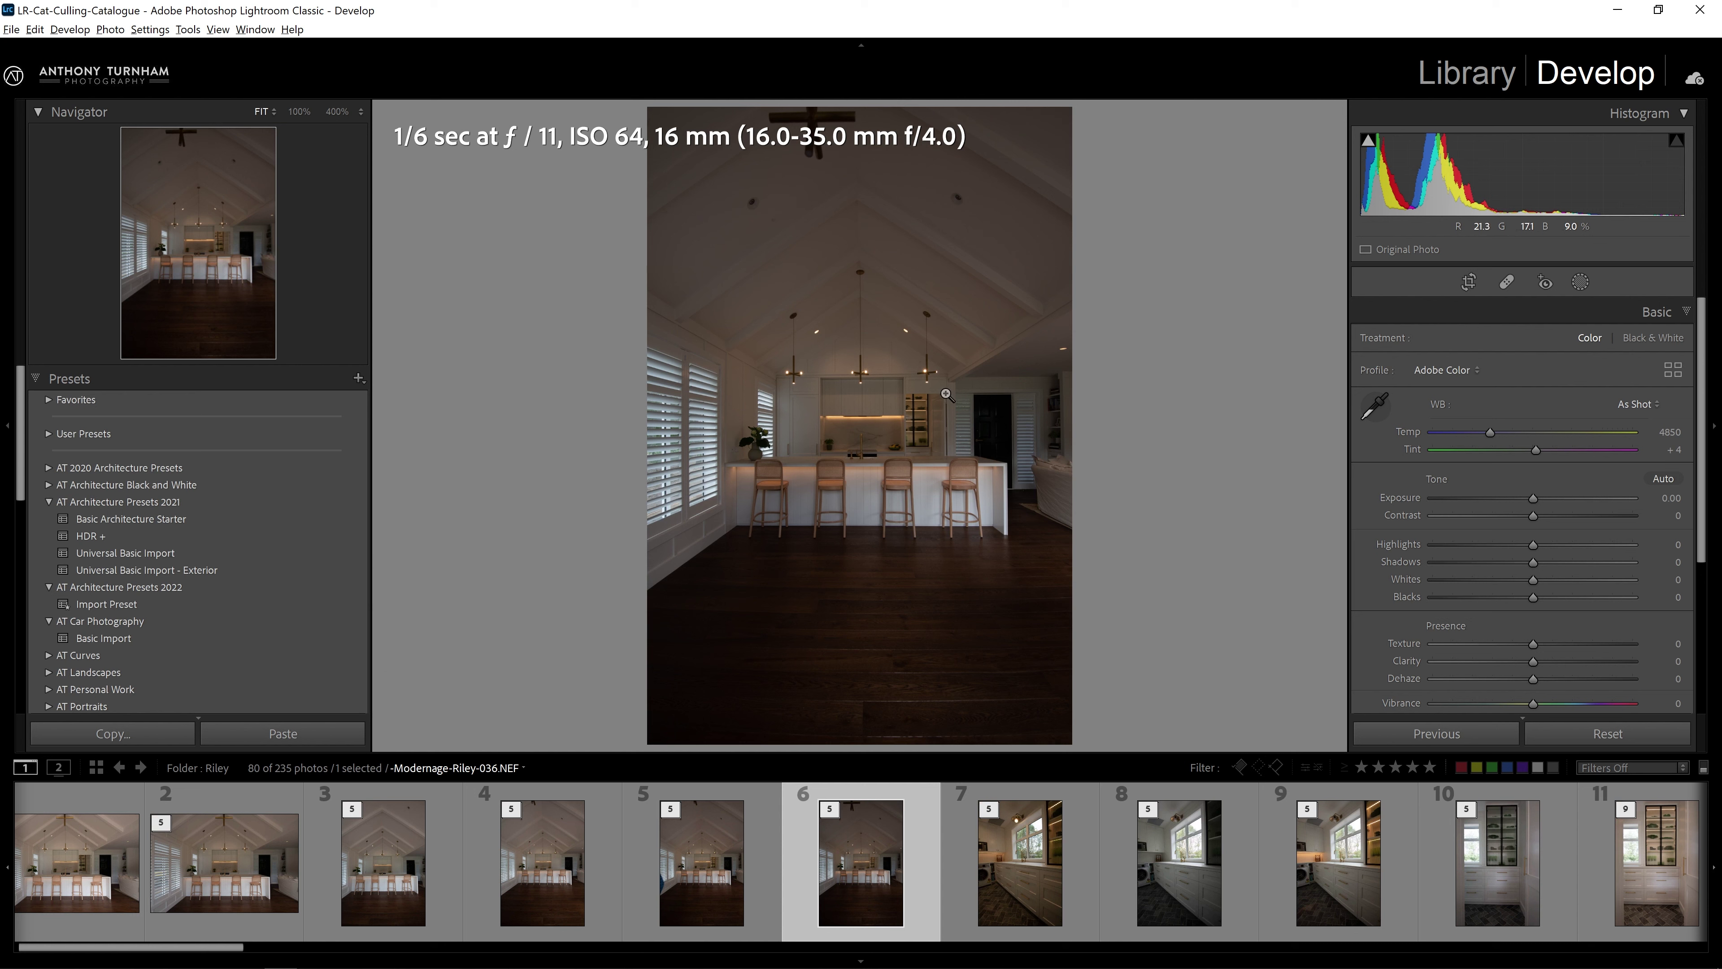
key(Left)
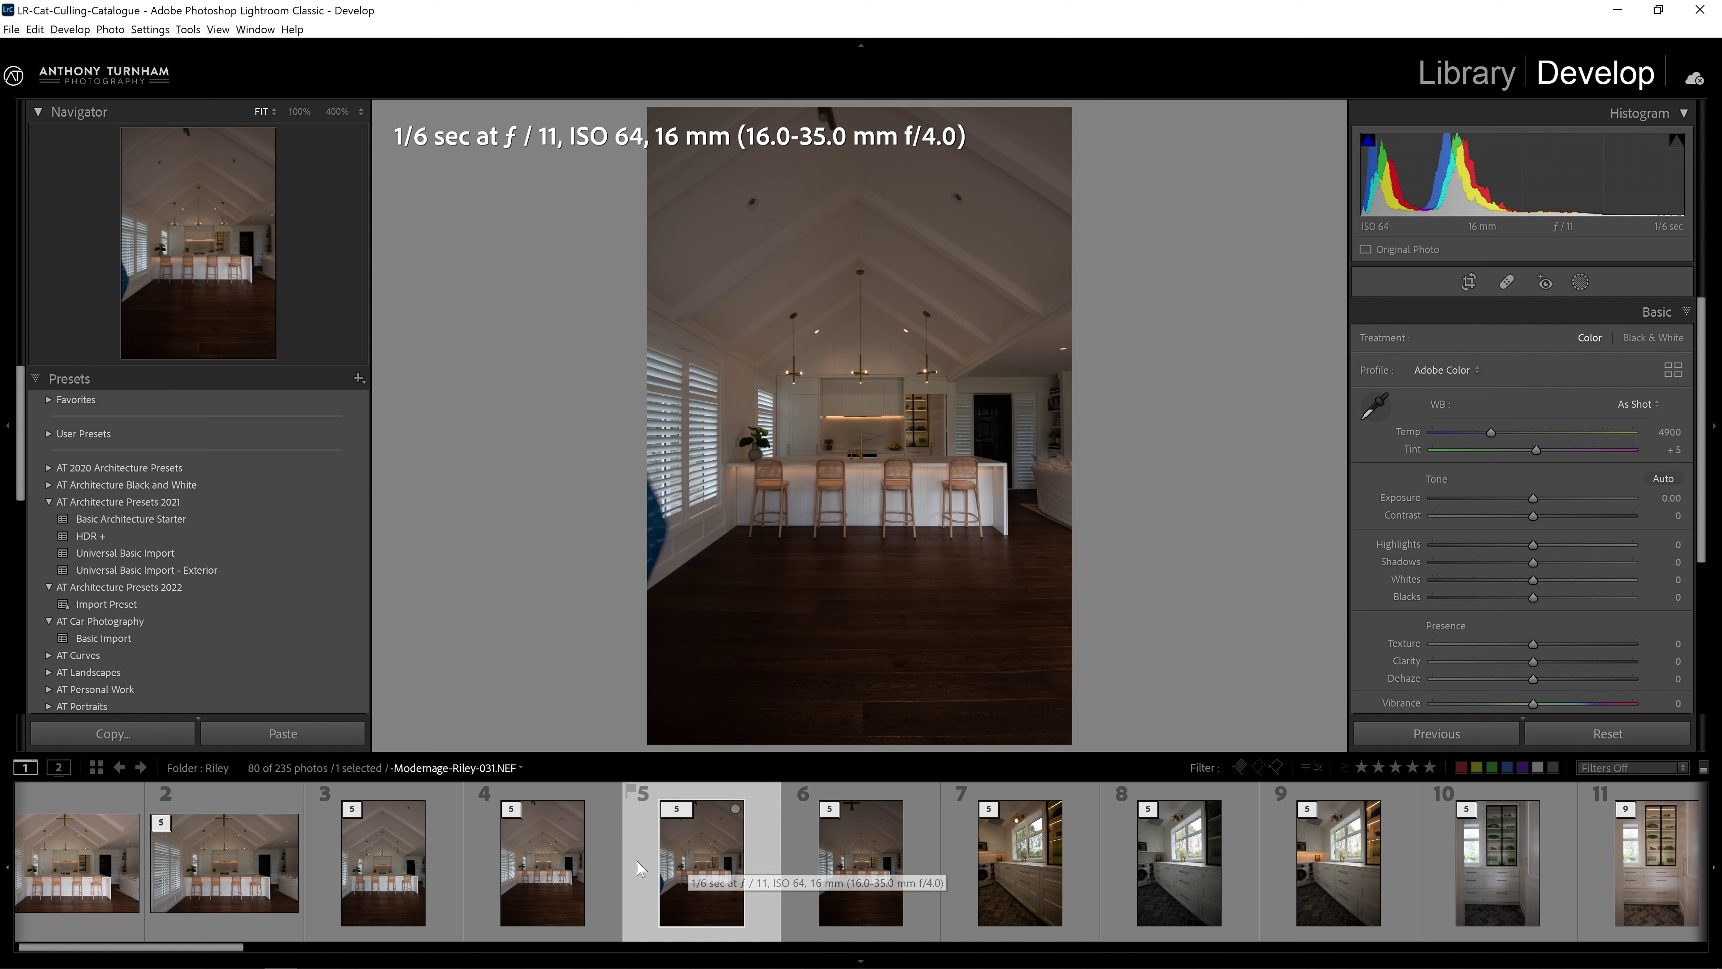
ctrl+click(590, 876)
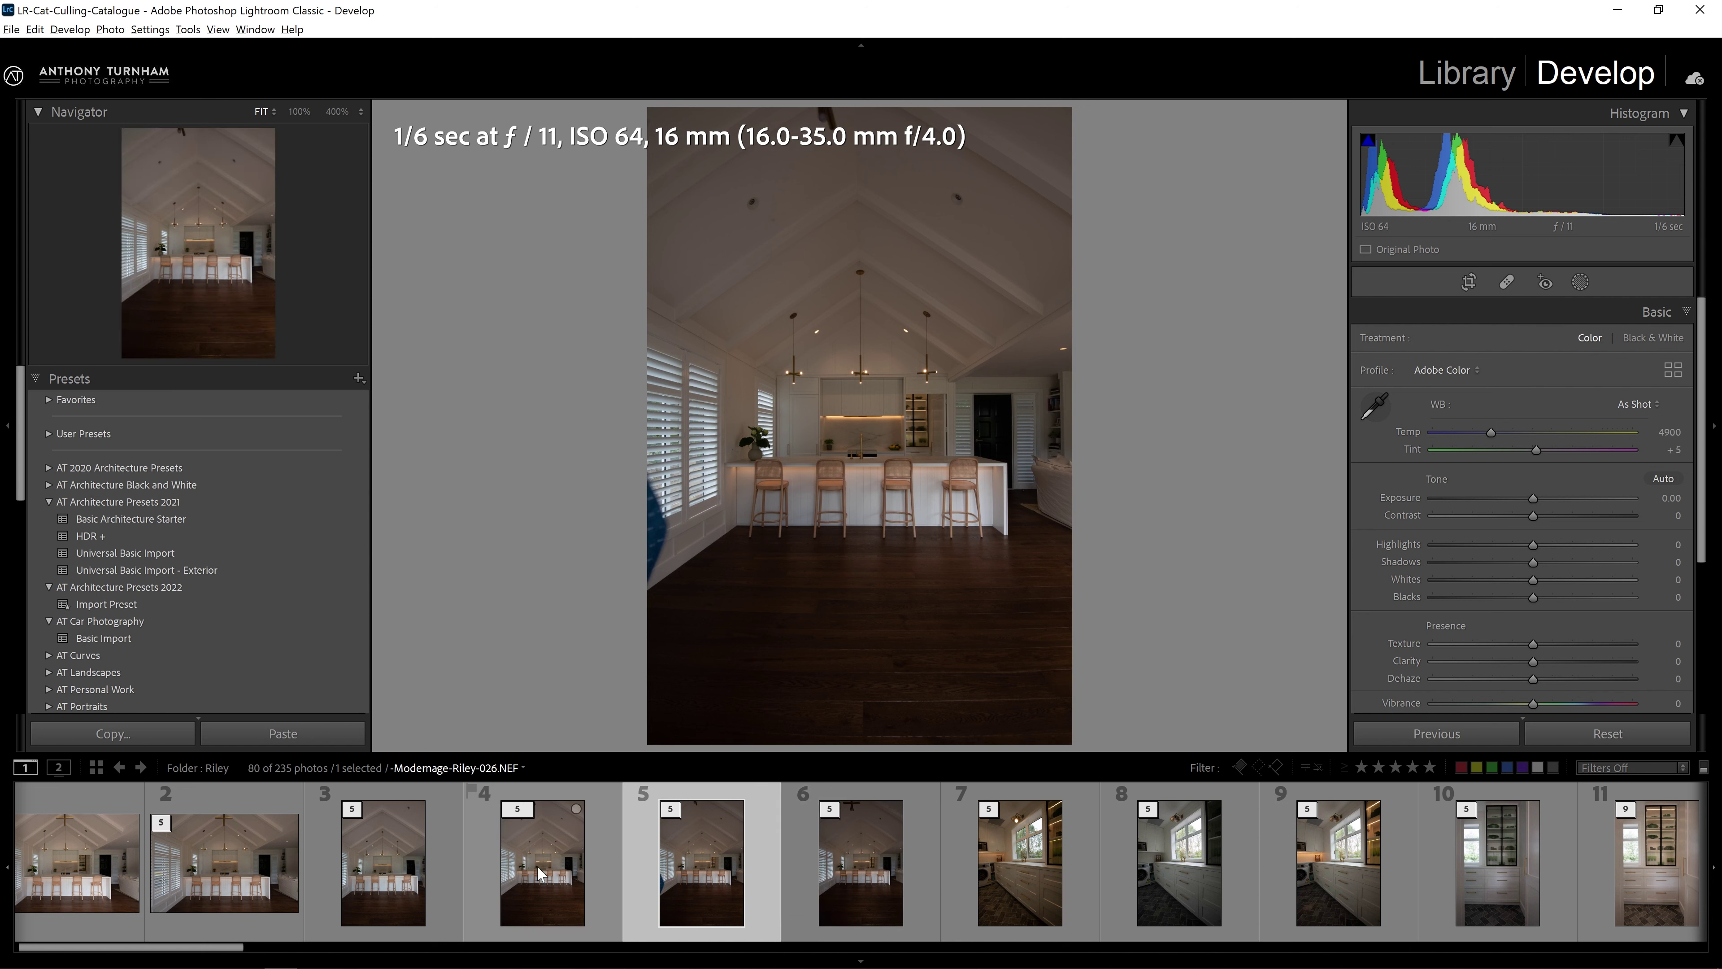
click(513, 810)
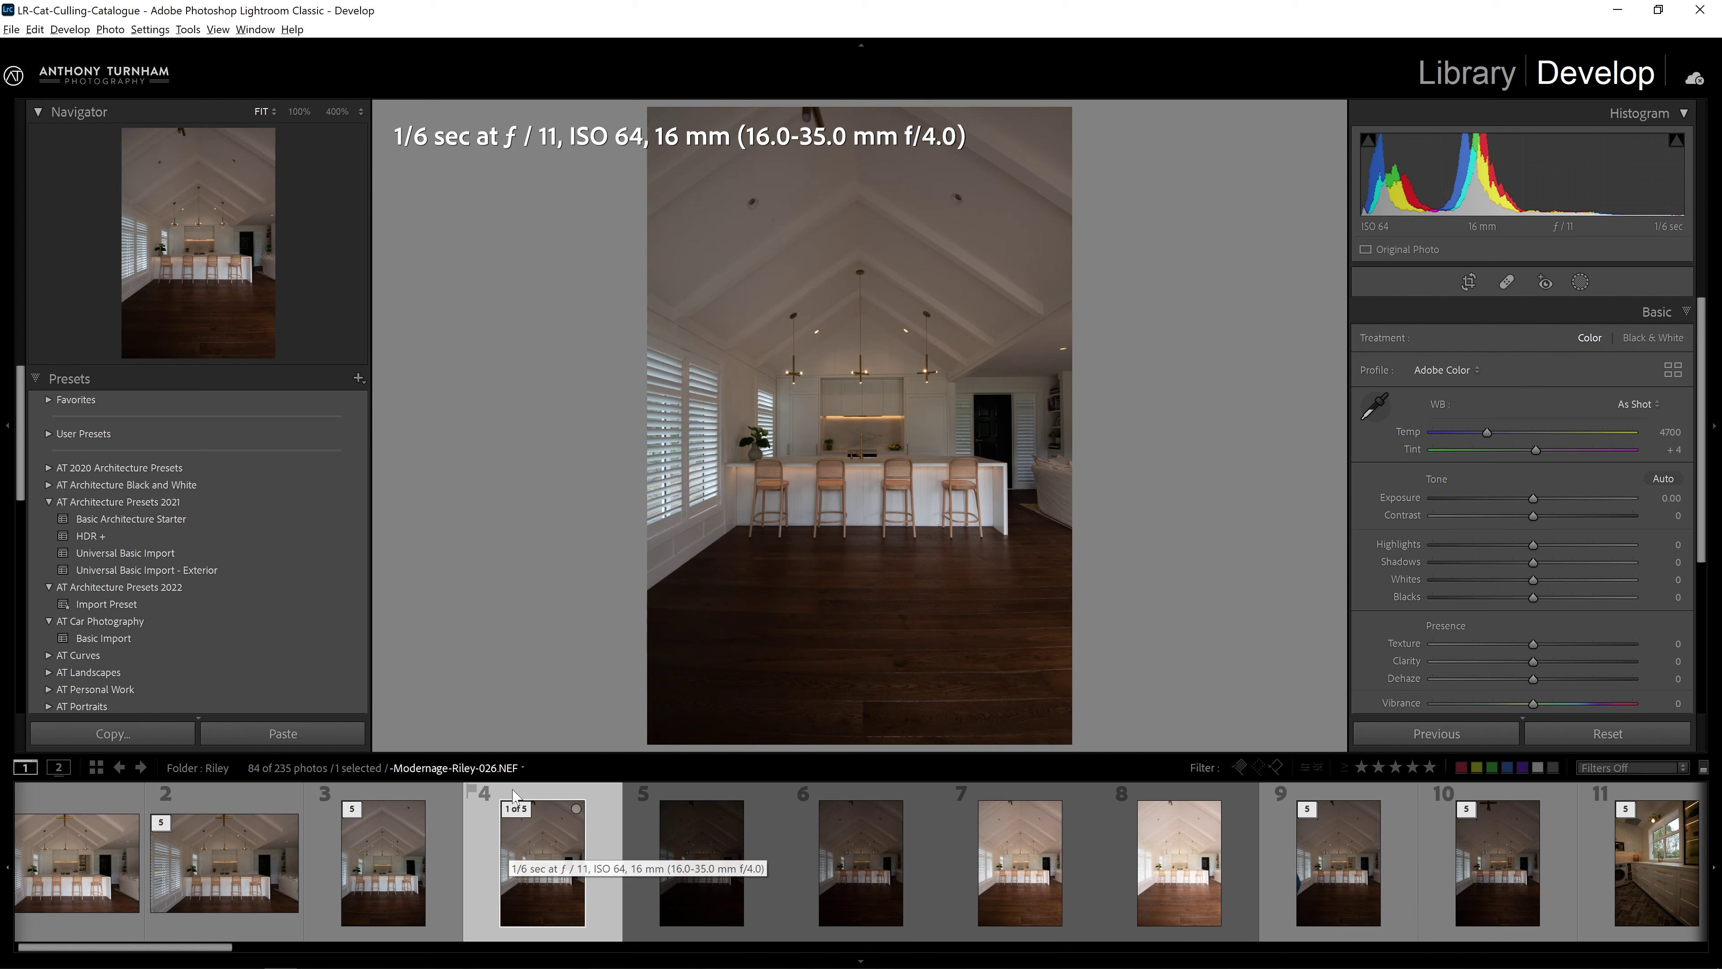
click(514, 810)
Move the portrait kitchen stacks covered by photos 031 and 036 into the rejects folder.
click(698, 867)
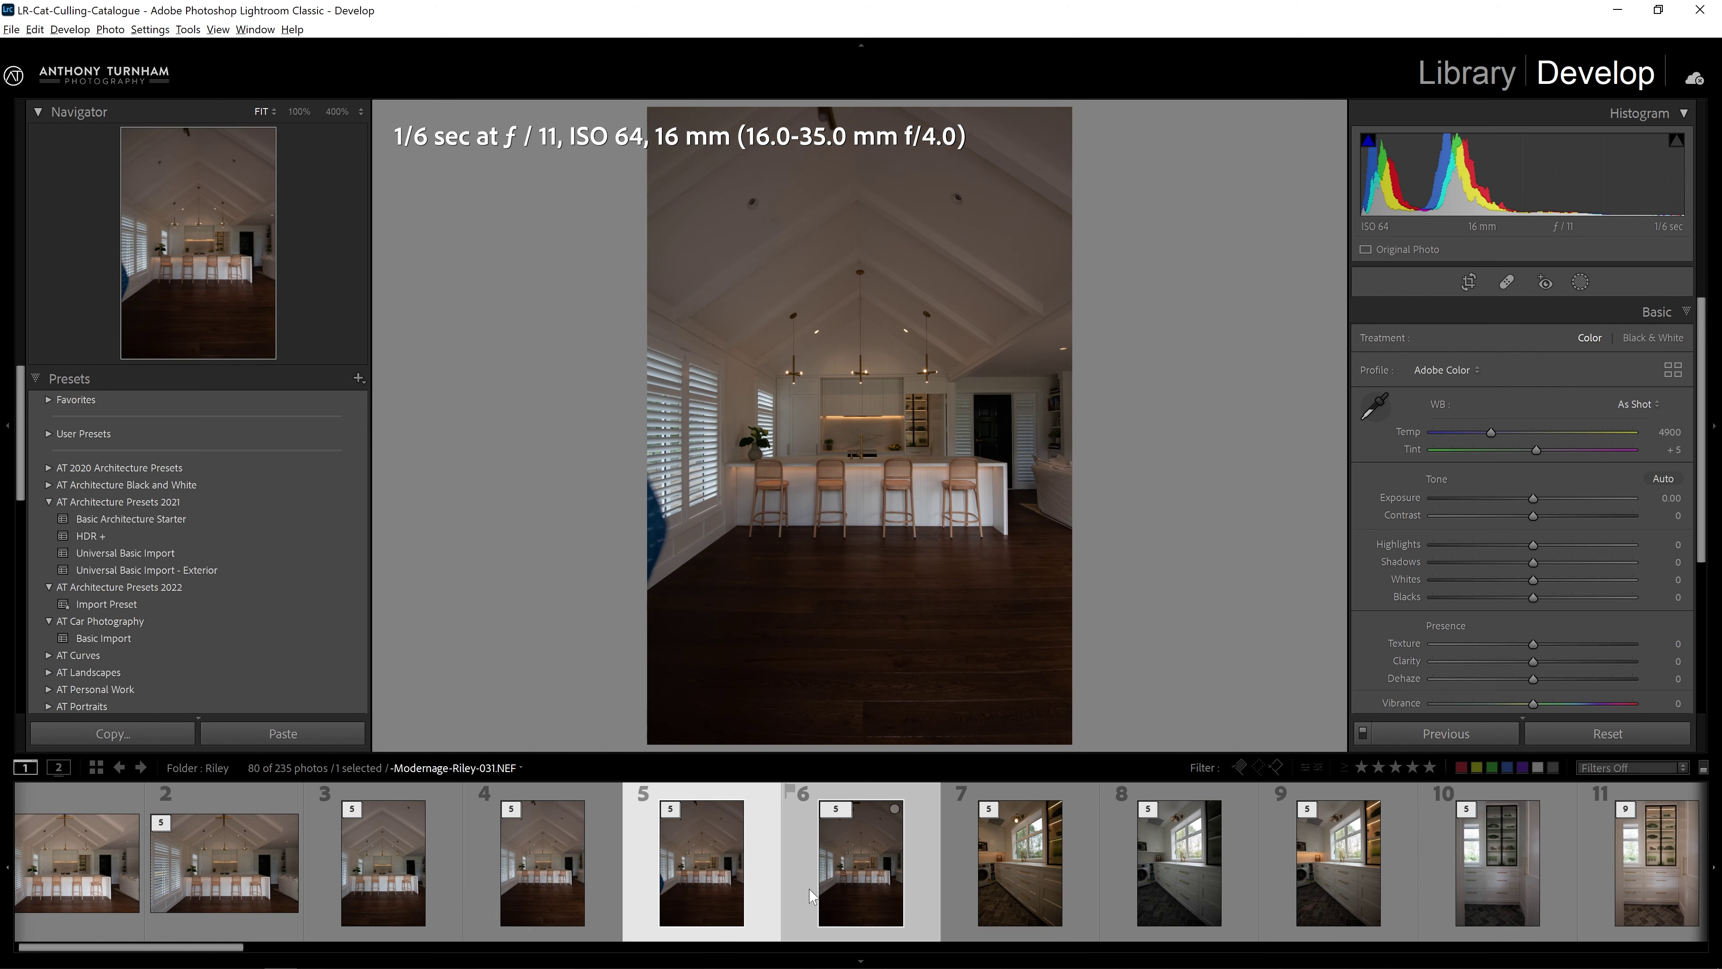
click(1427, 45)
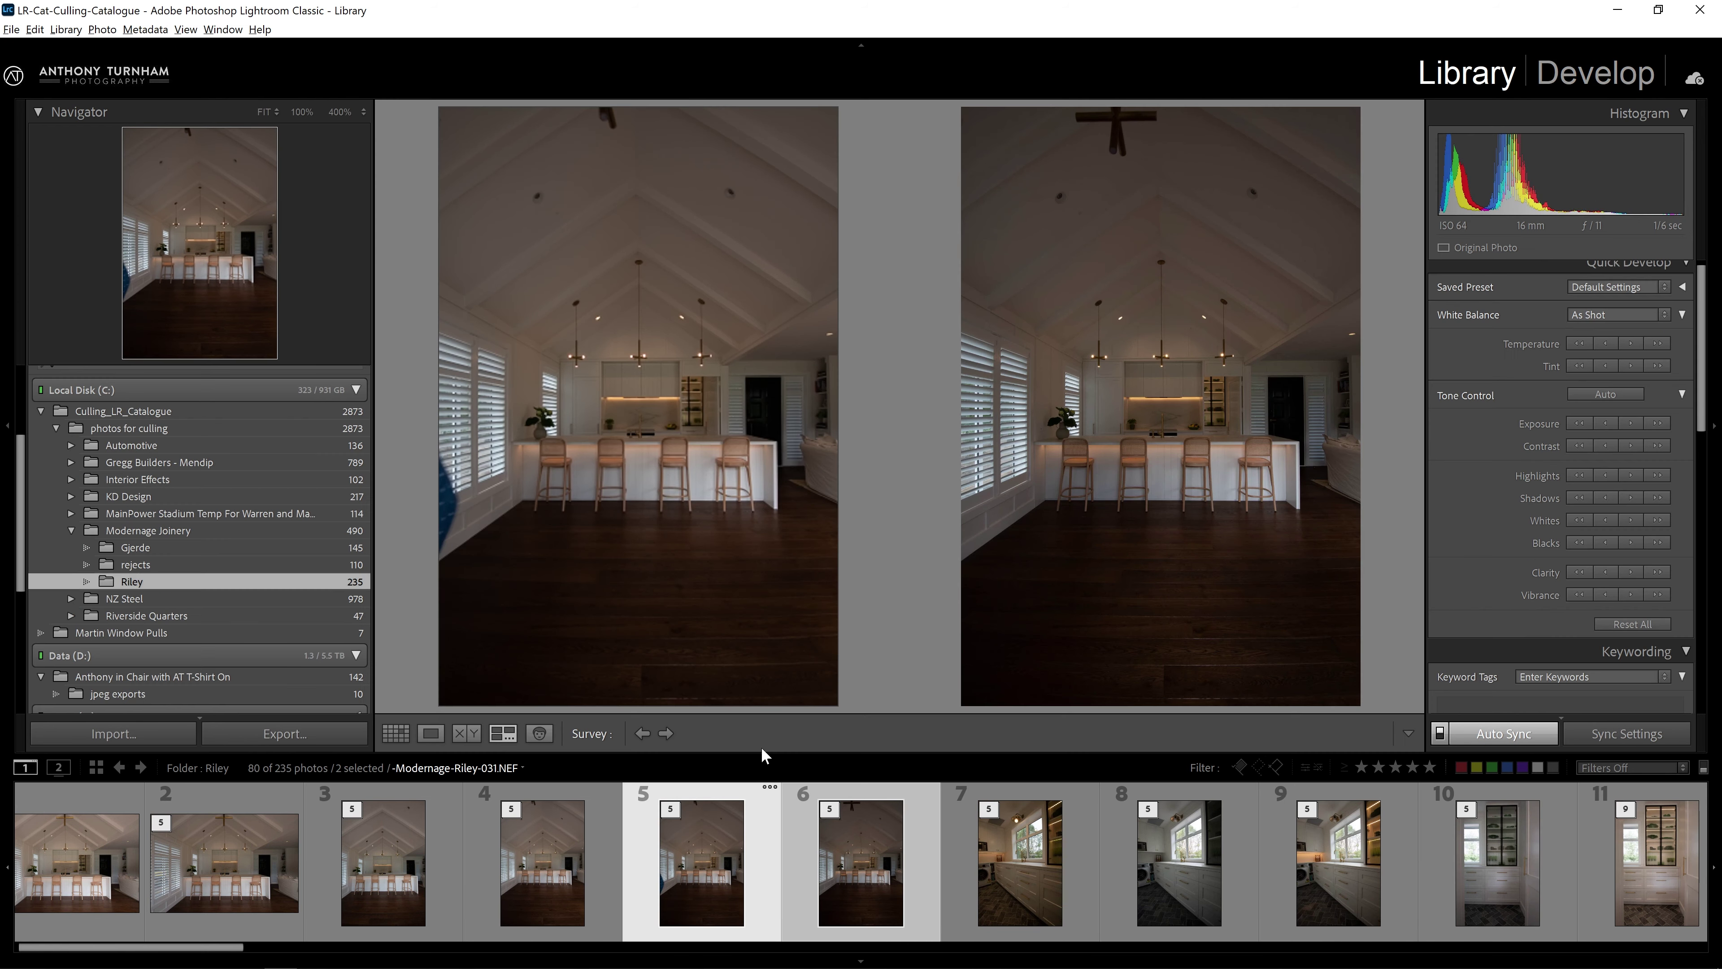
drag(676, 862, 243, 560)
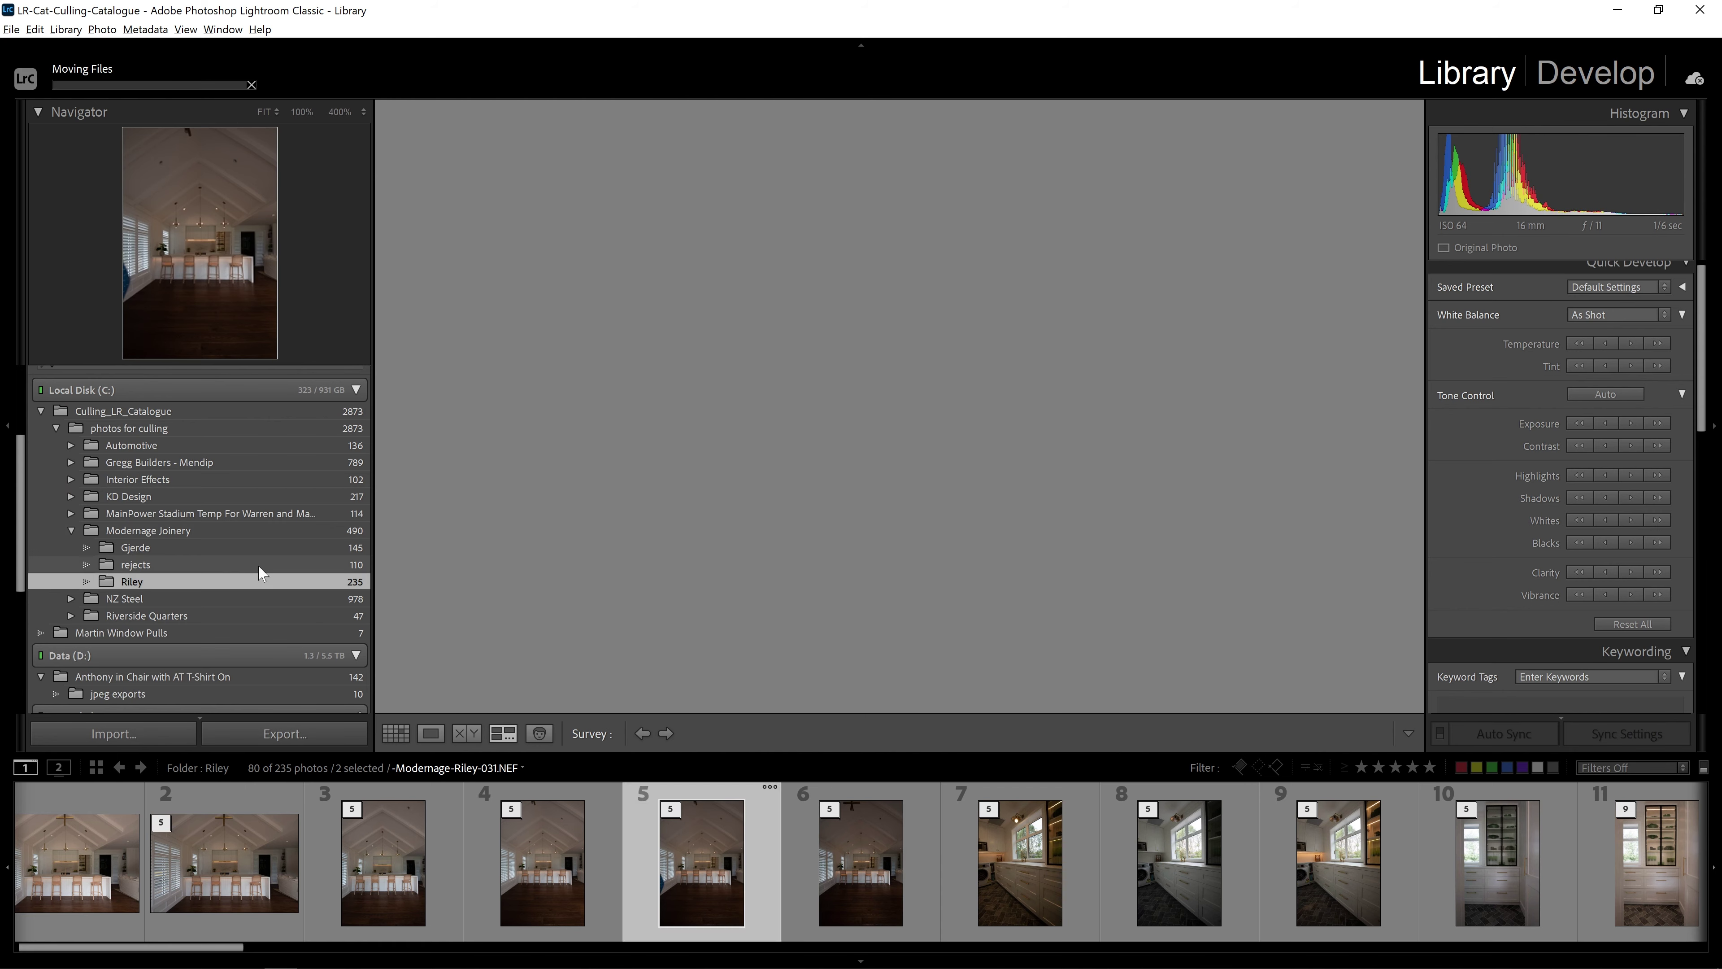
Compare portrait kitchen covers 021 and 026 in Survey view and move the 021 stack into the rejects folder.
click(417, 867)
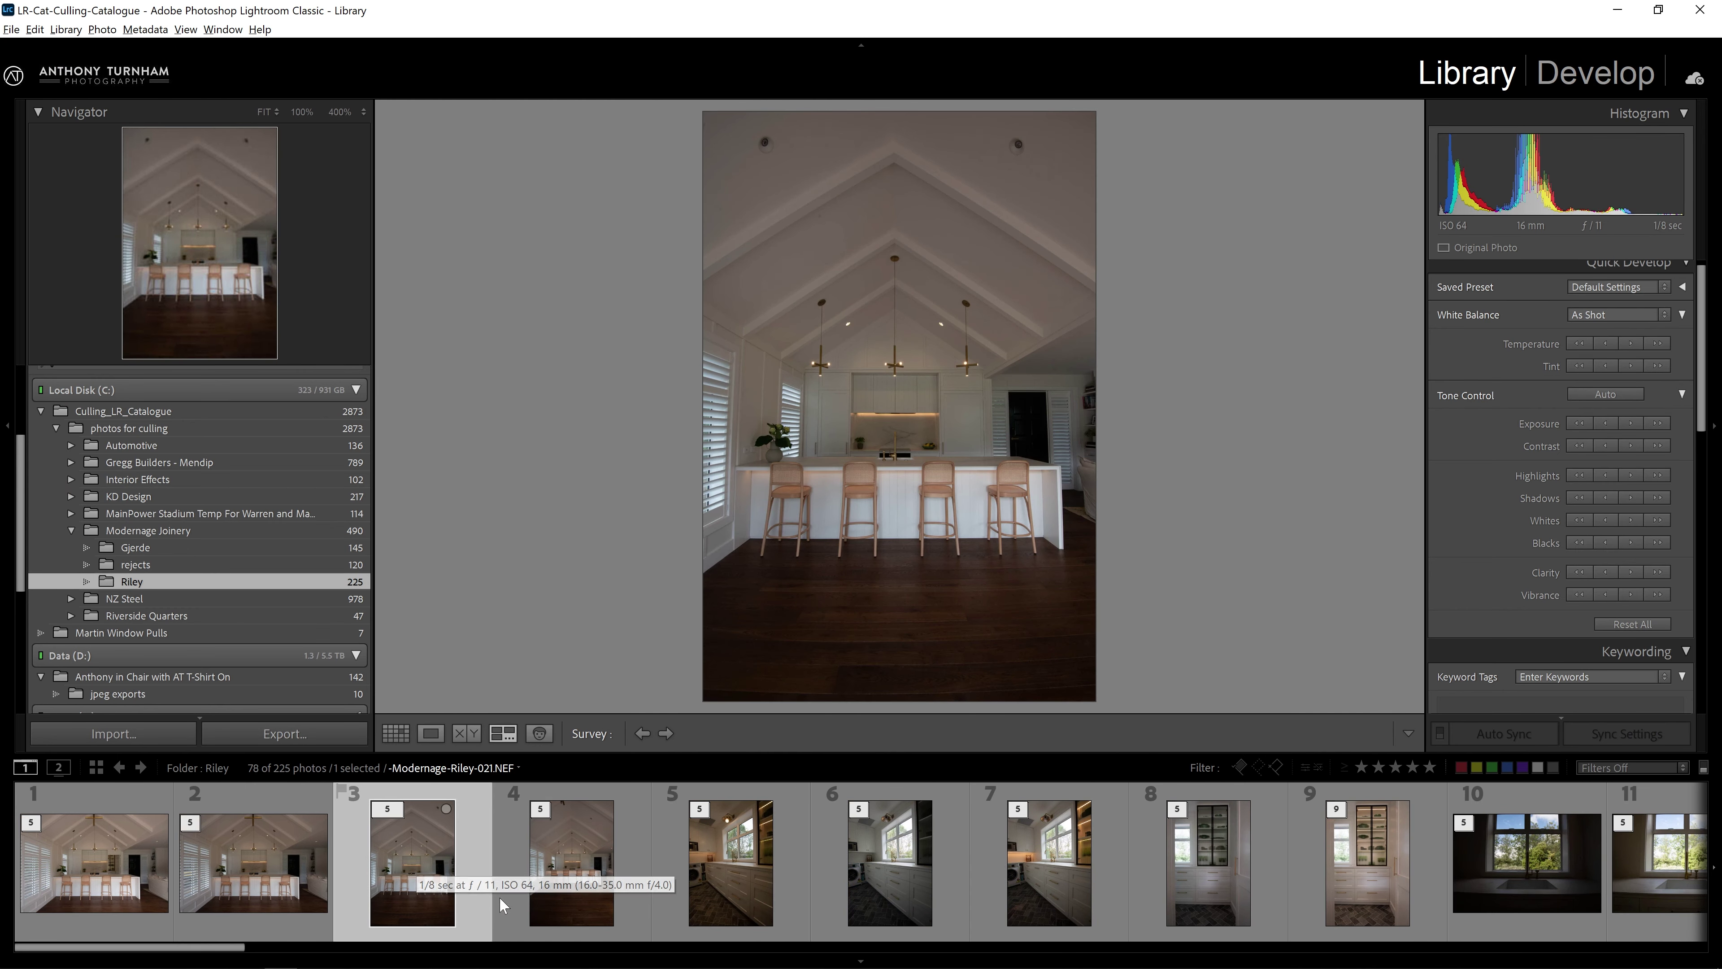
click(572, 863)
click(412, 838)
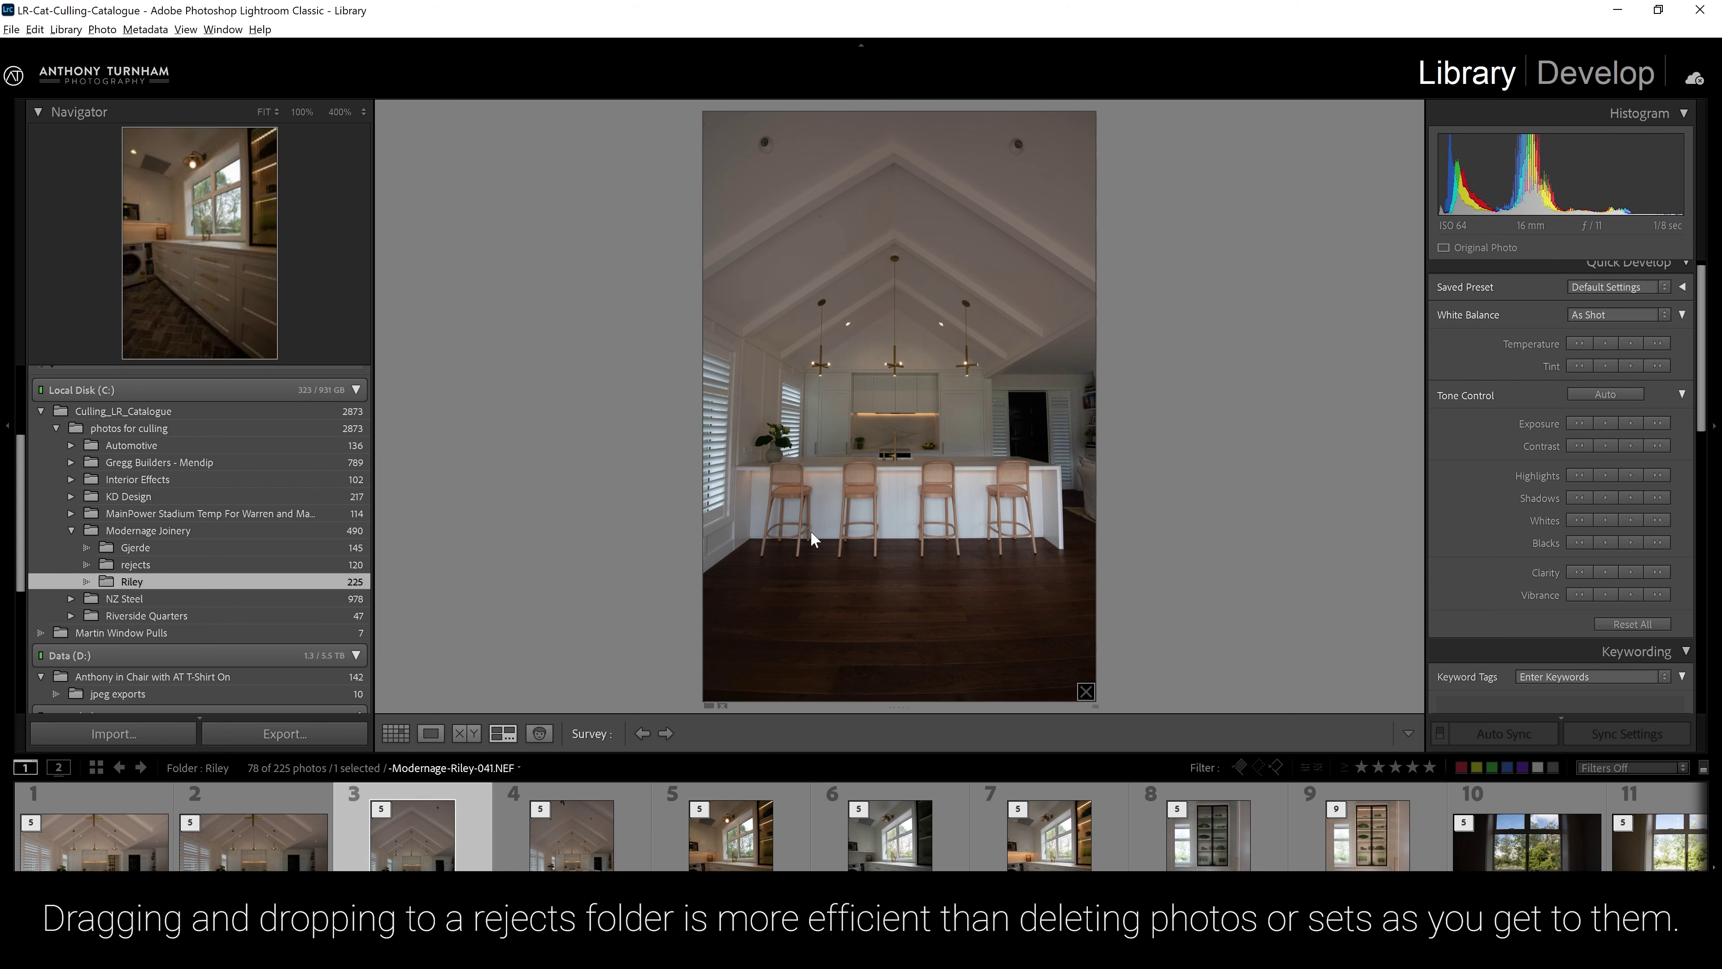
key(shift+Right)
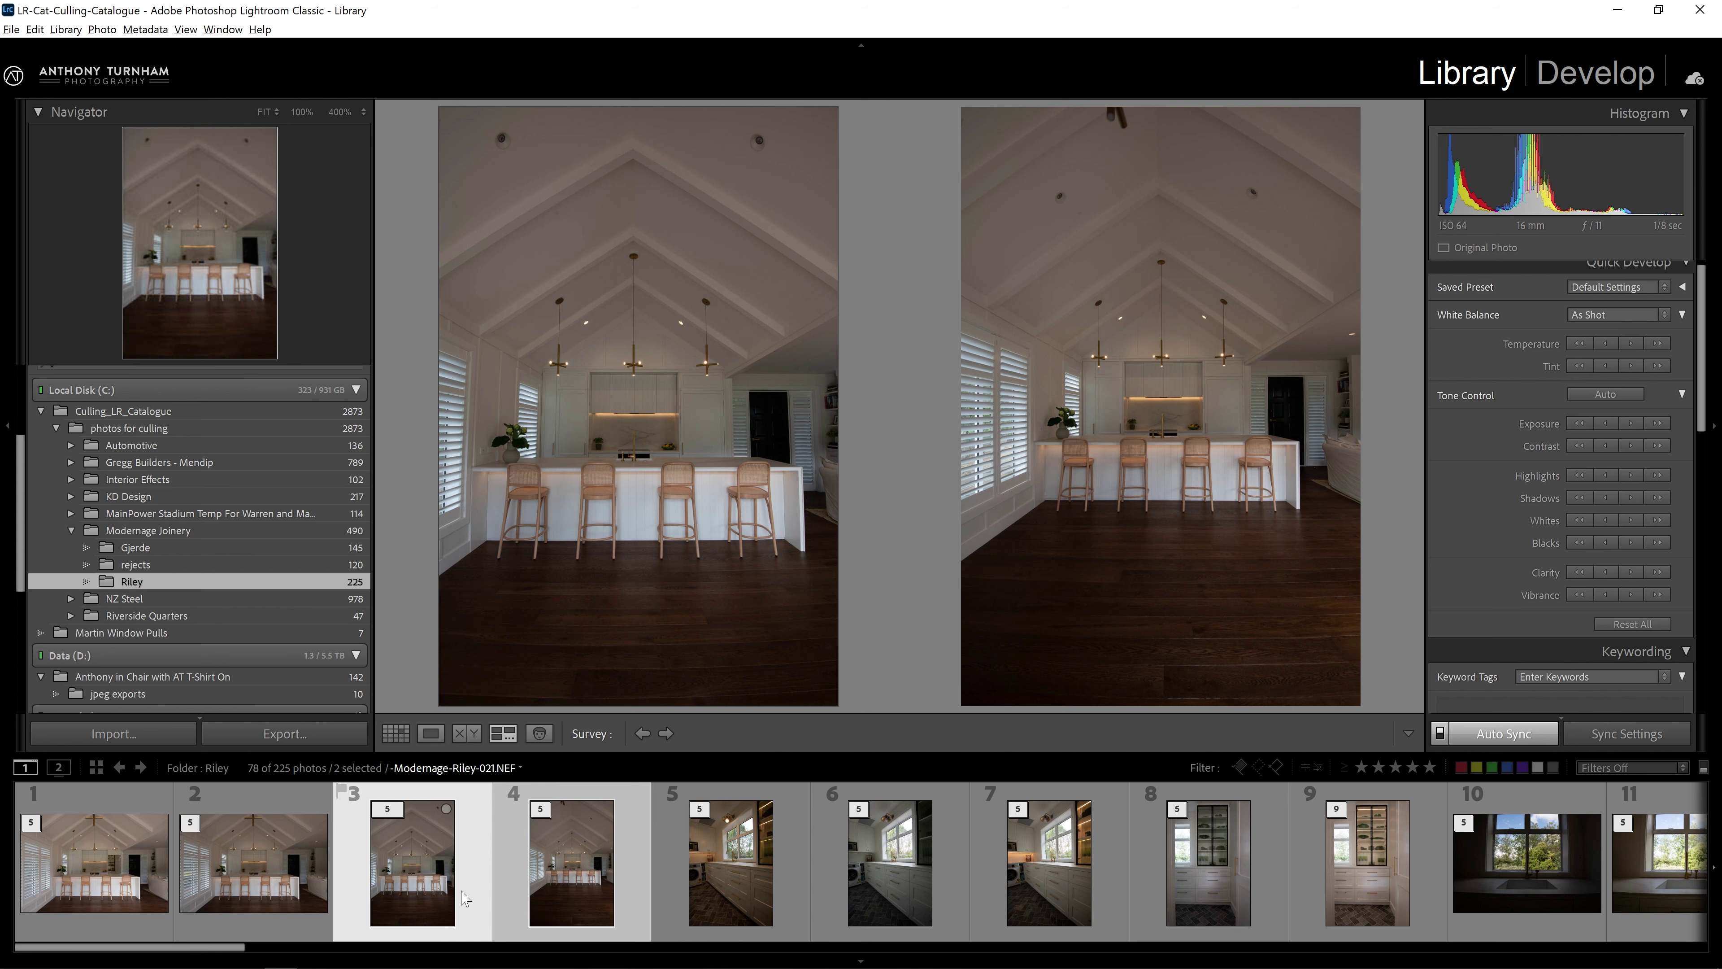
click(395, 835)
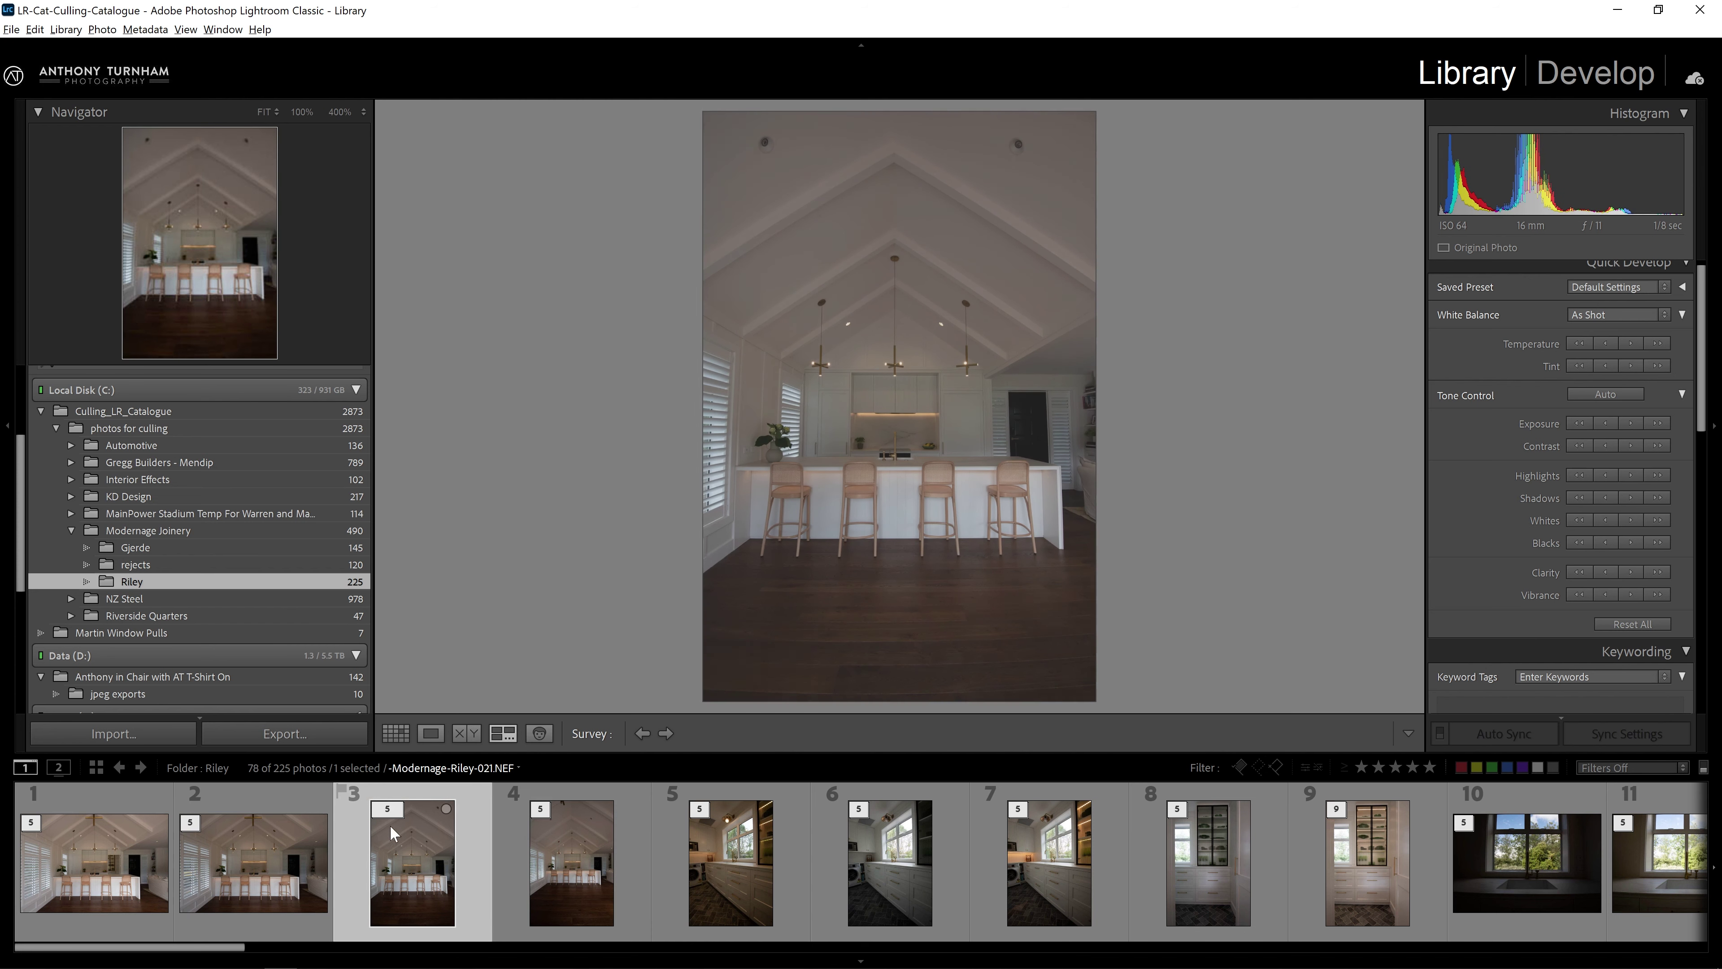
drag(400, 843, 233, 568)
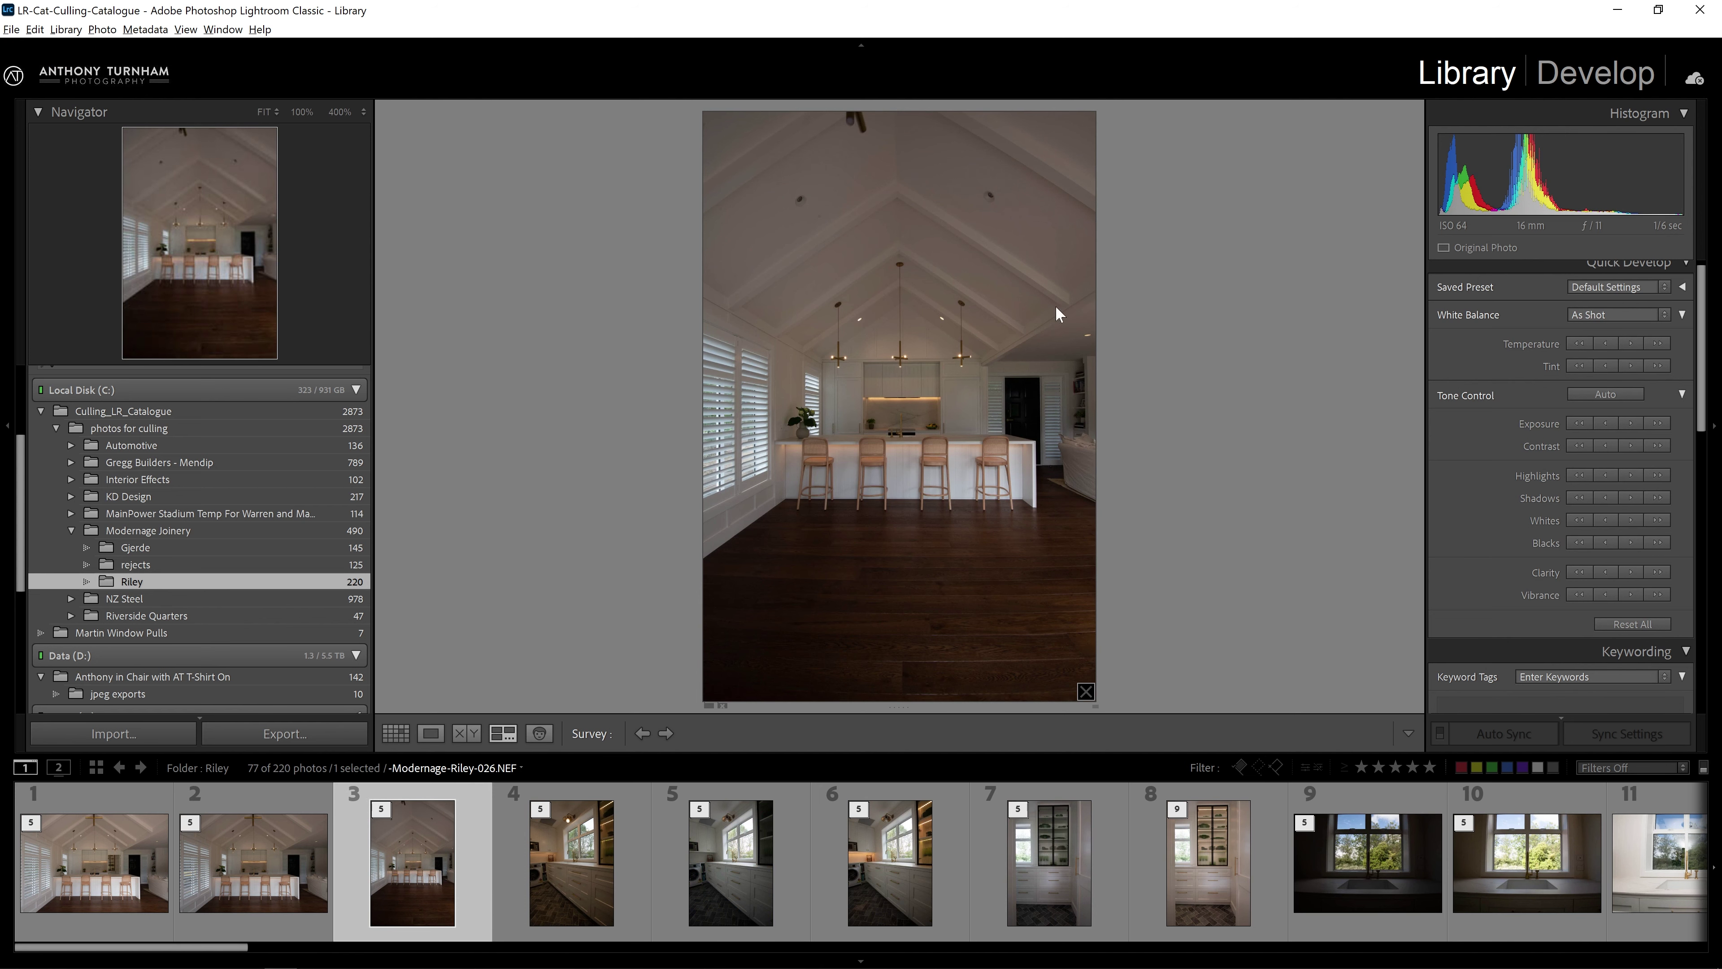
Open photo 026 in Develop and apply the Auto Upright correction.
click(1634, 78)
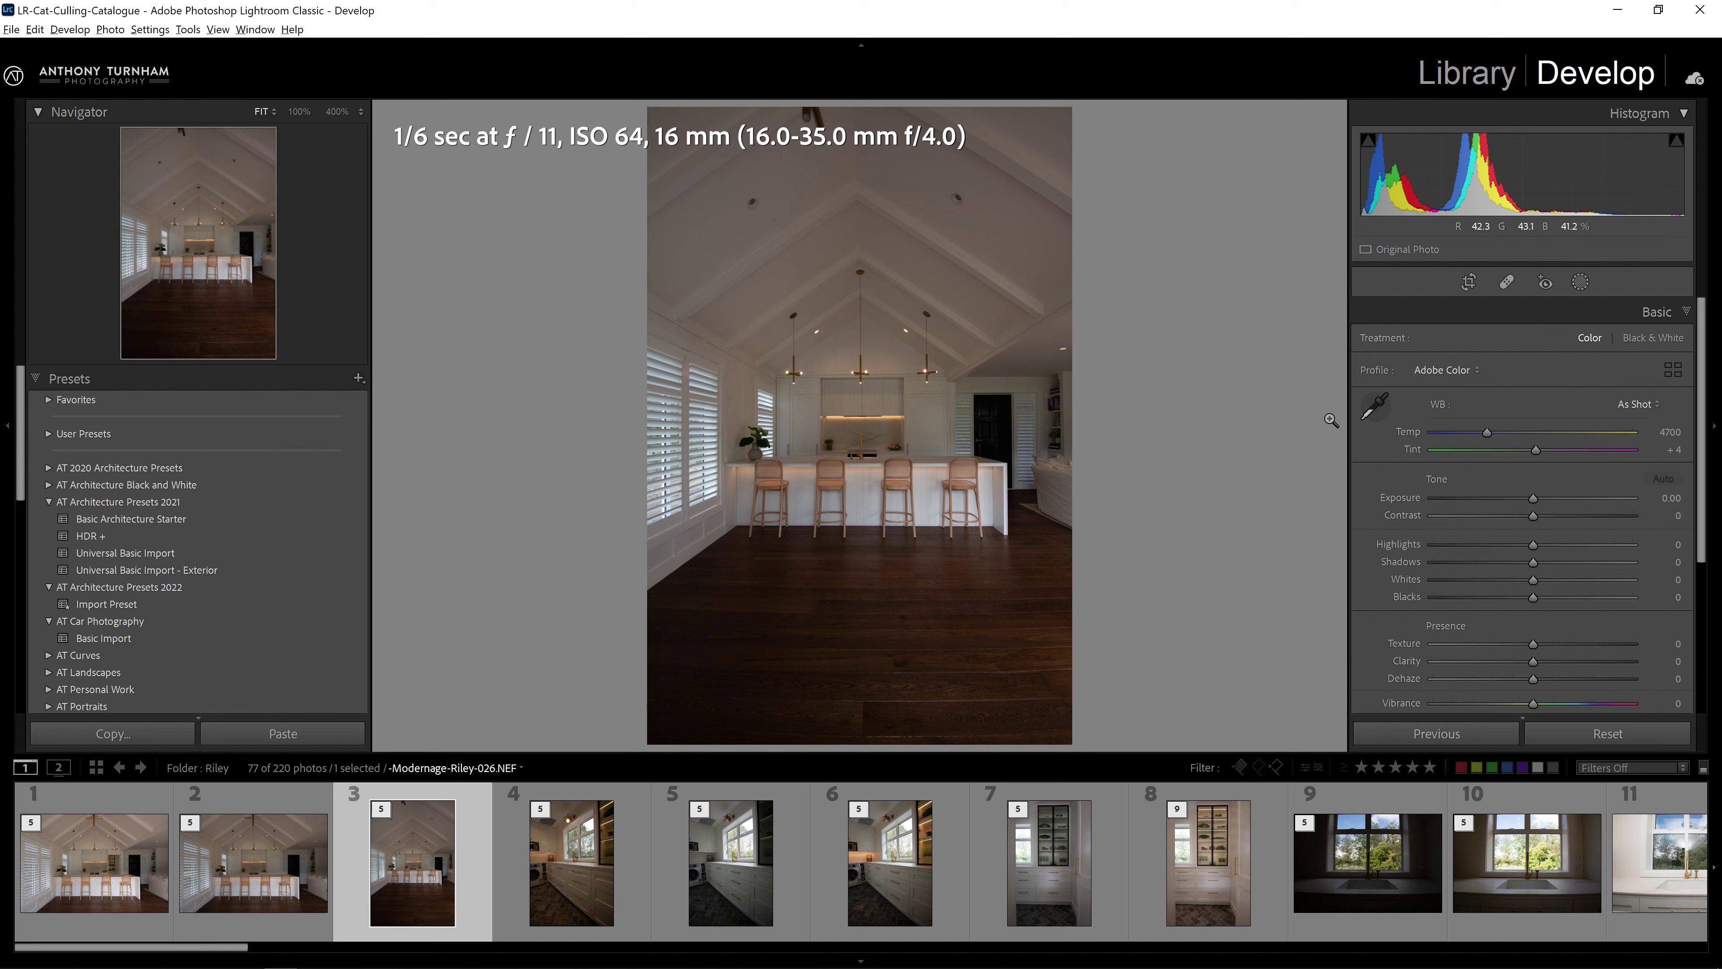
scroll(1580, 529, down, 5)
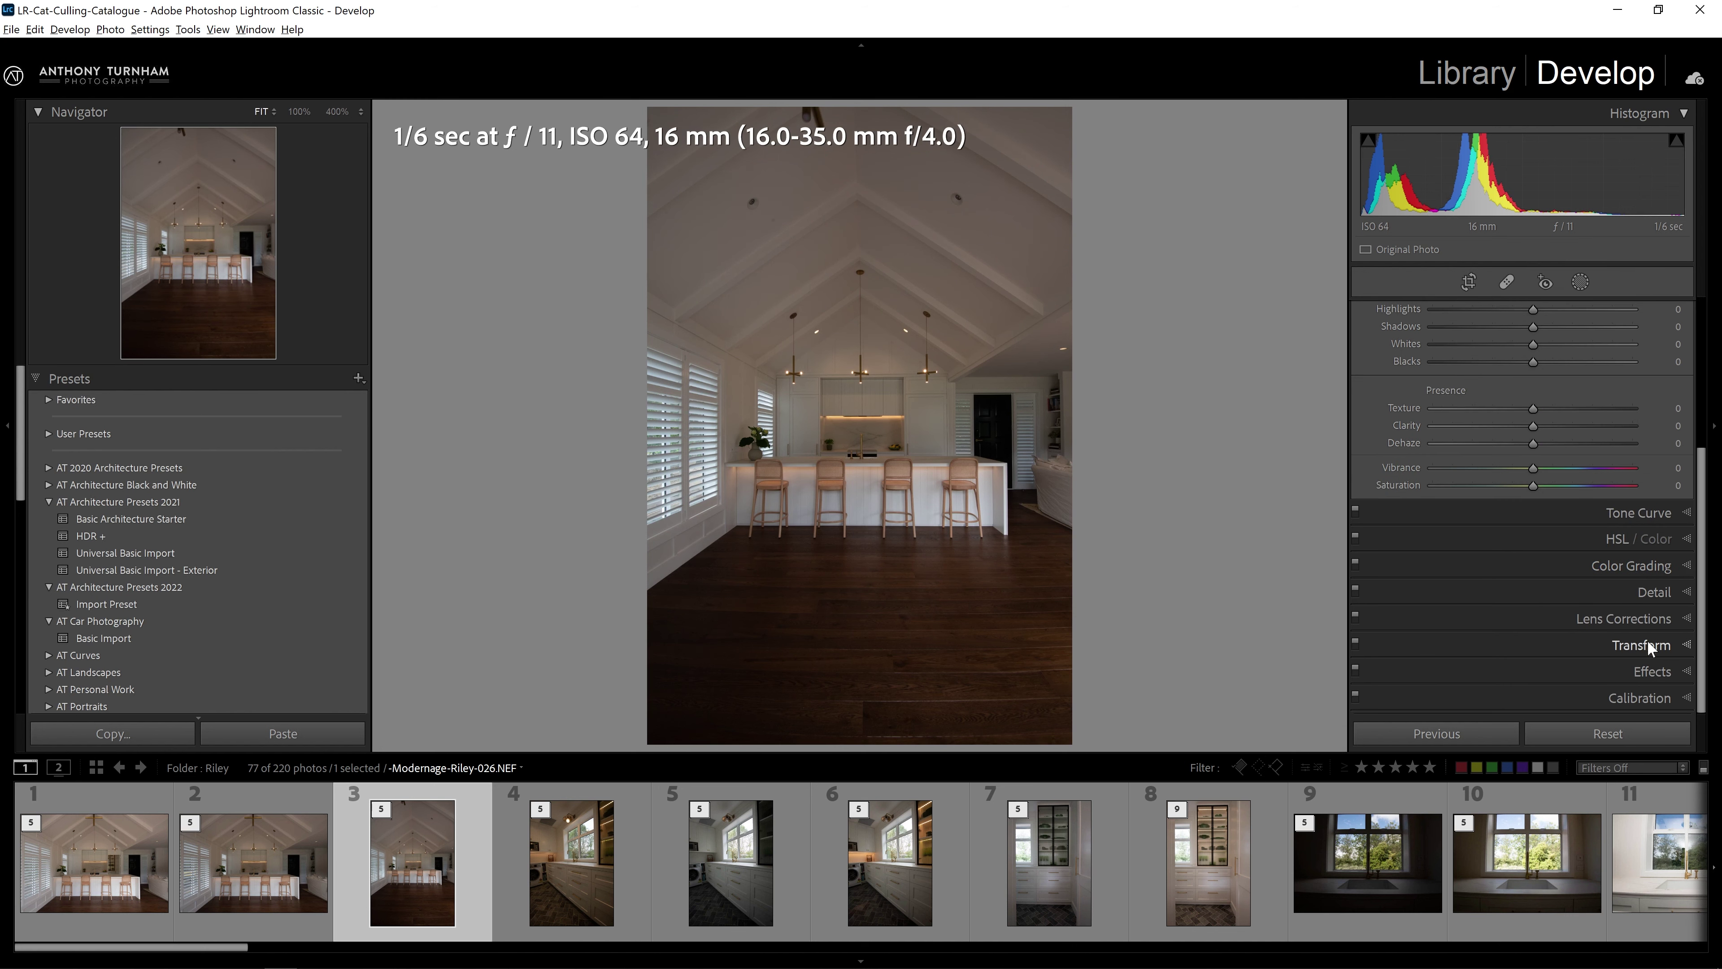
click(1652, 648)
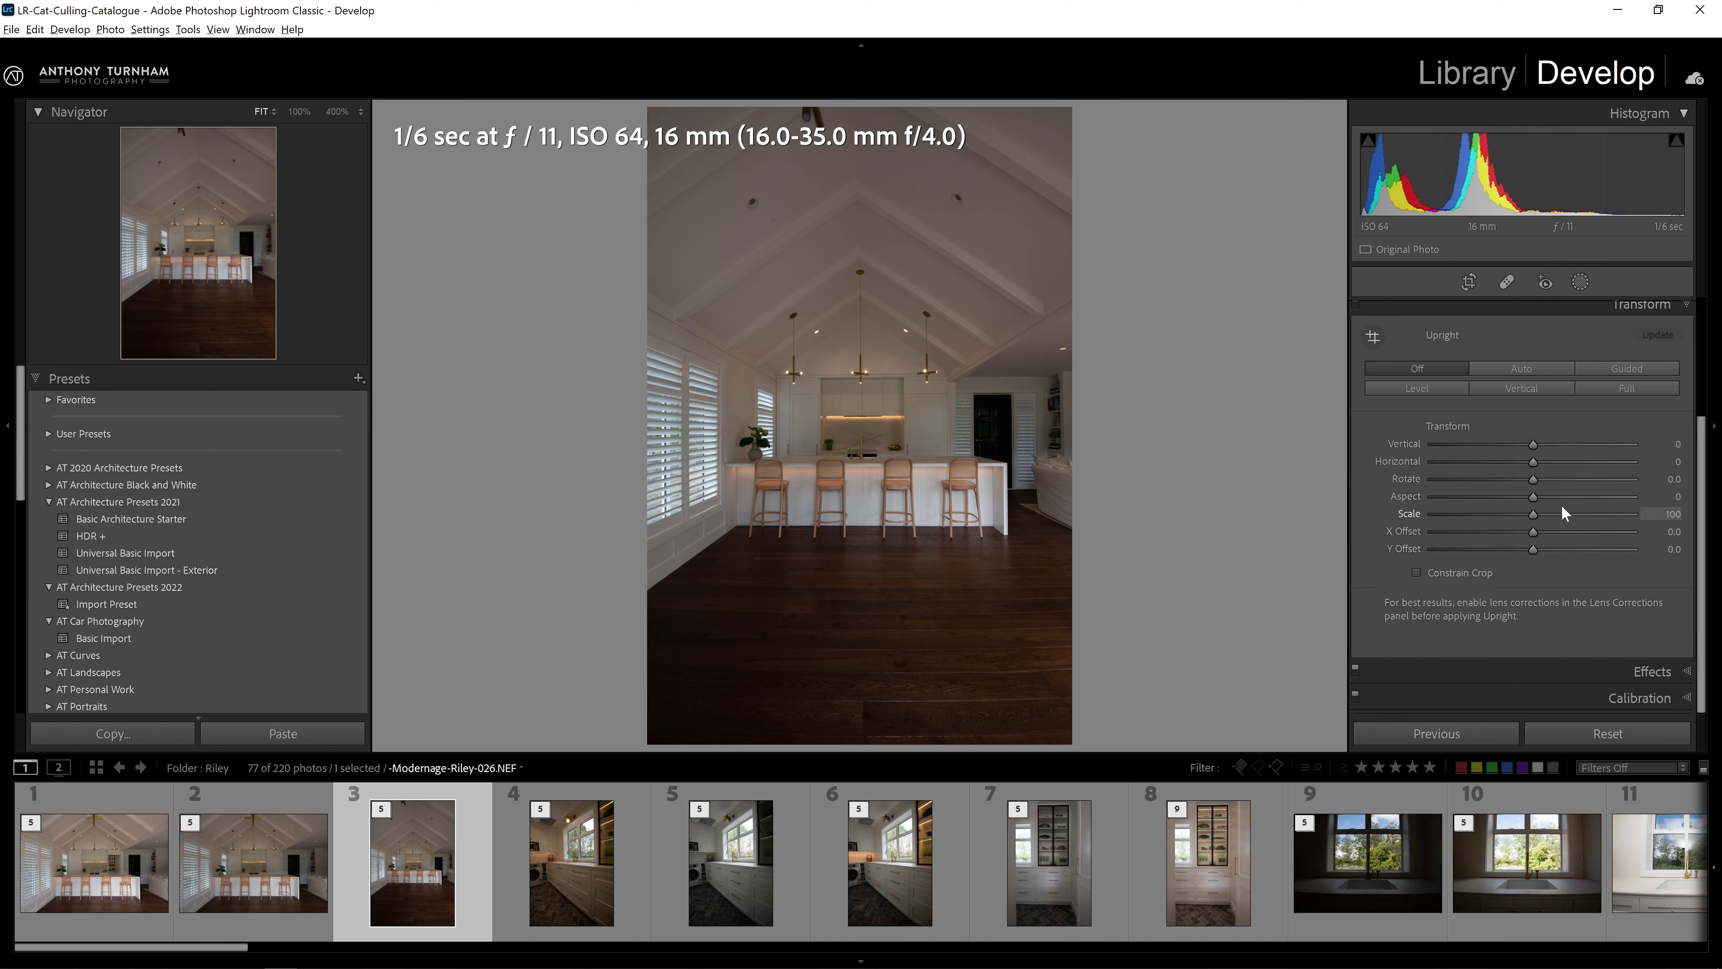
click(1539, 367)
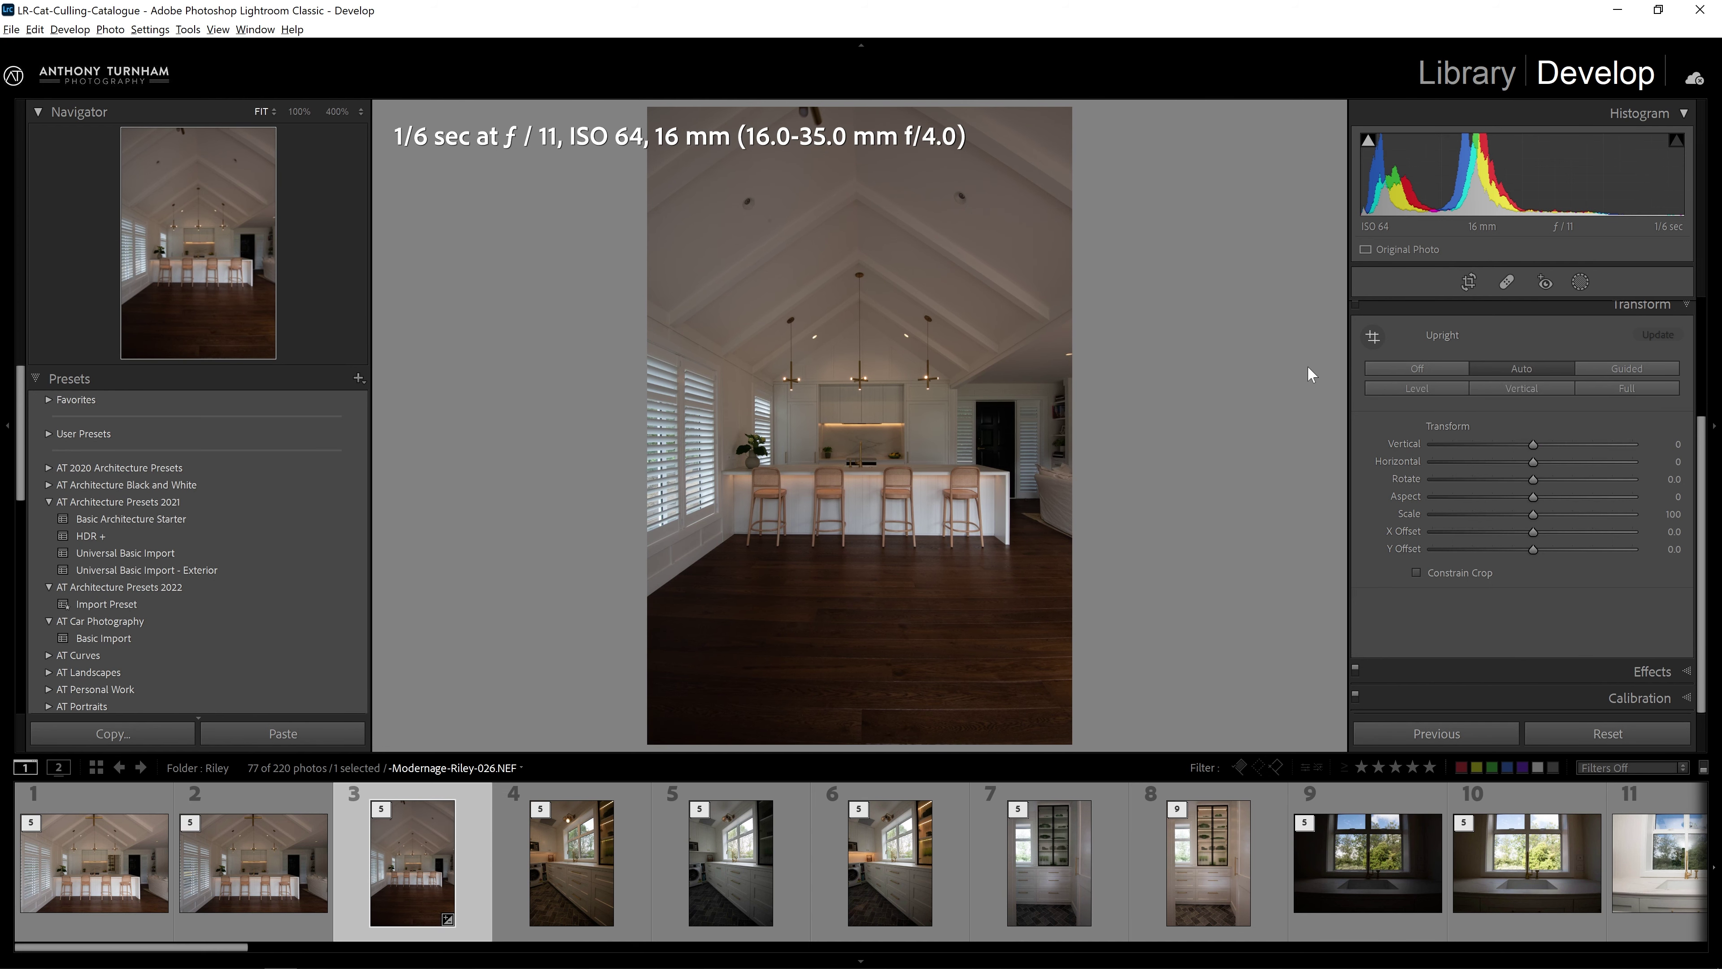
Crop photo 026 to 4 x 5 / 8 x 10, trimming the sides slightly and reframing to include more ceiling and less floor.
key(r)
click(1569, 342)
click(1563, 439)
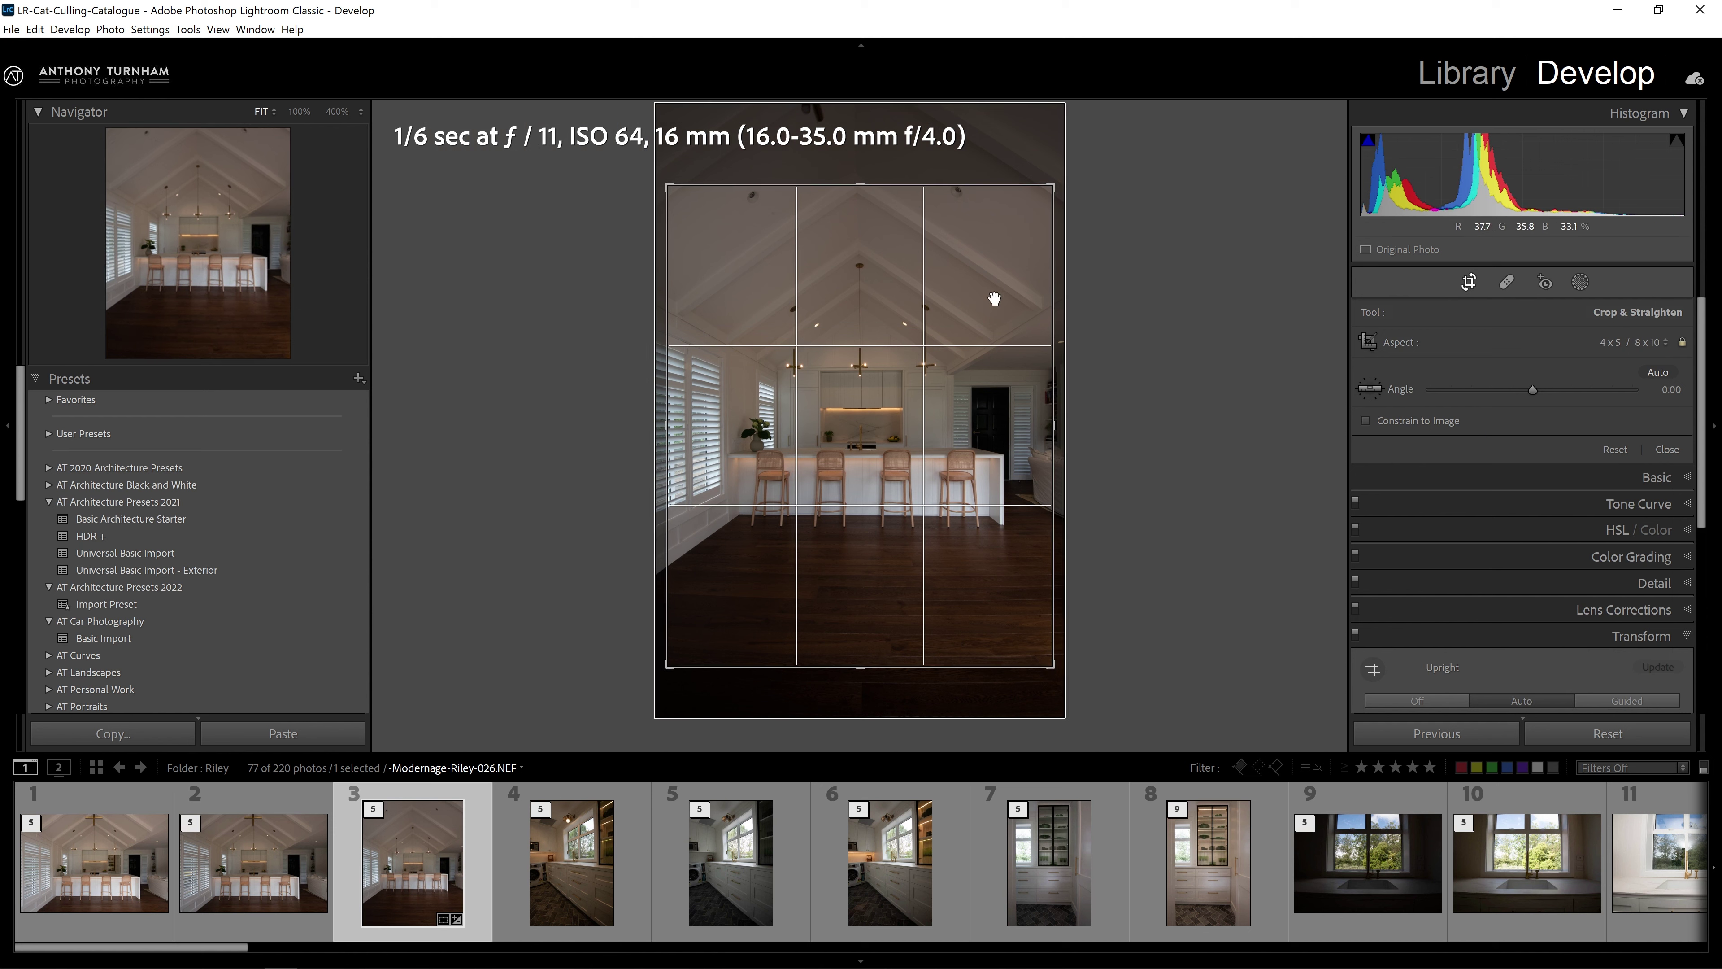
drag(968, 339, 971, 368)
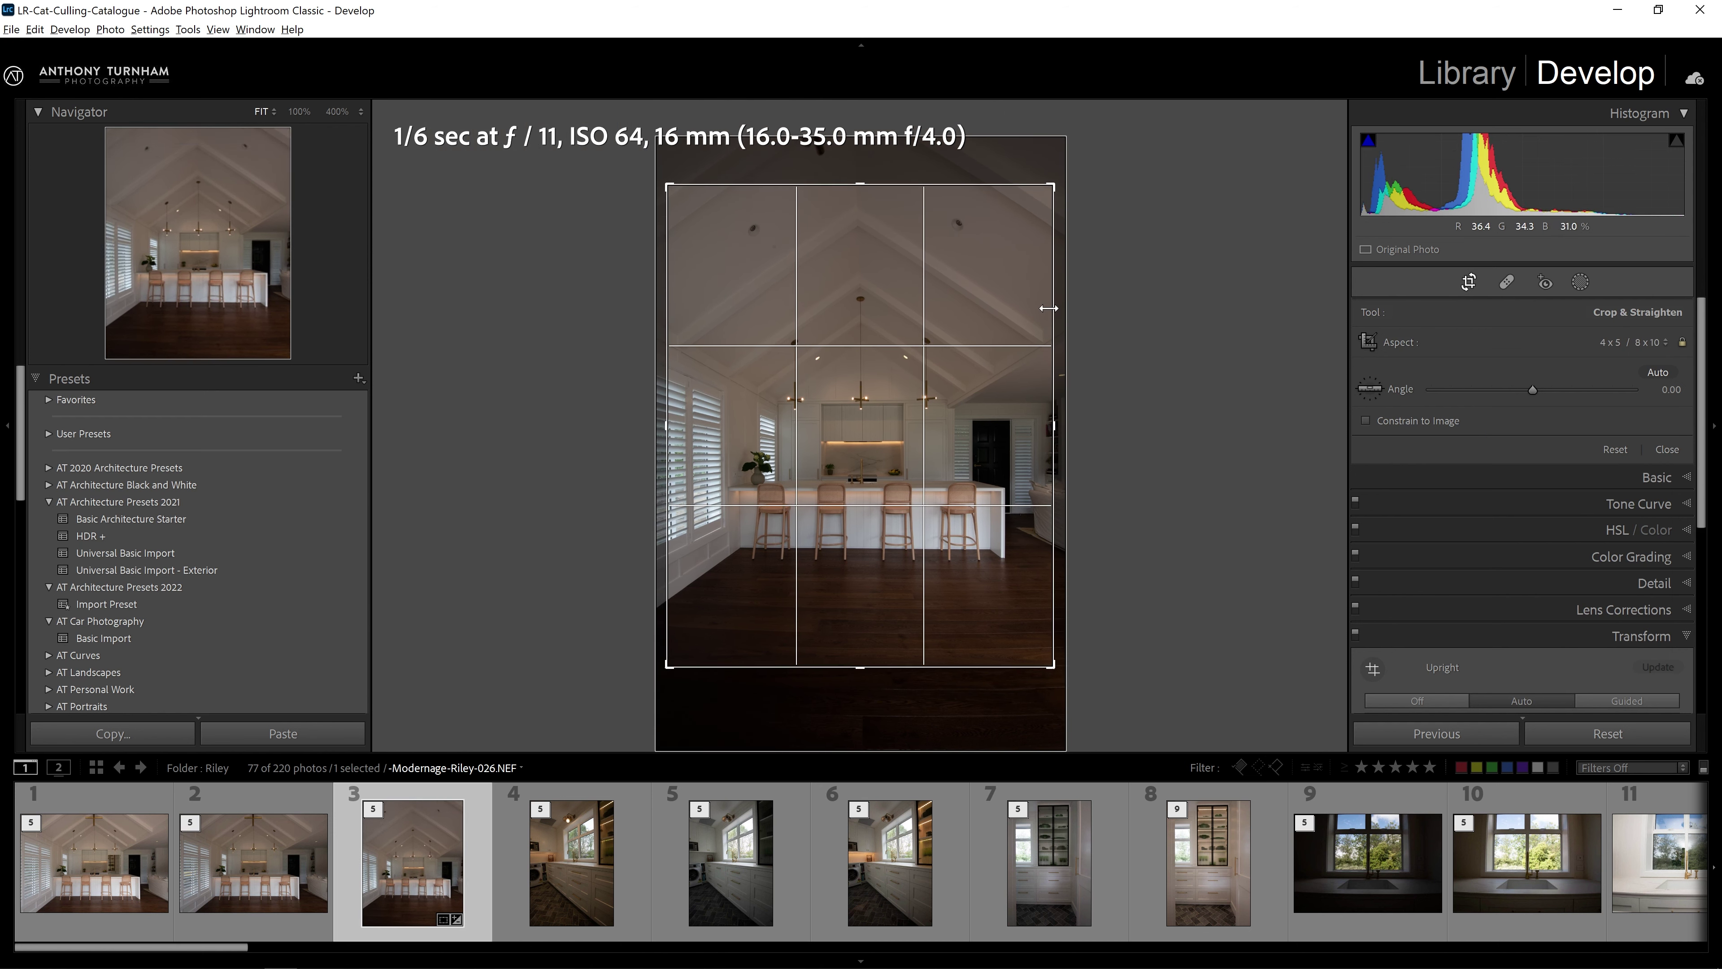
drag(1049, 308, 1041, 312)
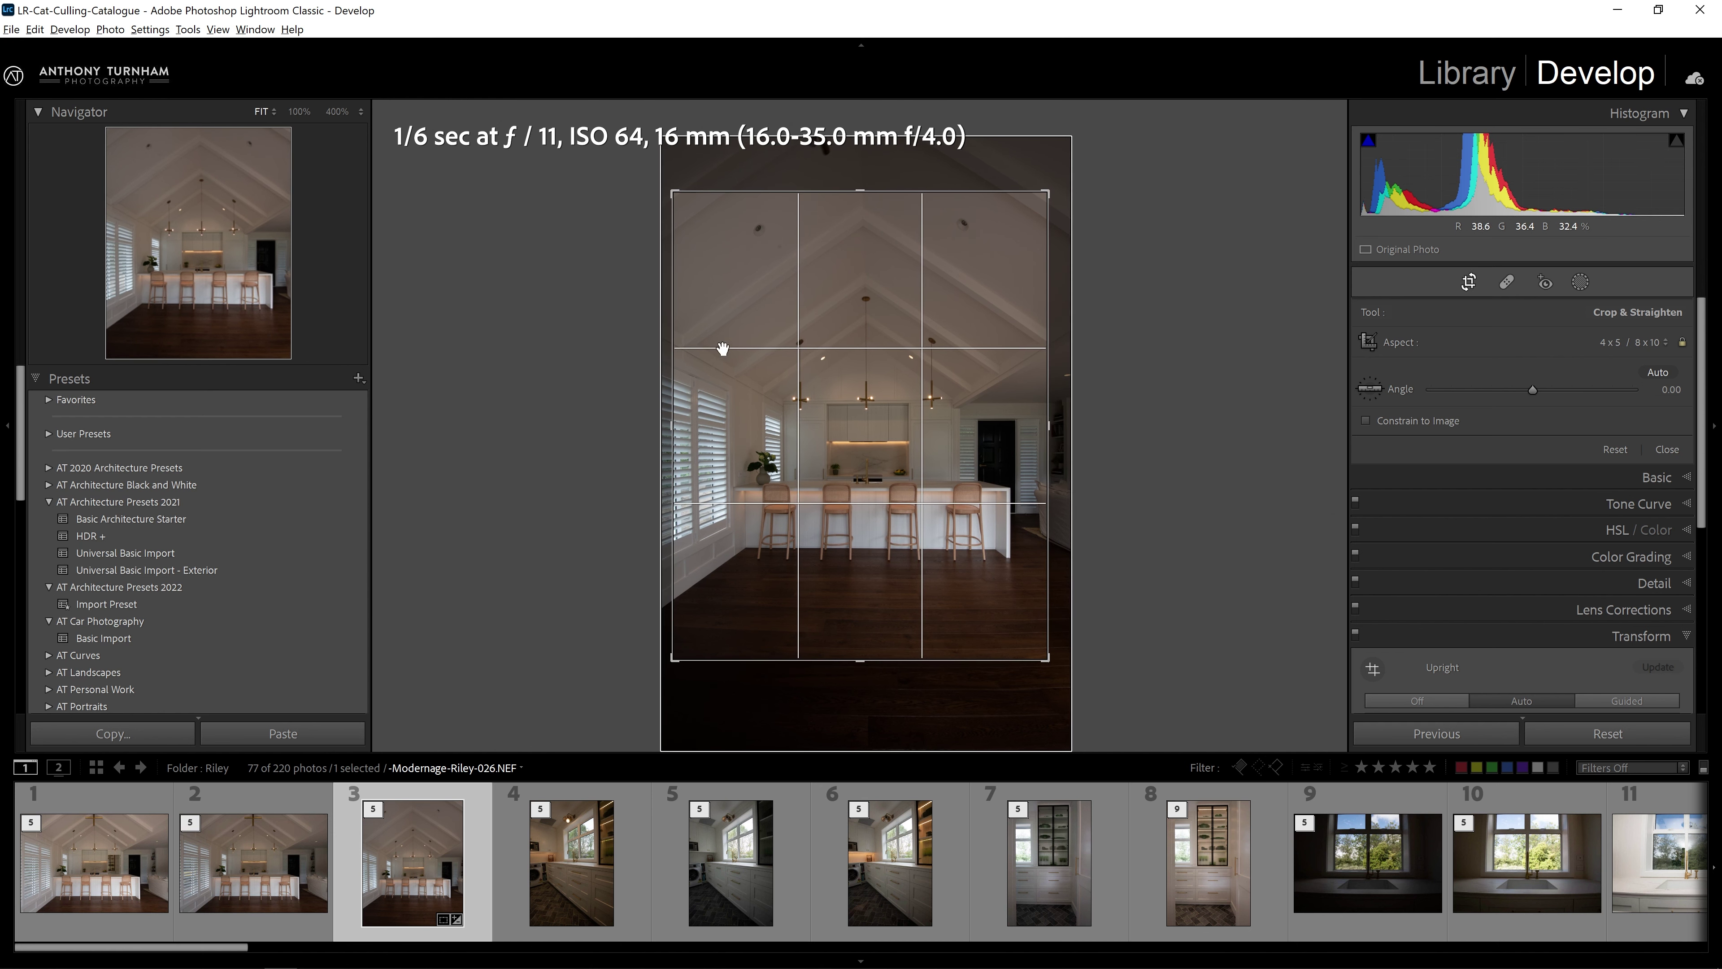
drag(678, 340, 682, 340)
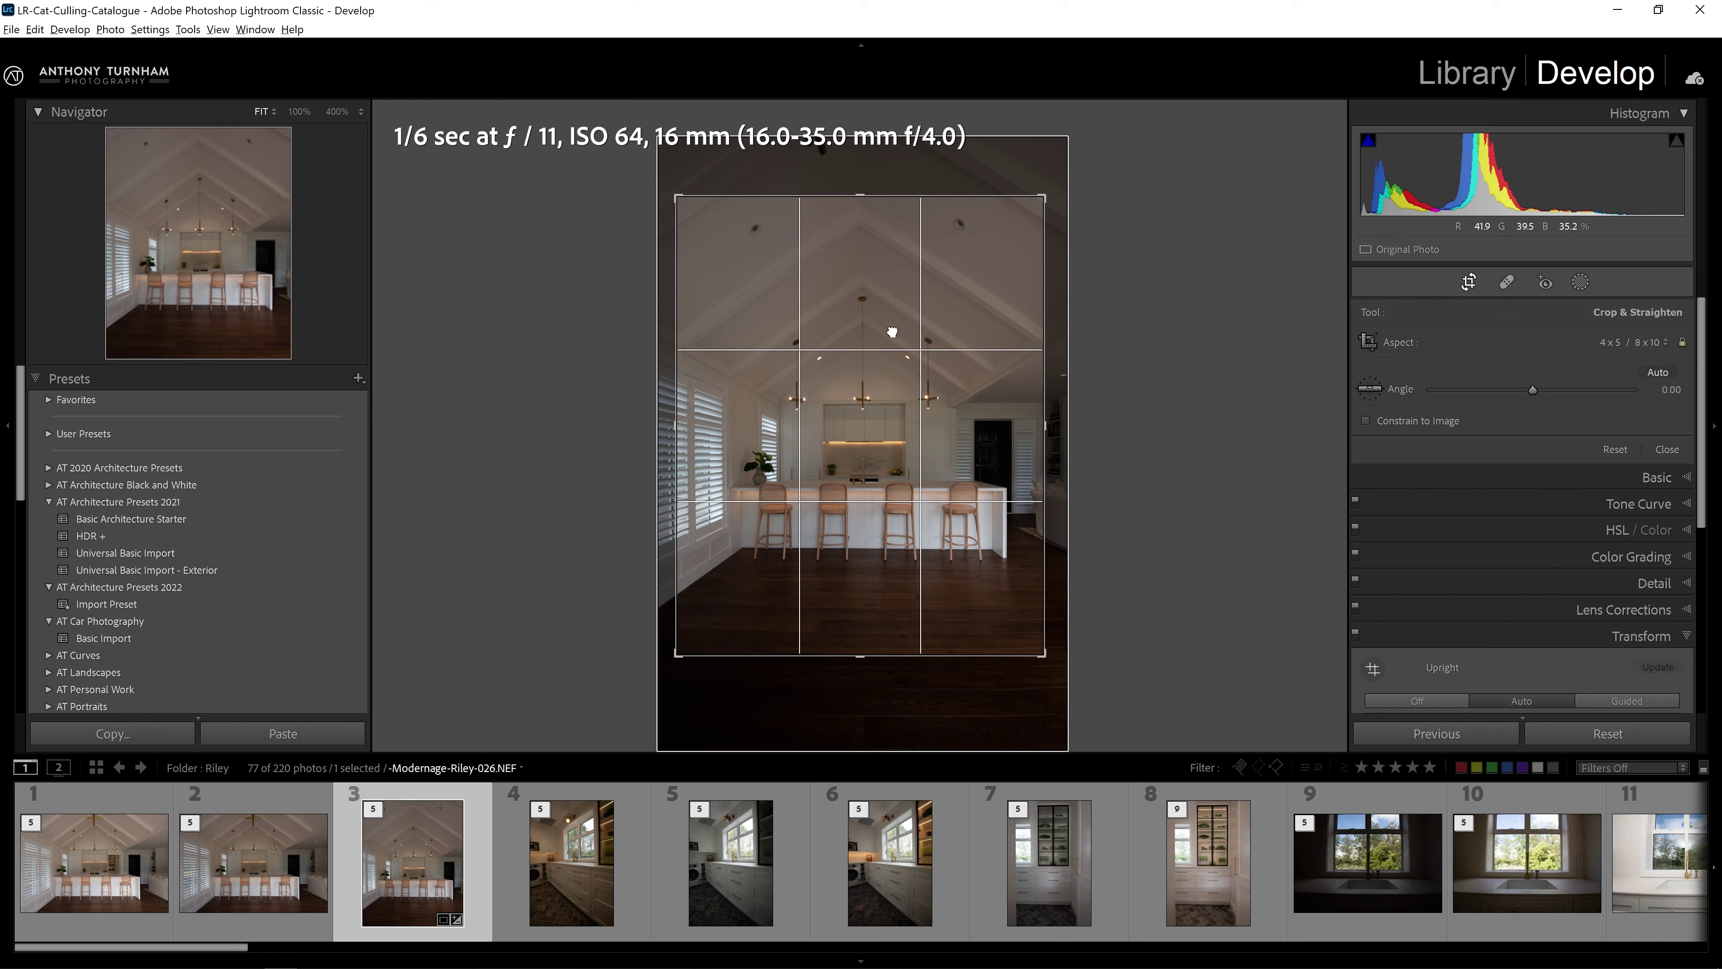
key(Return)
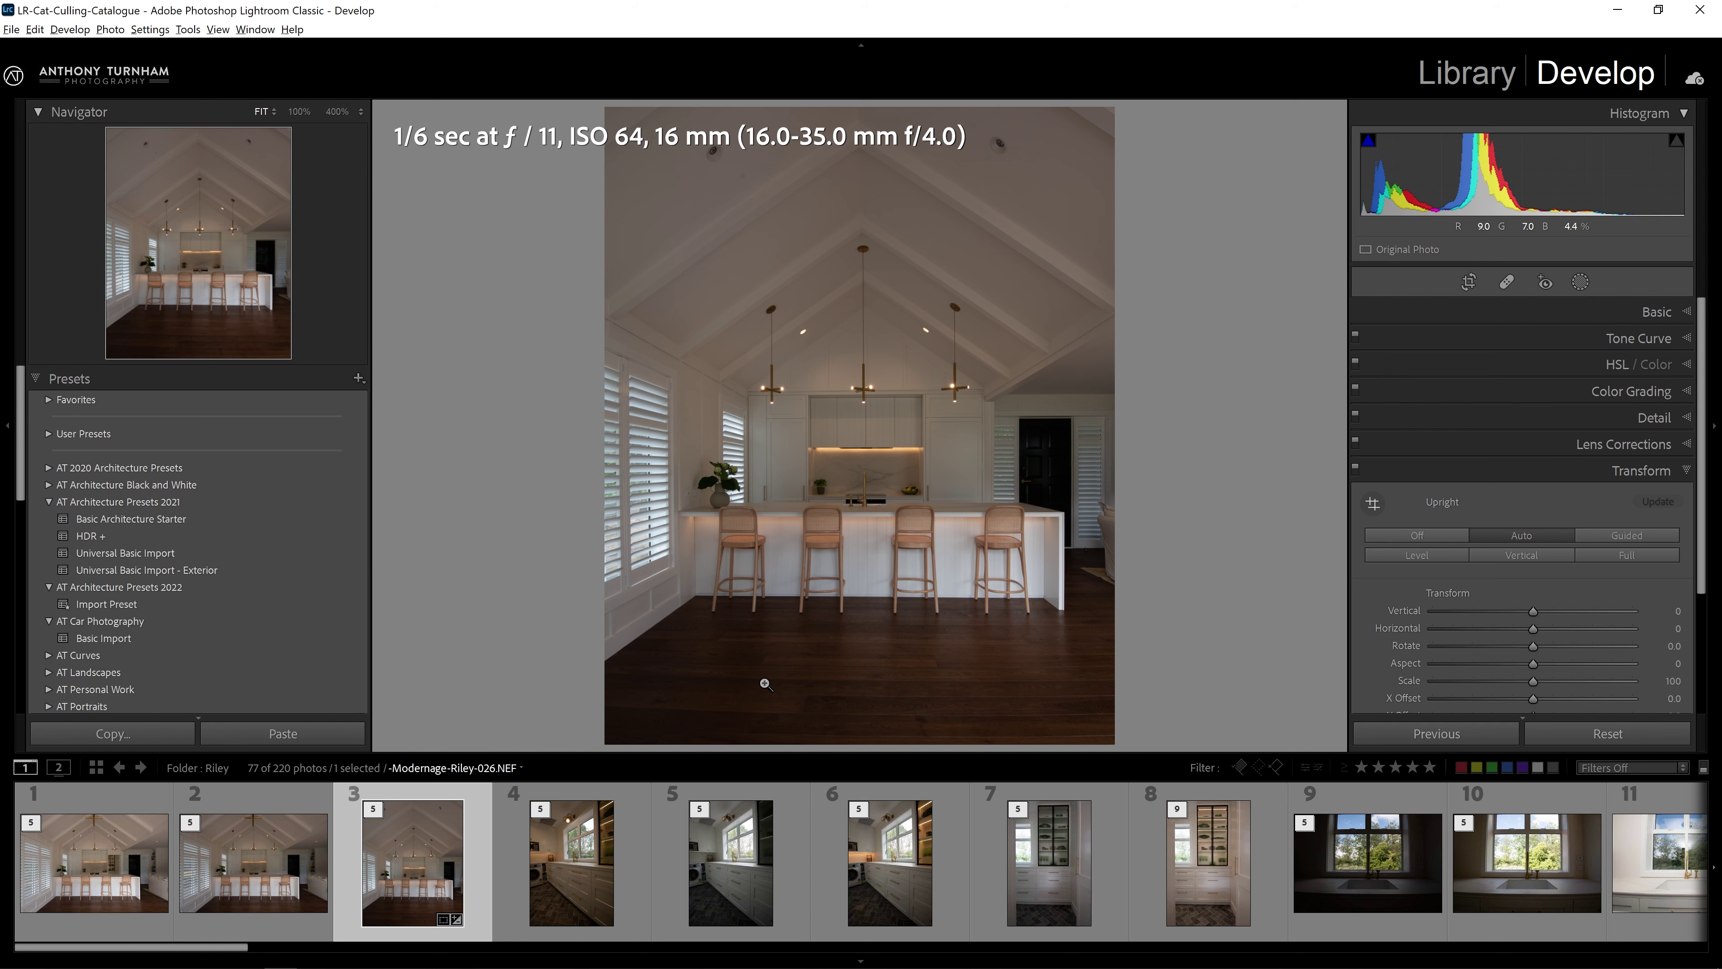
Return to the Library grid and group the laundry stacks covered by photos 046 and 051 into one stack with 051 as cover.
click(572, 862)
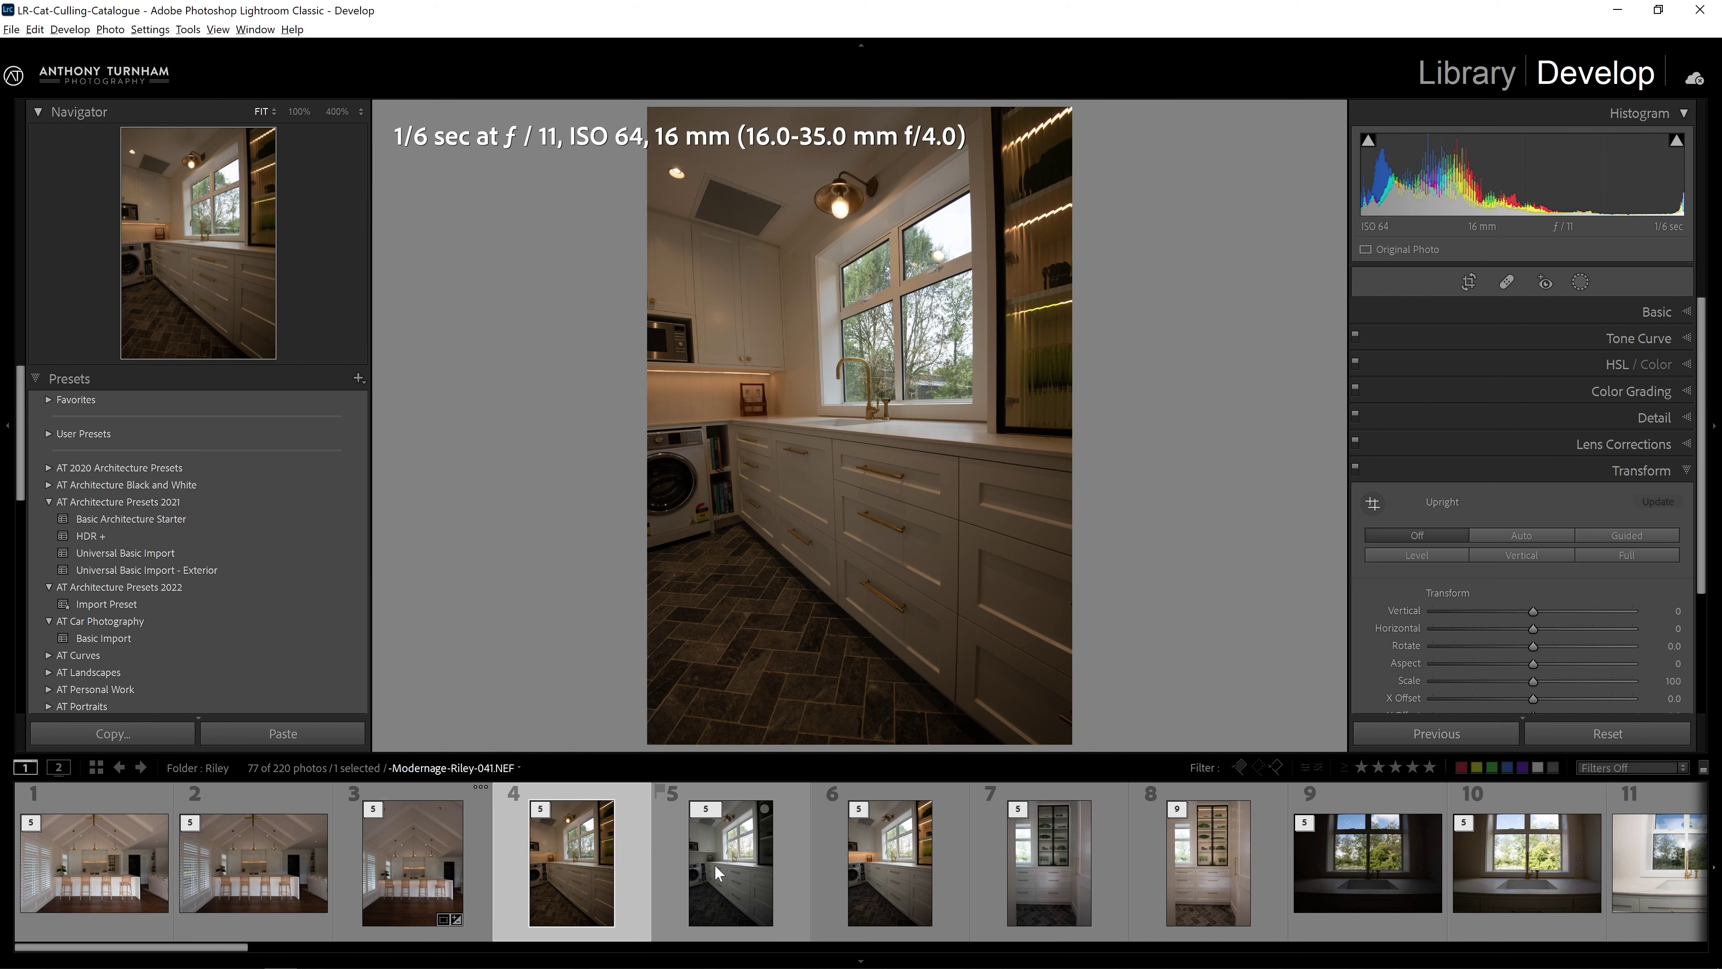
key(g)
click(709, 863)
ctrl+click(875, 470)
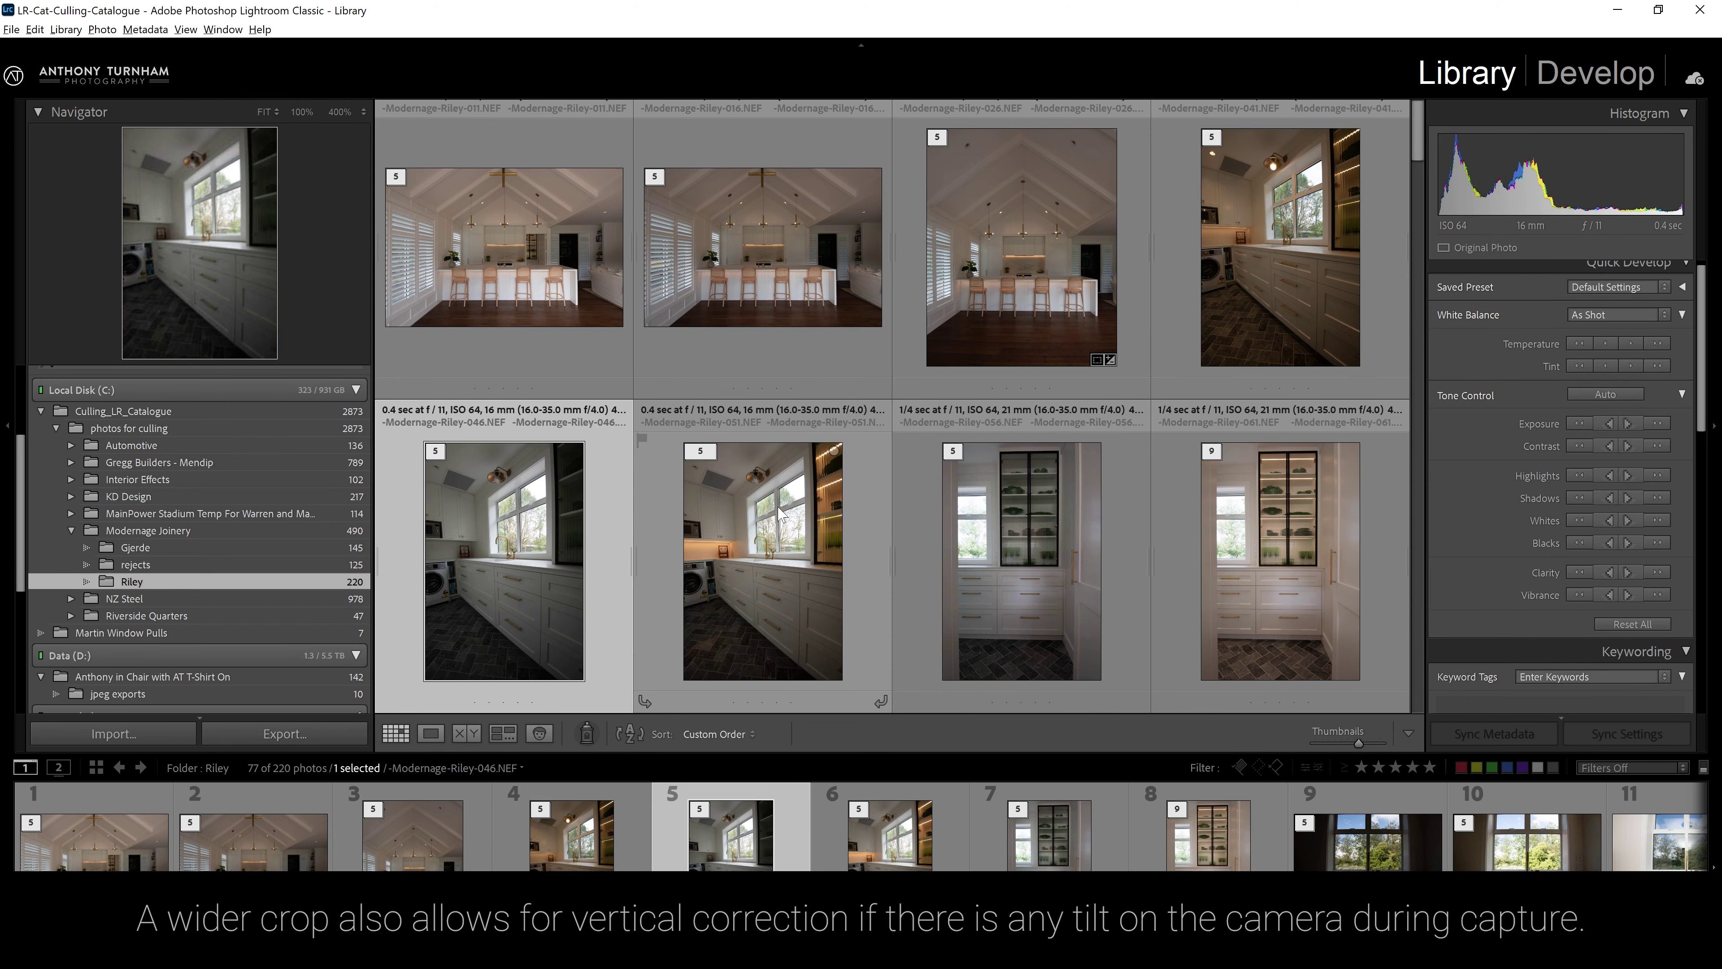
click(733, 551)
key(ctrl+g)
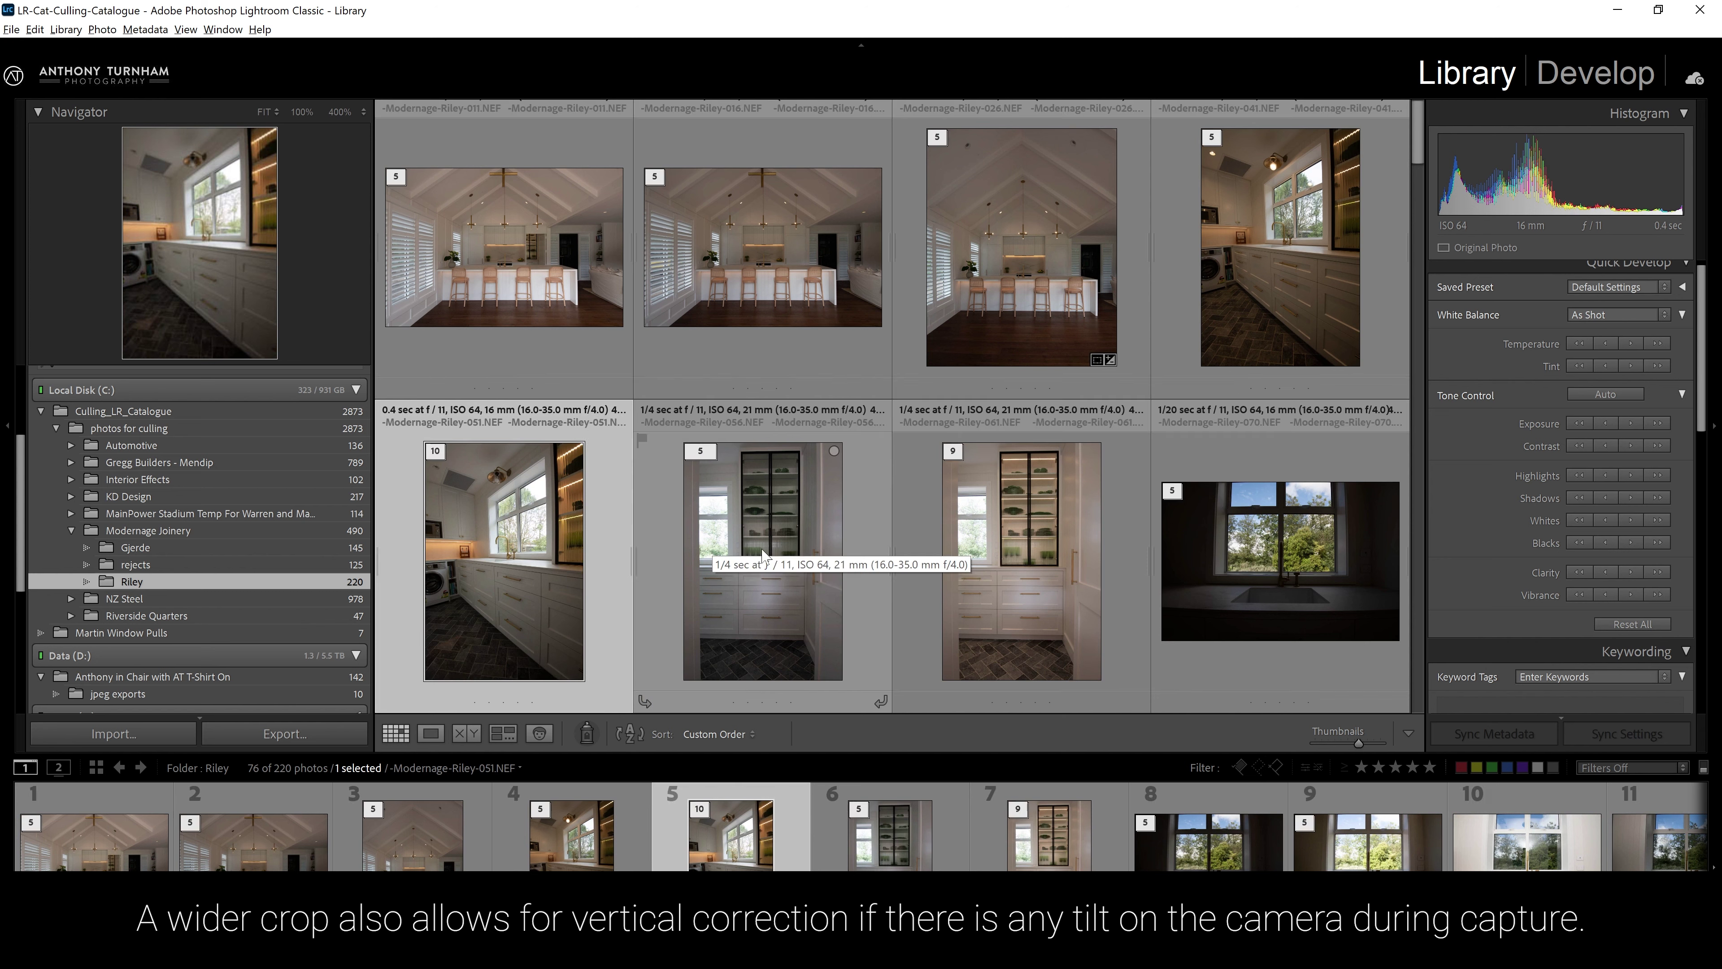
Group the glass-cabinet stacks covered by photos 056 and 061 into one stack with 061 as cover.
click(776, 557)
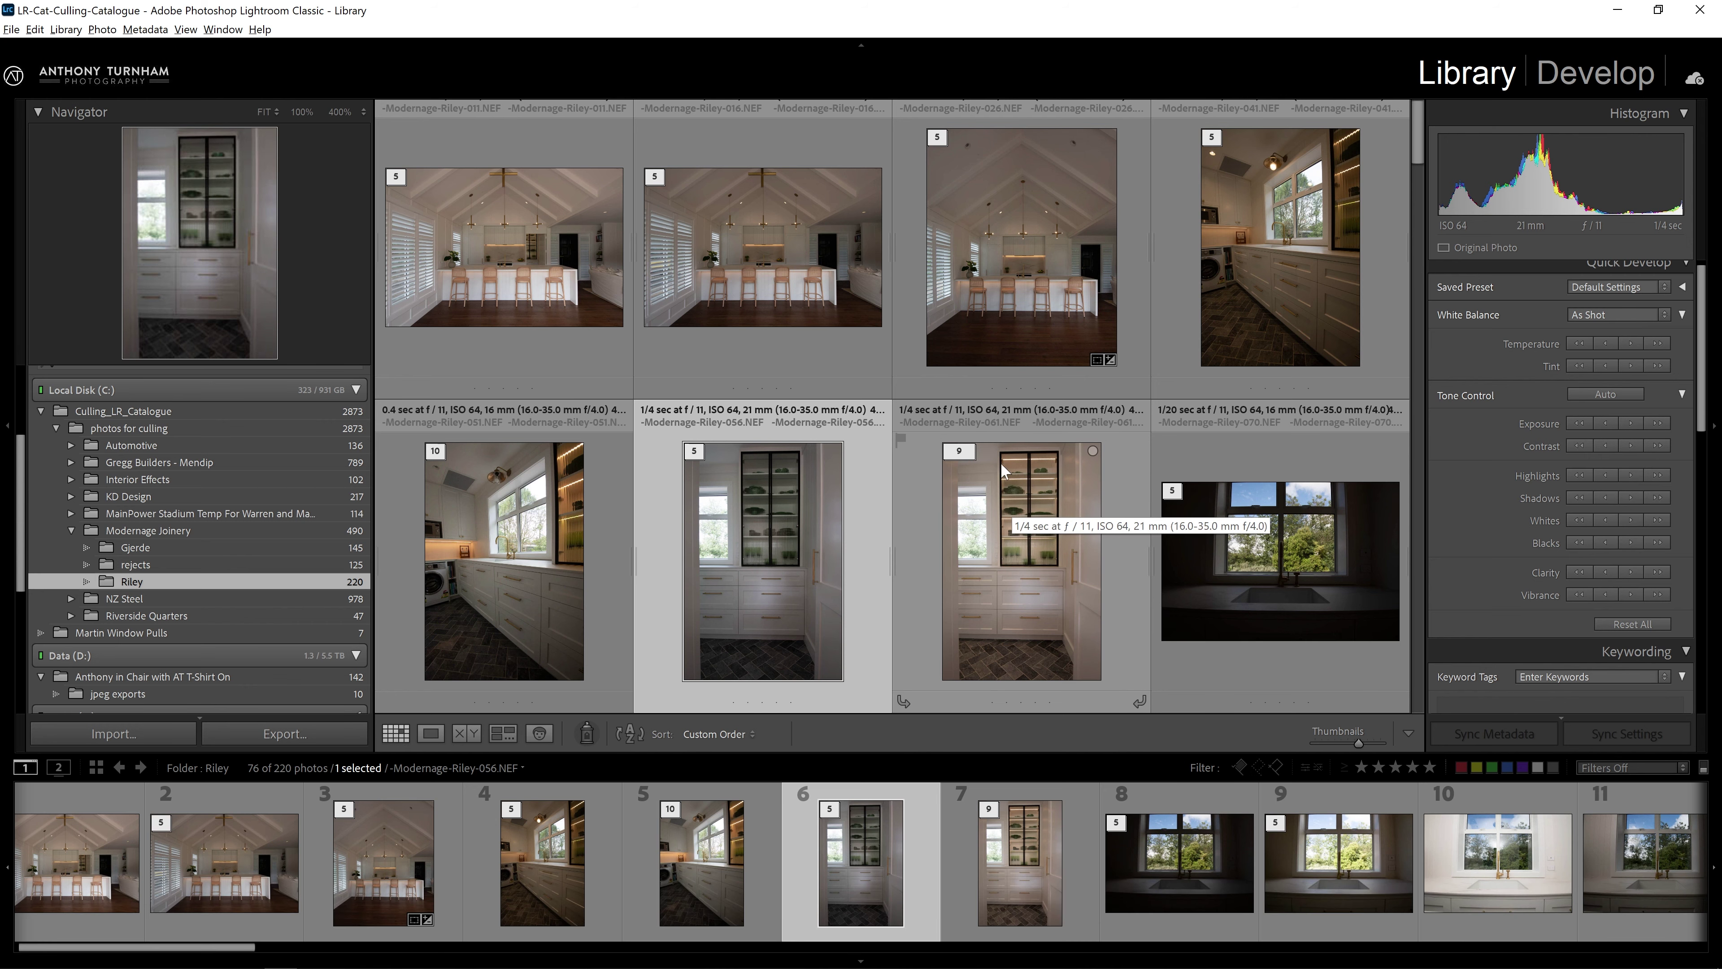
click(1037, 488)
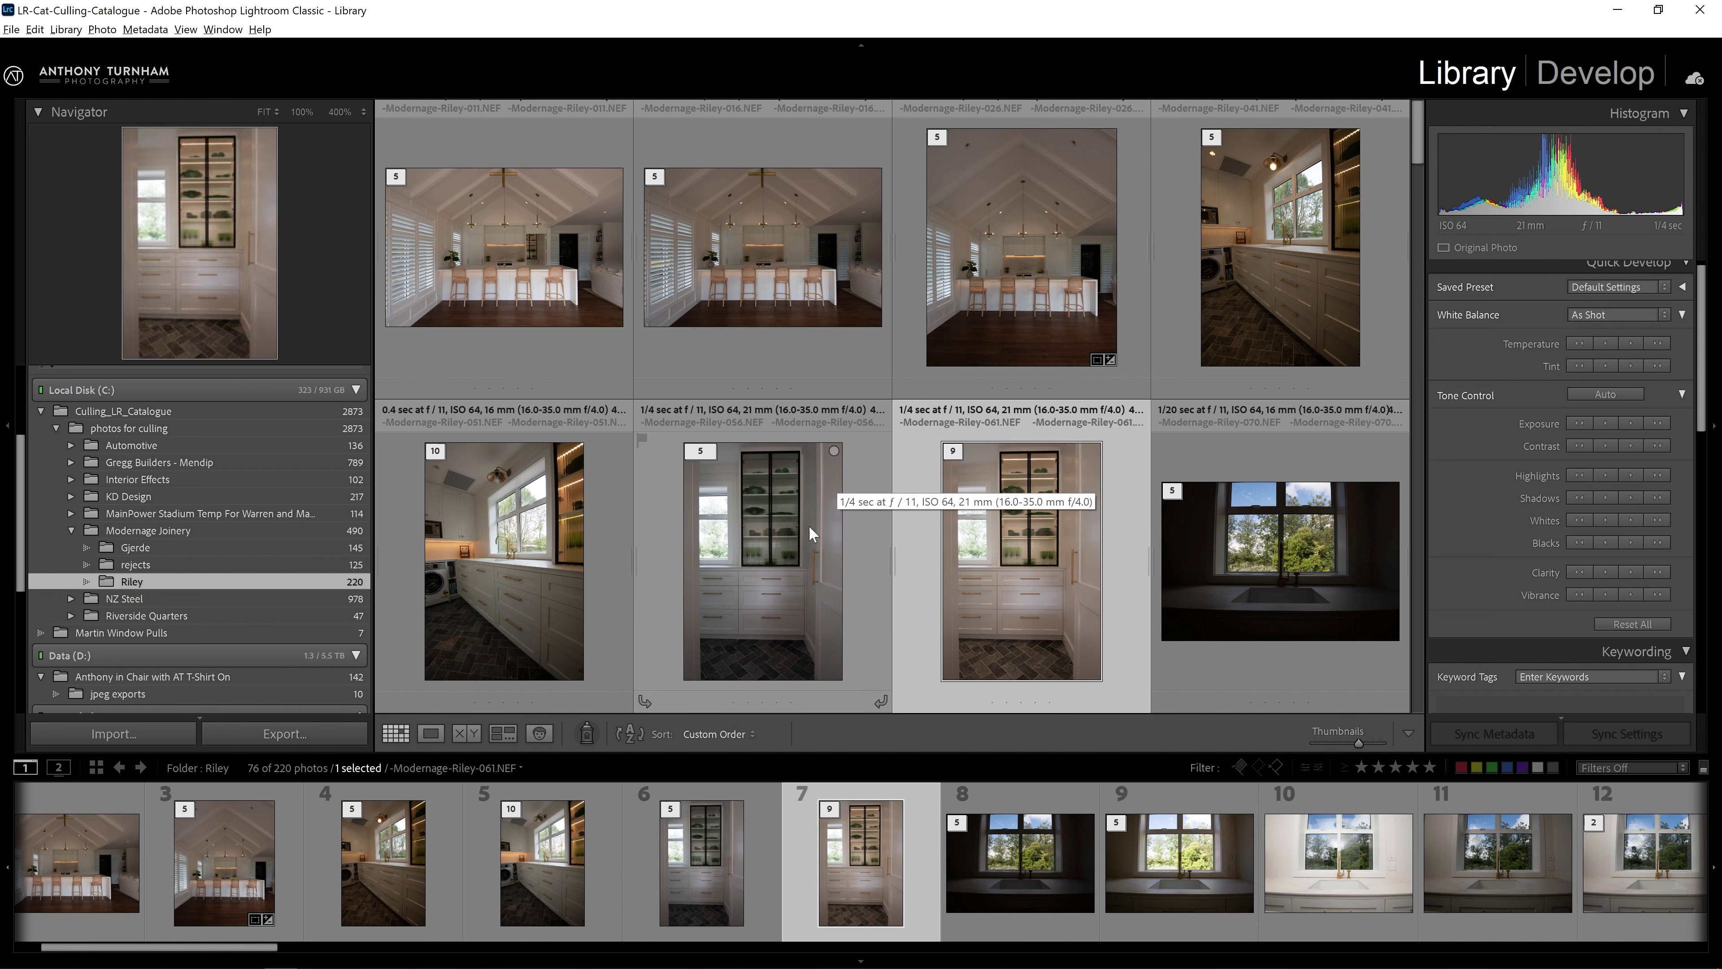
ctrl+click(754, 529)
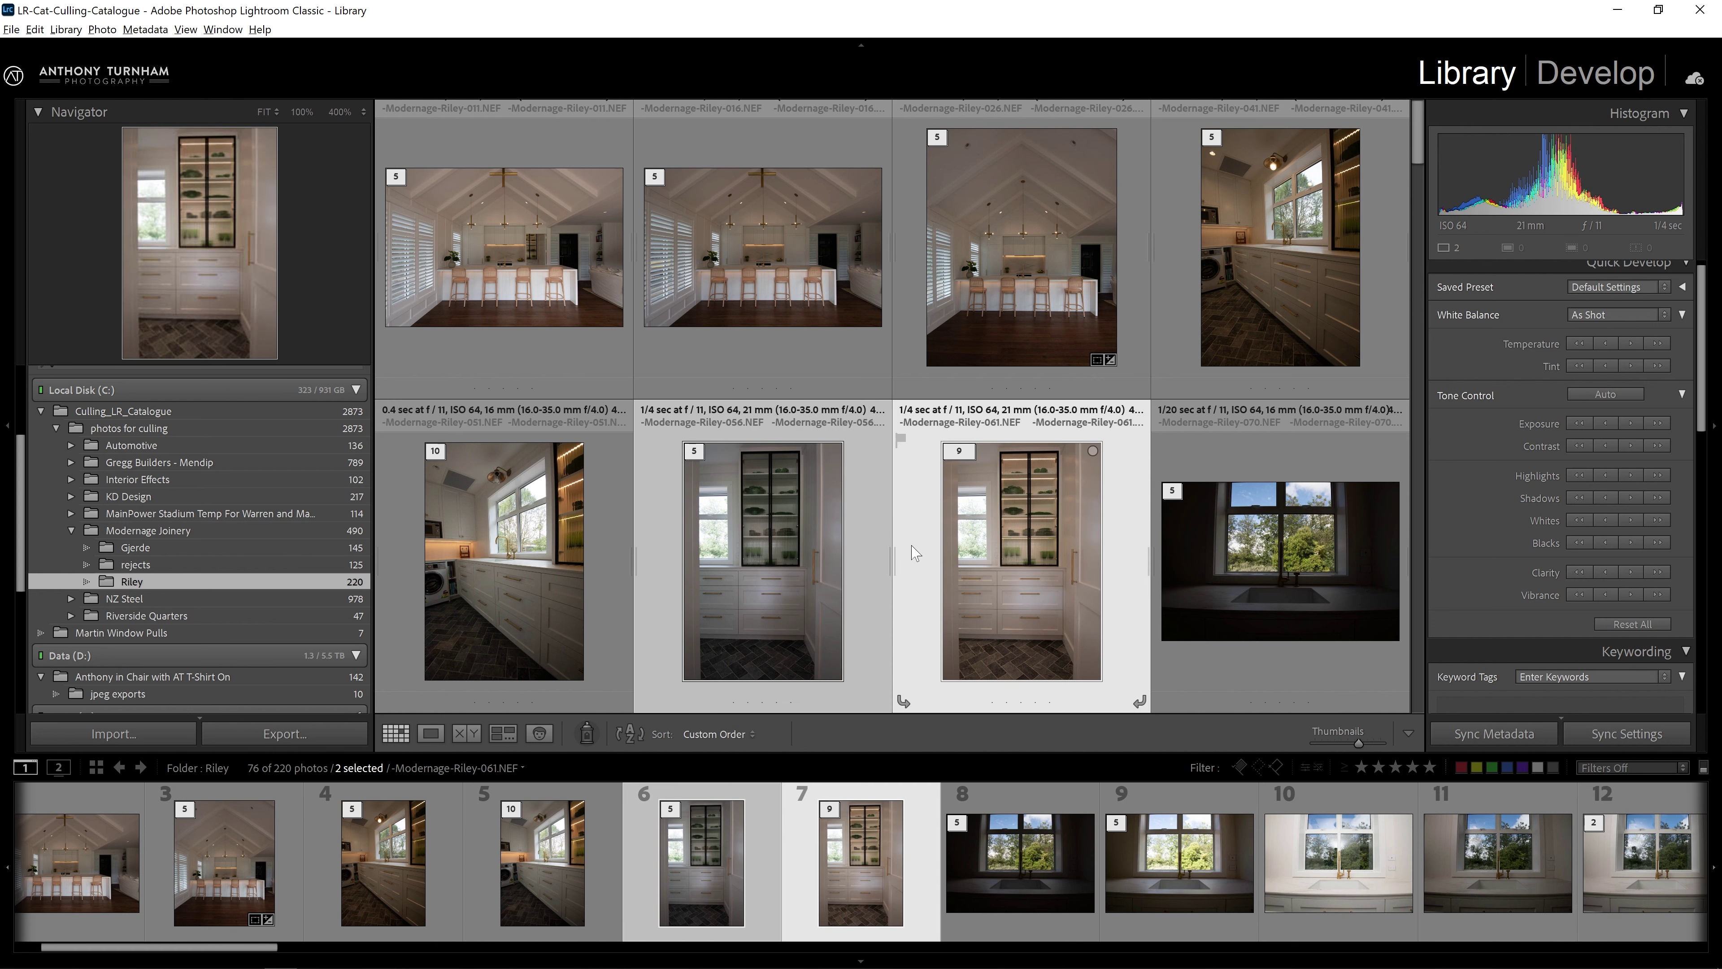
key(ctrl+g)
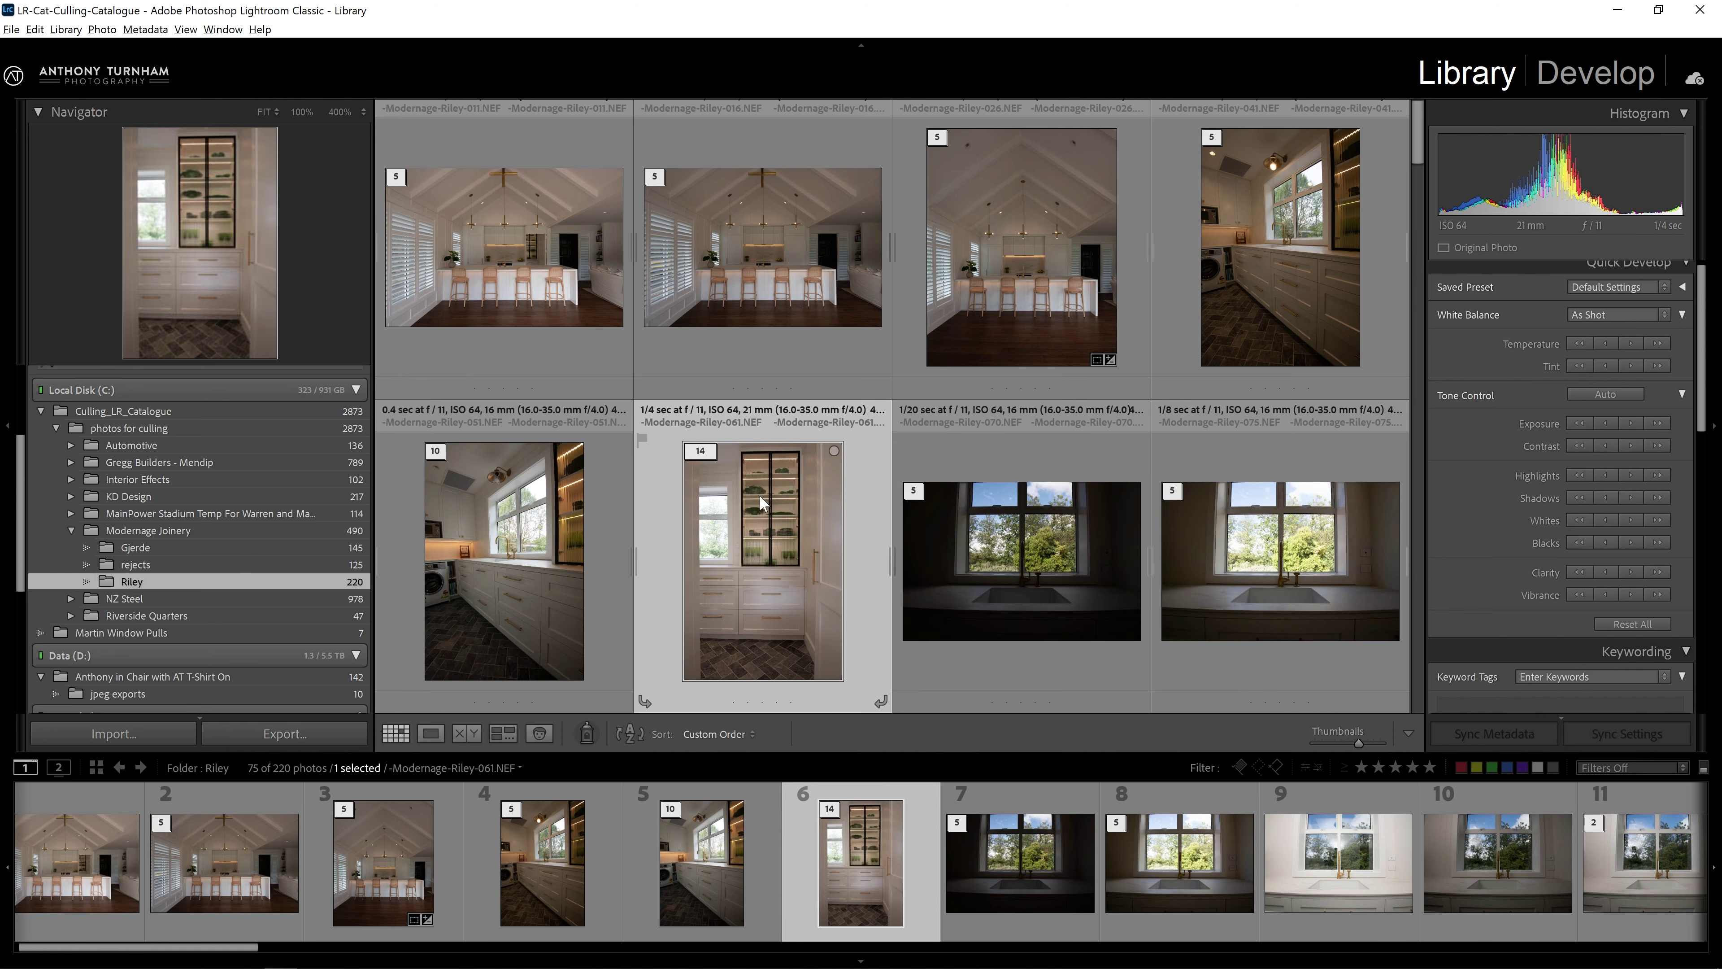
Expand the merged glass-cabinet stack under photo 061, look through its exposures and collapse it again.
key(s)
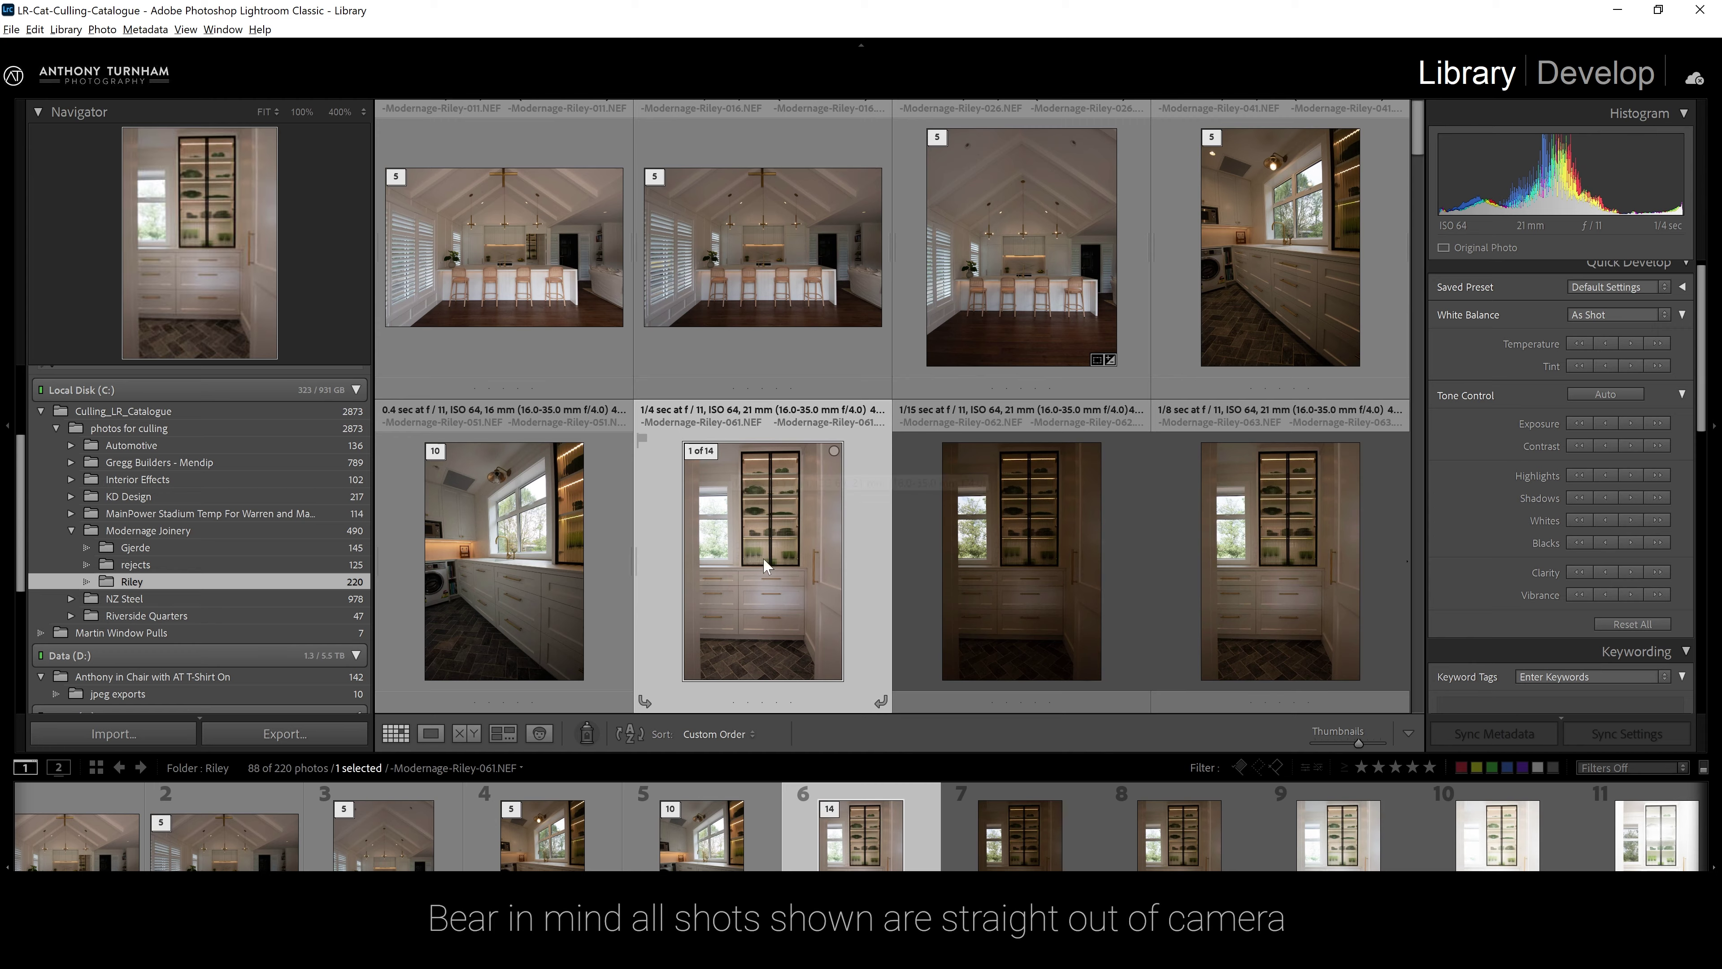
scroll(740, 564, down, 2)
scroll(751, 534, down, 5)
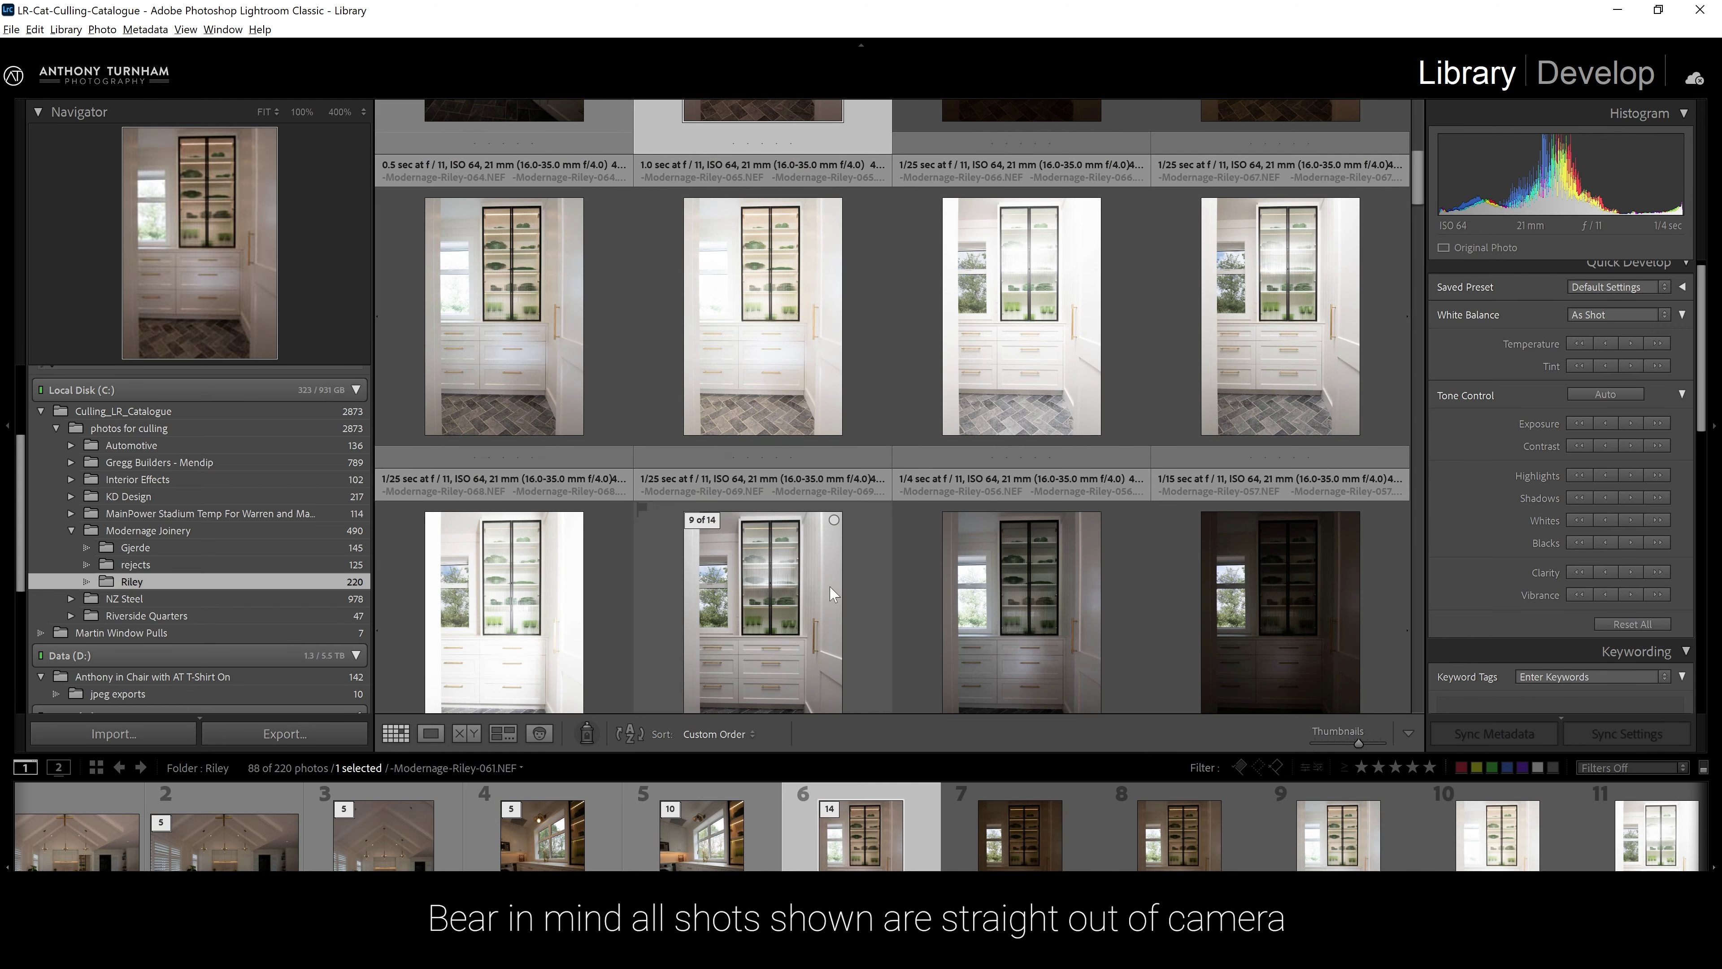
scroll(828, 586, down, 2)
scroll(829, 586, down, 2)
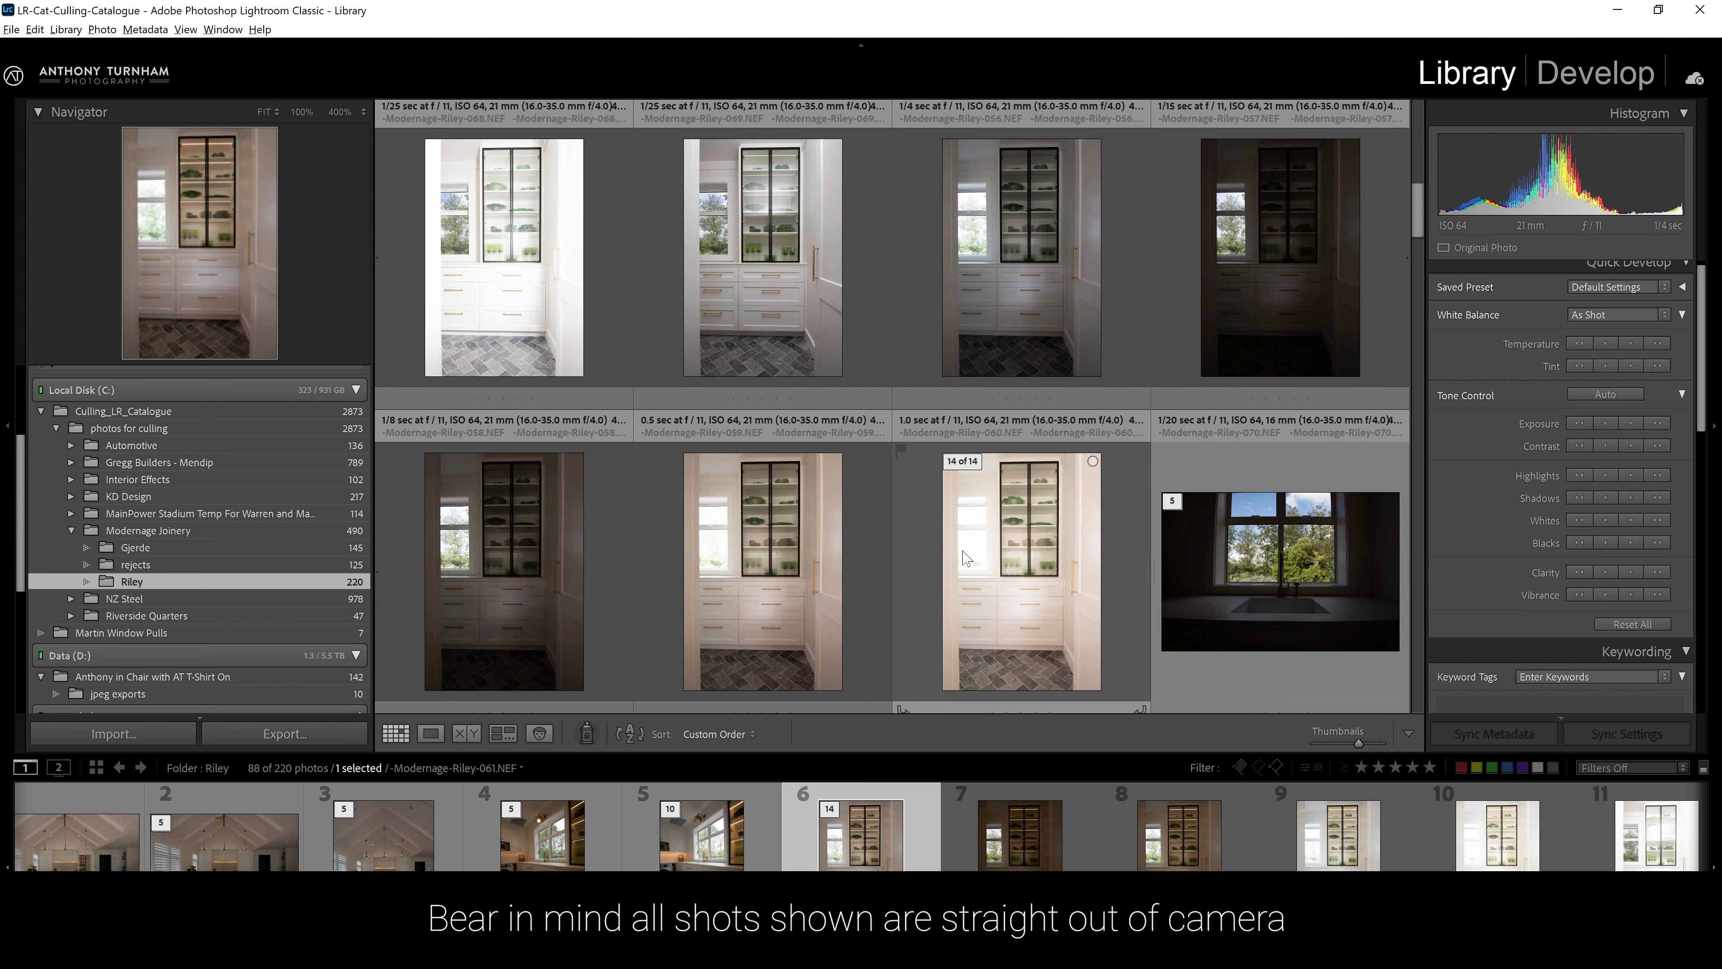
scroll(783, 569, up, 10)
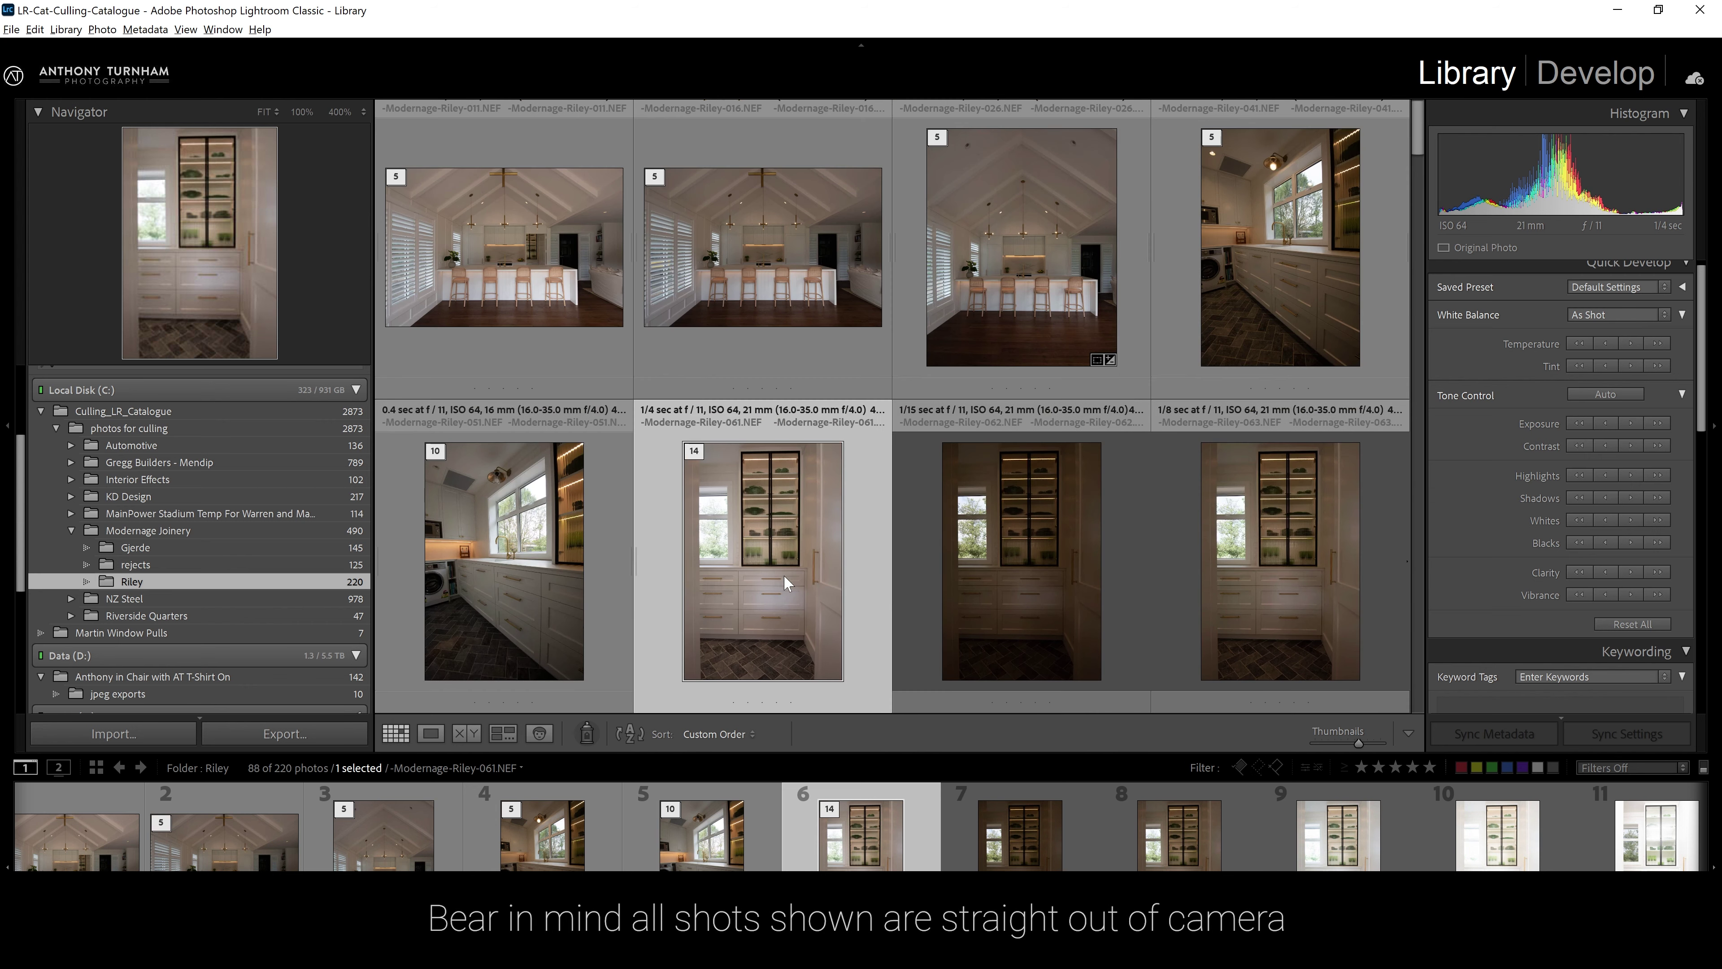
click(703, 452)
Group all seven sink-window thumbnails from photo 070 through 085 into one stack with 075 as cover.
scroll(788, 567, down, 2)
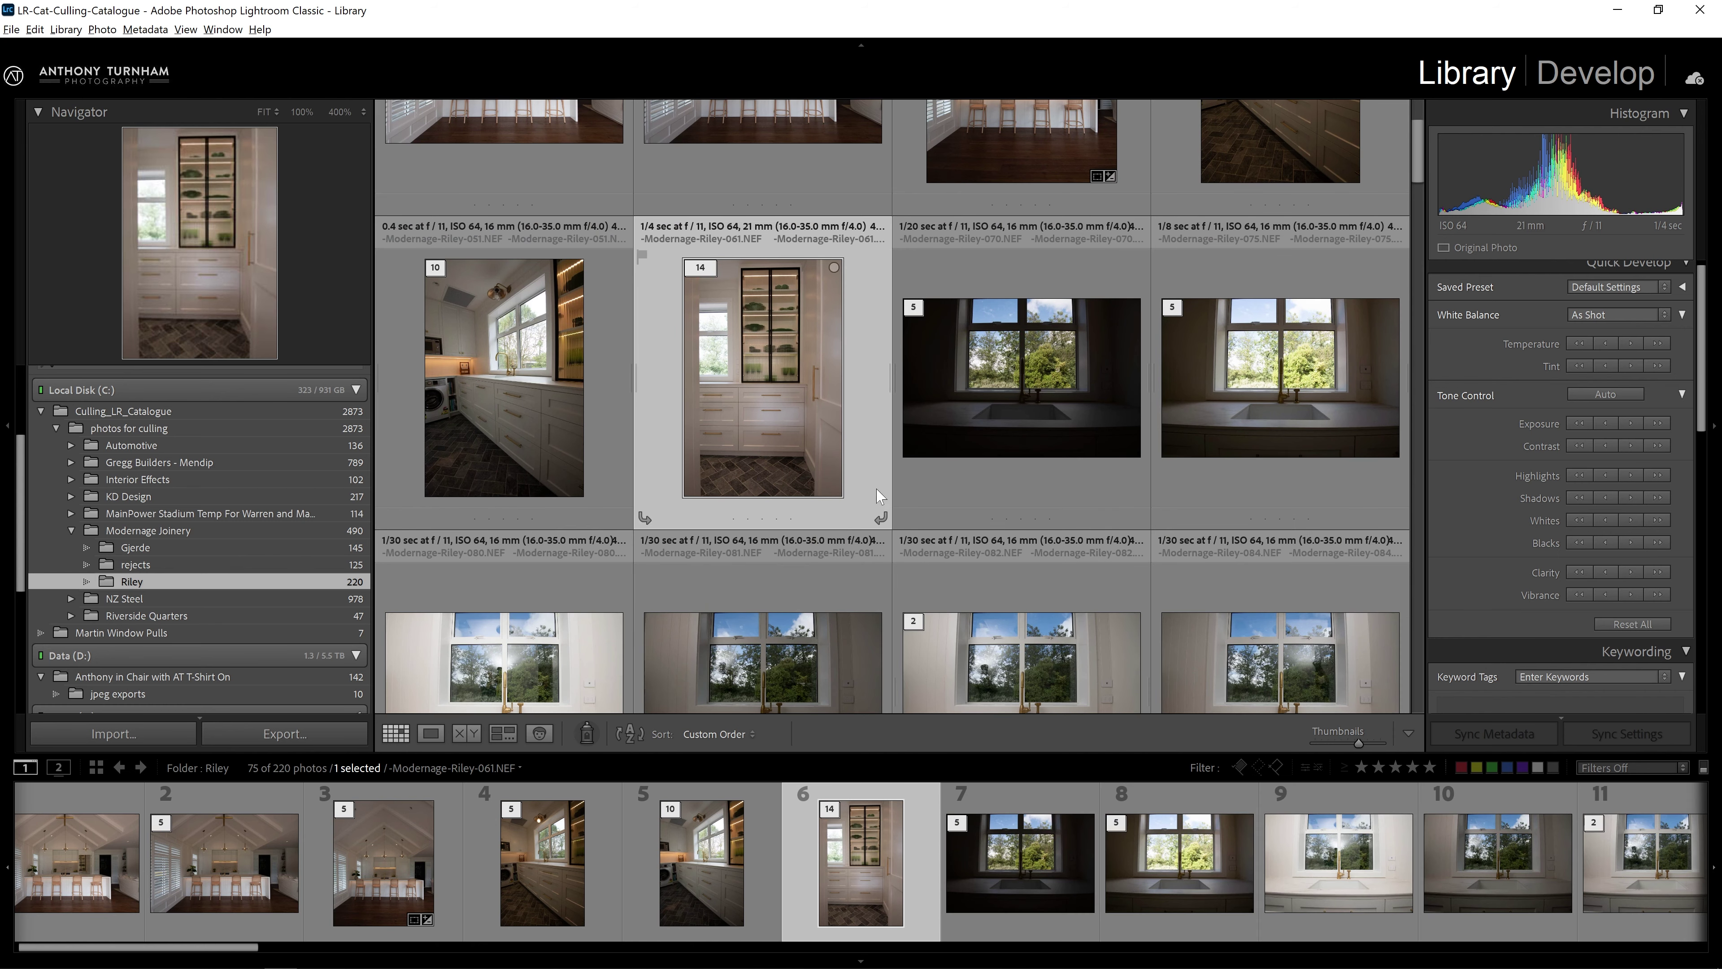
click(988, 384)
scroll(1043, 368, down, 2)
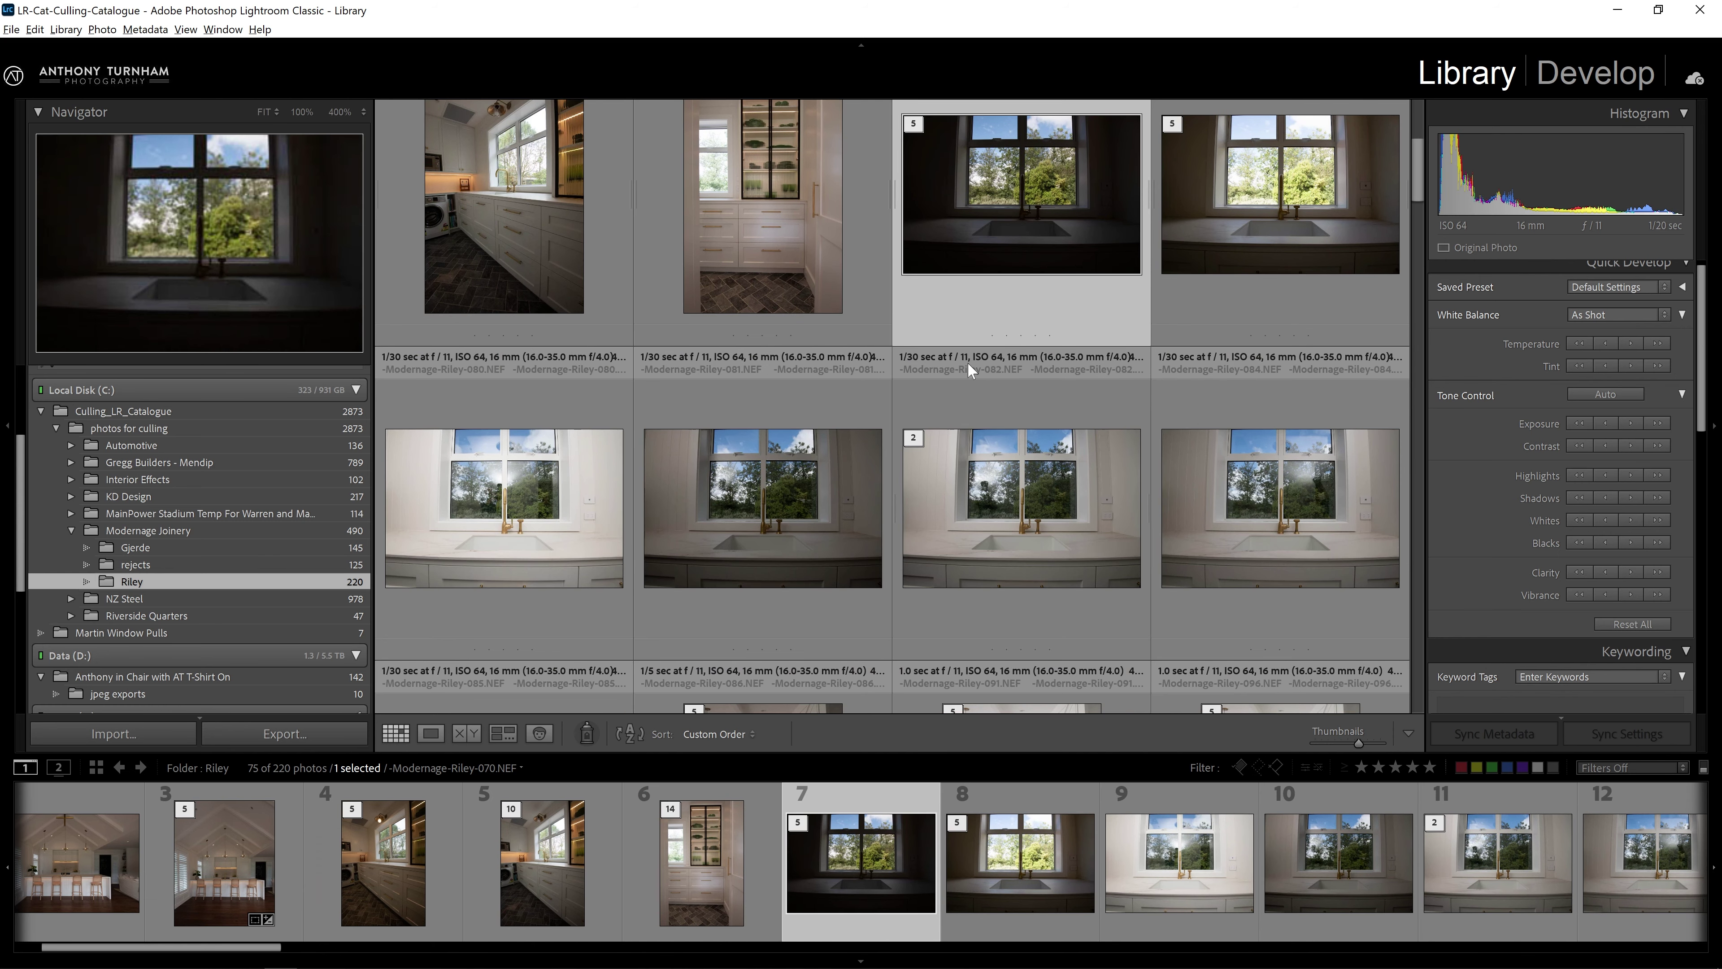
scroll(1001, 336, down, 2)
shift+click(495, 636)
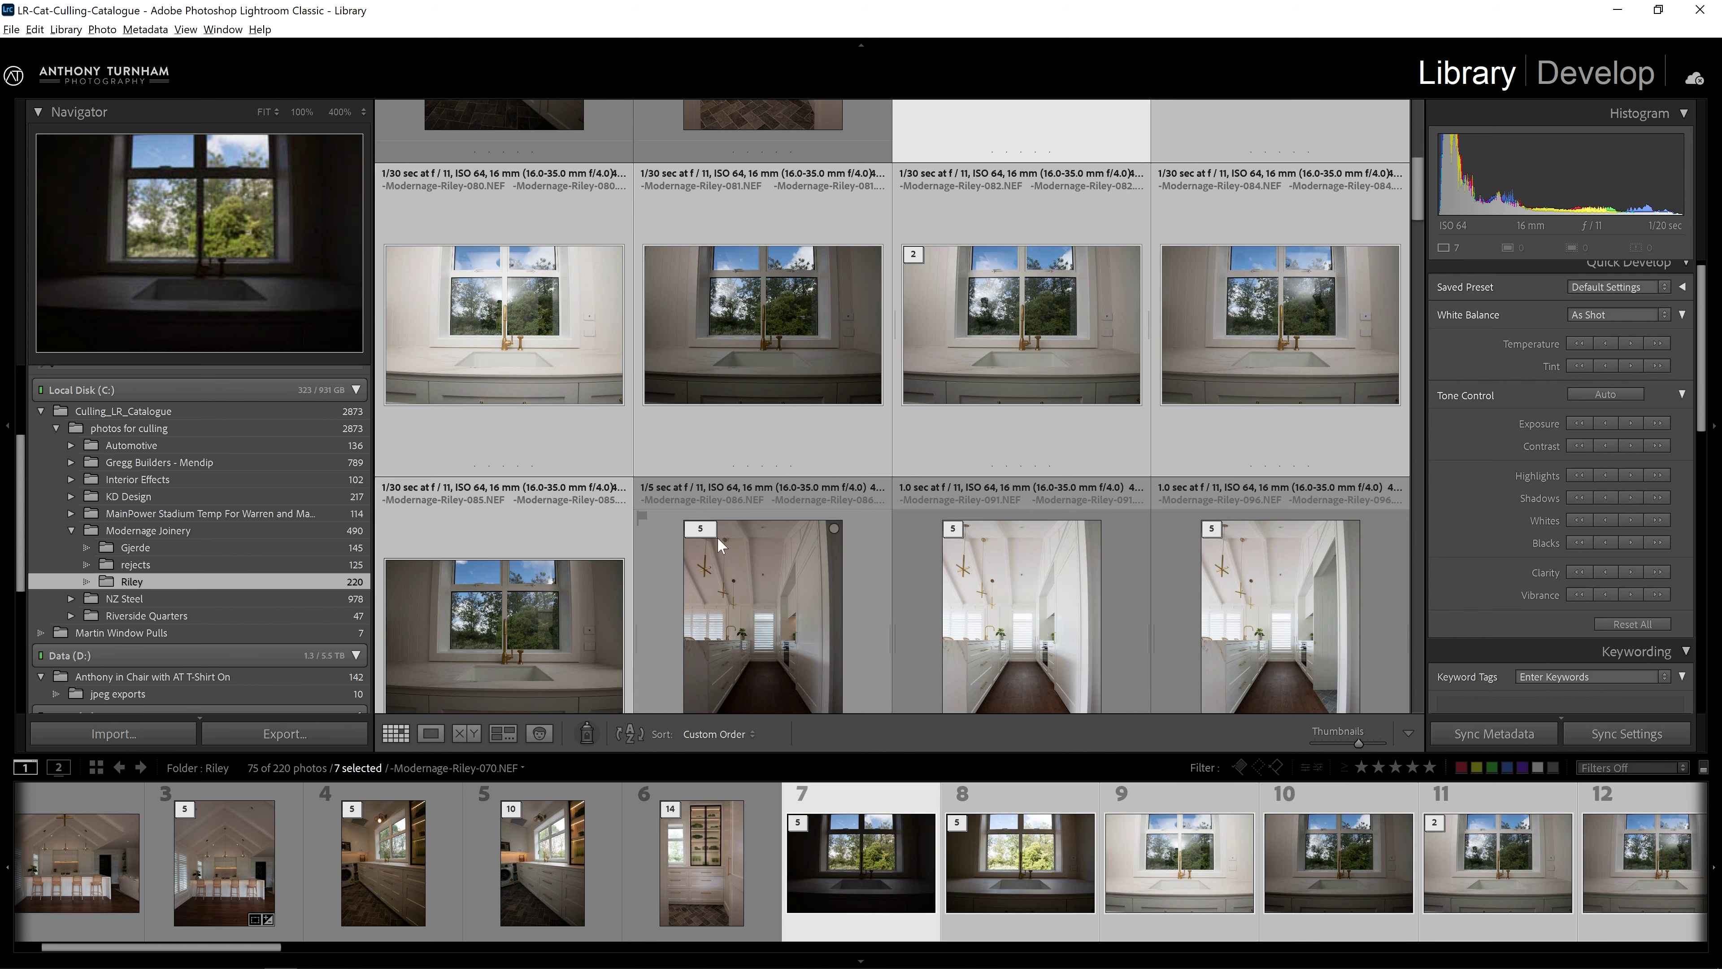
scroll(1191, 387, up, 4)
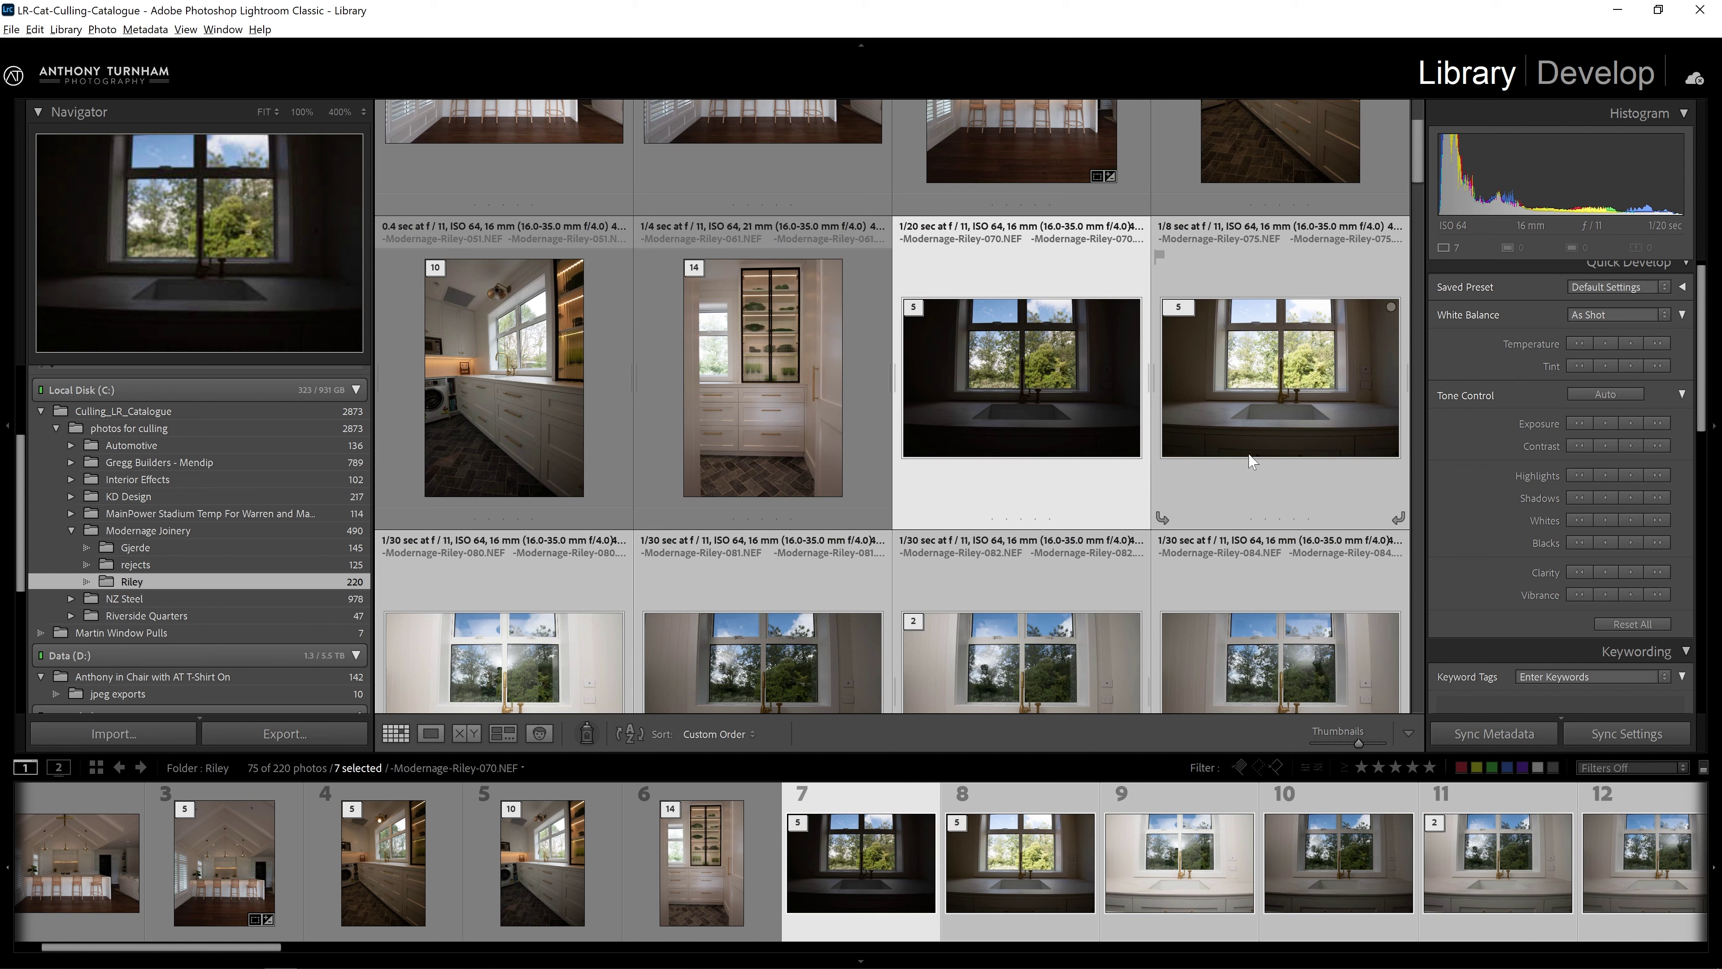
click(1251, 385)
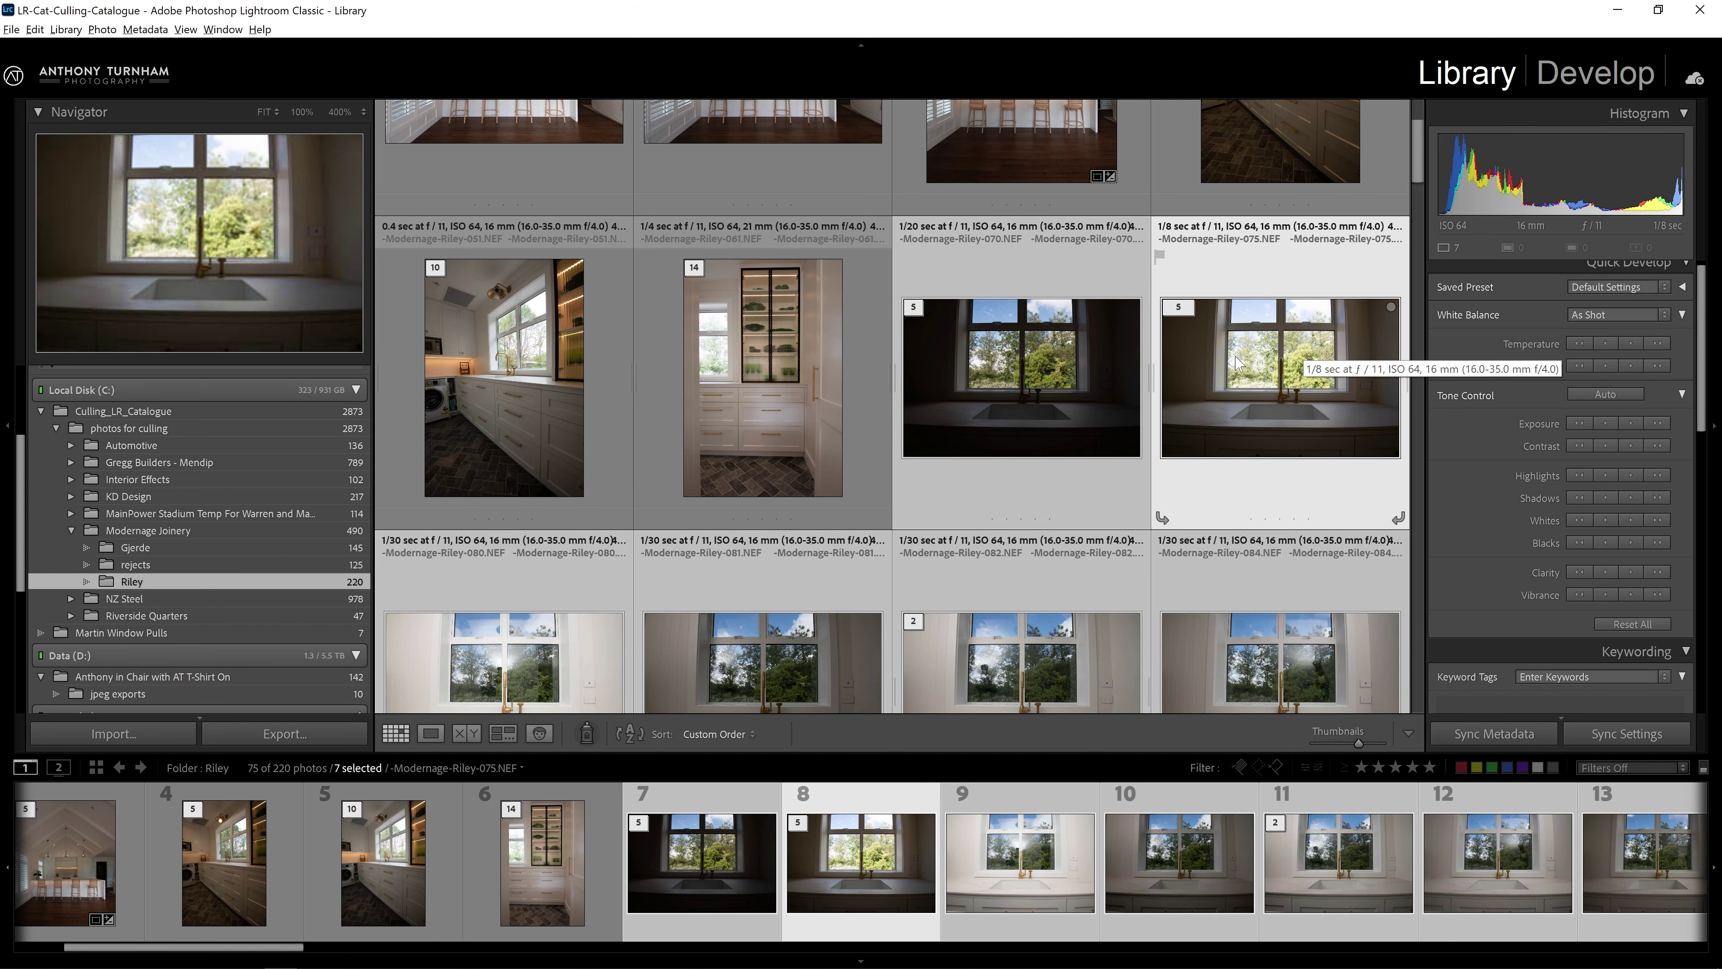
key(ctrl+g)
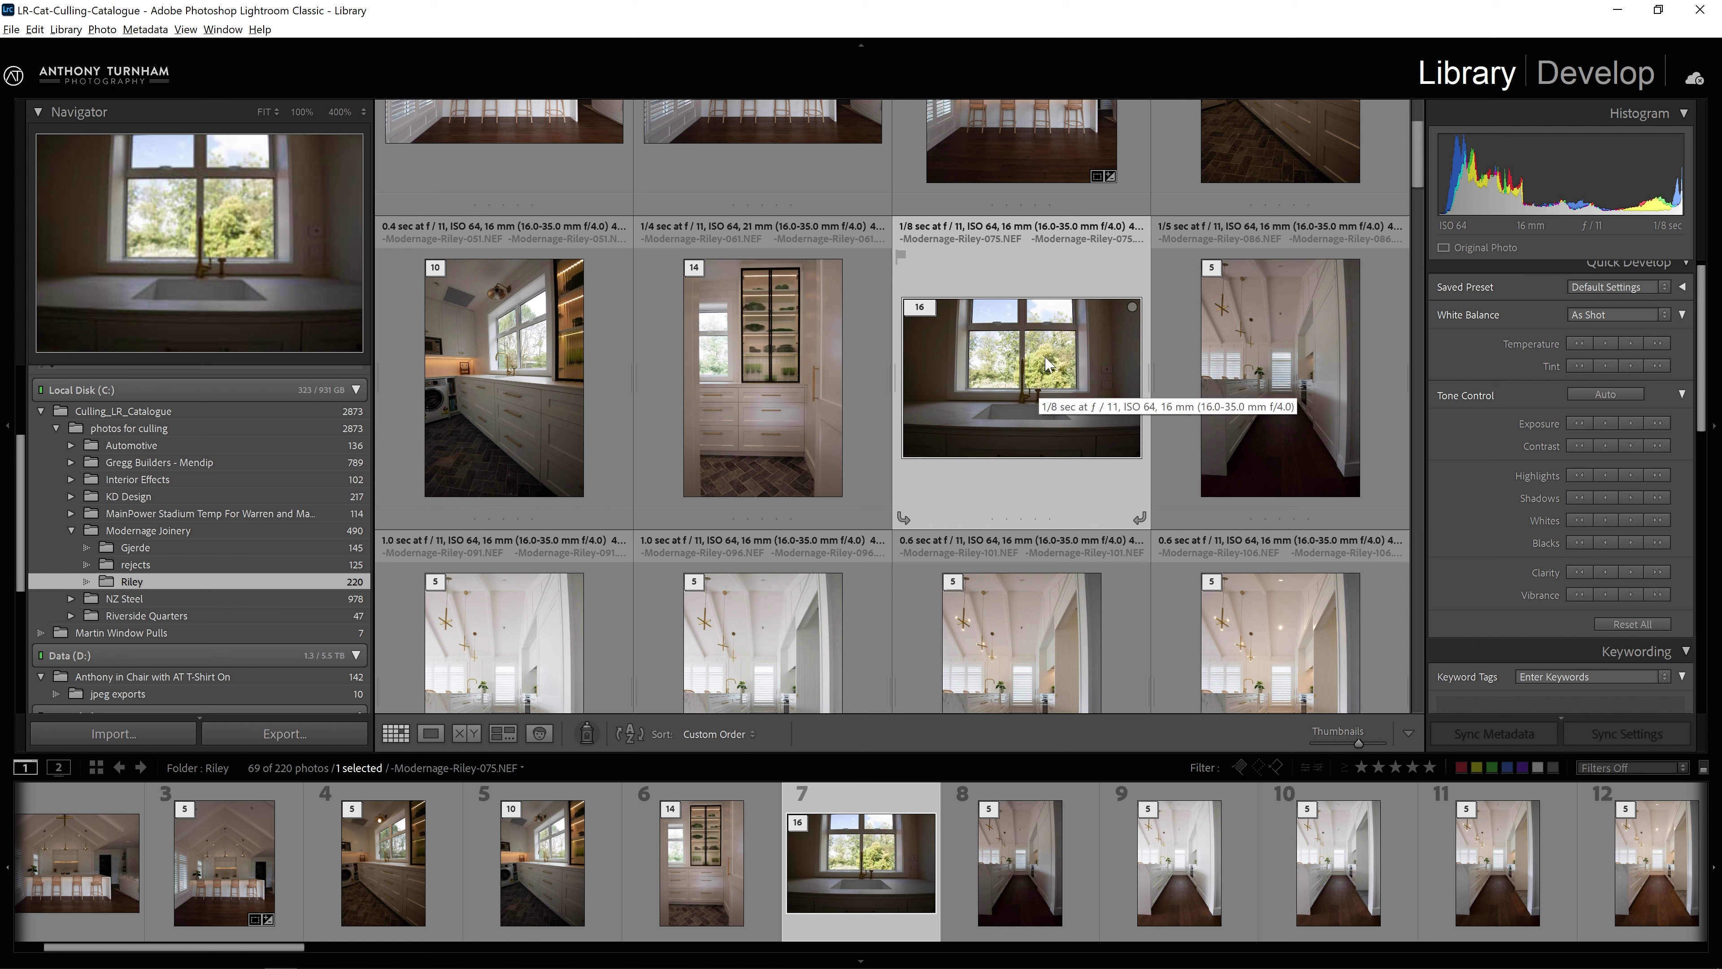
Compare kitchen aisle covers 086 and 091 and move the 086 stack into the rejects folder.
click(1244, 393)
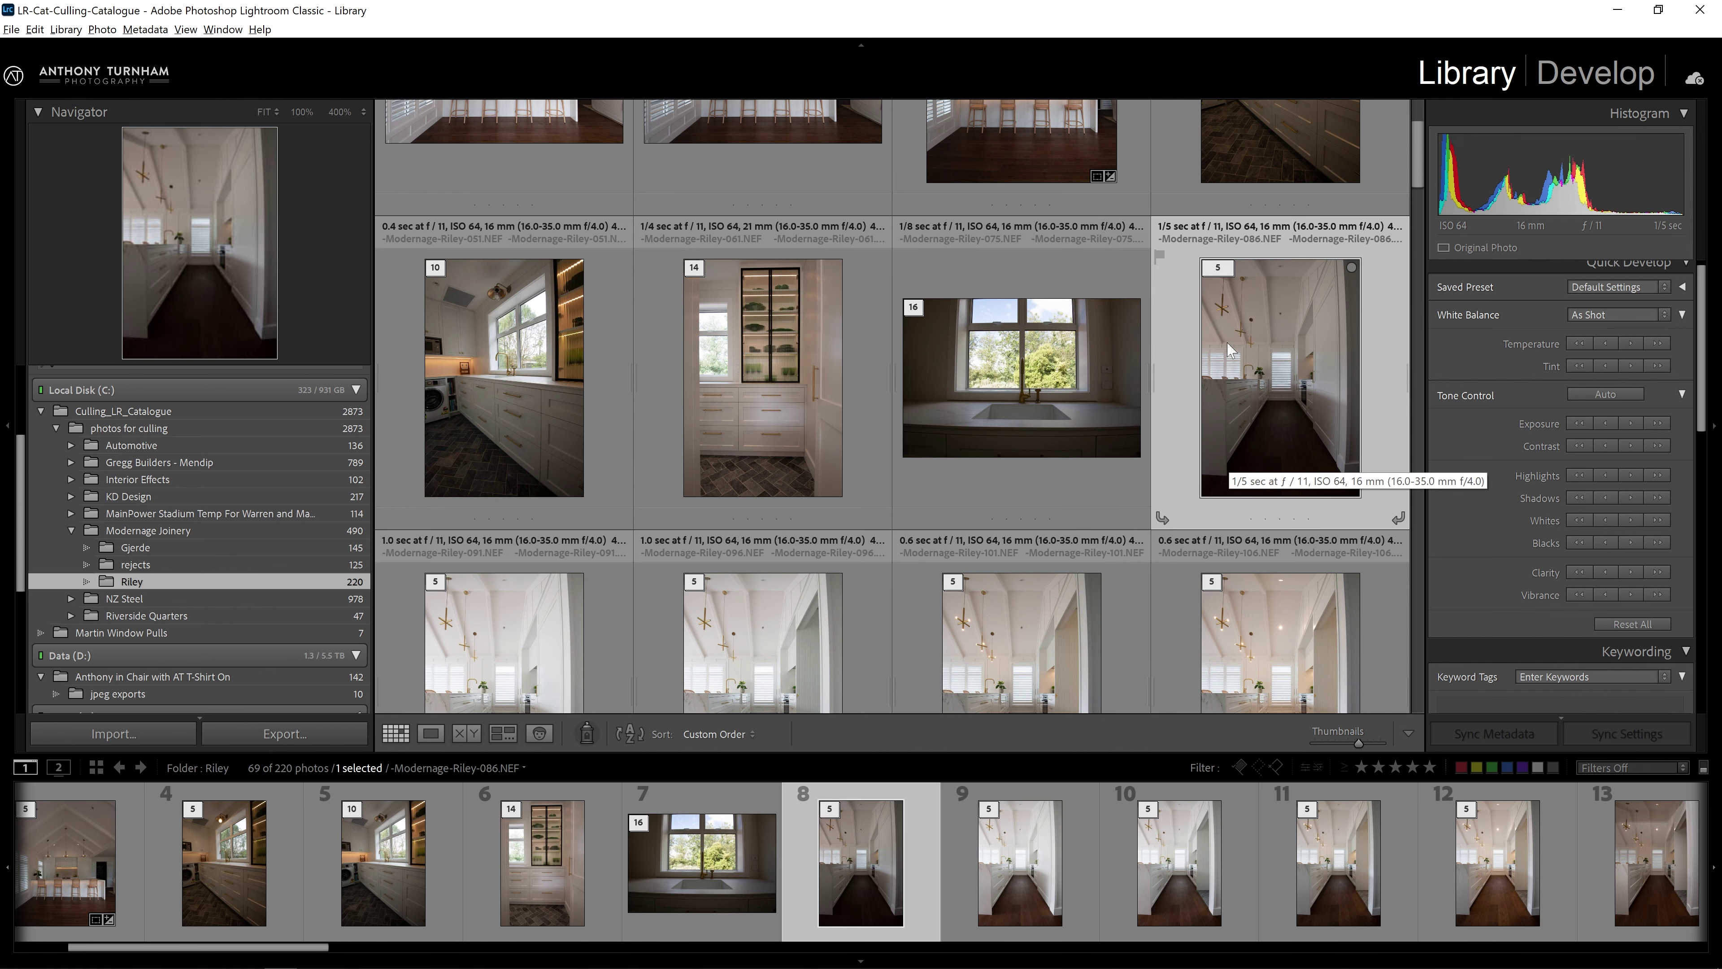
scroll(1244, 389, down, 2)
scroll(934, 460, up, 4)
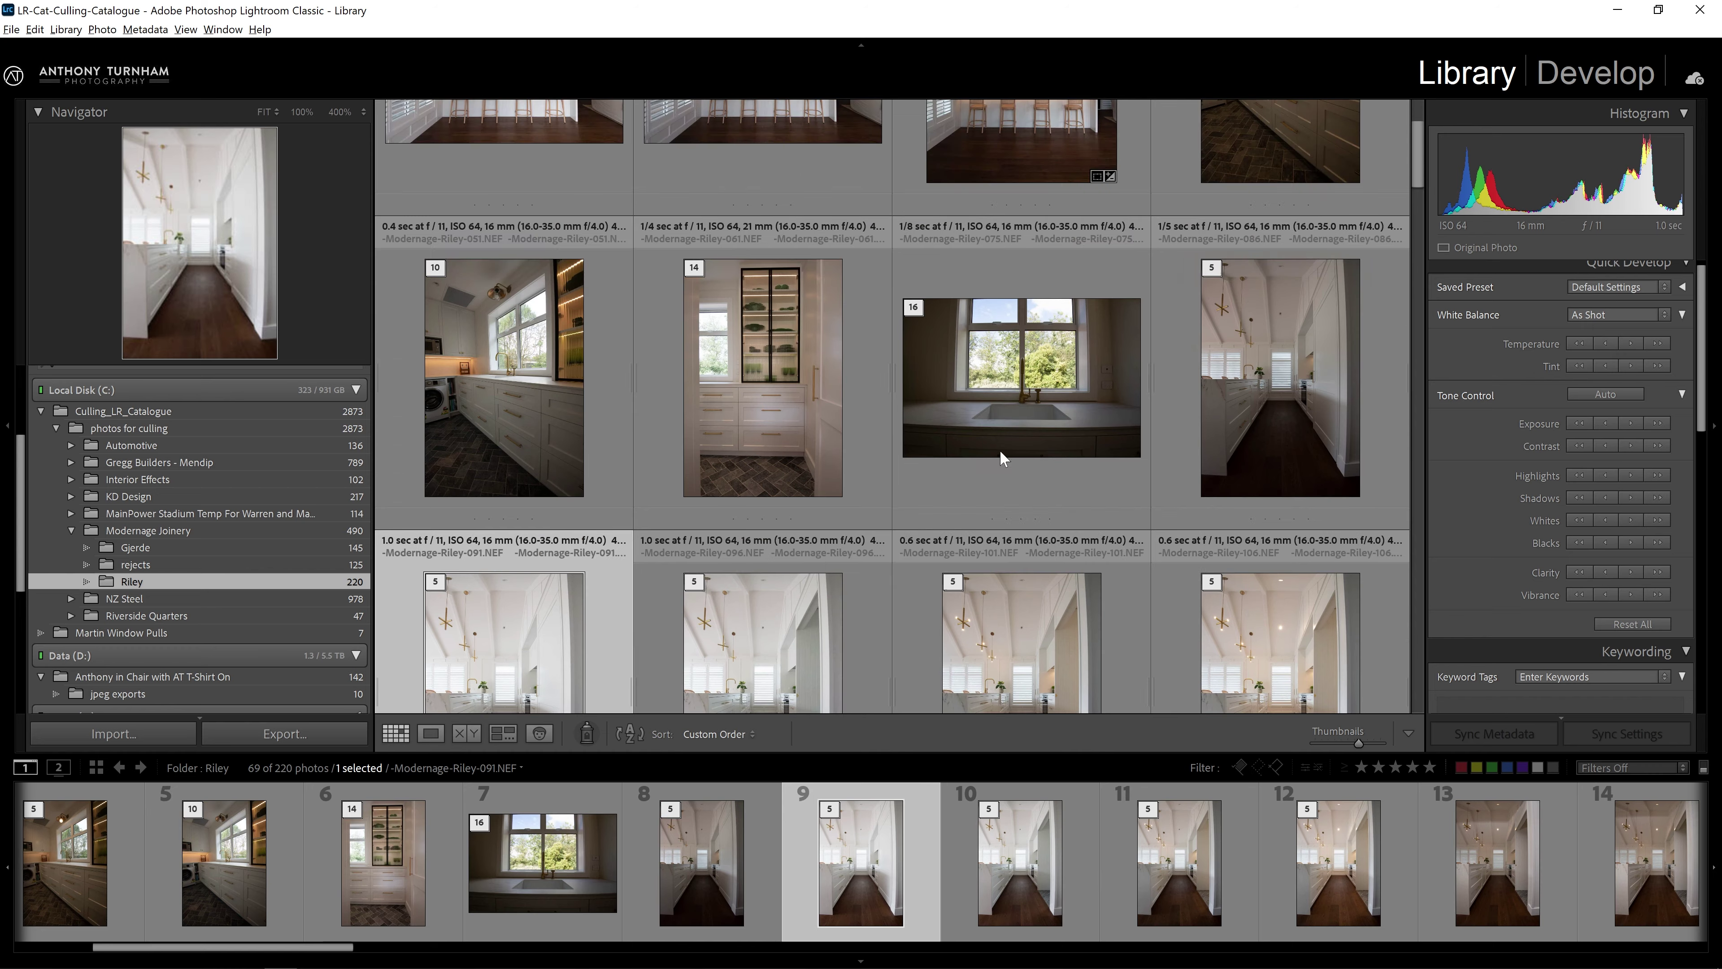
scroll(1042, 479, down, 4)
drag(1304, 207, 239, 563)
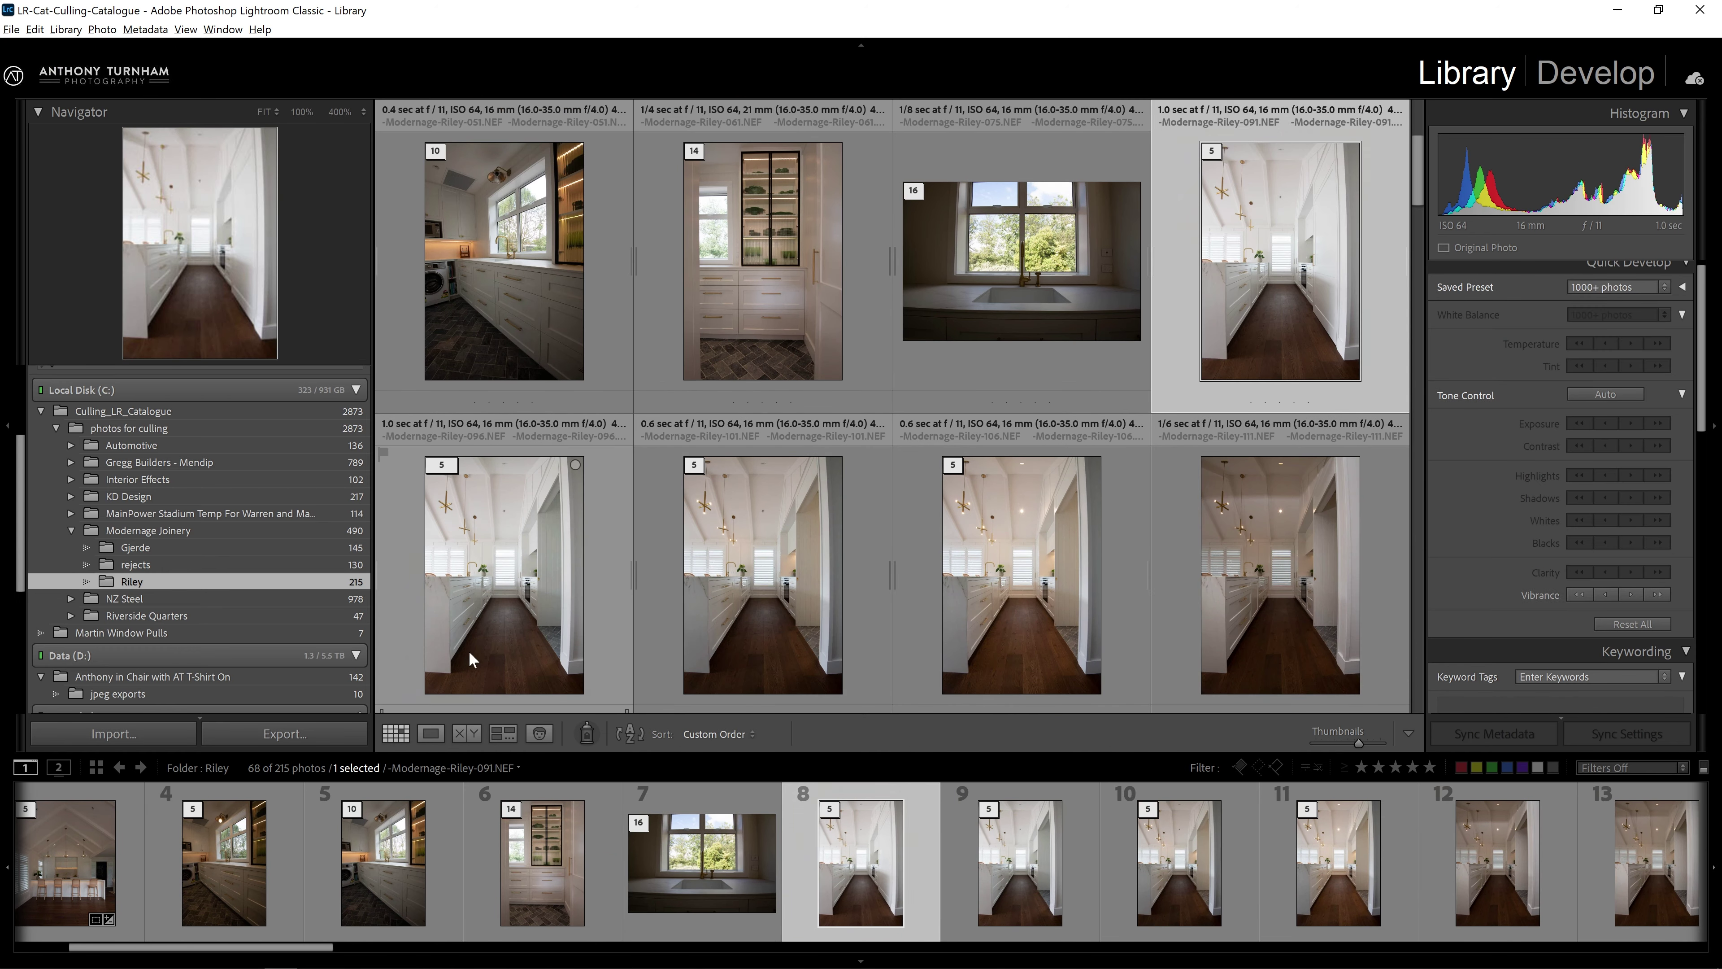
Add kitchen aisle covers 091 and 096 to the Quick Collection and open them in Loupe view.
key(shift+b)
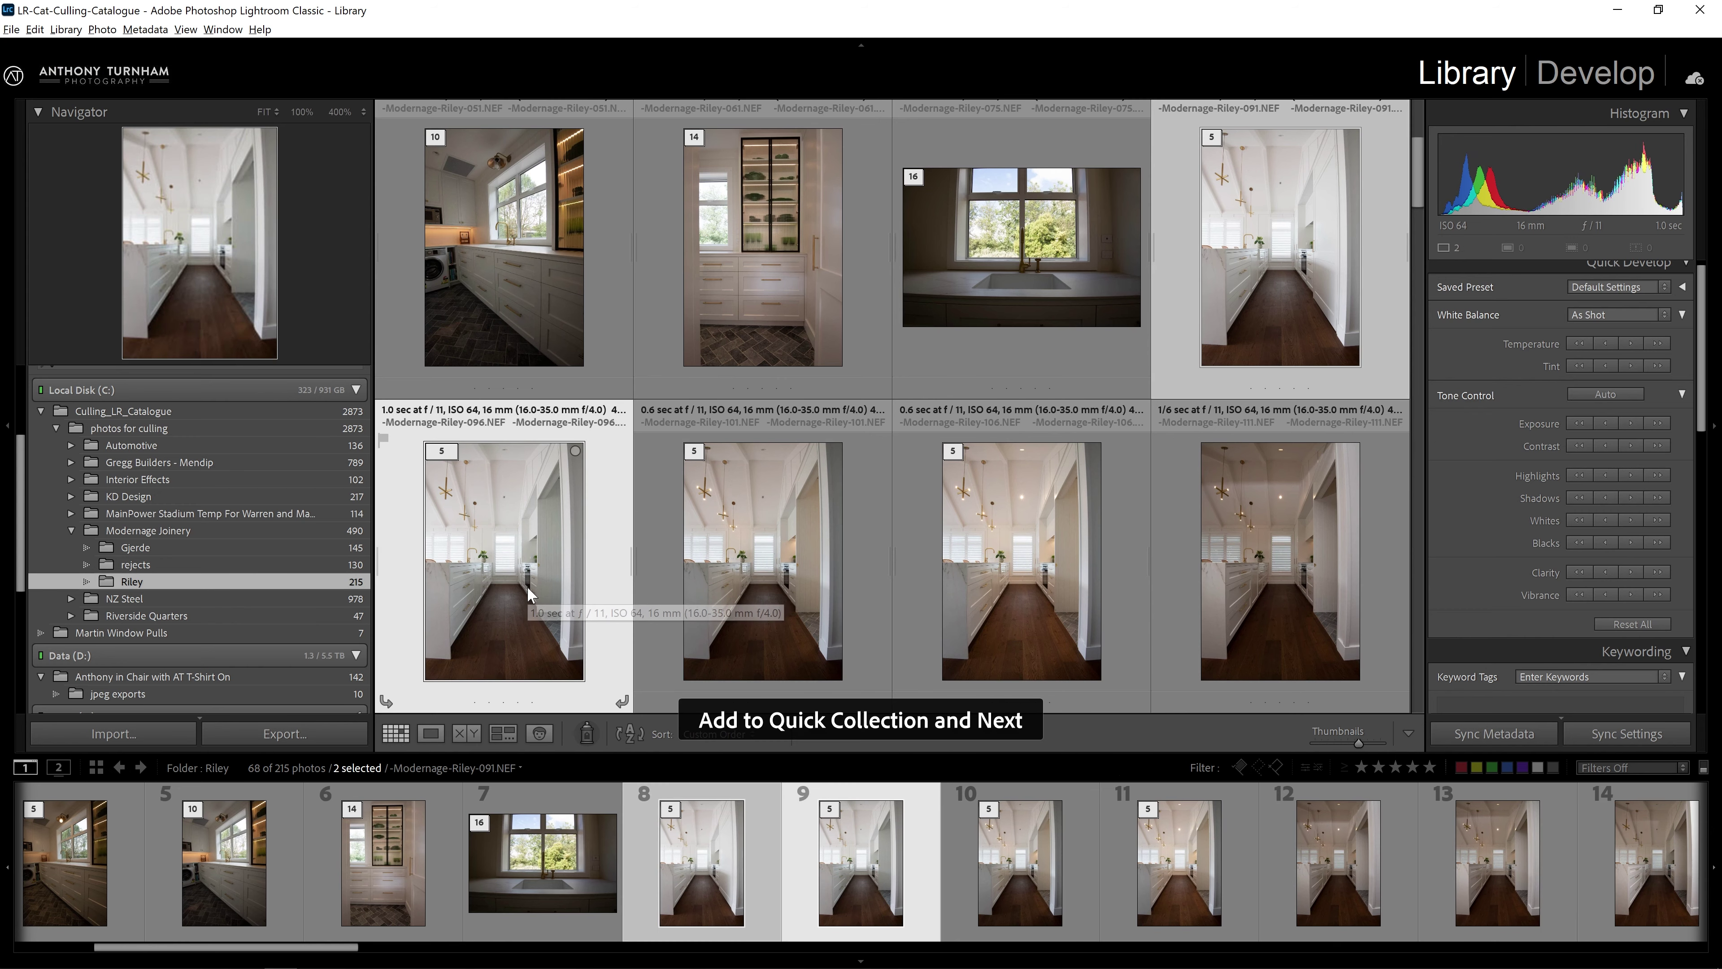
key(c)
double_click(758, 845)
Compare kitchen aisle covers 091 and 096 by switching back and forth between them in Loupe view.
key(Right)
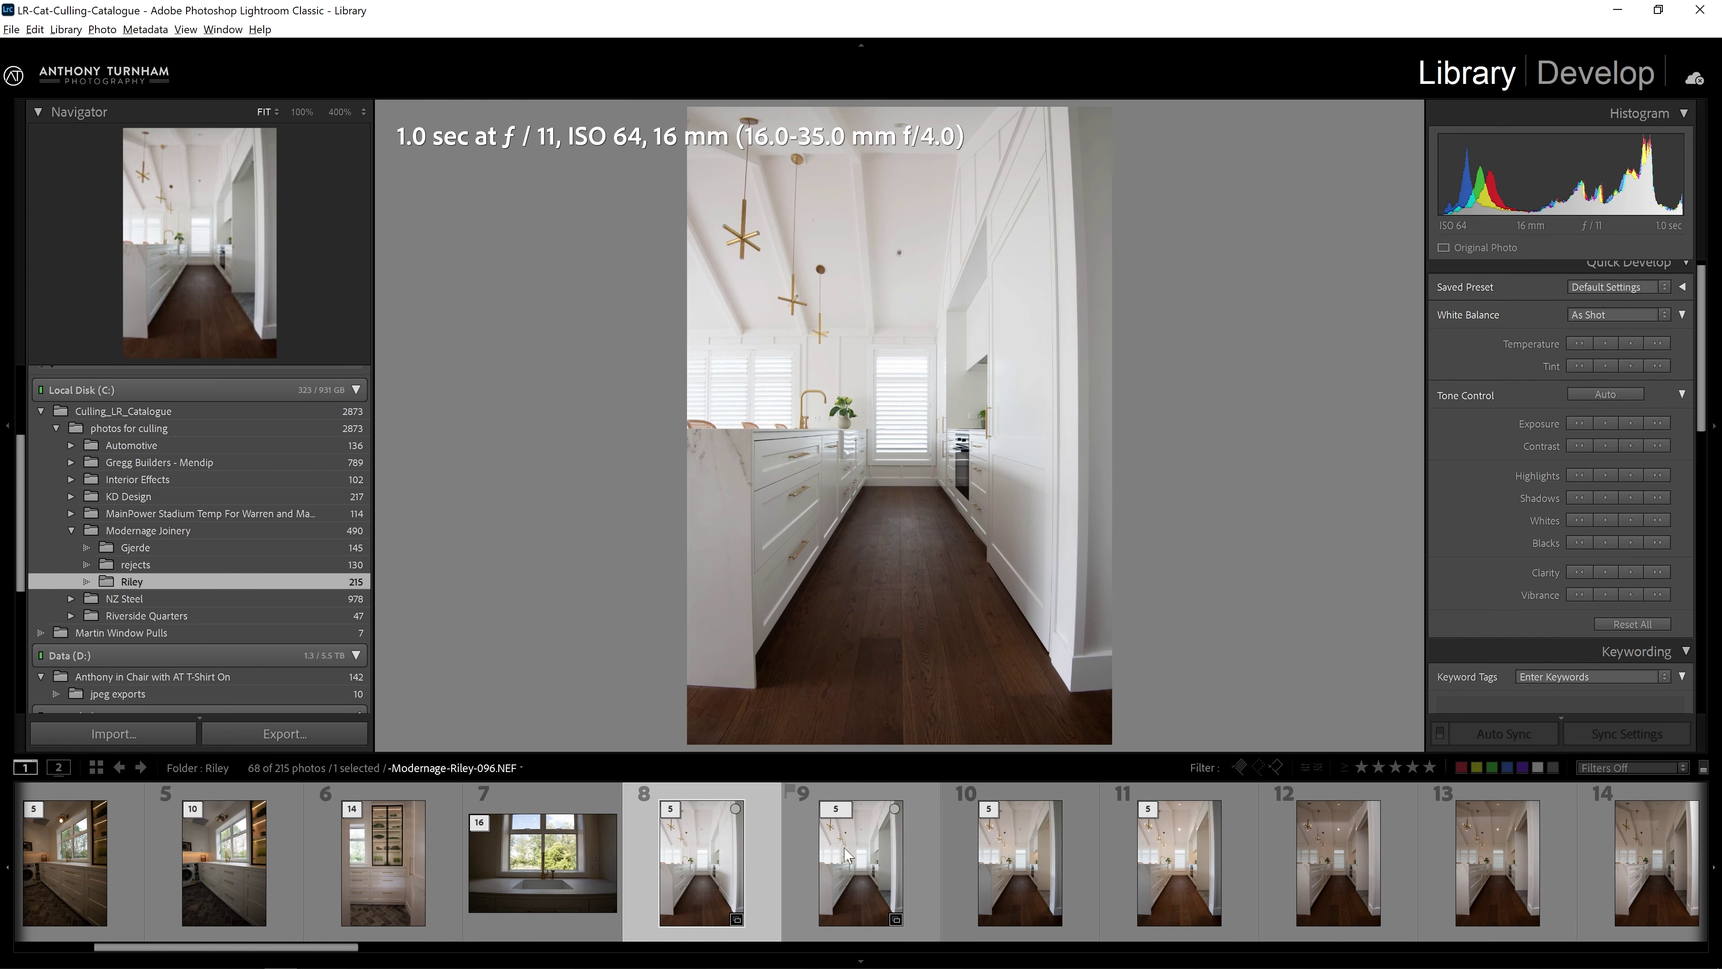
key(Left)
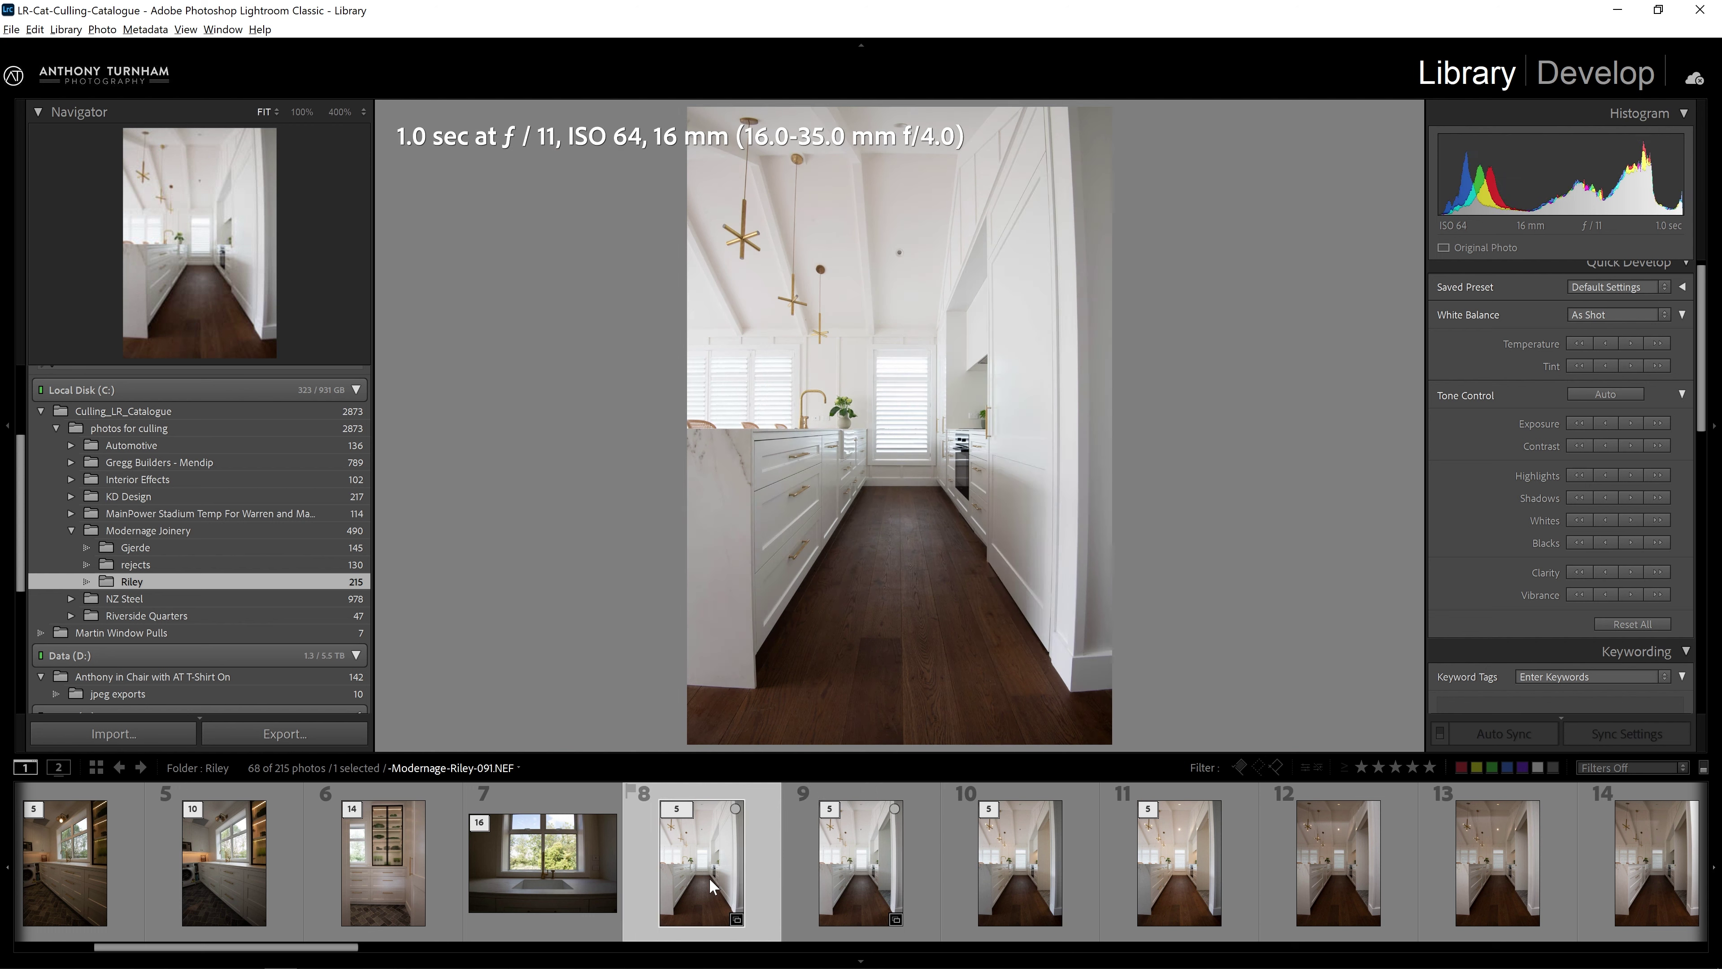
key(Right)
key(Left)
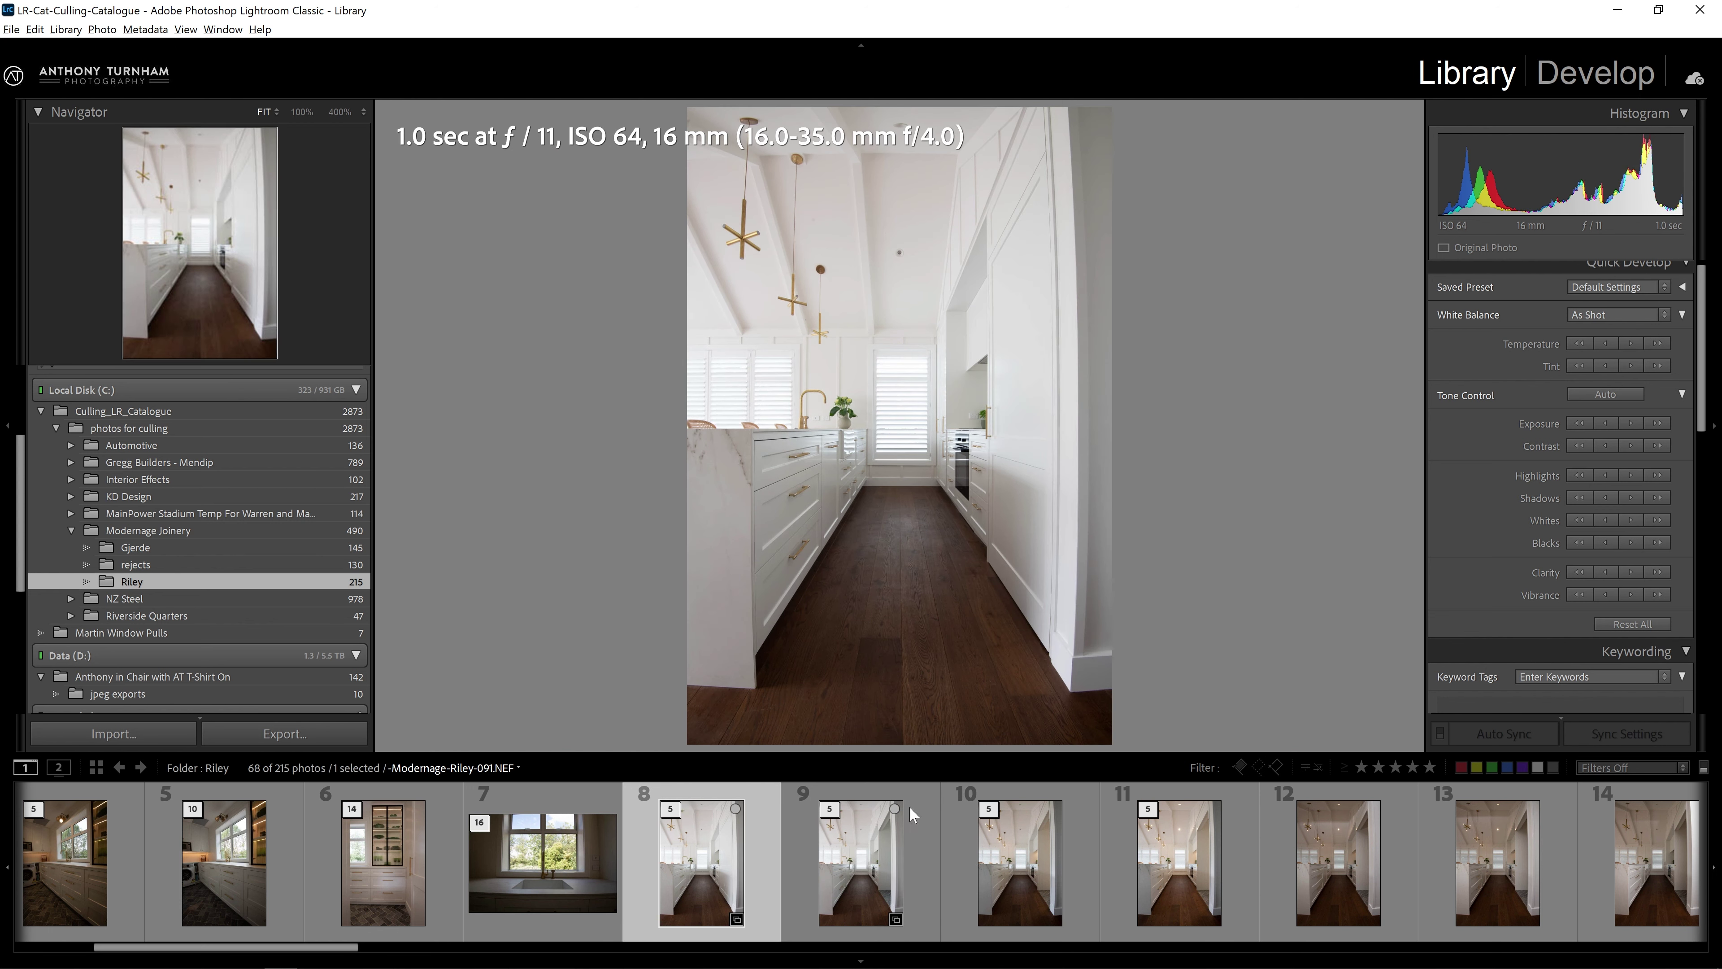
click(876, 861)
click(699, 868)
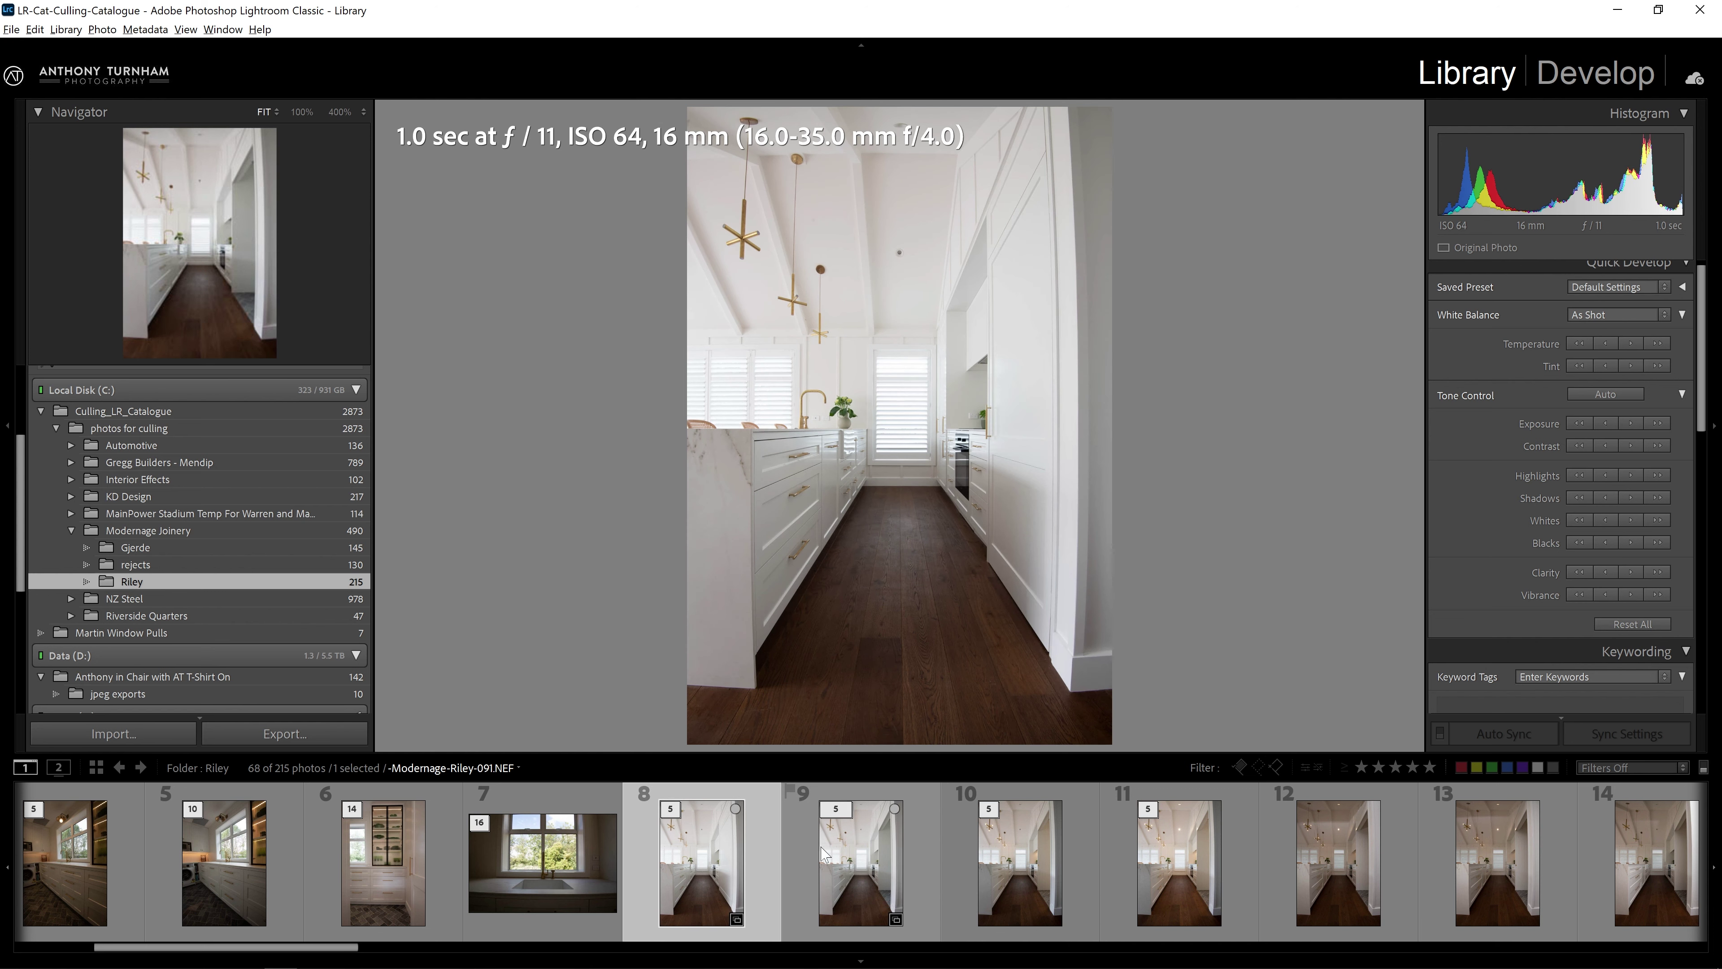
click(849, 863)
key(Left)
click(844, 868)
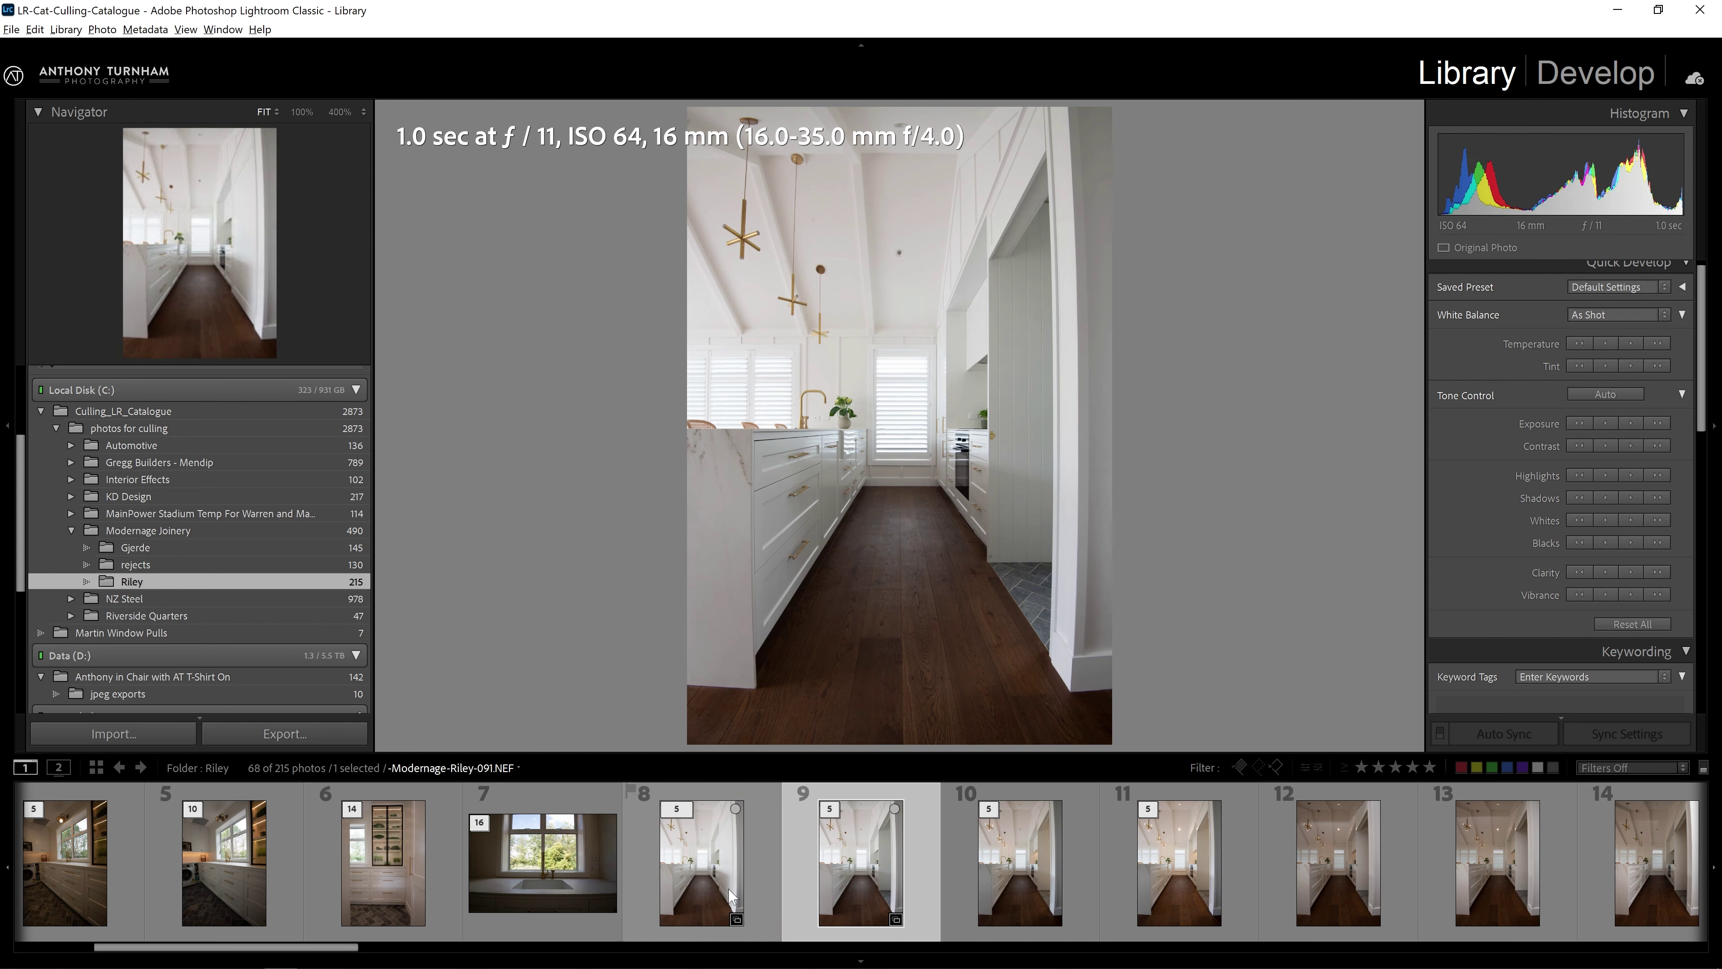
key(Left)
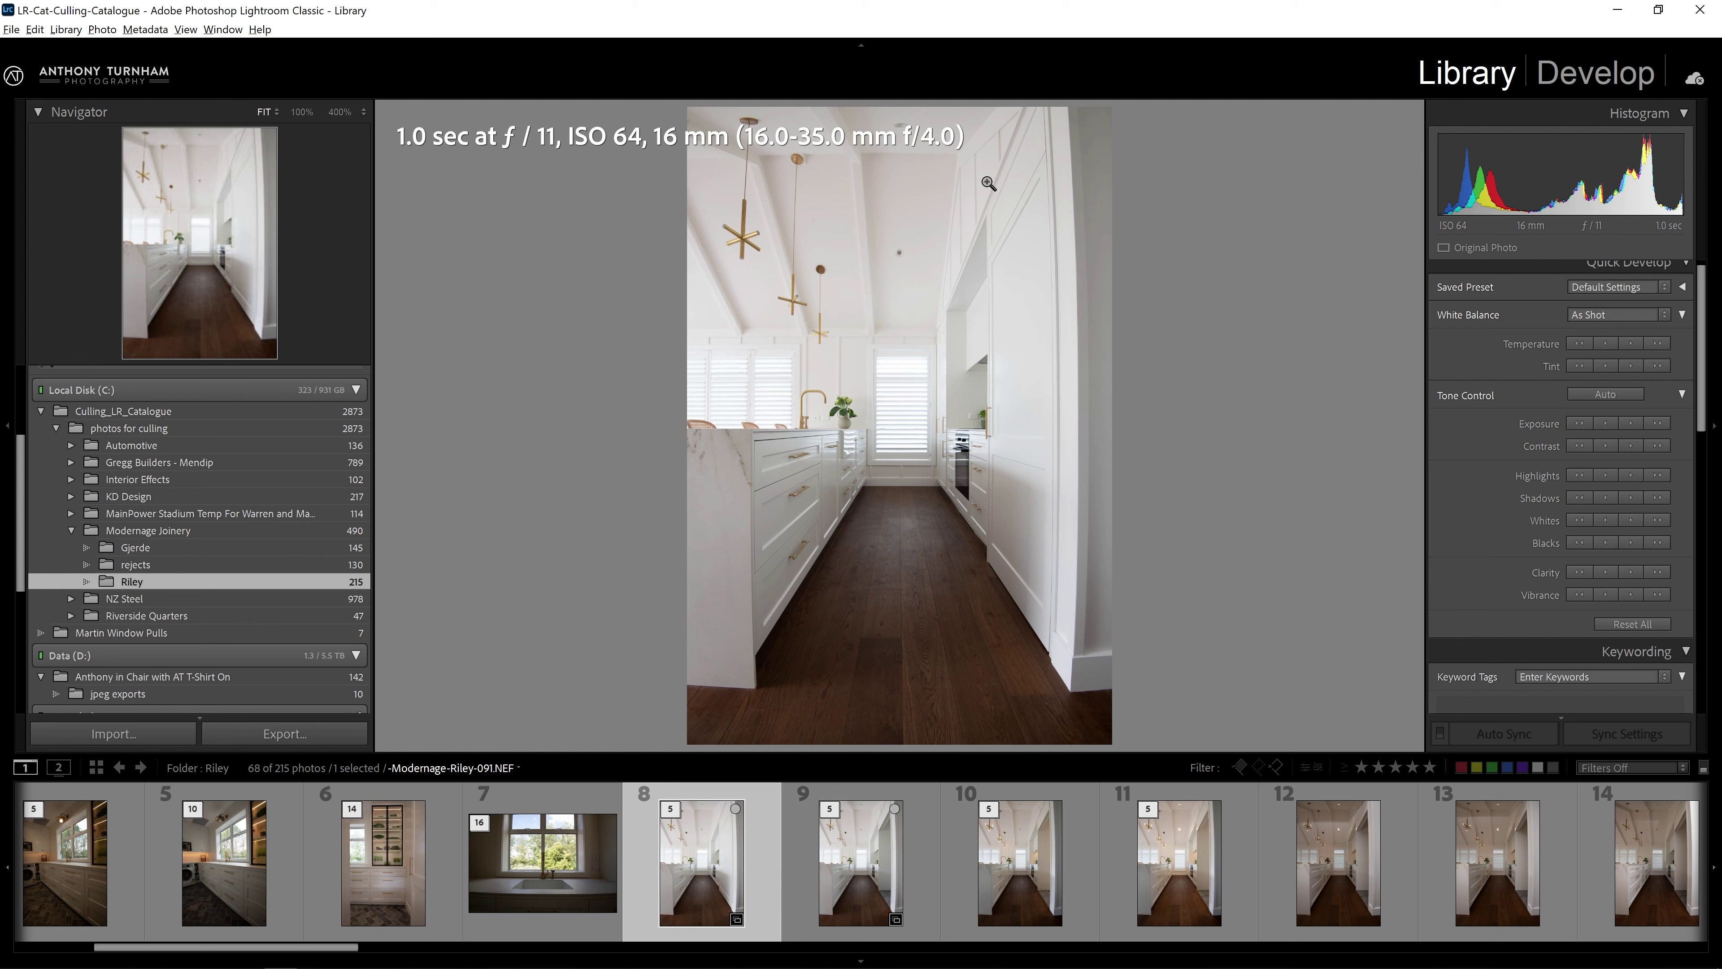
click(835, 890)
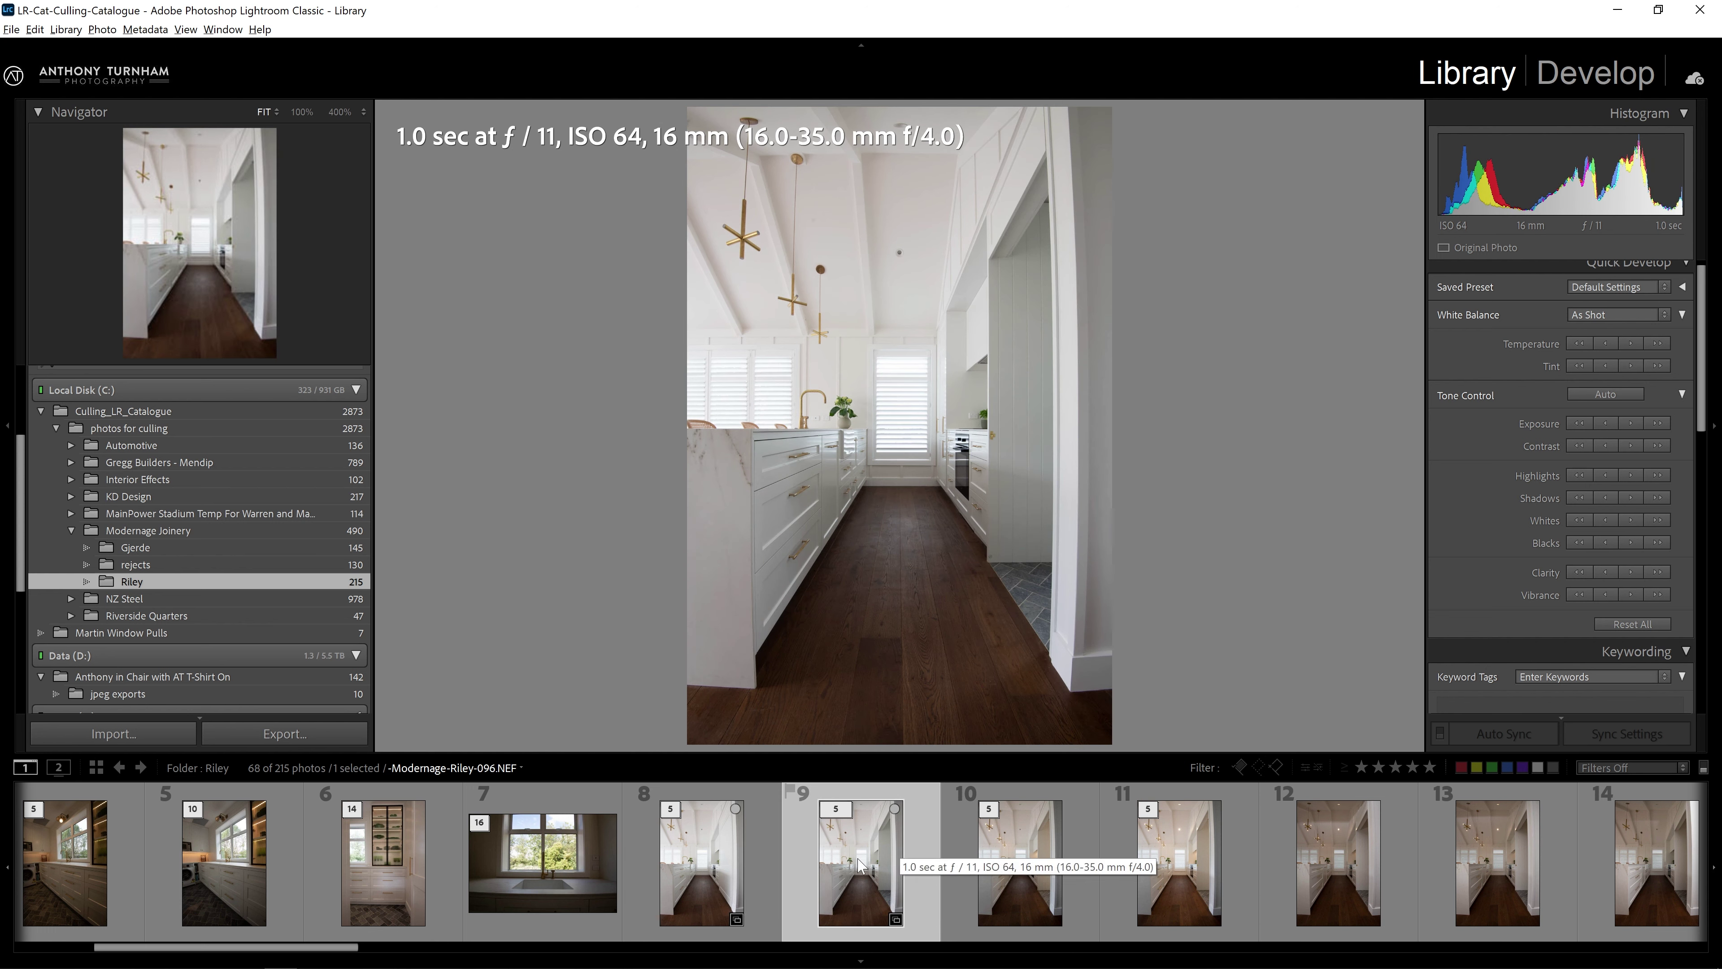
Review the next two kitchen aisle covers, starting with 101, and group both stacks with 096 as cover.
click(994, 872)
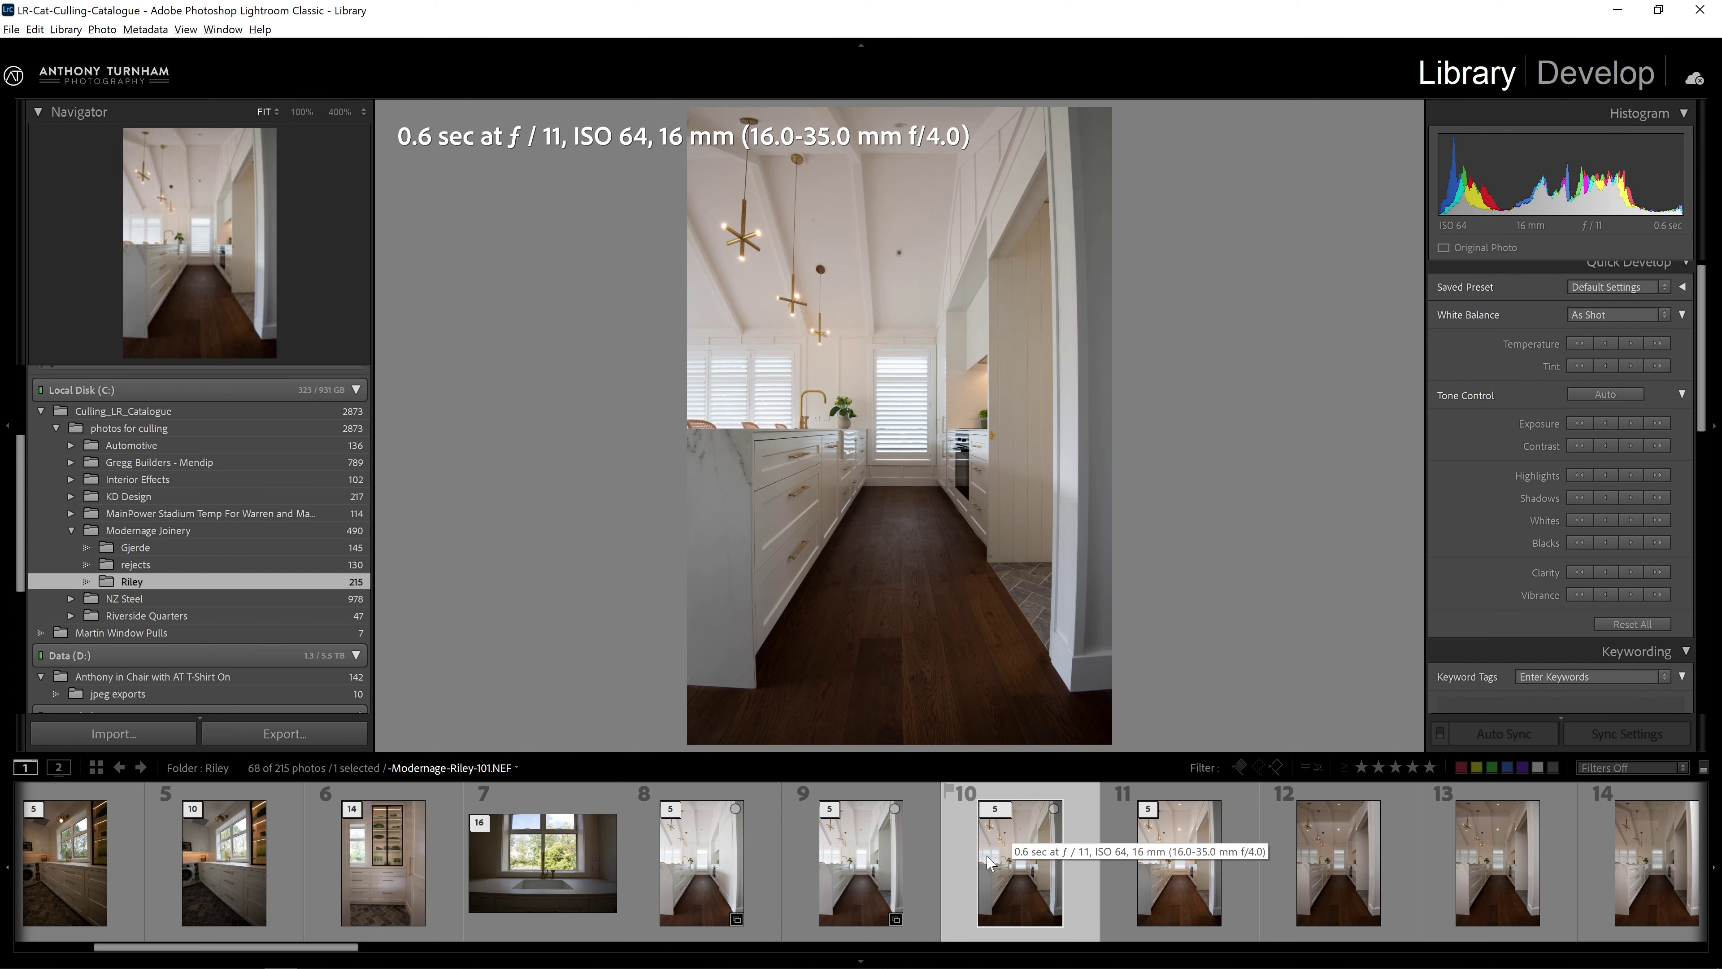
click(1153, 859)
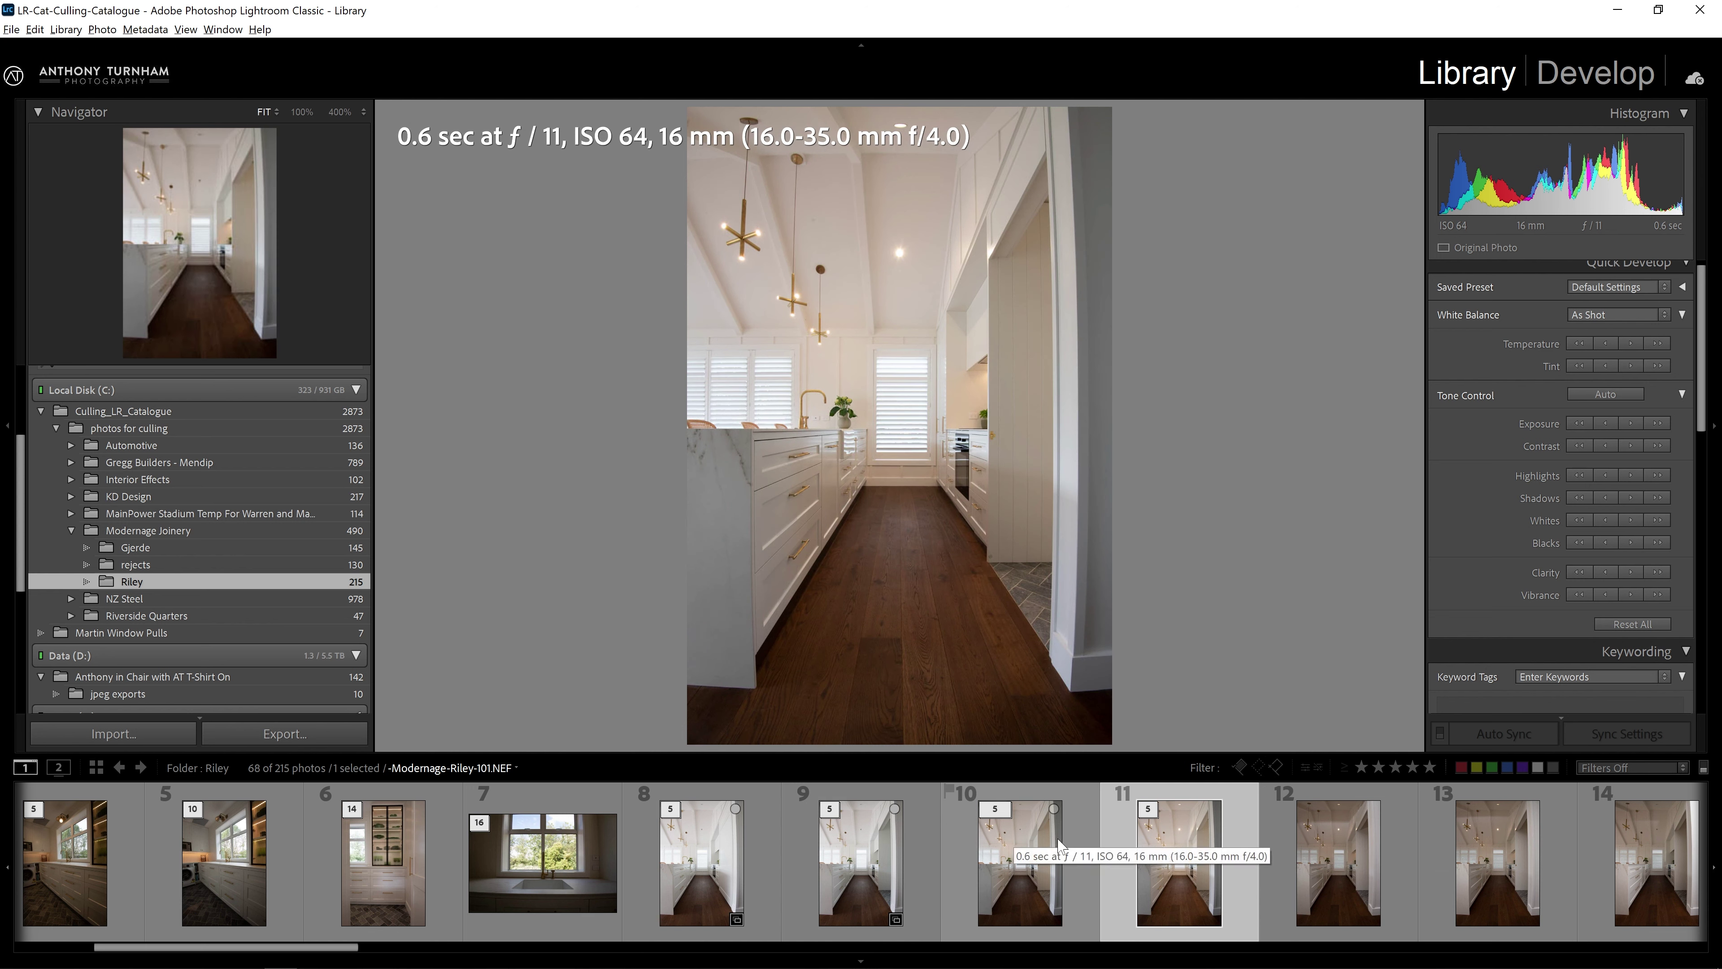
shift+click(860, 857)
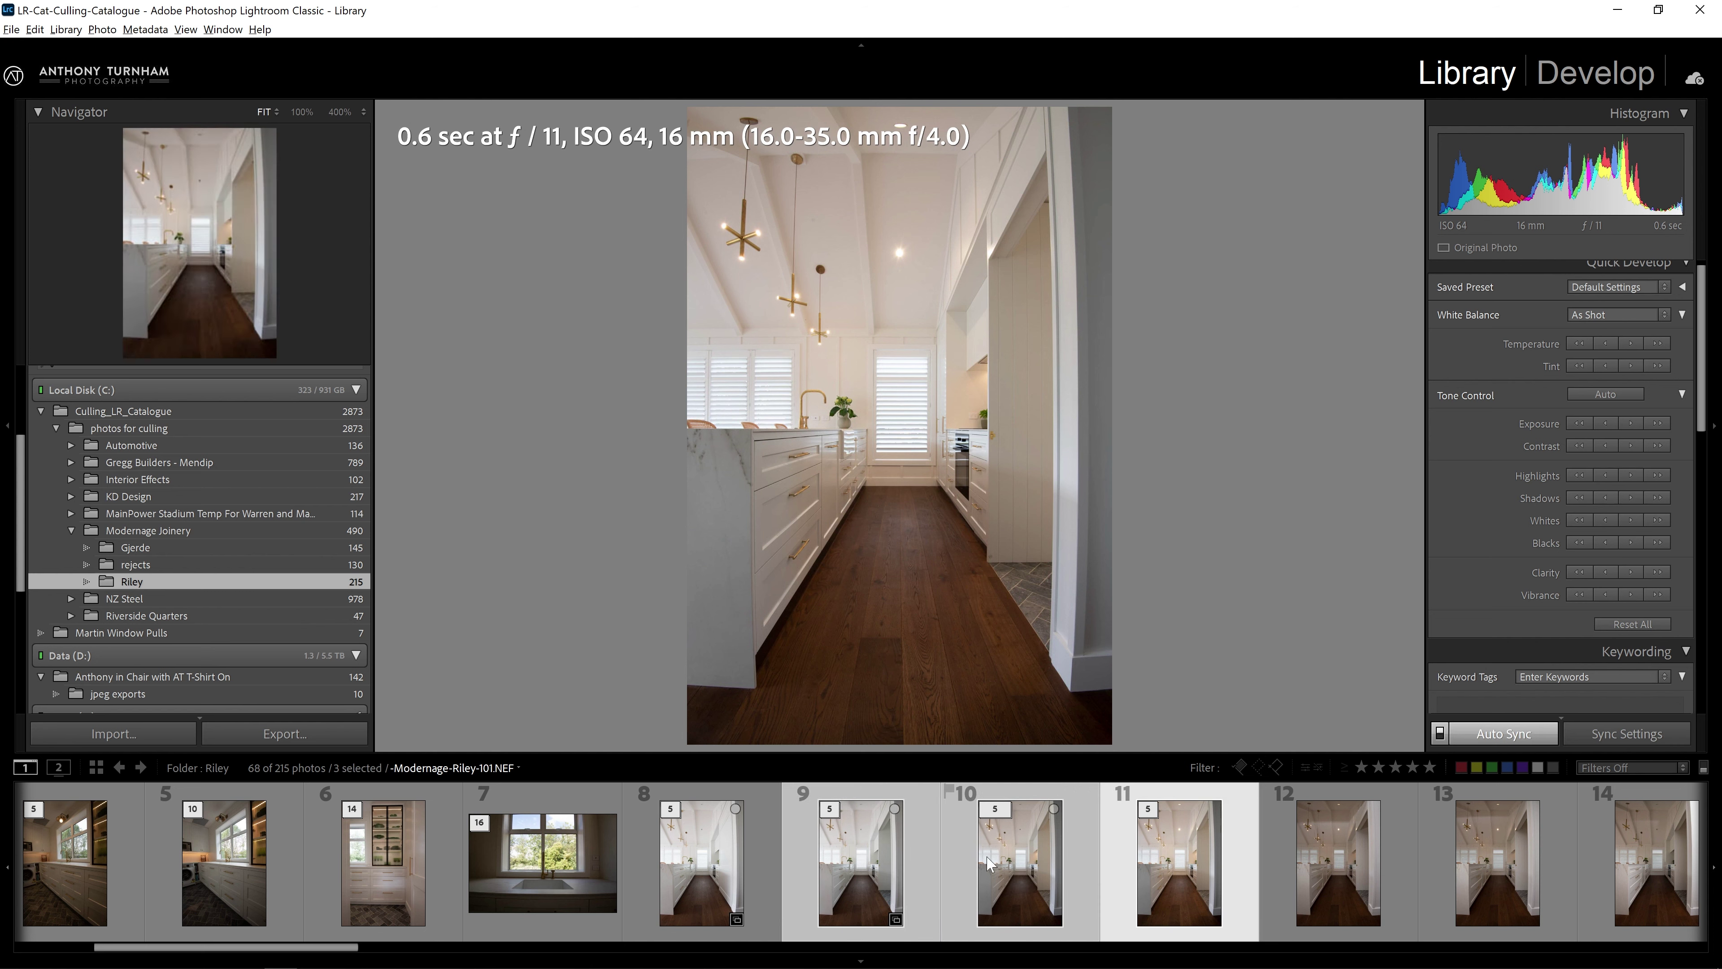
click(841, 854)
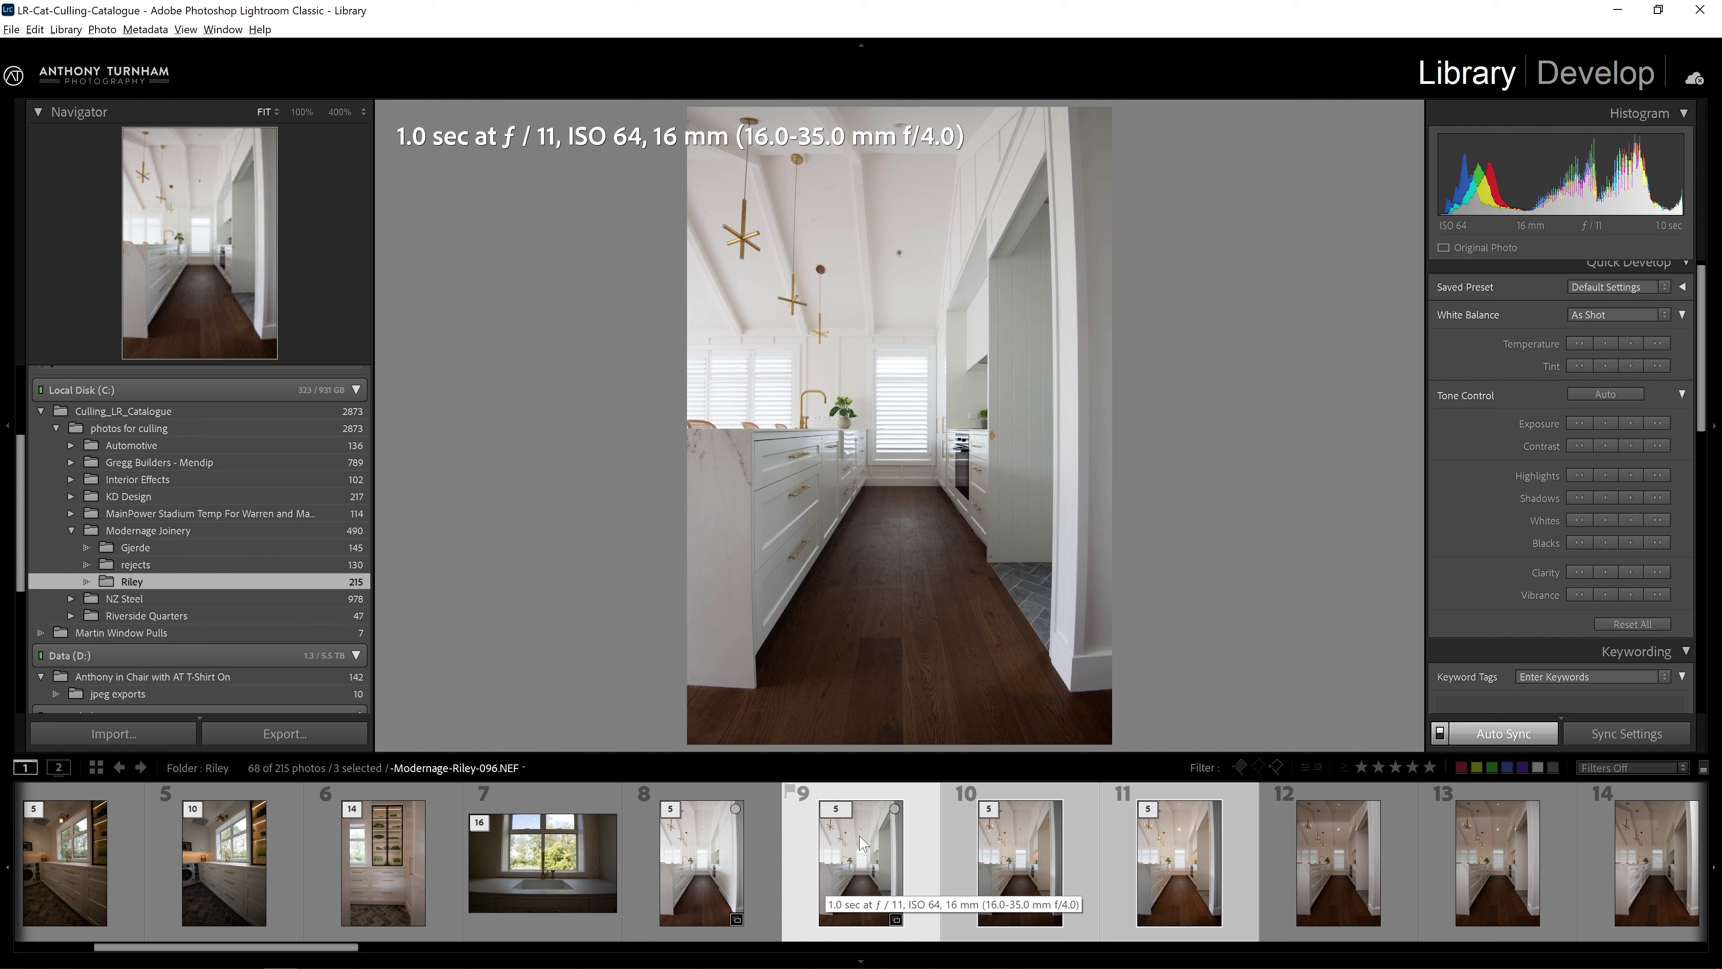
key(ctrl+g)
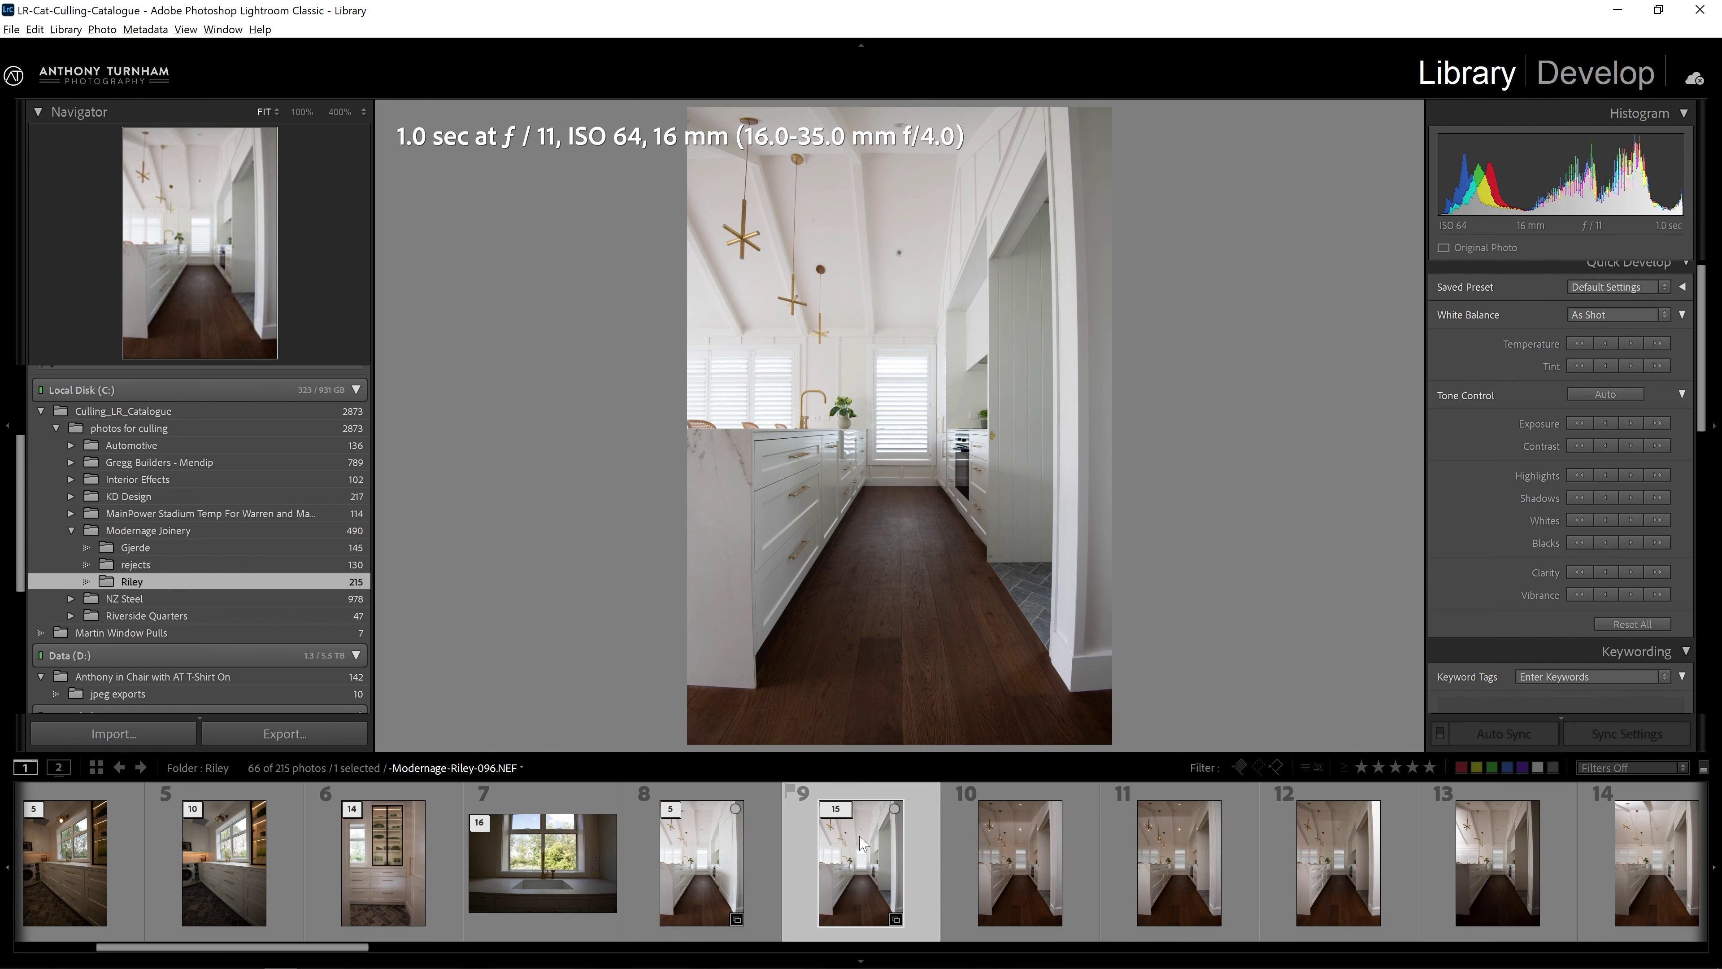
Review the five unstacked kitchen aisle frames starting at photo 111 and group them into the stack covered by 096.
click(1030, 876)
scroll(1030, 876, down, 3)
shift+click(1180, 865)
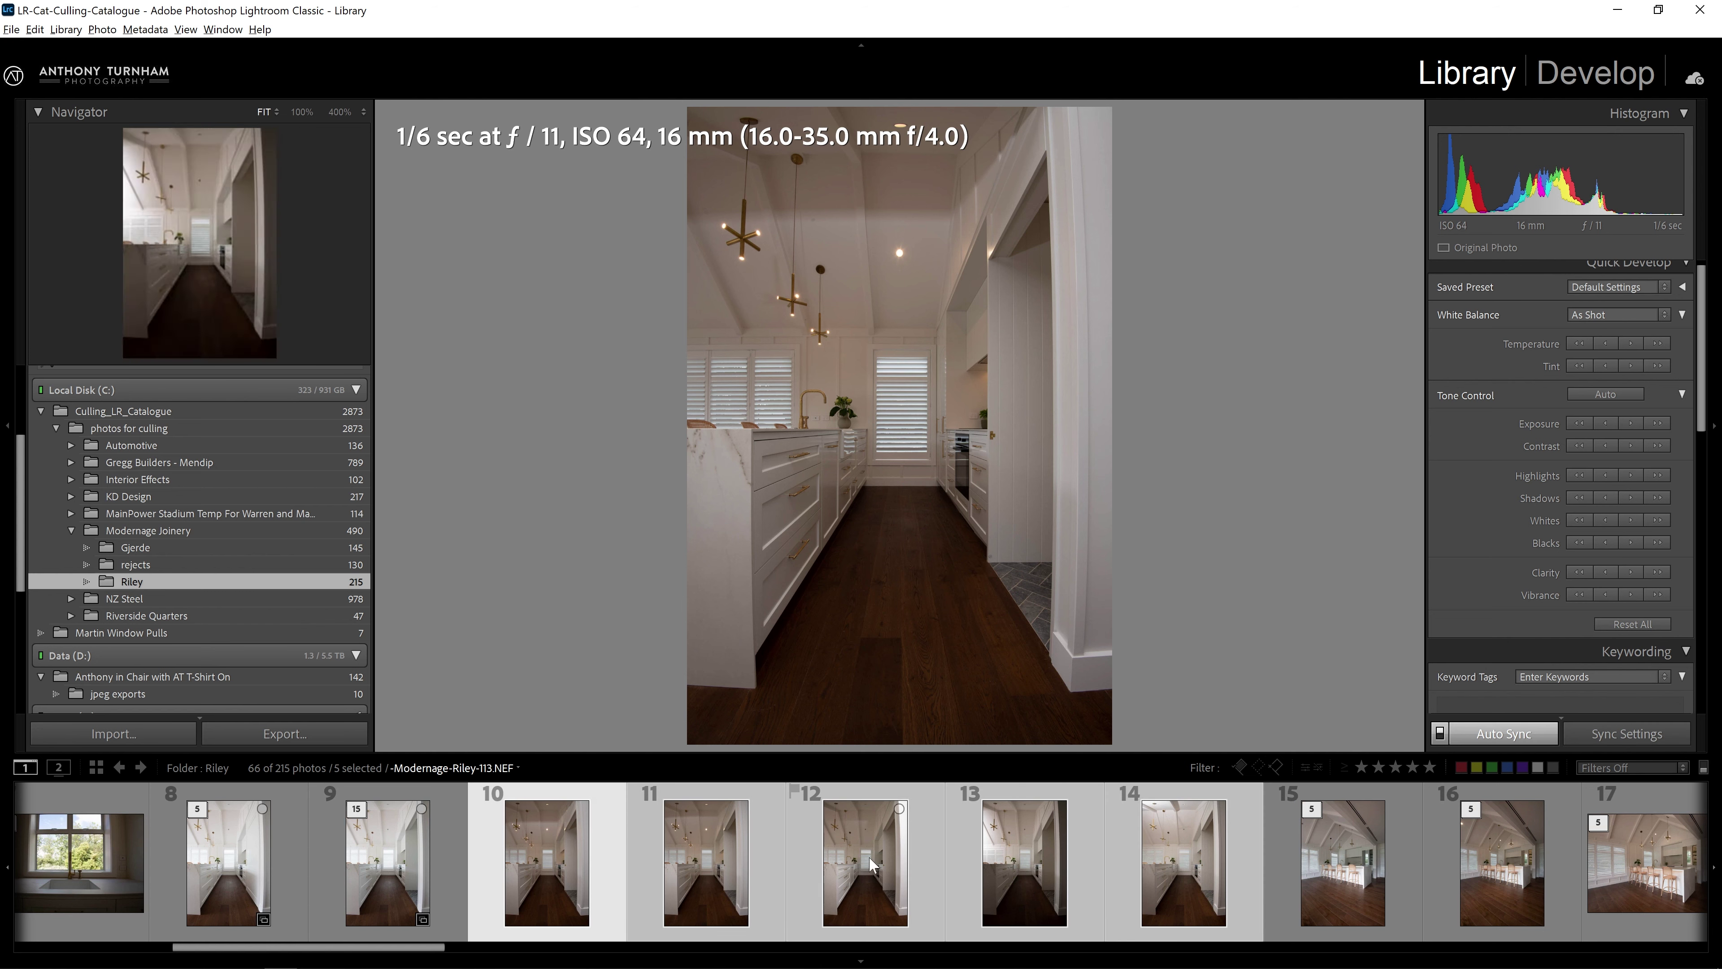
click(1012, 879)
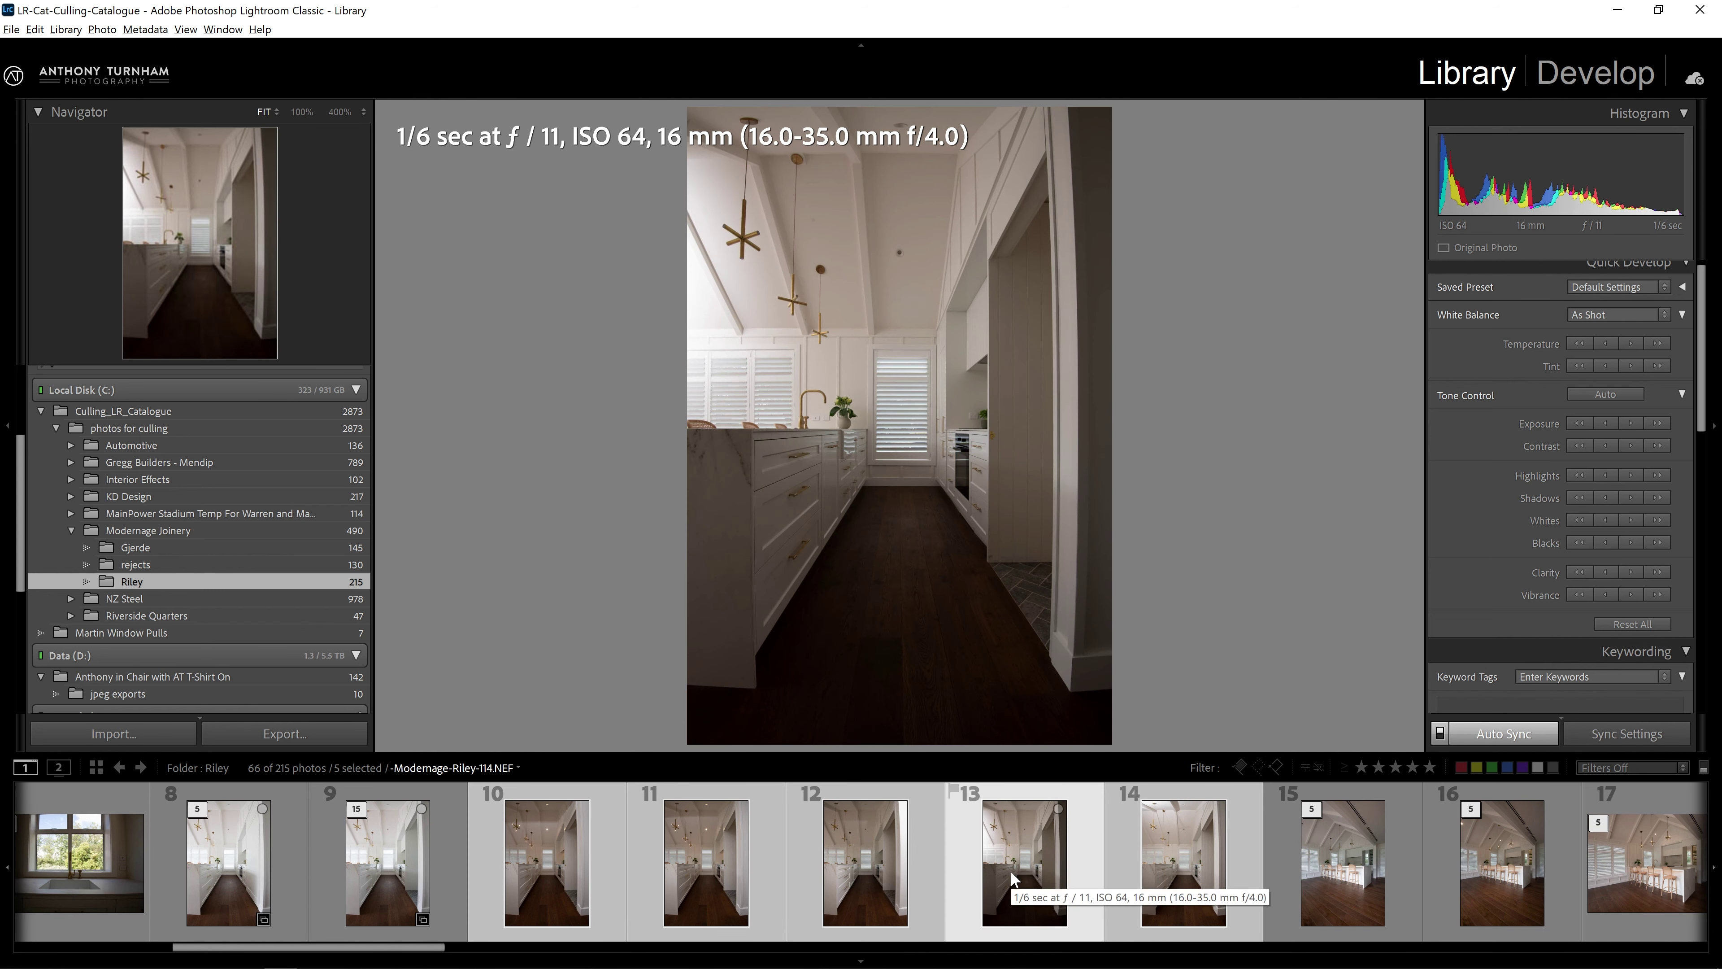
click(1151, 831)
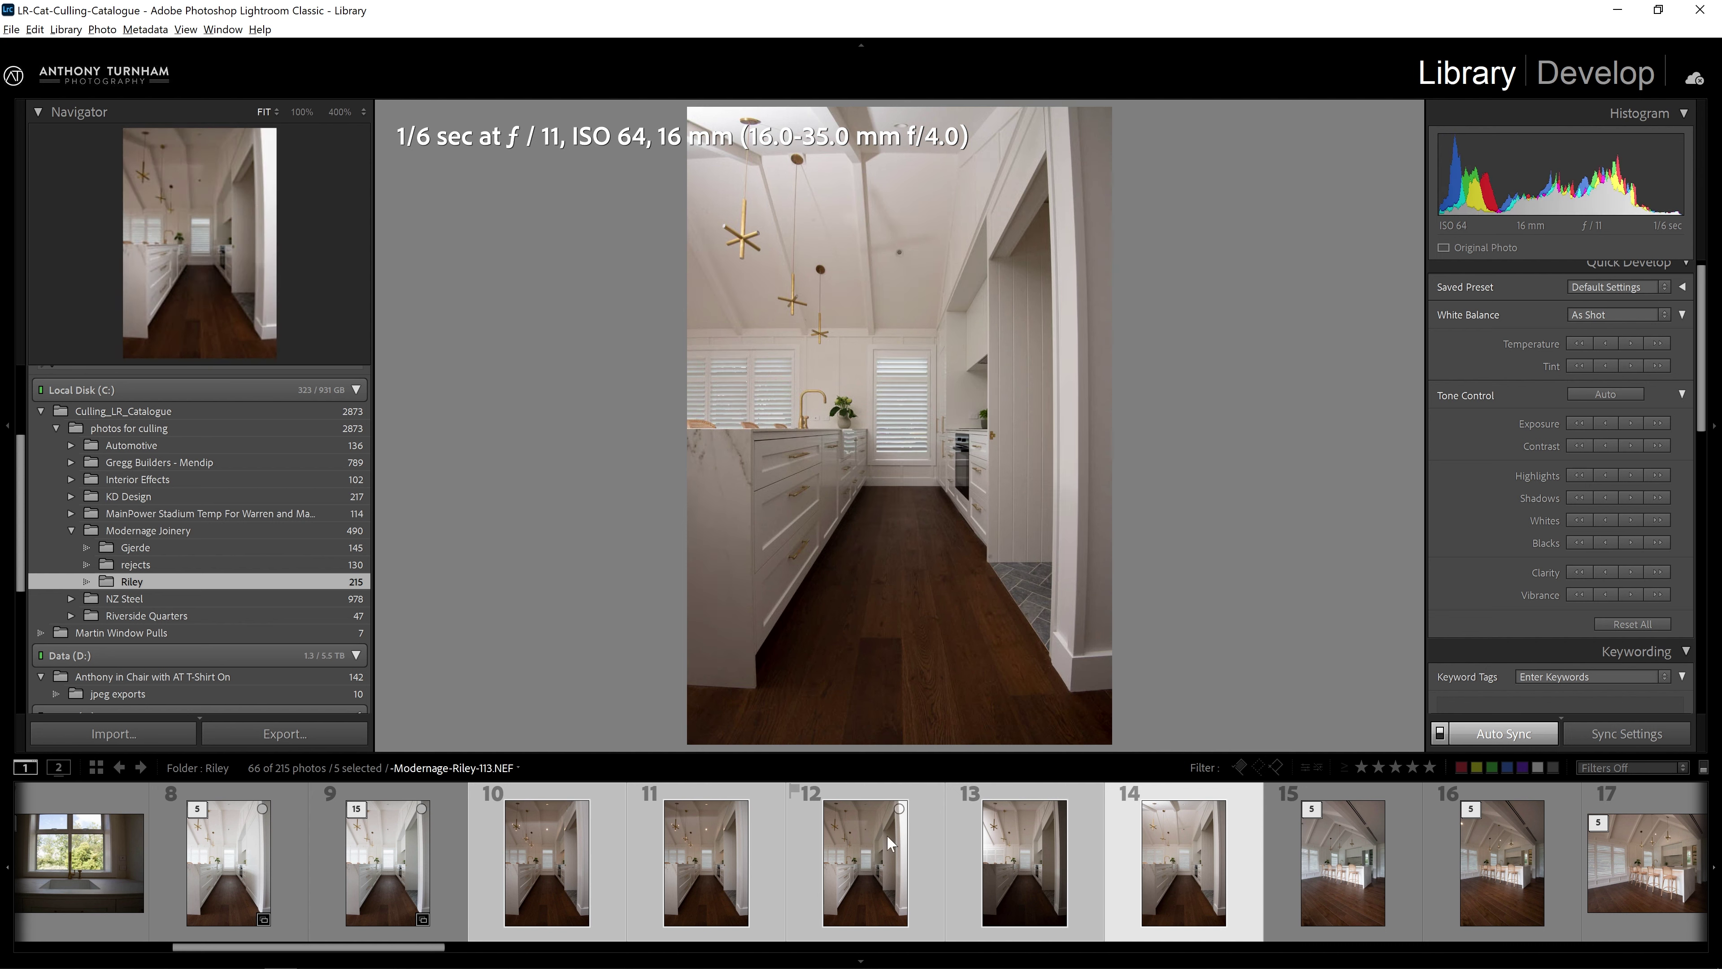
ctrl+click(380, 849)
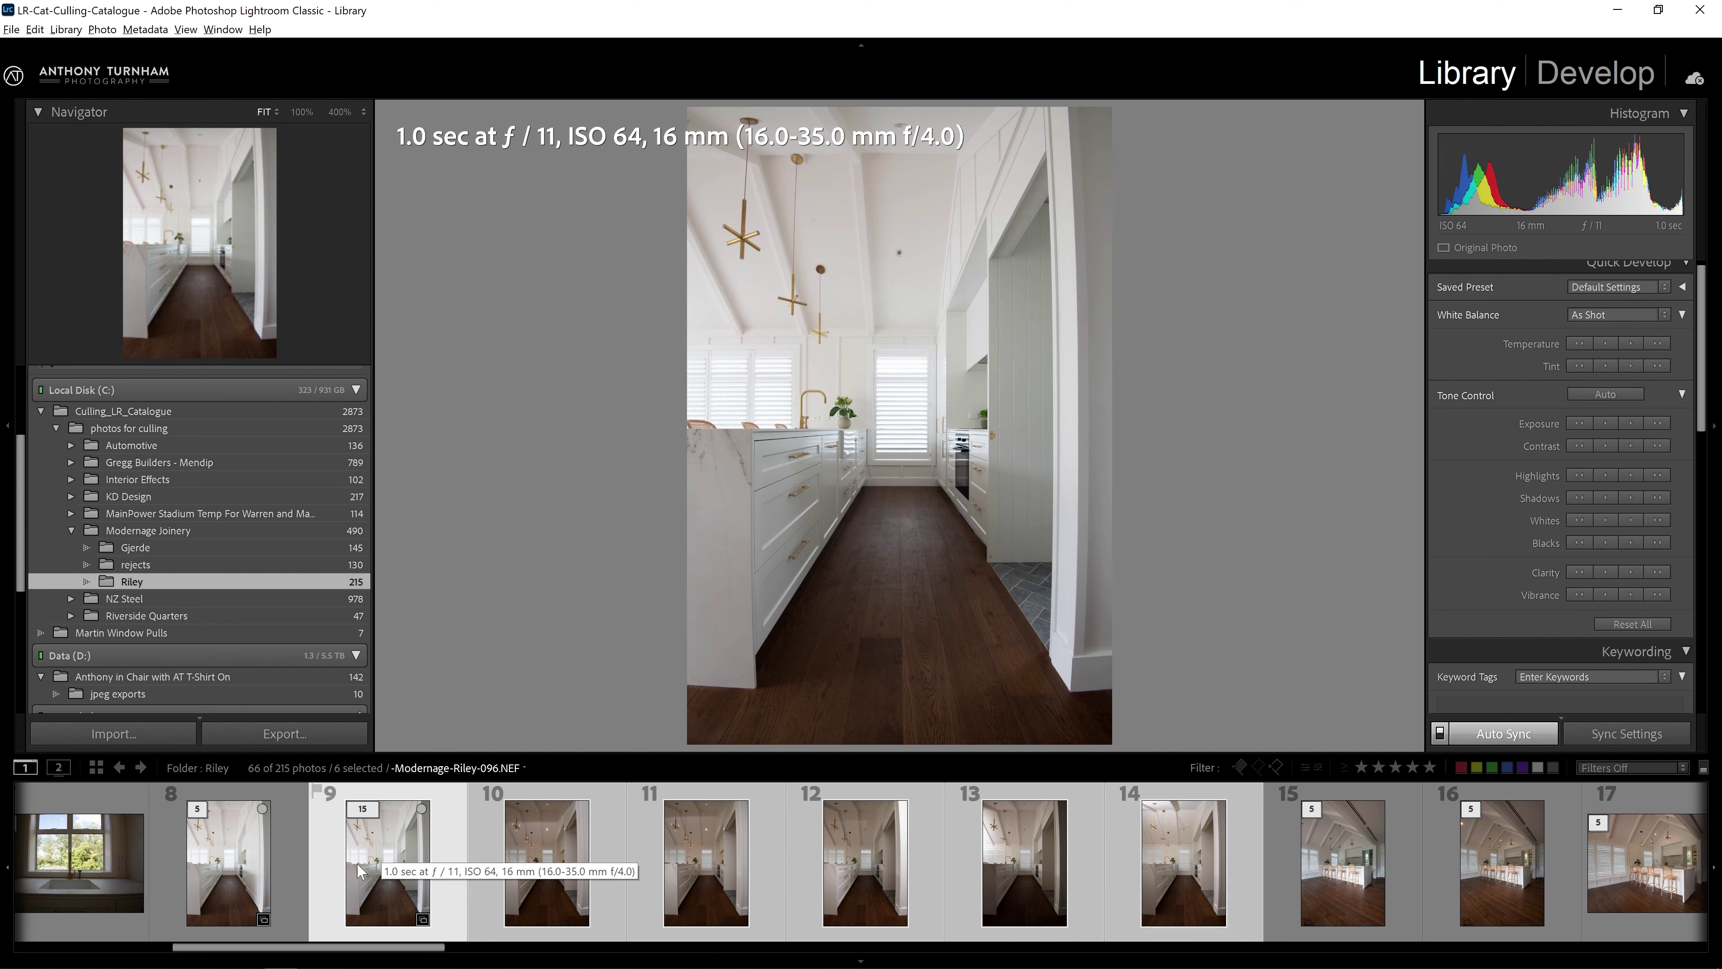
key(ctrl+g)
Compare the upright kitchen island covers 116 and 121 in Loupe view and group both stacks with 116 as cover.
click(553, 858)
click(717, 860)
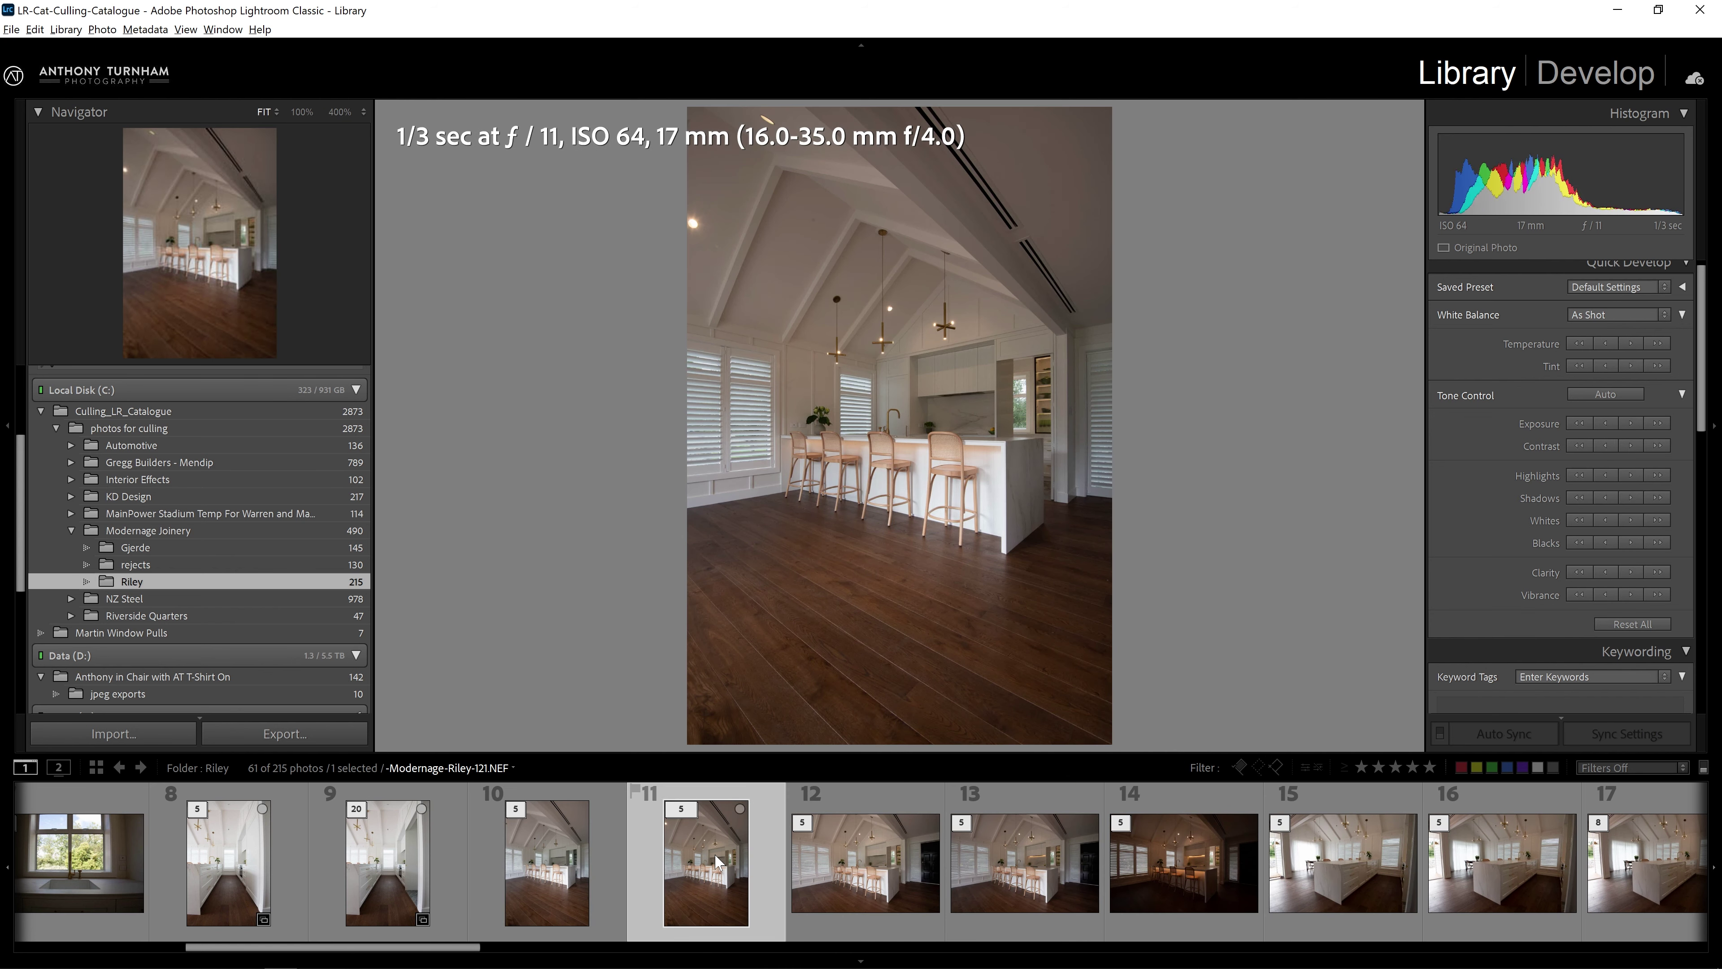
click(547, 862)
click(705, 861)
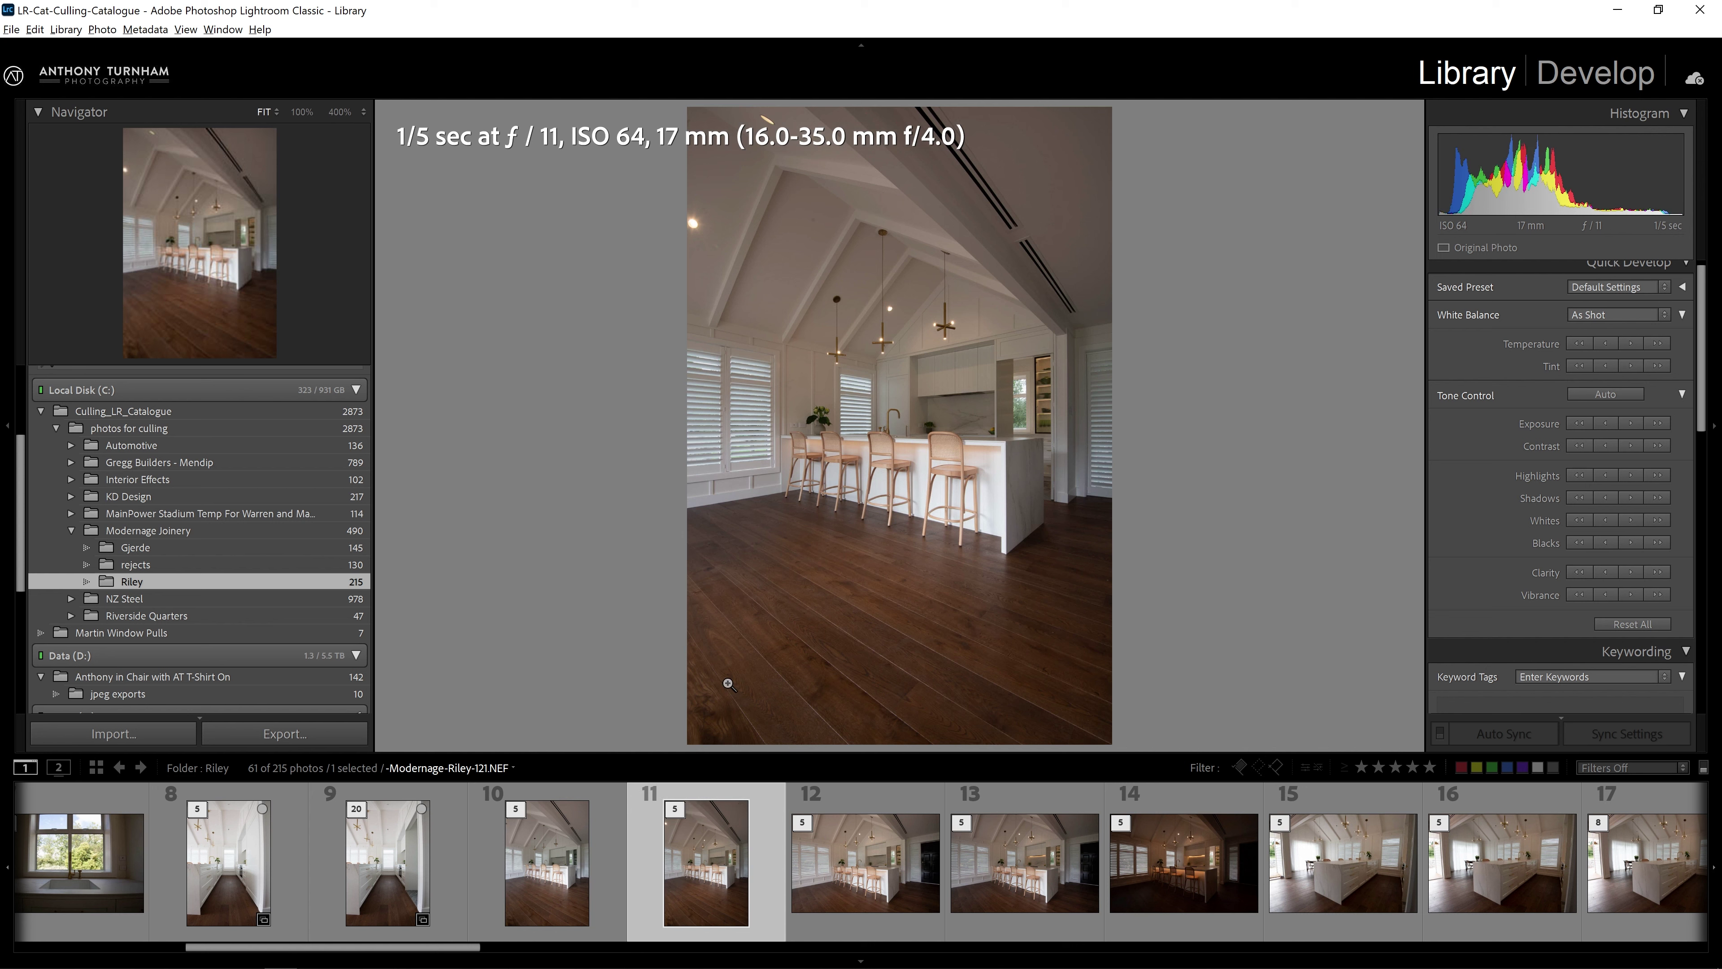
key(Left)
click(691, 861)
ctrl+click(584, 874)
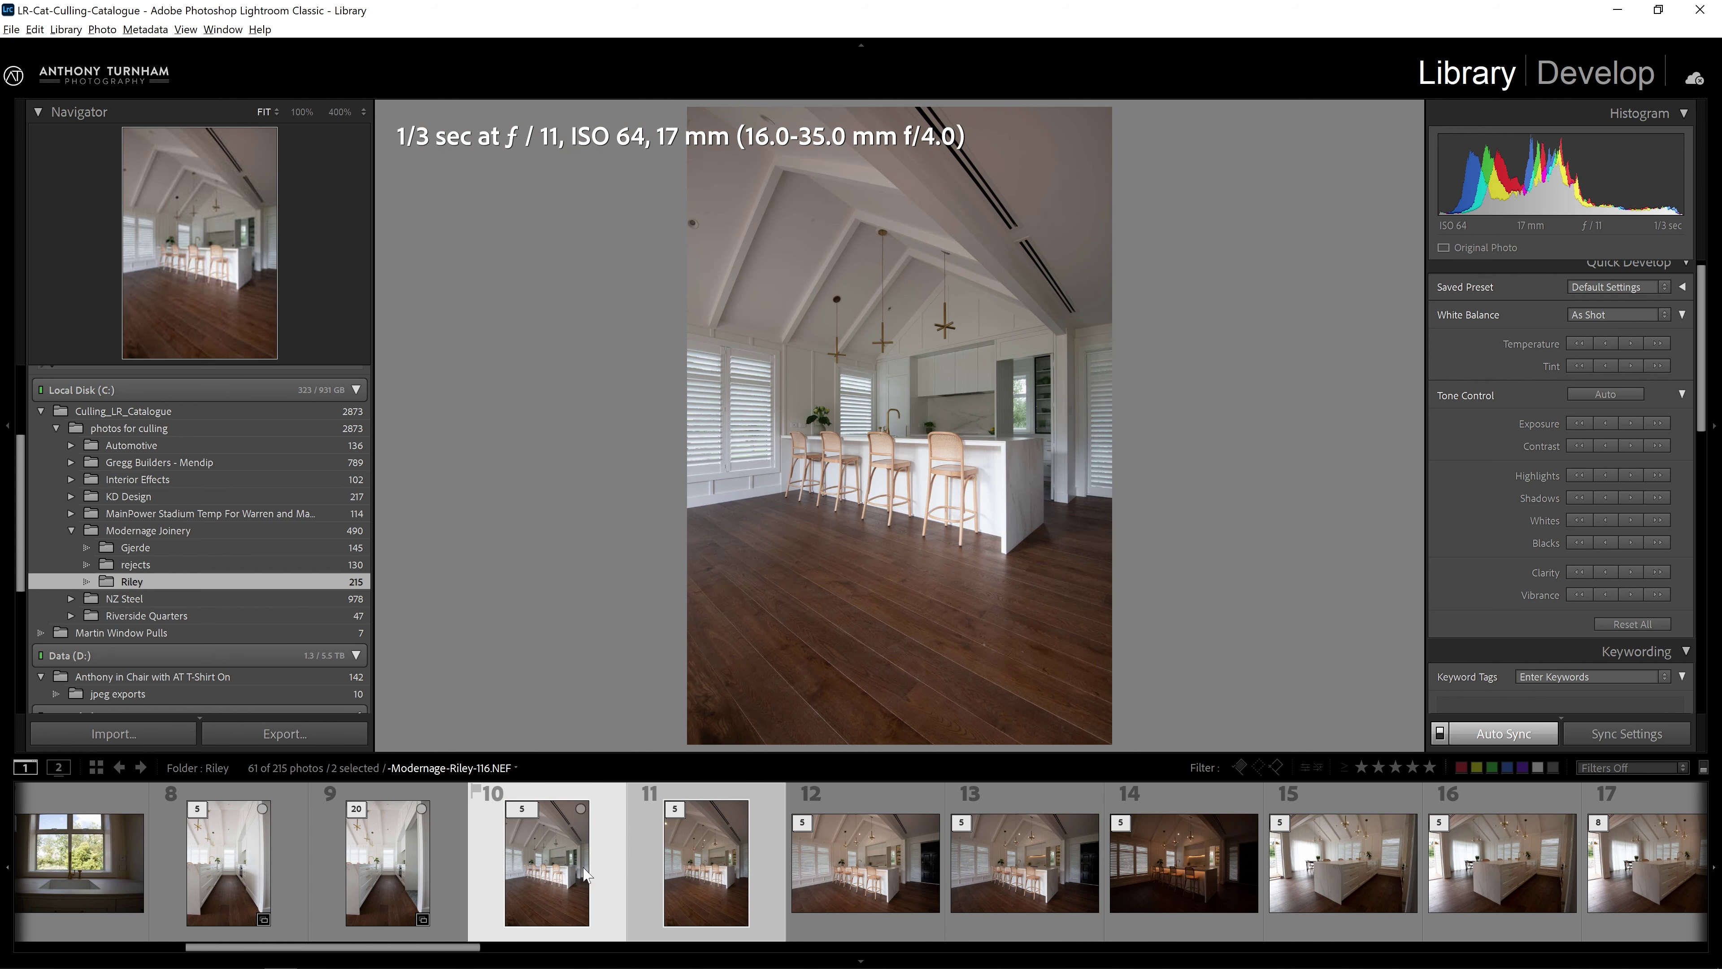
key(ctrl+g)
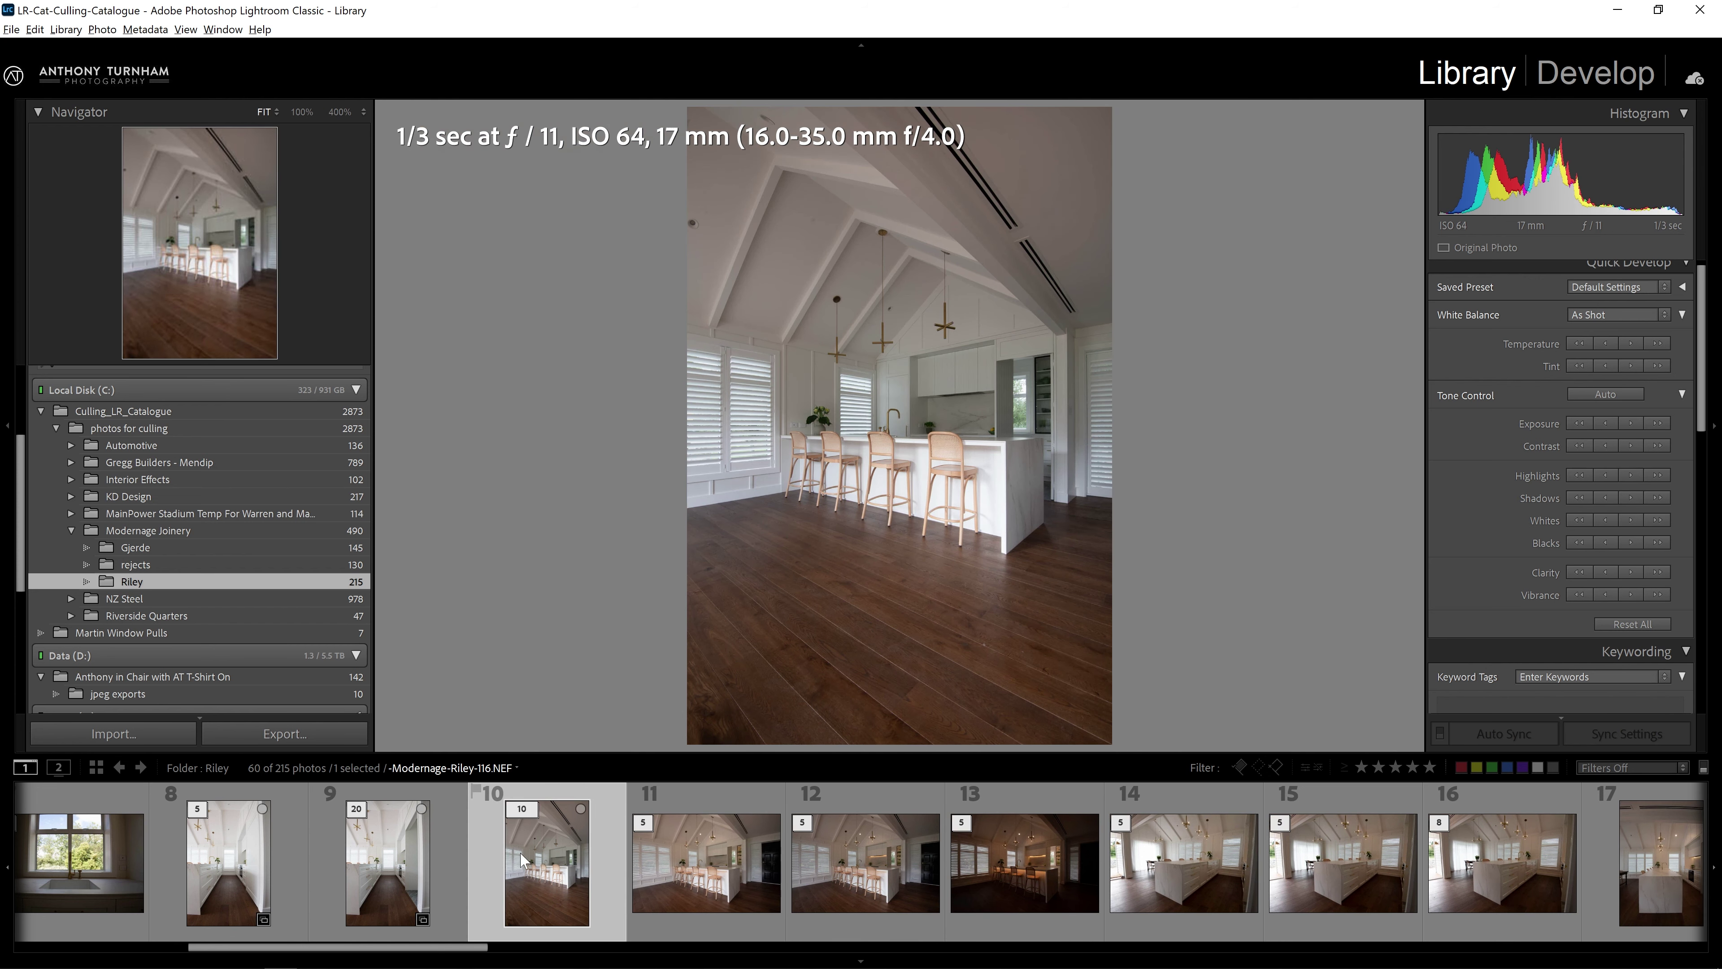
Compare landscape bar-stool covers 126 and 131 by switching back and forth between them in Loupe view.
click(729, 885)
click(555, 886)
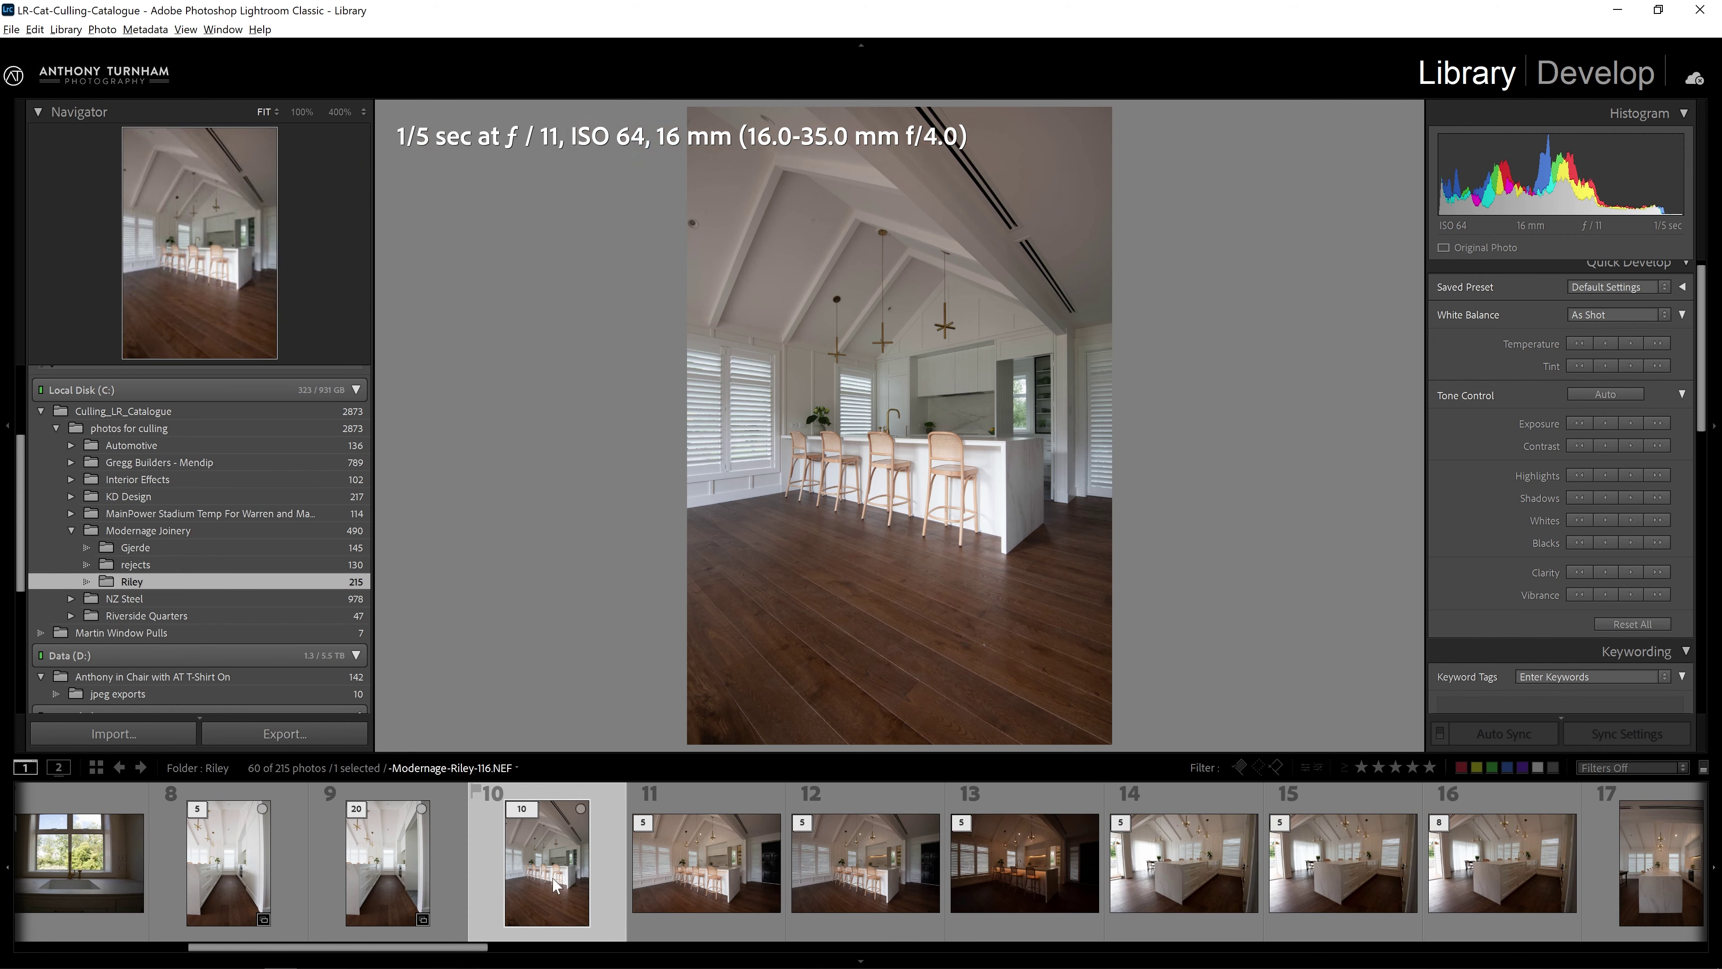
click(773, 882)
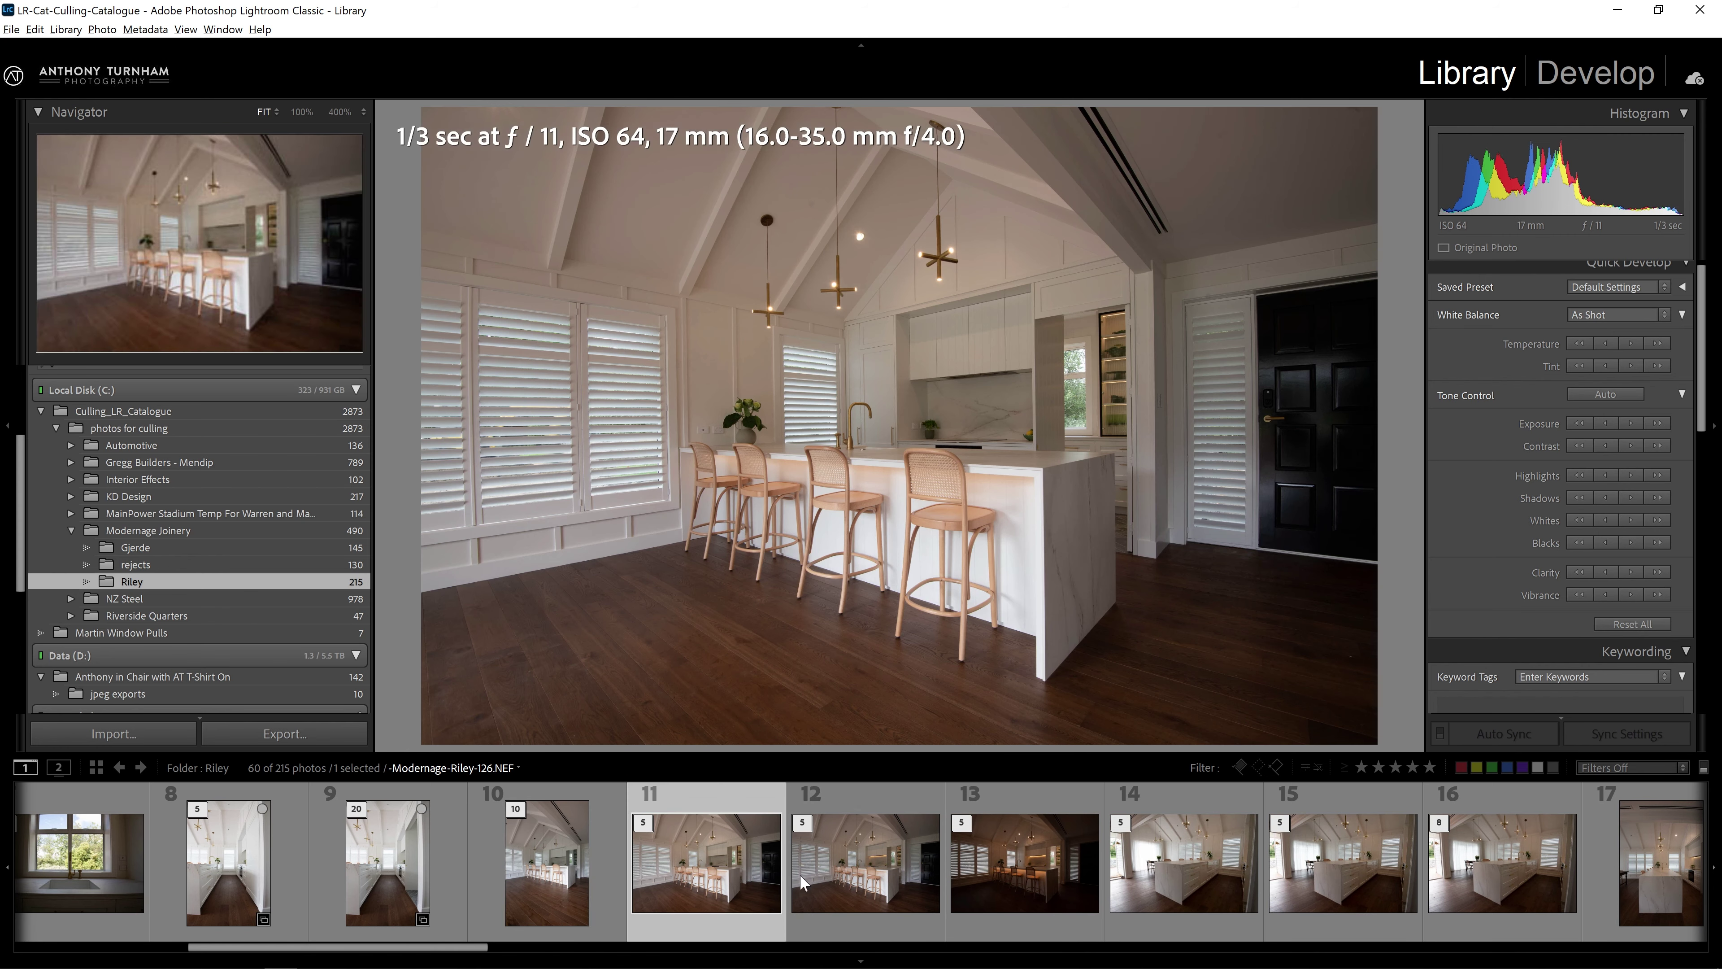
click(802, 882)
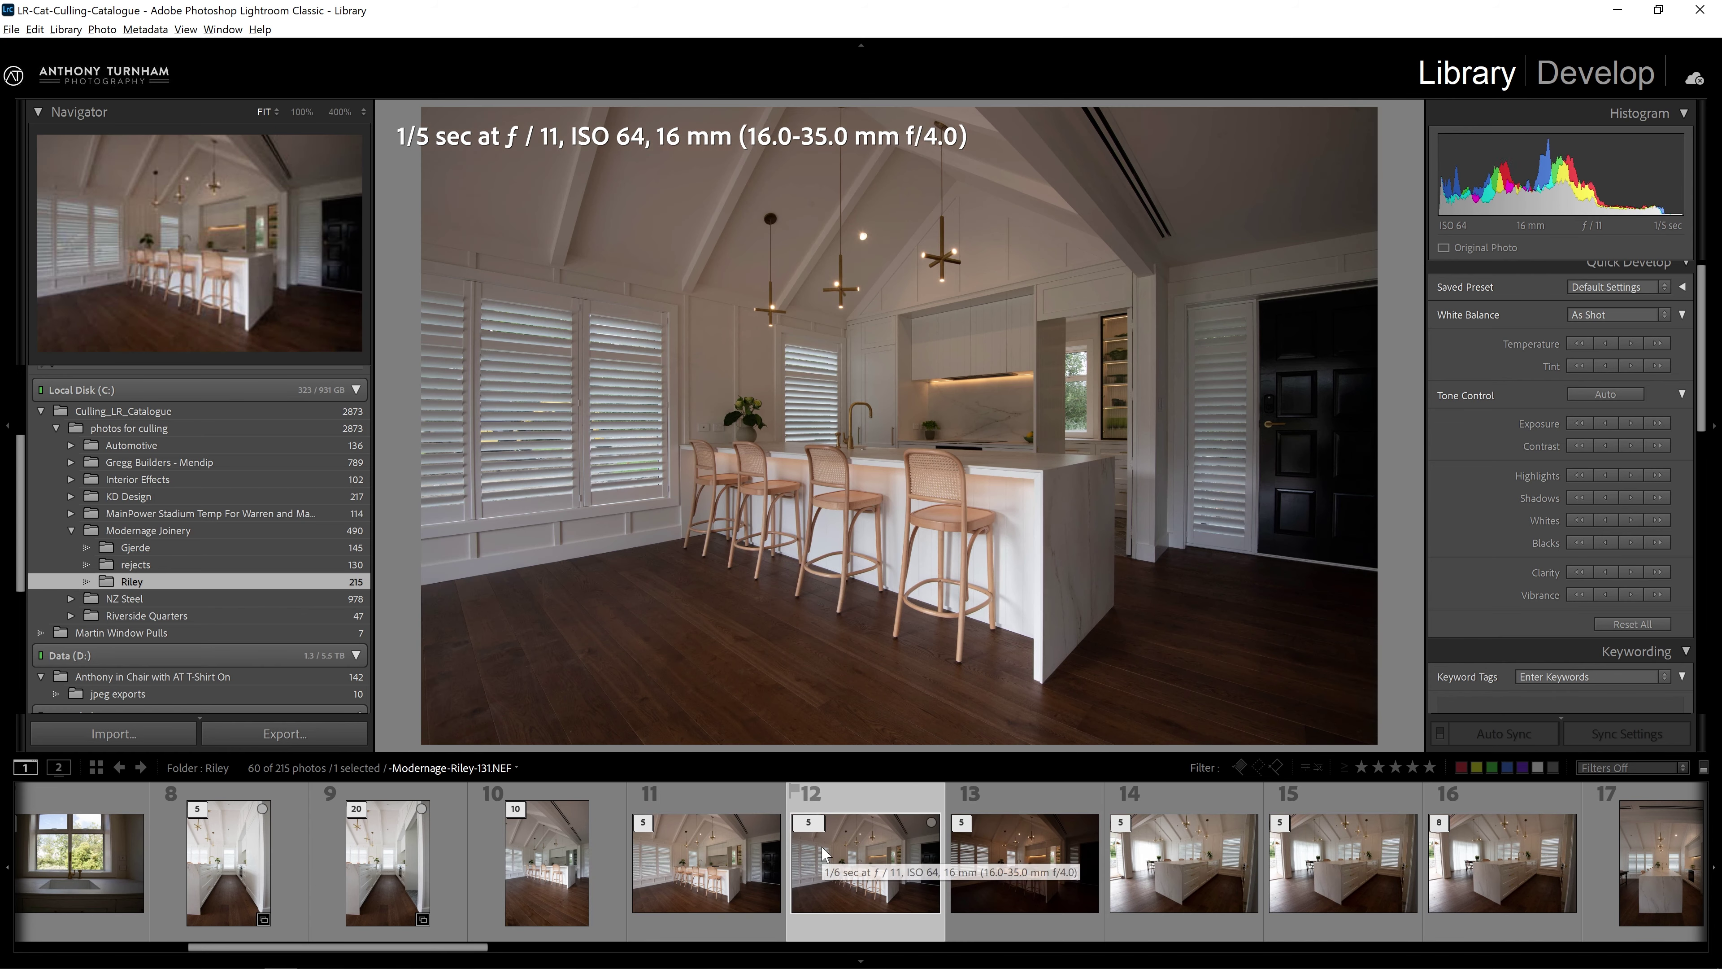
click(739, 863)
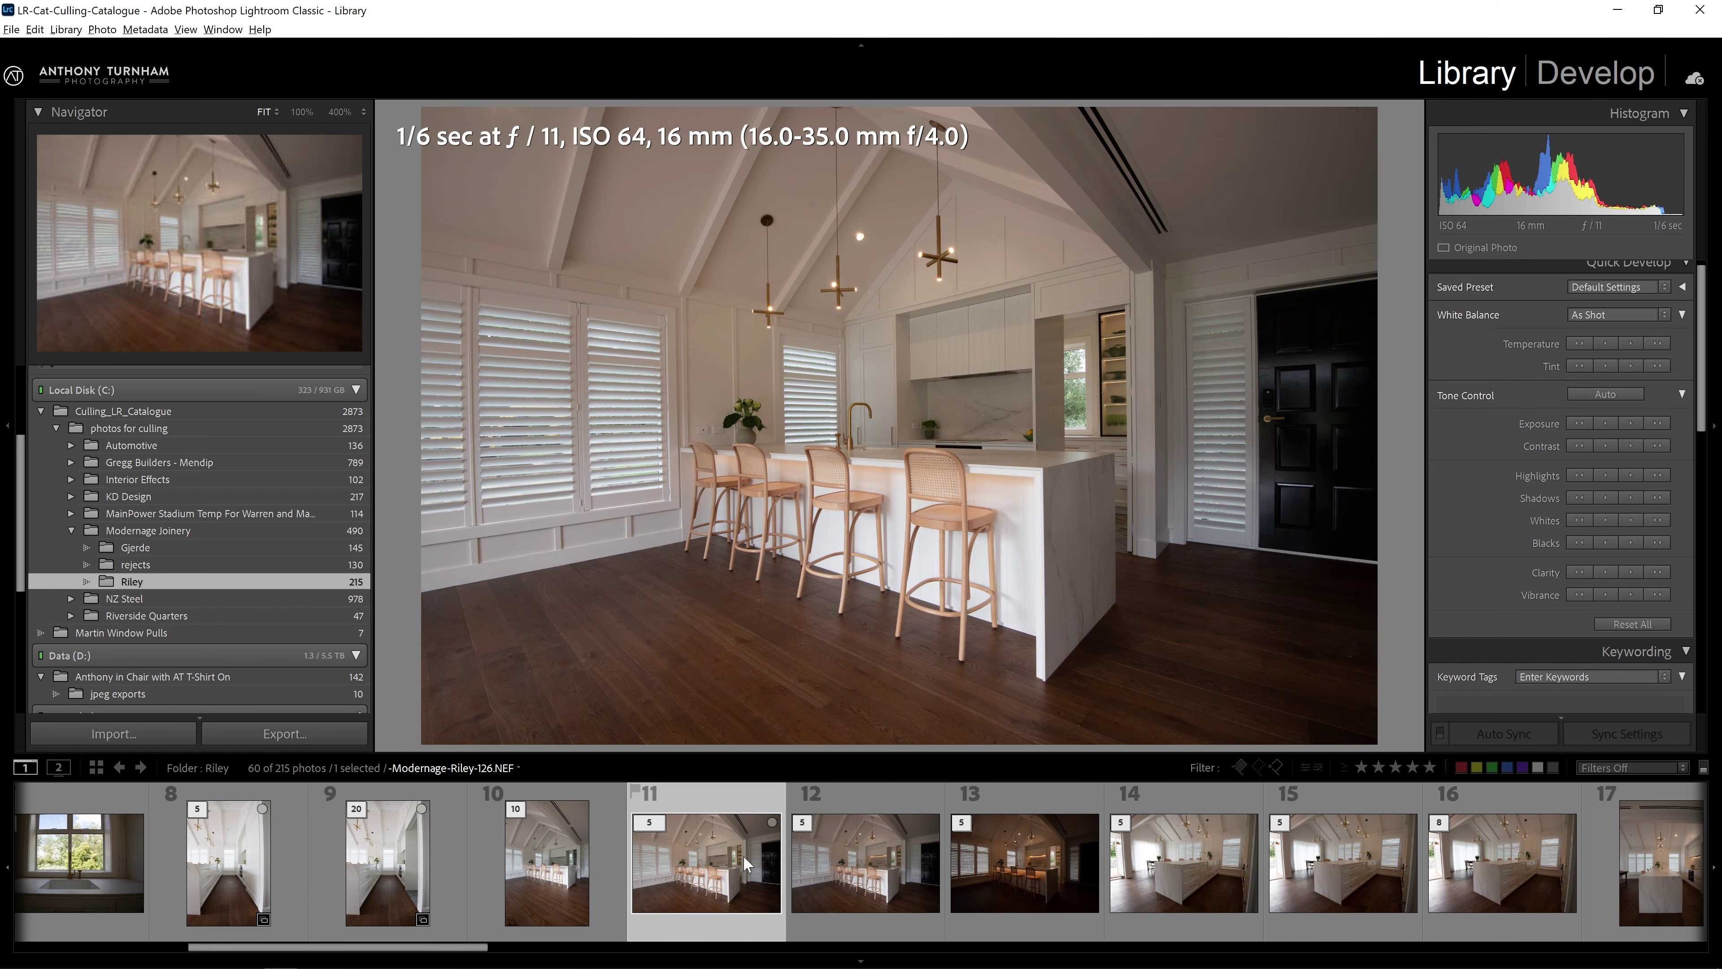
click(836, 898)
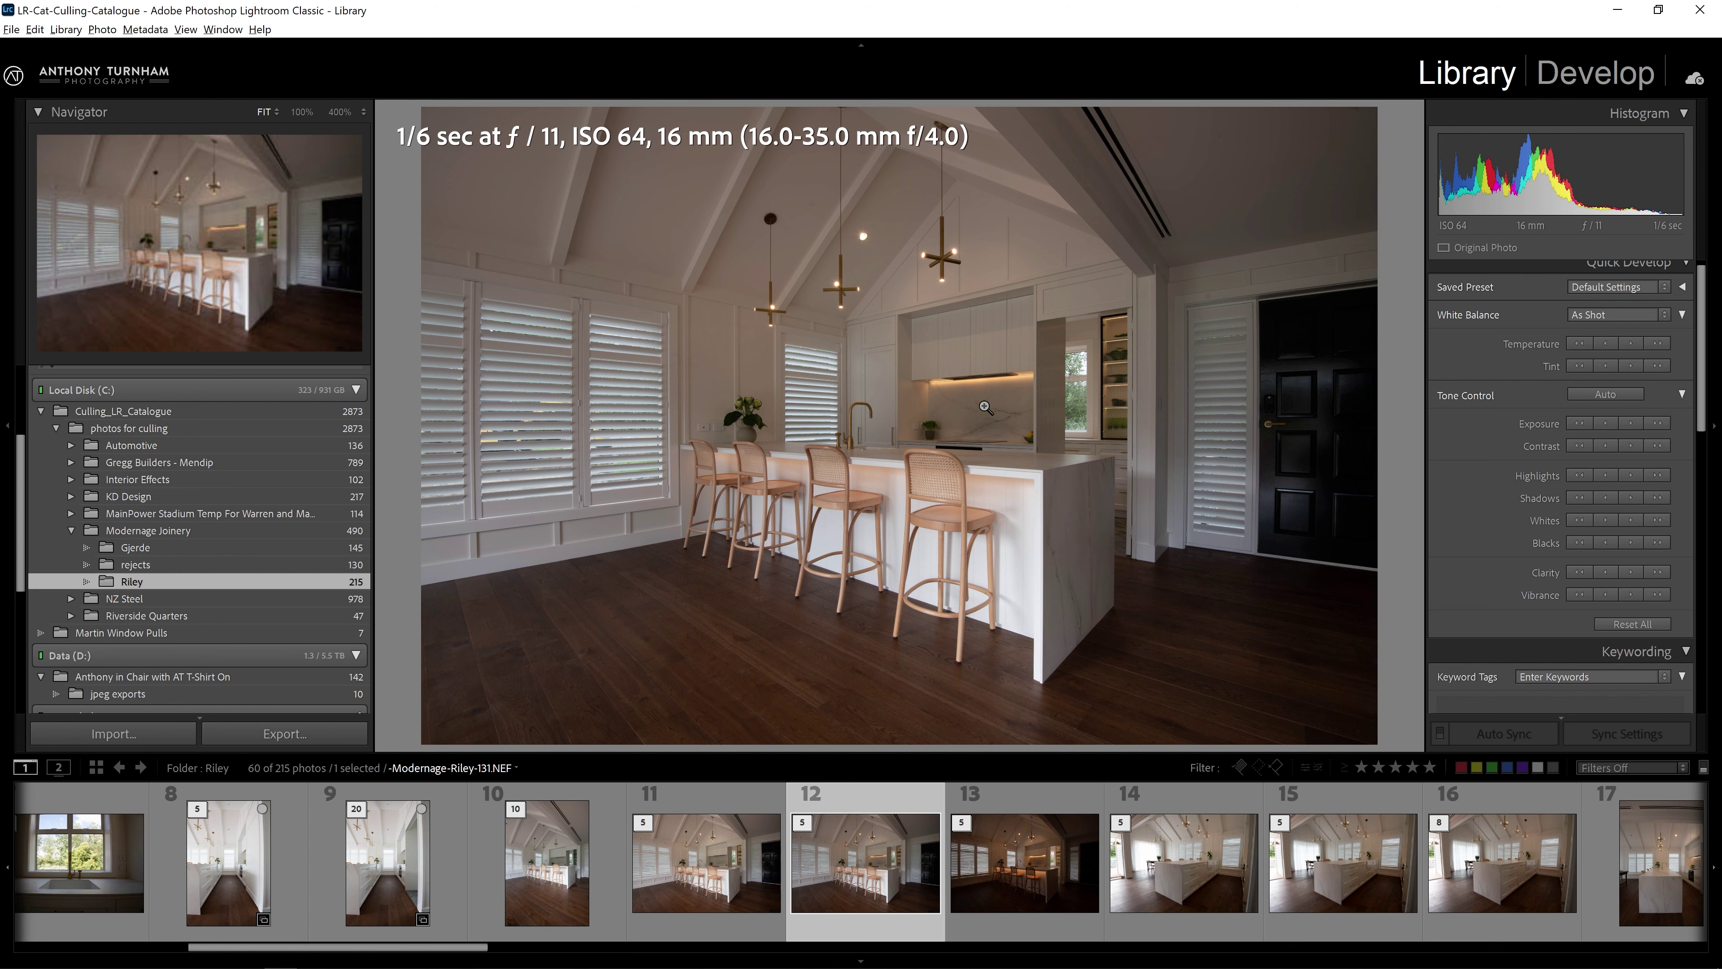
Compare the rangehood lighting in 126 and 131 at 100% zoom and move the 126 stack to the rejects folder.
click(970, 372)
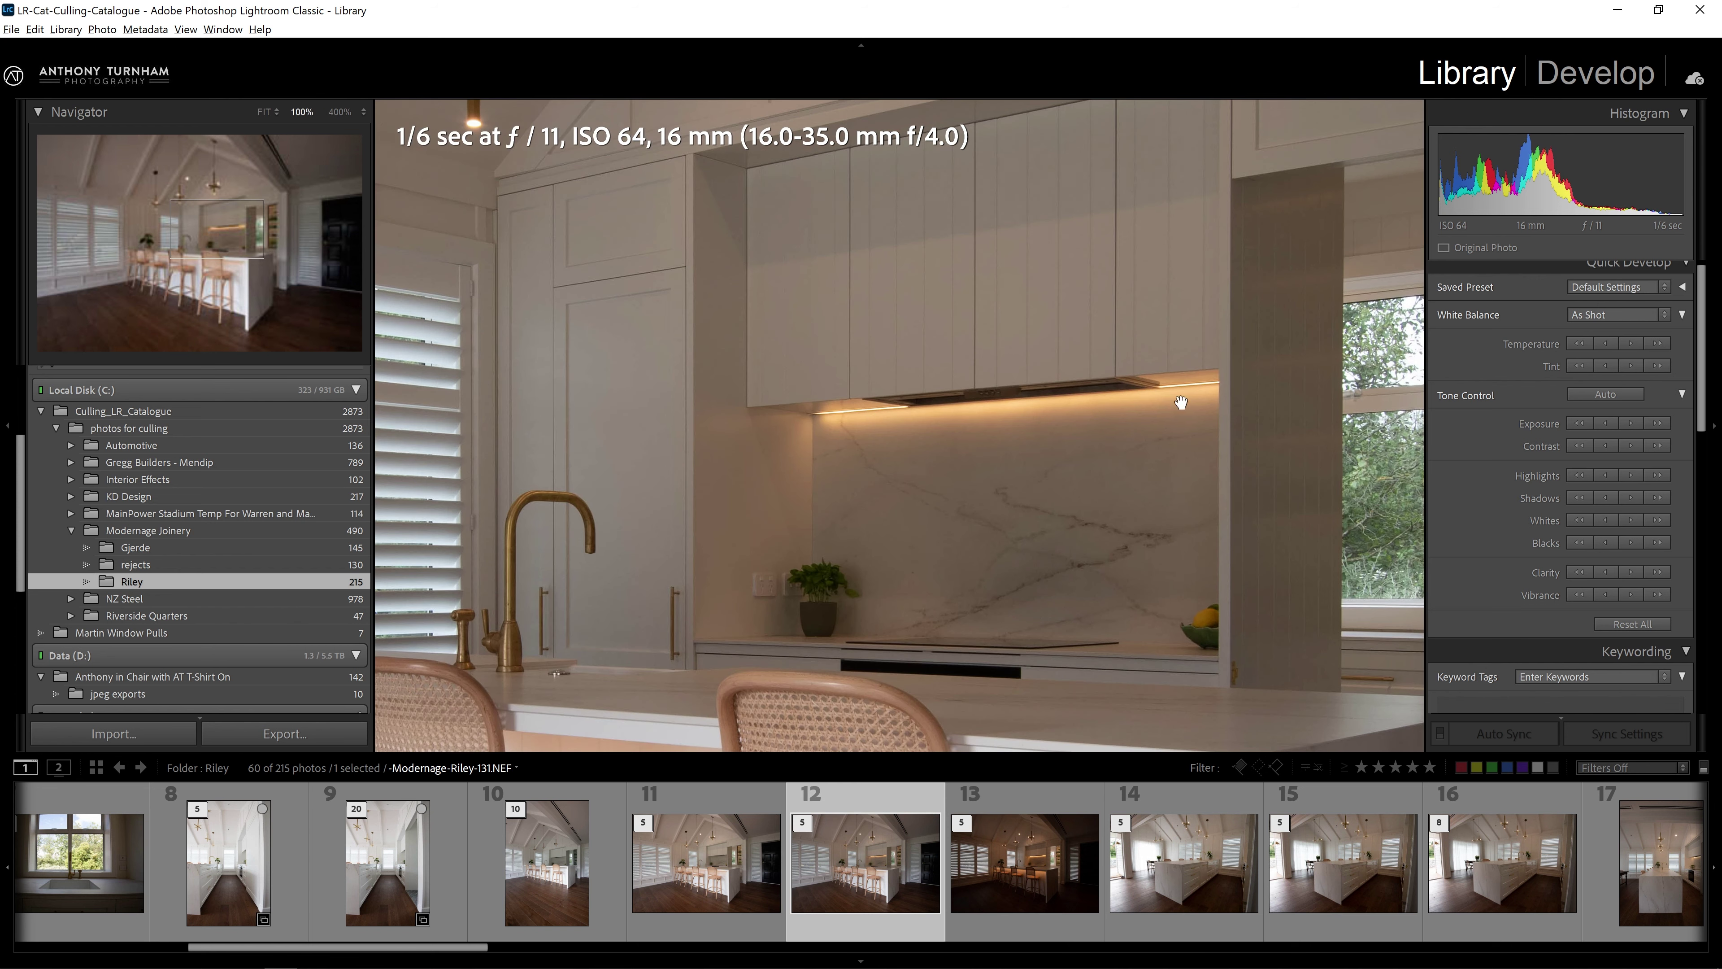
key(Left)
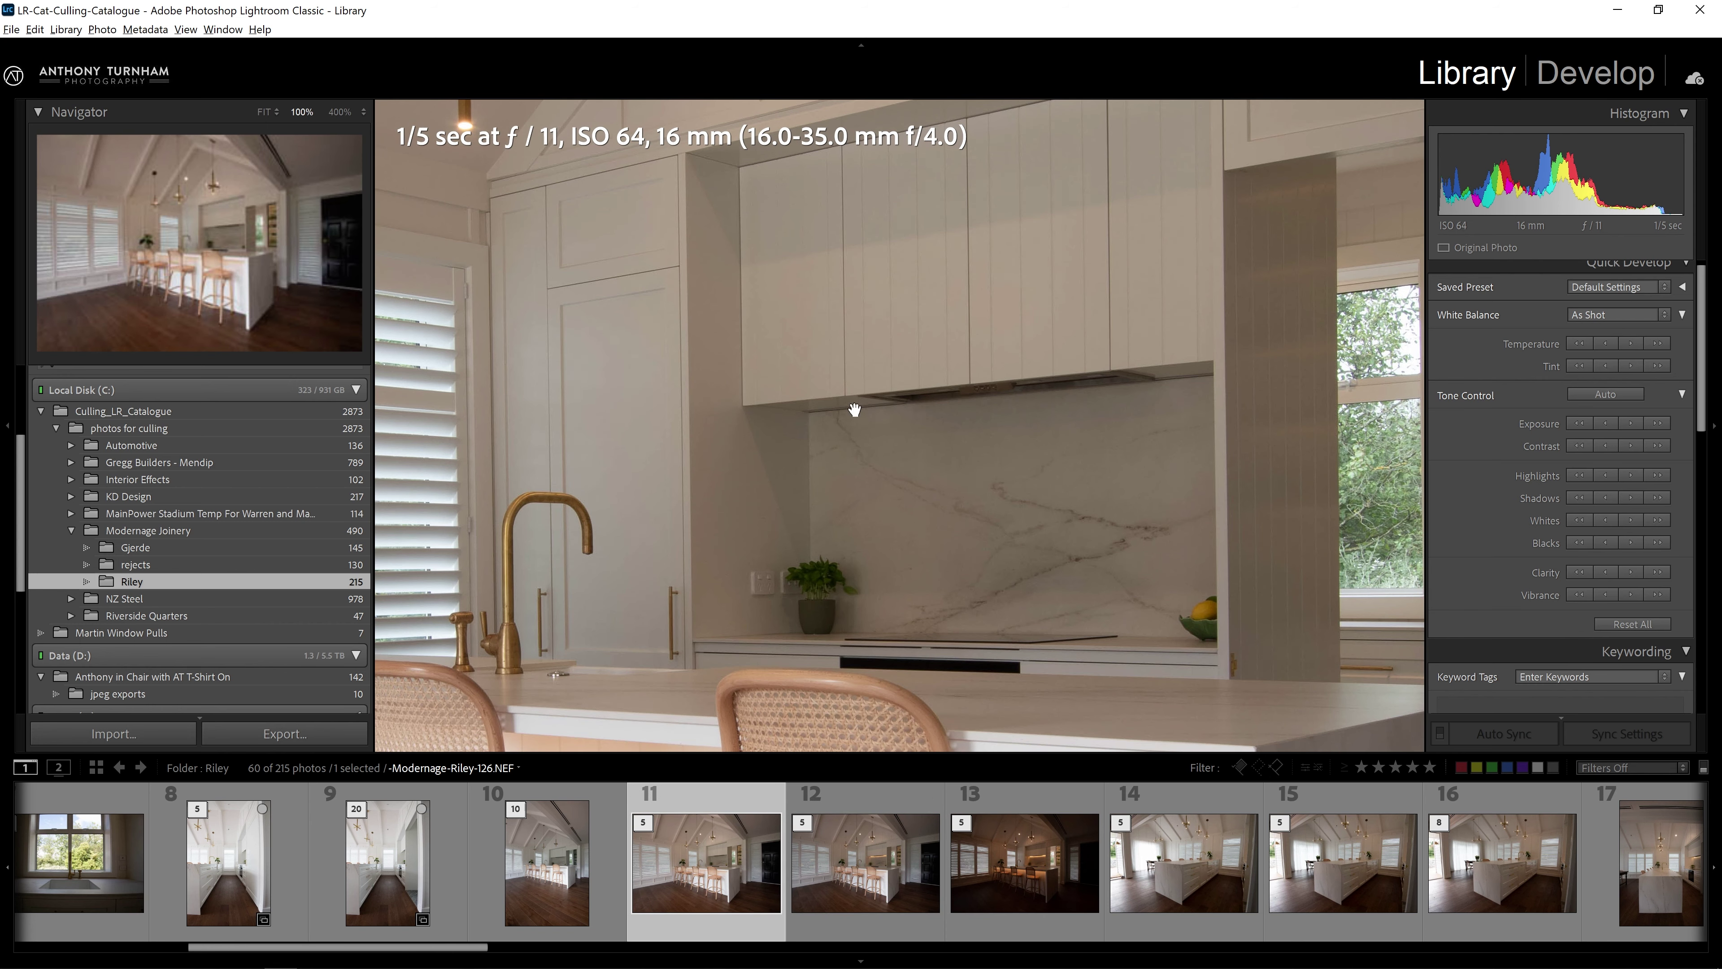
click(855, 840)
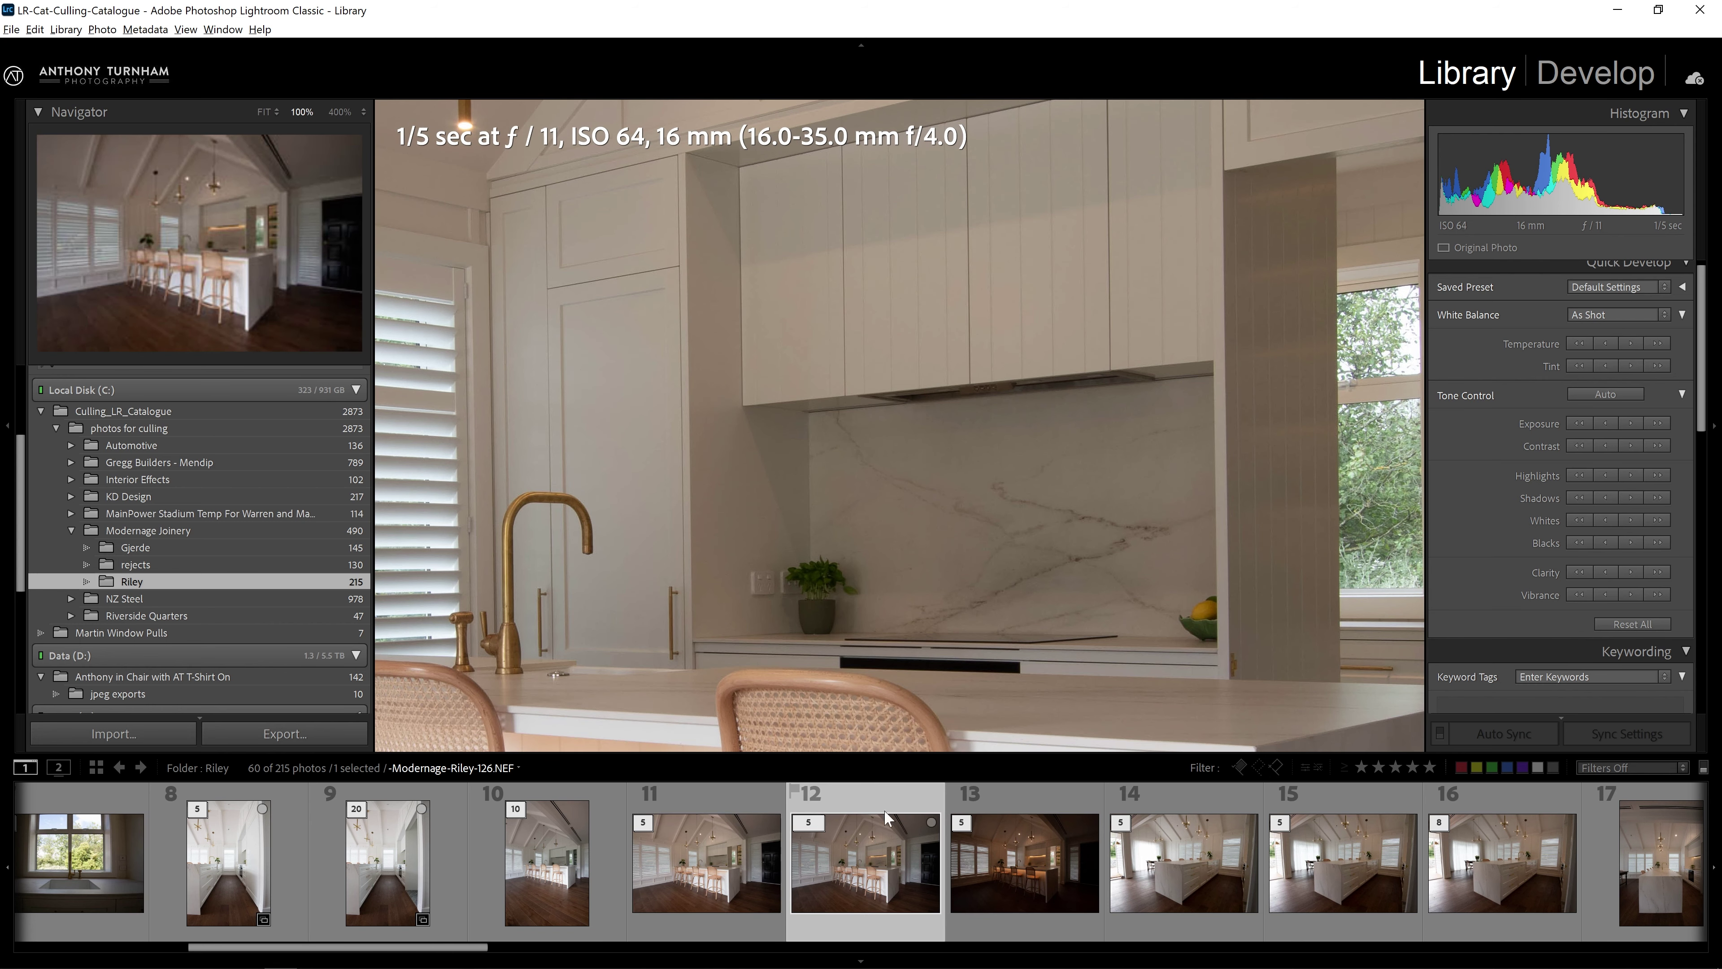
click(1053, 498)
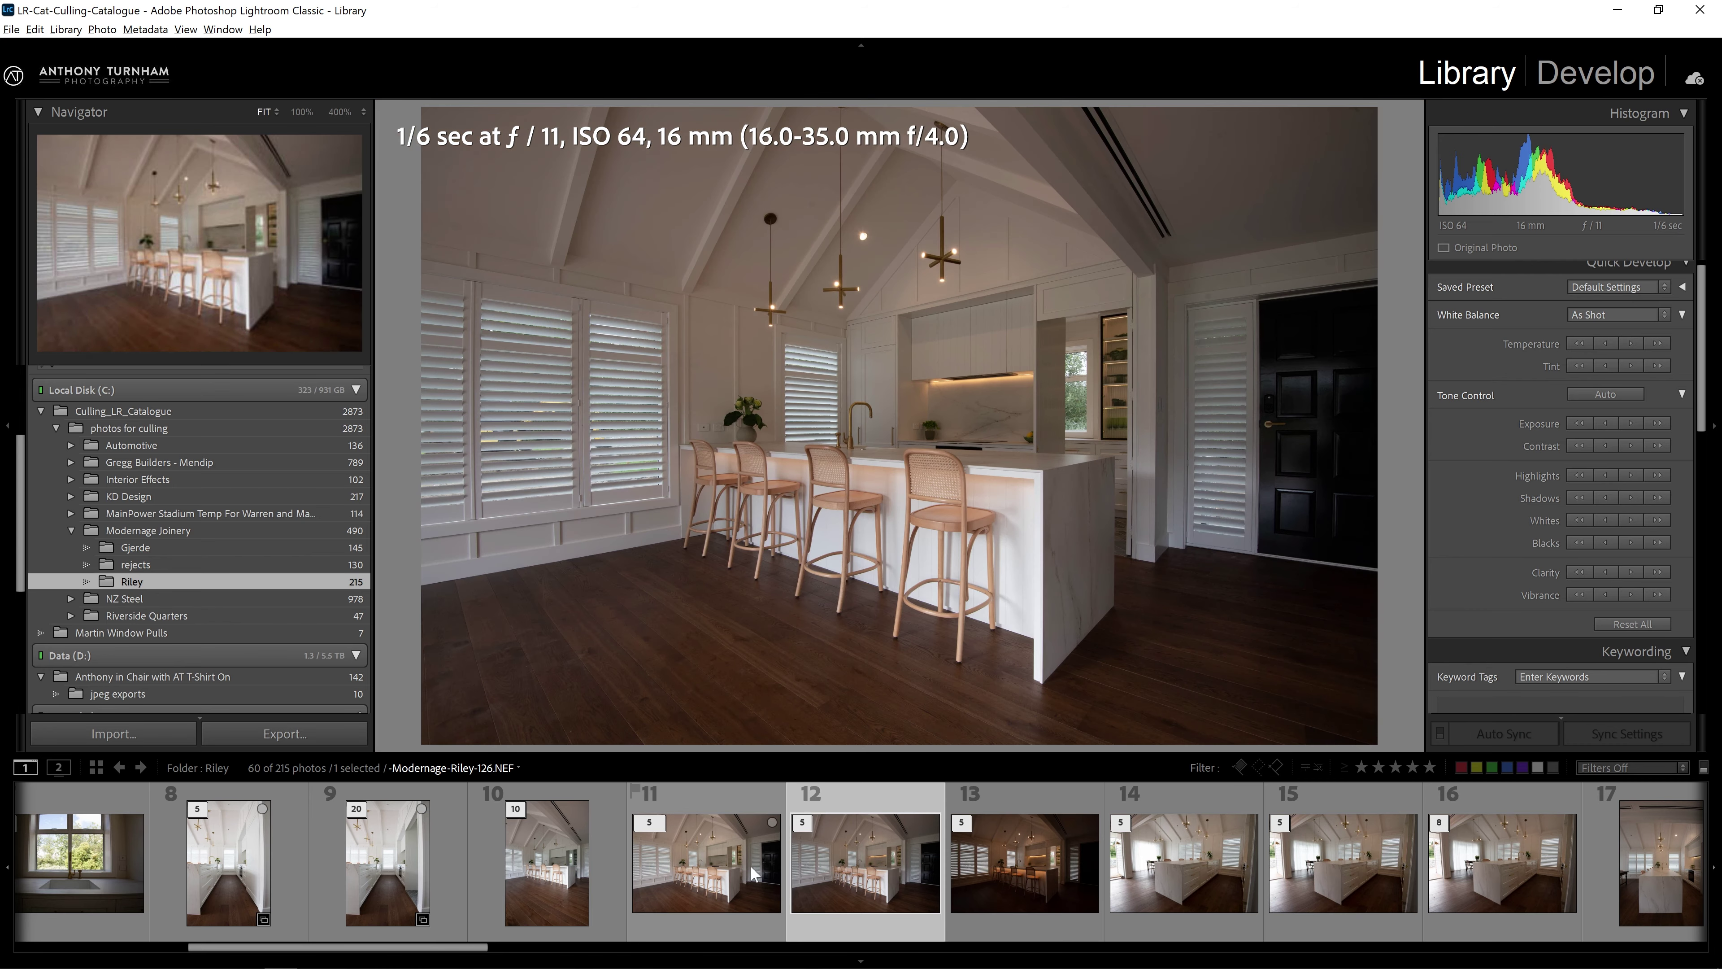
click(649, 787)
drag(649, 780, 146, 567)
Compare the dark bar-stool cover 136 with the brighter cover 131 by alternating between them in Loupe view.
click(1064, 842)
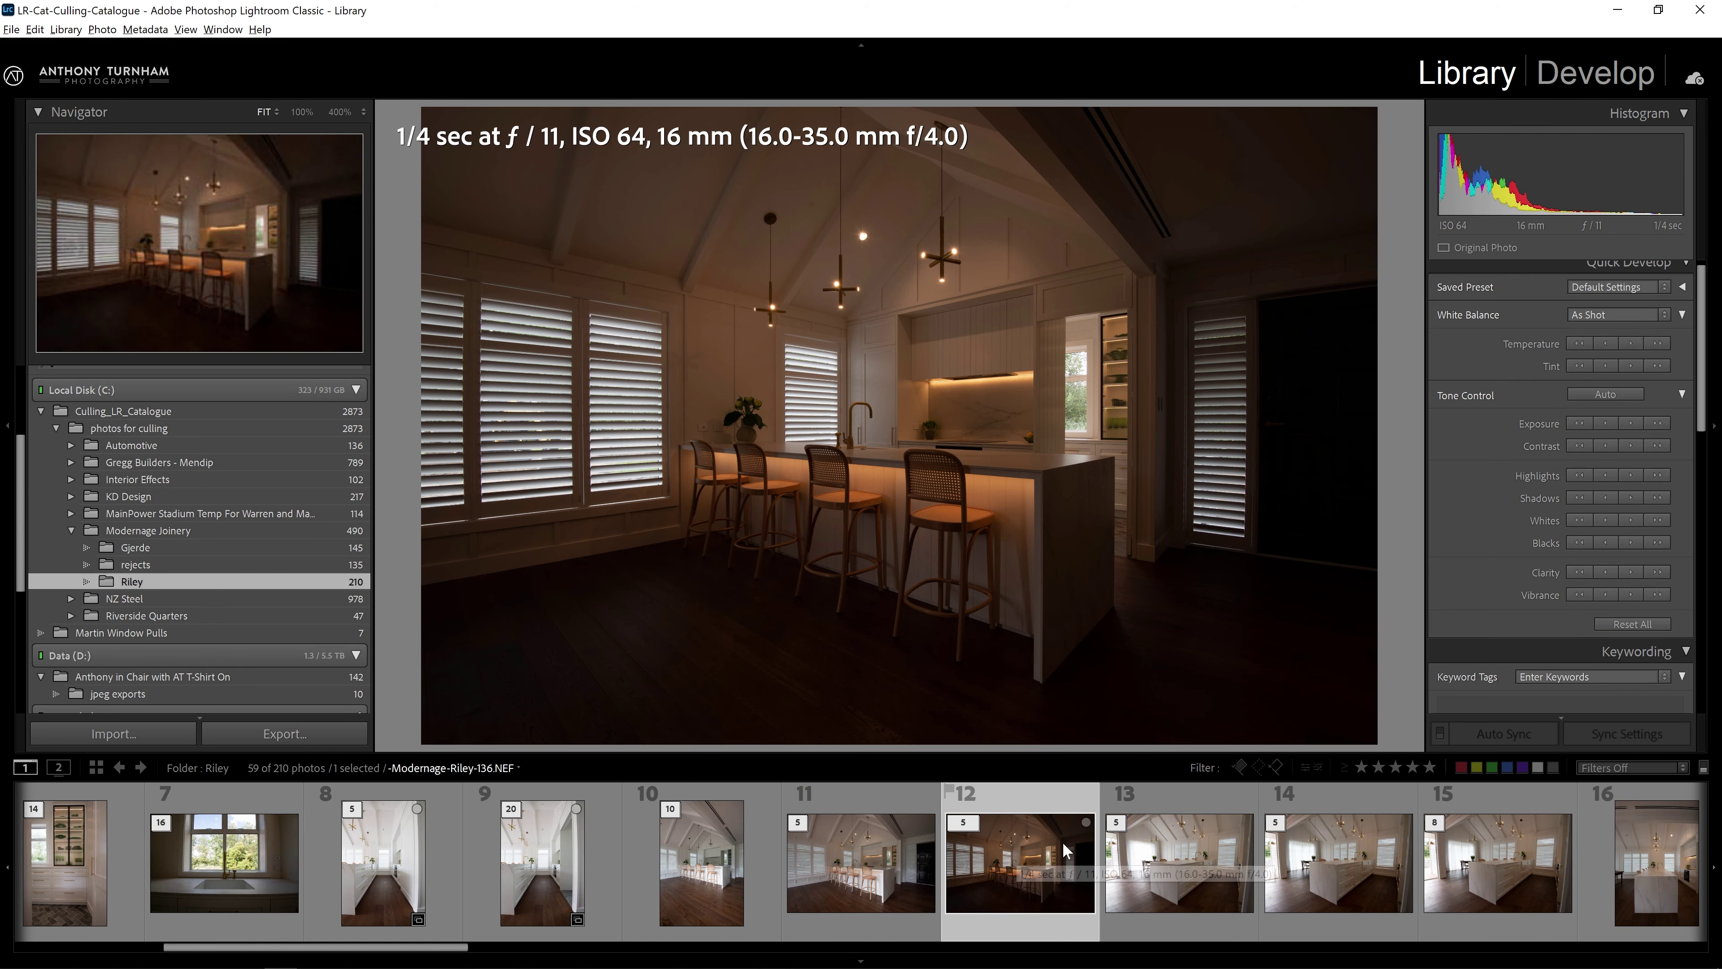
key(Left)
click(1017, 870)
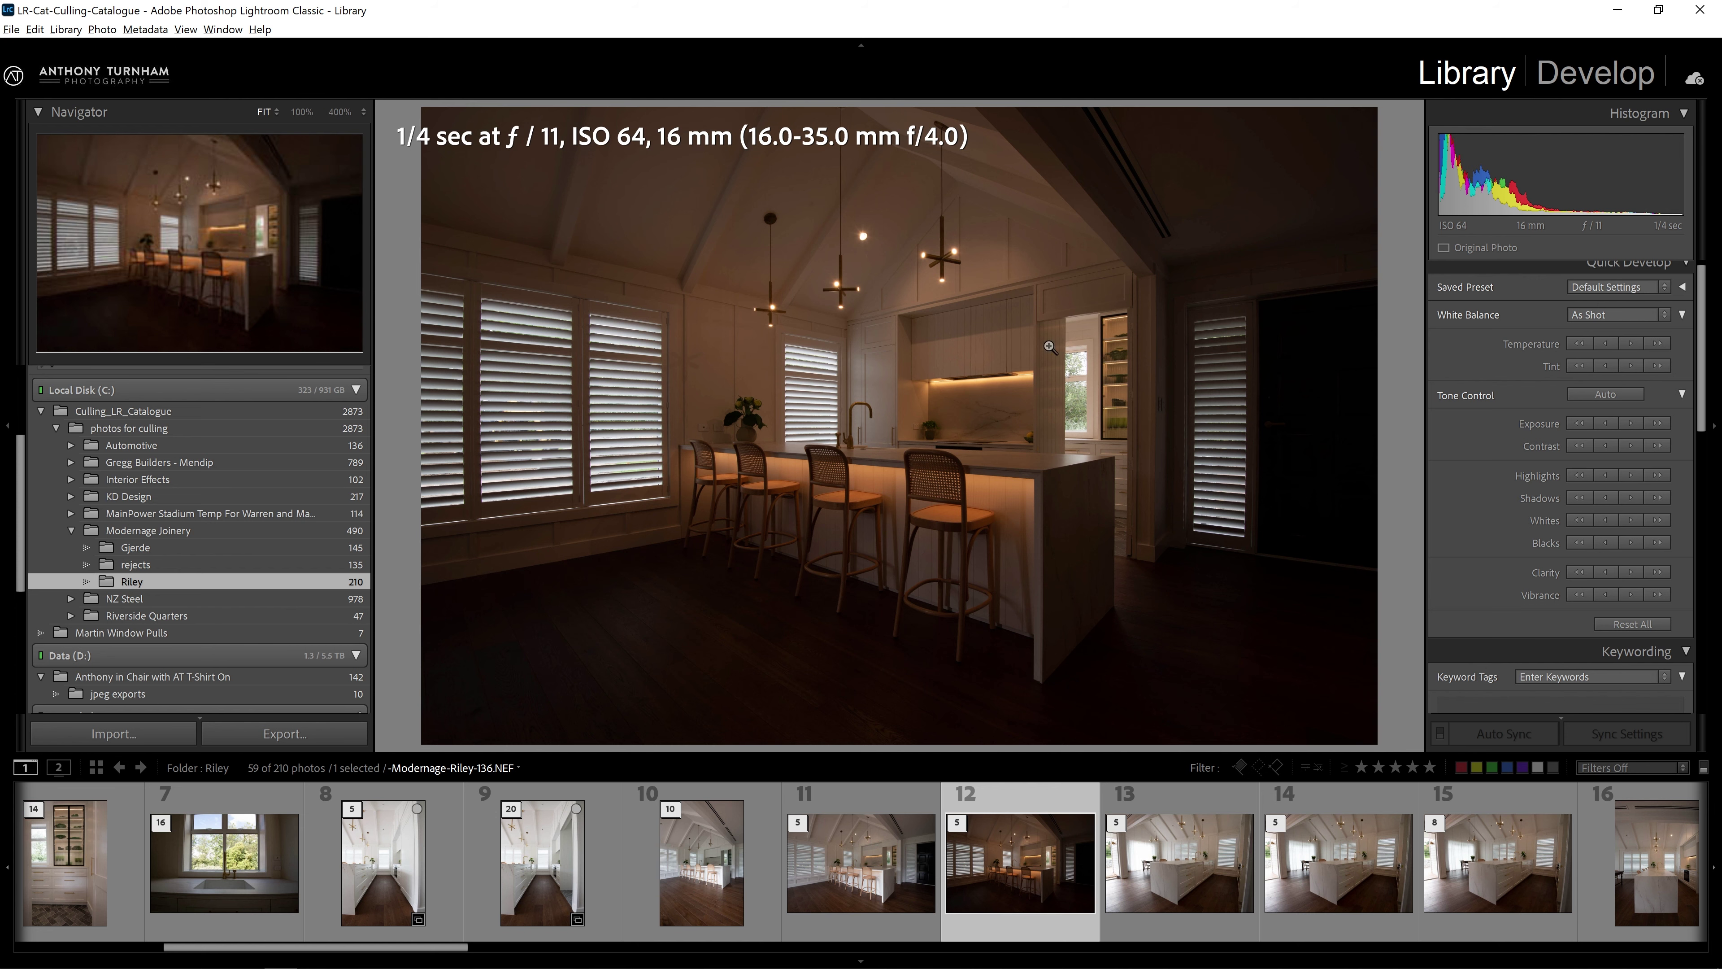
click(861, 862)
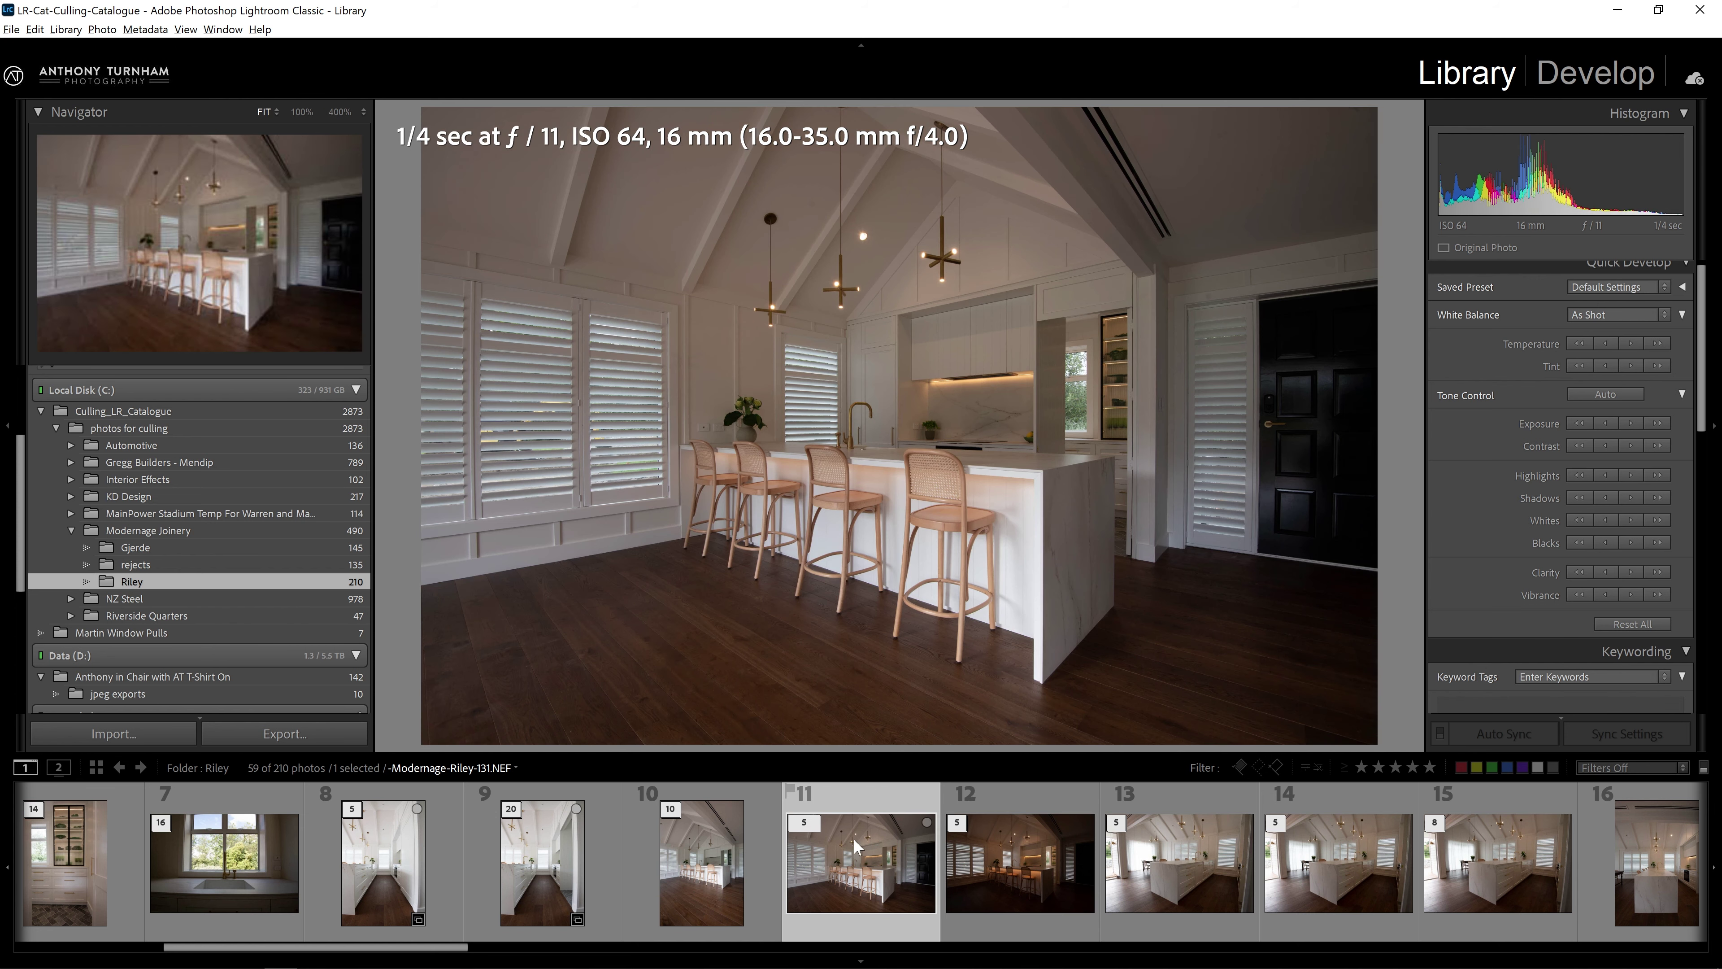
click(1004, 896)
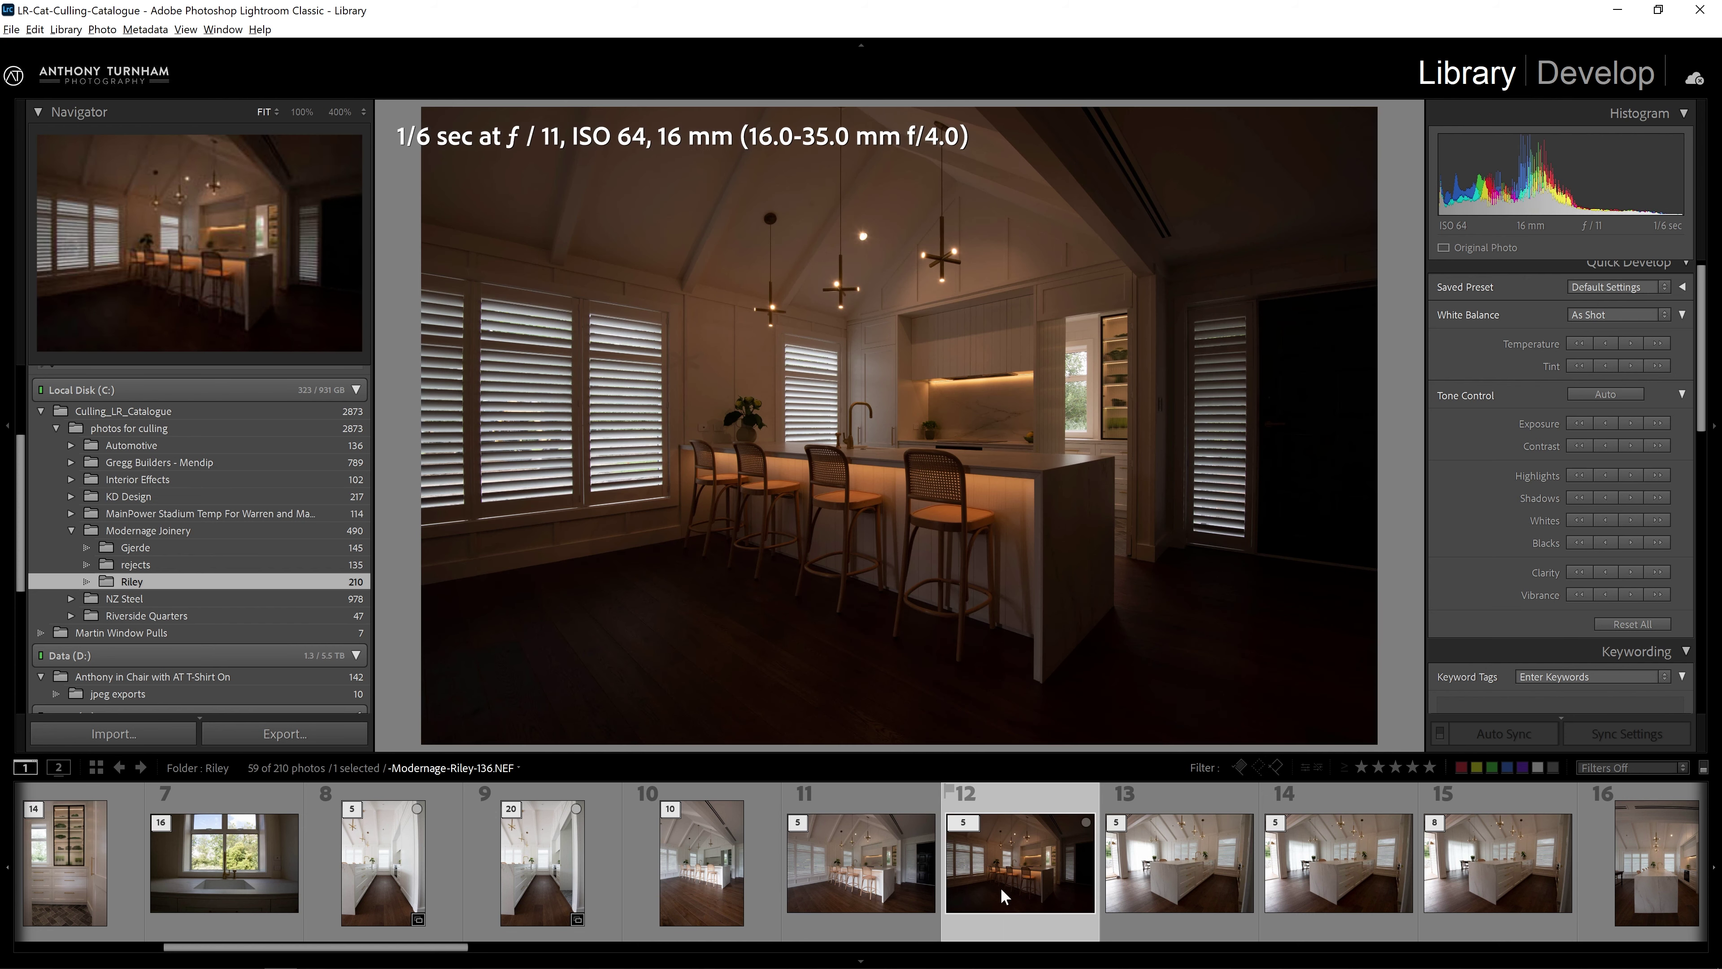
click(865, 903)
click(966, 882)
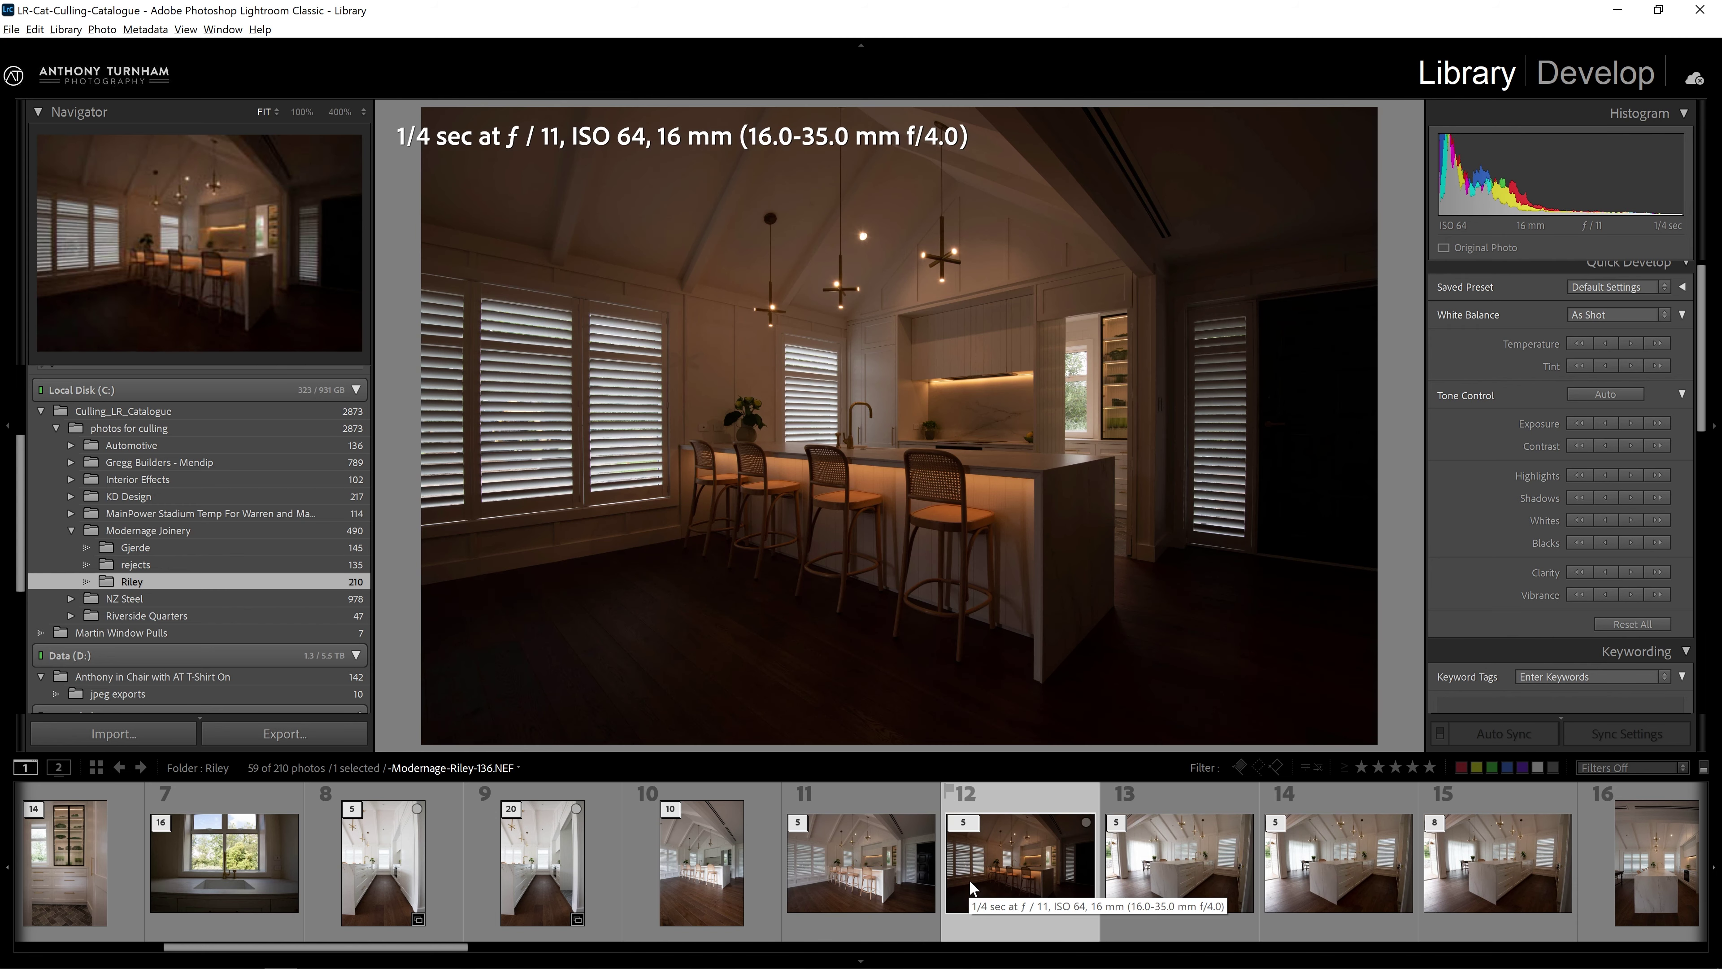
Inspect the doorway of island cover 141 at 100%, compare it with 146, and move the 141 stack to rejects.
key(Right)
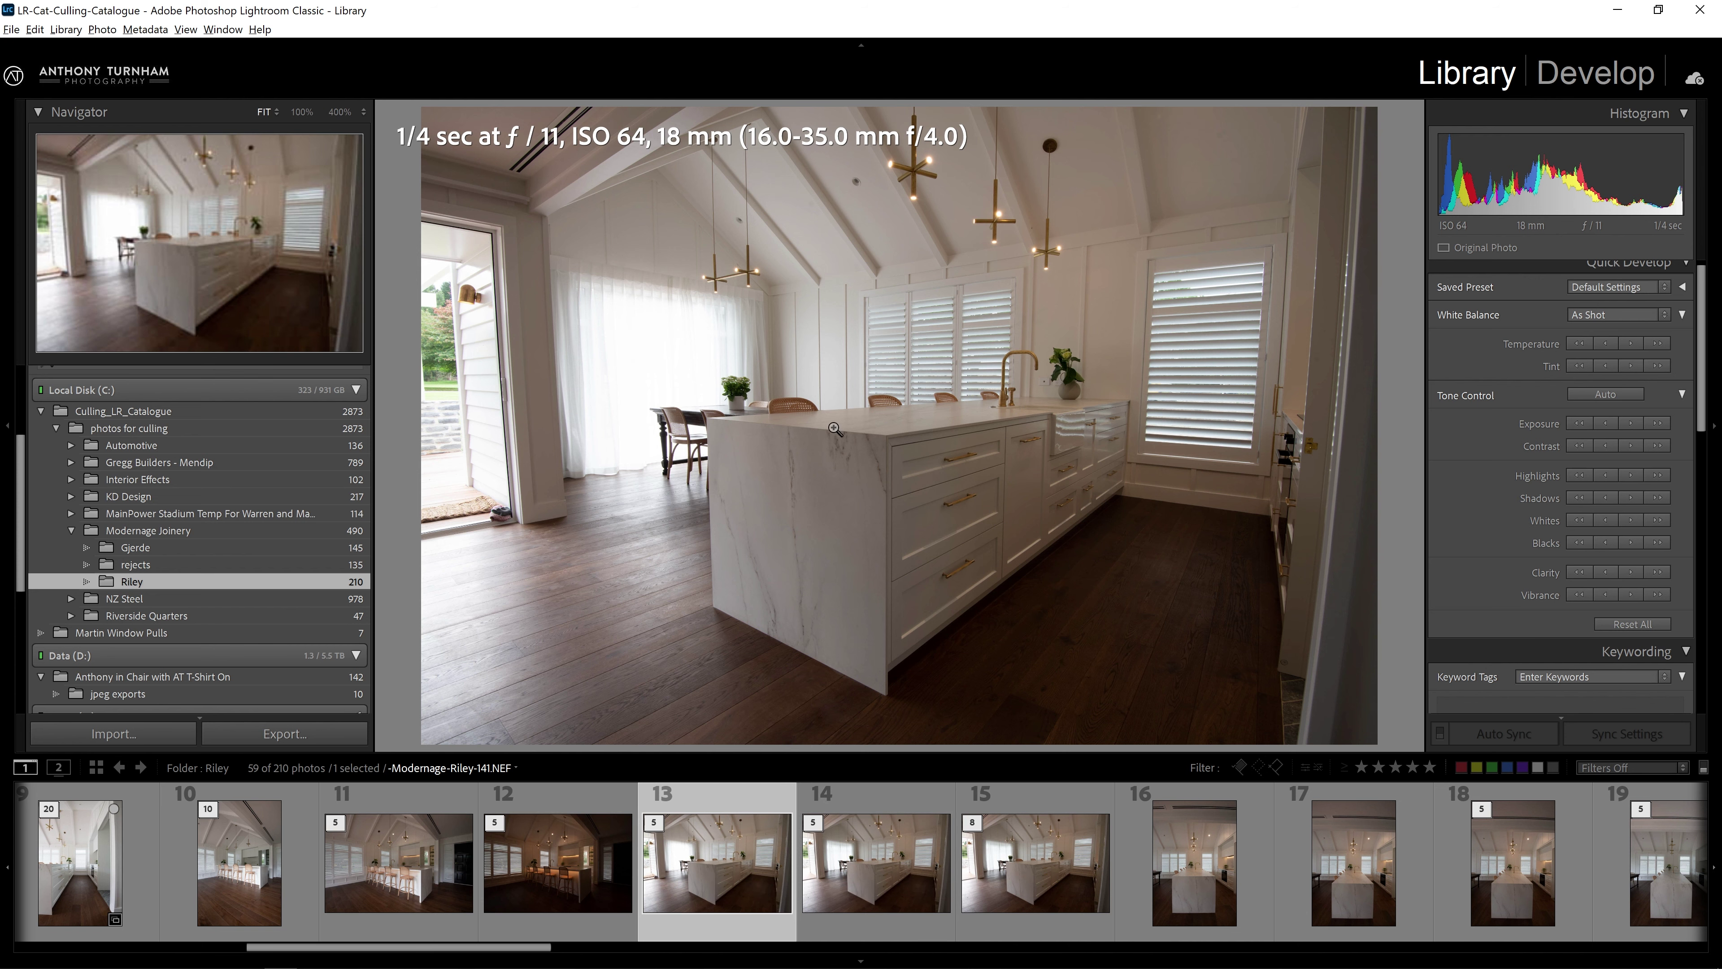
click(496, 517)
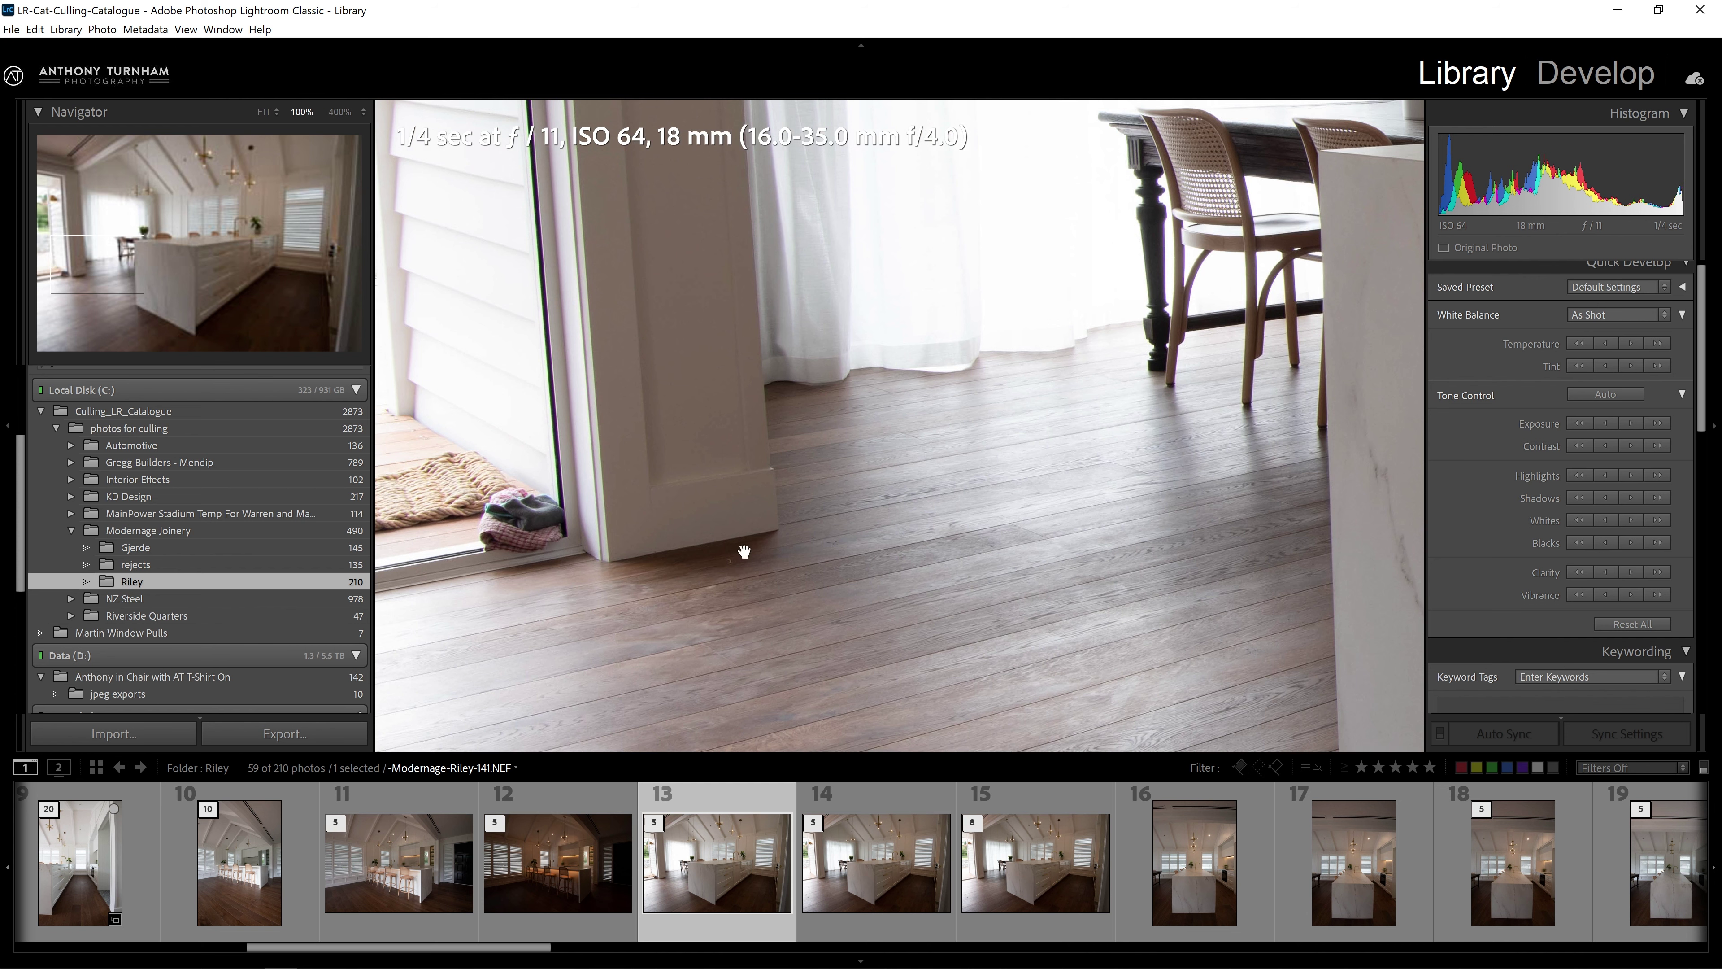
click(878, 866)
click(915, 589)
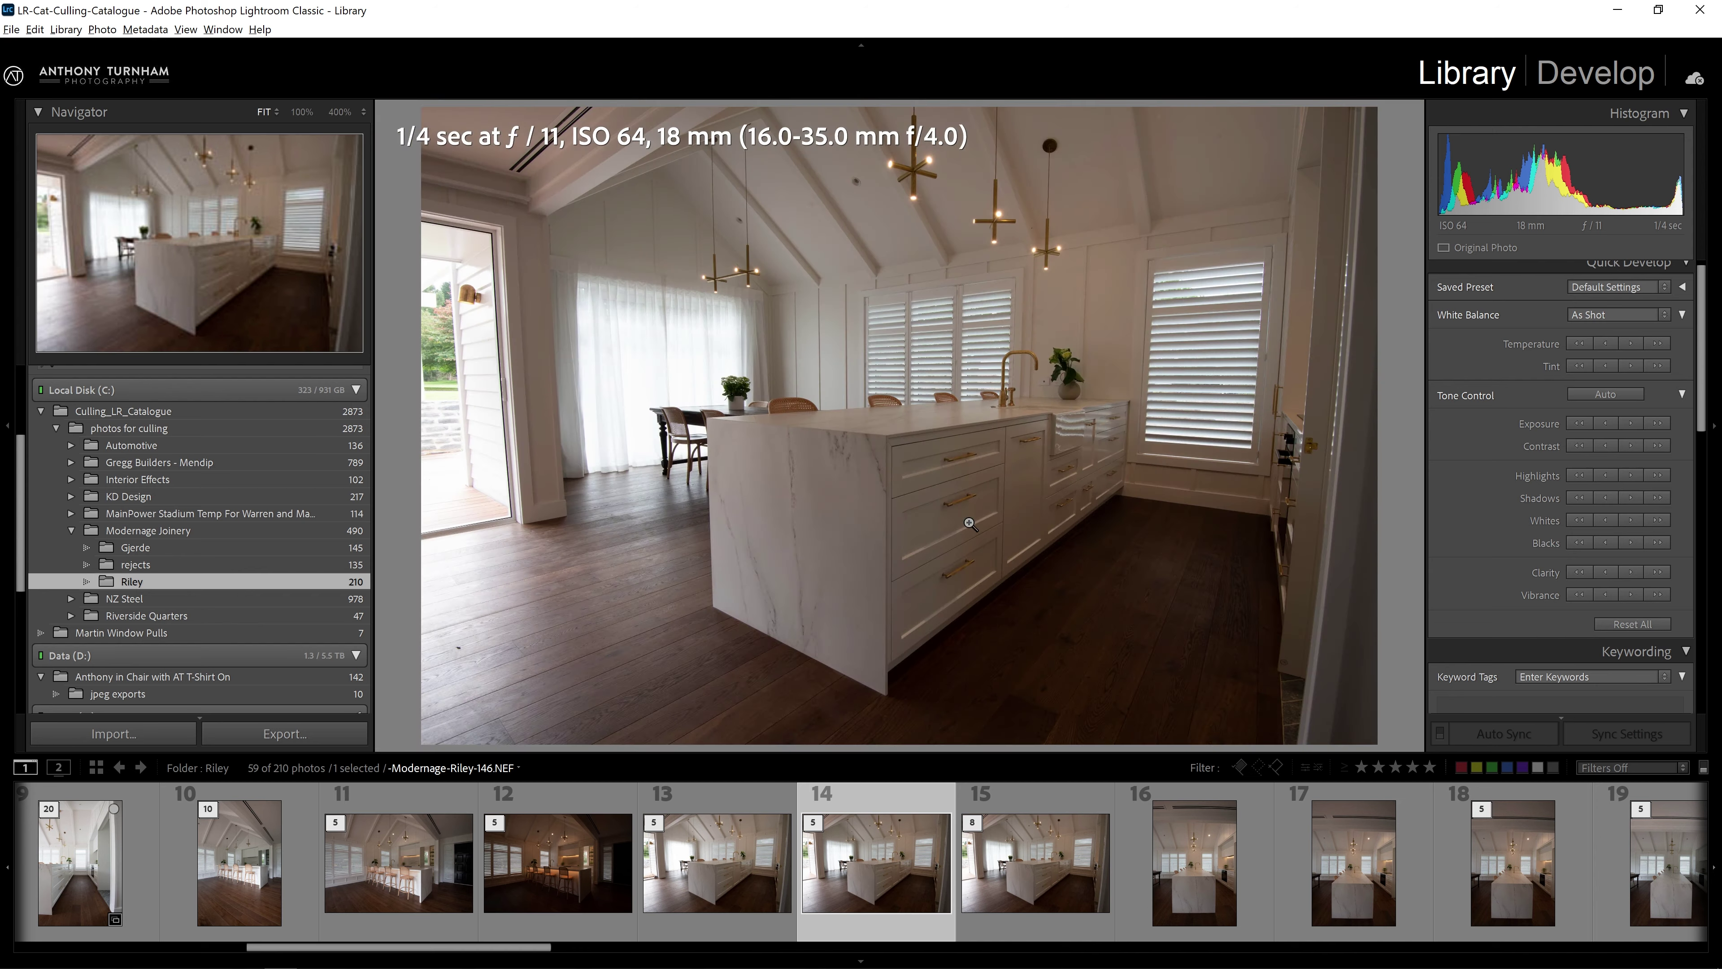
drag(708, 848, 198, 566)
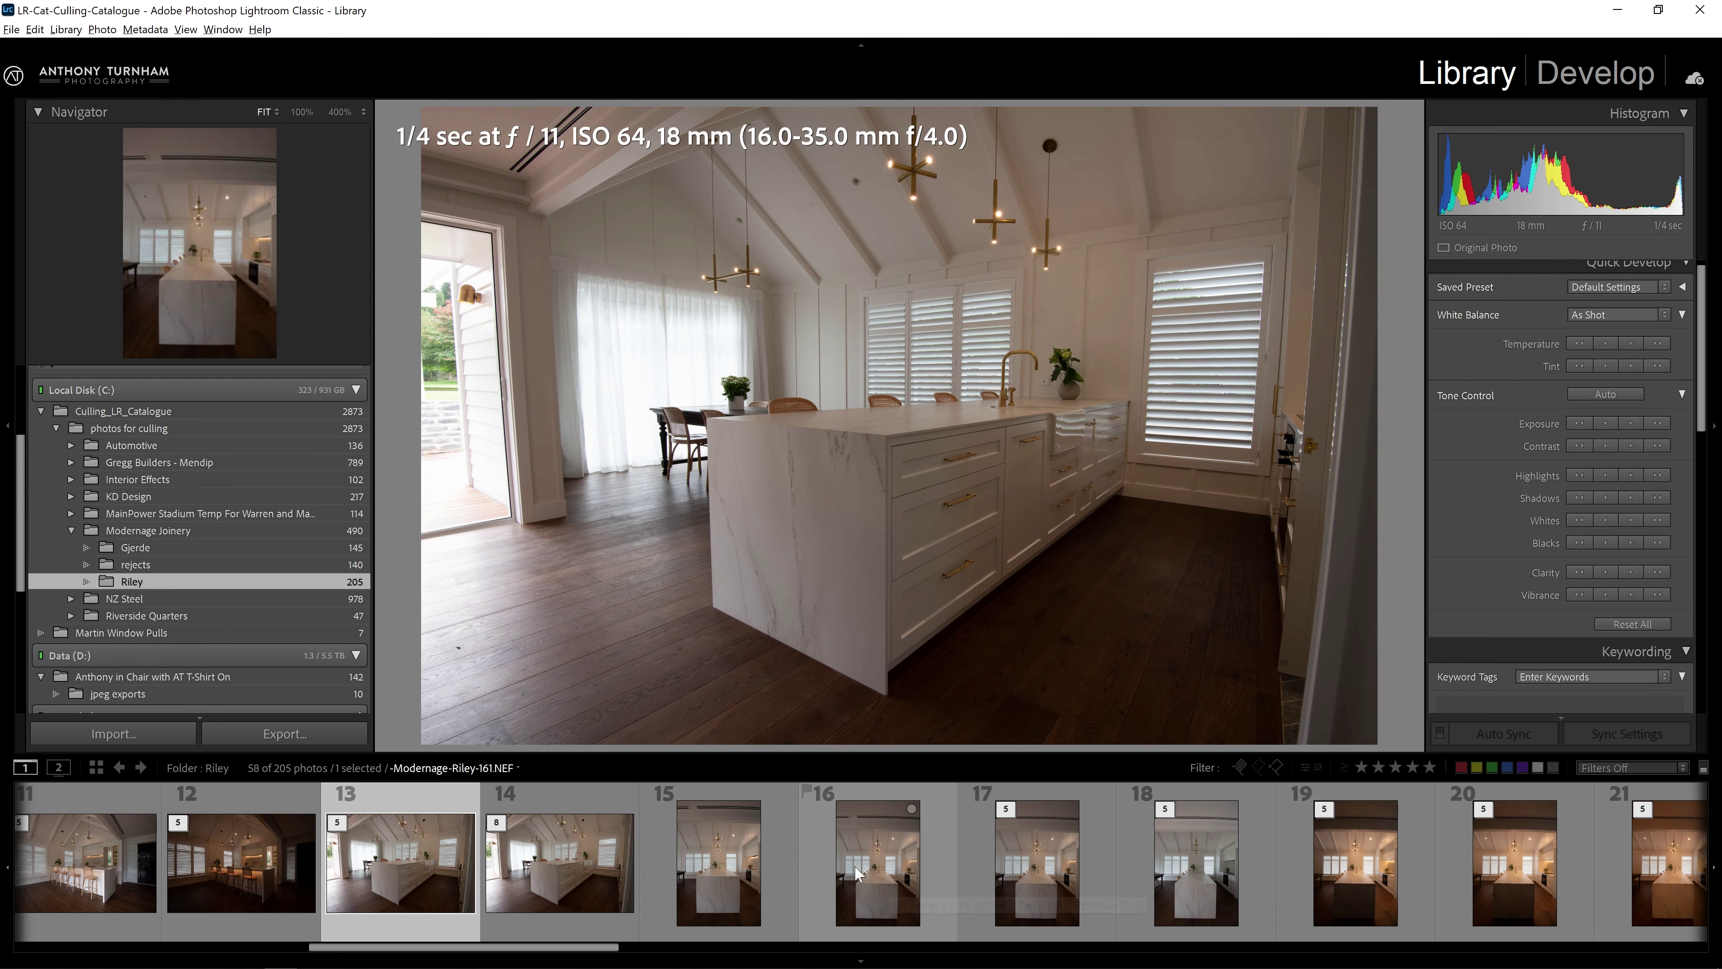
Compare island covers 146 and 151 in Loupe view and check the frames inside the 151 stack.
click(534, 882)
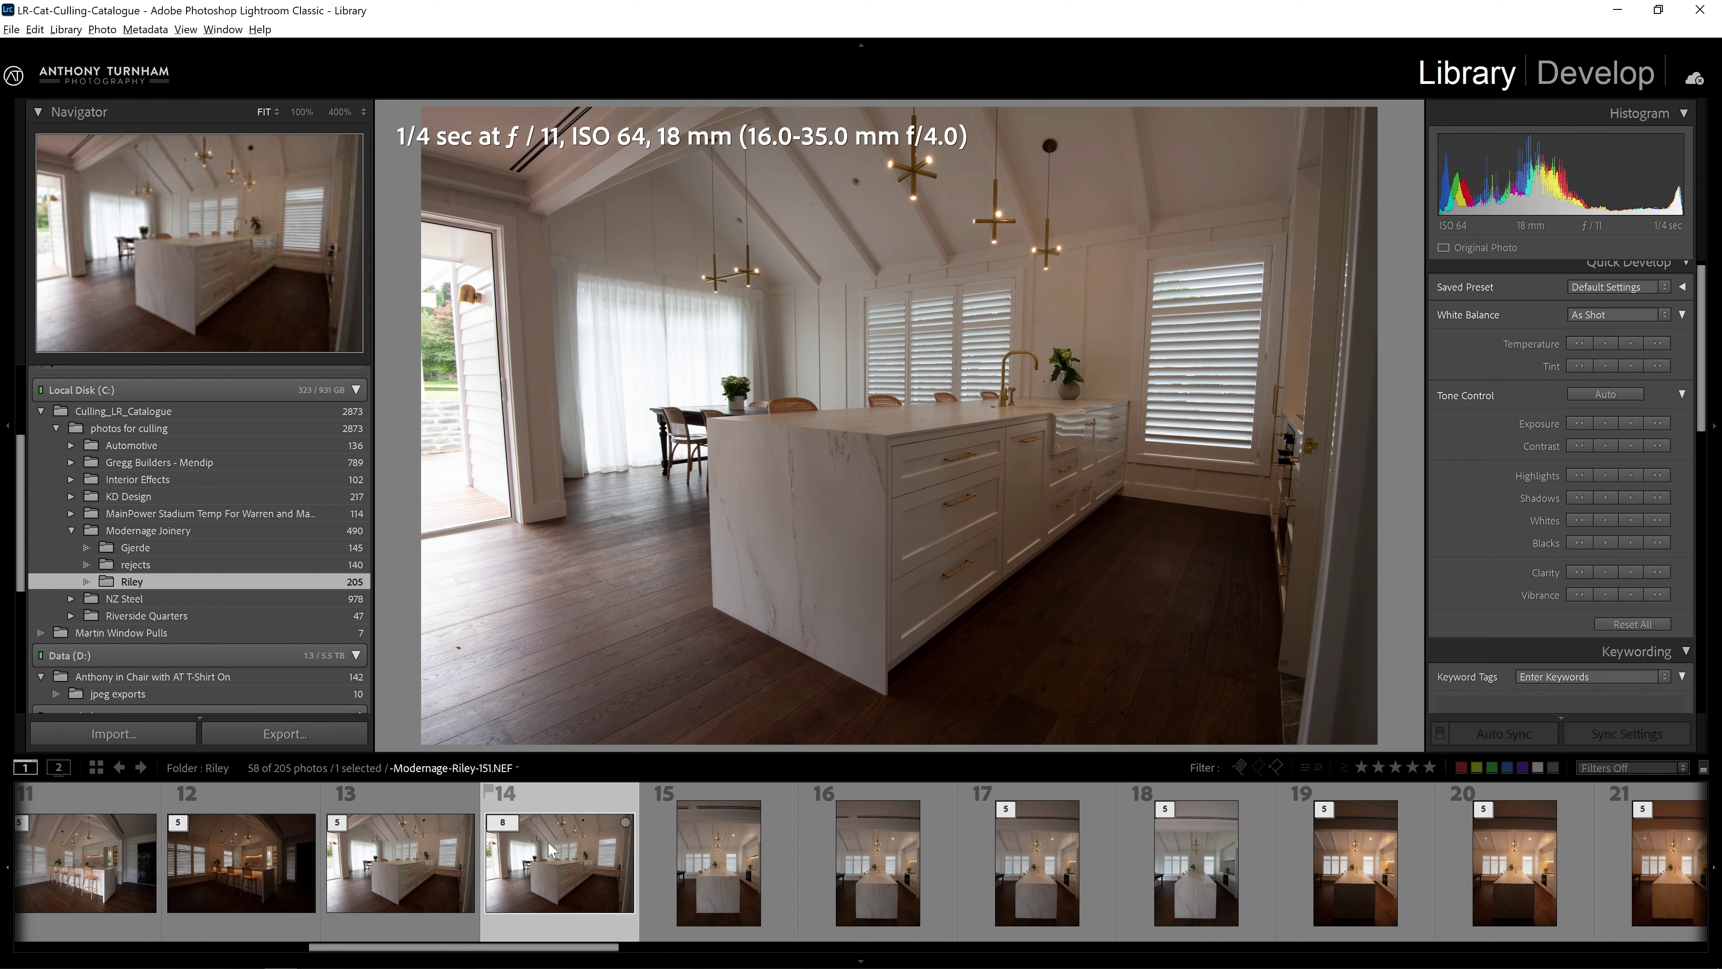
click(494, 833)
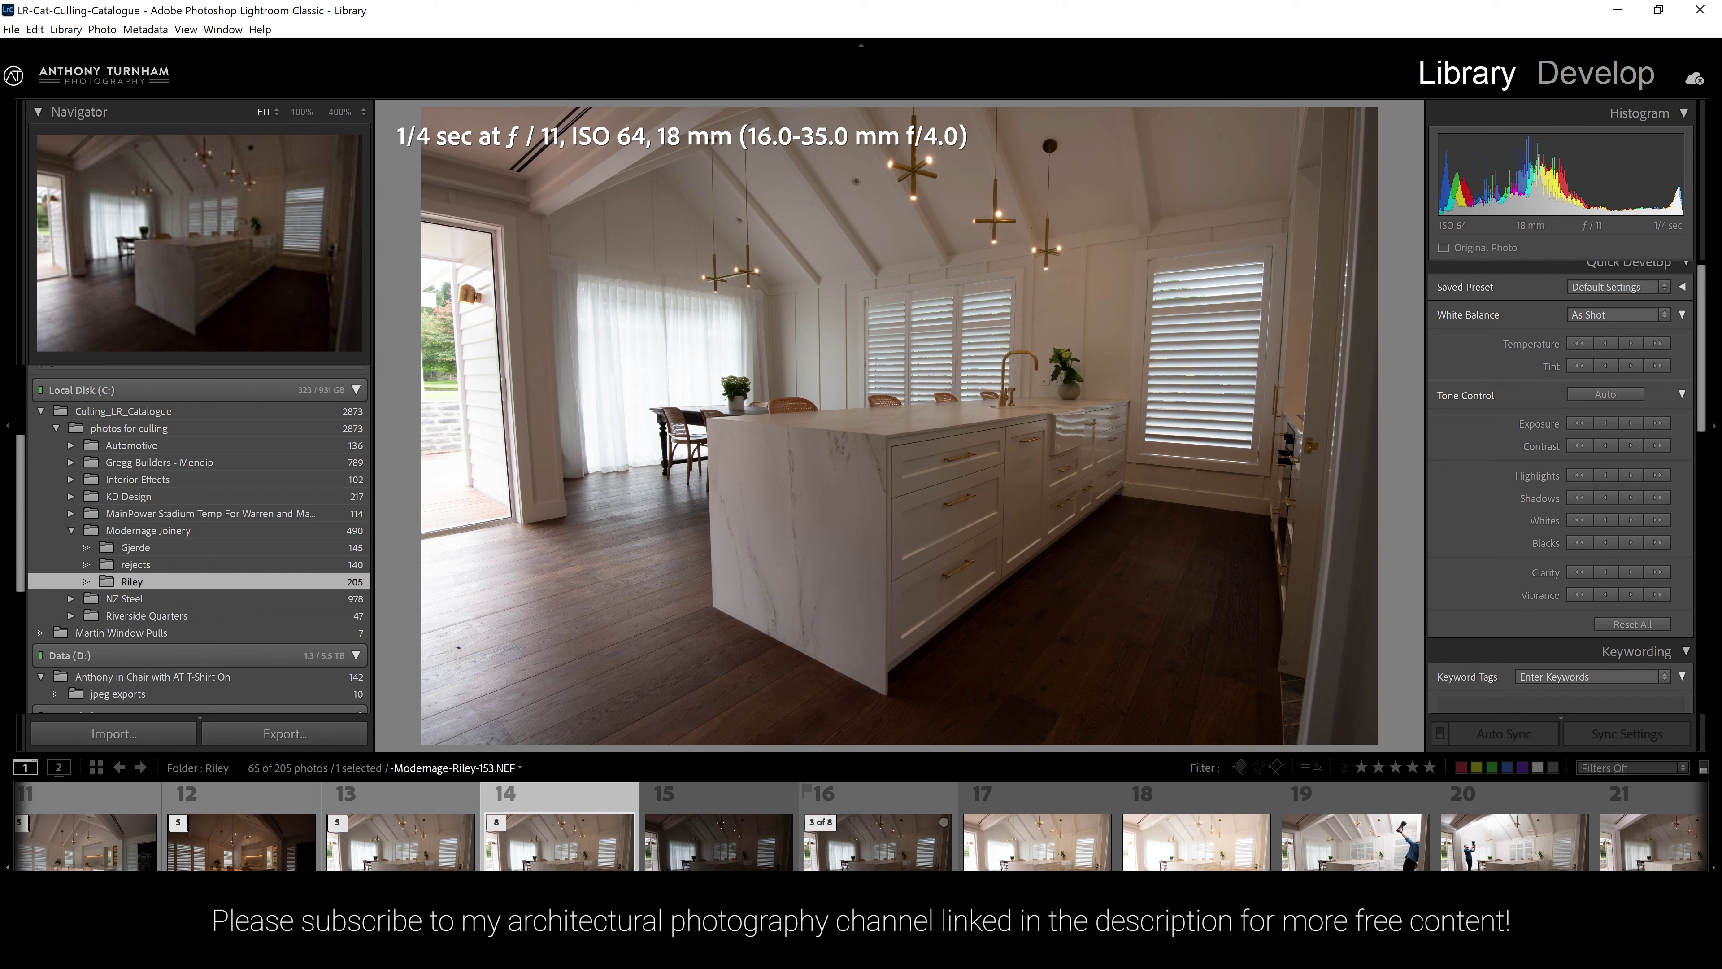
click(497, 822)
click(400, 842)
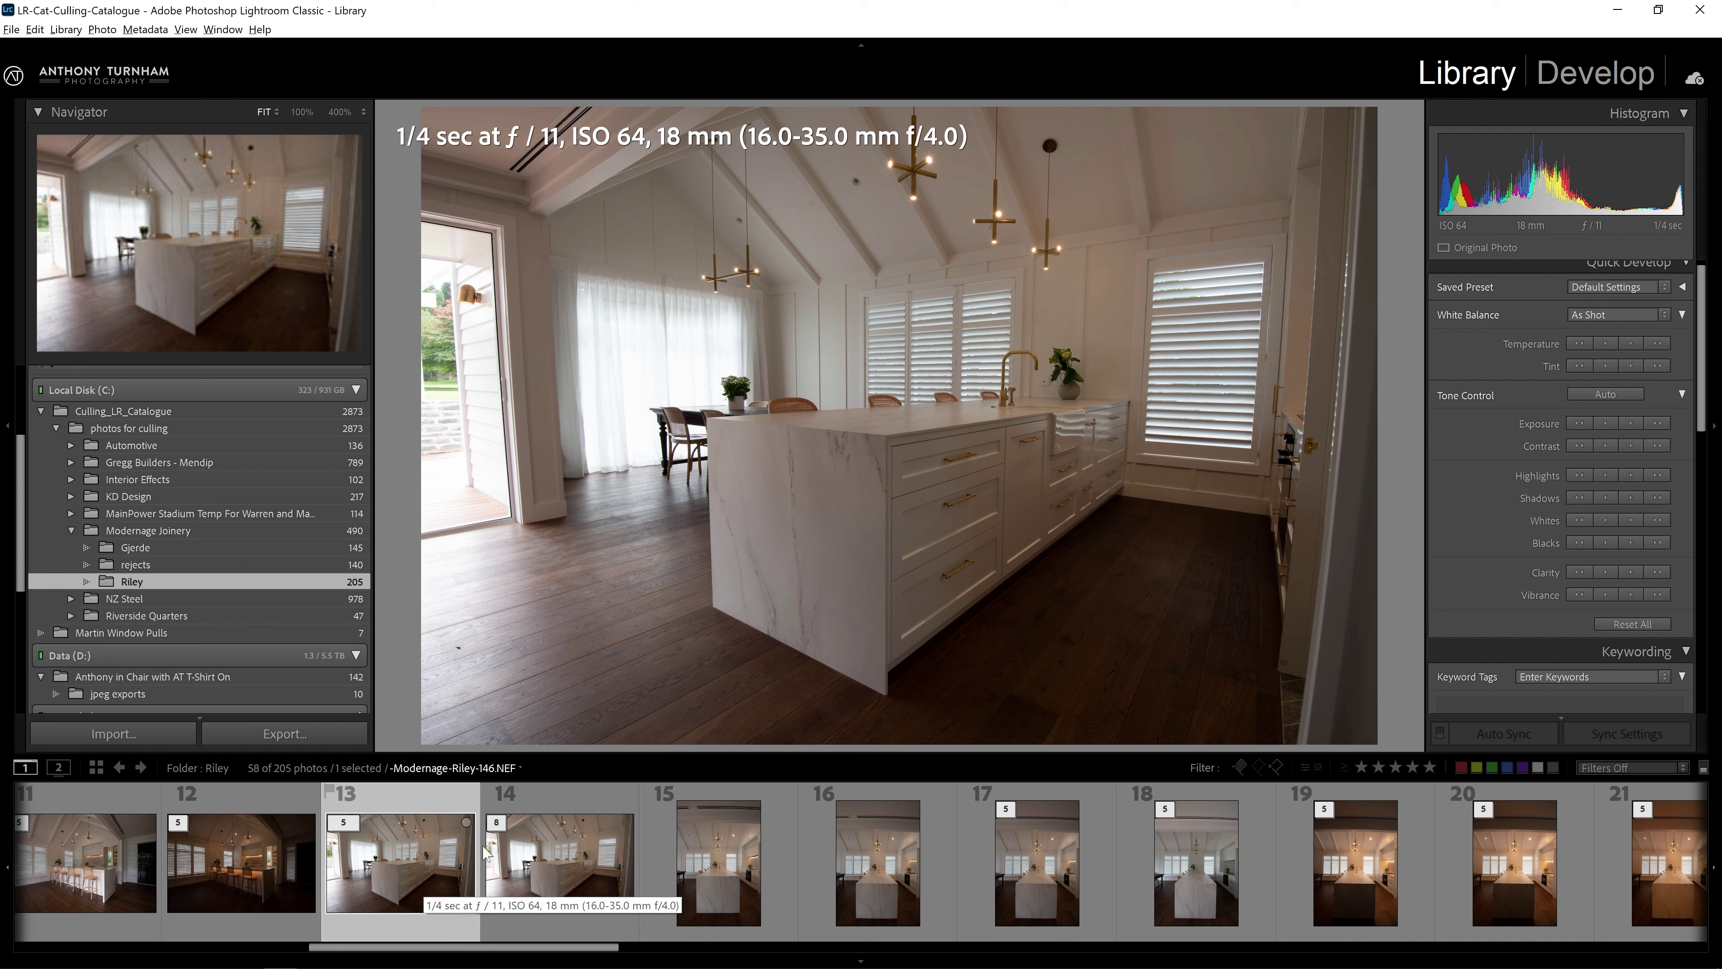
click(498, 847)
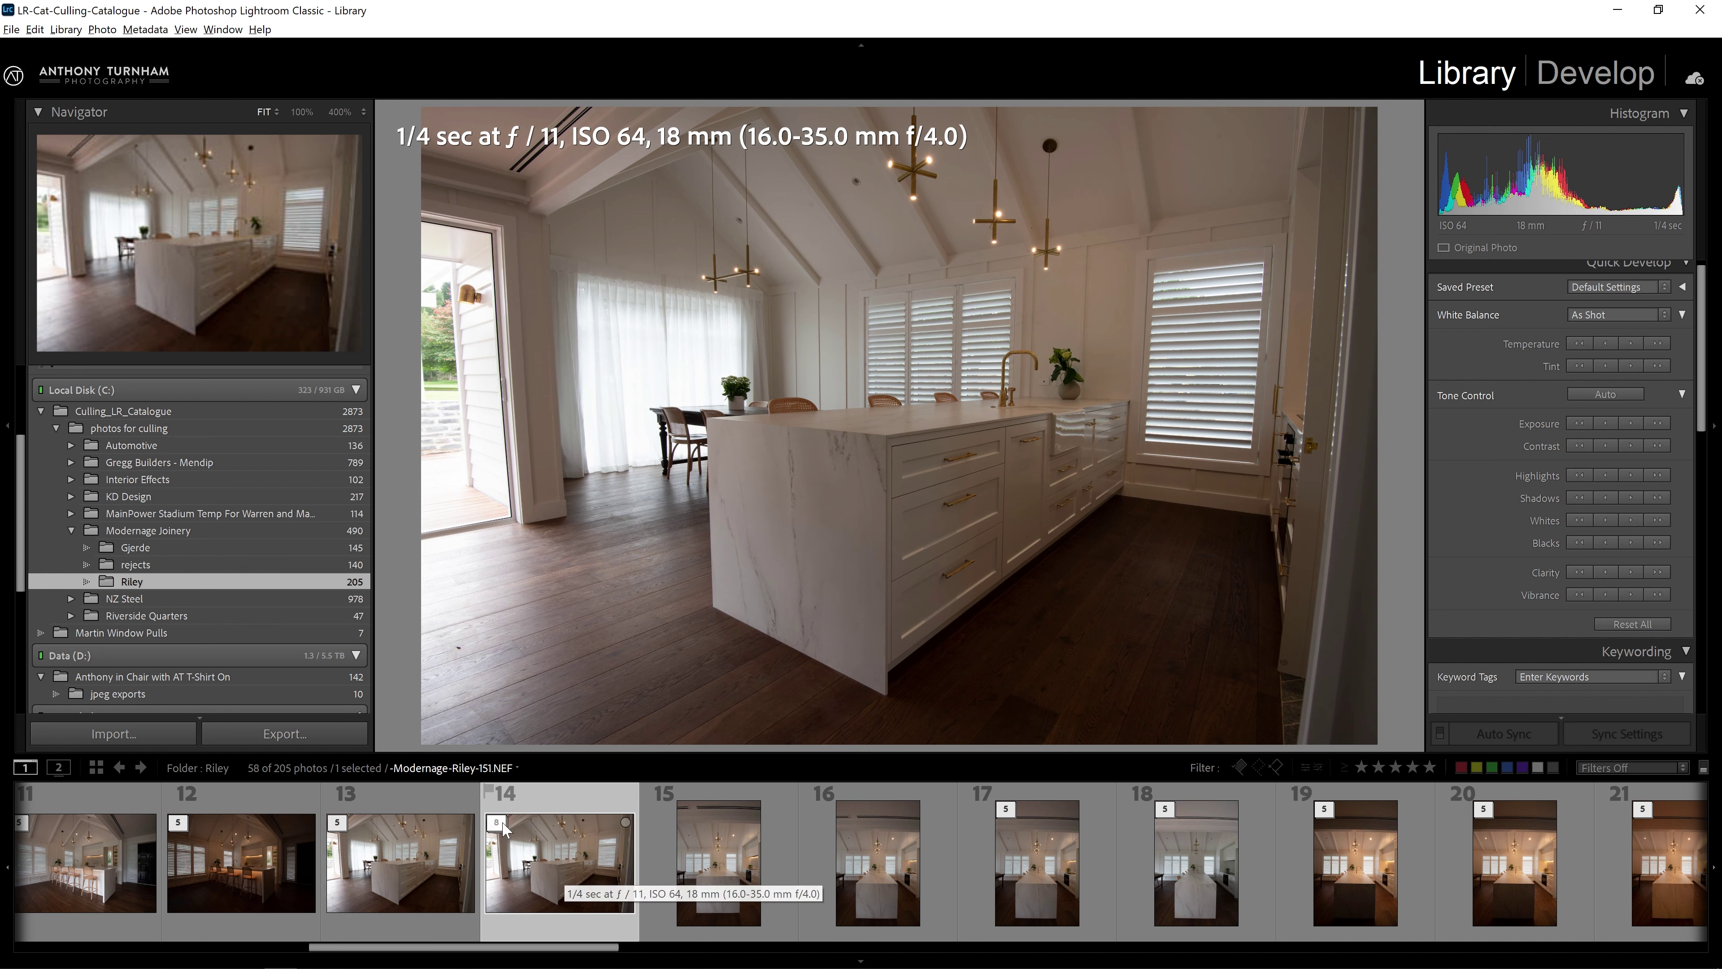
Review the flash and final frames inside the expanded 151 stack, collapse it, and move the 146 stack to rejects.
scroll(739, 851, down, 3)
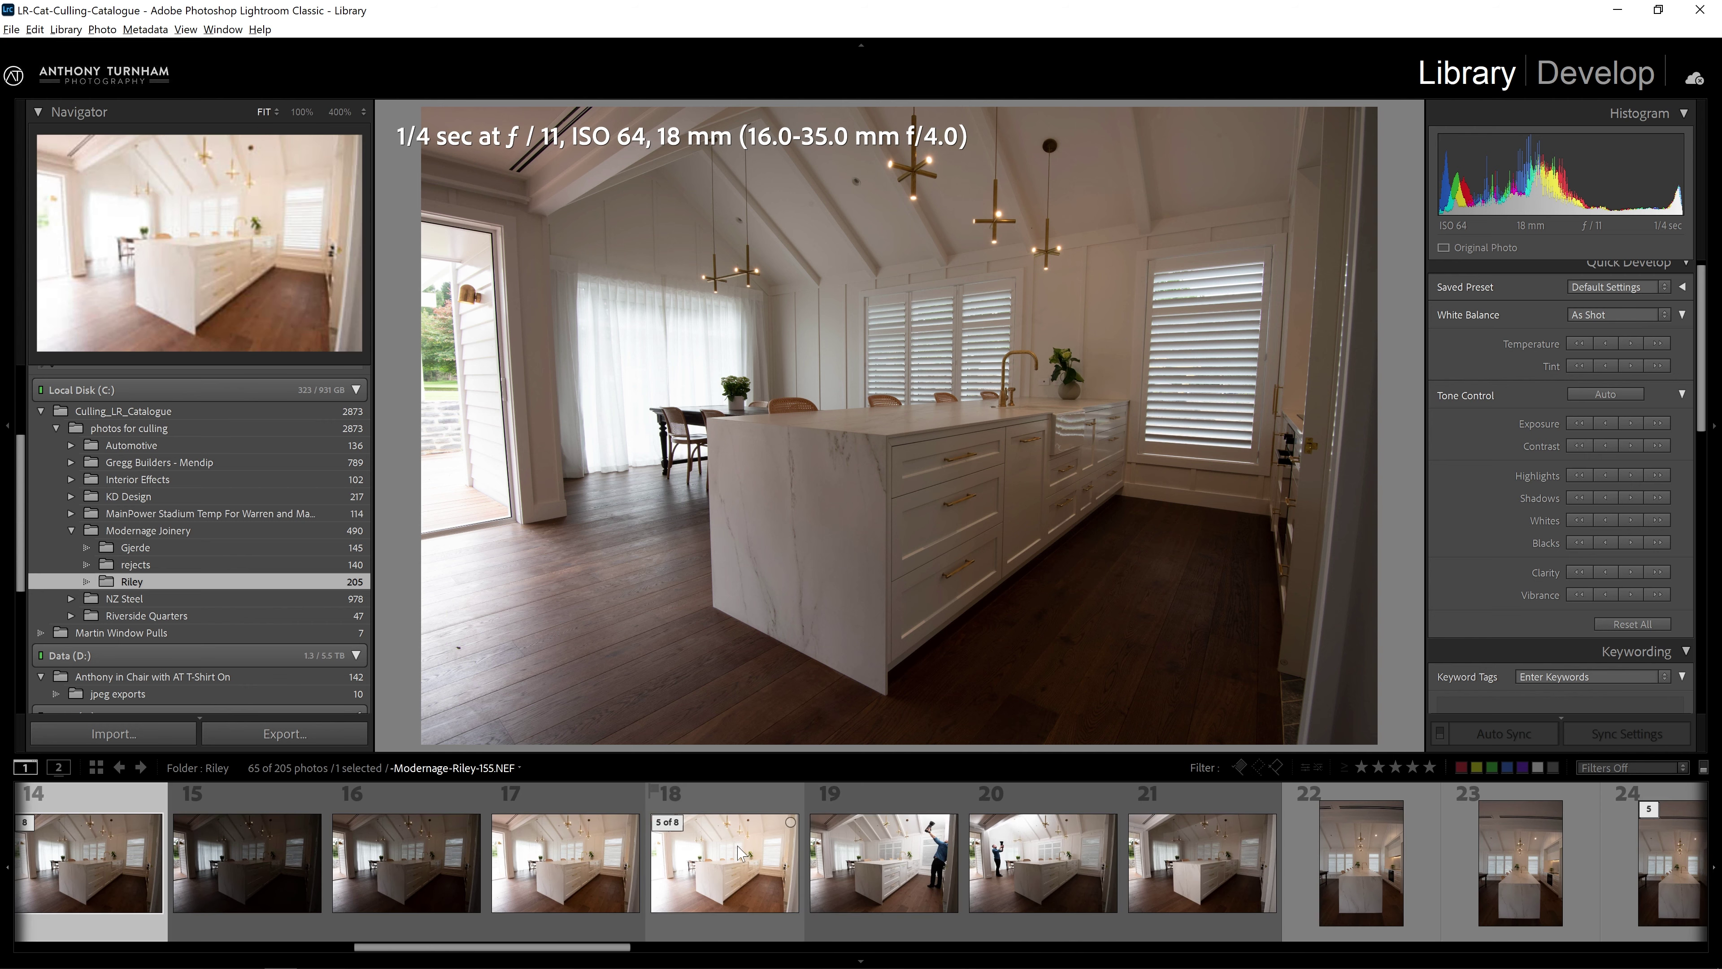
click(881, 857)
click(1041, 862)
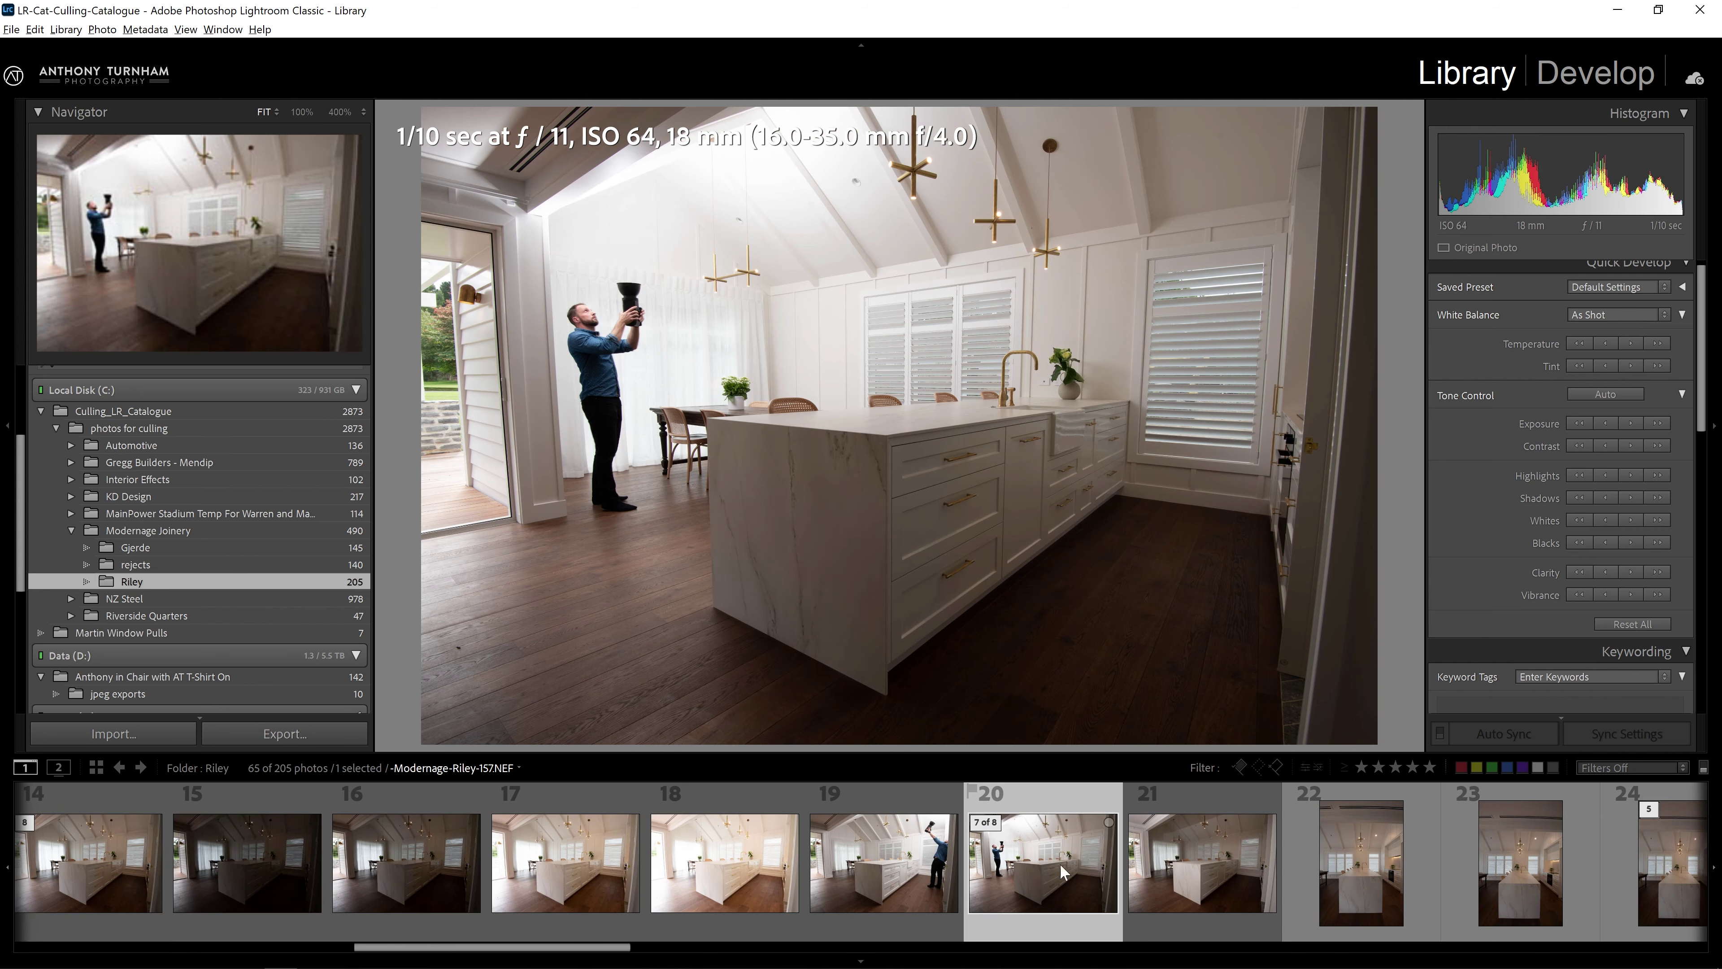
click(1163, 875)
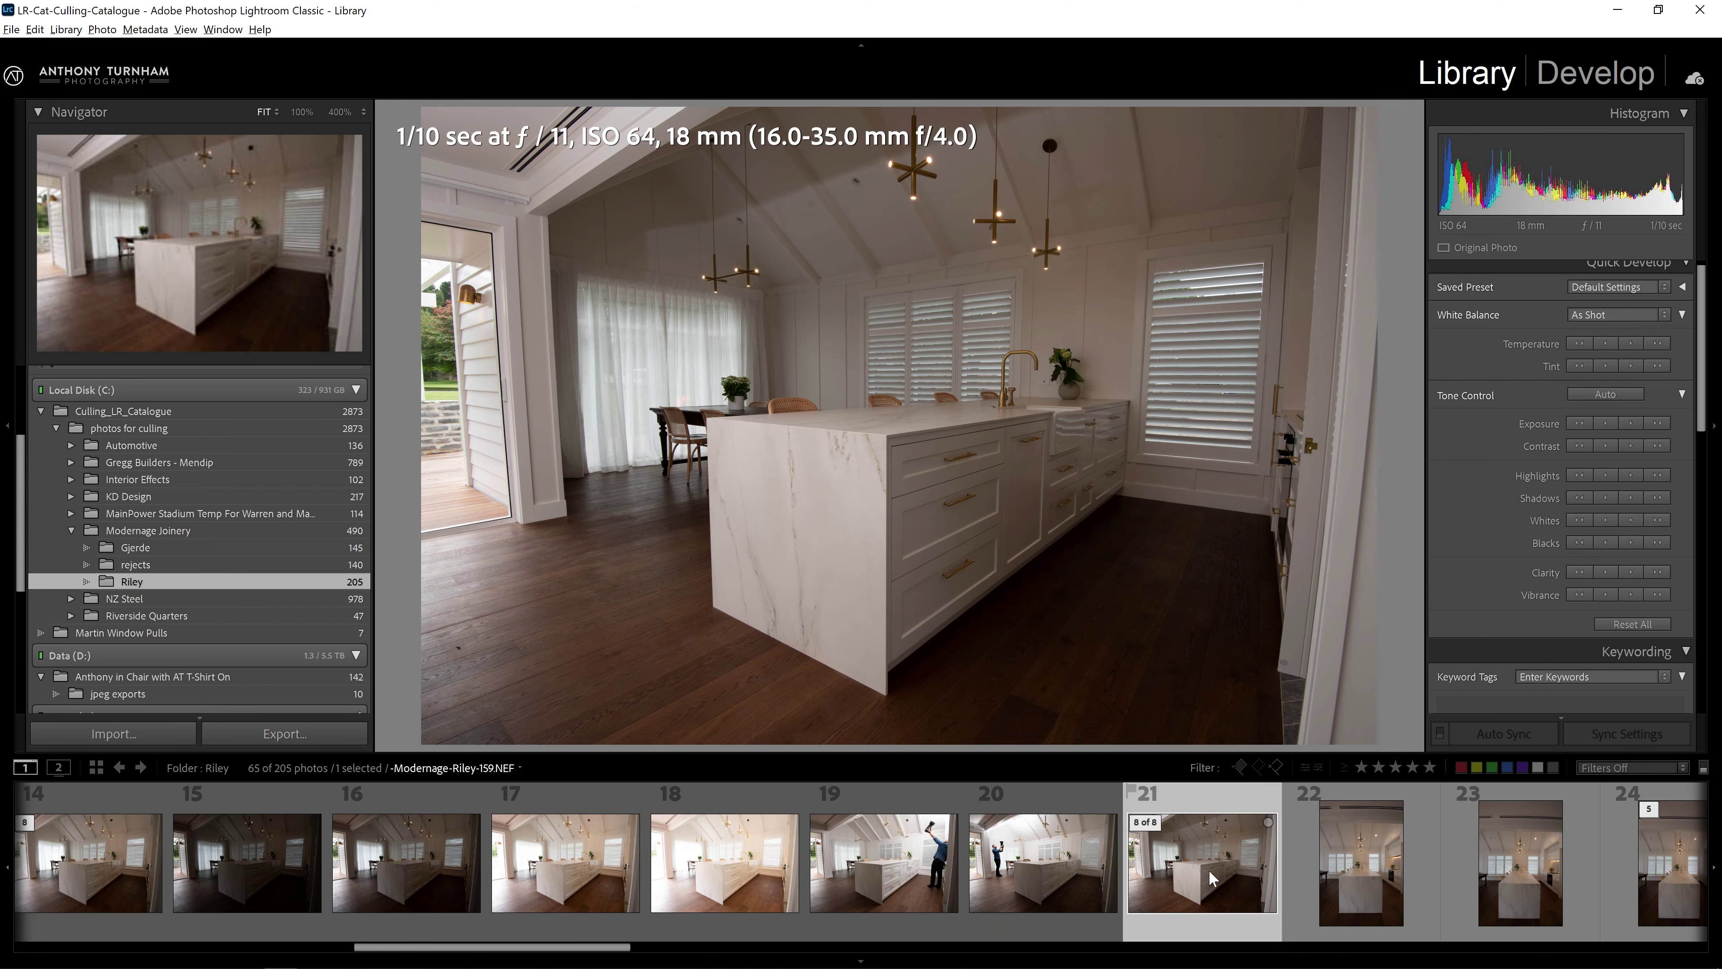
click(630, 876)
click(508, 822)
click(533, 832)
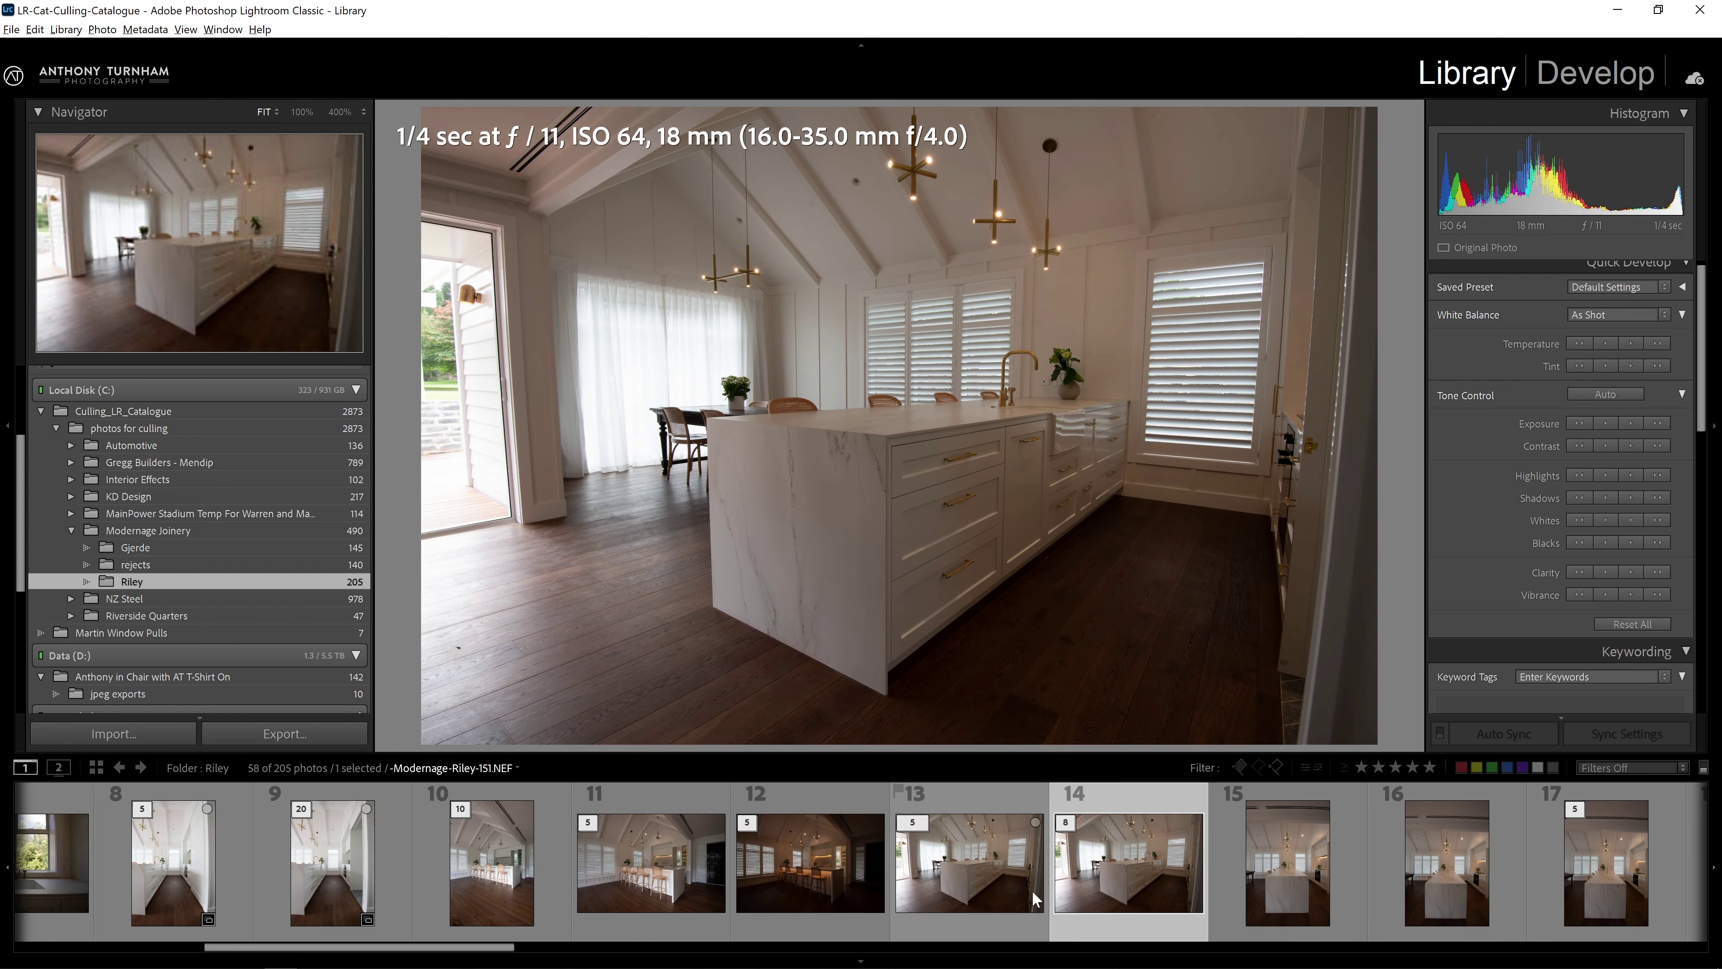
drag(979, 891, 164, 562)
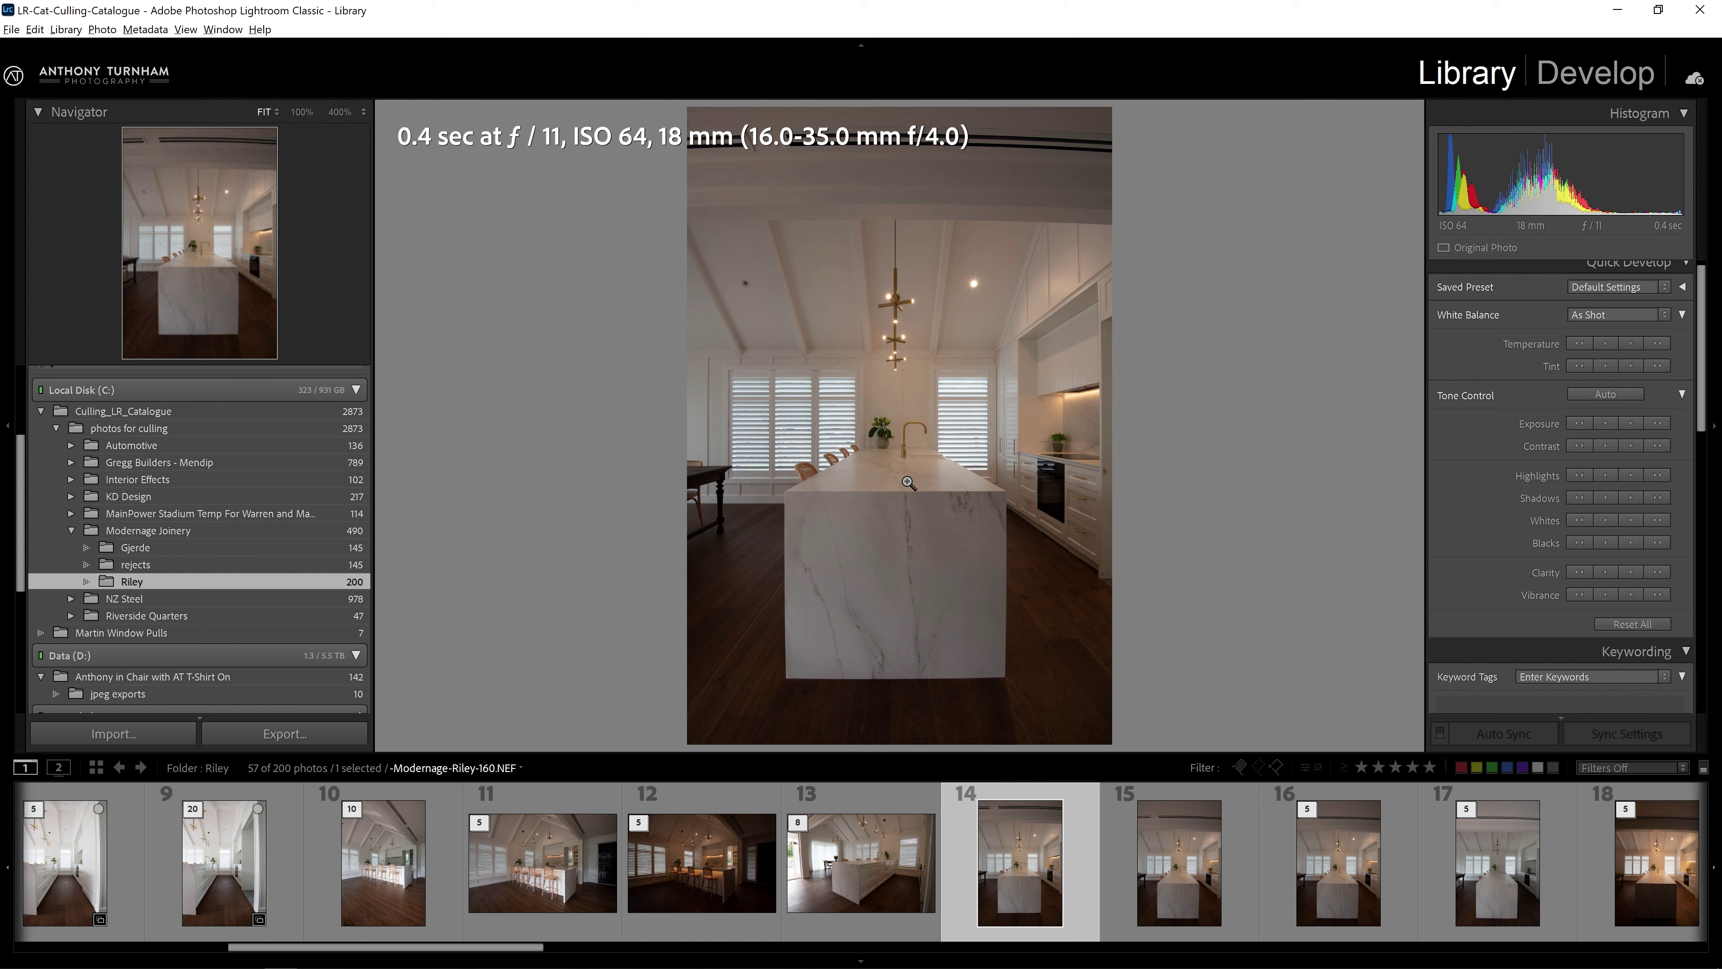
Compare island end-on photos 161 and 162, and move the unstacked frames 160 and 161 to the rejects folder.
click(1219, 917)
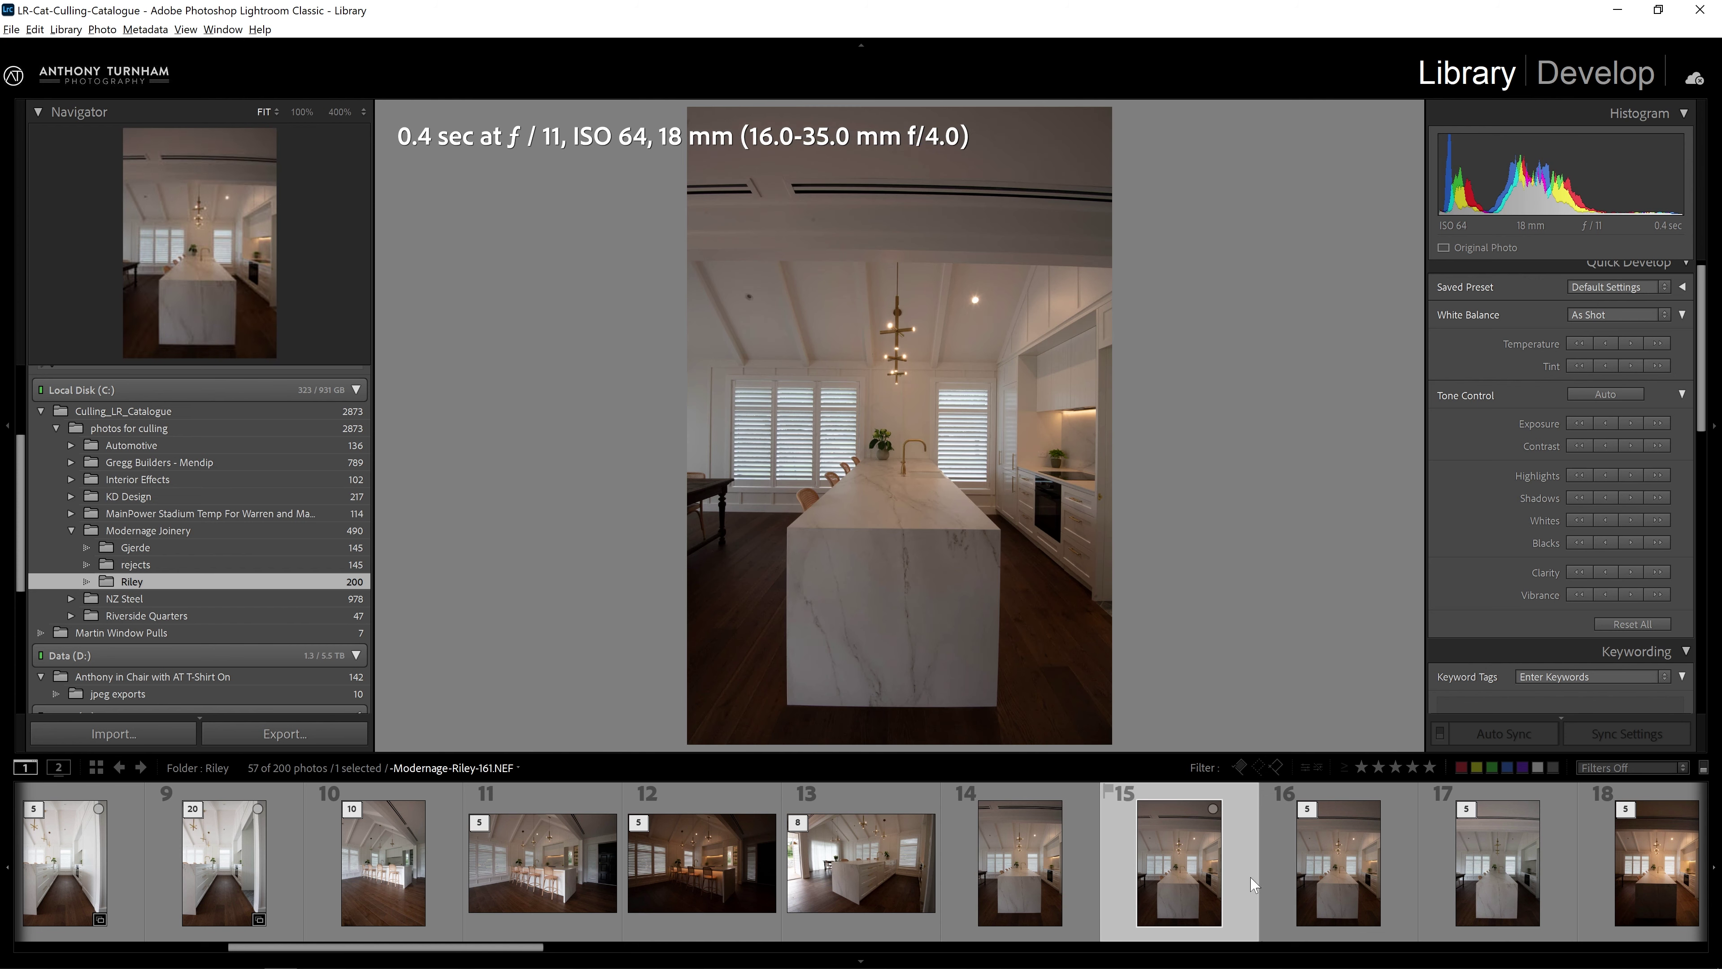
click(1327, 861)
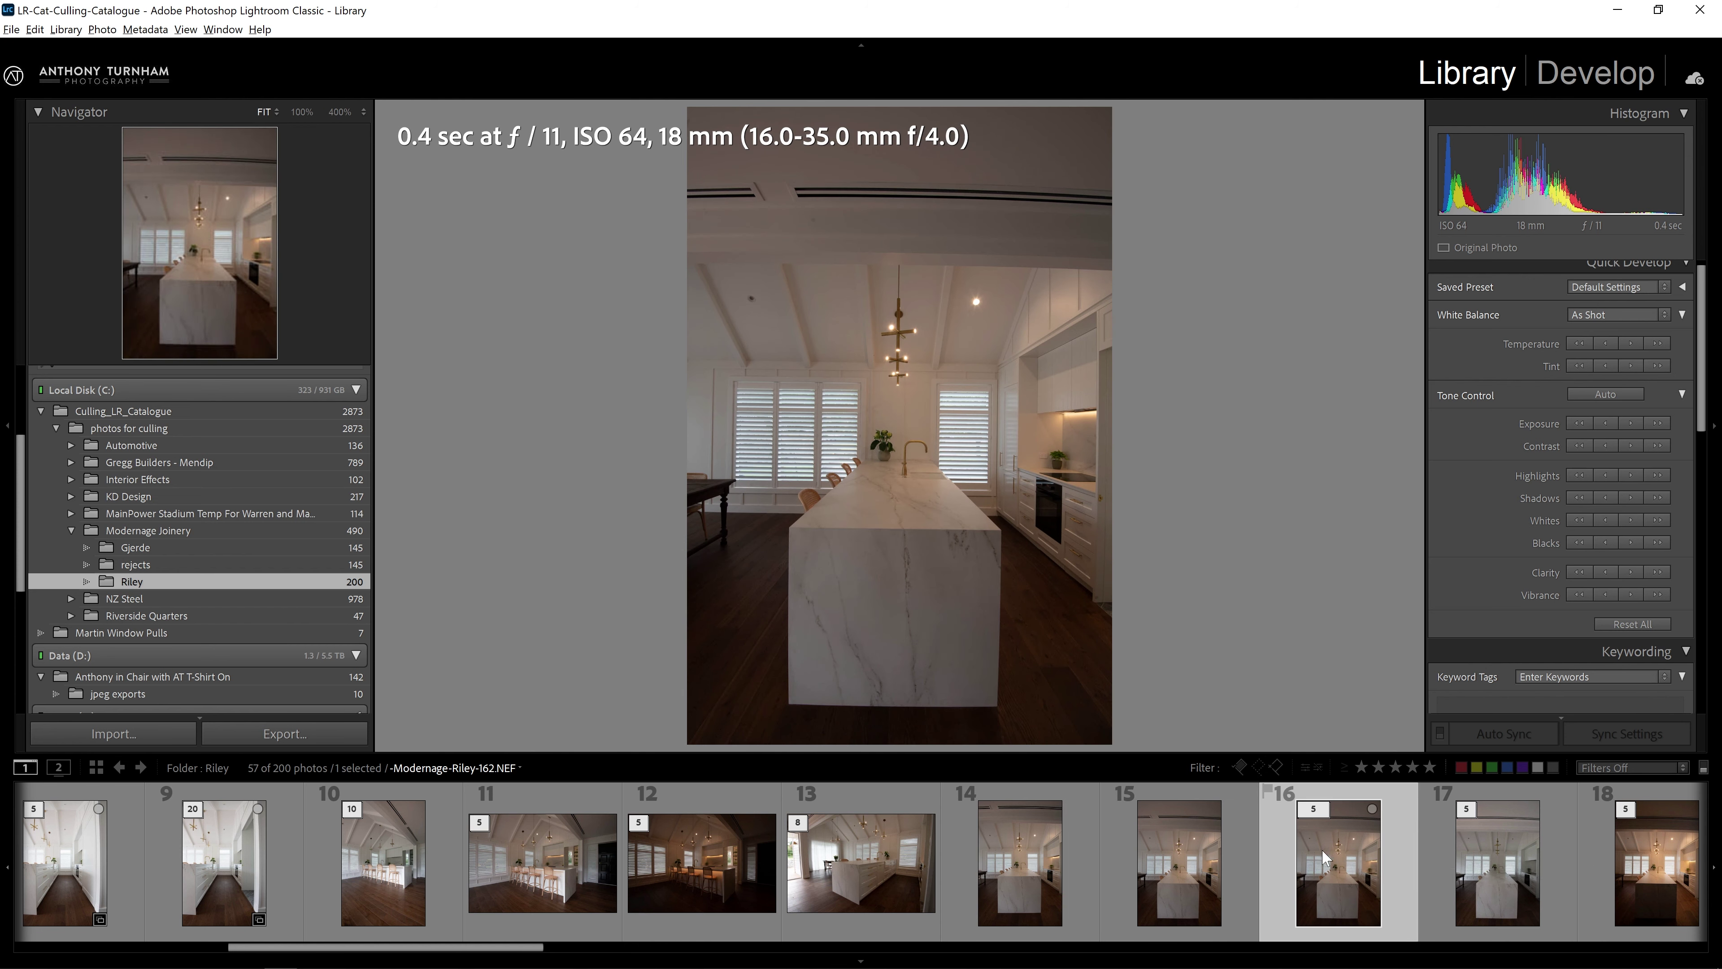
shift+click(1048, 858)
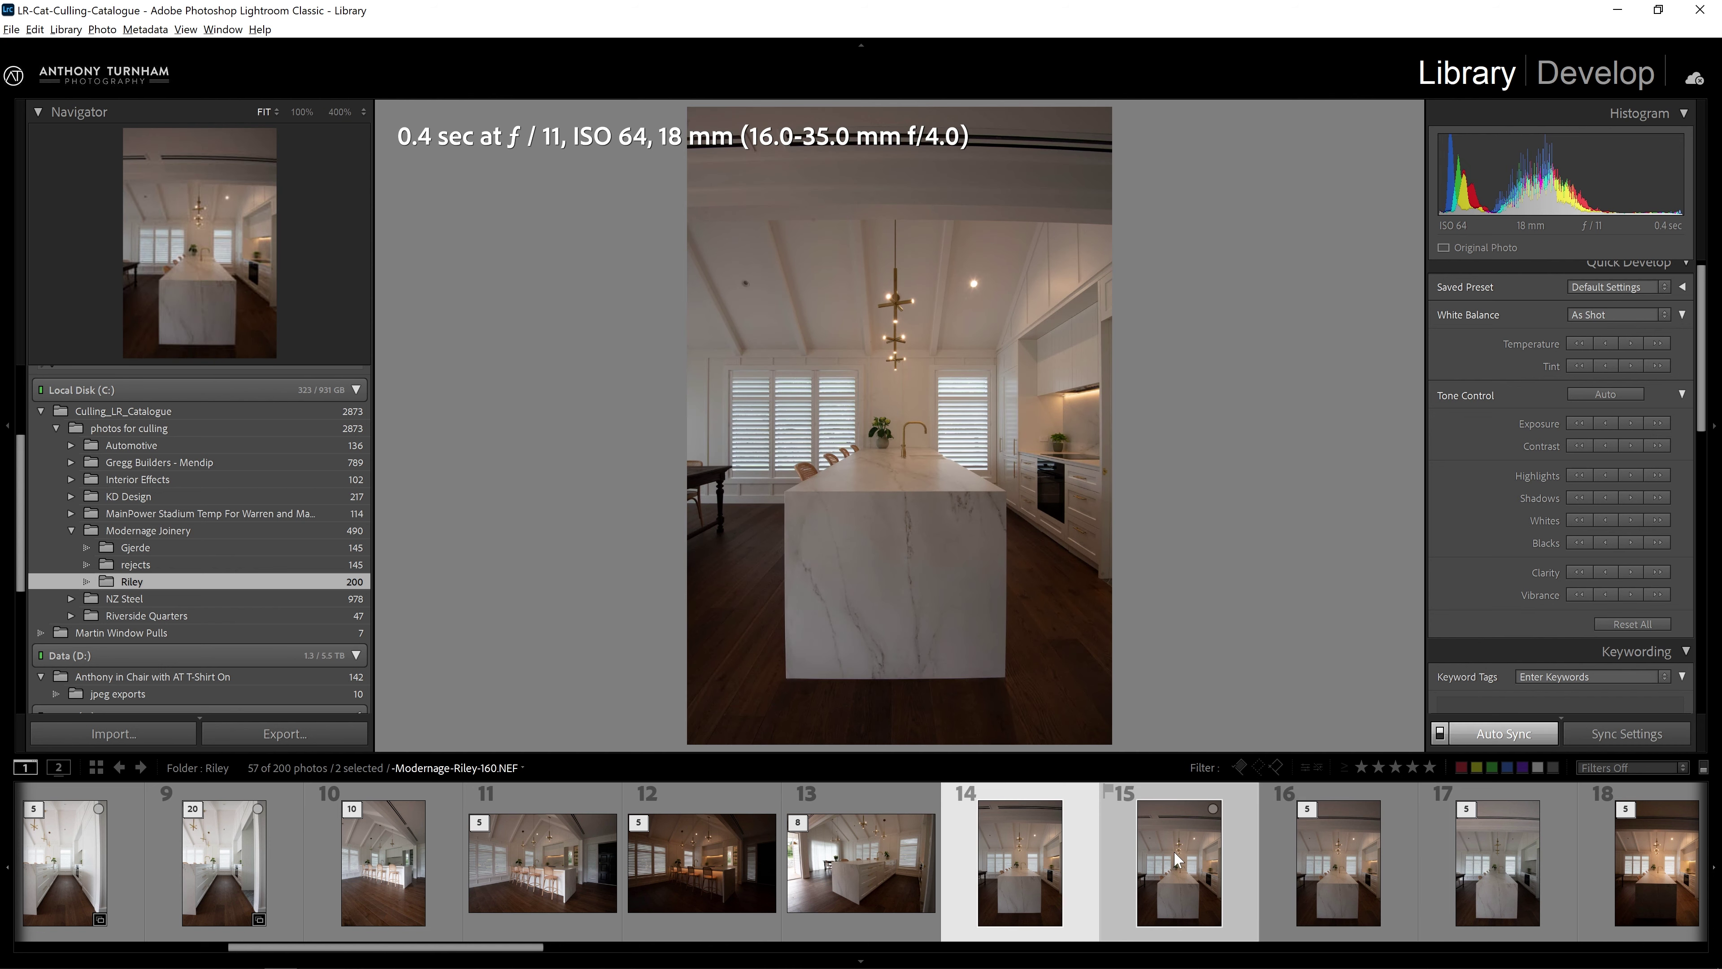
drag(379, 665, 139, 564)
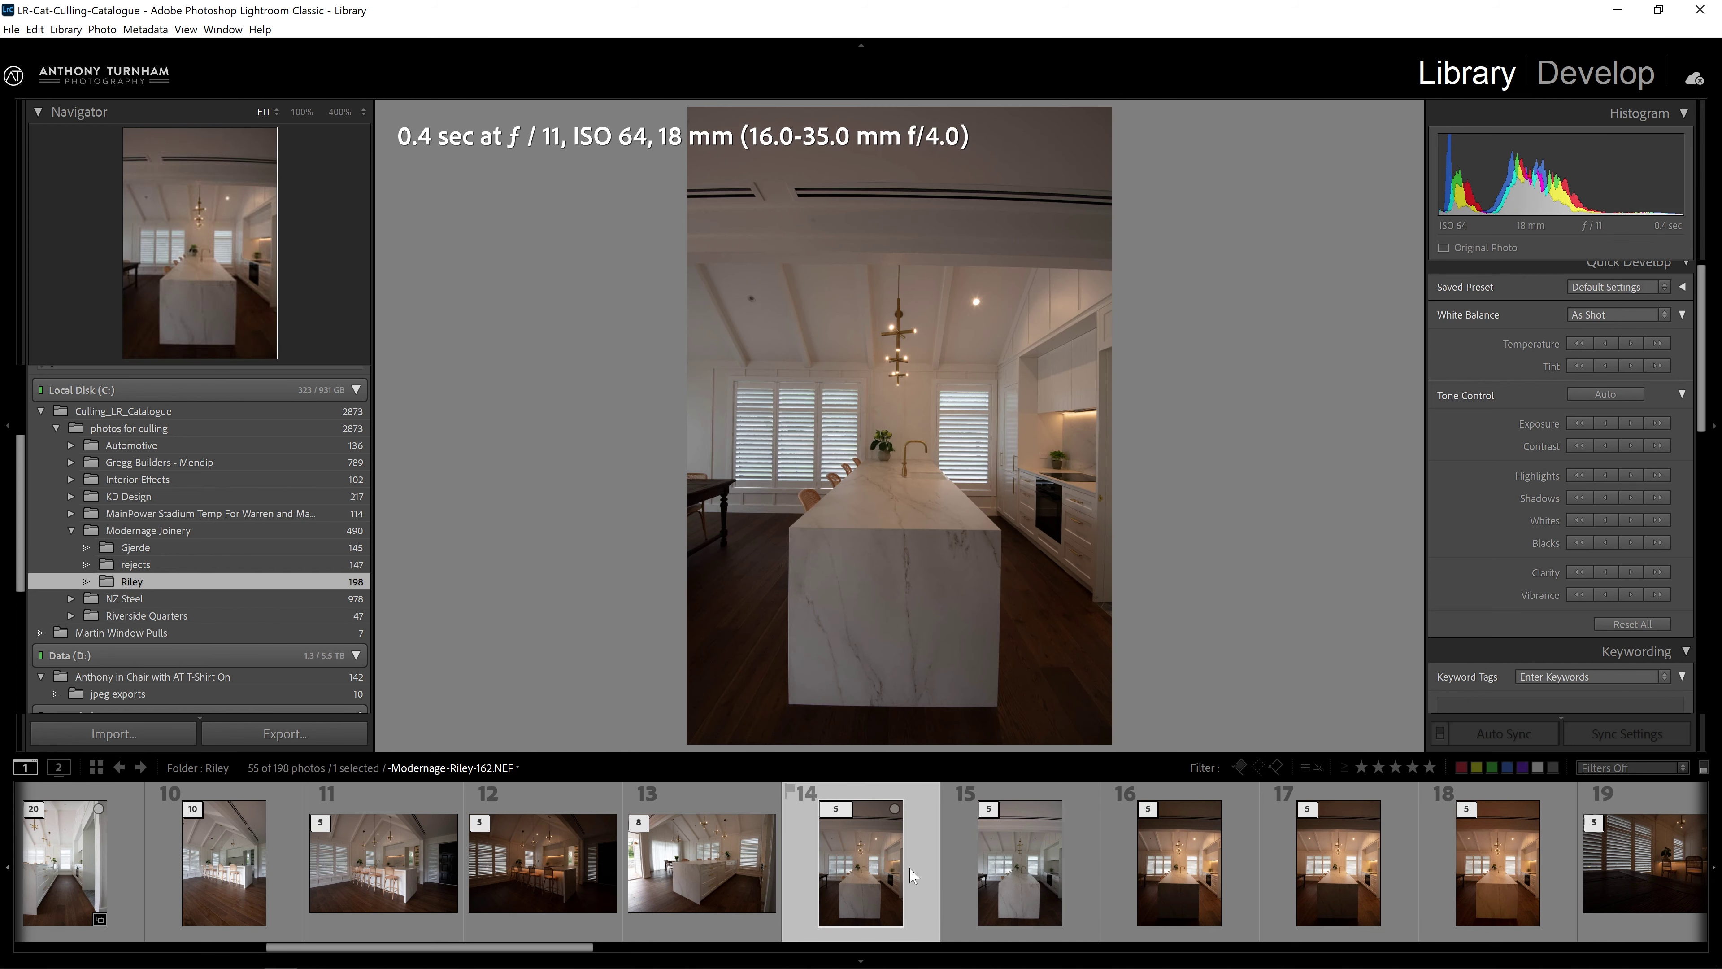
Group the island end-on stack covered by photo 162 with the stack right after it into one stack.
shift+click(979, 885)
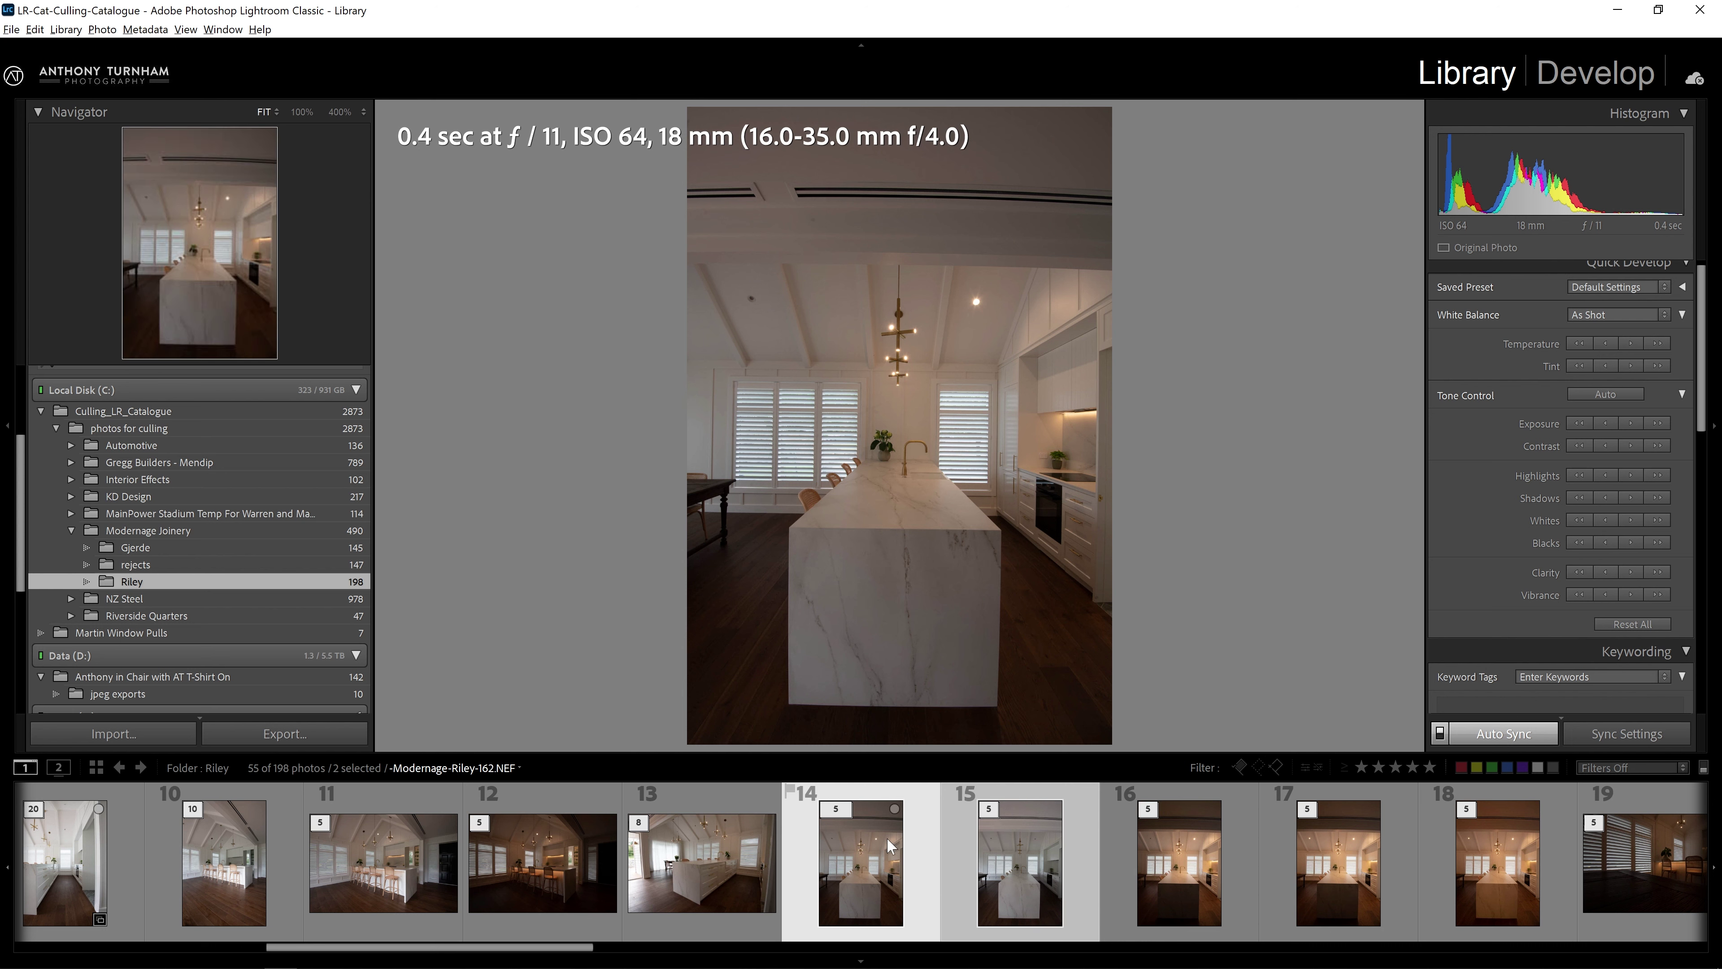
key(ctrl+g)
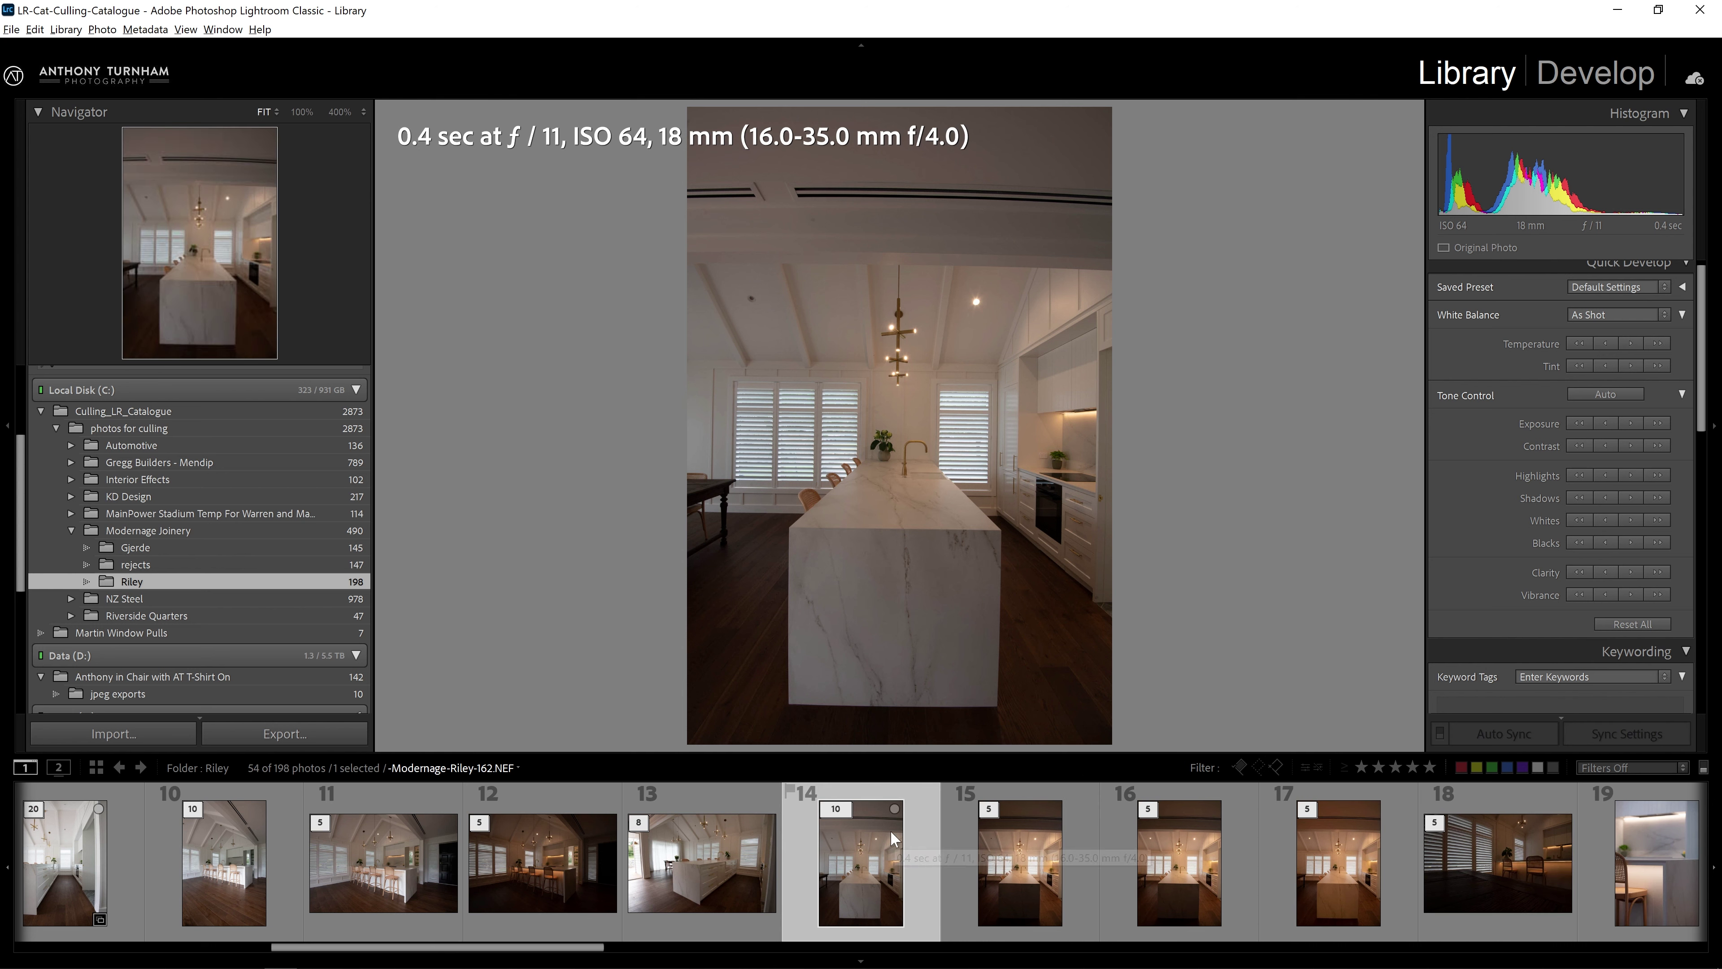
Compare the warm-lit island covers 172, 177 and 182, and move the 172 and 177 stacks to the rejects folder.
click(1047, 879)
click(1160, 869)
key(Right)
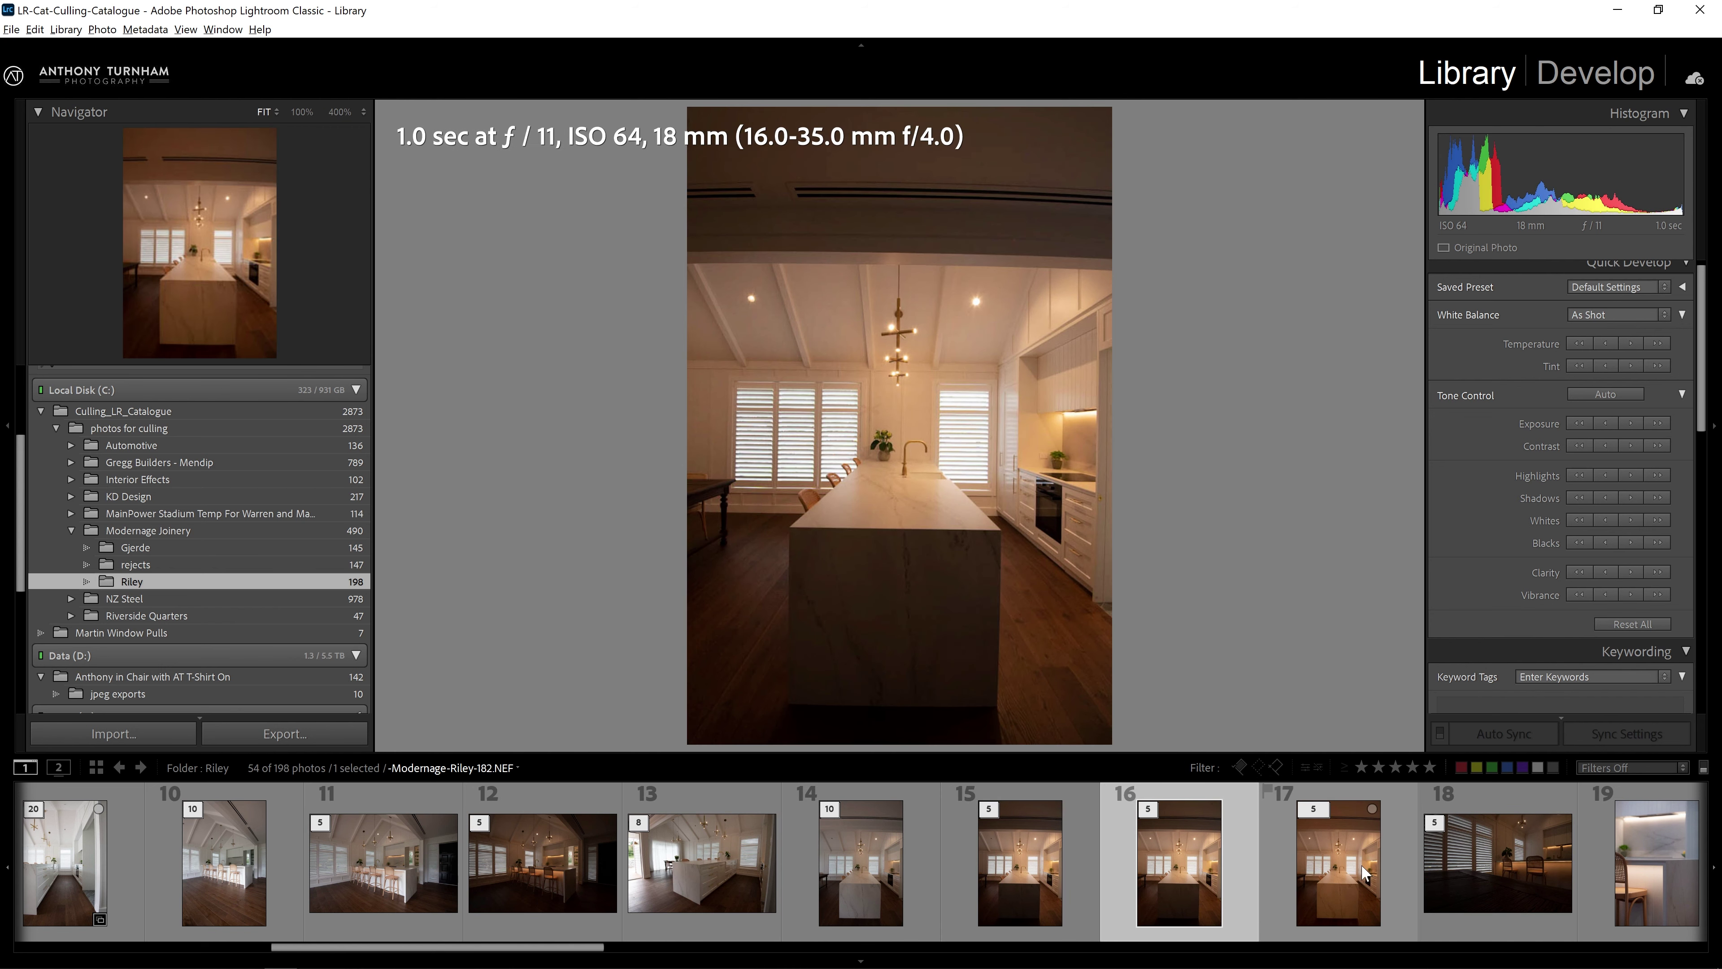
click(1097, 867)
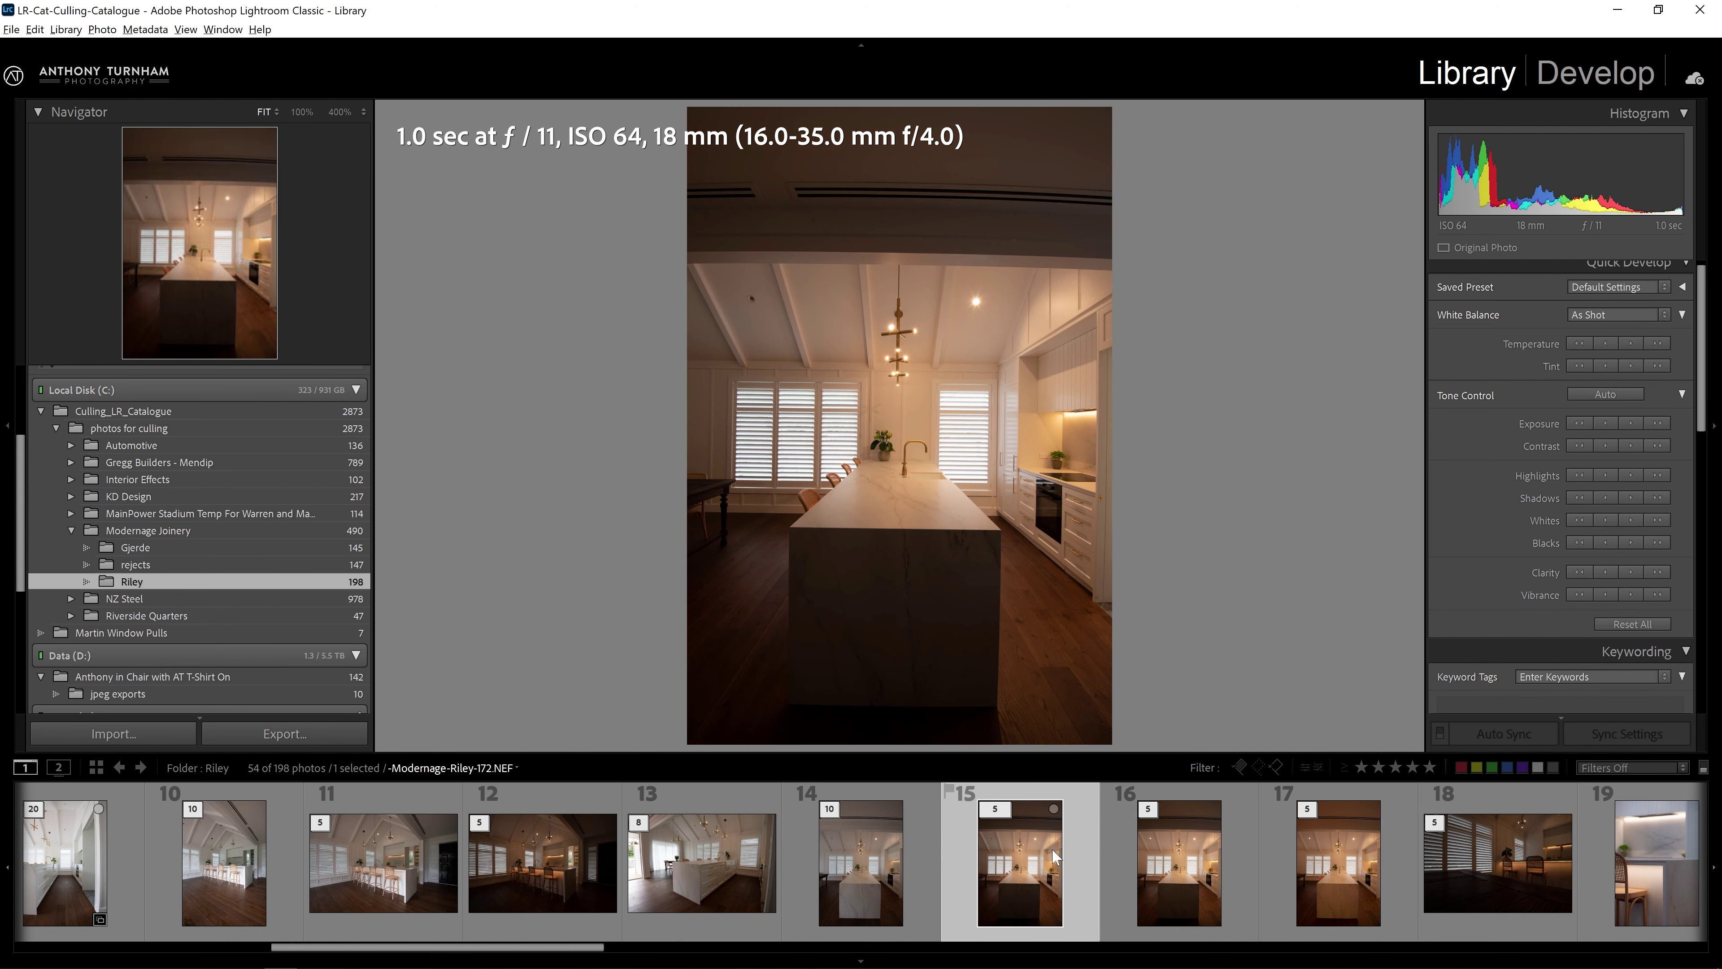
click(1338, 865)
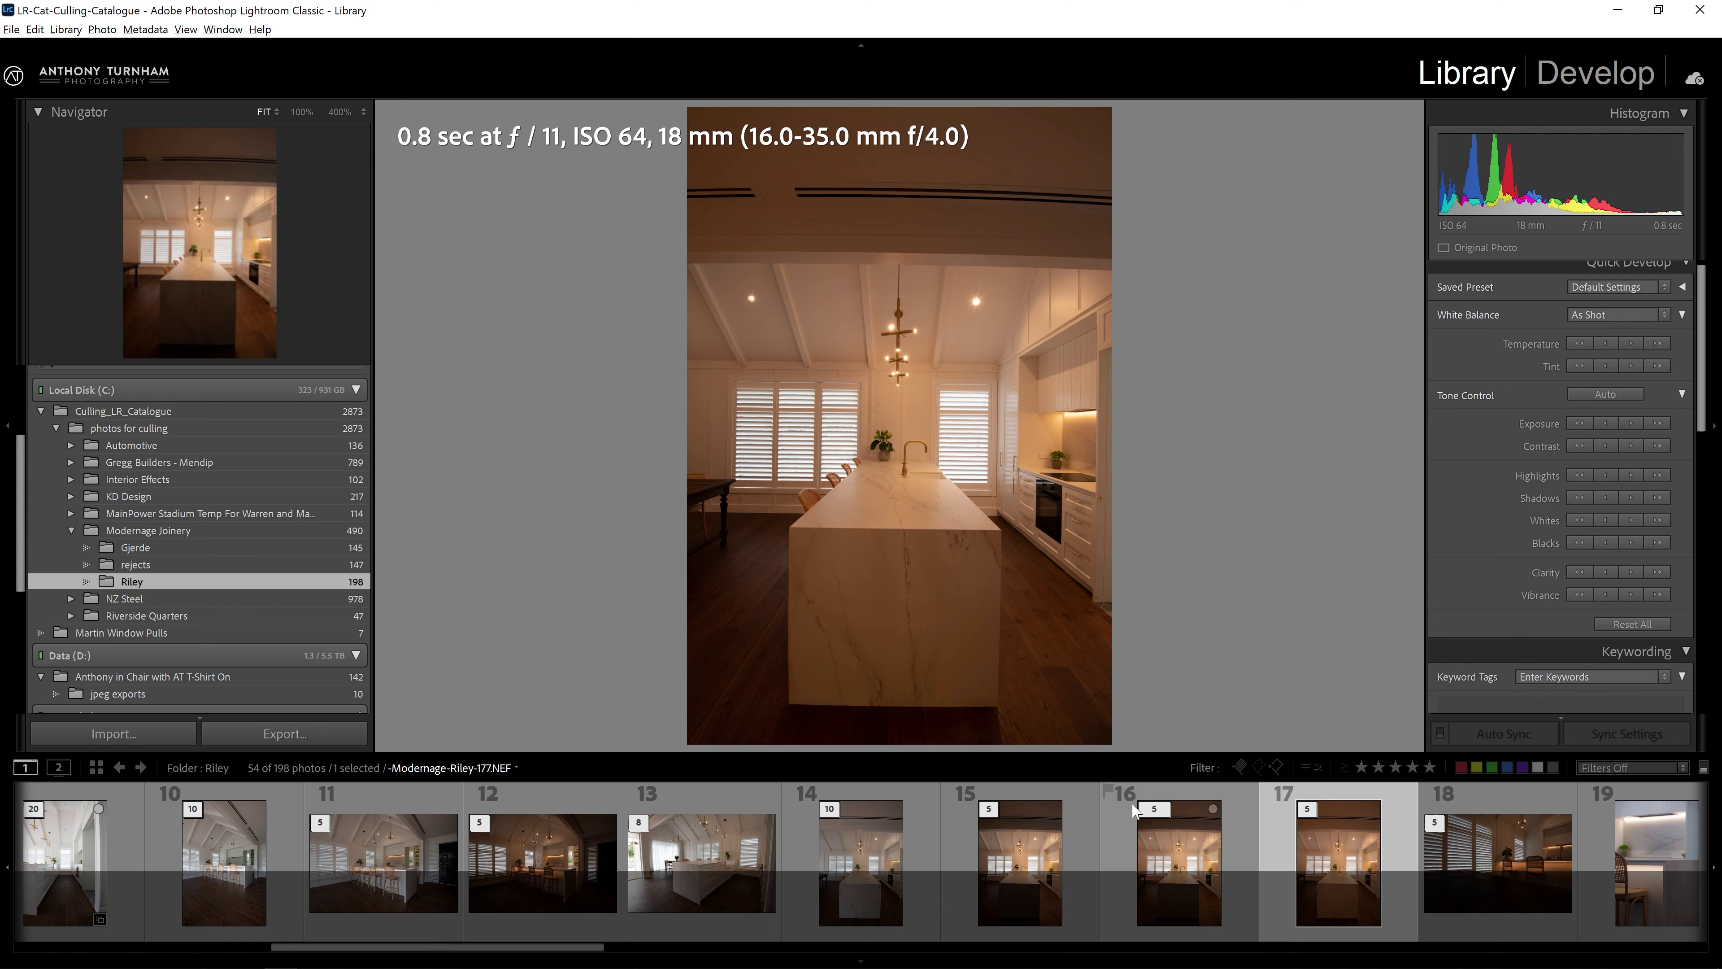
key(Left)
key(Left)
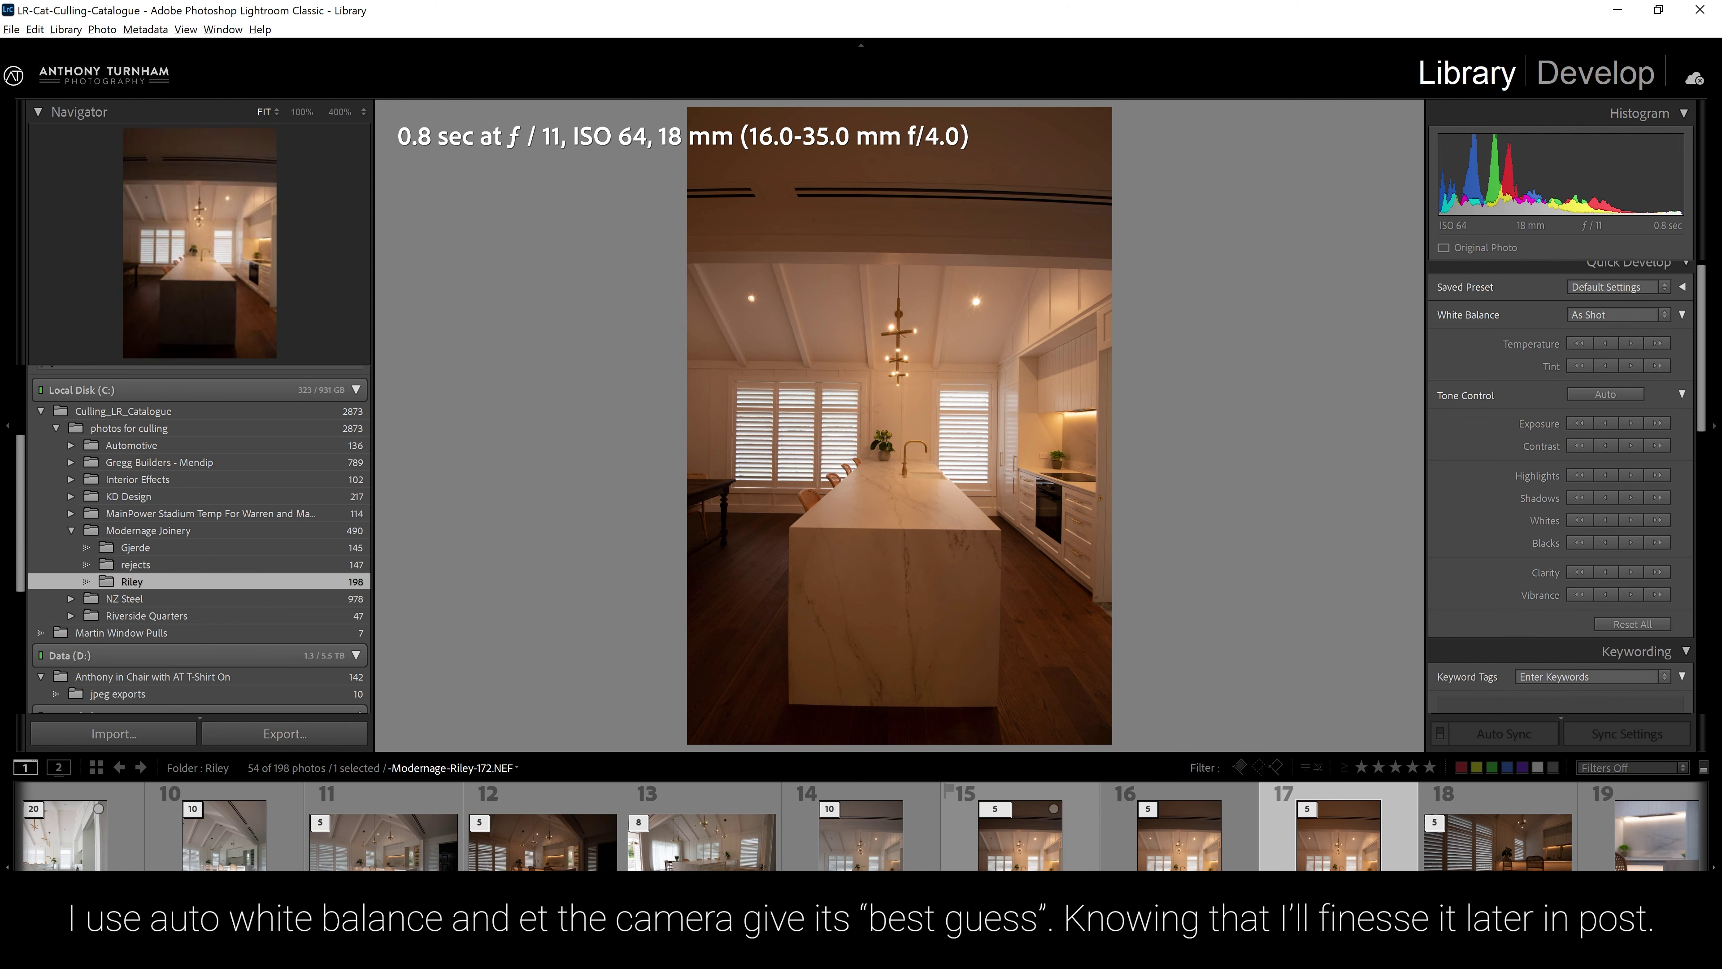
ctrl+click(1180, 838)
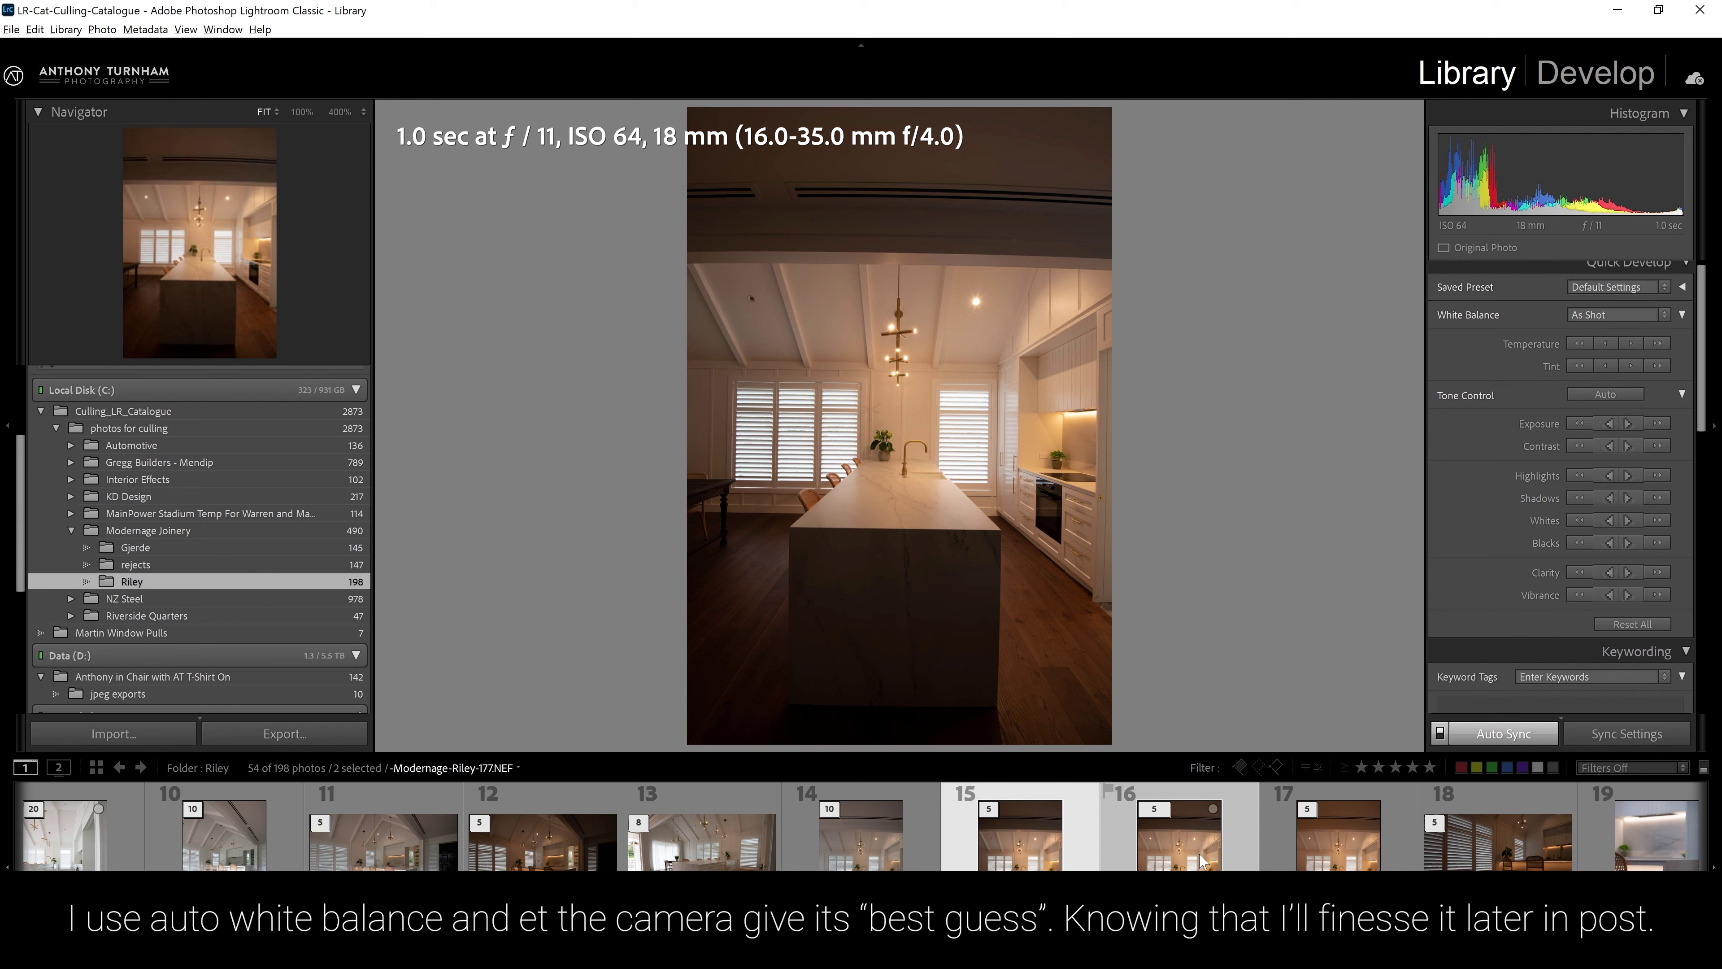
drag(1180, 838, 210, 563)
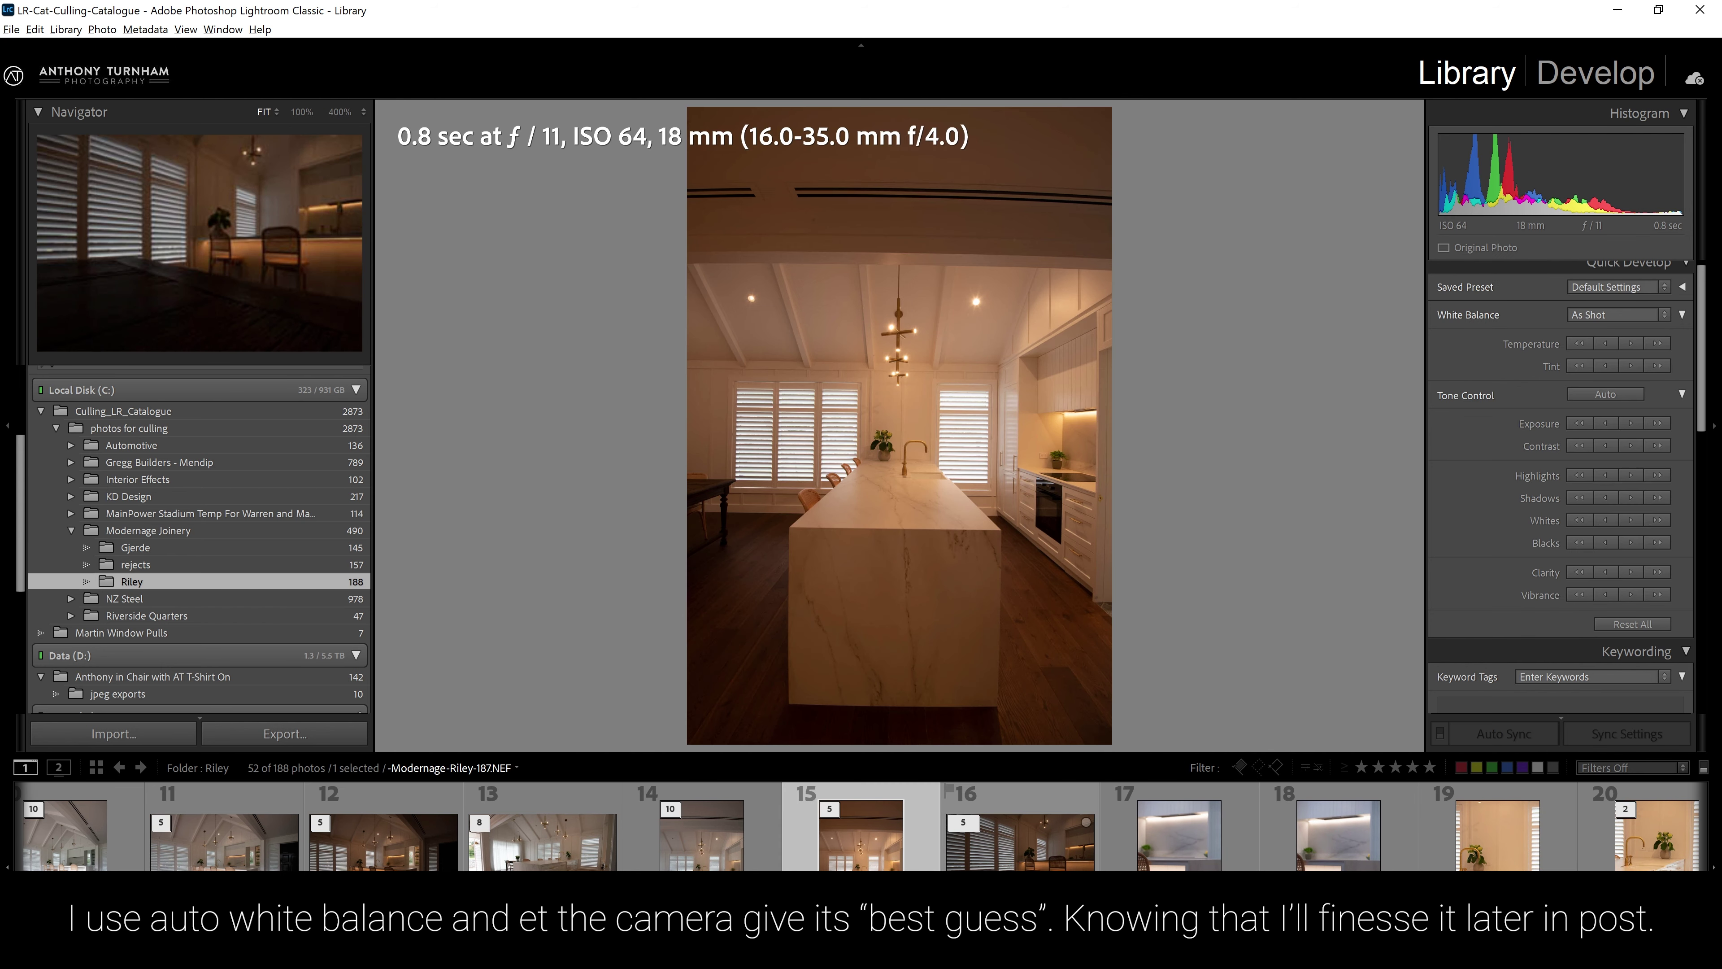
Check the dark dining-table cover 187 against photo 192, and move the 187 stack to the rejects folder.
click(1001, 867)
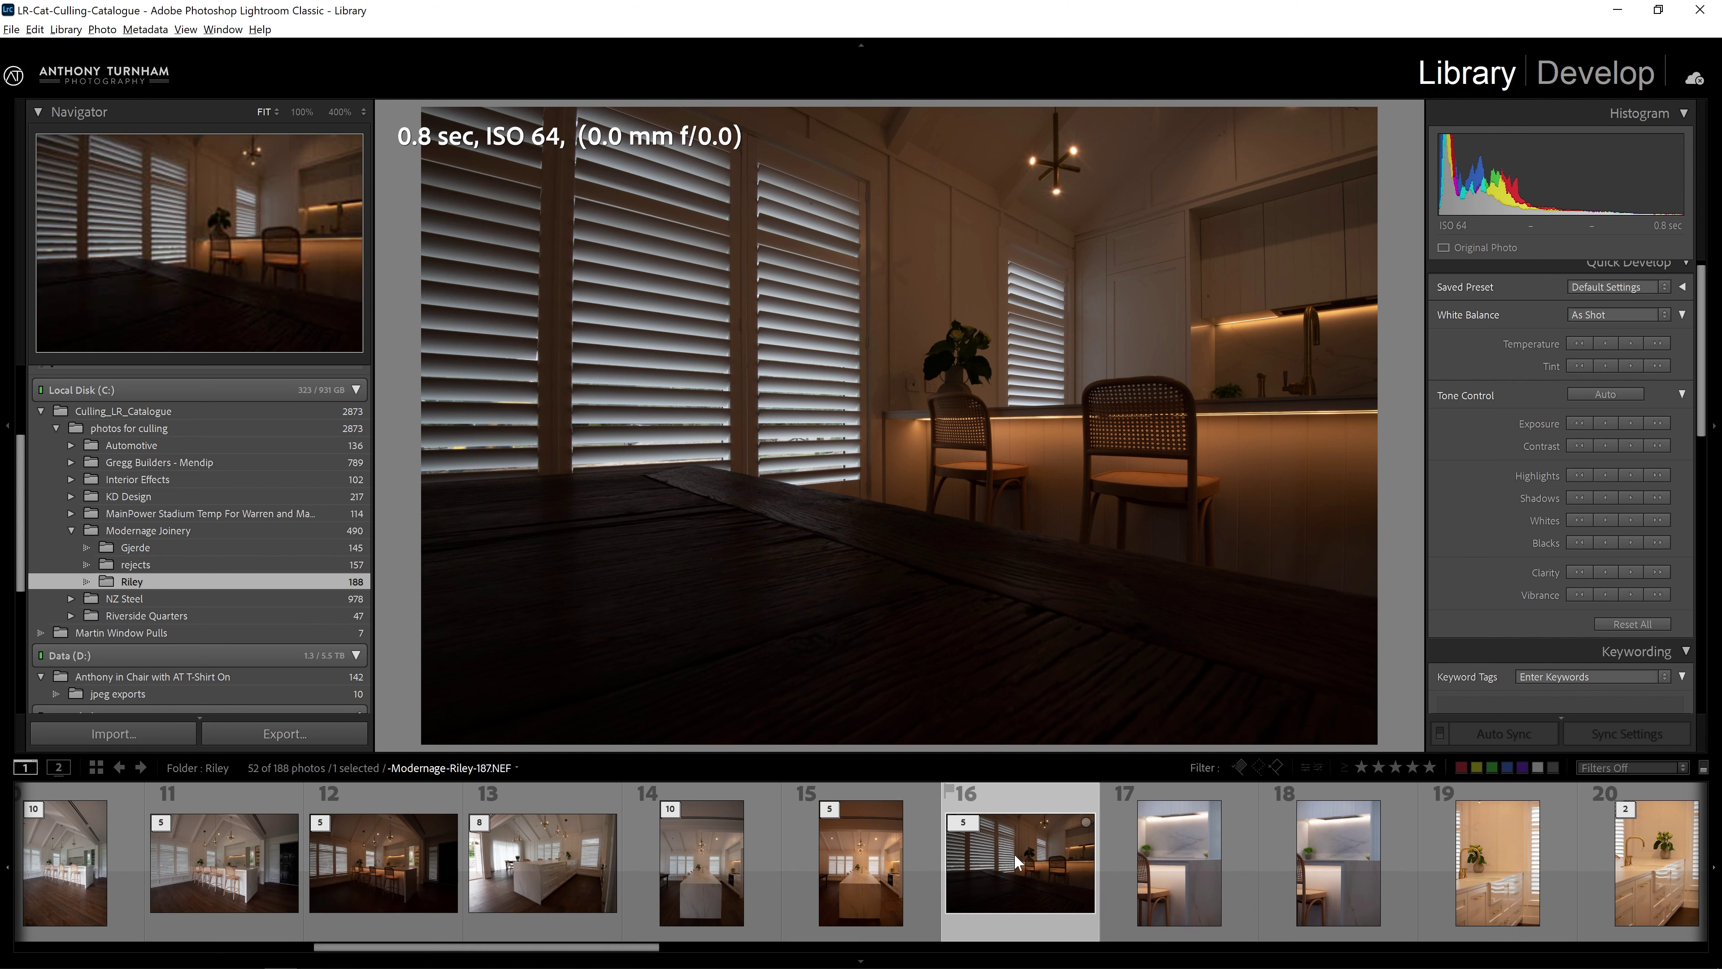
click(1195, 878)
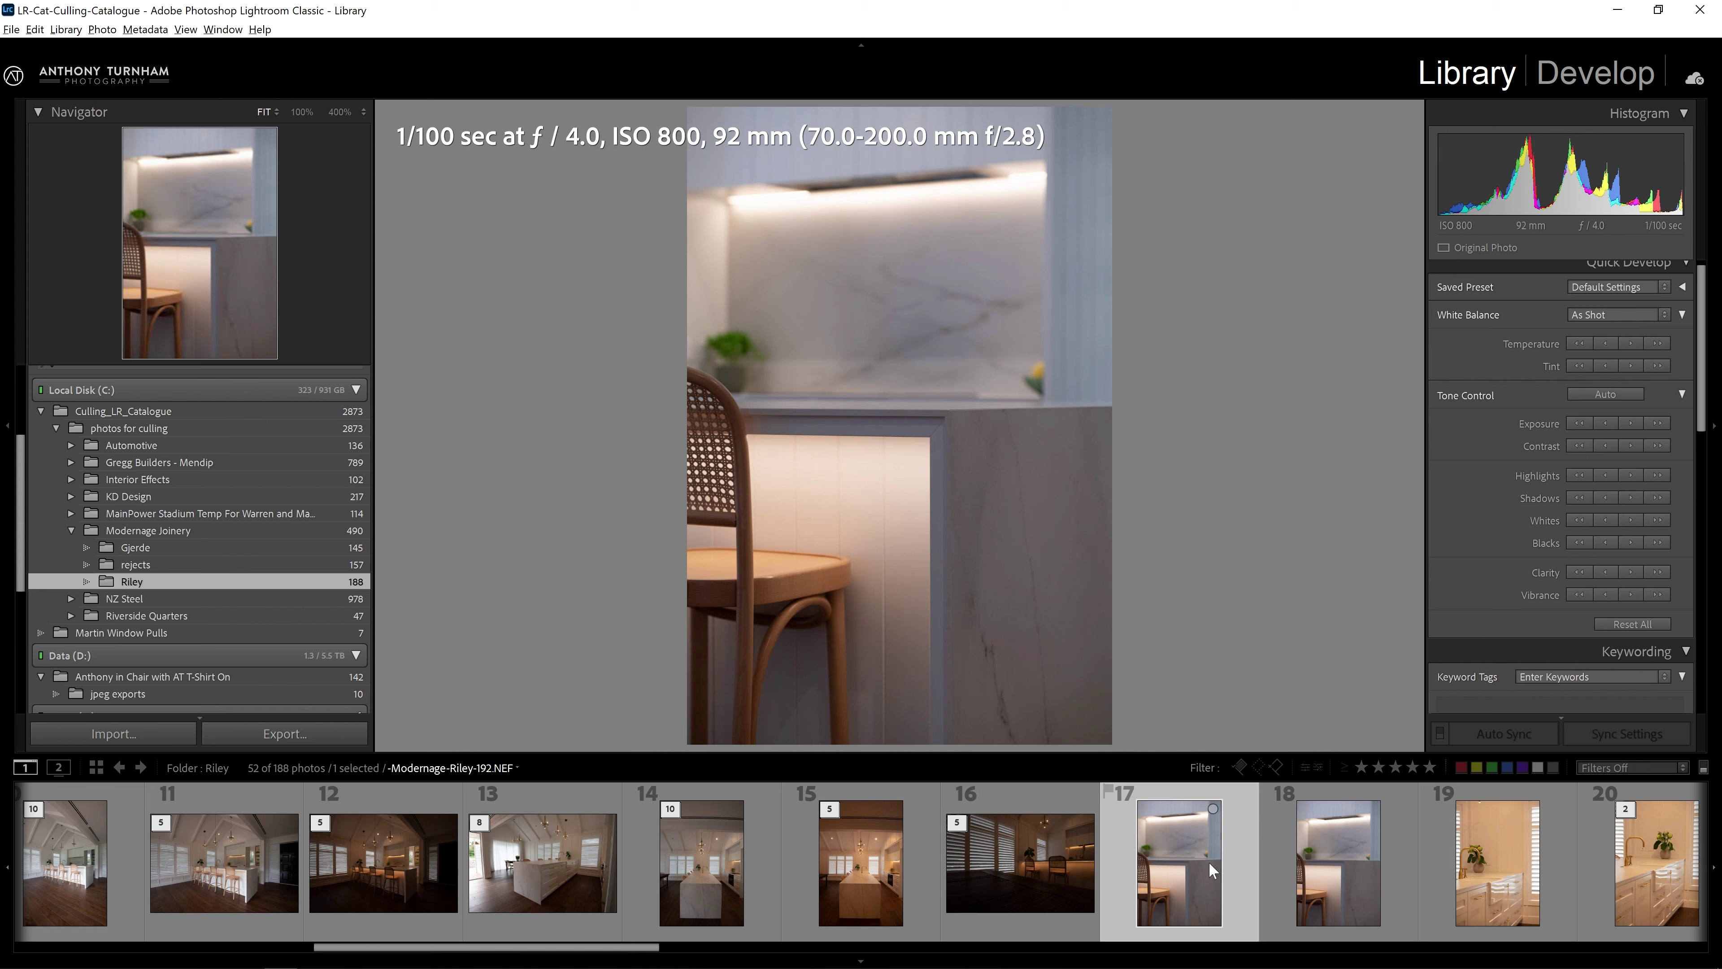
click(1056, 858)
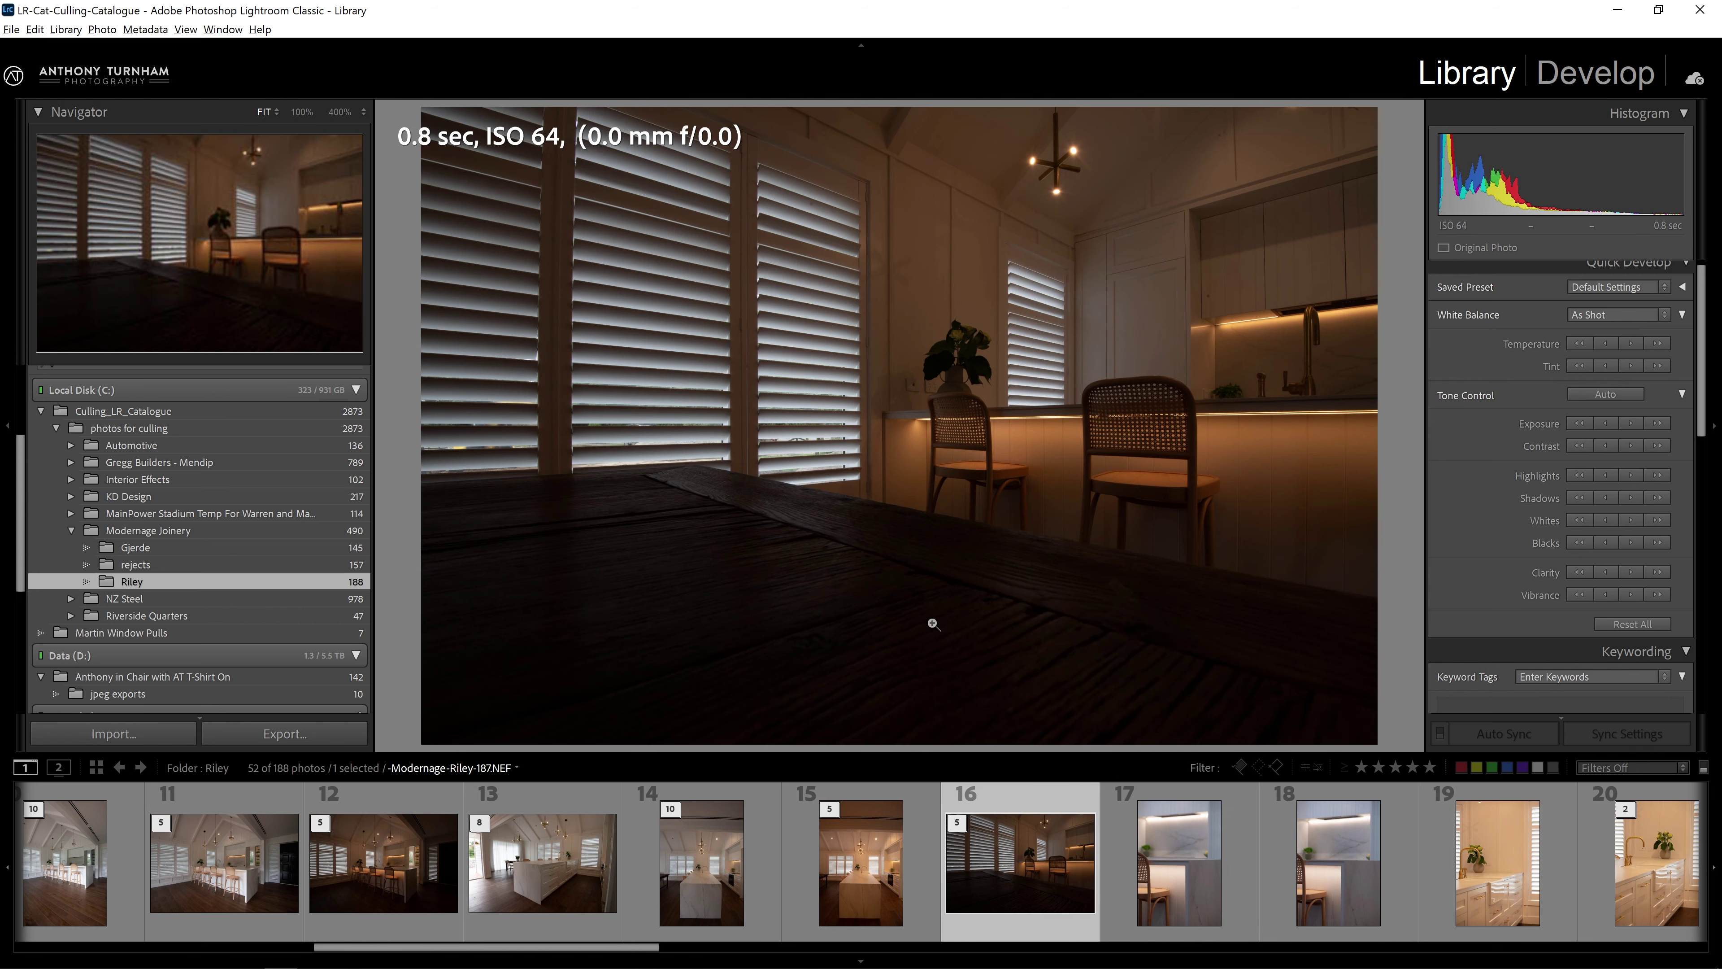
drag(1042, 860, 181, 567)
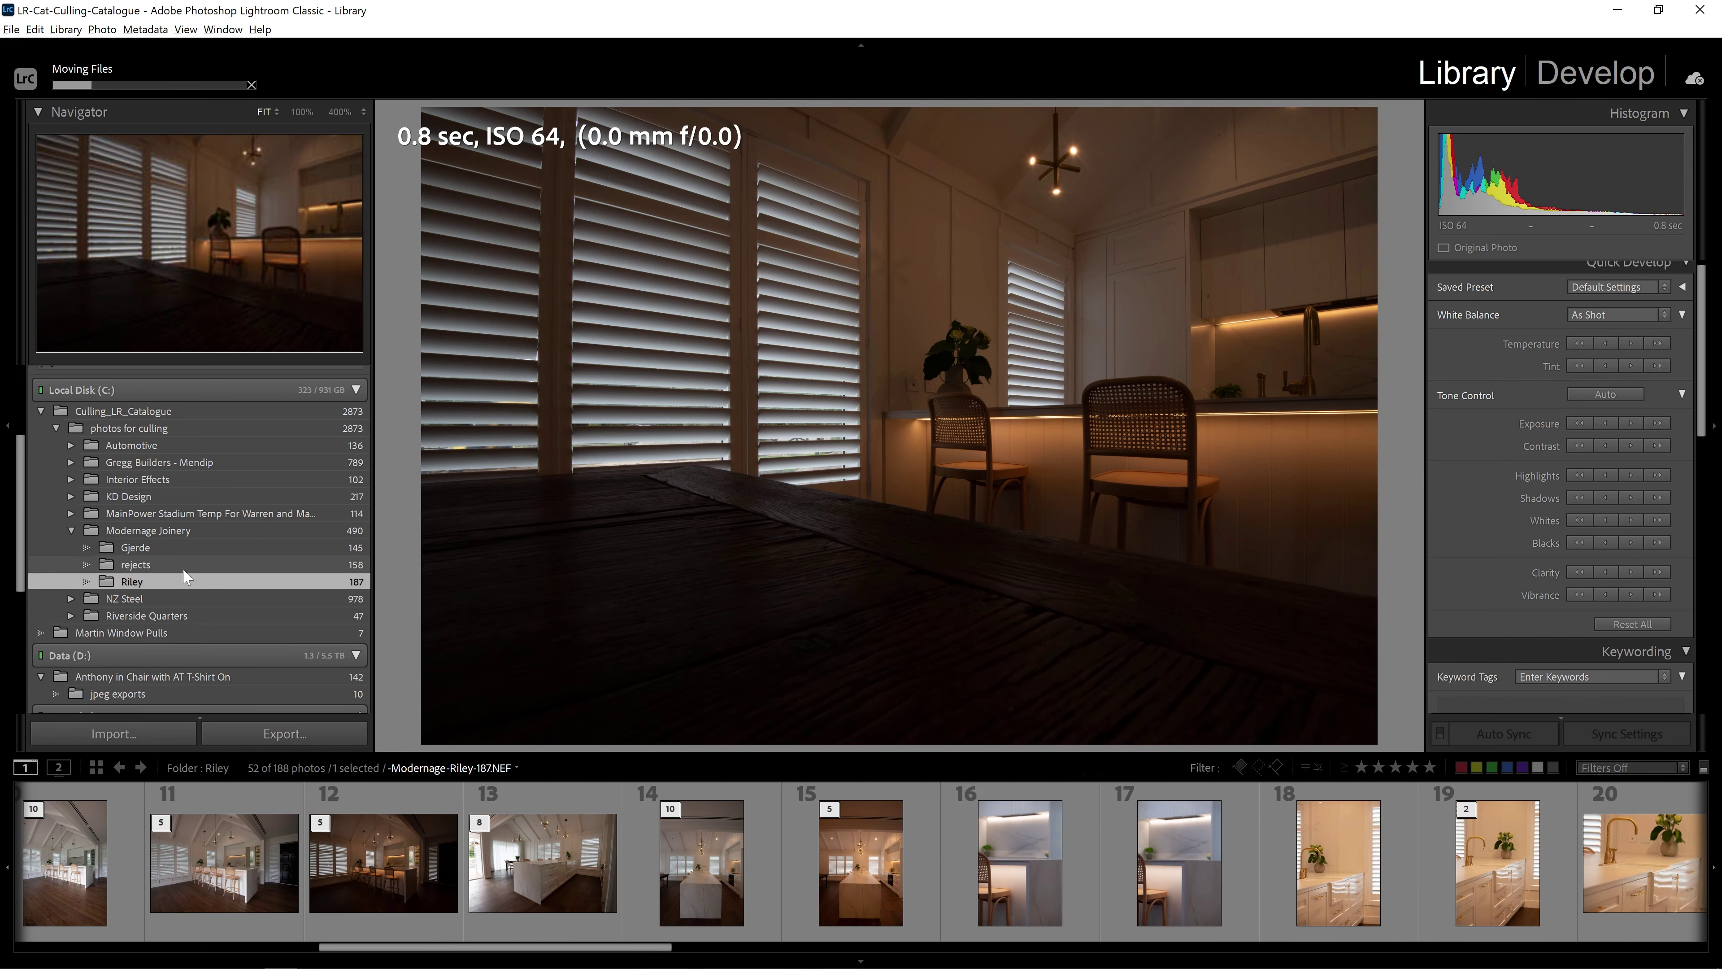
Look through the close-up photos from bar stool shot 192 past the sink shots to pantry cover 199.
click(874, 886)
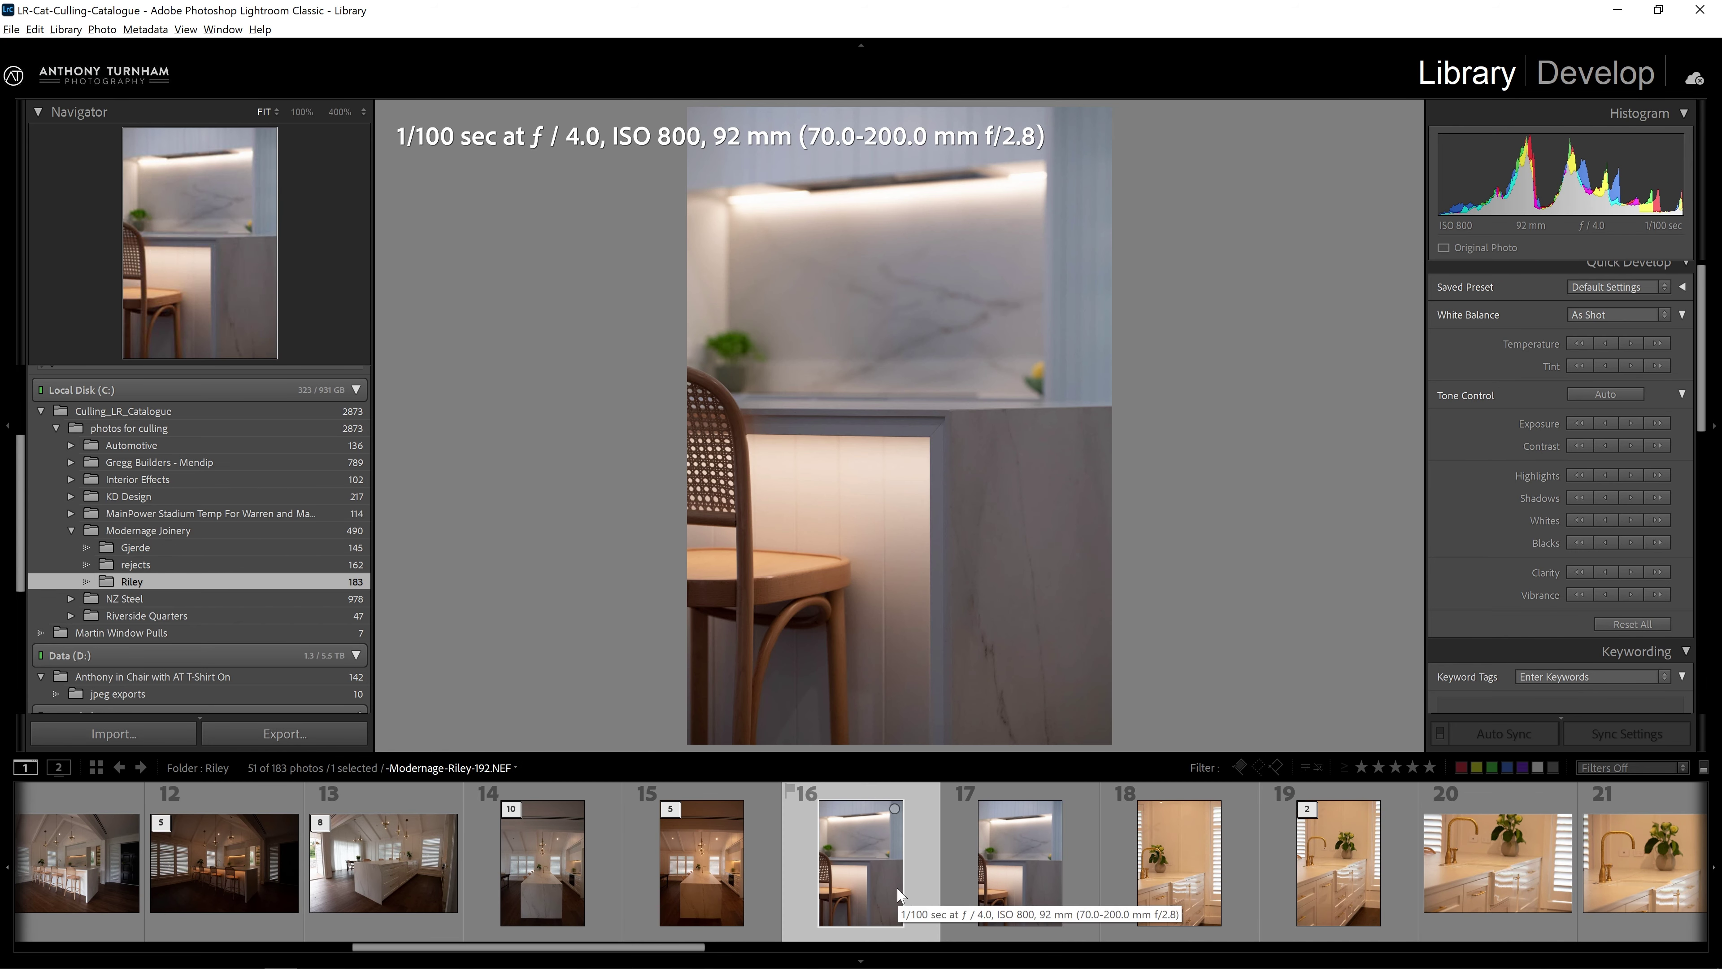
click(973, 863)
click(1171, 872)
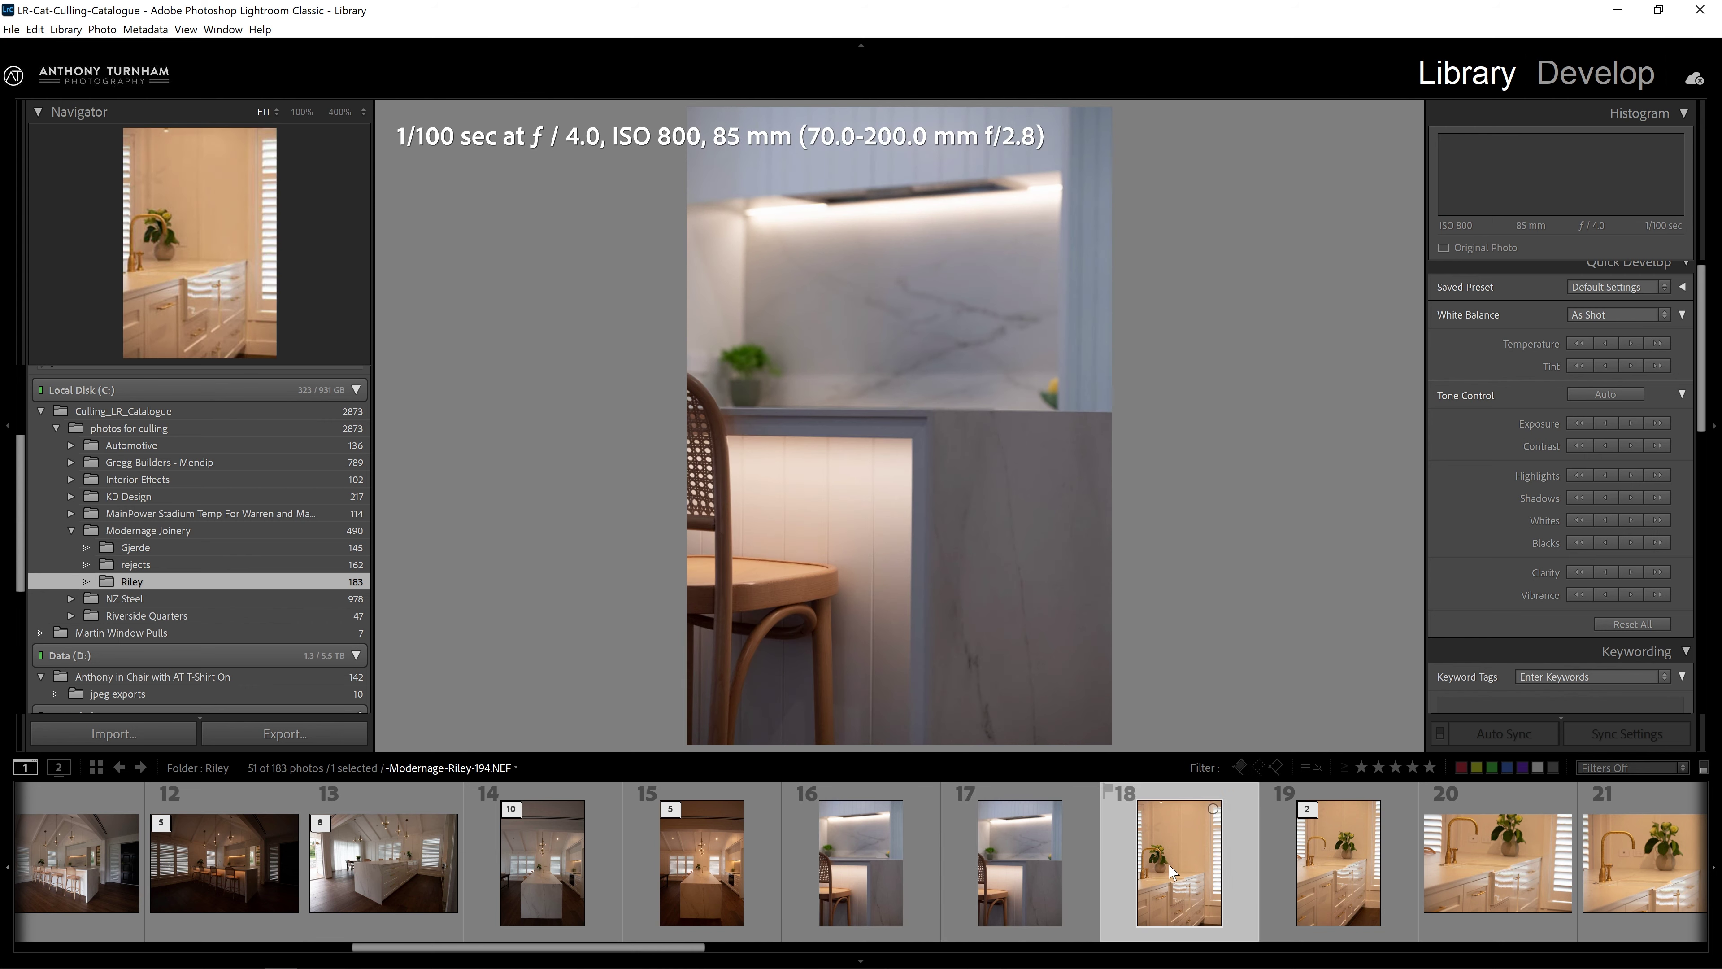
click(1315, 872)
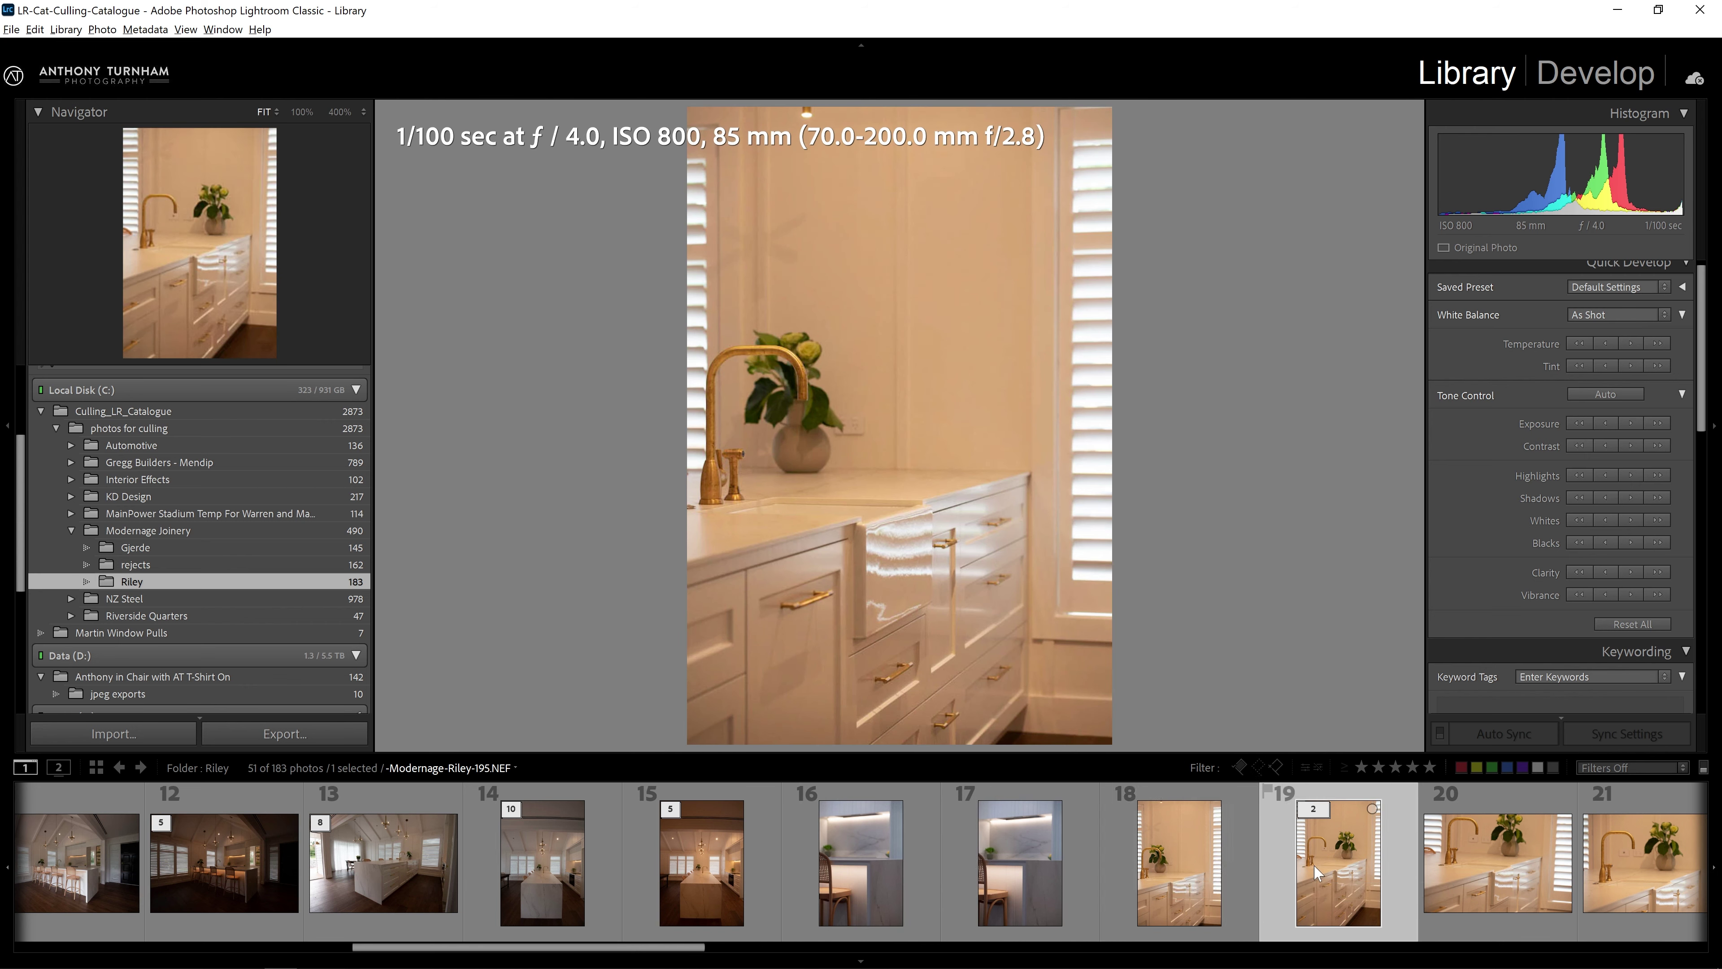
click(1199, 874)
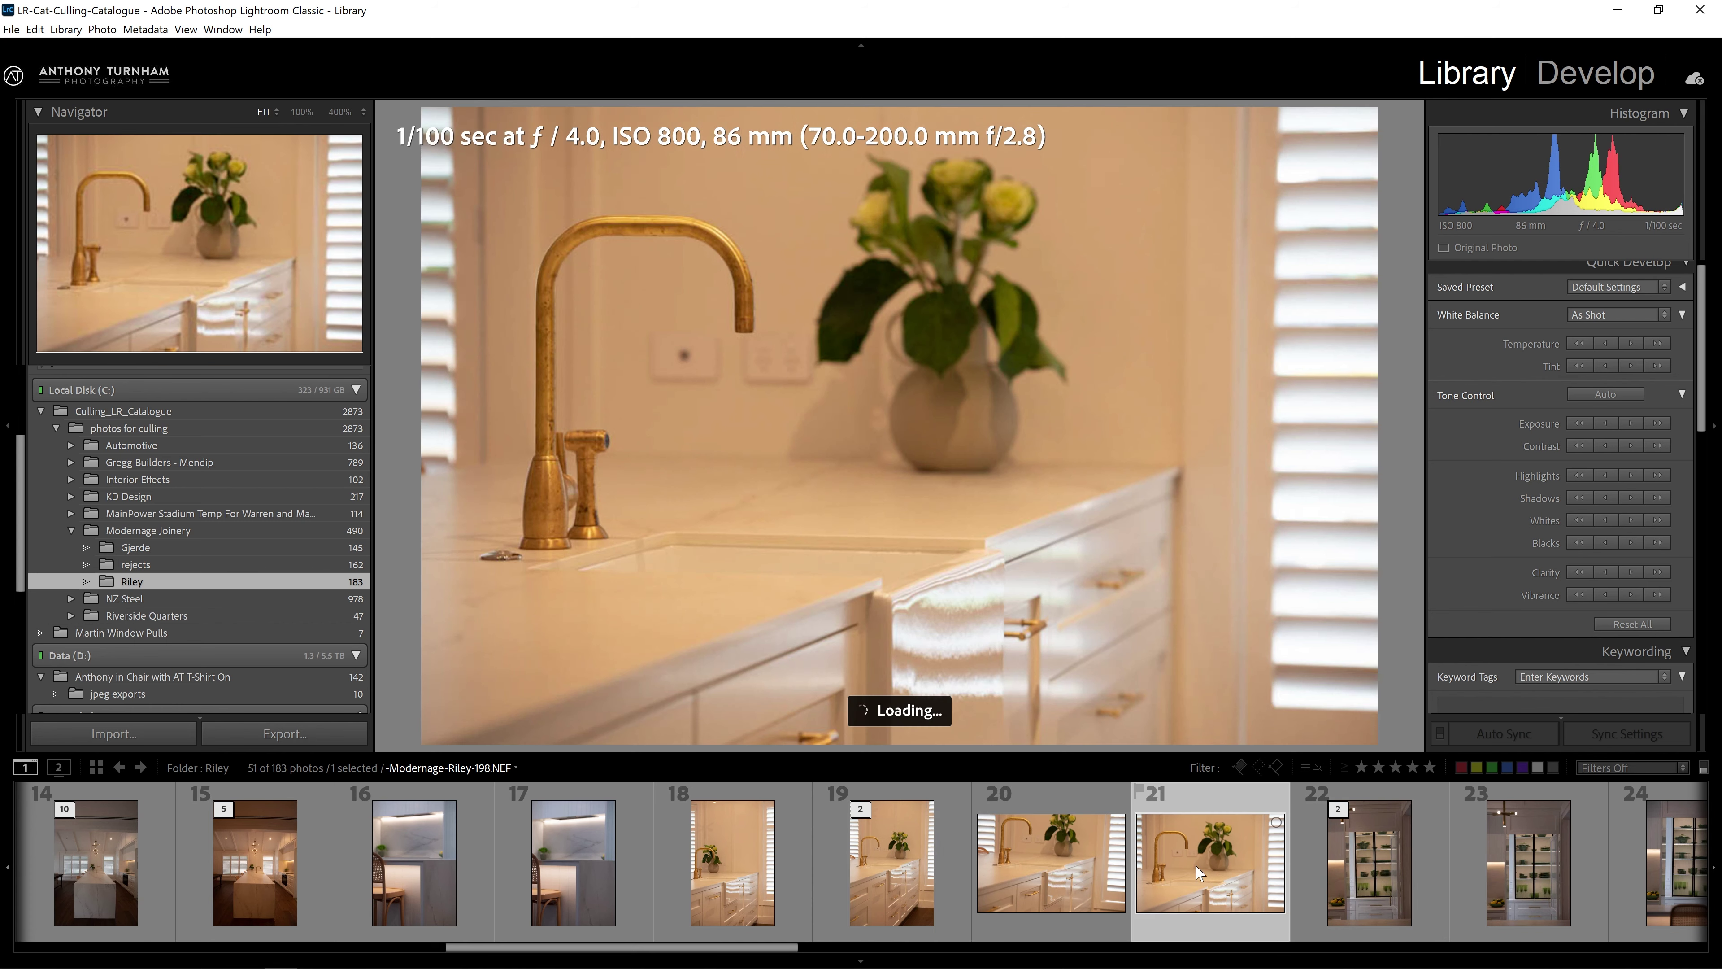
click(1360, 863)
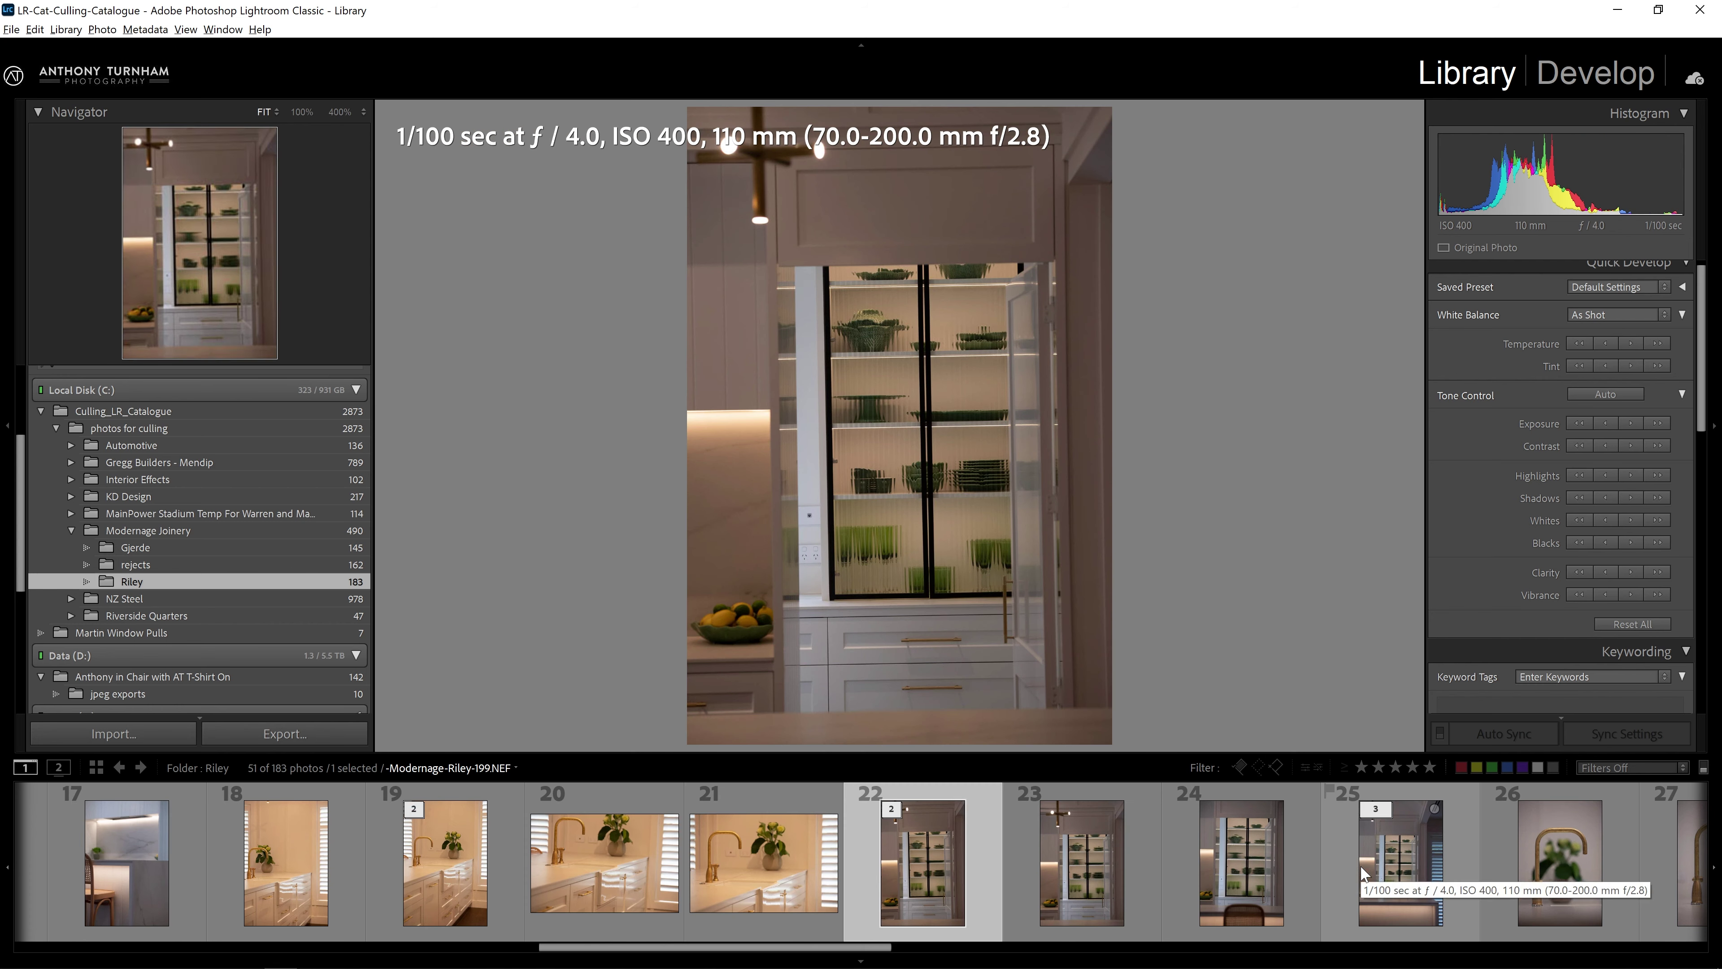
Unstack the collapsed stacks among the detail photos from 195 onward, and show the folder's remaining stacks expanded.
click(1384, 858)
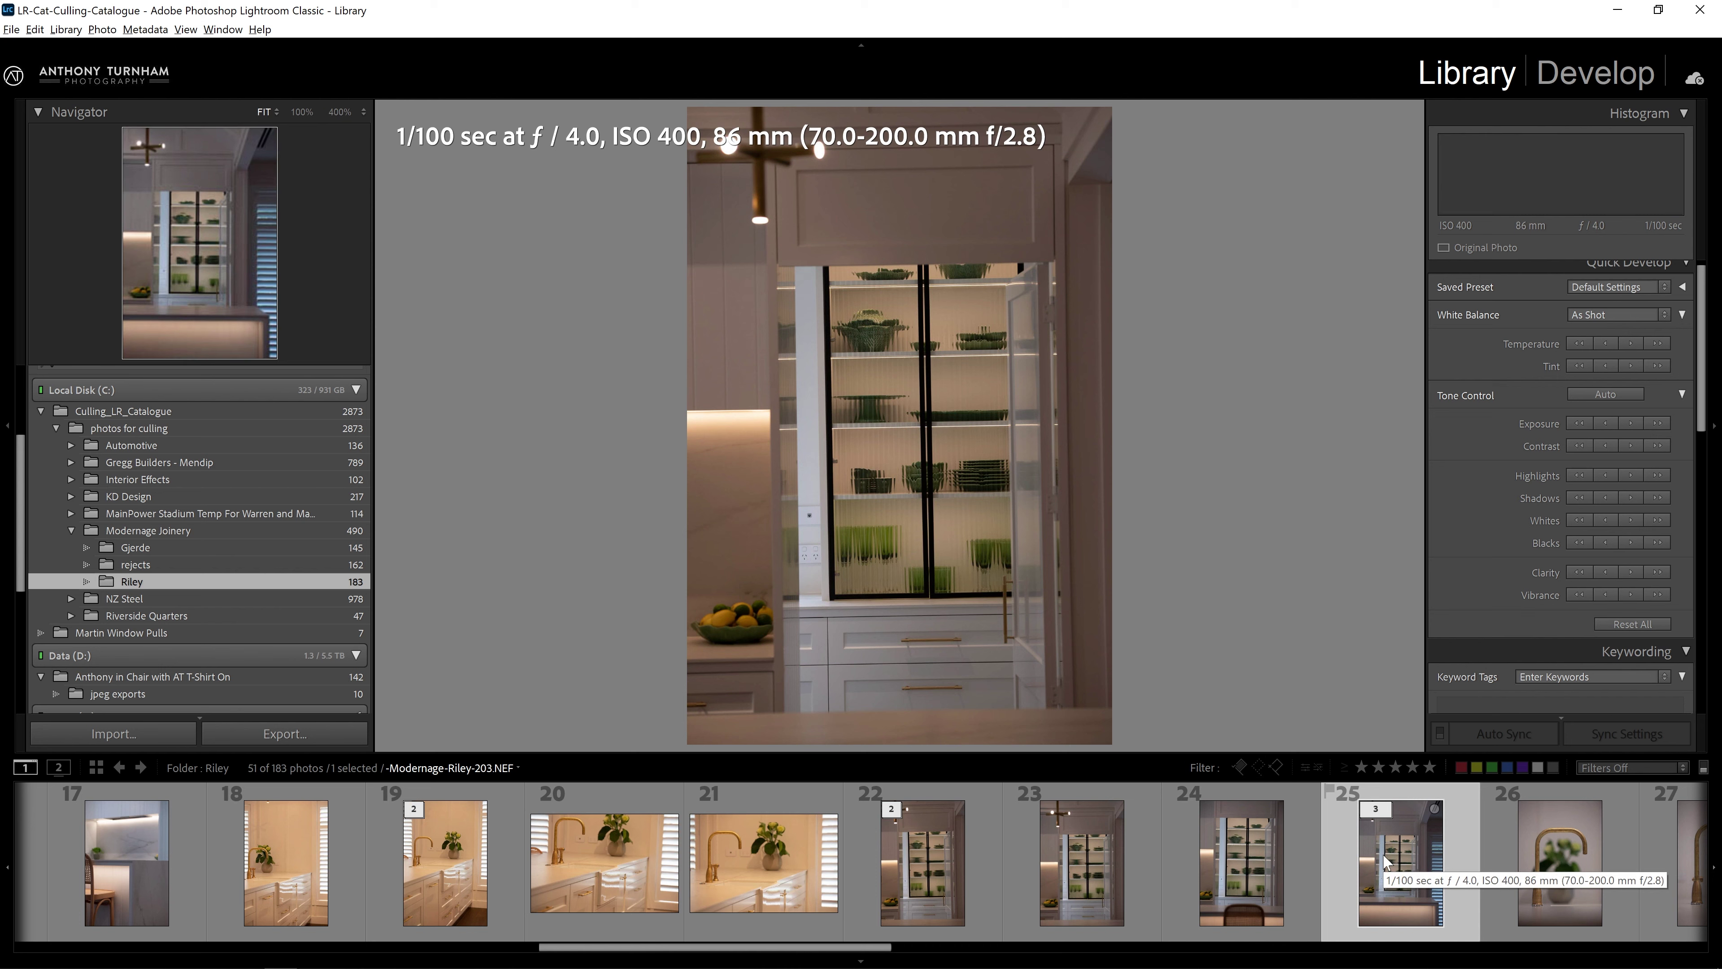
ctrl+click(445, 862)
ctrl+click(888, 873)
scroll(950, 868, down, 3)
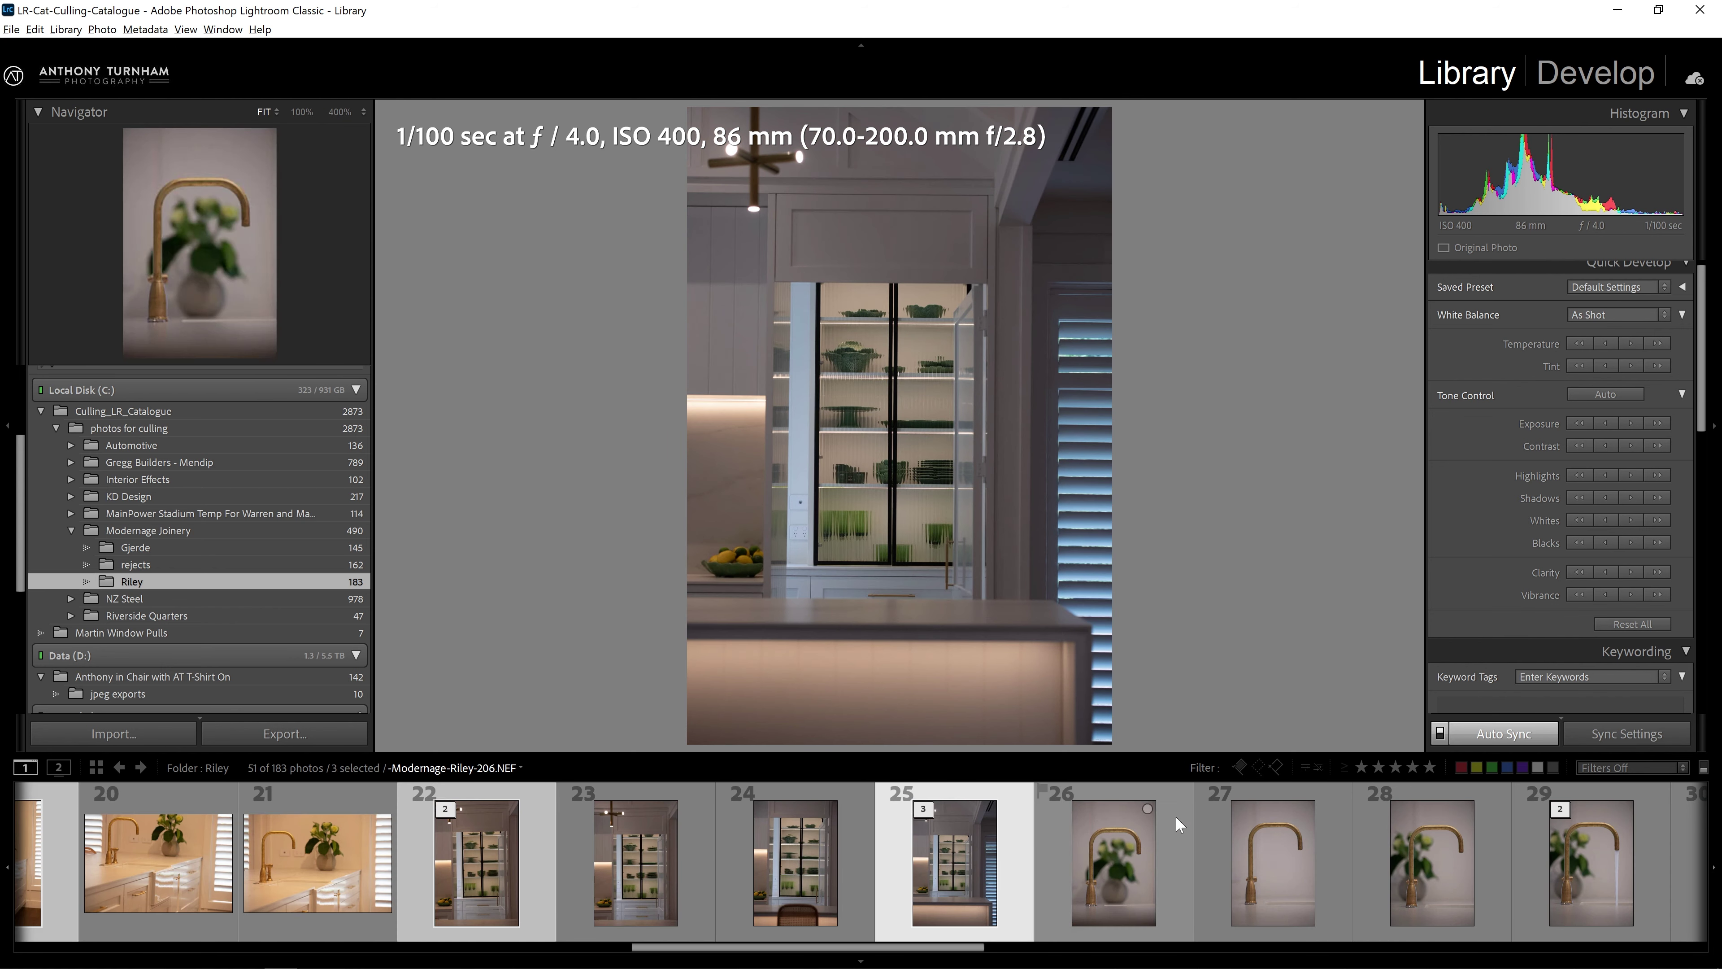
ctrl+click(1576, 882)
scroll(1576, 876, down, 4)
scroll(949, 875, down, 4)
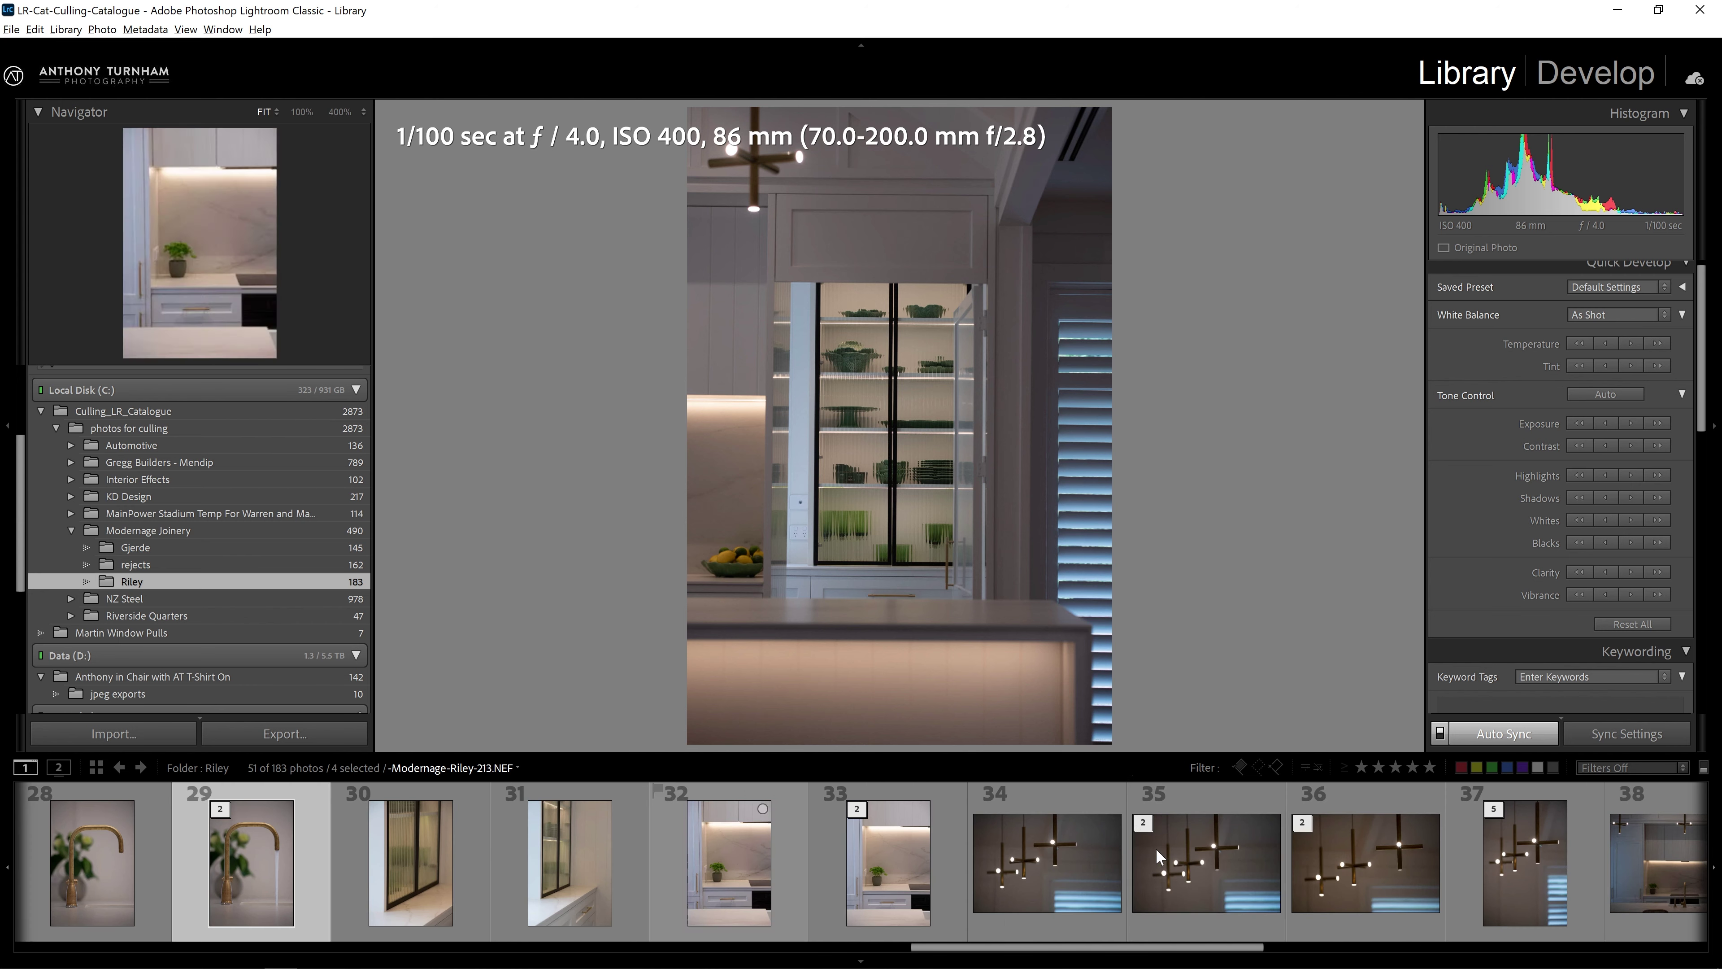
ctrl+click(928, 880)
ctrl+click(1207, 875)
ctrl+click(1402, 889)
ctrl+click(1491, 868)
scroll(1424, 869, down, 8)
scroll(1153, 868, up, 5)
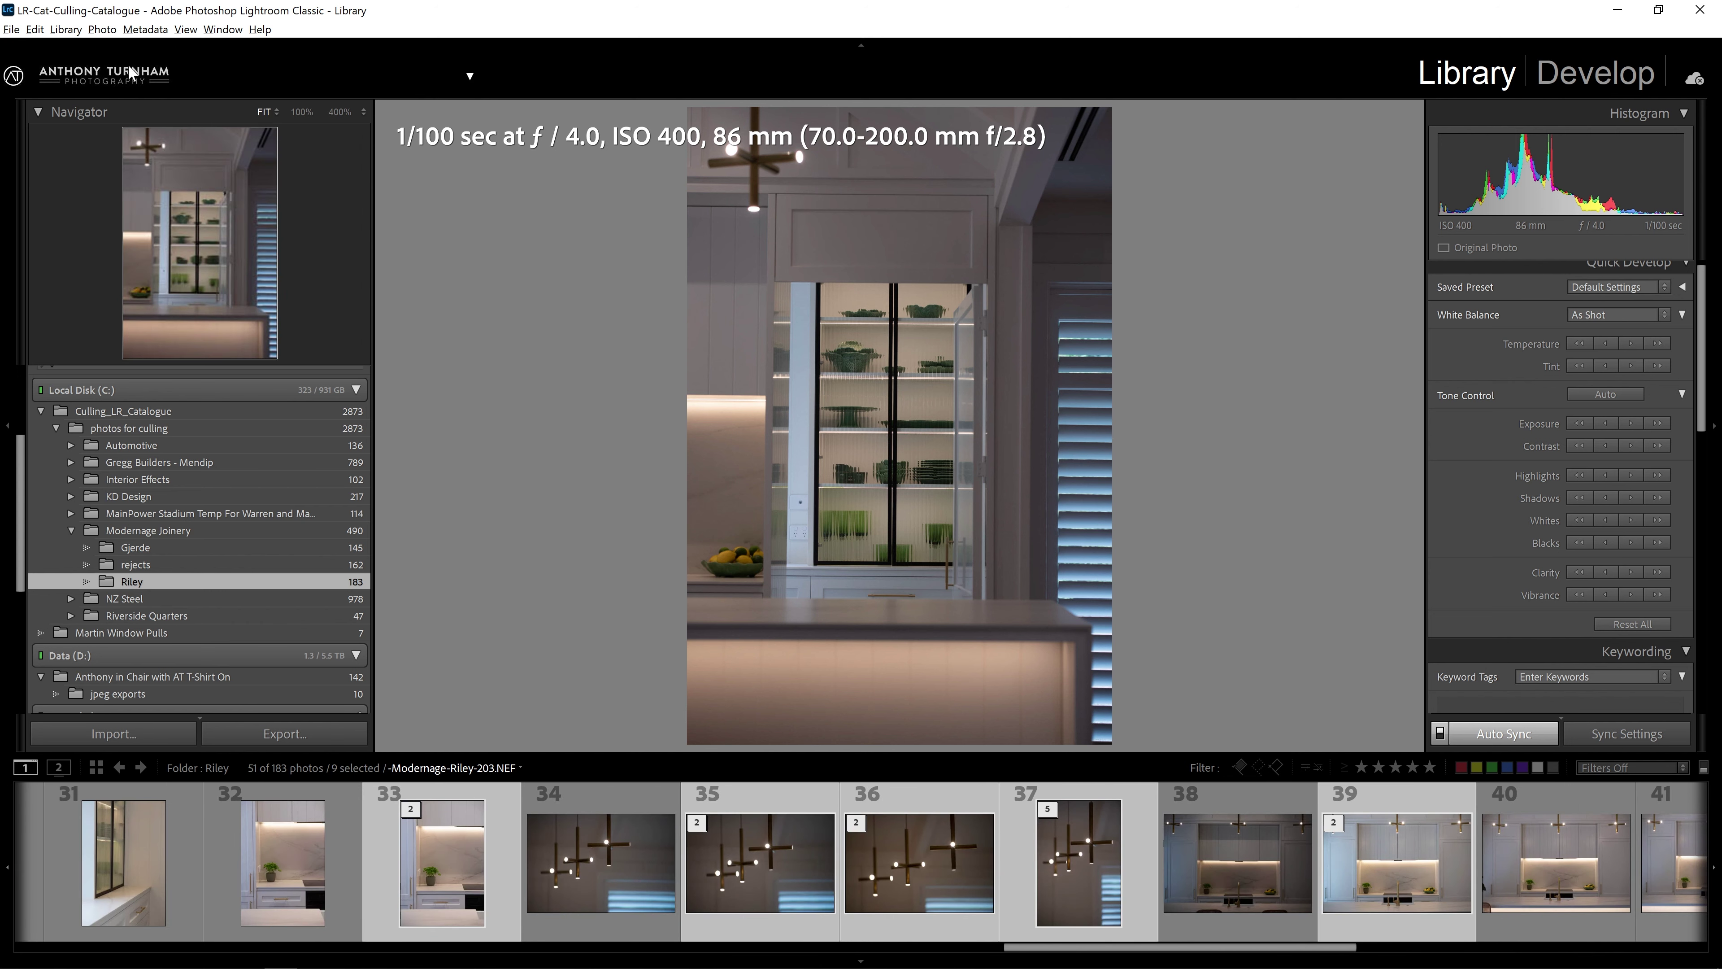
click(102, 29)
mouse_move(224, 213)
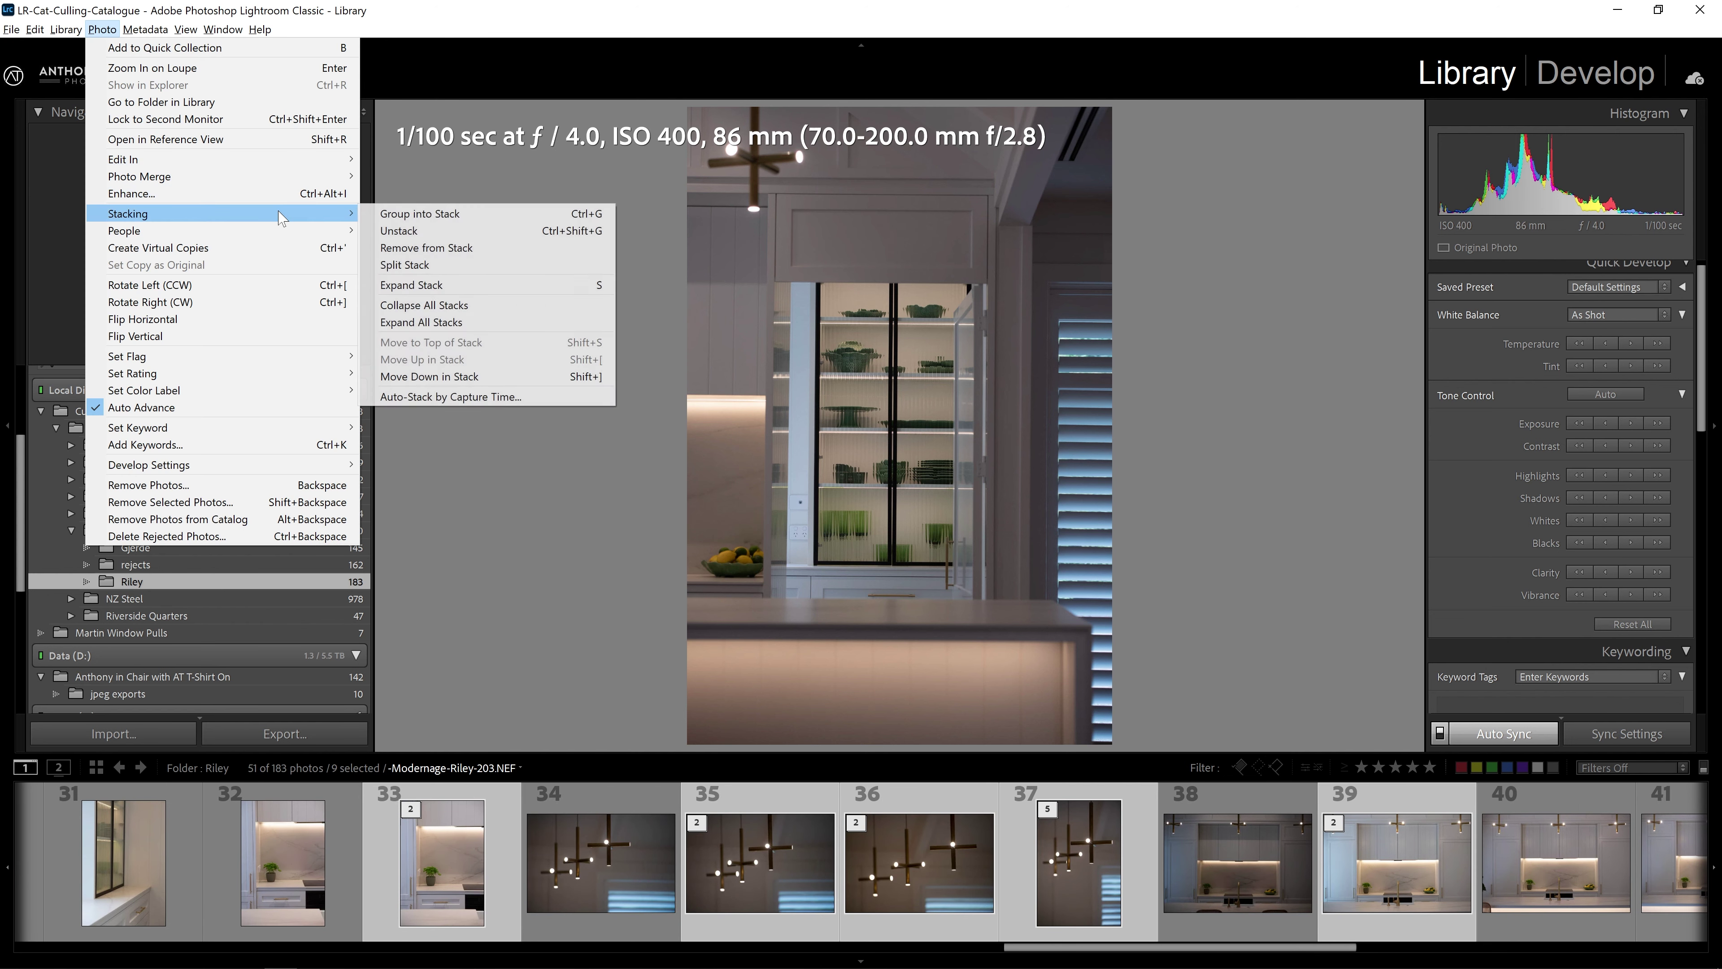
click(434, 248)
Compare bar stool photos 192 and 193, and flag 193 as a pick.
click(875, 875)
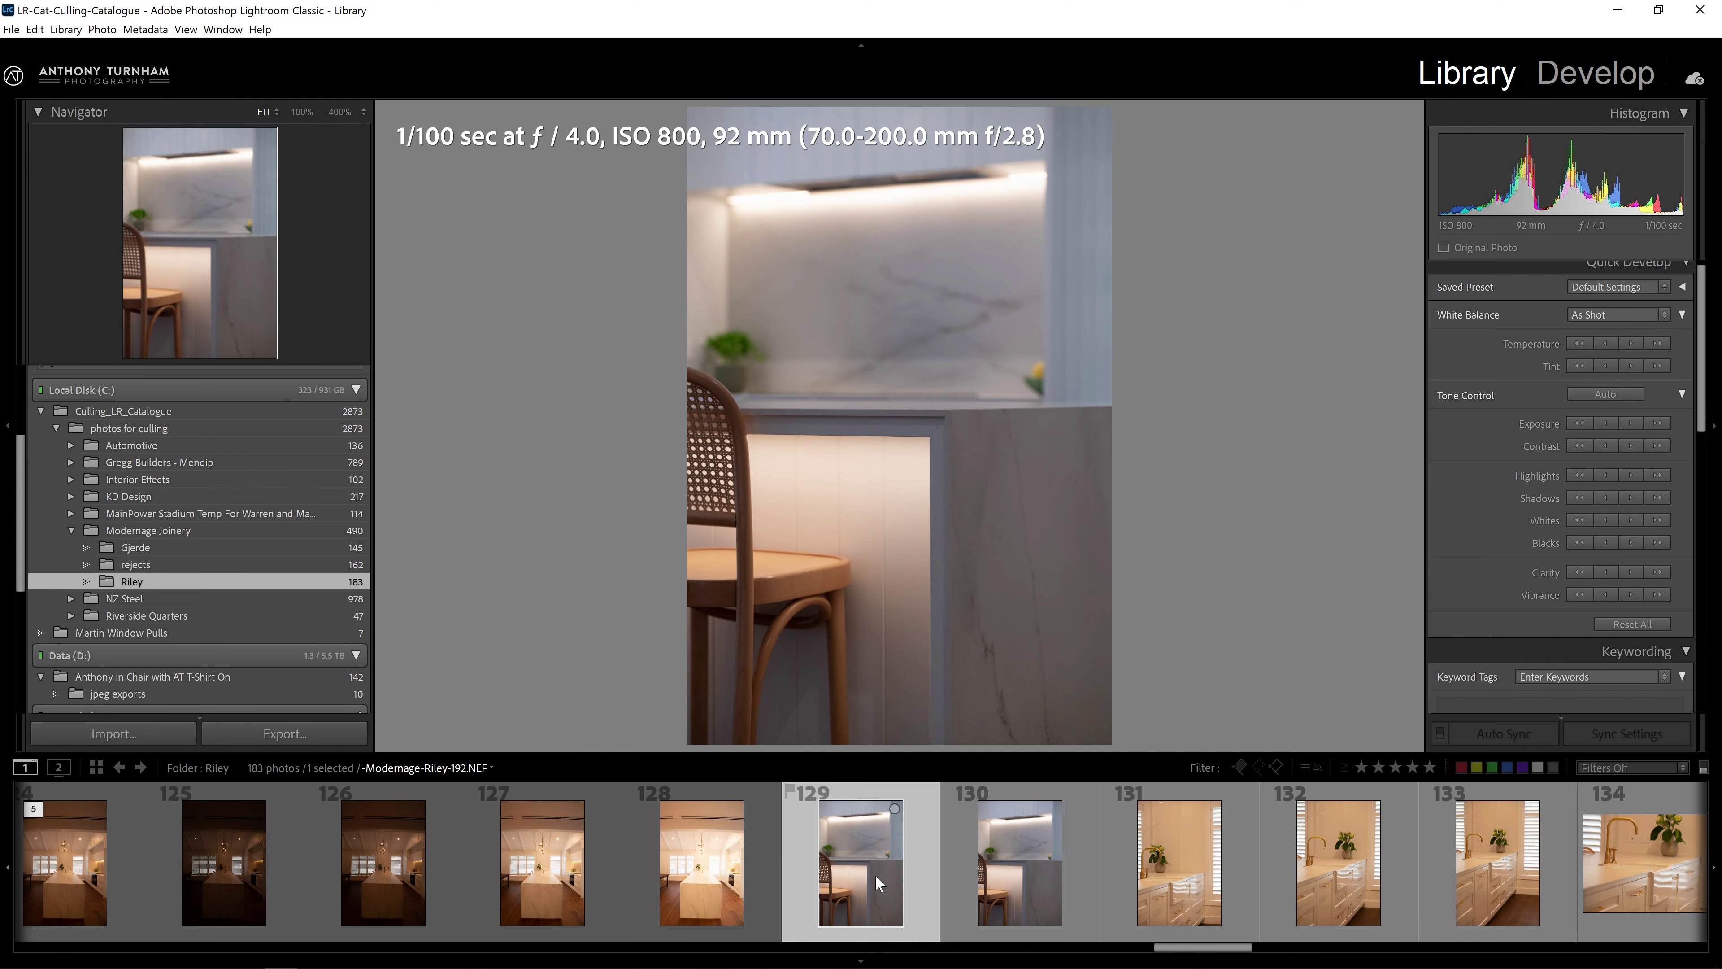
key(Right)
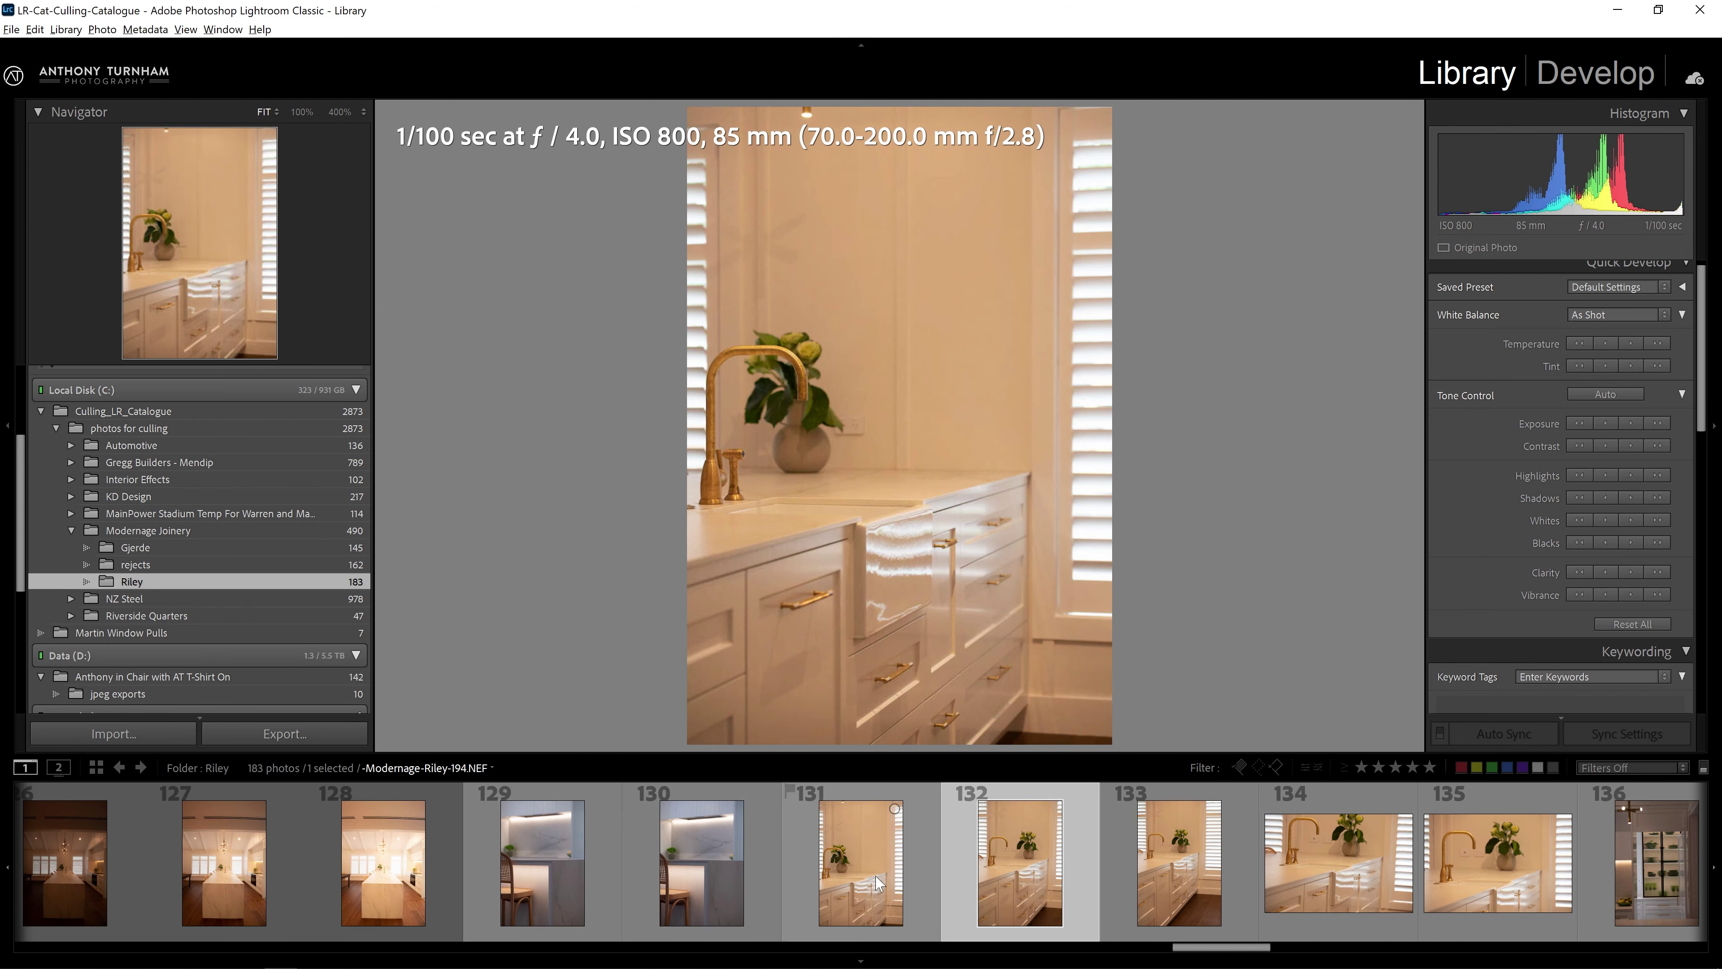
key(Left)
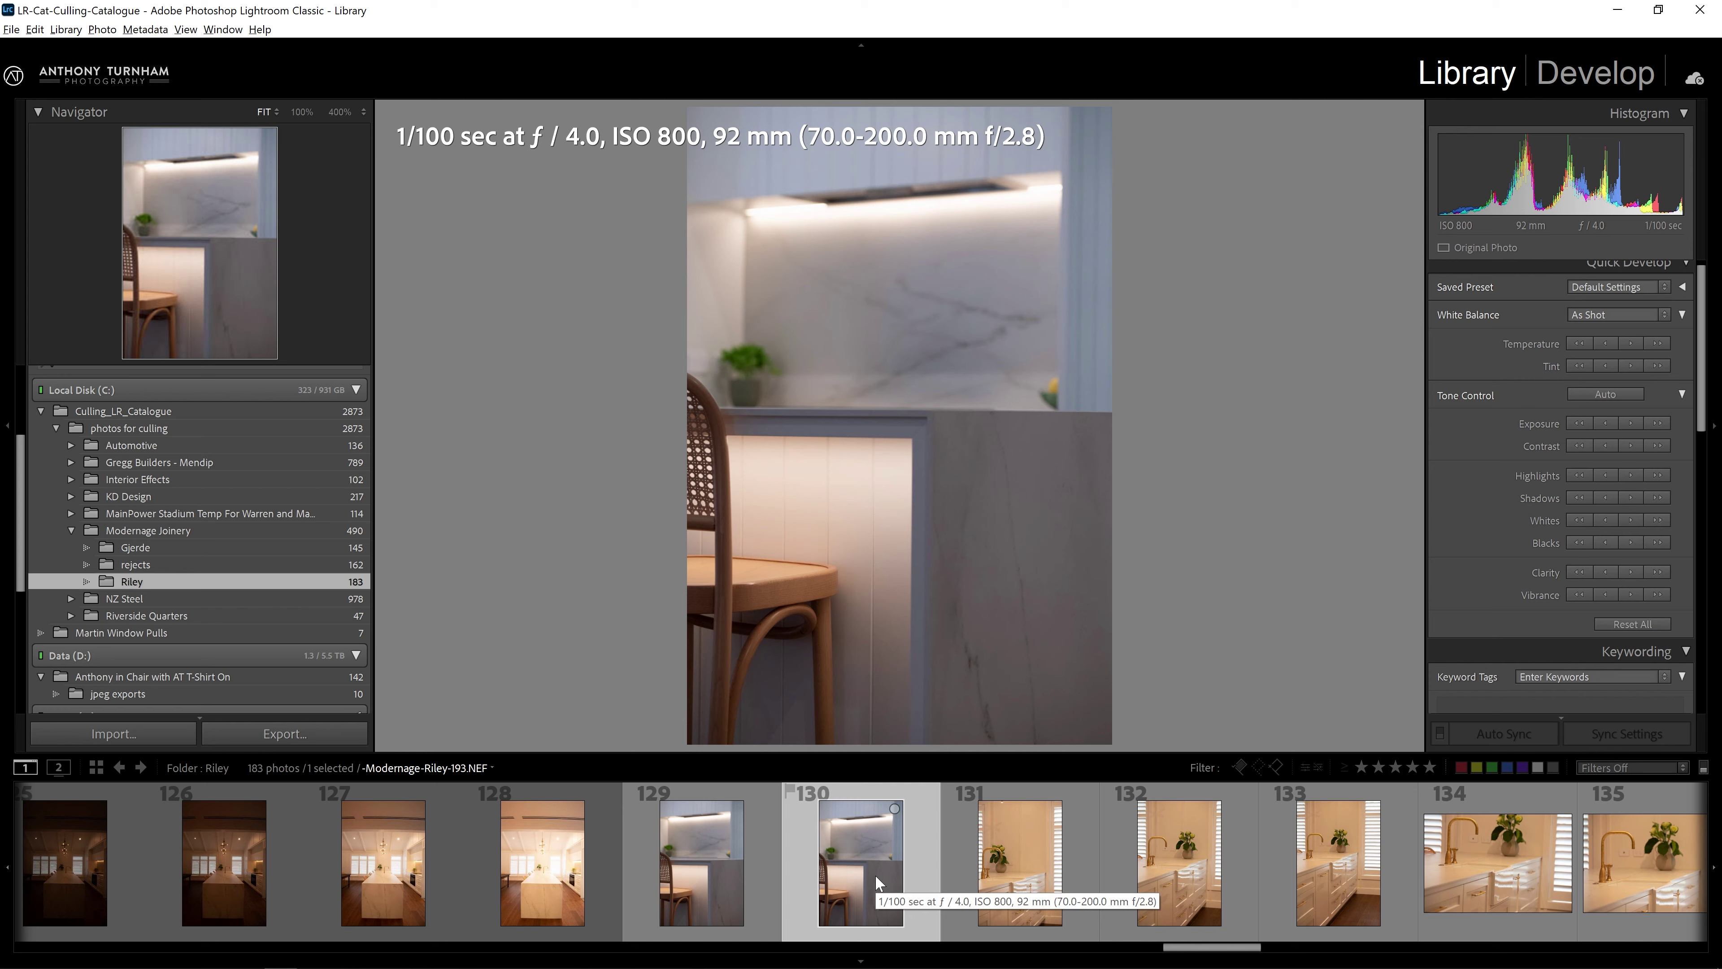
key(Right)
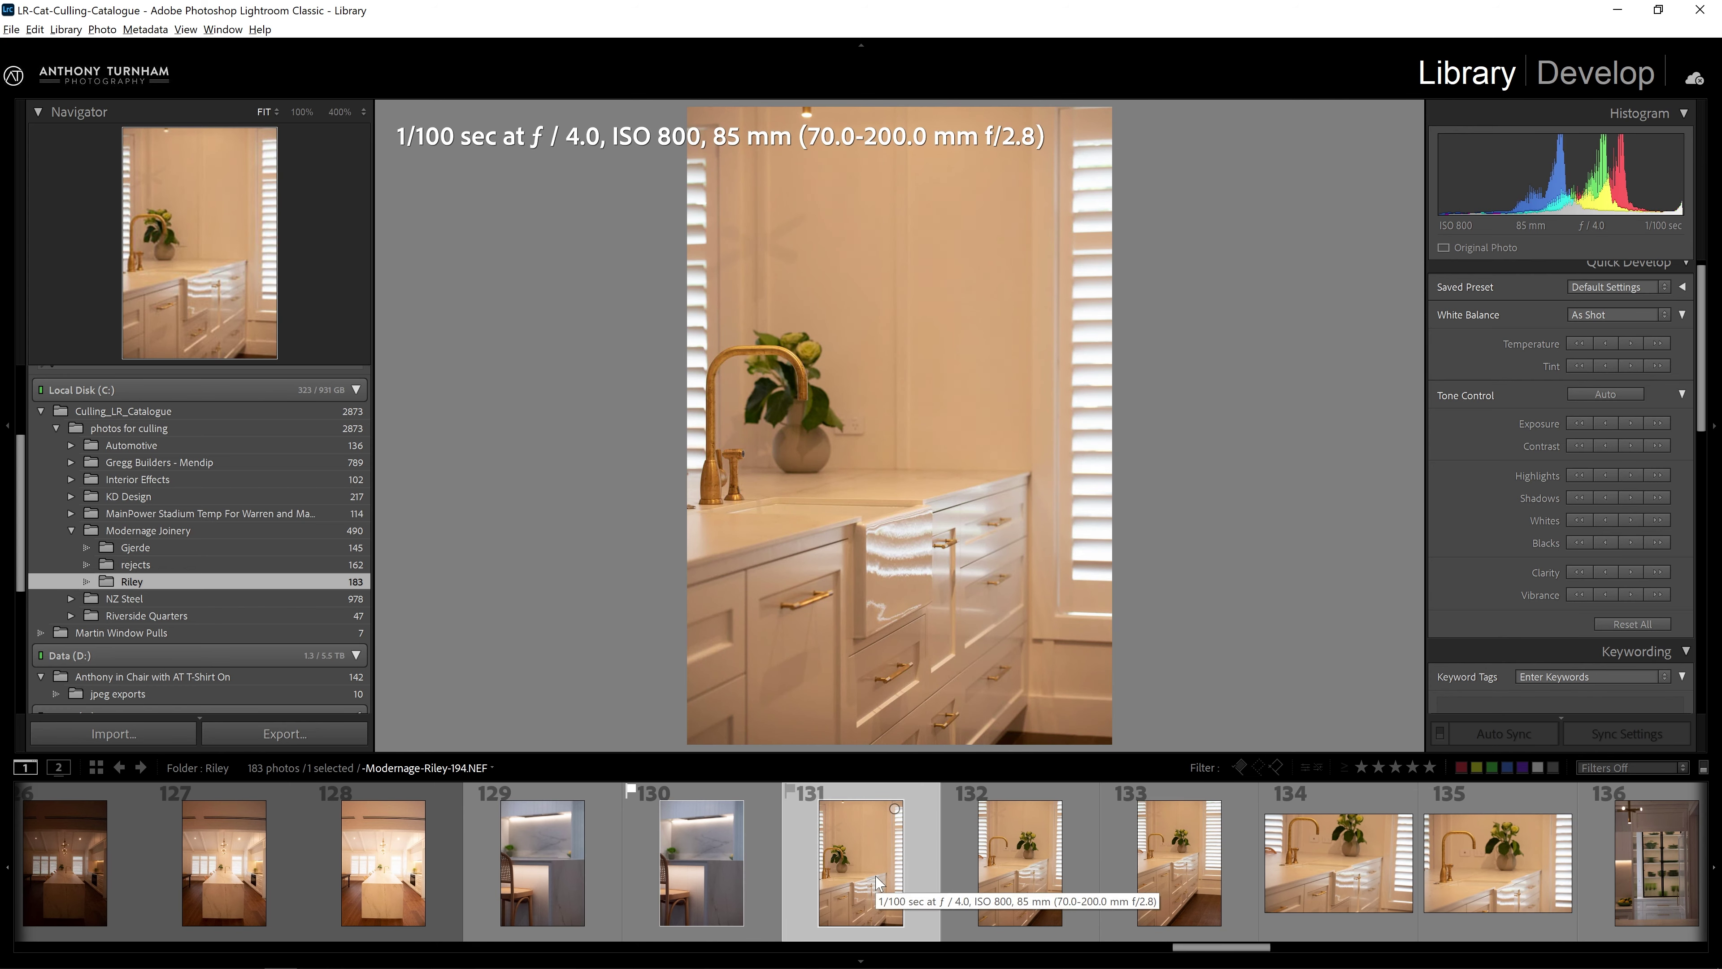
Compare the sink and tap photos 194 to 198, and flag 196 and 198 as picks.
key(Right)
key(Right)
key(Right)
key(Right)
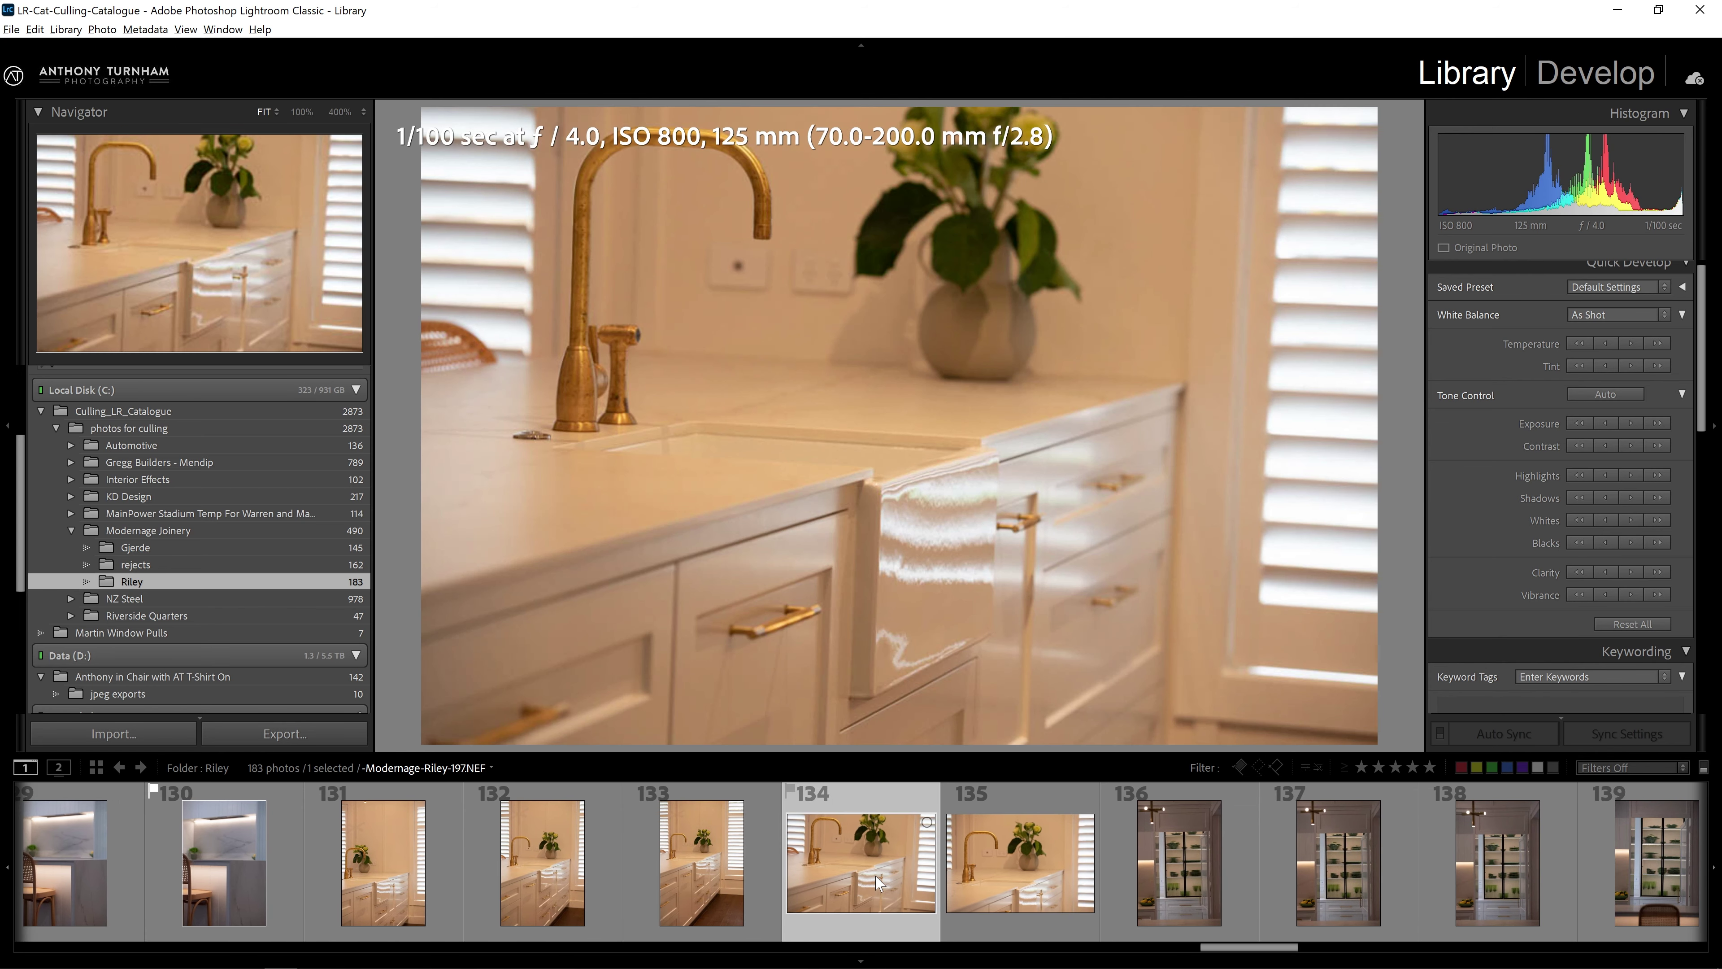
key(p)
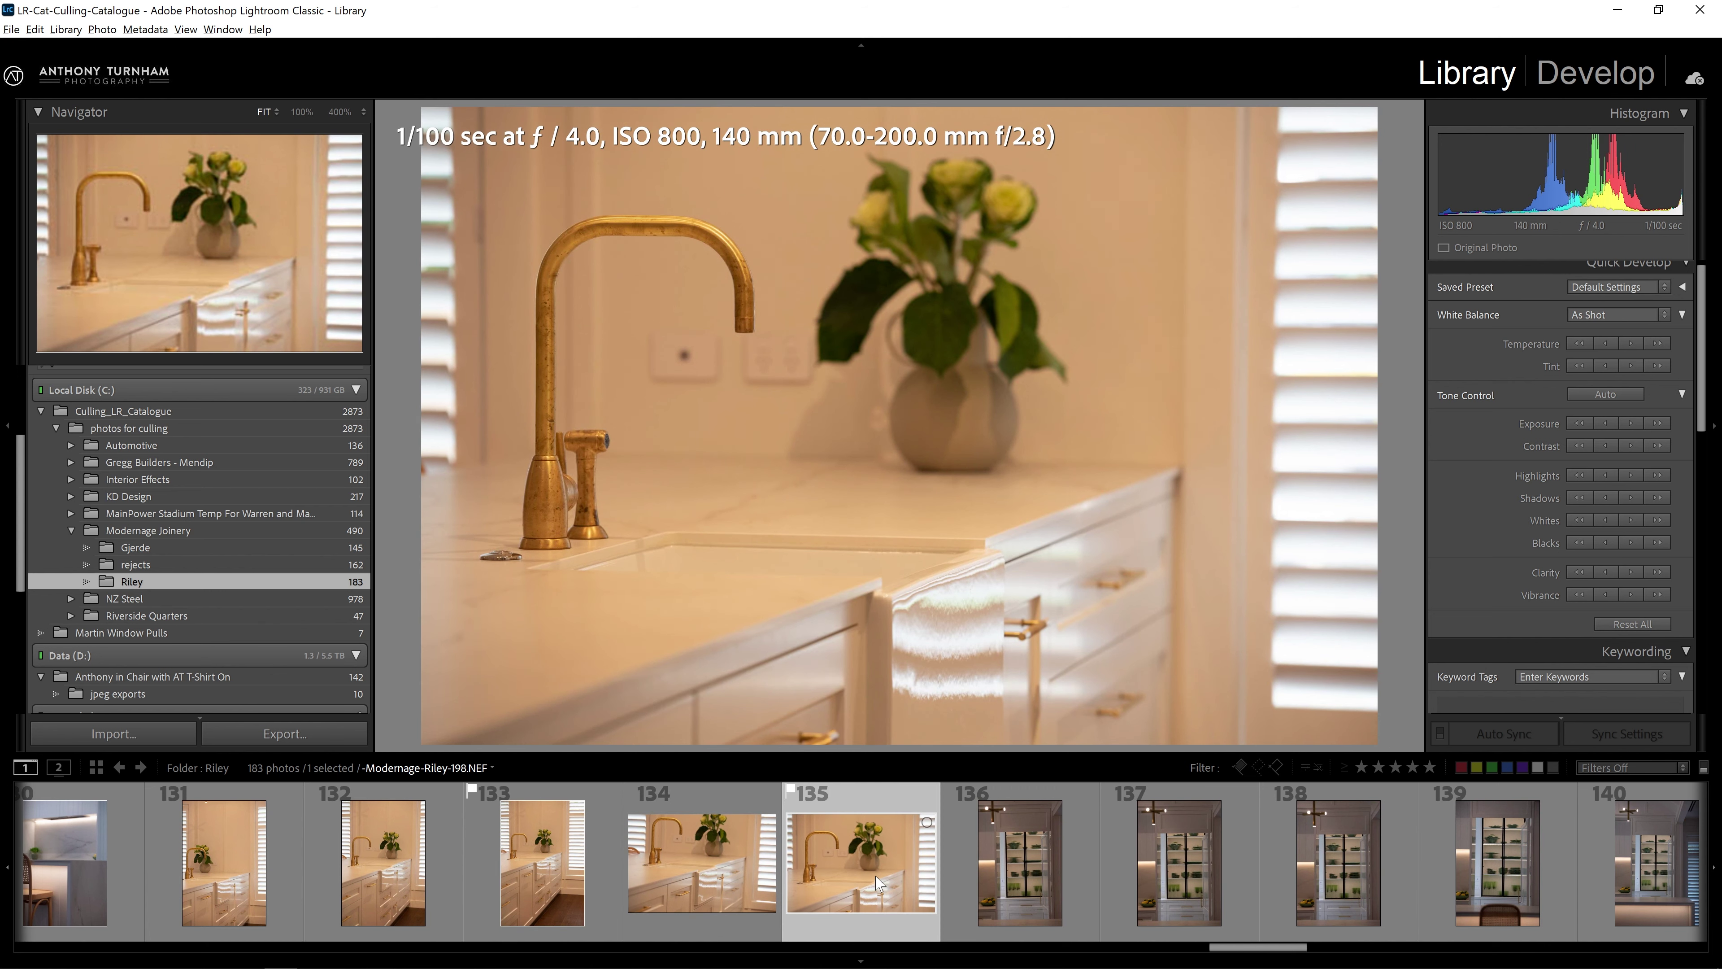
Compare pantry cabinet photos 199, 200 and 201, and flag 201 as a pick.
key(Right)
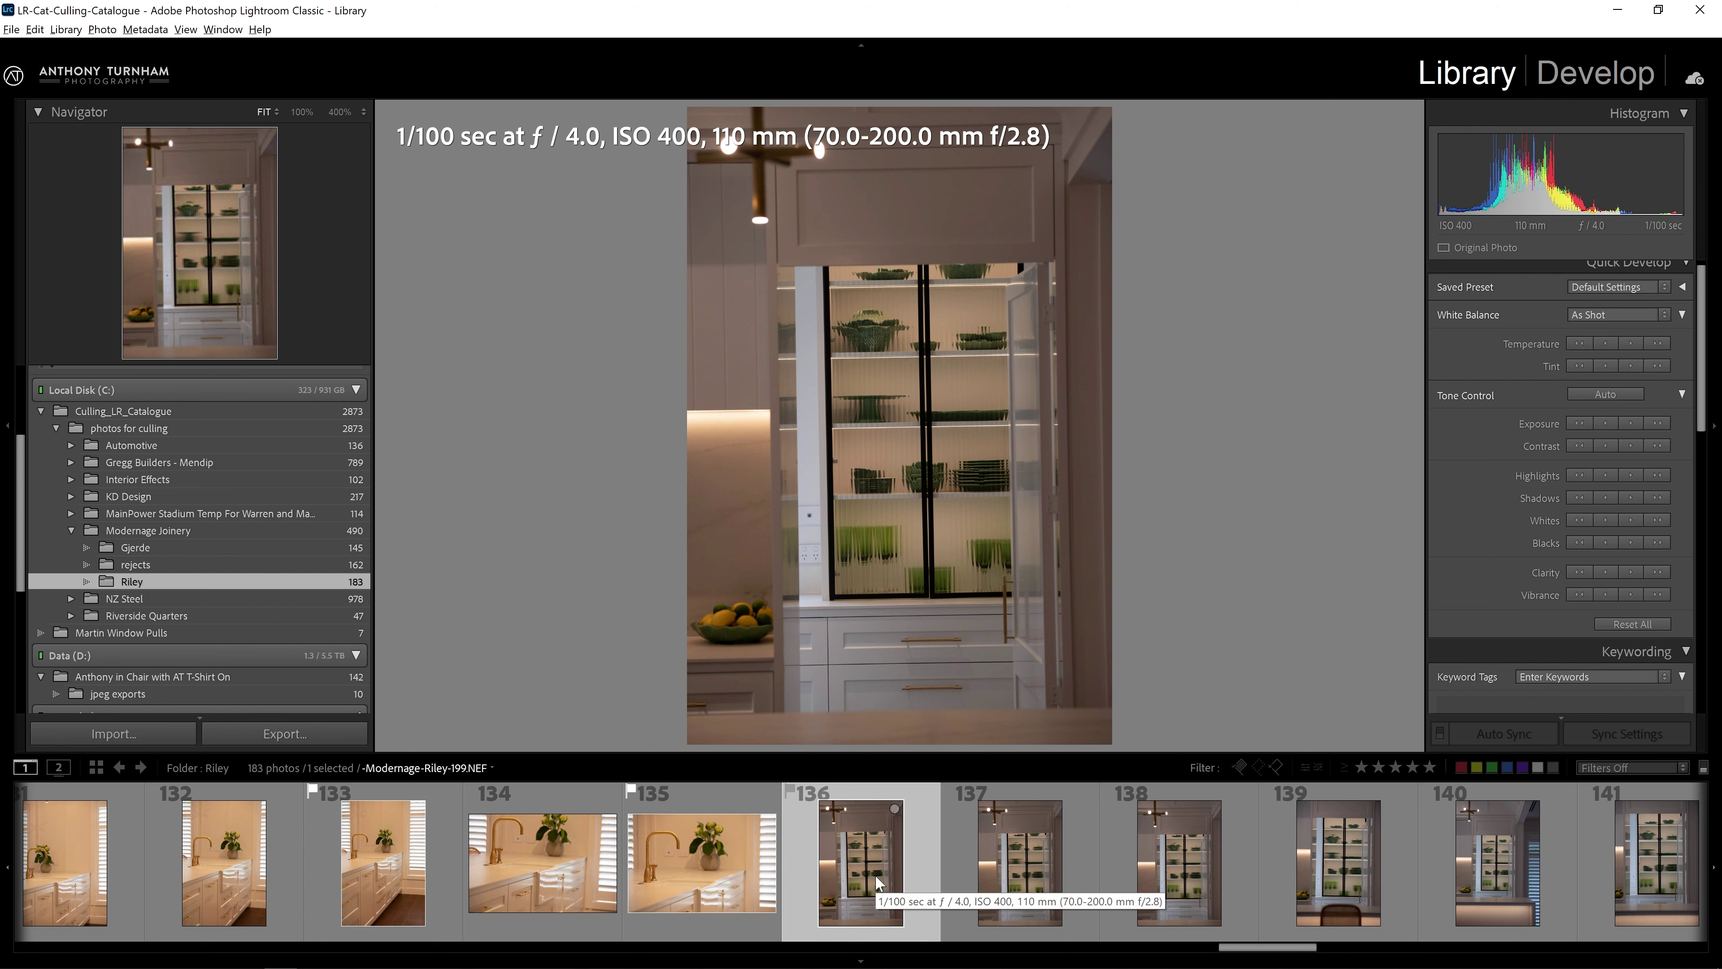
key(Caps_Lock)
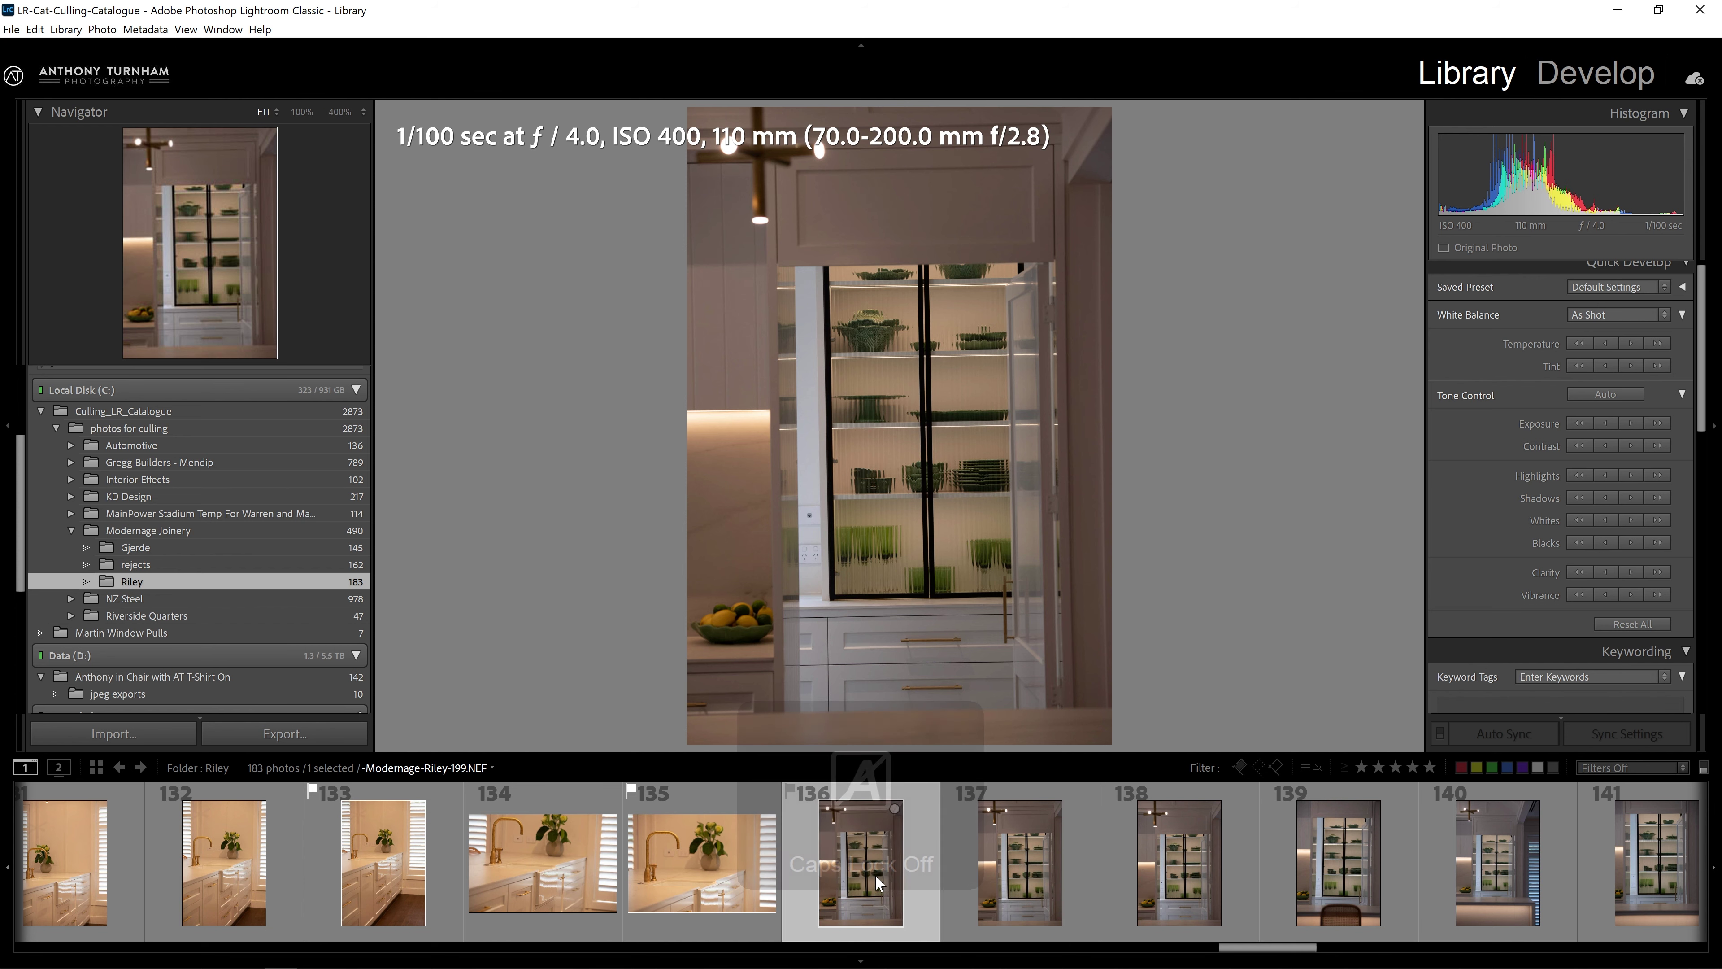
key(Right)
key(Right)
key(p)
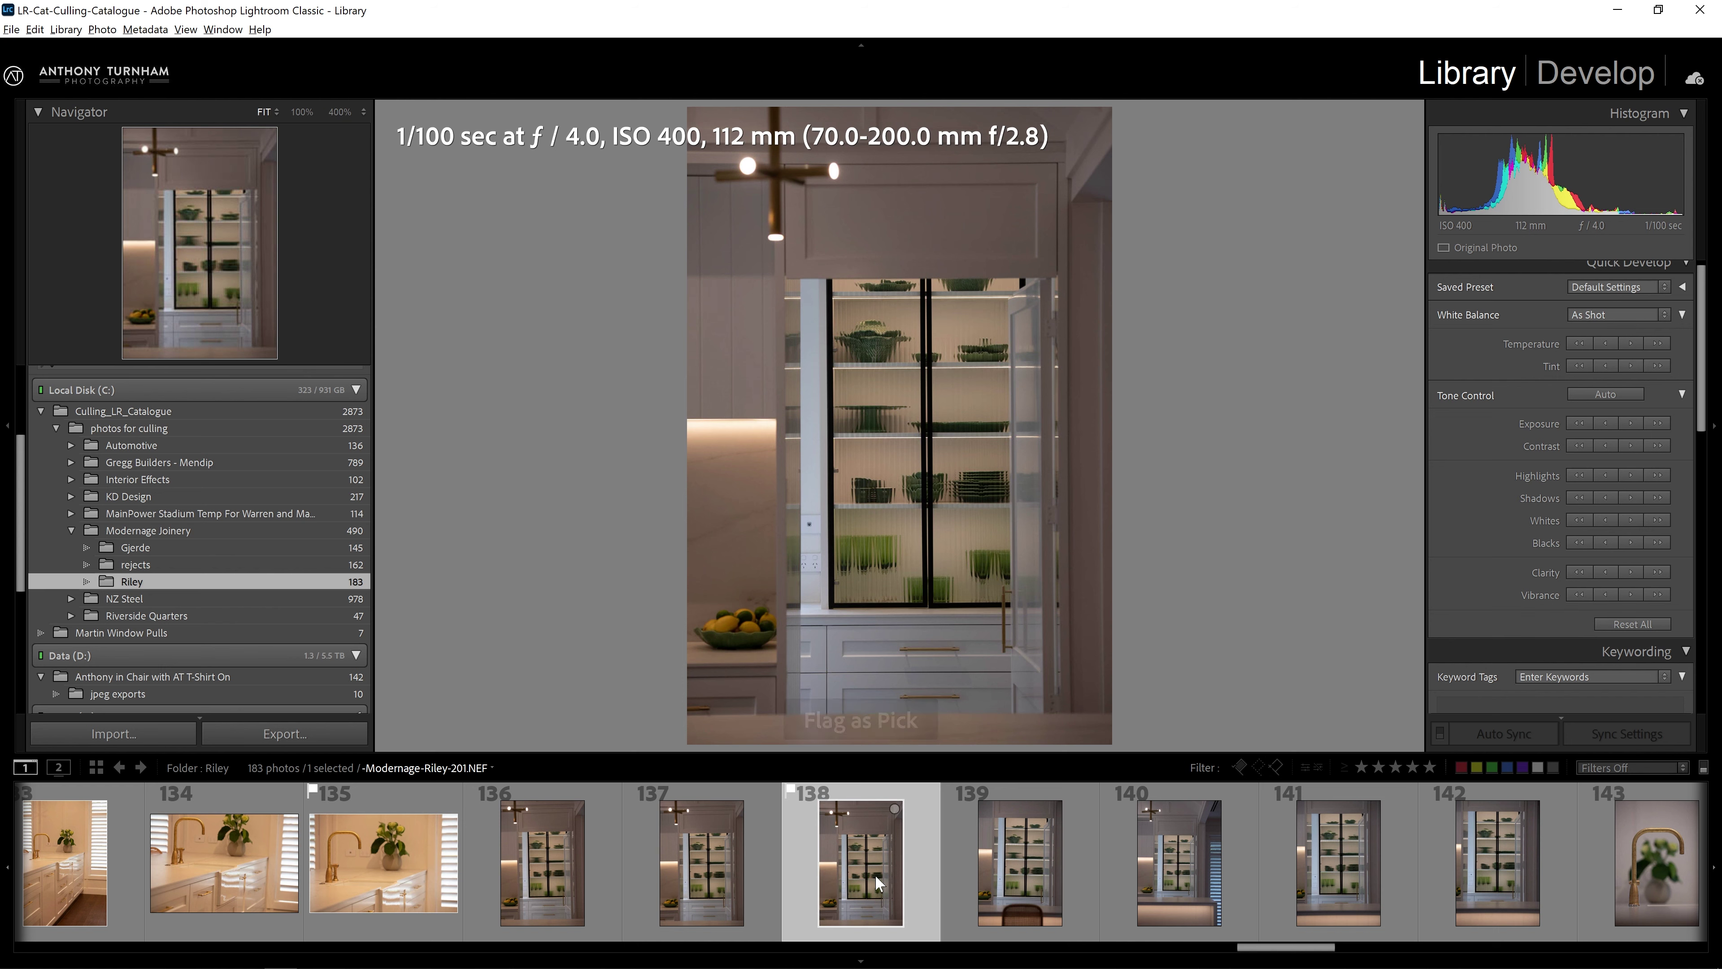
Review pantry photos 202 to 205, and flag 205 as a pick.
key(Right)
key(Right)
key(Right)
key(Right)
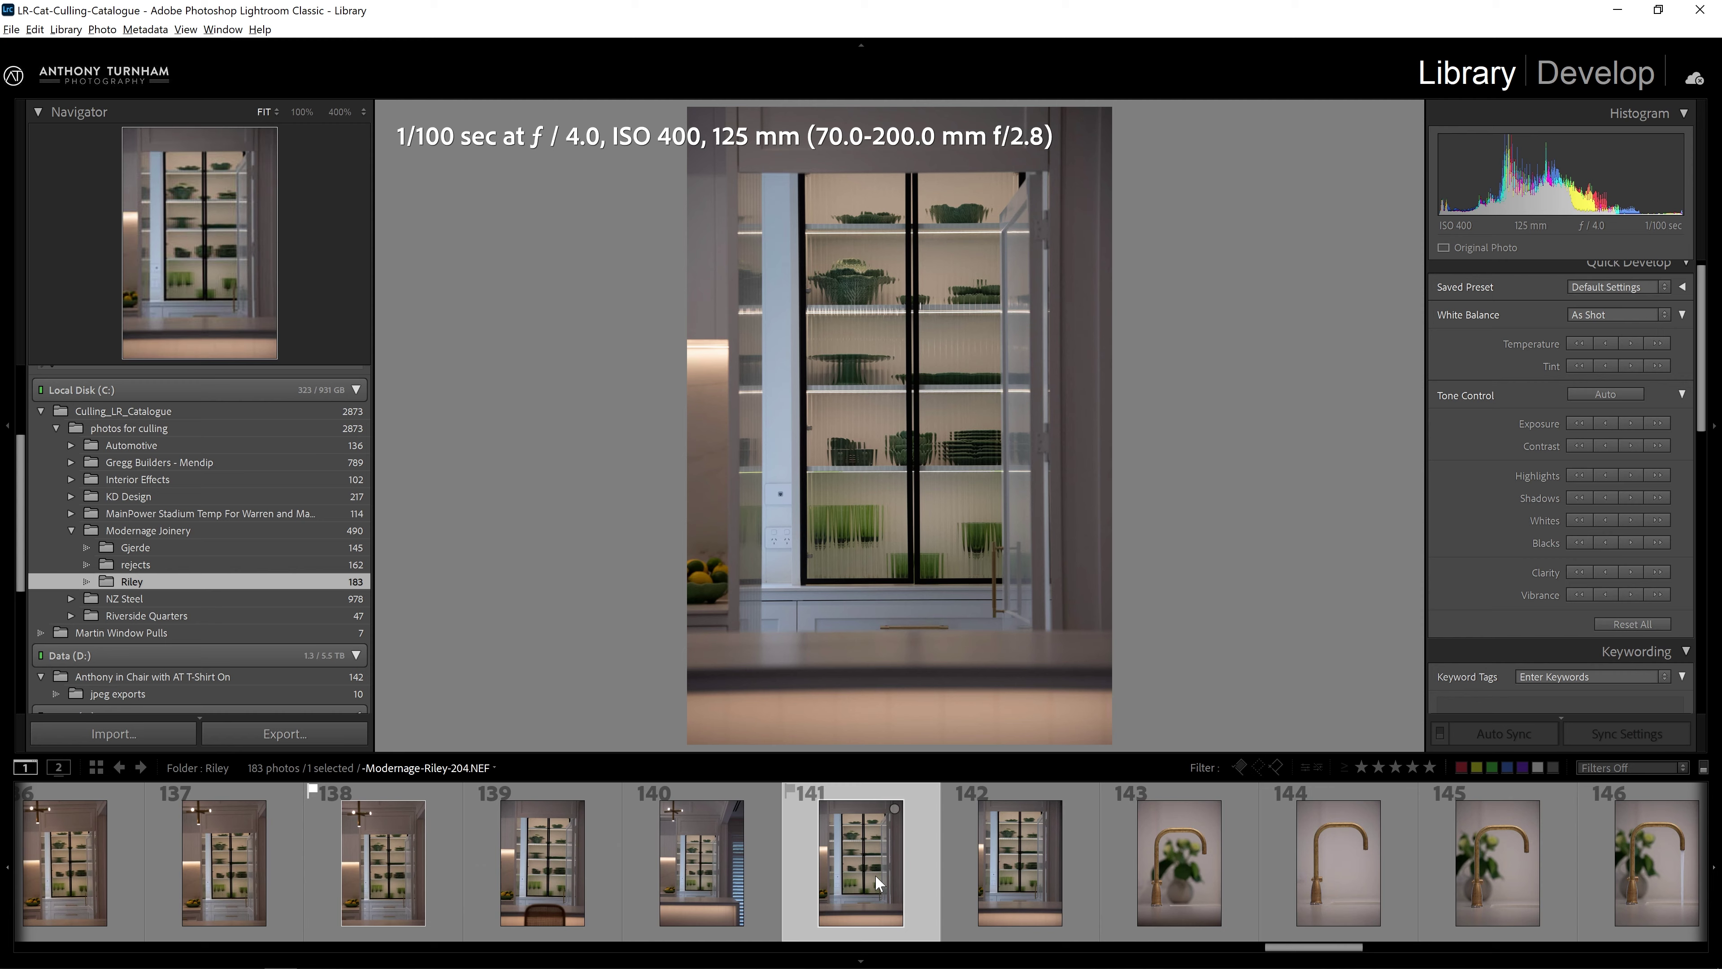
key(Right)
key(p)
Review the brass tap close-ups 206 to 210, and flag 206, 207 and 210 as picks.
key(Right)
key(p)
key(Right)
key(p)
key(Right)
key(Right)
key(Right)
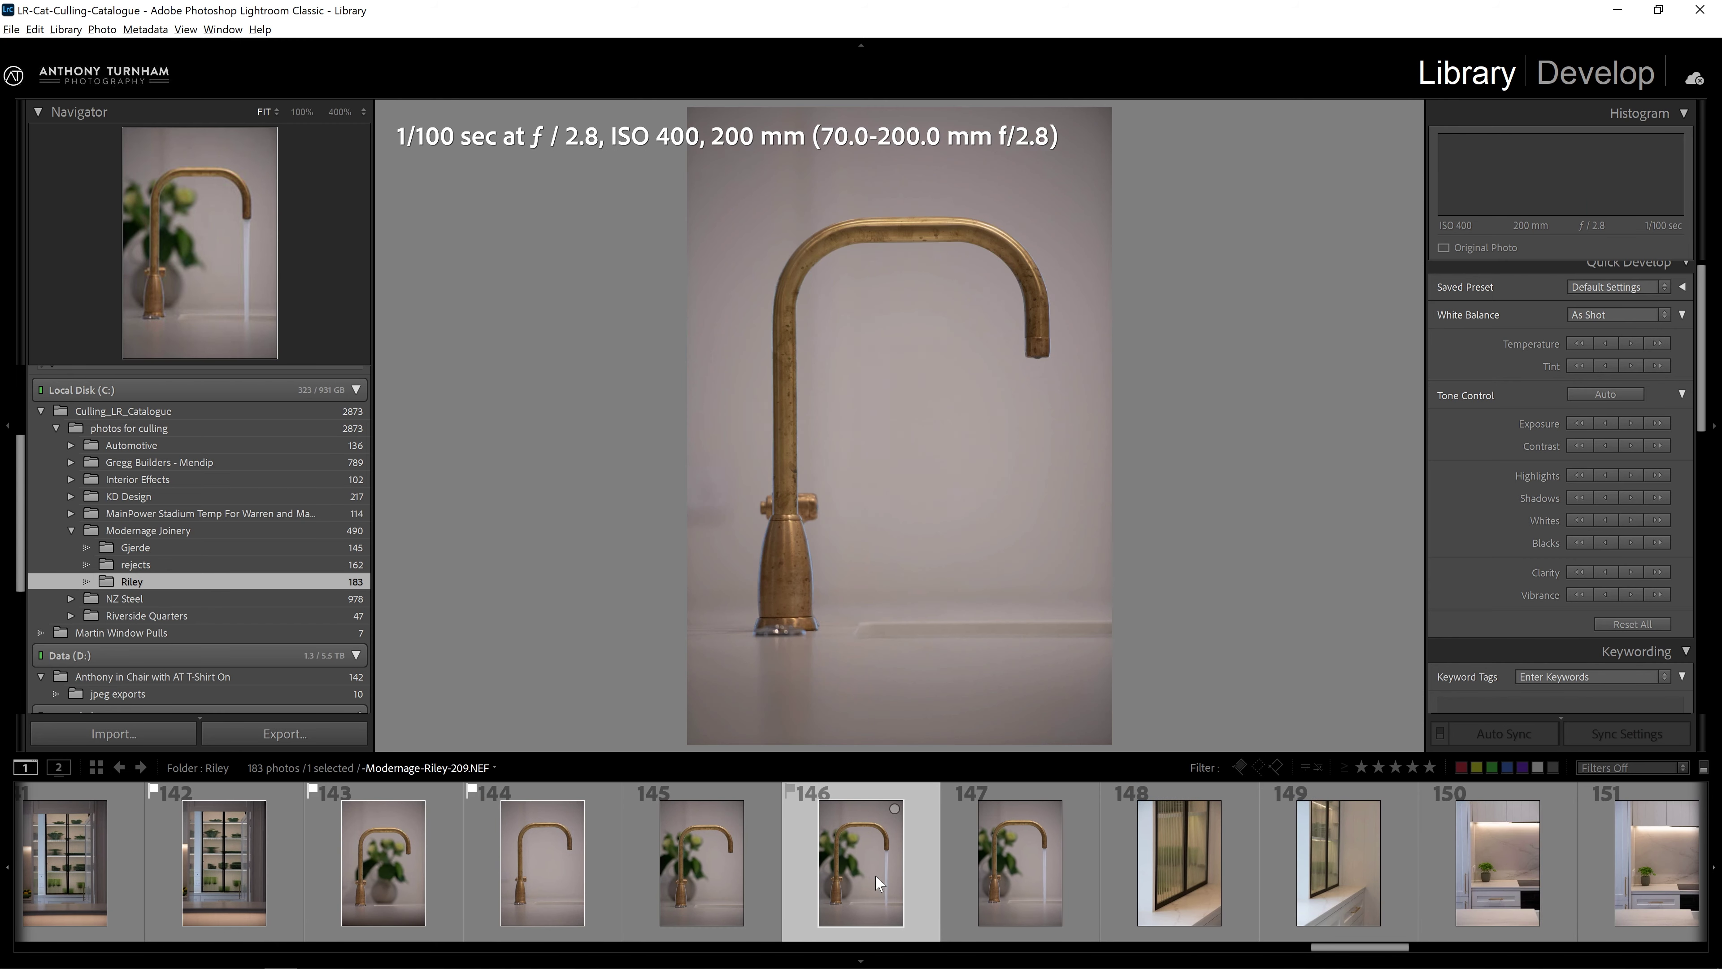
key(p)
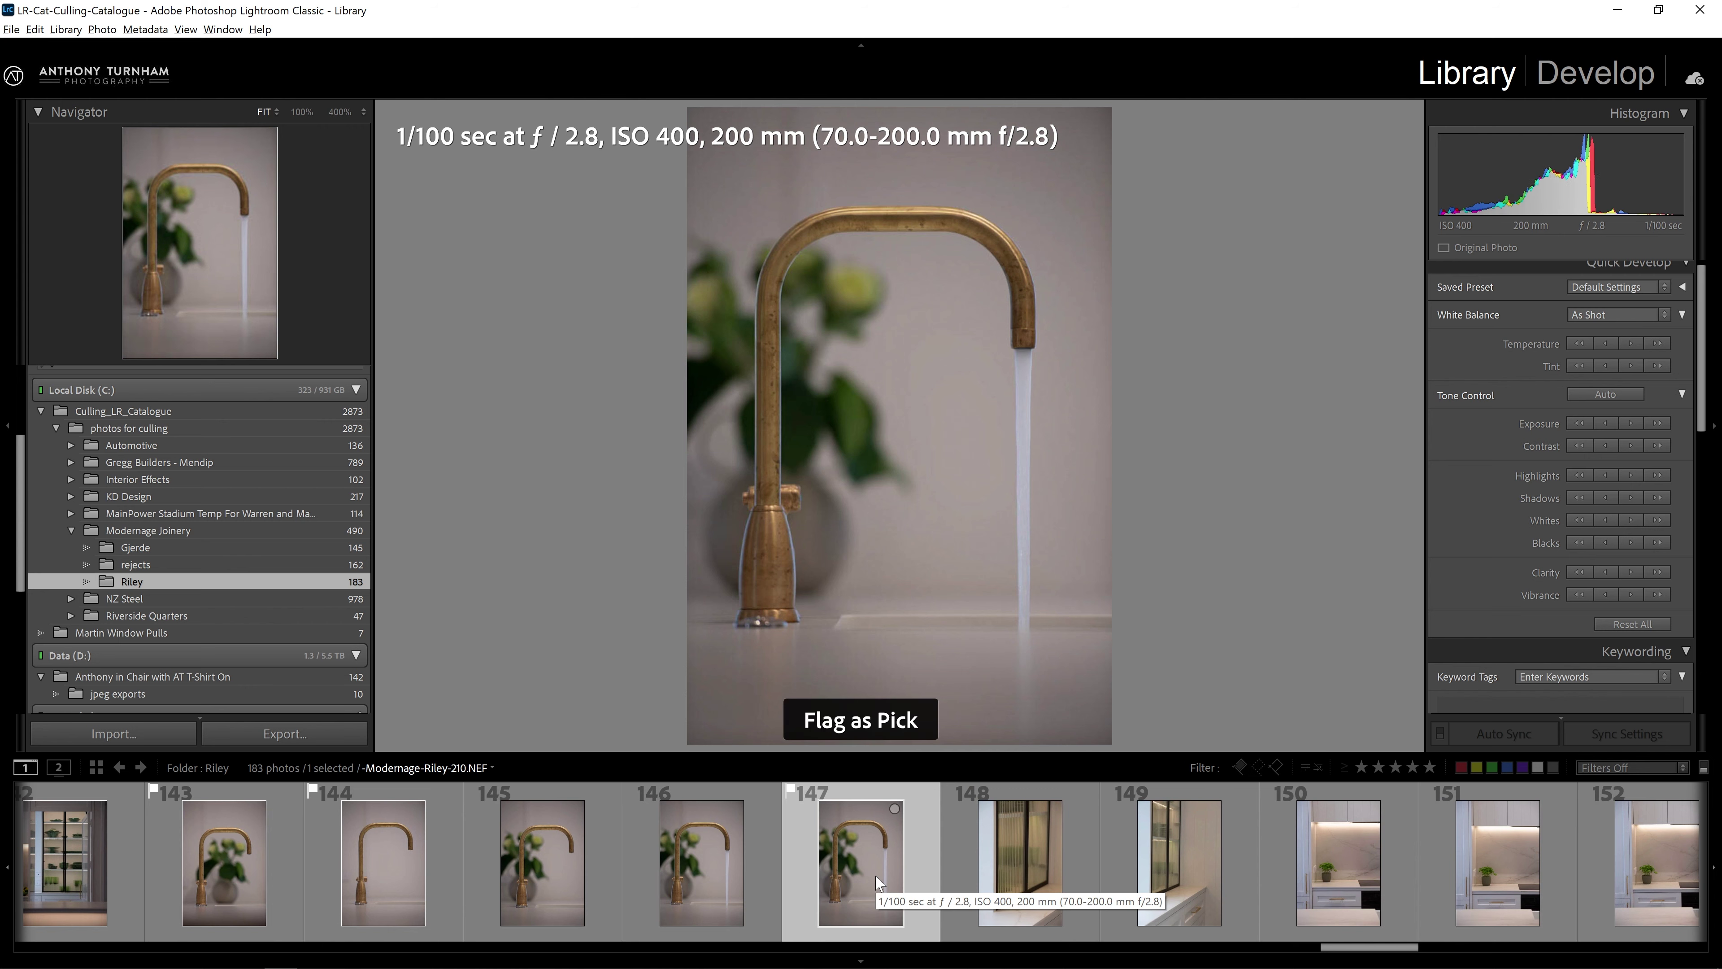
Compare the angled glass cabinet photos 211 and 212, and leave only 212 flagged as a pick.
key(Right)
key(Right)
key(p)
key(u)
key(Left)
key(p)
key(Right)
key(p)
key(Left)
key(u)
key(Right)
key(Left)
key(Right)
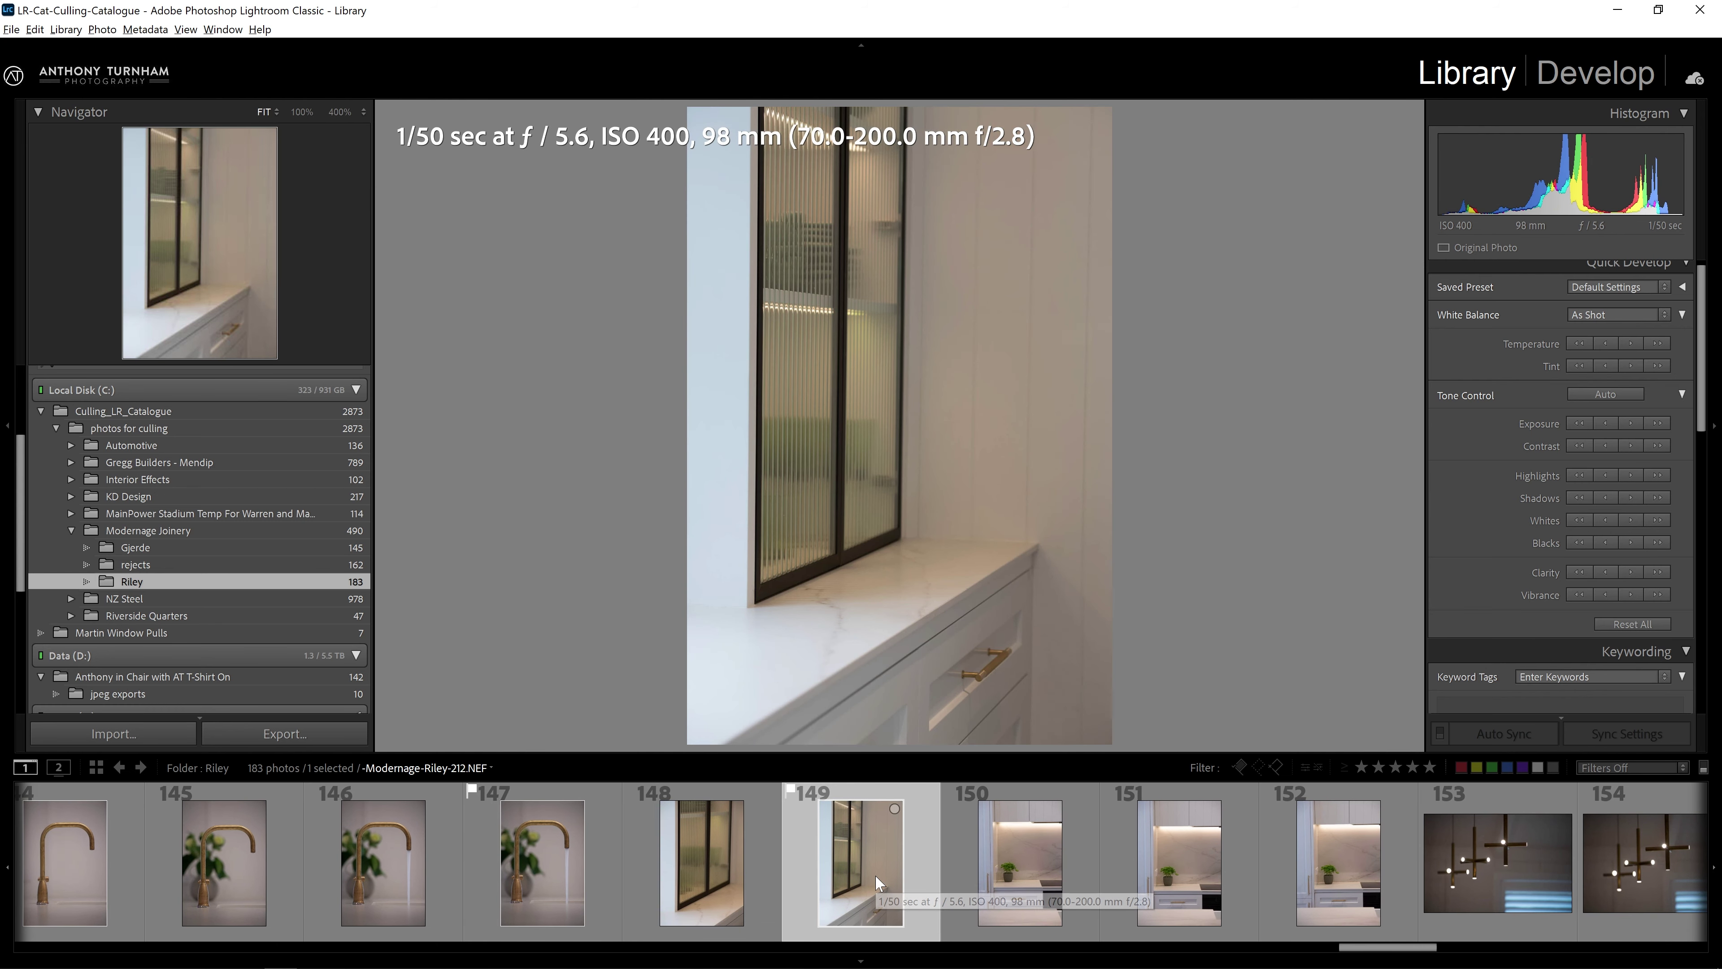
Compare the flagged brass tap photos 206, 207 and 210 side by side in Survey view.
click(602, 900)
scroll(576, 834, up, 3)
ctrl+click(589, 868)
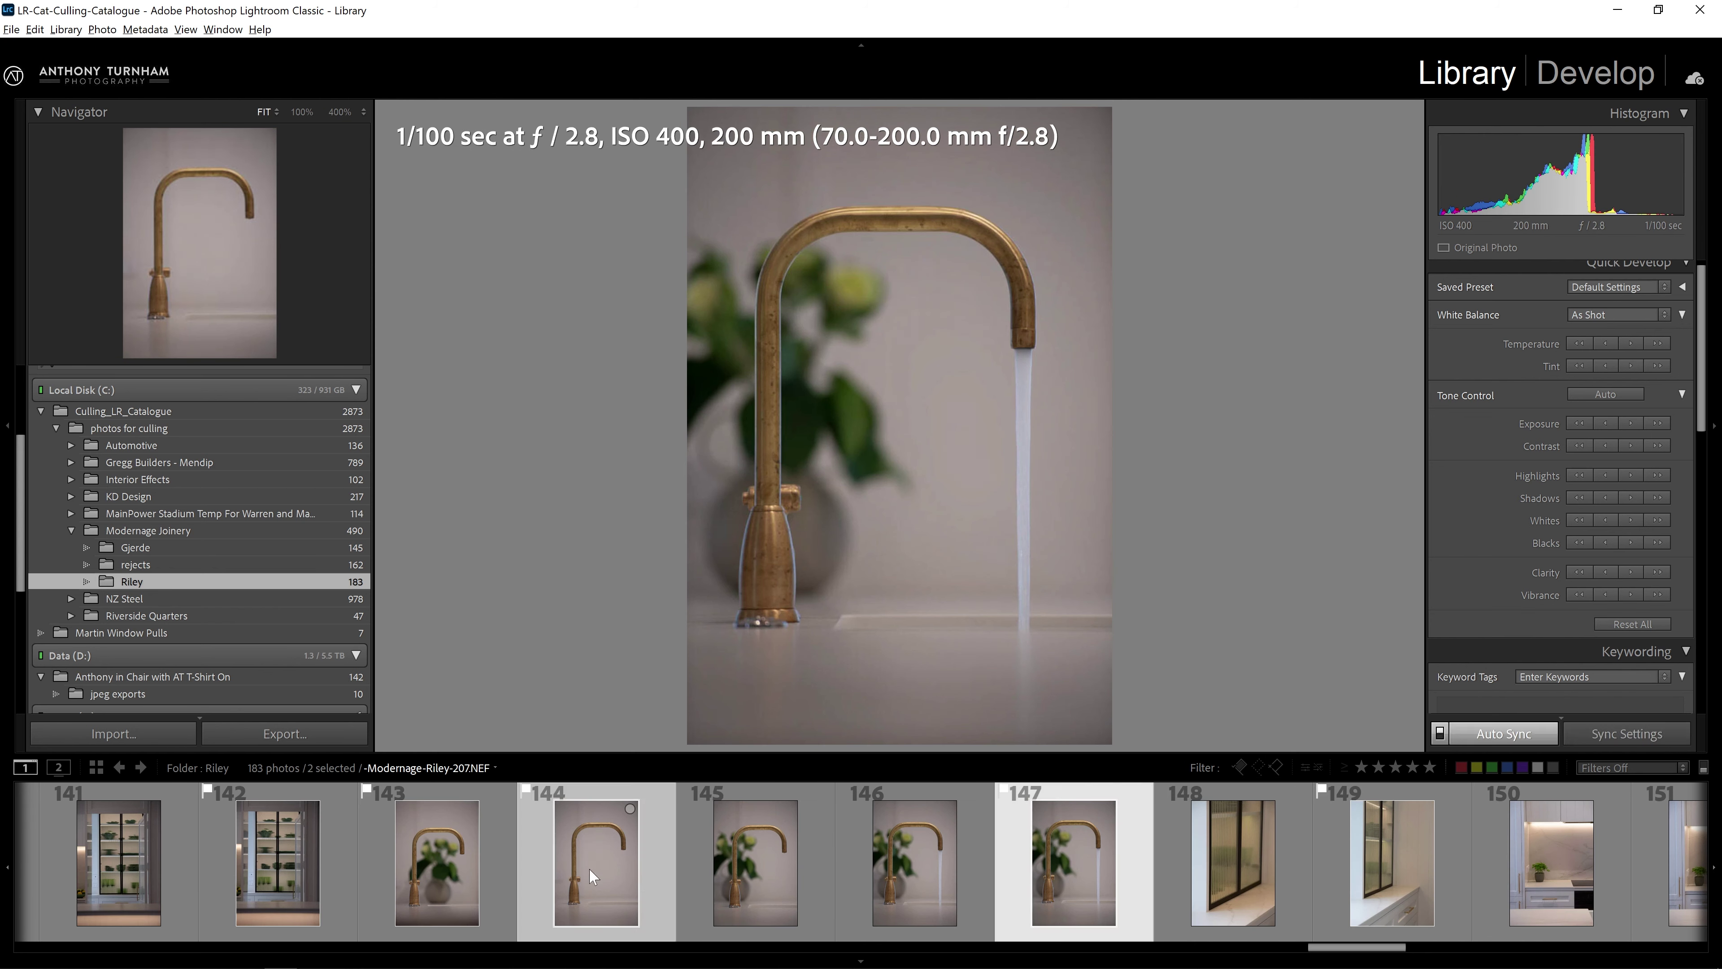
ctrl+click(434, 869)
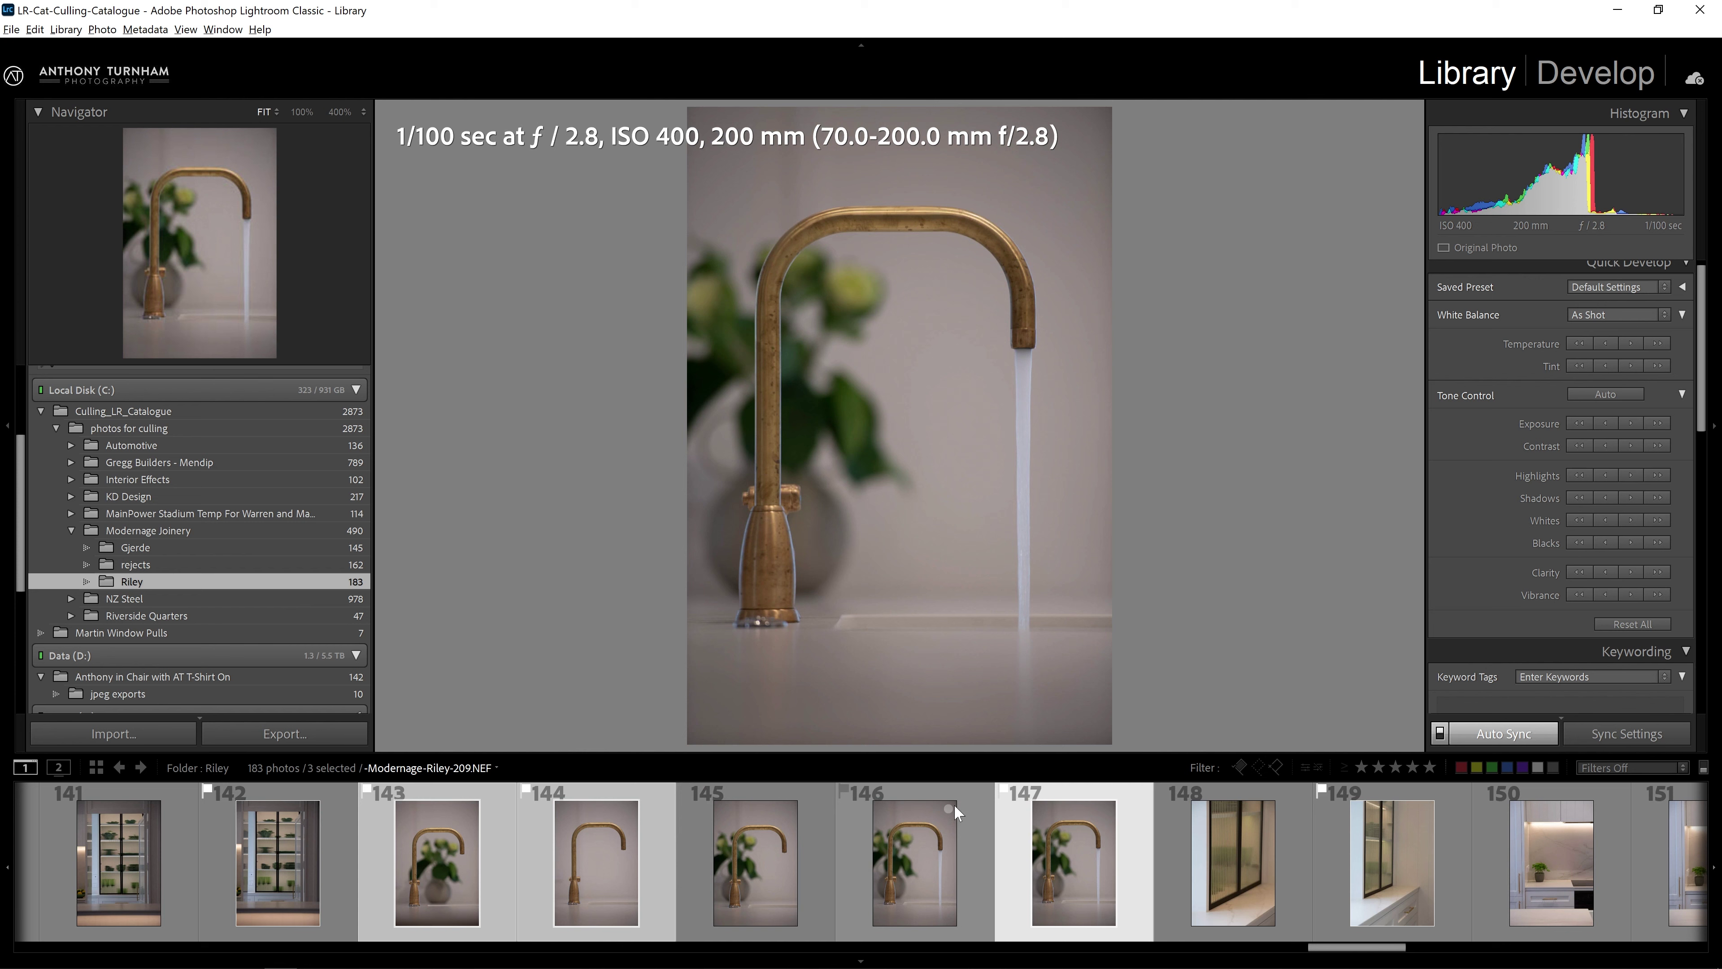
key(n)
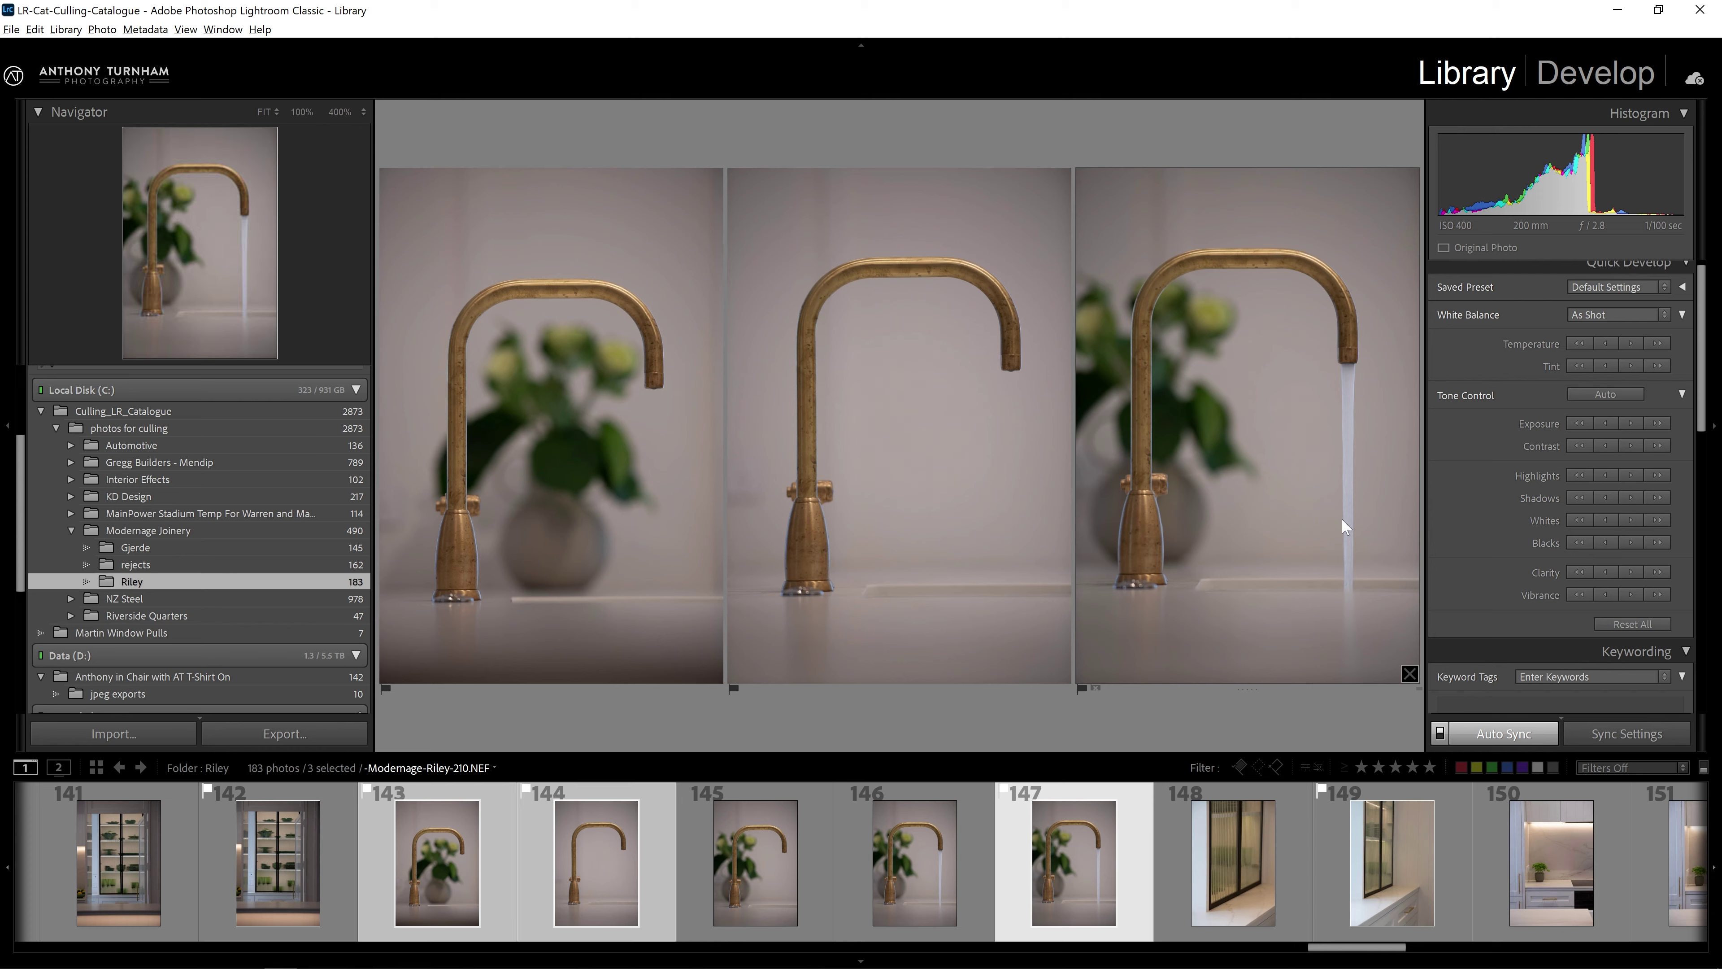
Compare the plant and splashback photos 213, 214 and 215 in an enlarged Survey view, and flag 214 as a pick.
click(1032, 863)
key(Right)
key(Right)
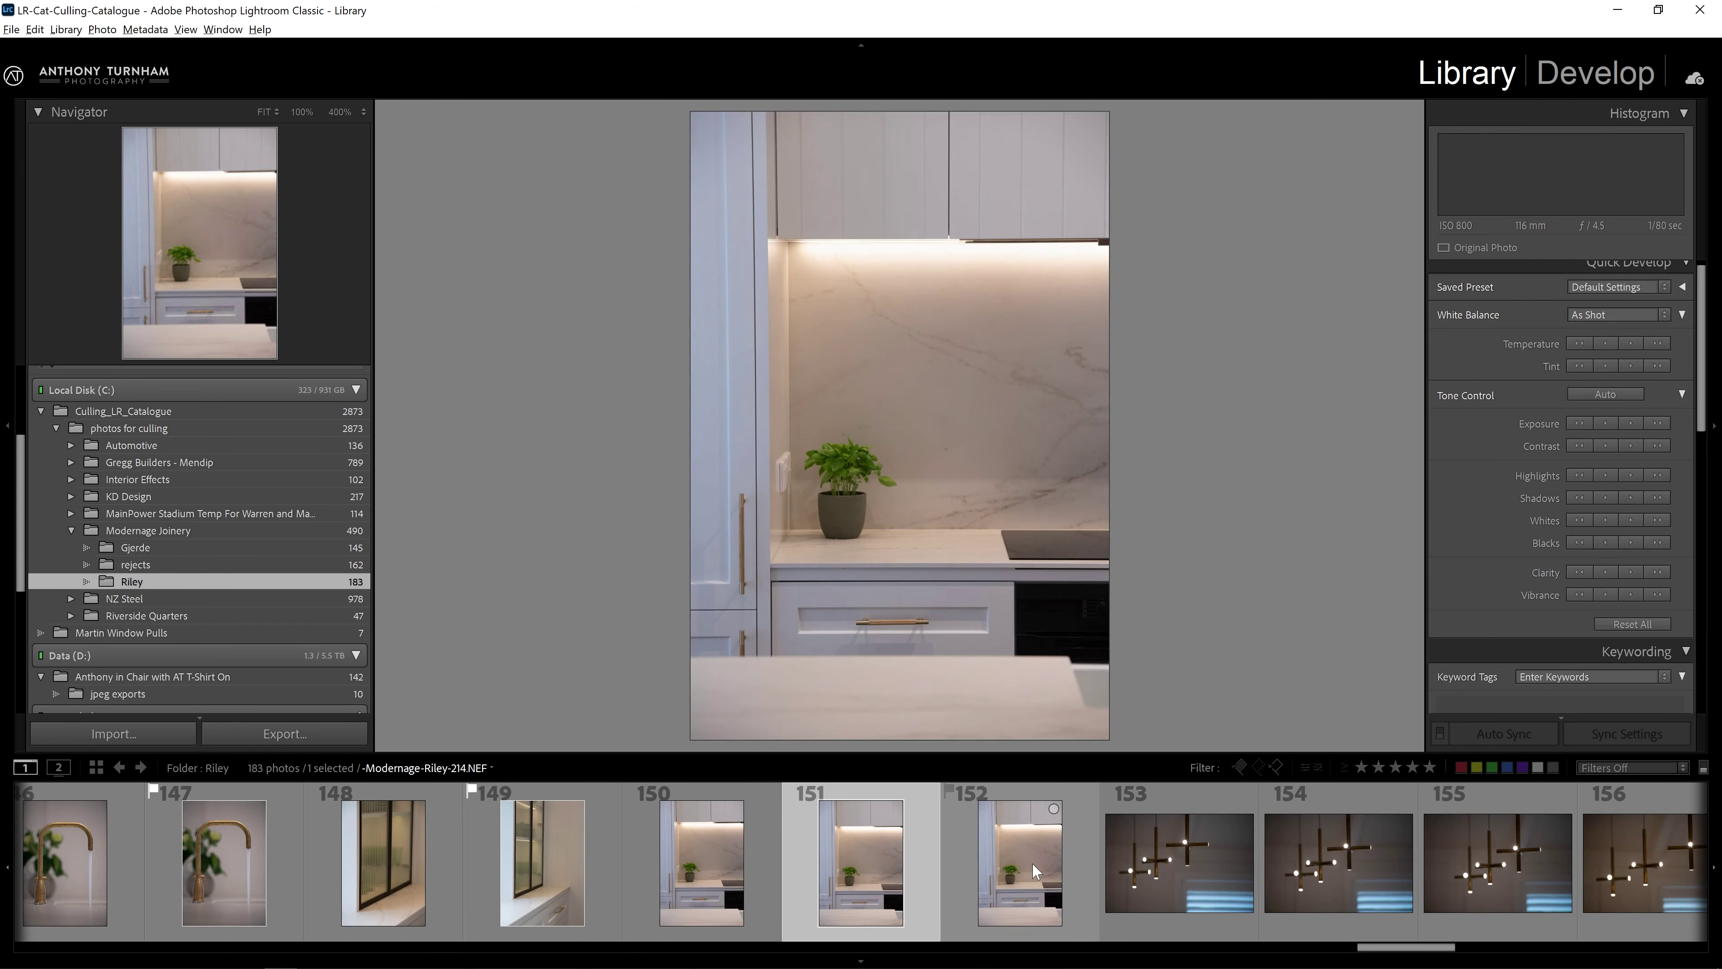
key(Left)
key(Left)
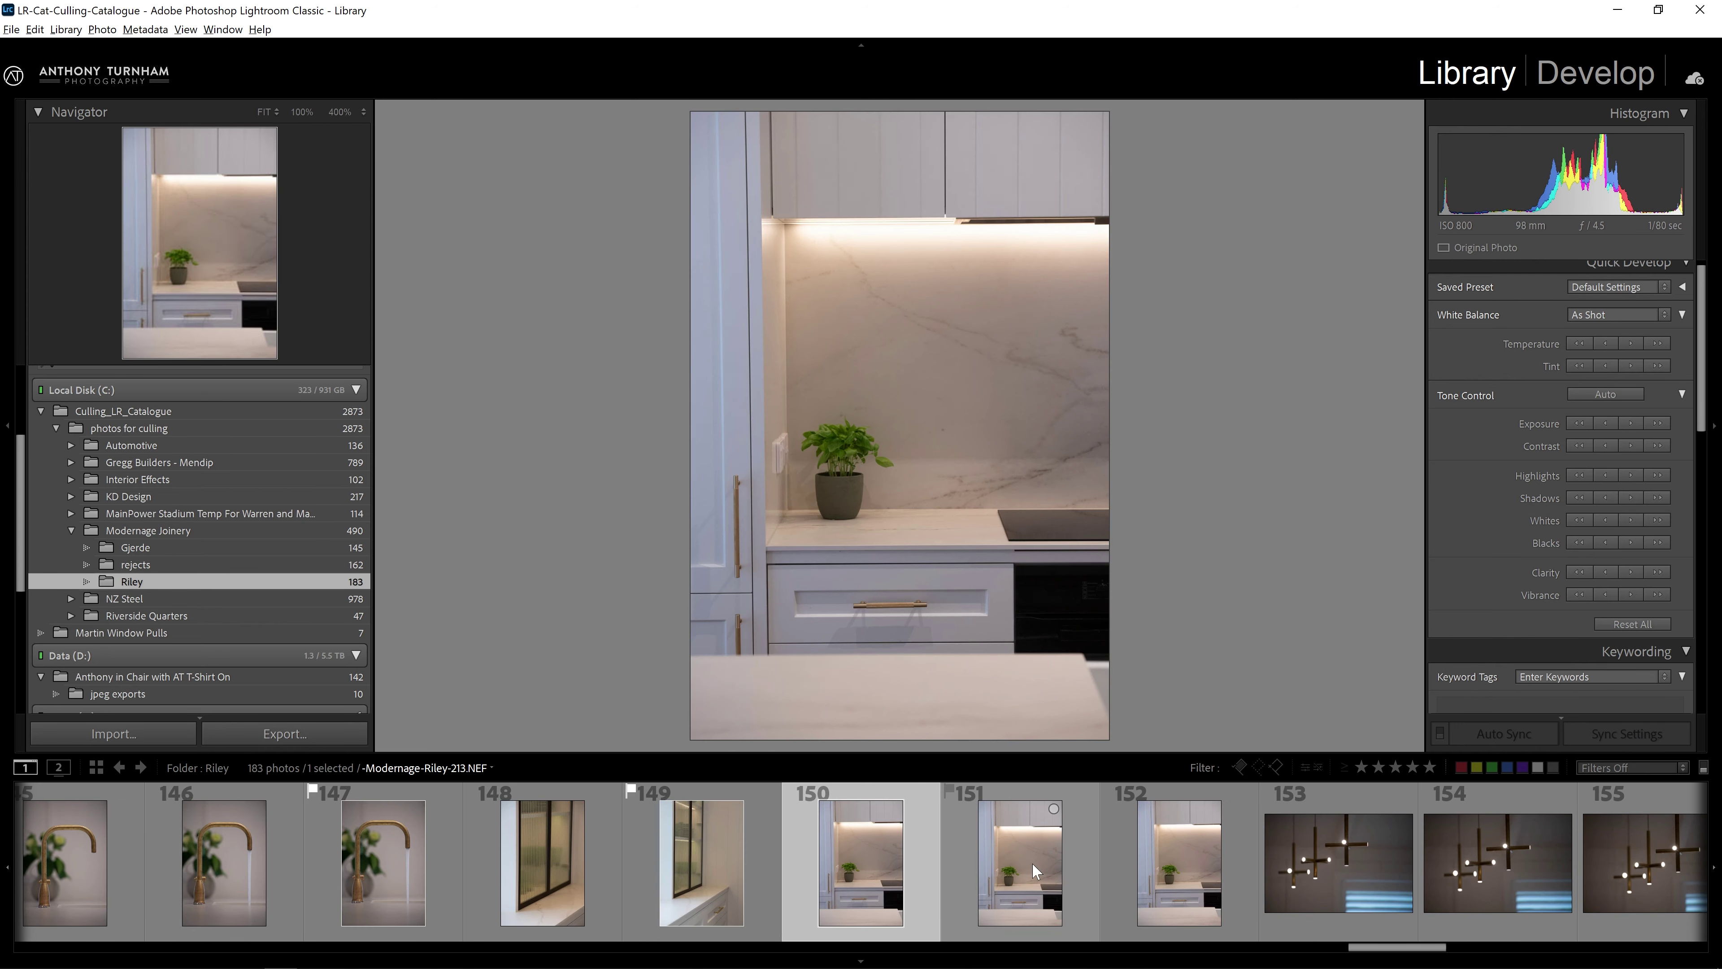
shift+click(1180, 863)
key(n)
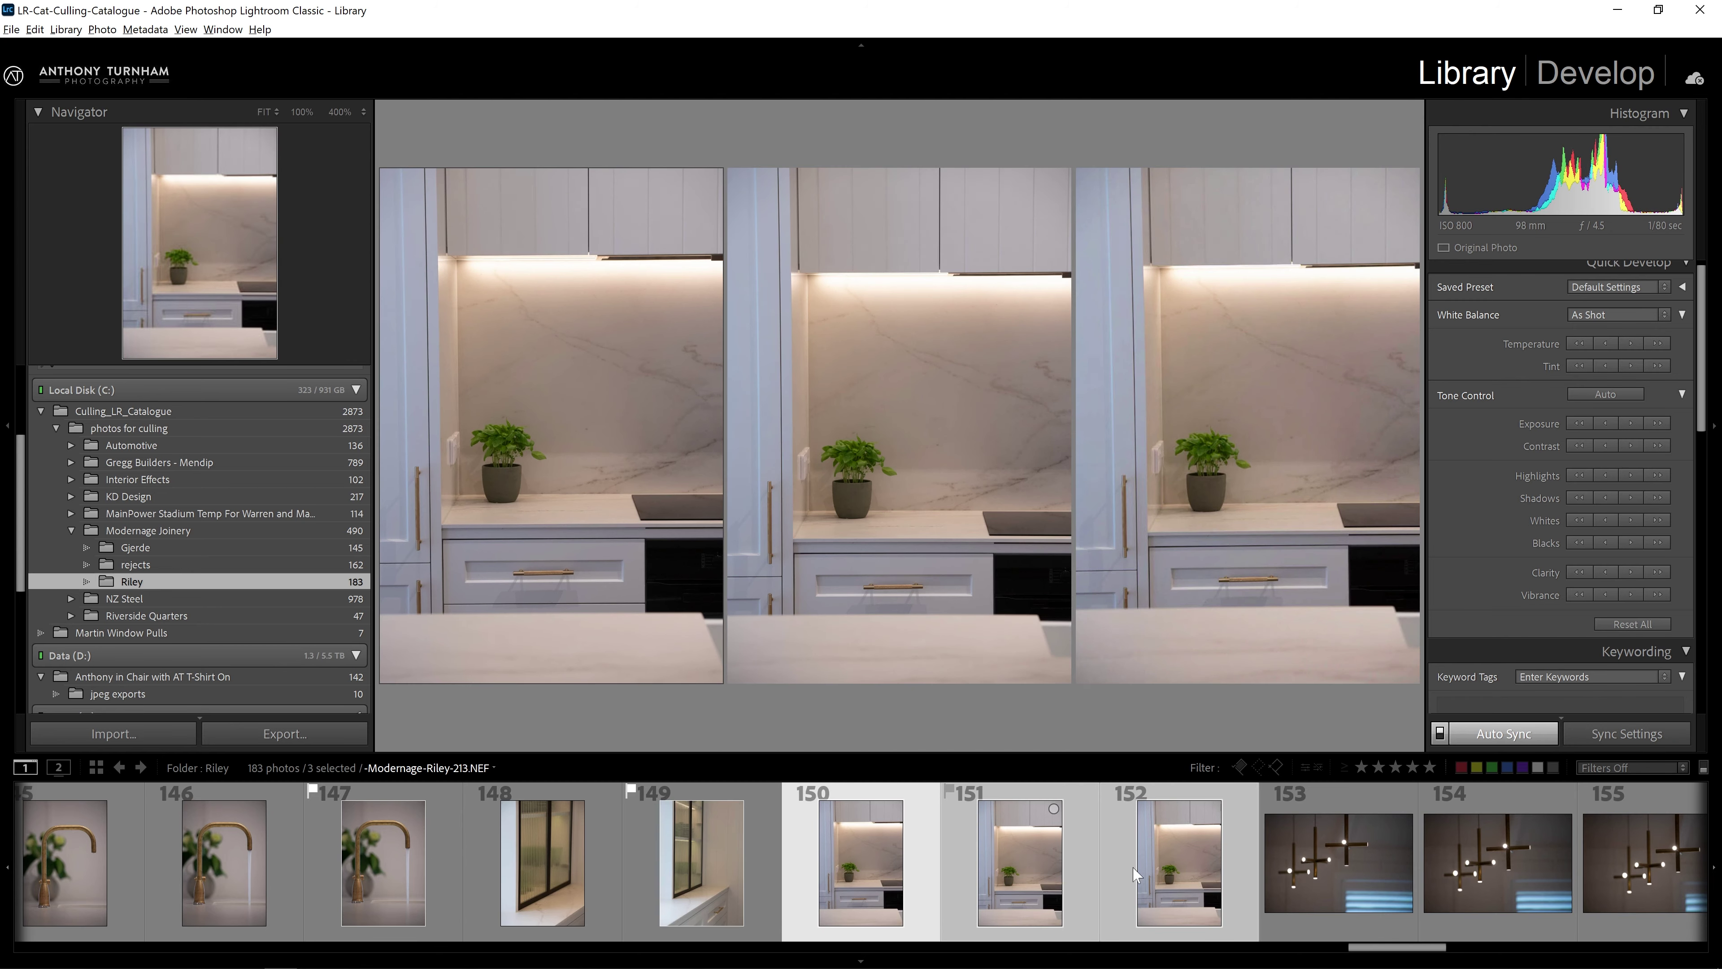
key(F7)
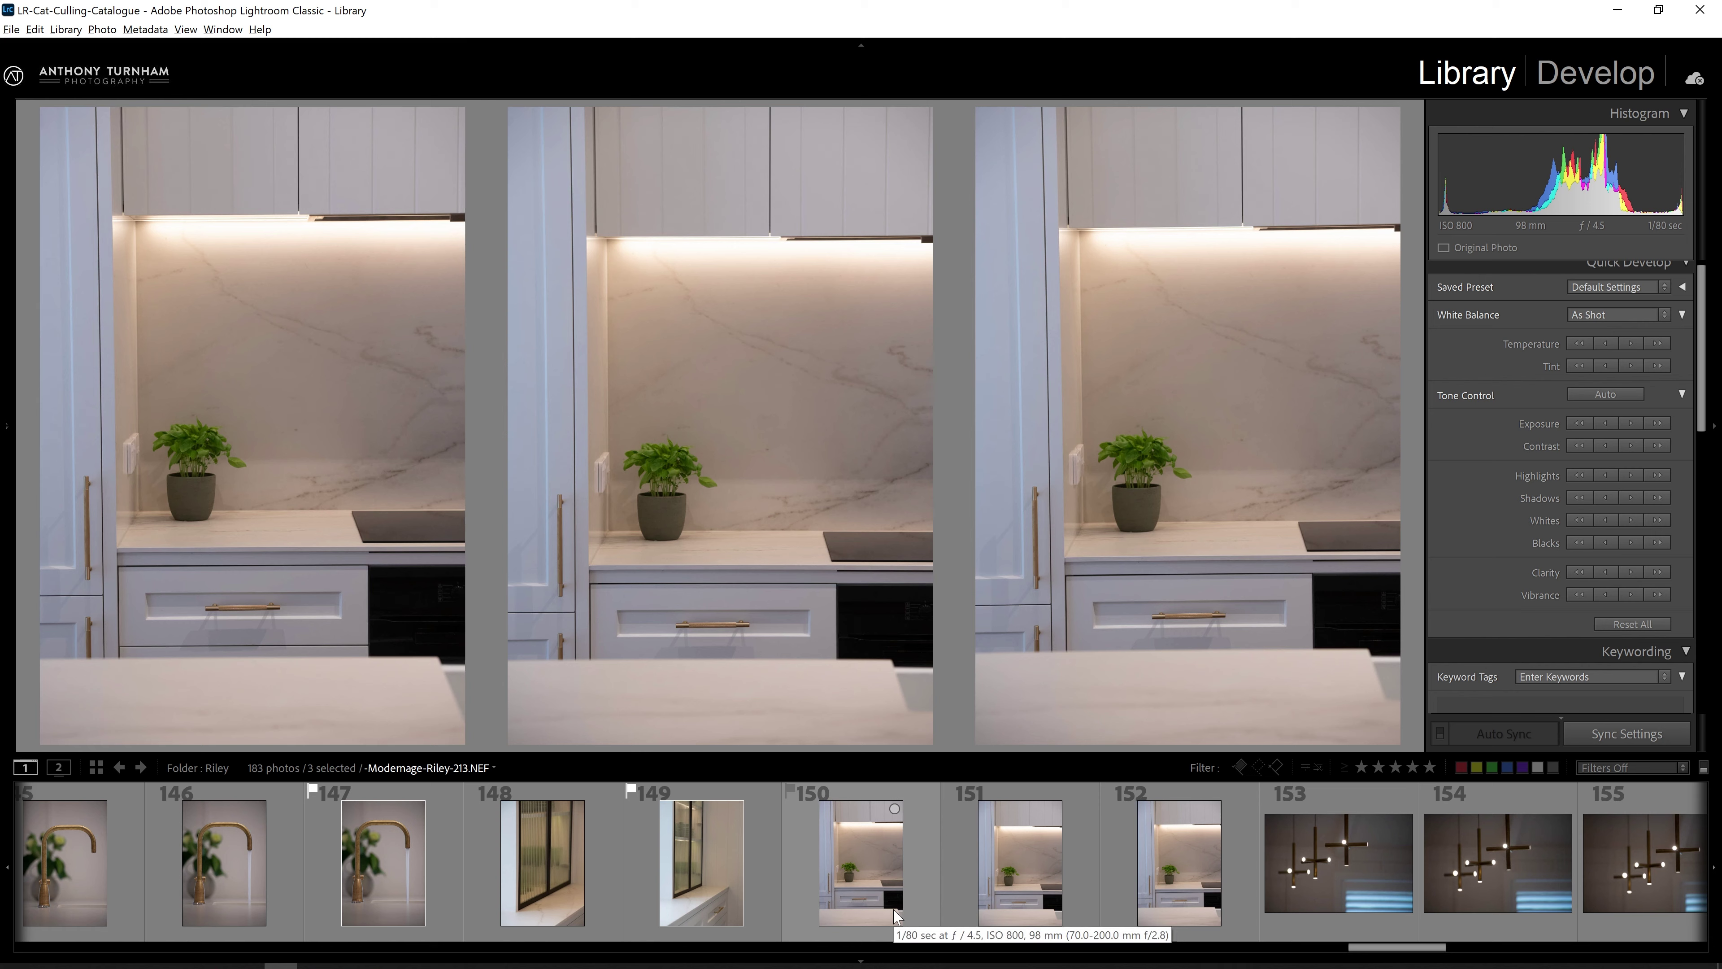
key(ctrl+d)
click(970, 858)
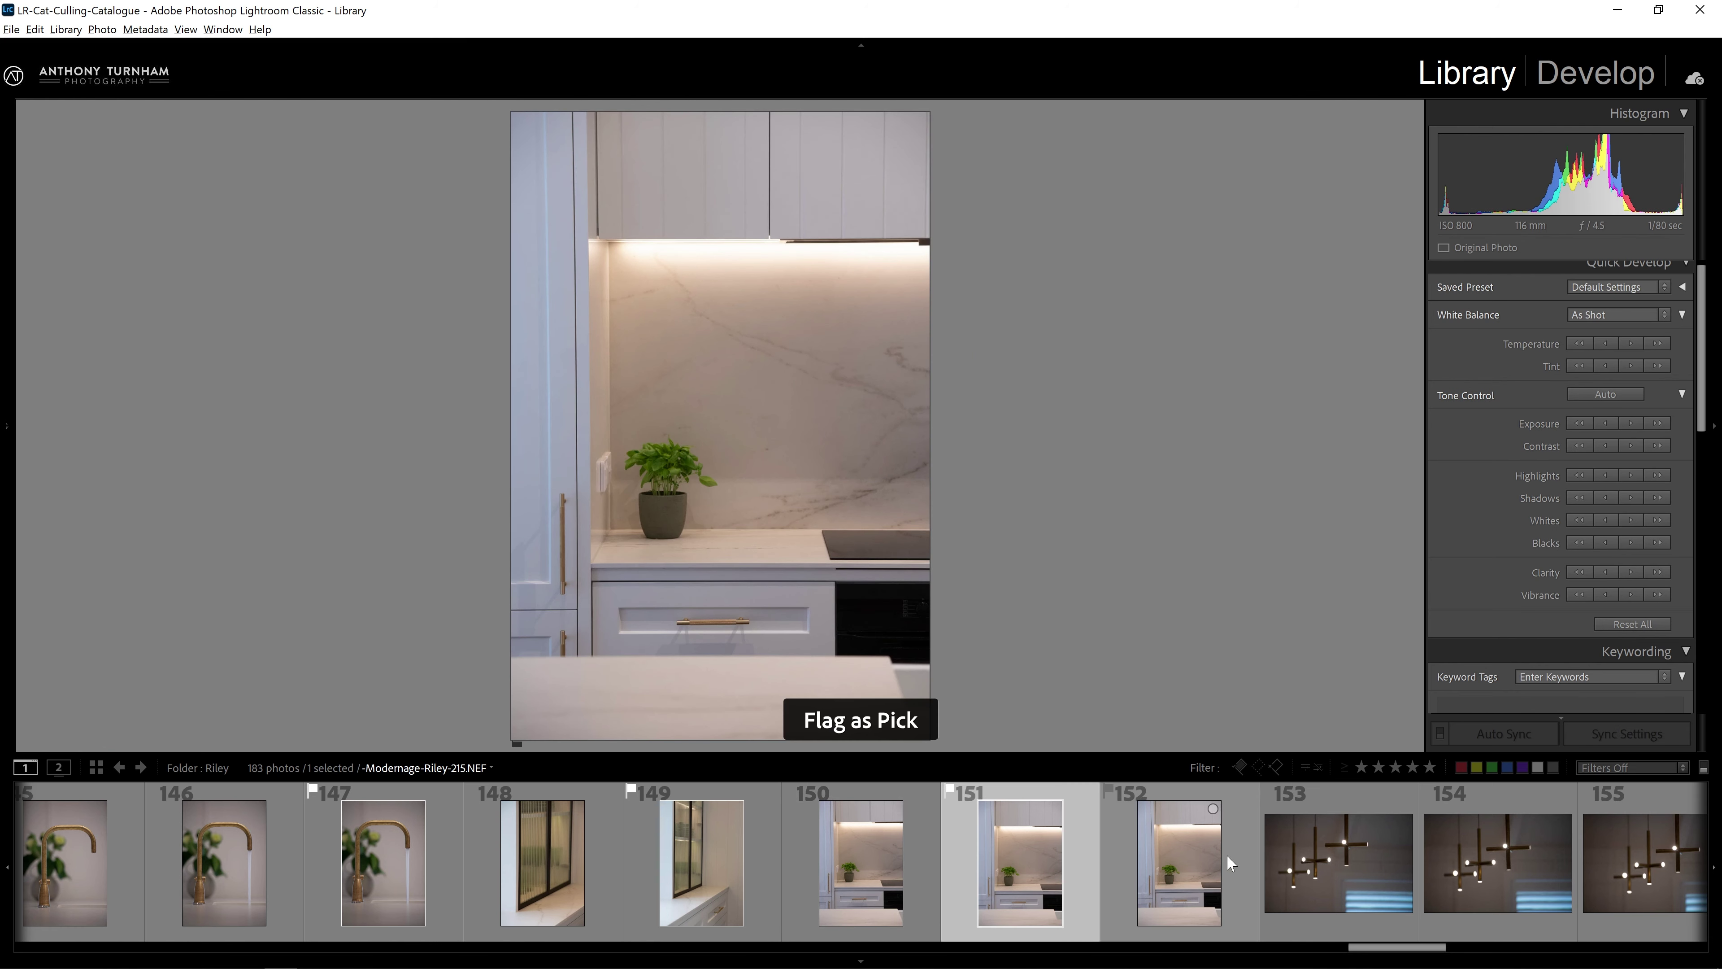
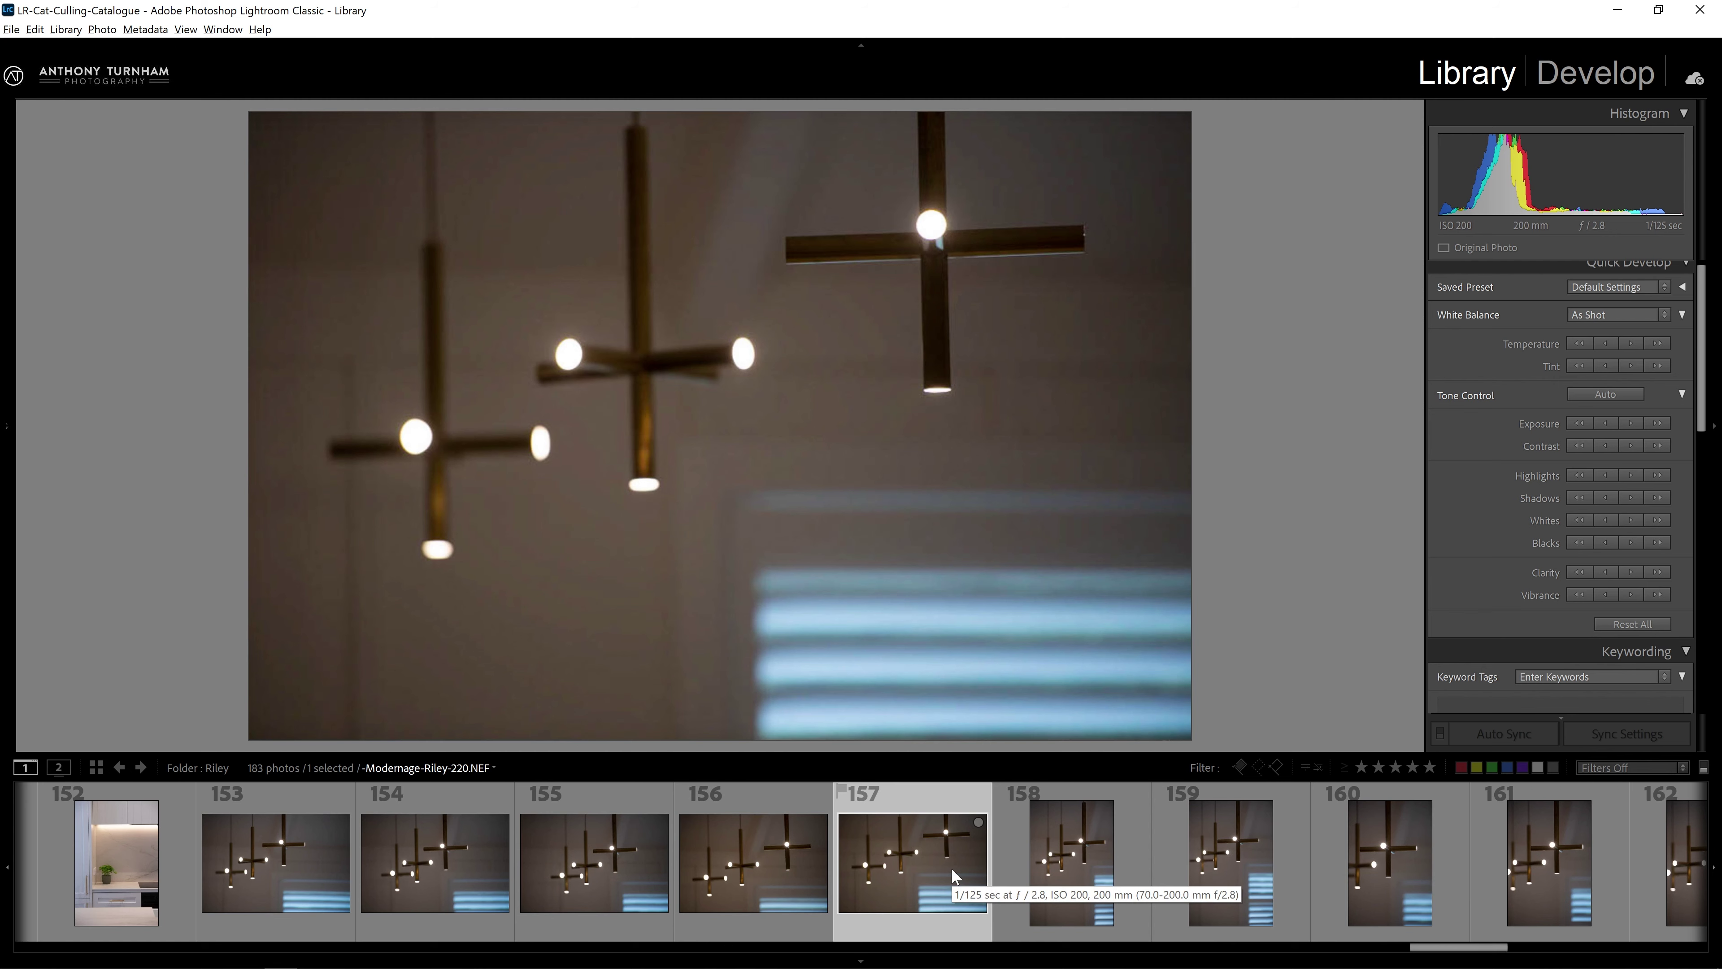
Flag the vertical pendant light photo 225 as a pick.
scroll(1175, 897, down, 3)
click(1175, 882)
key(p)
Flag the front-on kitchen photos 228 and 230 as picks, and view both again for comparison.
scroll(970, 905, down, 3)
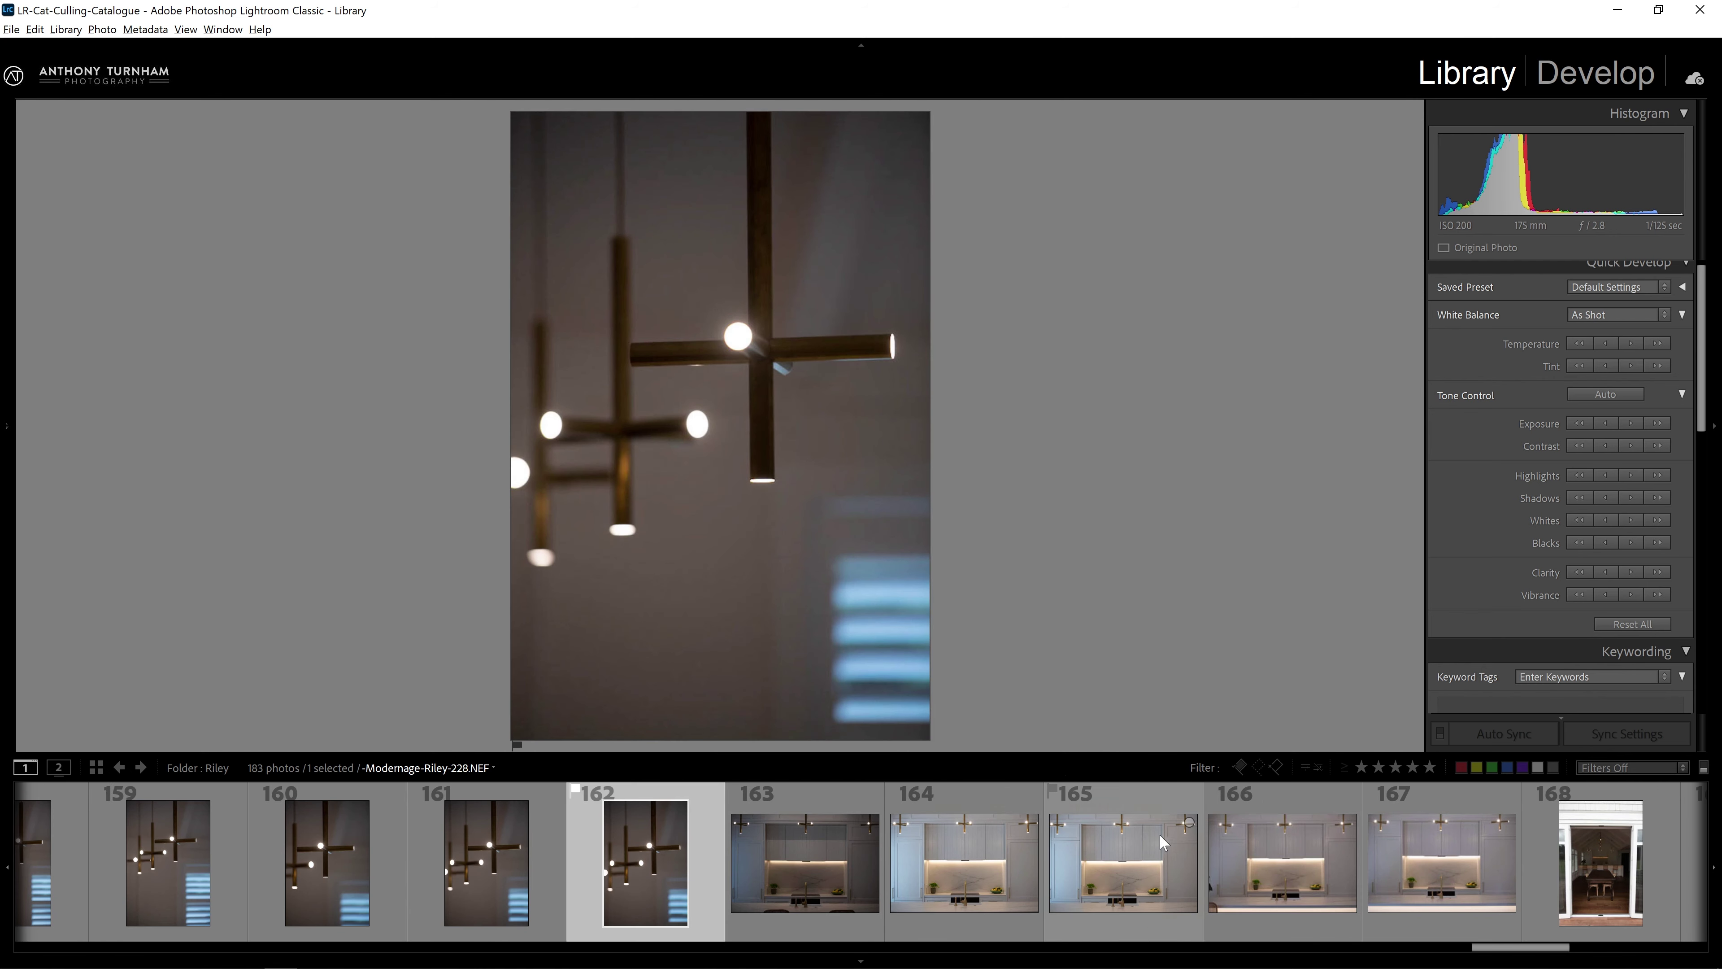
click(1125, 836)
key(u)
key(p)
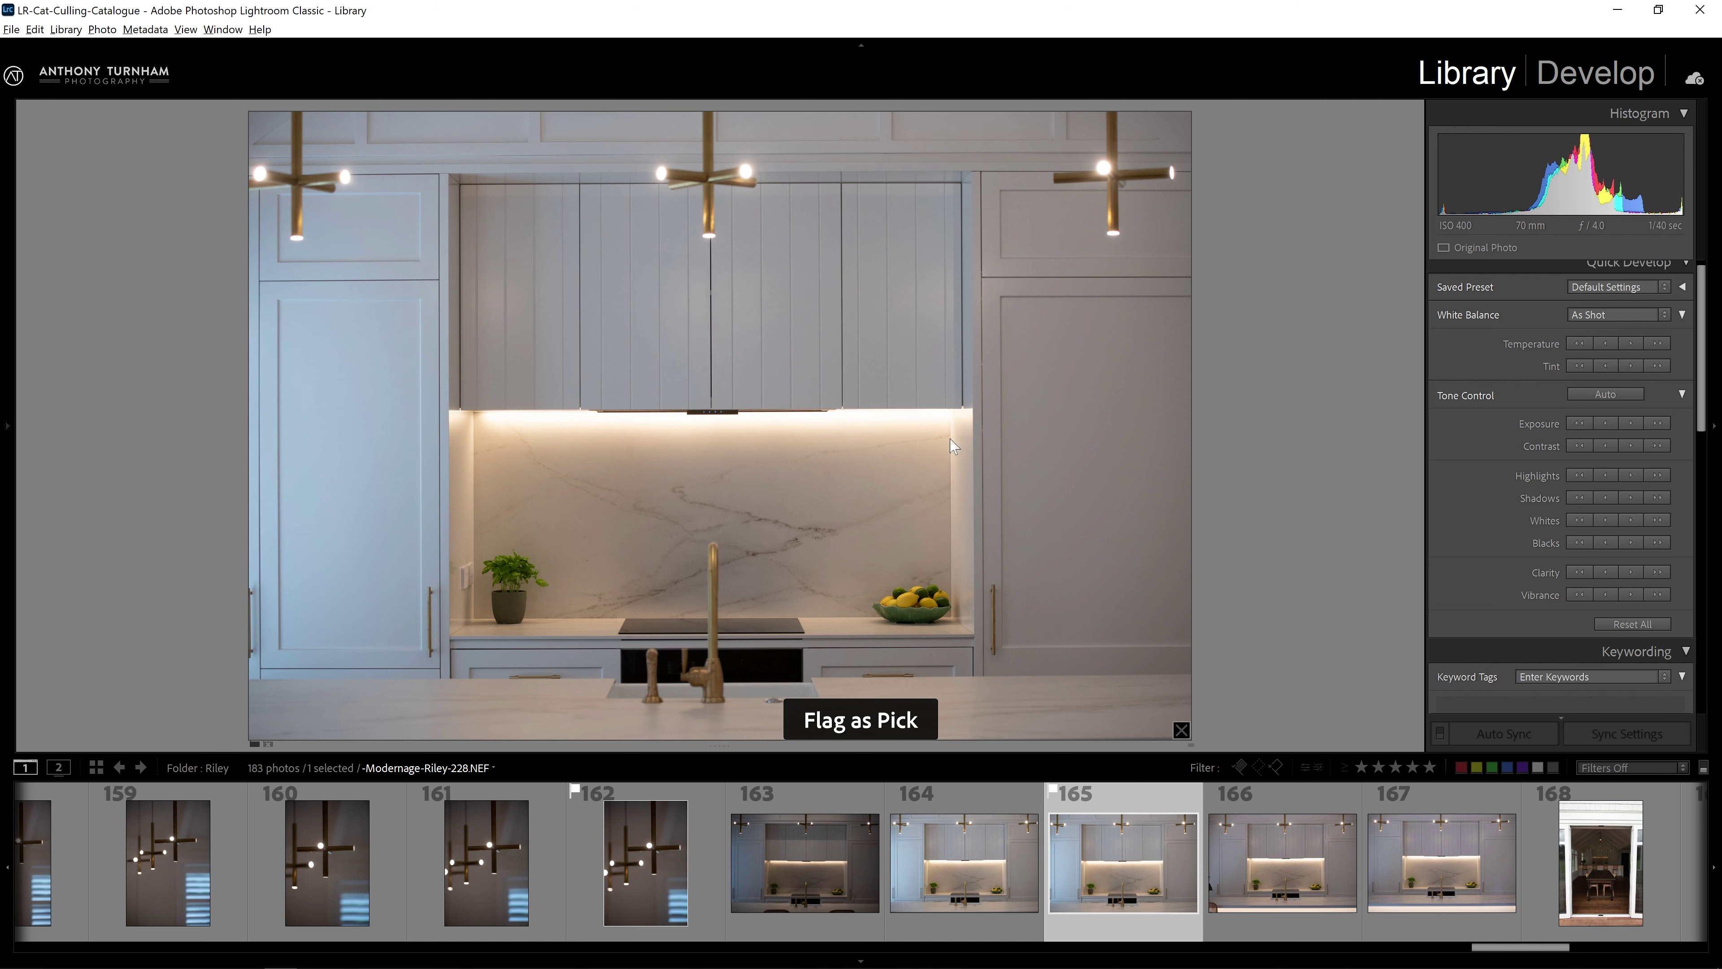
click(1445, 871)
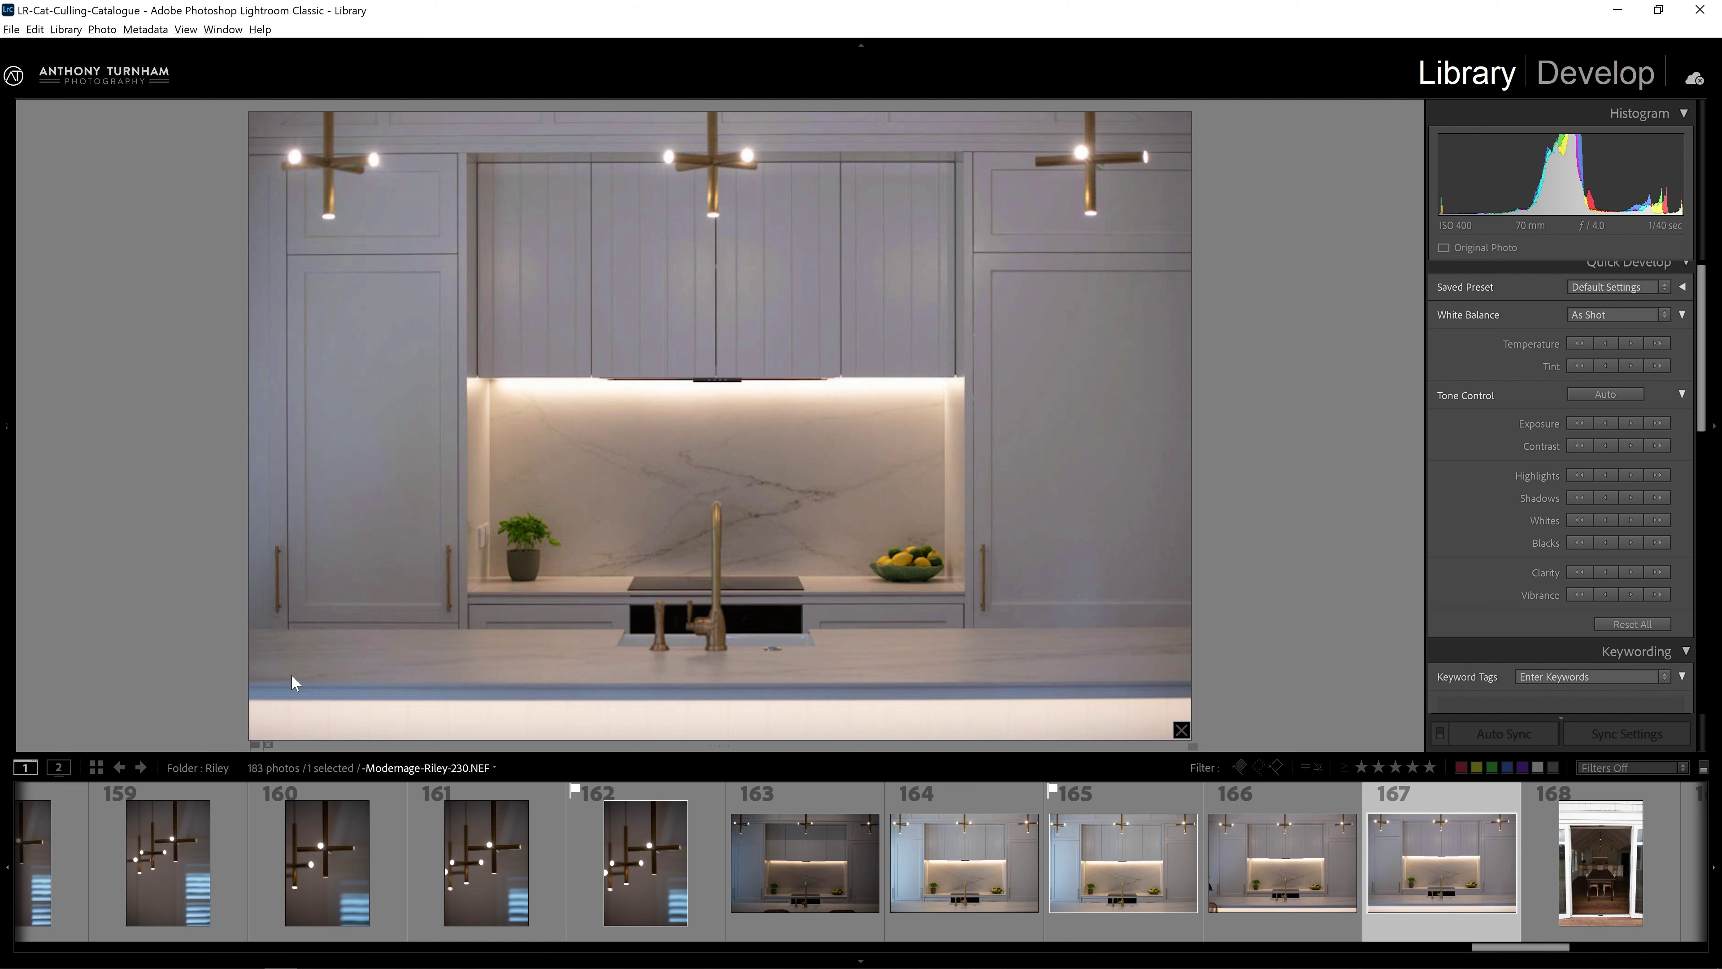
key(p)
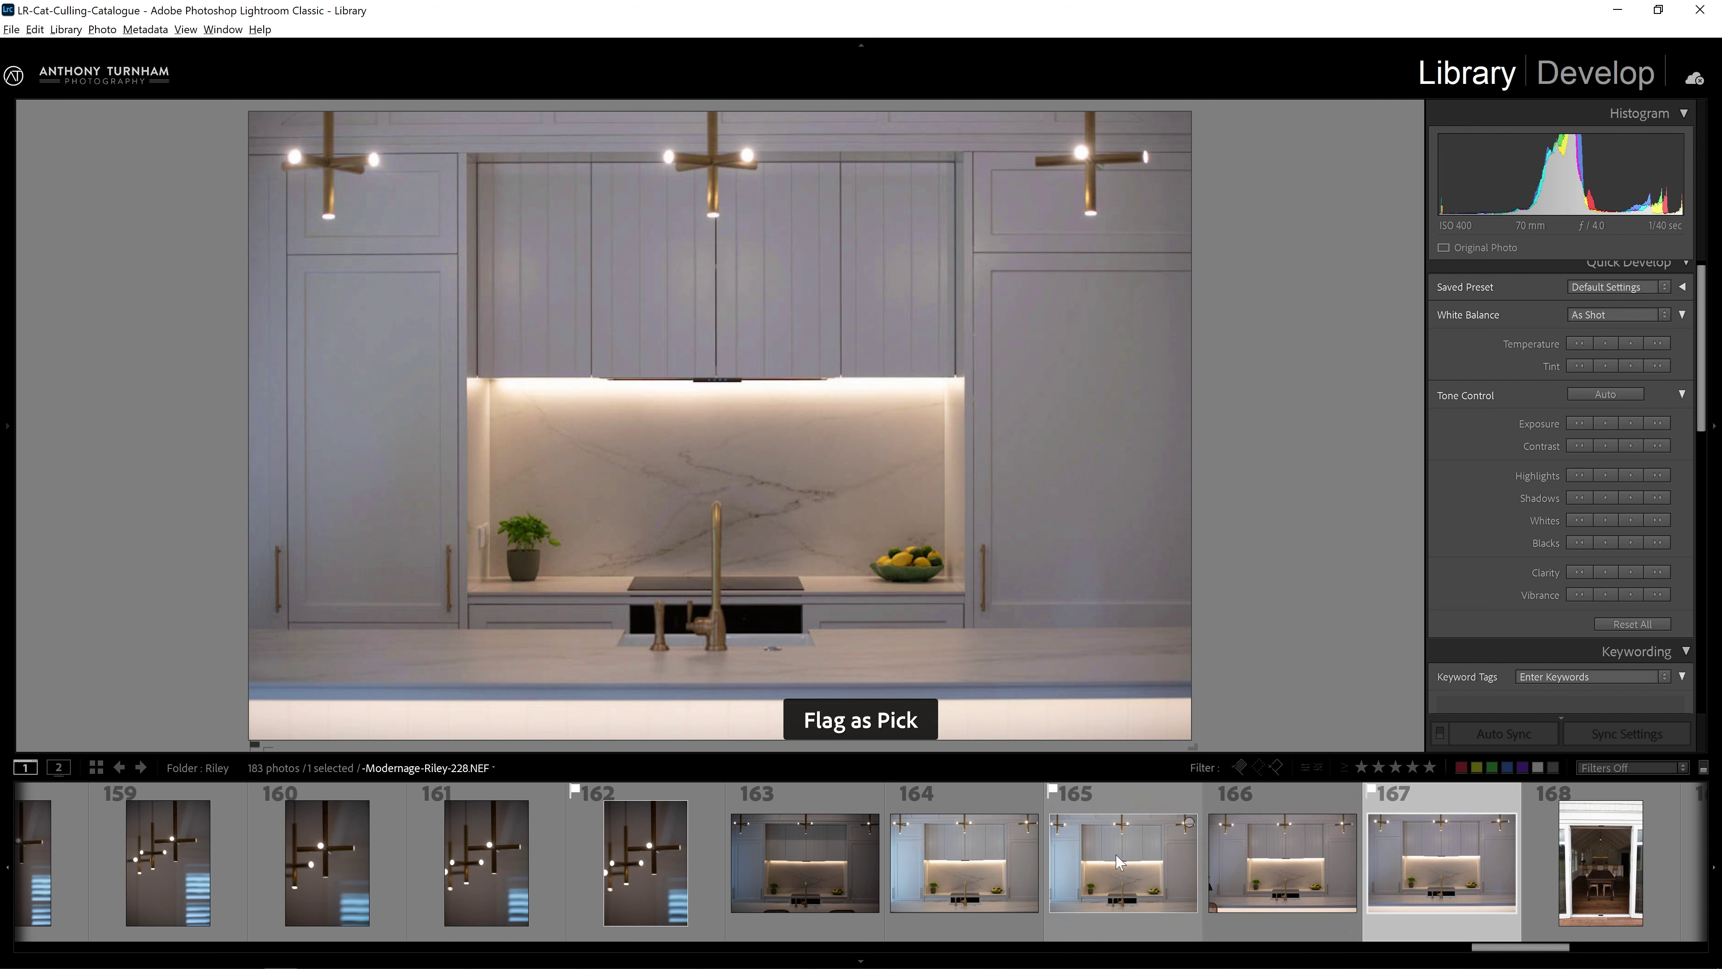
click(1126, 863)
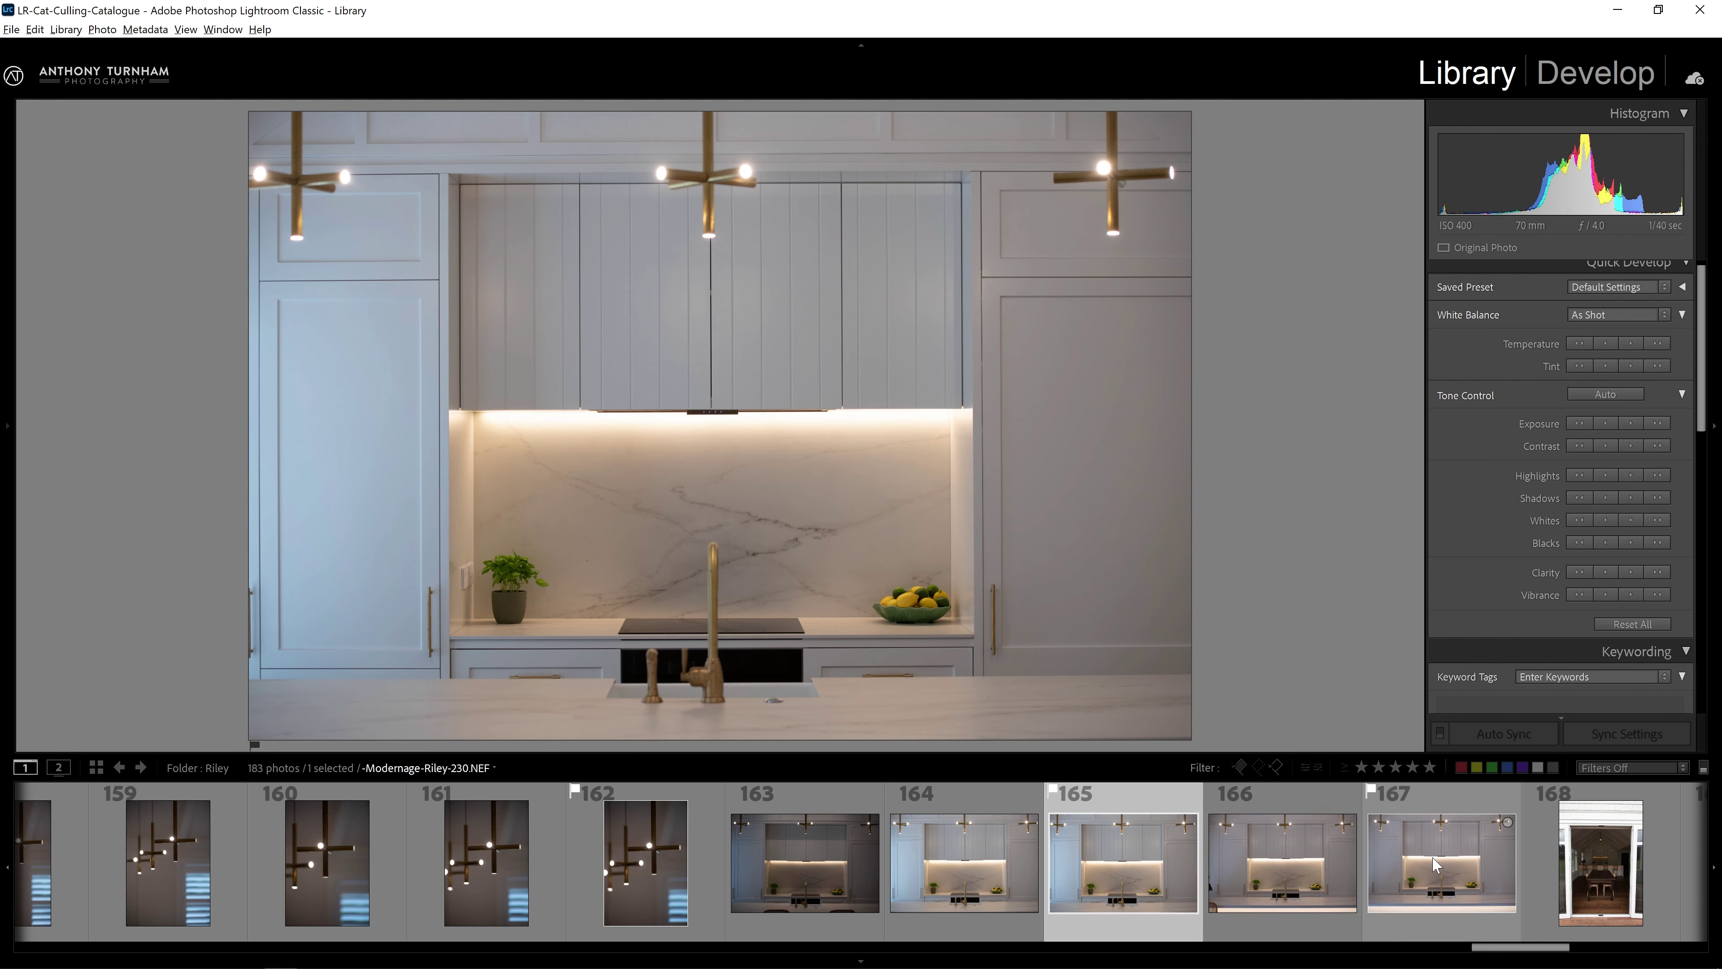
click(1436, 863)
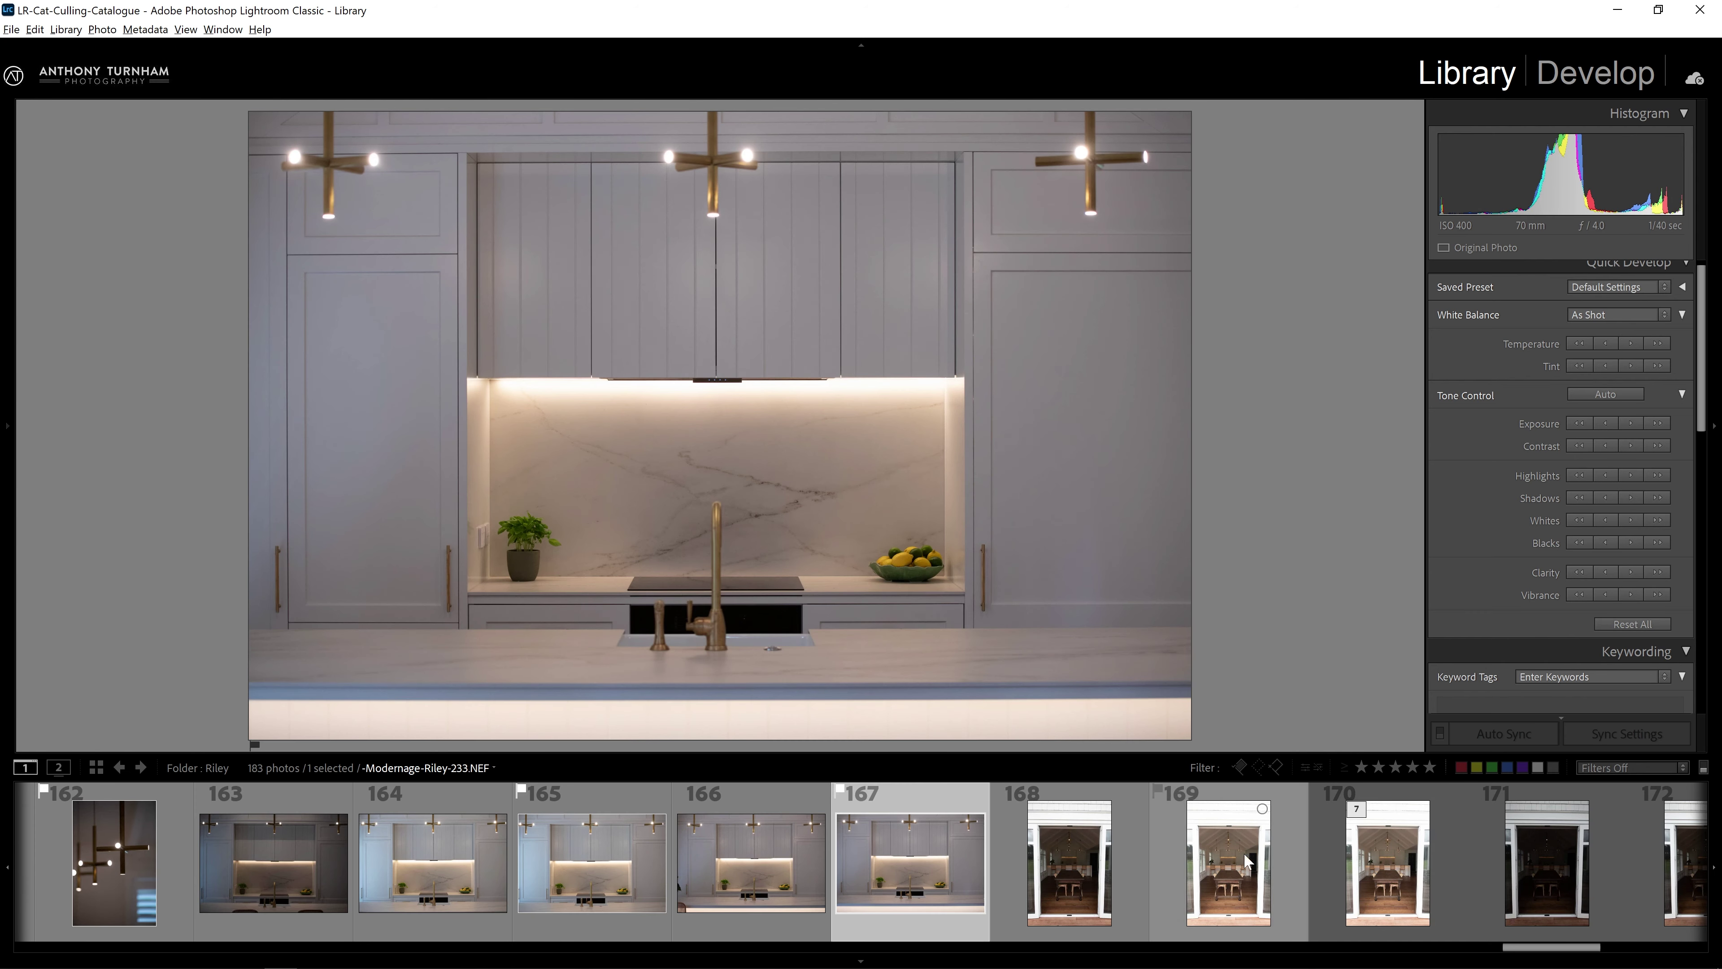
Compare the doorway dining table photos 231 and 232, and move both to the rejects folder.
click(1070, 865)
ctrl+click(1229, 863)
key(c)
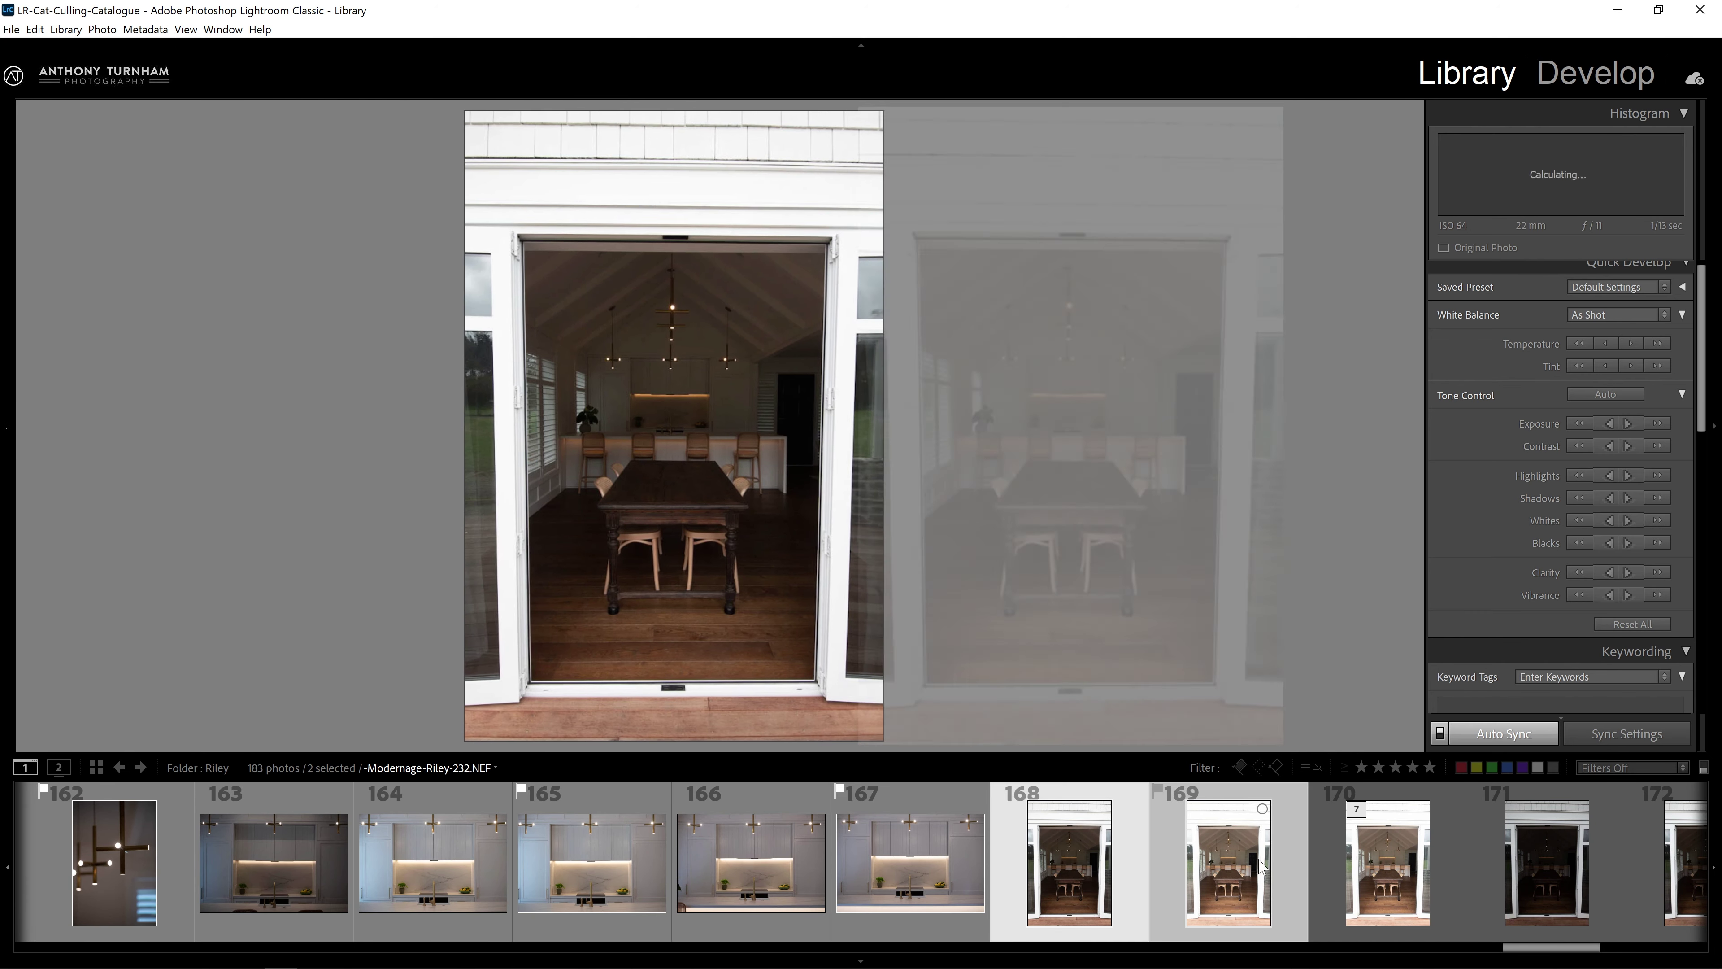
click(9, 366)
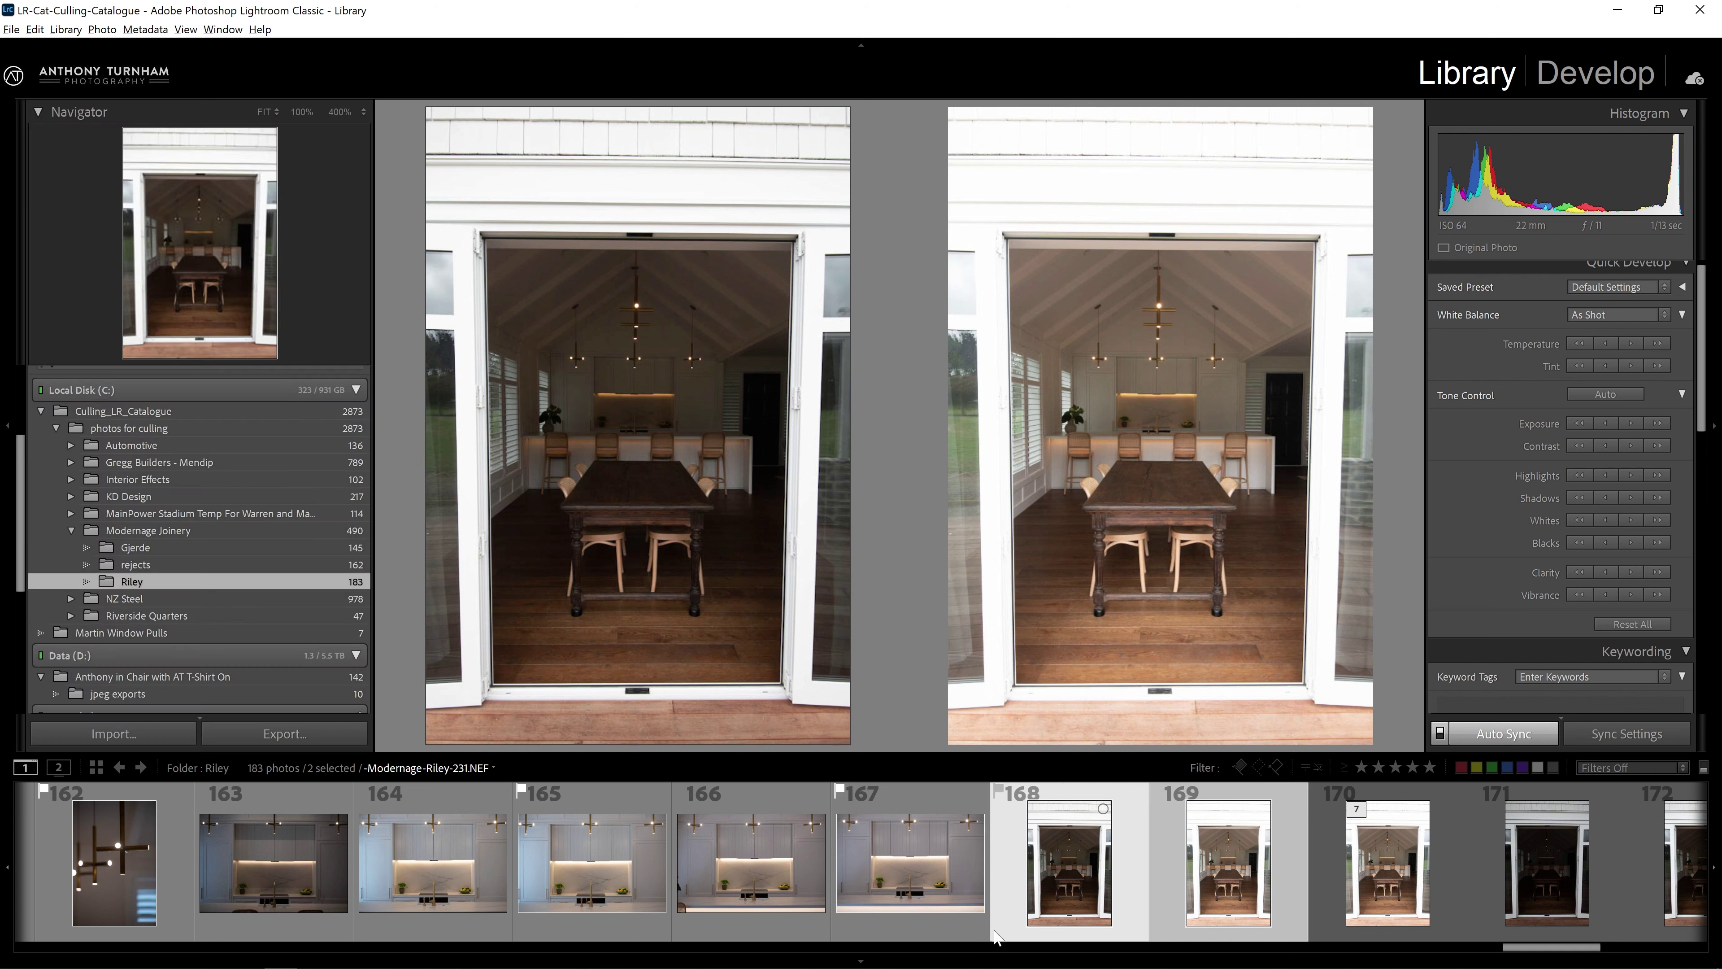
drag(353, 576, 173, 566)
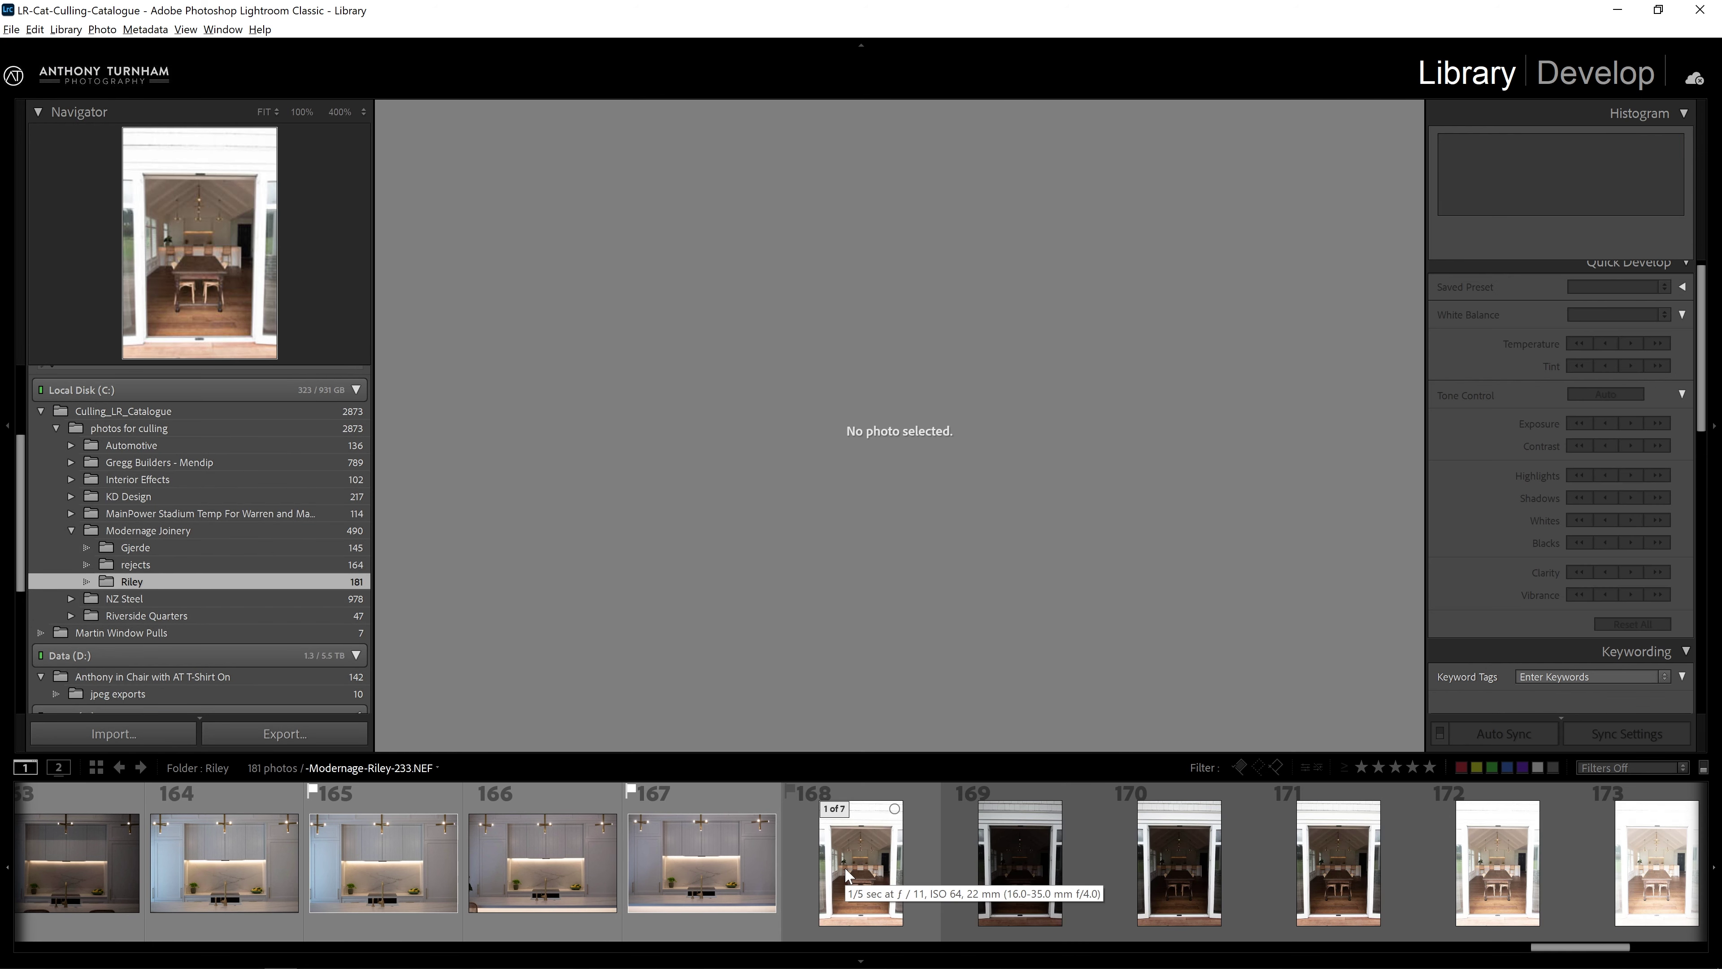
Examine the bracketed doorway stack 233 to 239 together in Survey view.
click(846, 872)
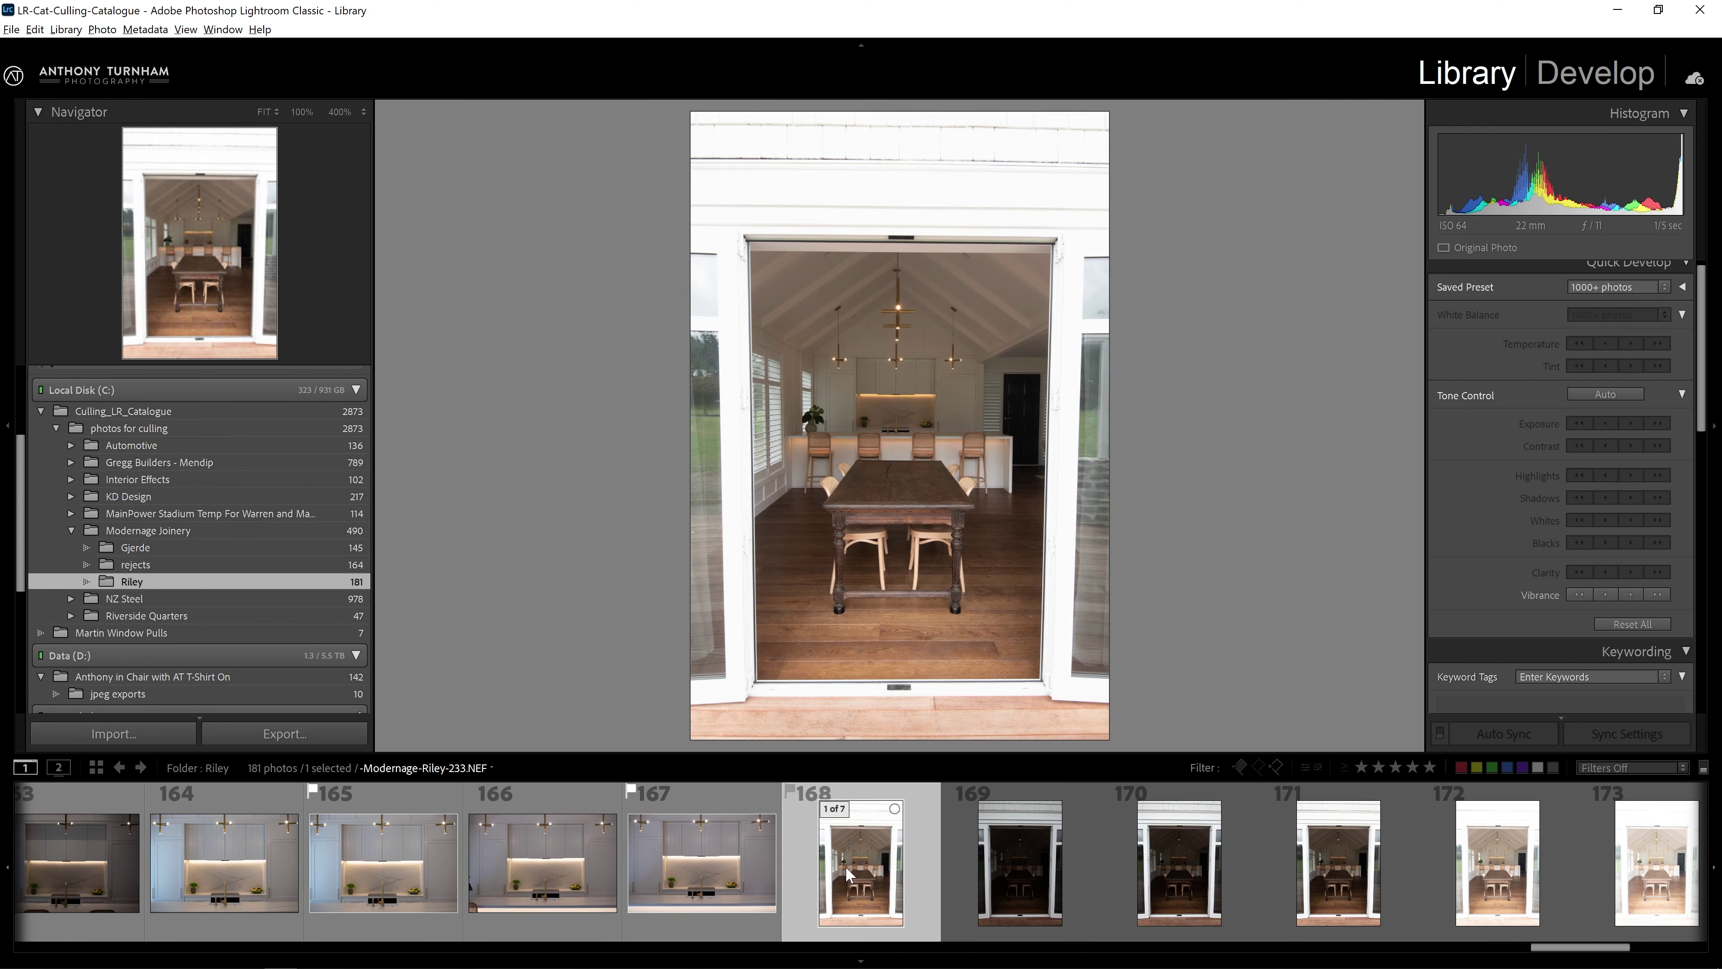
scroll(846, 872, down, 3)
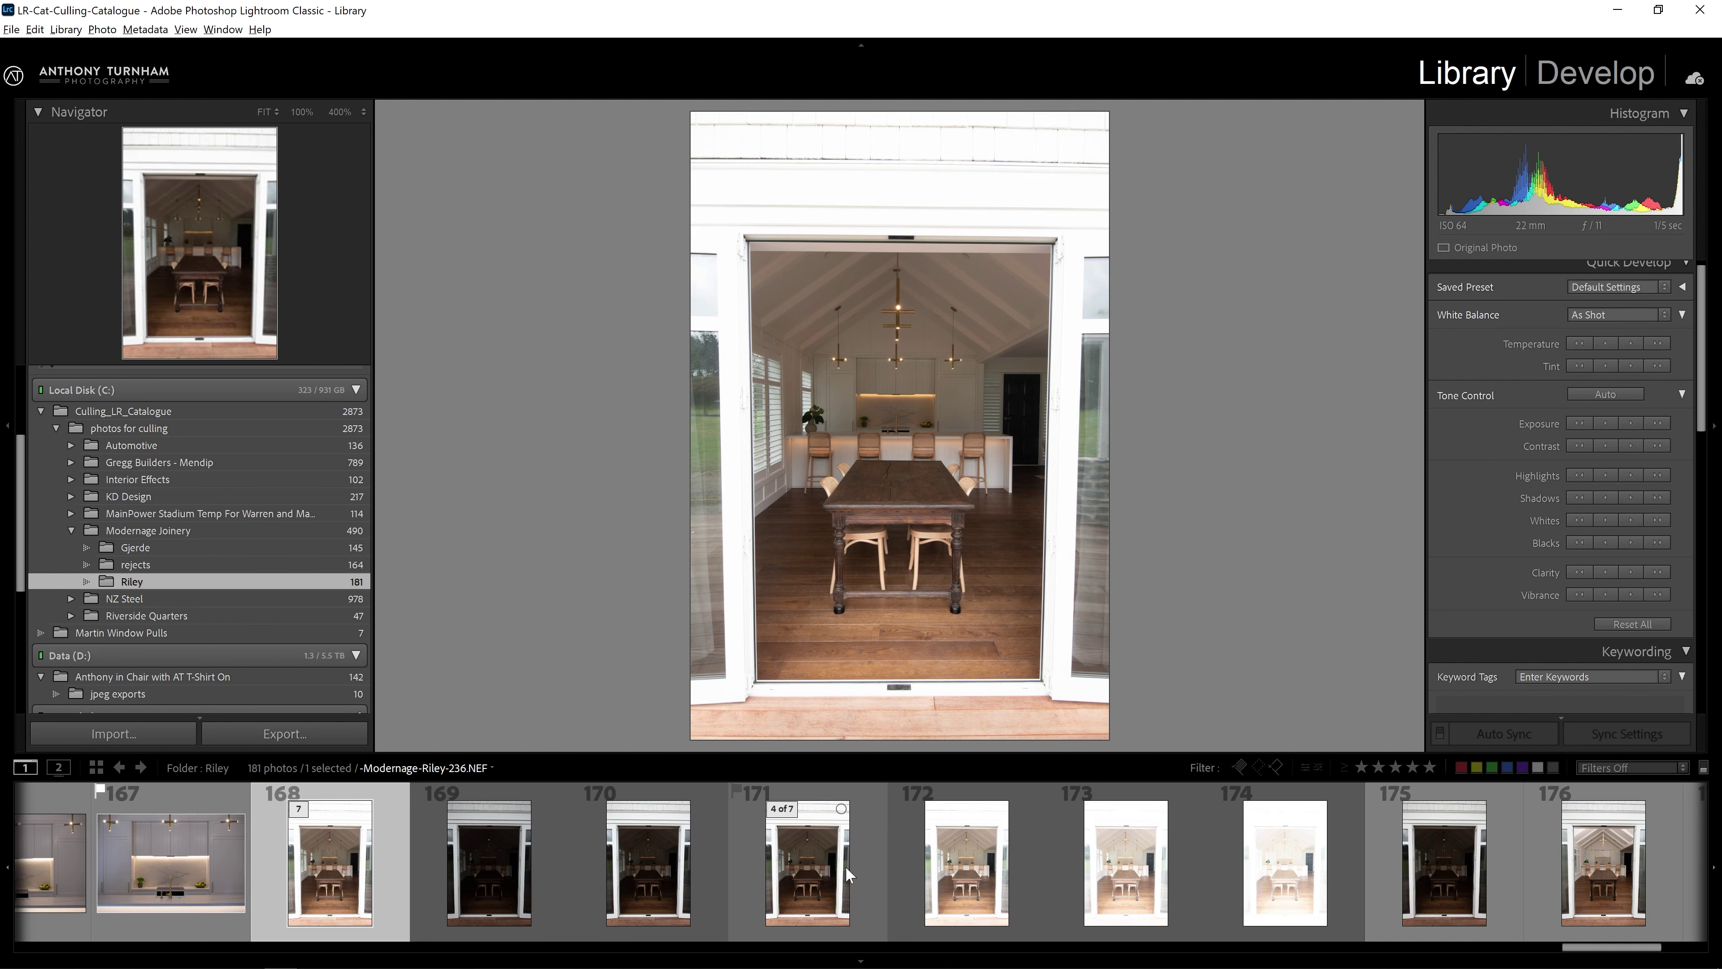
scroll(845, 865, down, 3)
click(845, 865)
scroll(846, 865, down, 2)
click(845, 866)
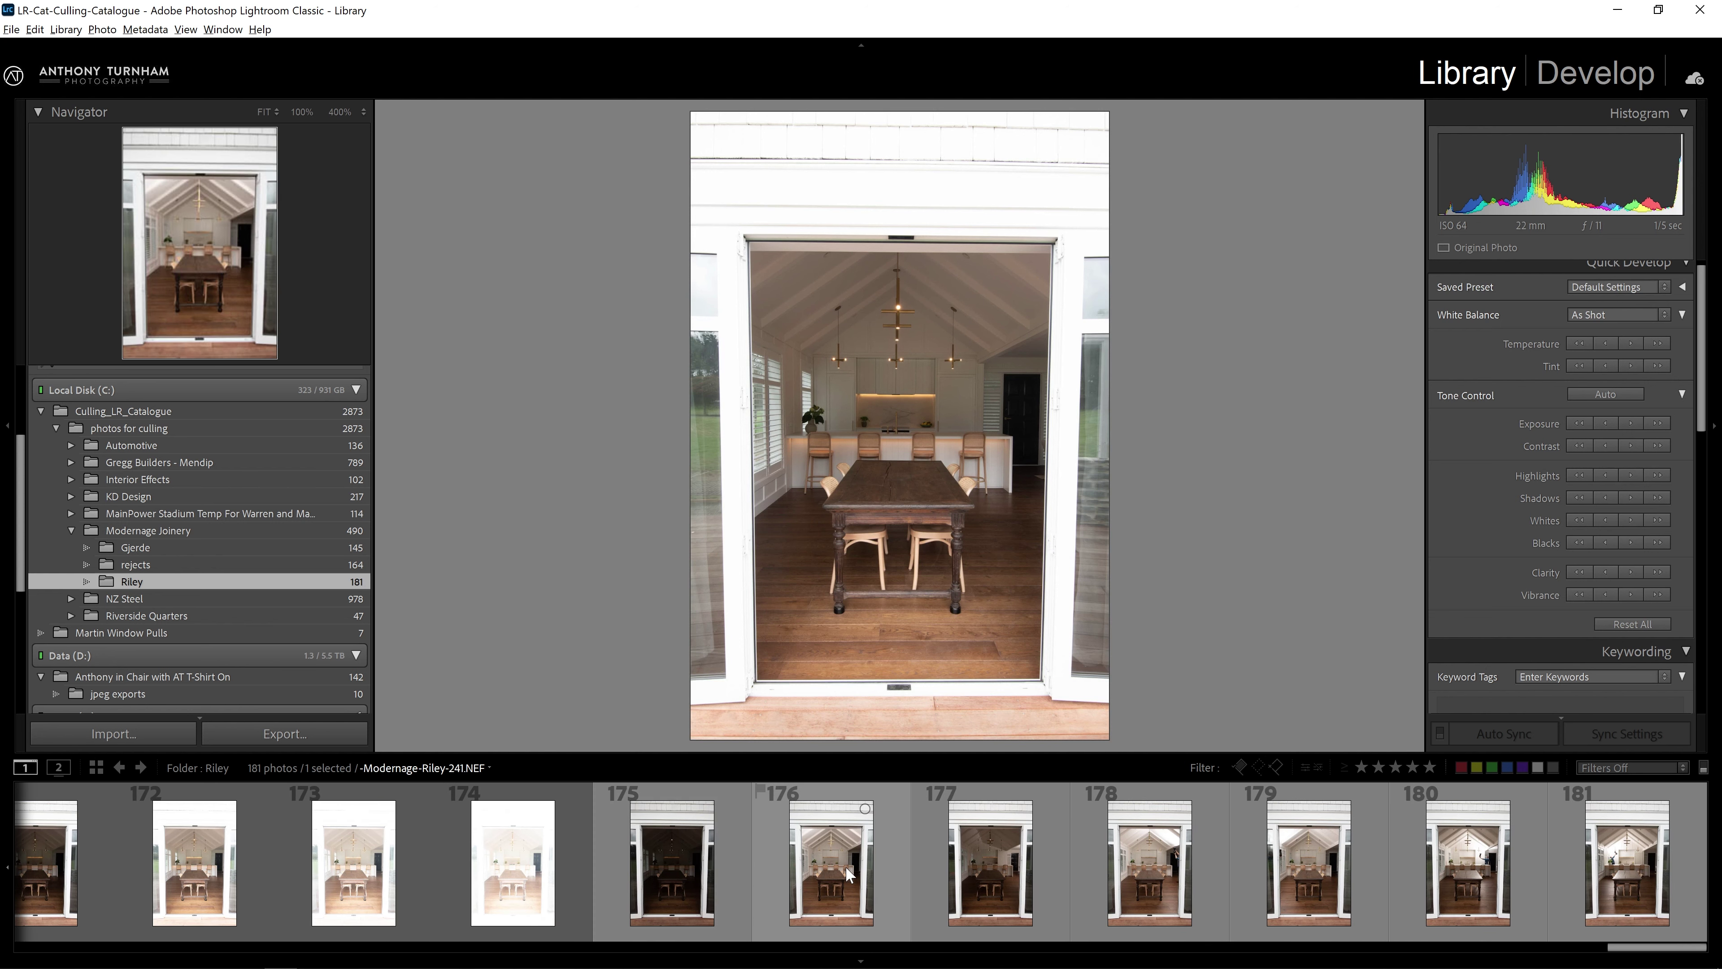
key(n)
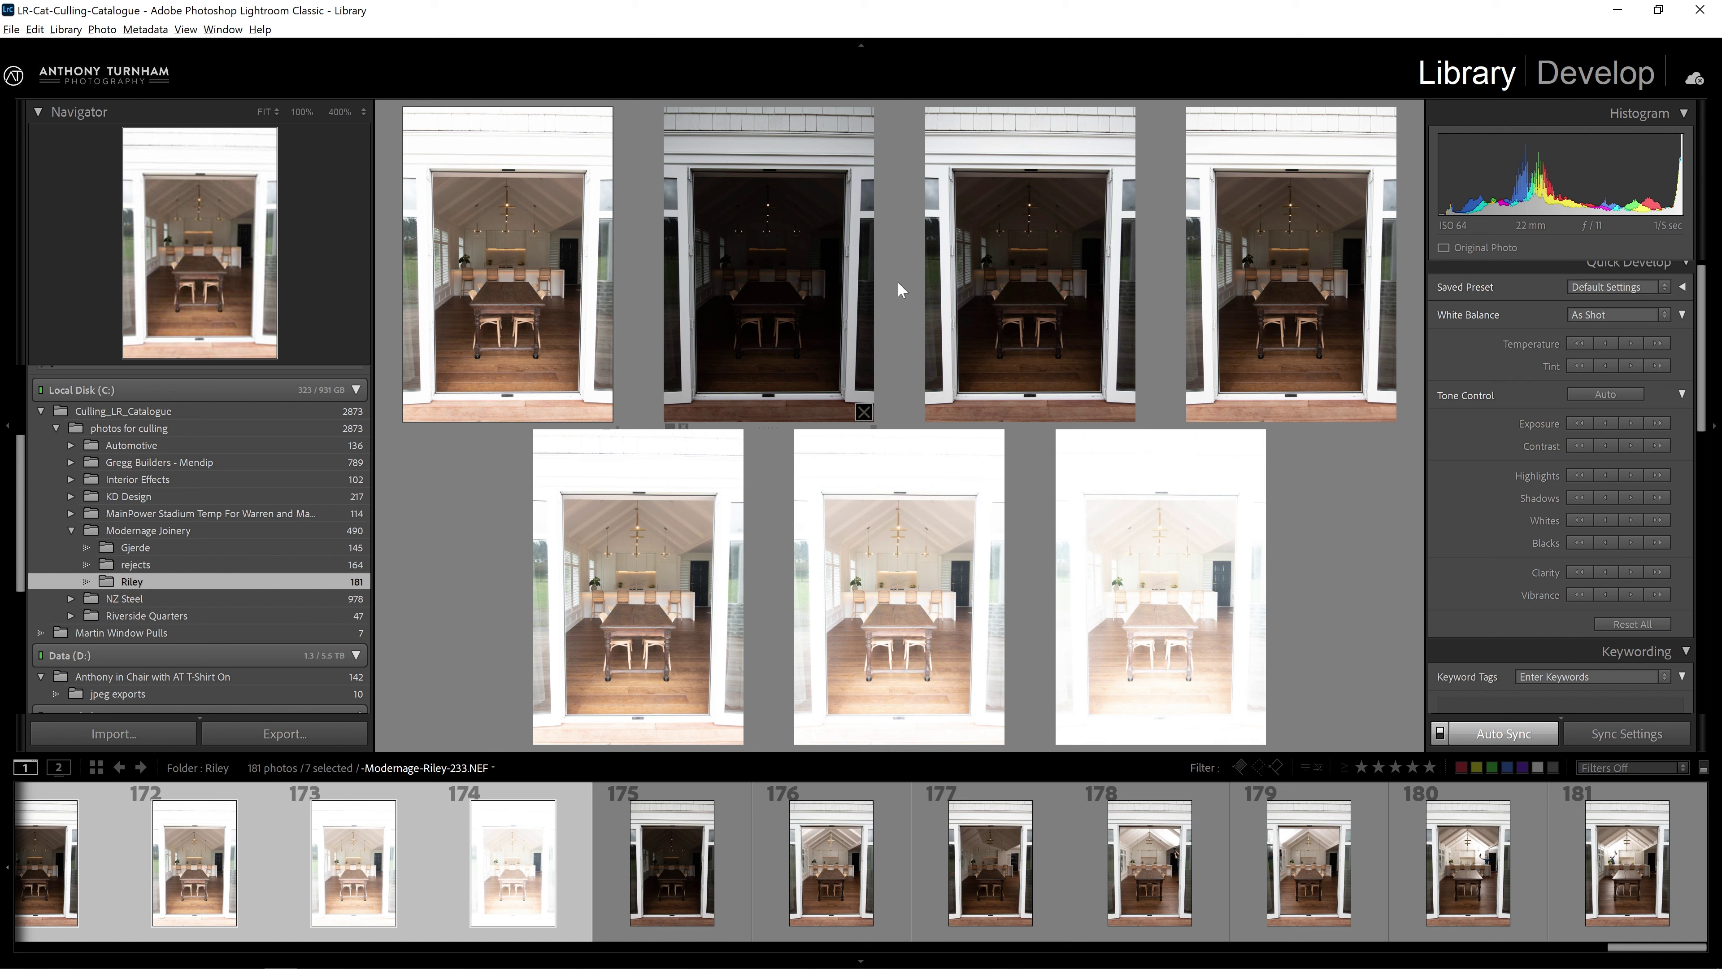
Review the unstacked doorway photos from 240 to 243, and move the dark photo 240 to the rejects folder.
click(681, 852)
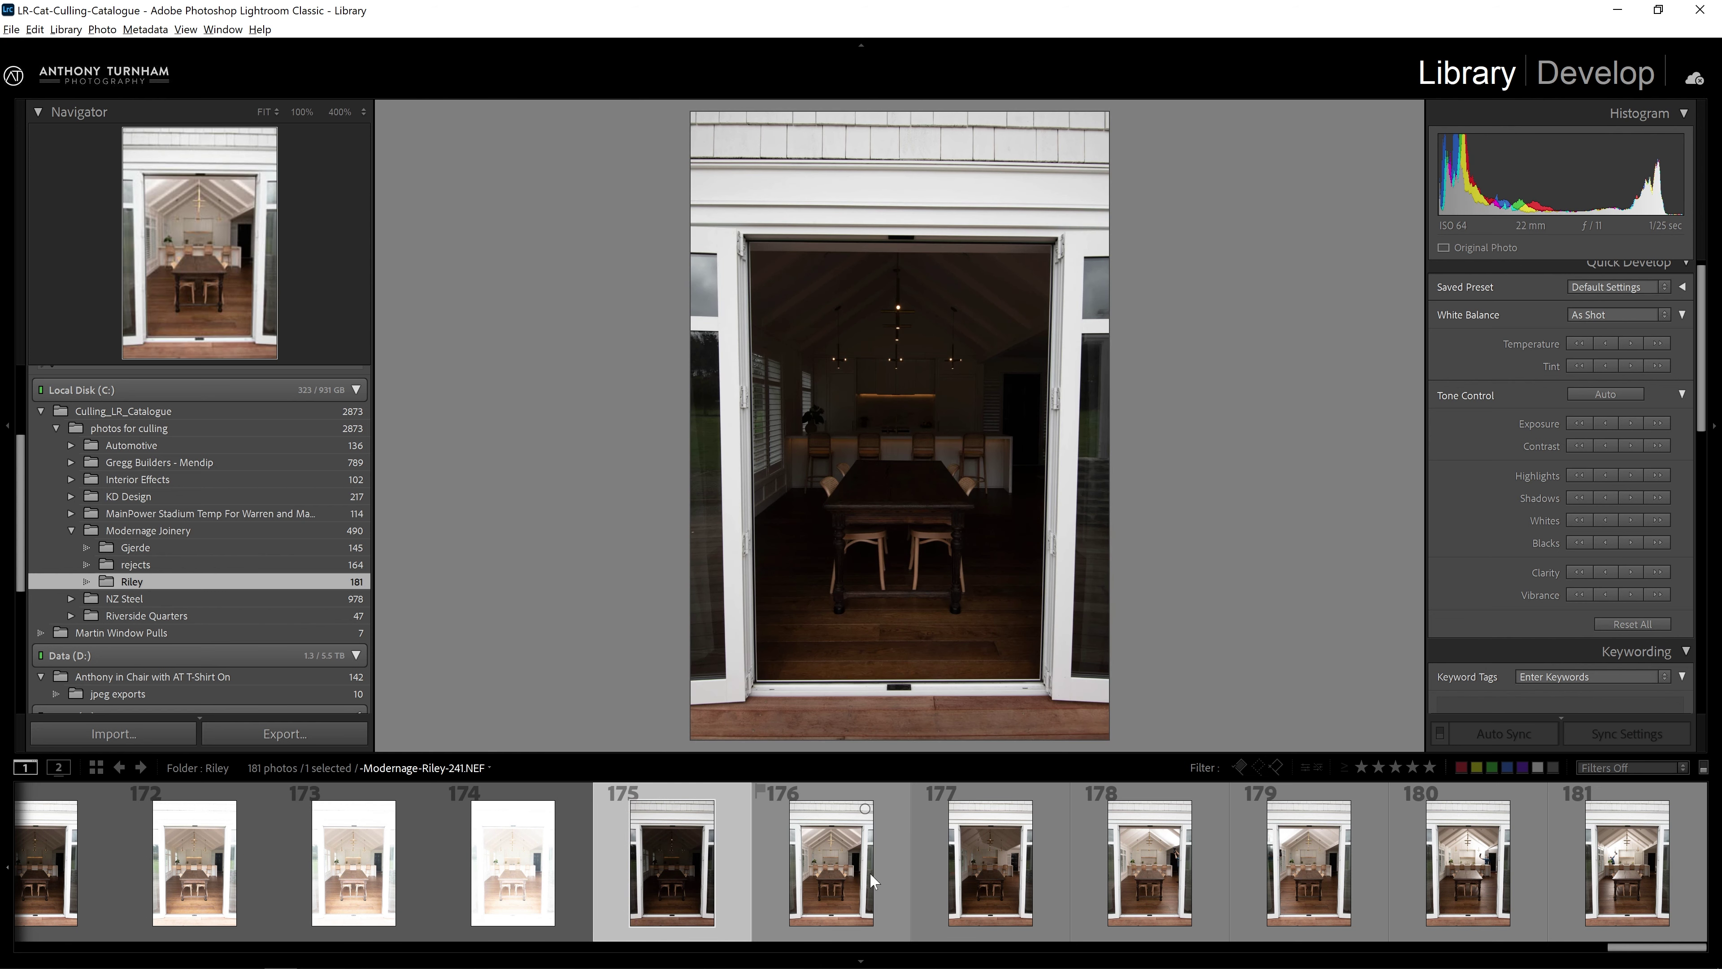
click(850, 870)
click(969, 874)
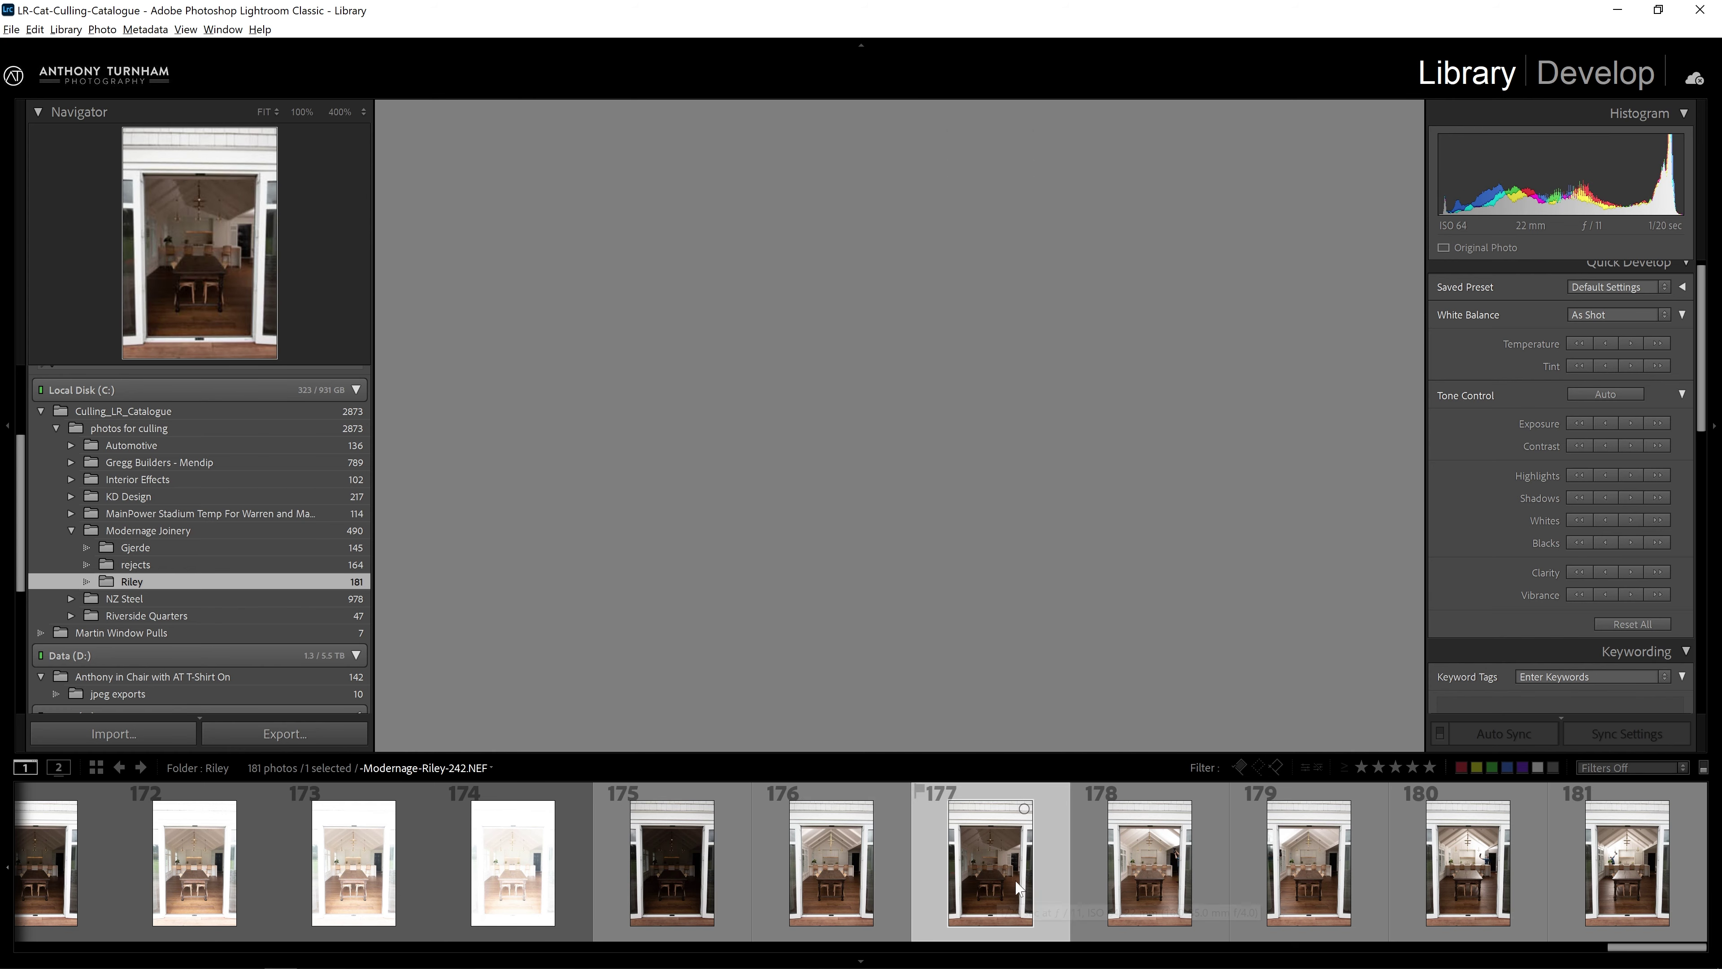
click(1130, 863)
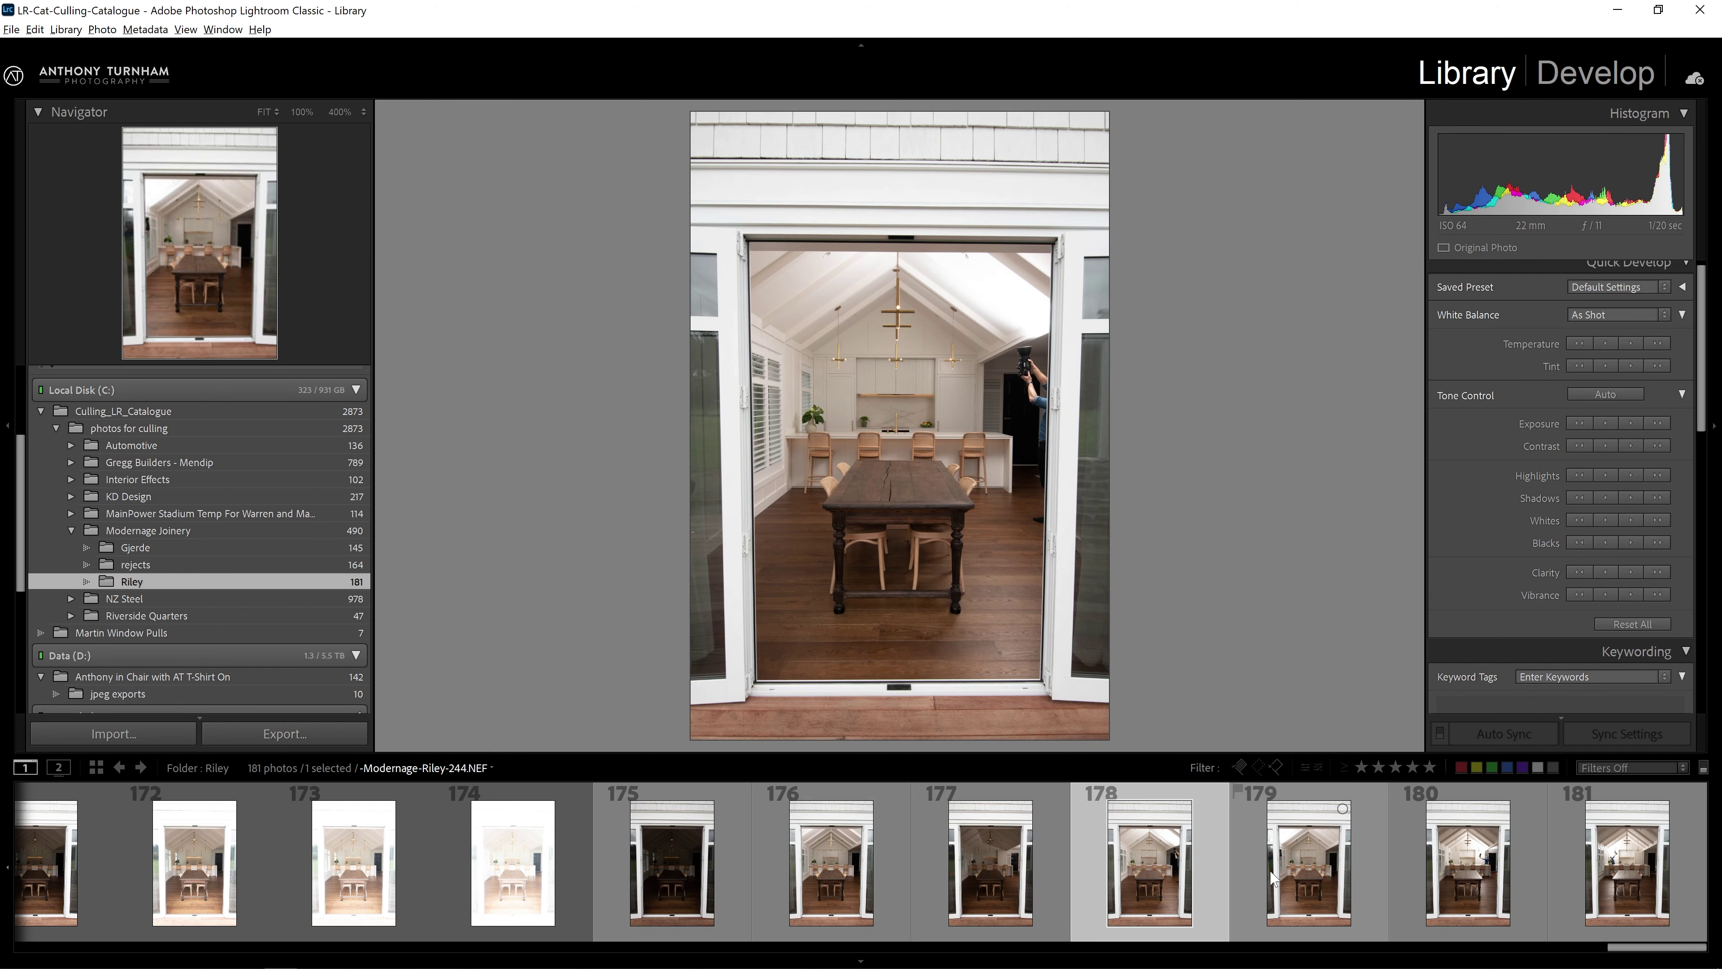
click(658, 840)
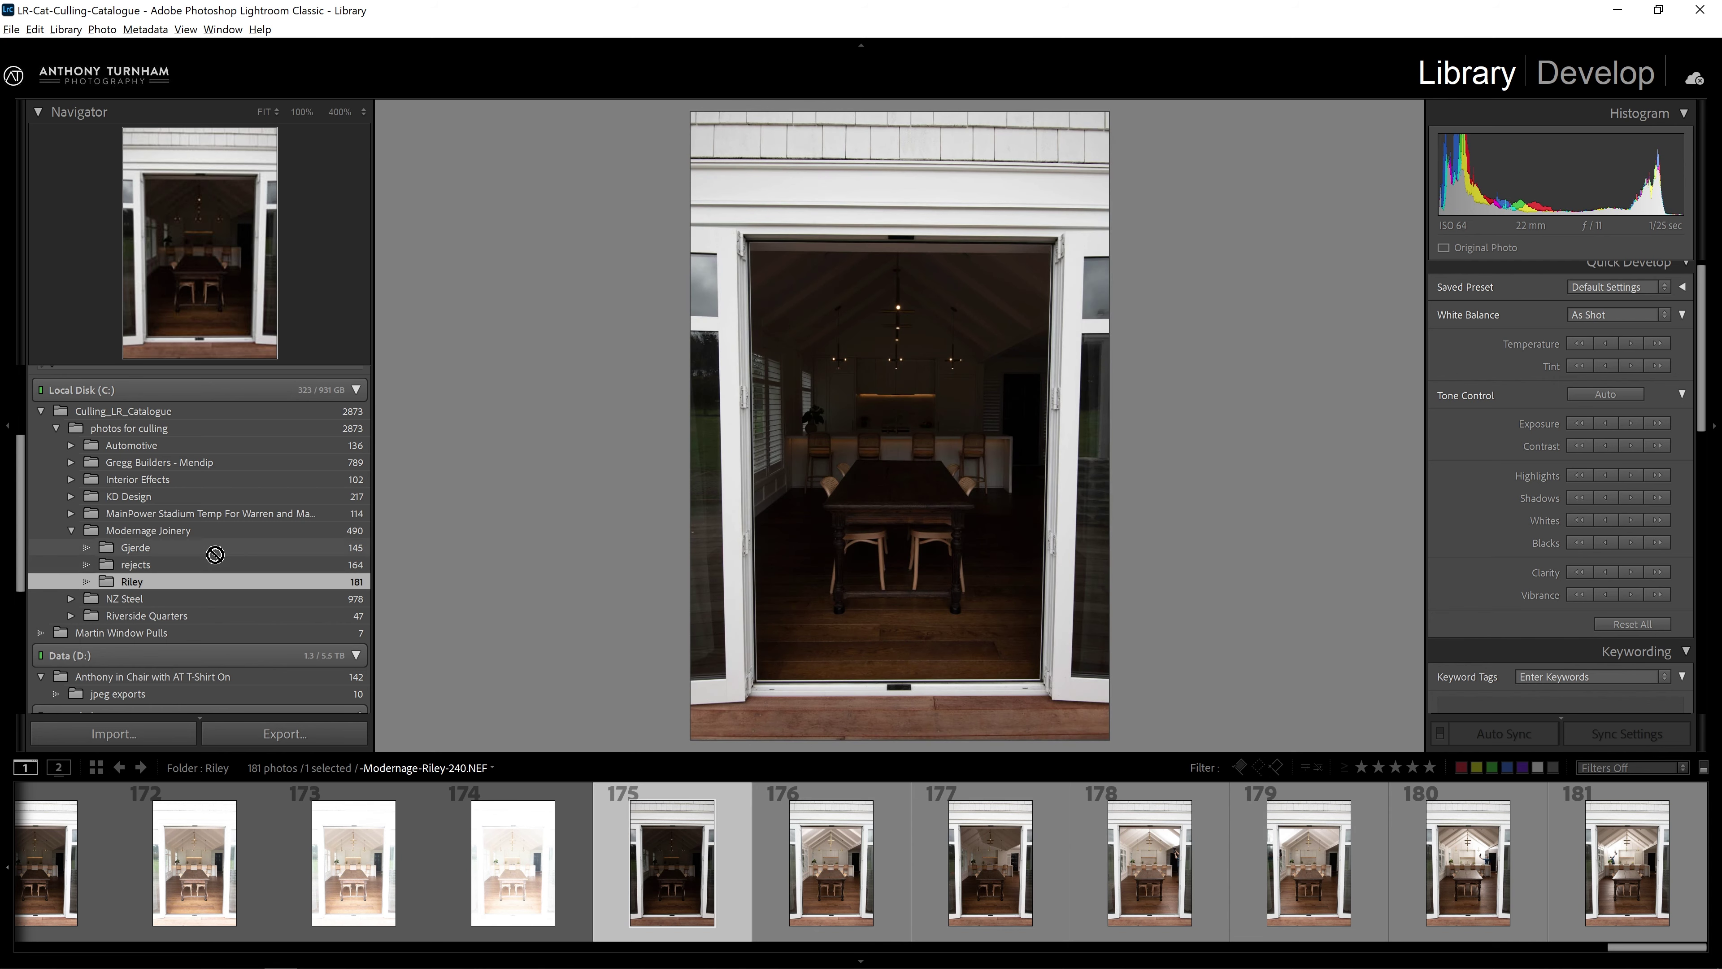
drag(215, 554, 215, 564)
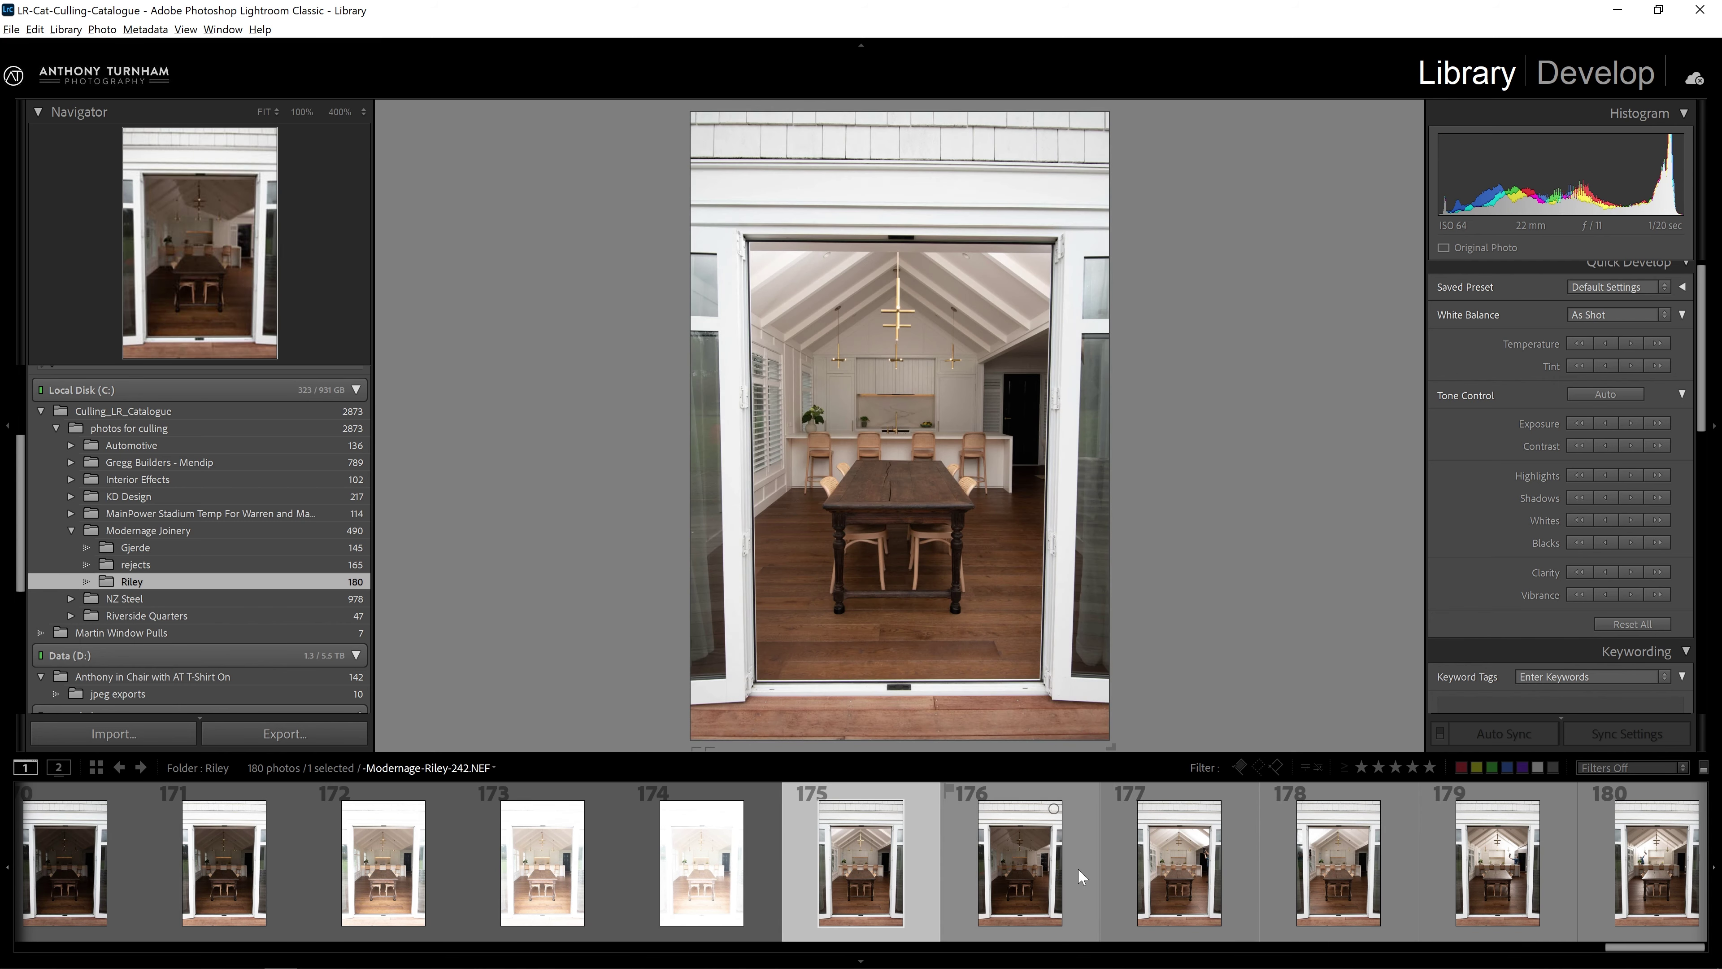
Examine the doorway photos 241 to 246 one by one, checking how each exposure lights the interior.
click(1081, 876)
click(1160, 870)
click(1366, 873)
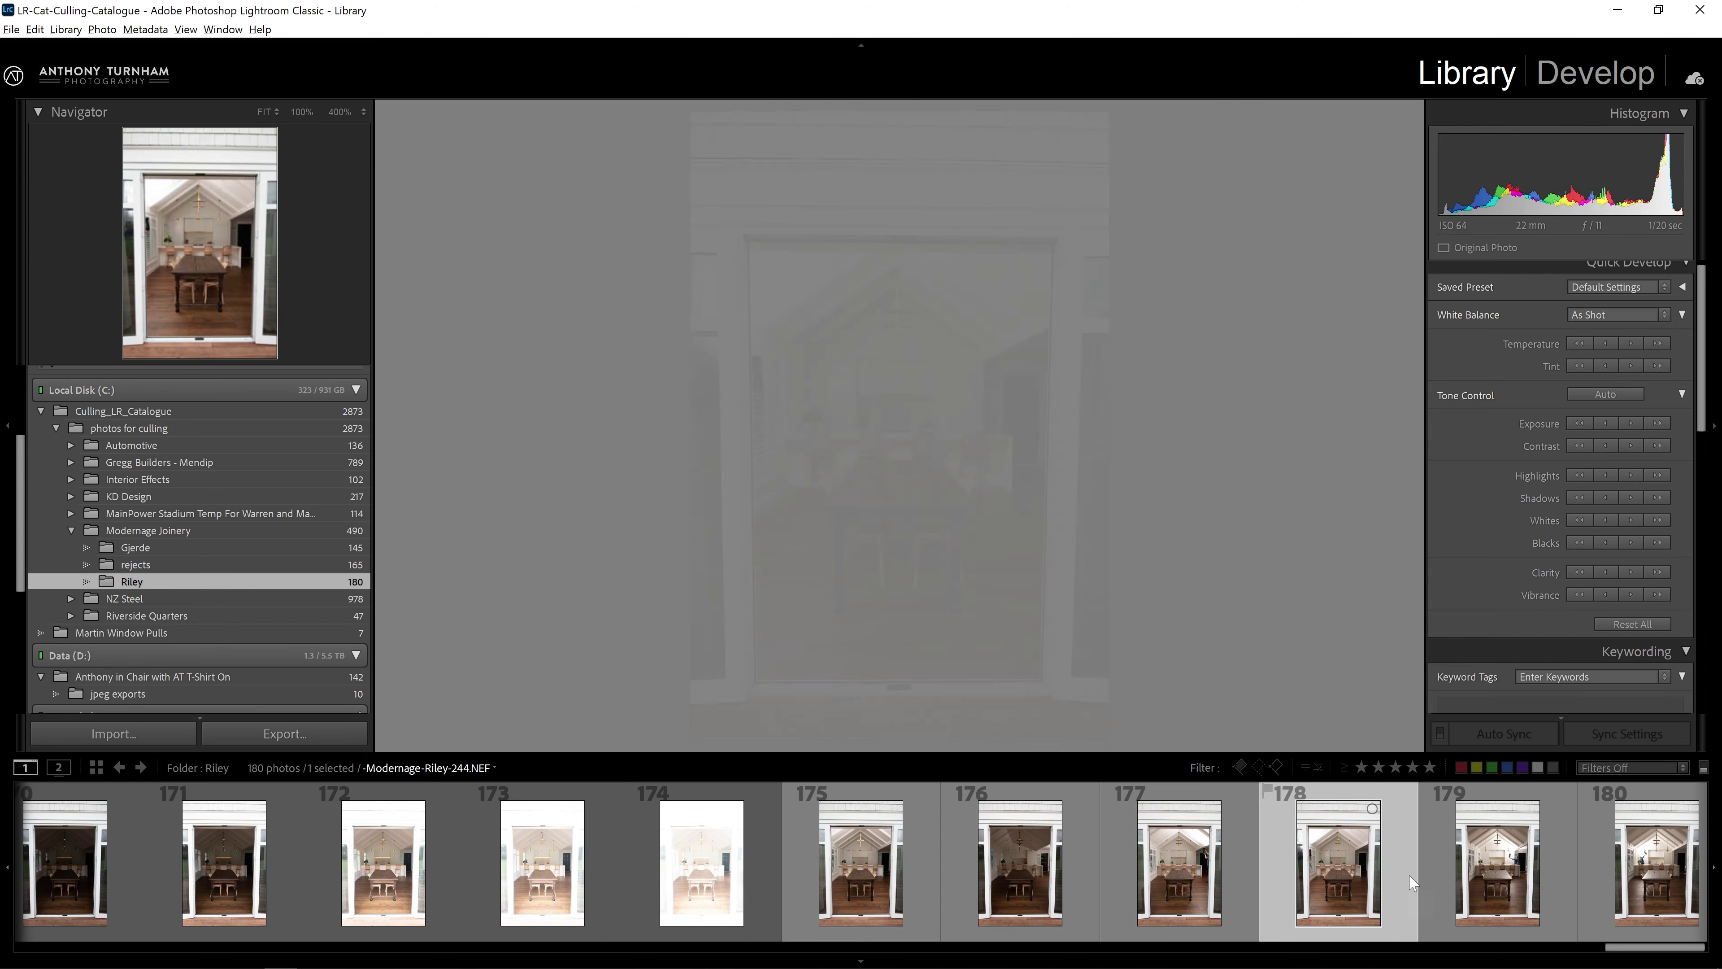
click(1475, 892)
click(1583, 896)
click(1309, 876)
click(982, 856)
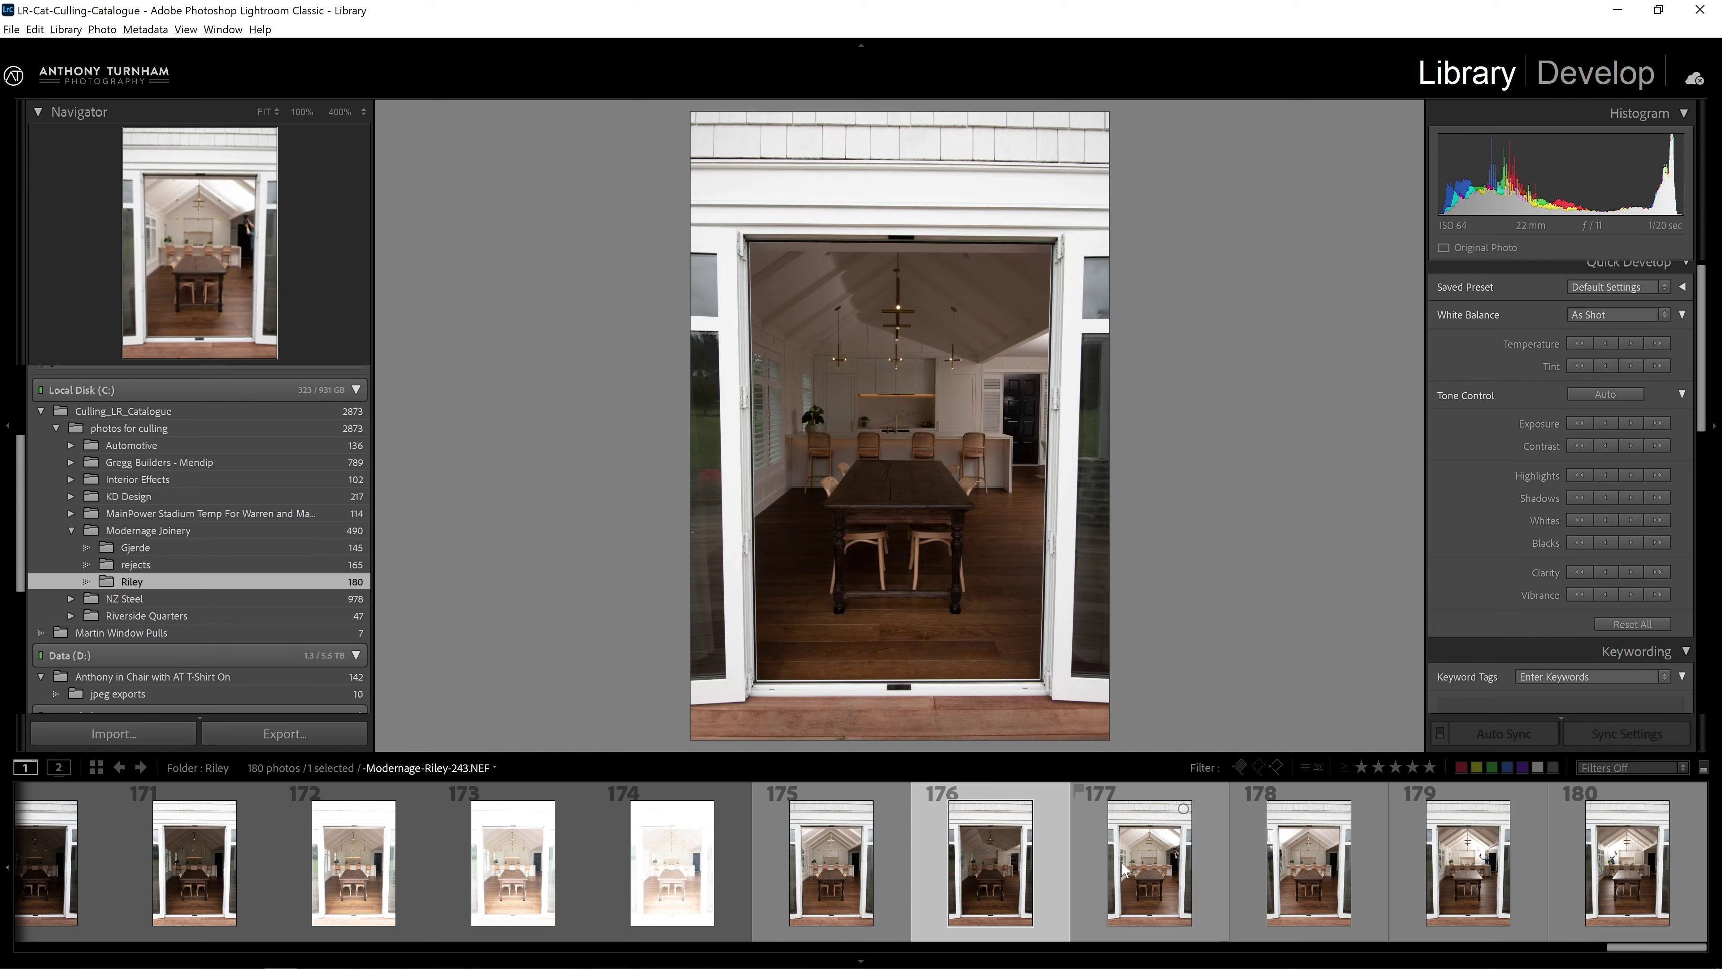
click(1121, 860)
click(1332, 893)
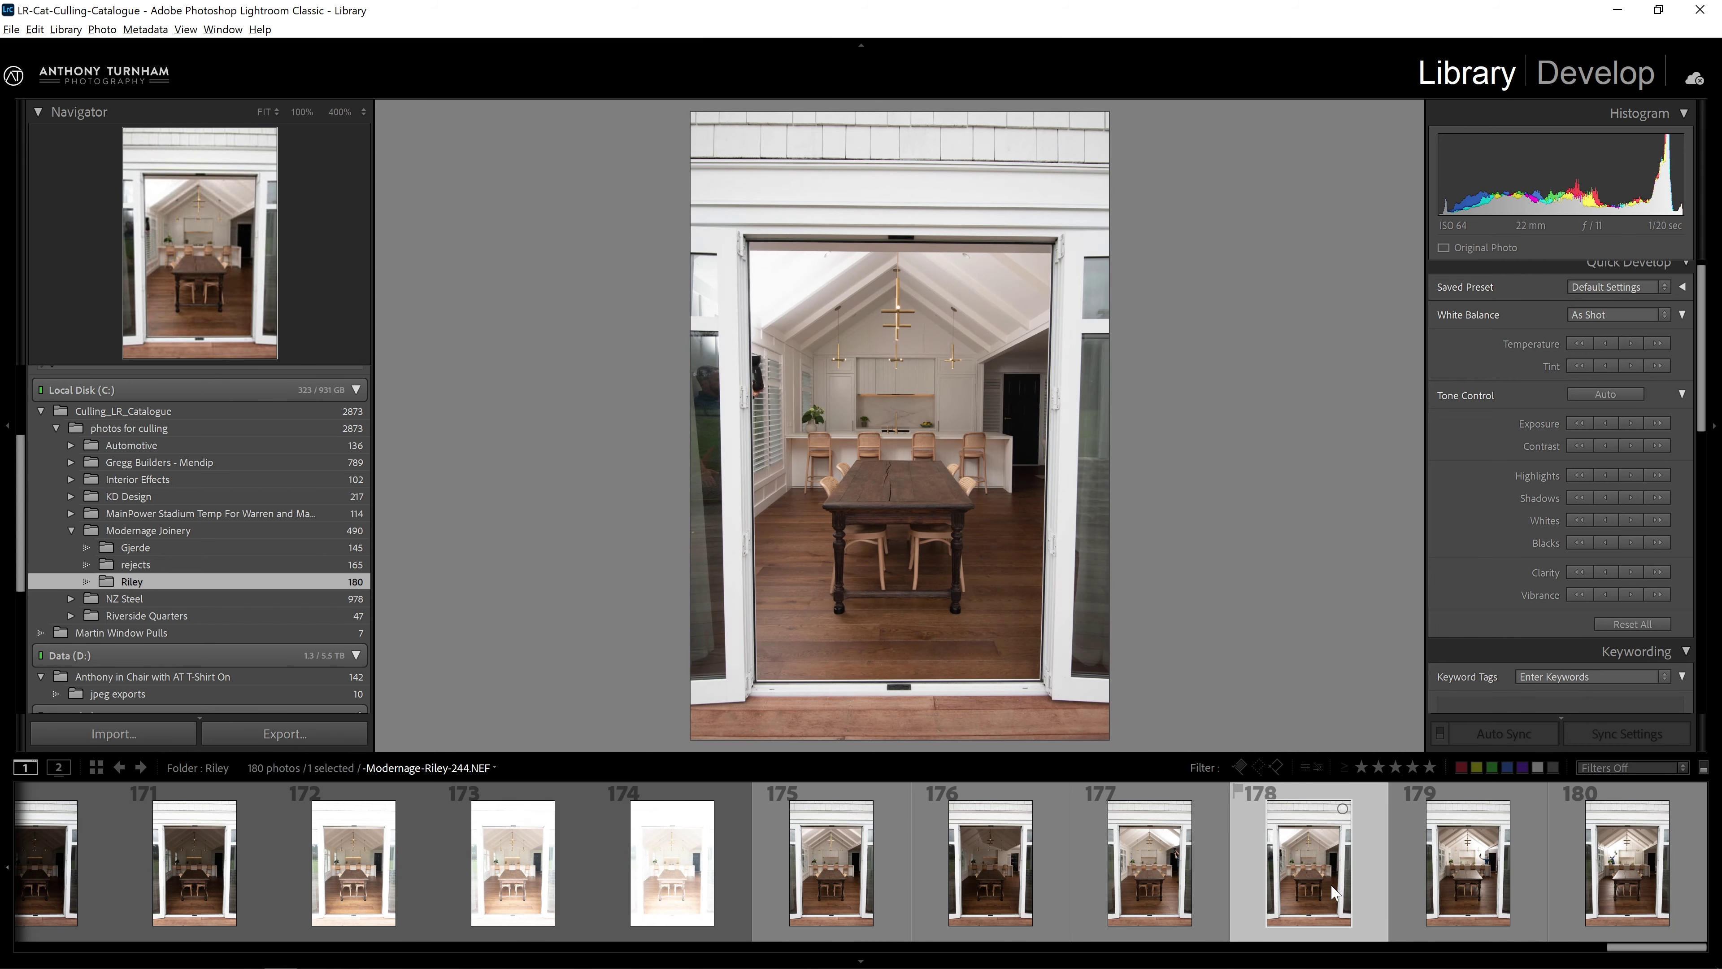
click(1478, 884)
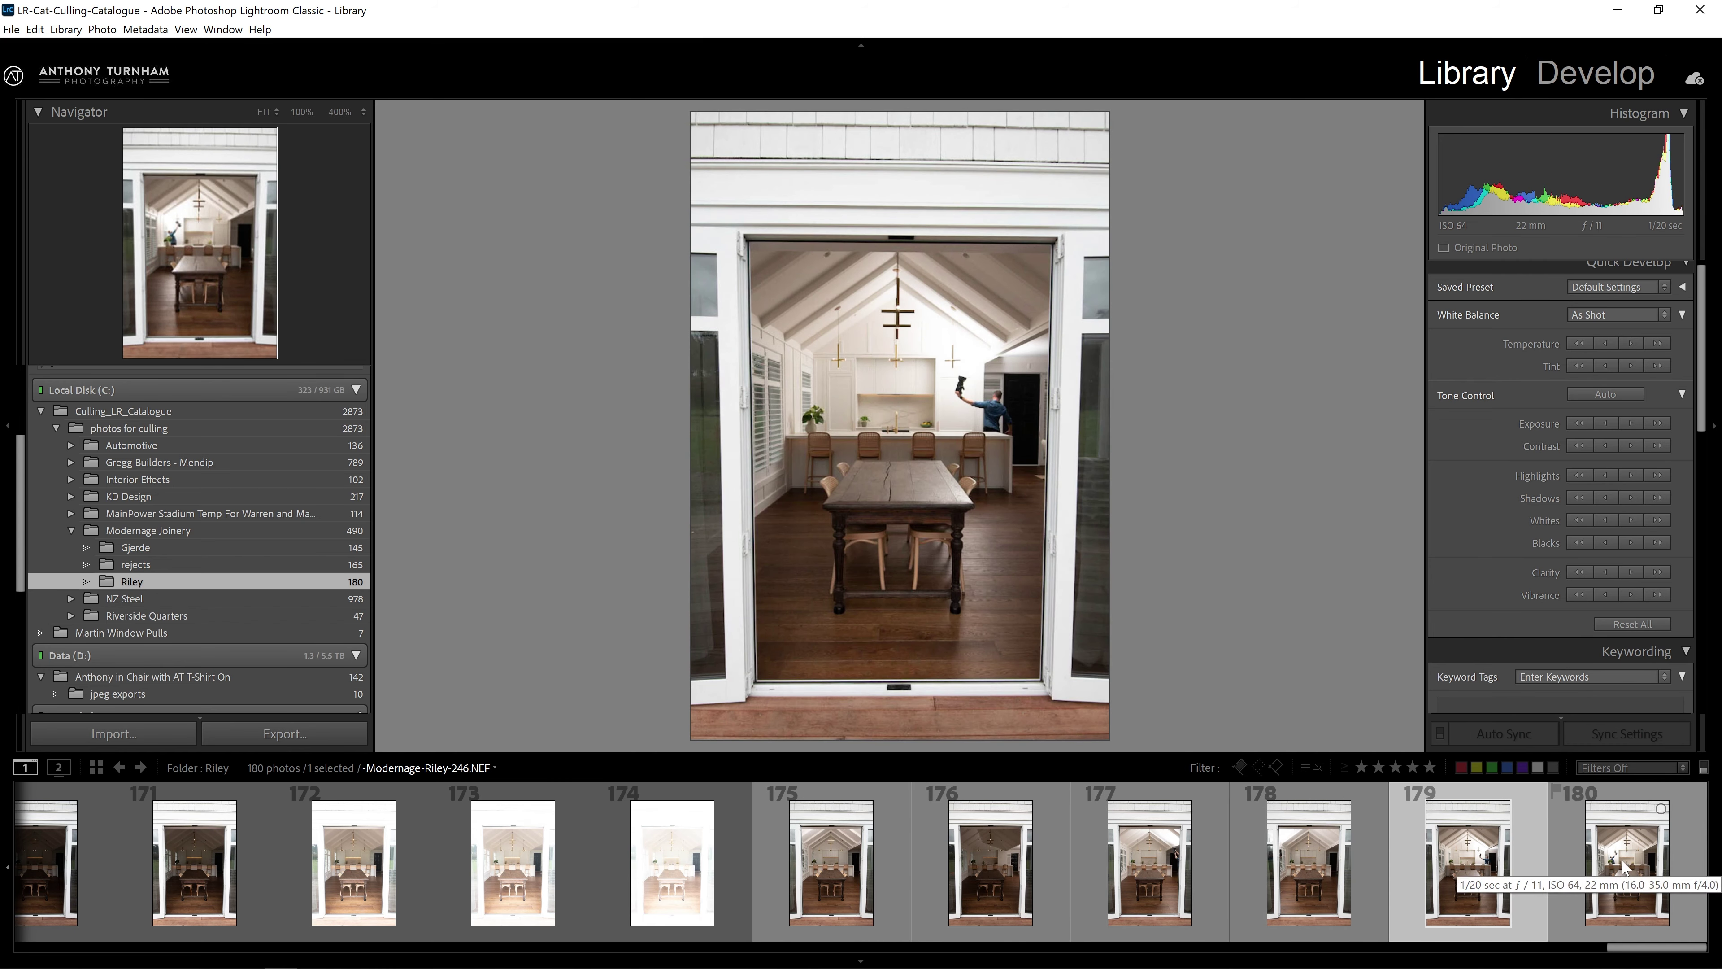
click(1624, 867)
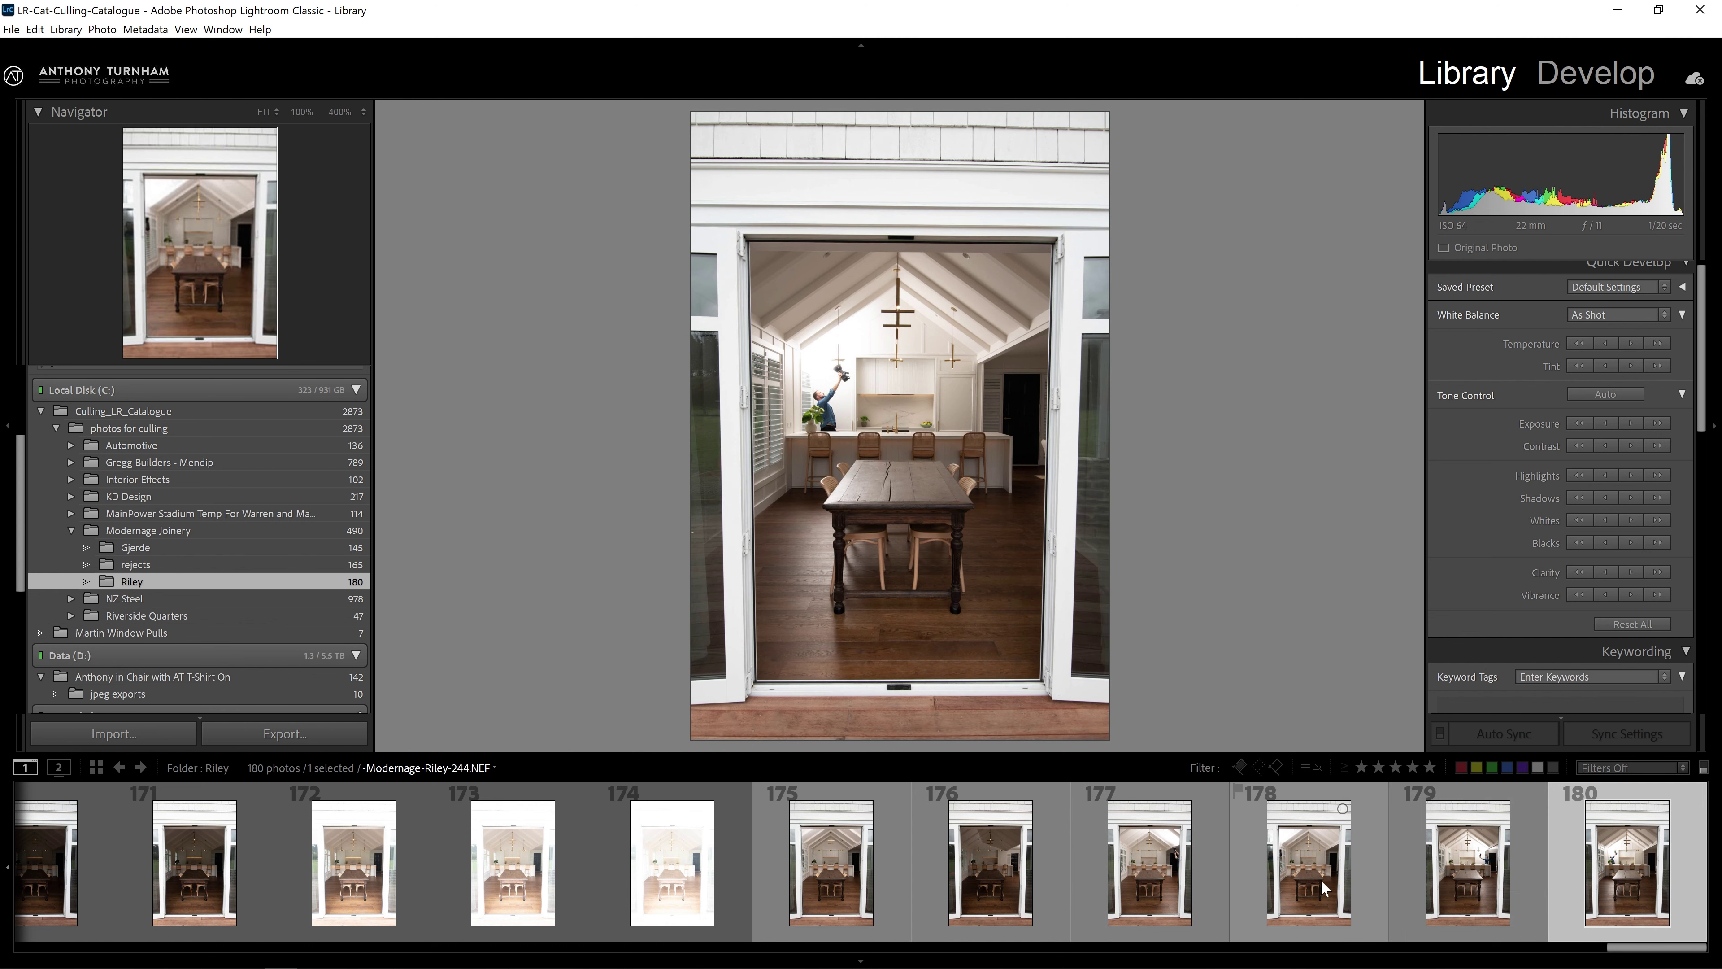
Group doorway photos 233 to 239 and 241 to 246 into one stack, collapse it, and open its cover photo in Loupe view.
scroll(1321, 879, up, 3)
scroll(1322, 879, up, 3)
shift+click(788, 866)
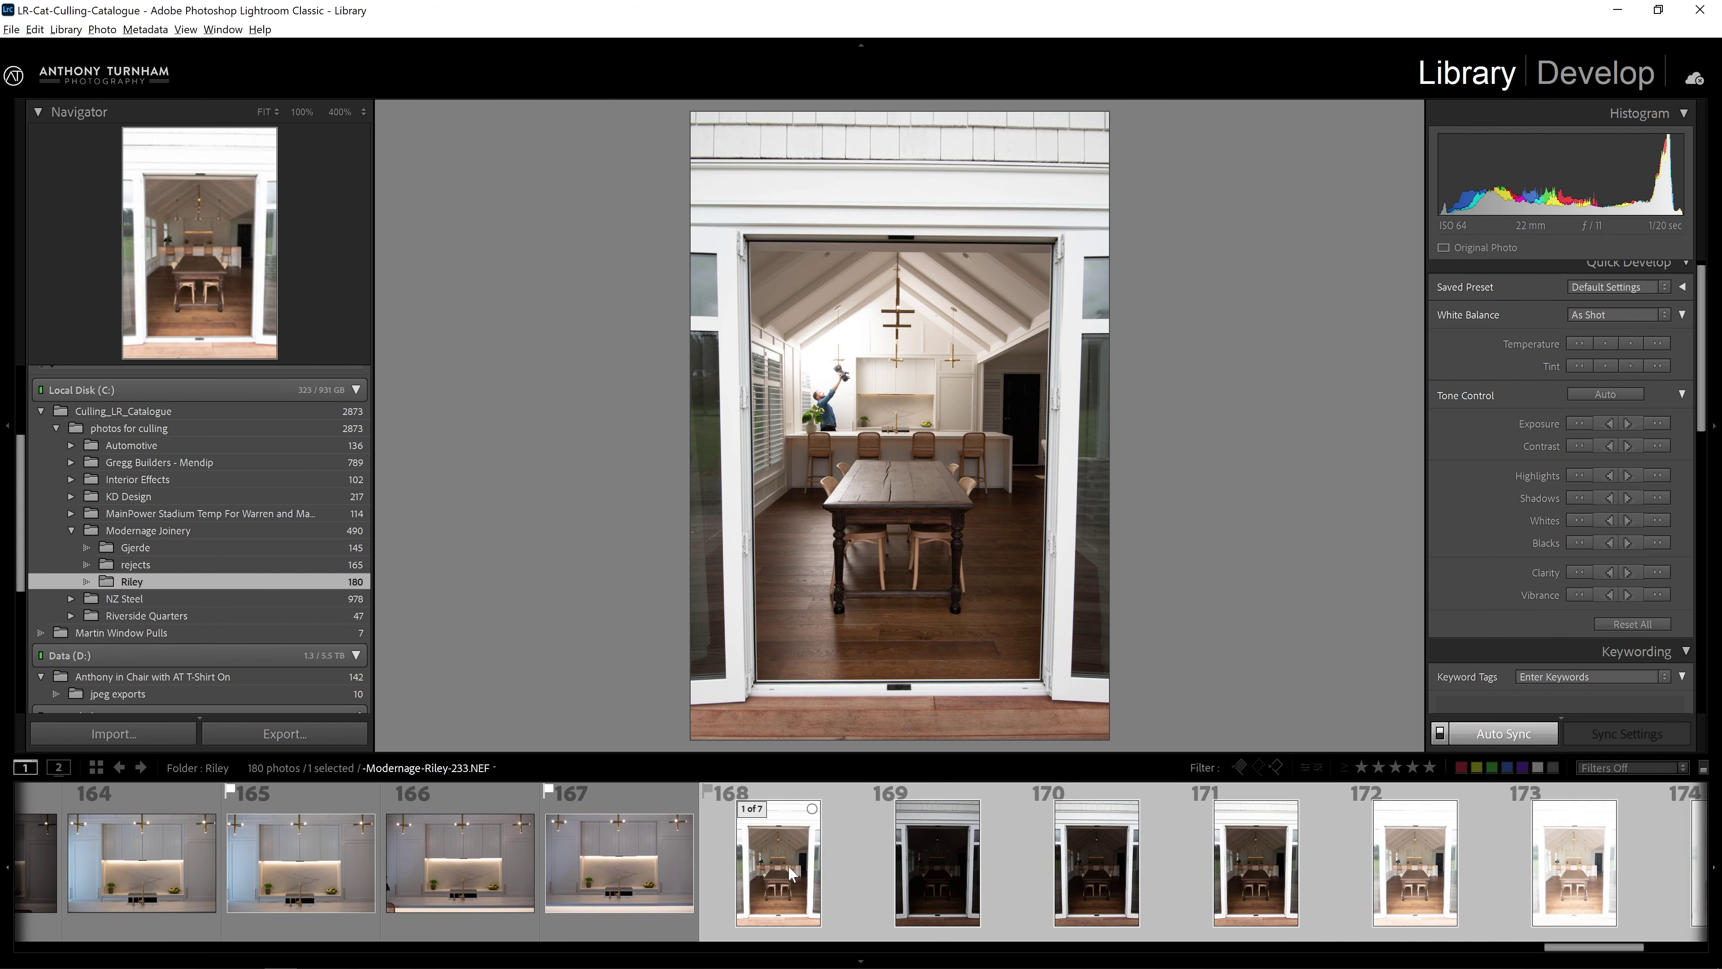
key(n)
key(ctrl+g)
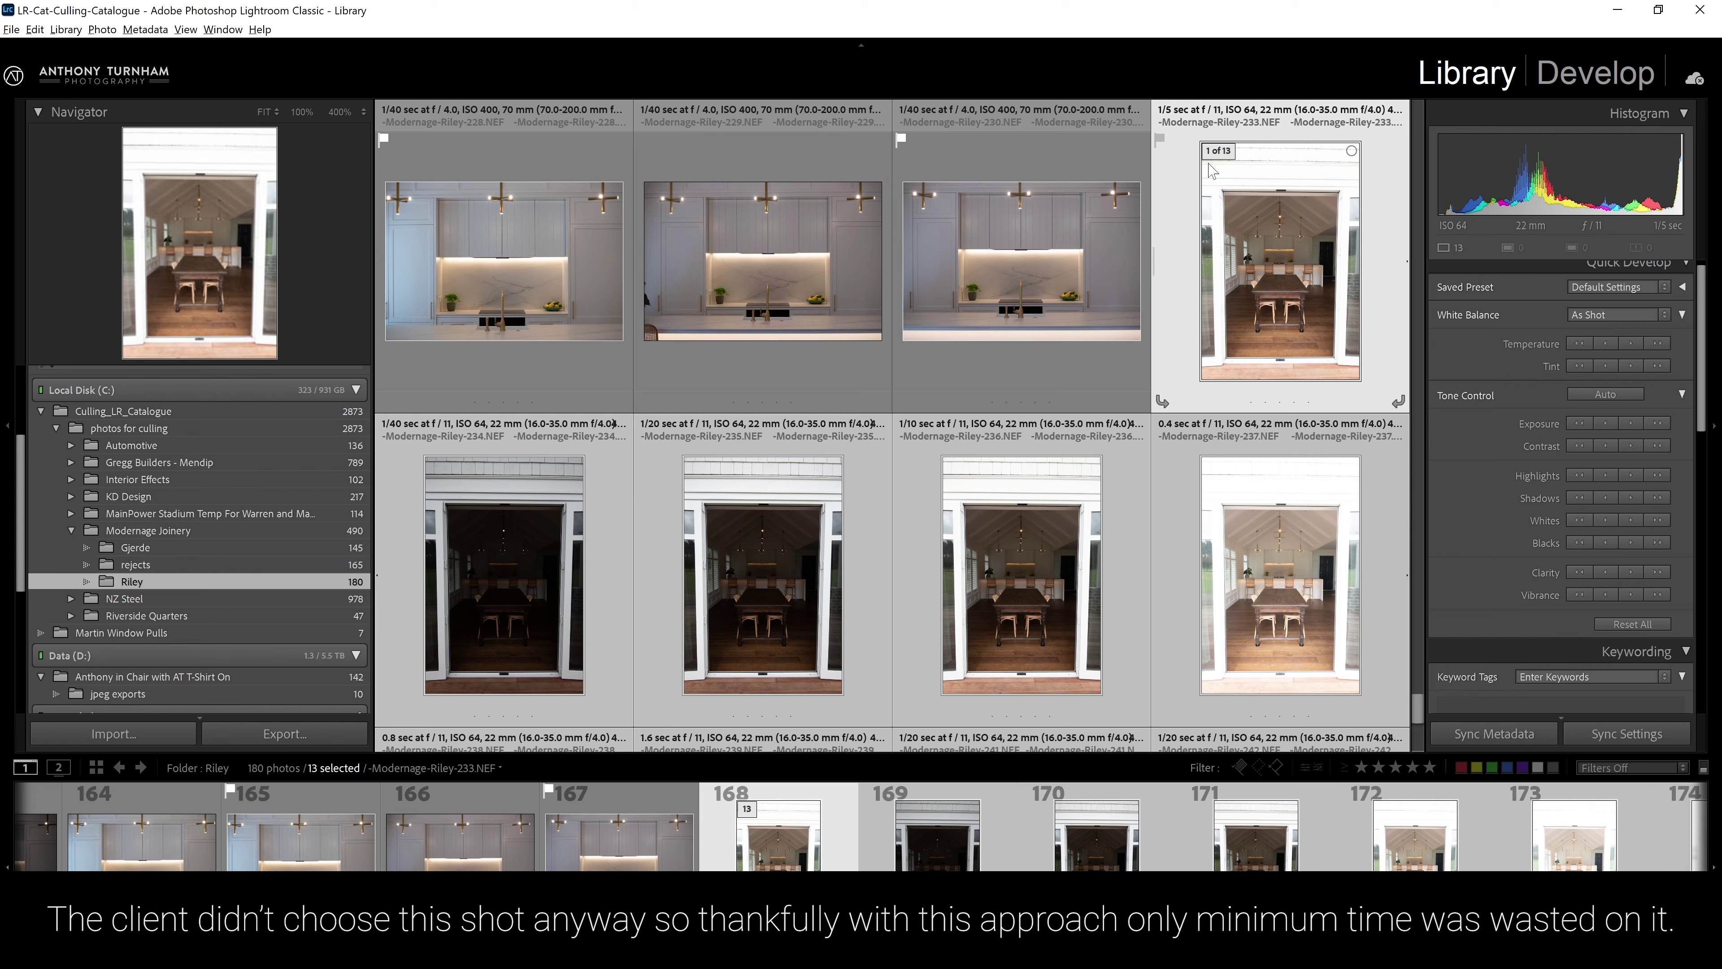
click(1218, 156)
double_click(1341, 612)
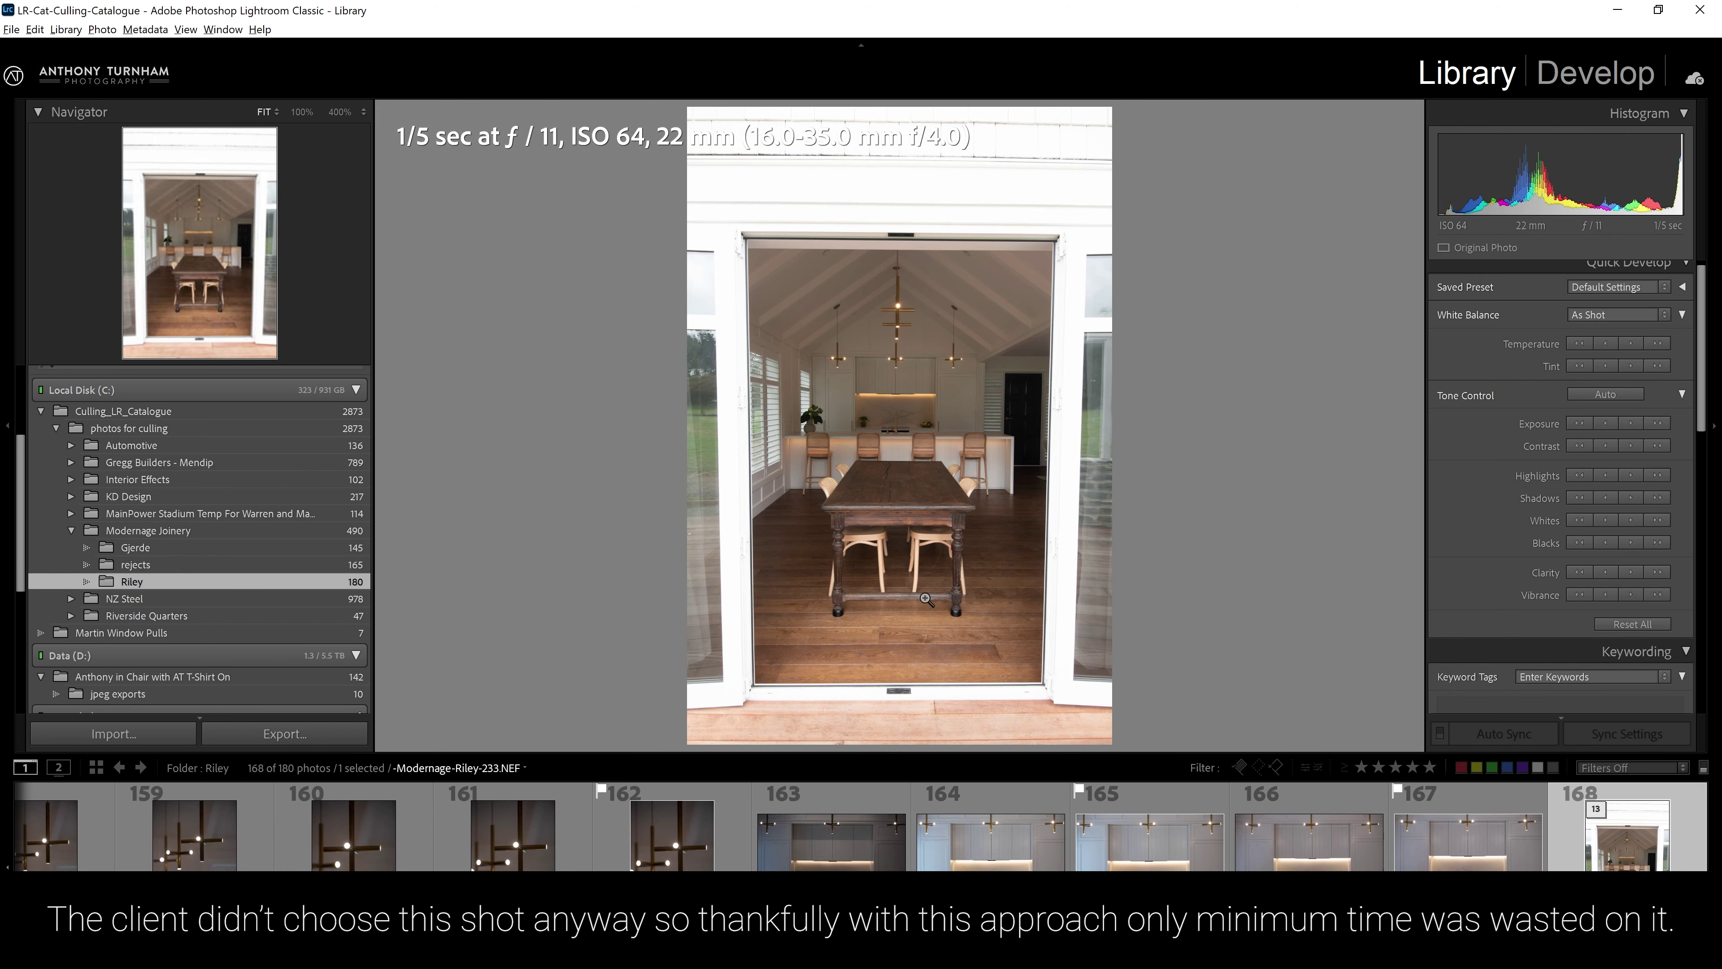
Compare the straight-on kitchen photos 227 to 230 and the doorway stack's cover 233 in Loupe view.
click(990, 842)
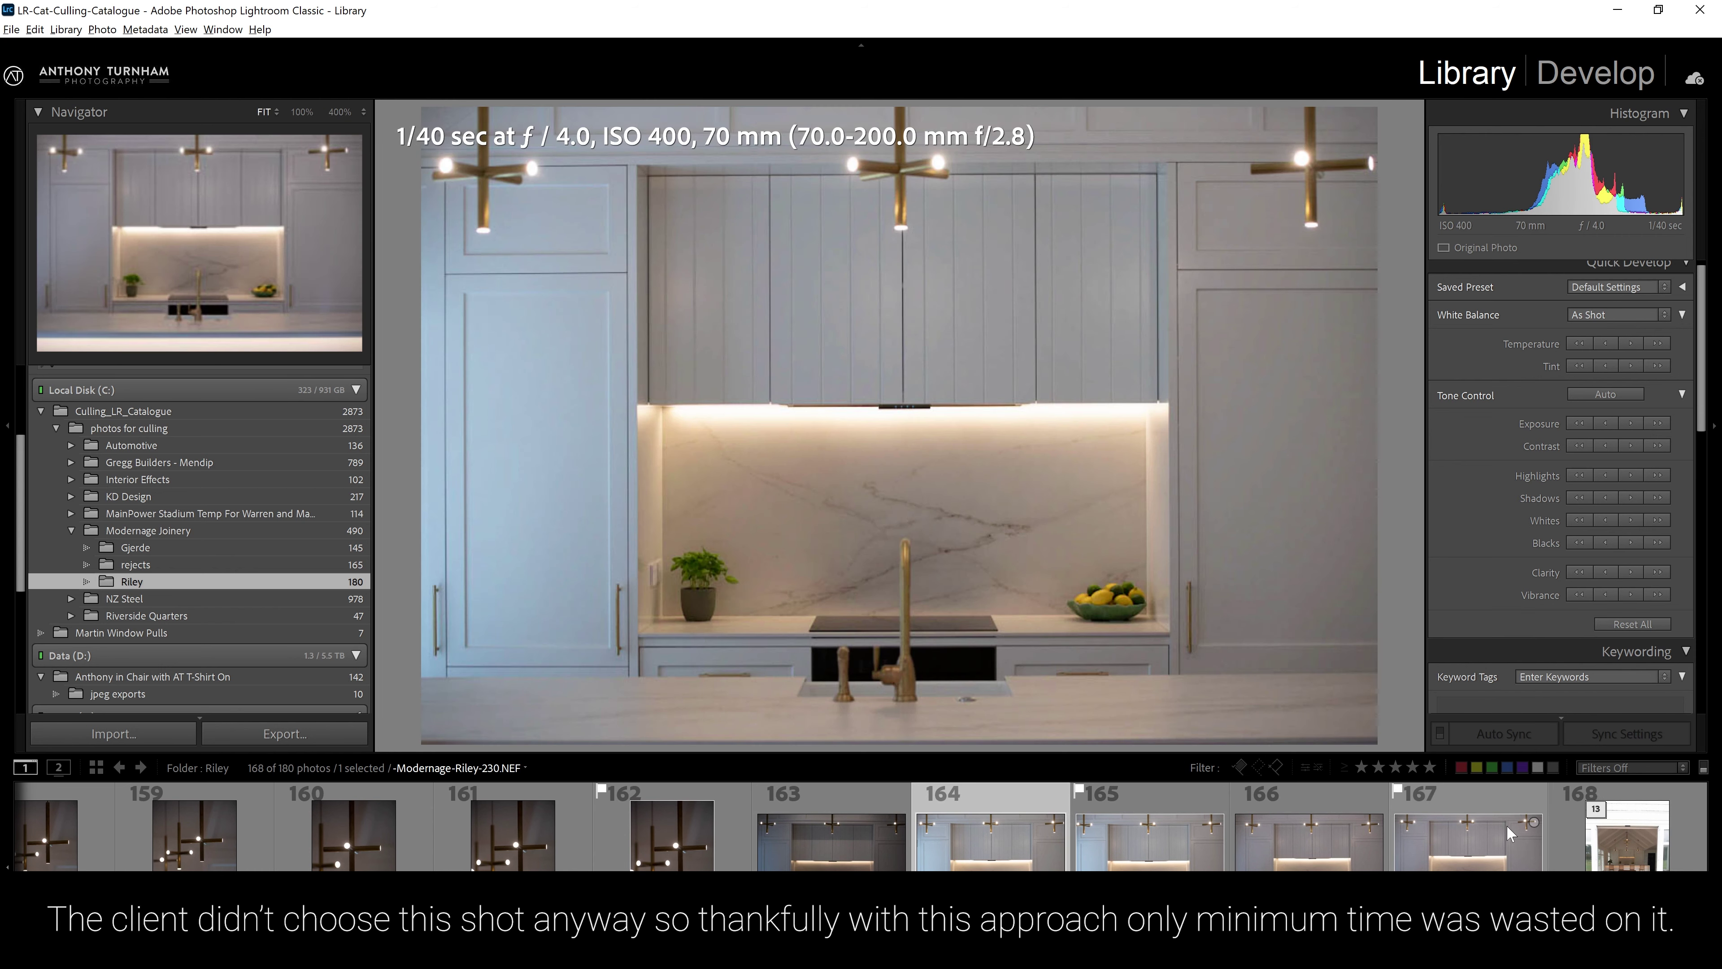
click(1628, 841)
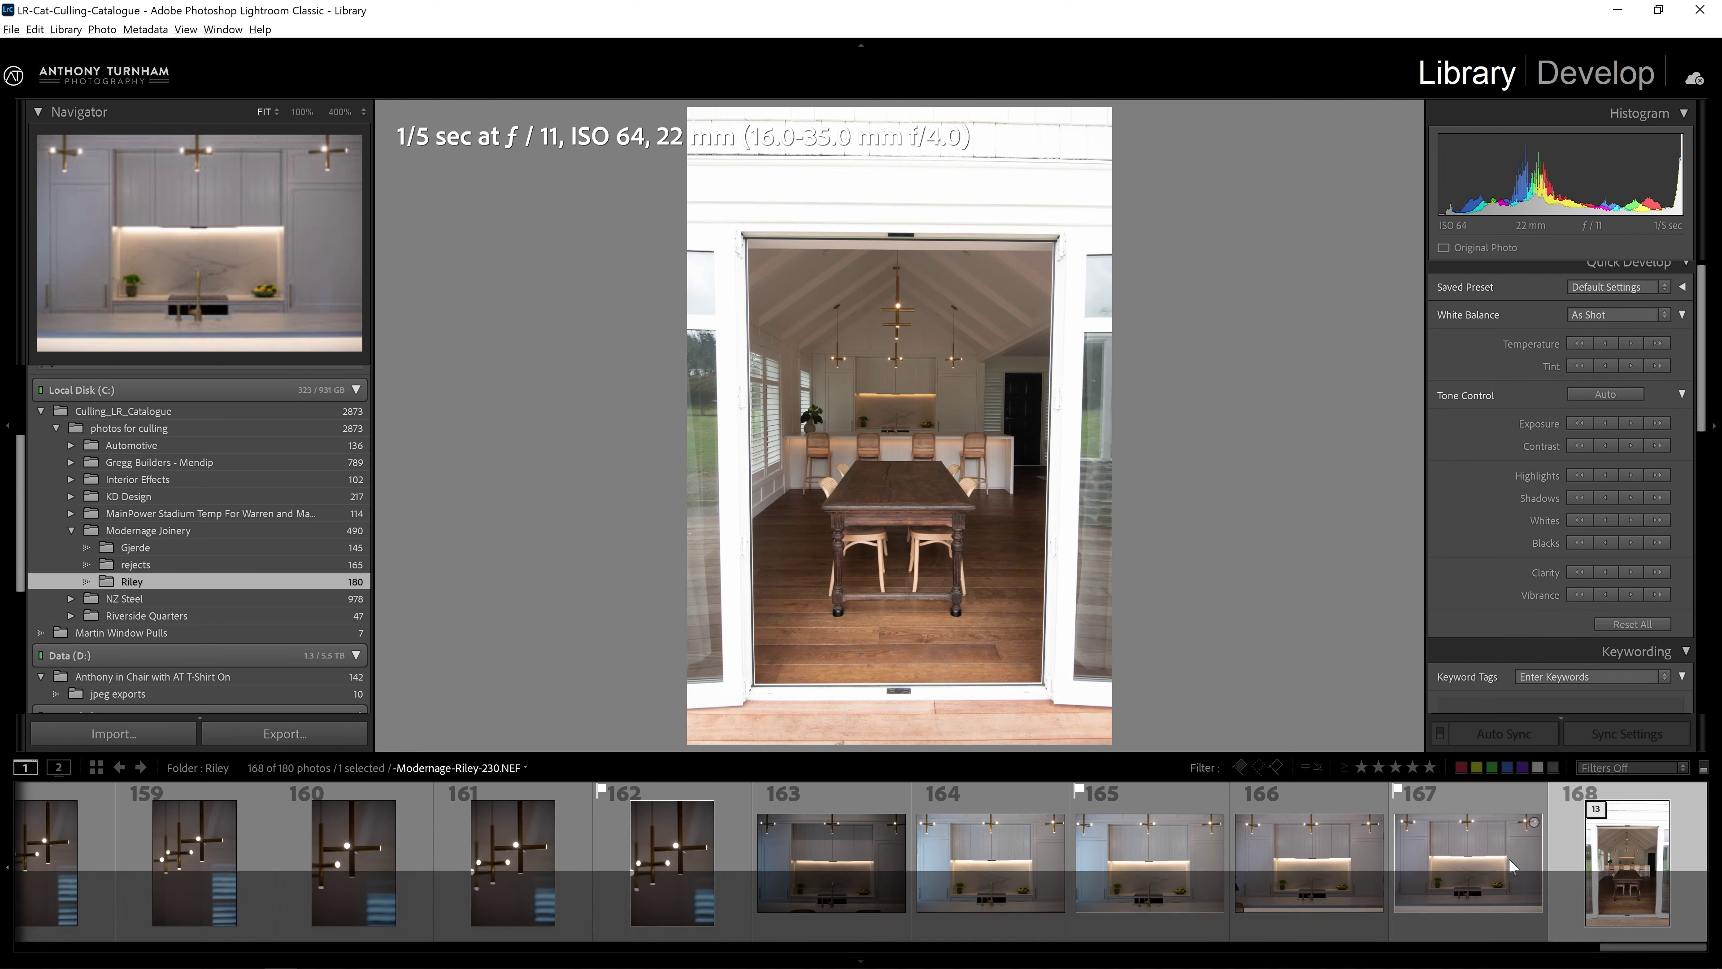
click(1007, 868)
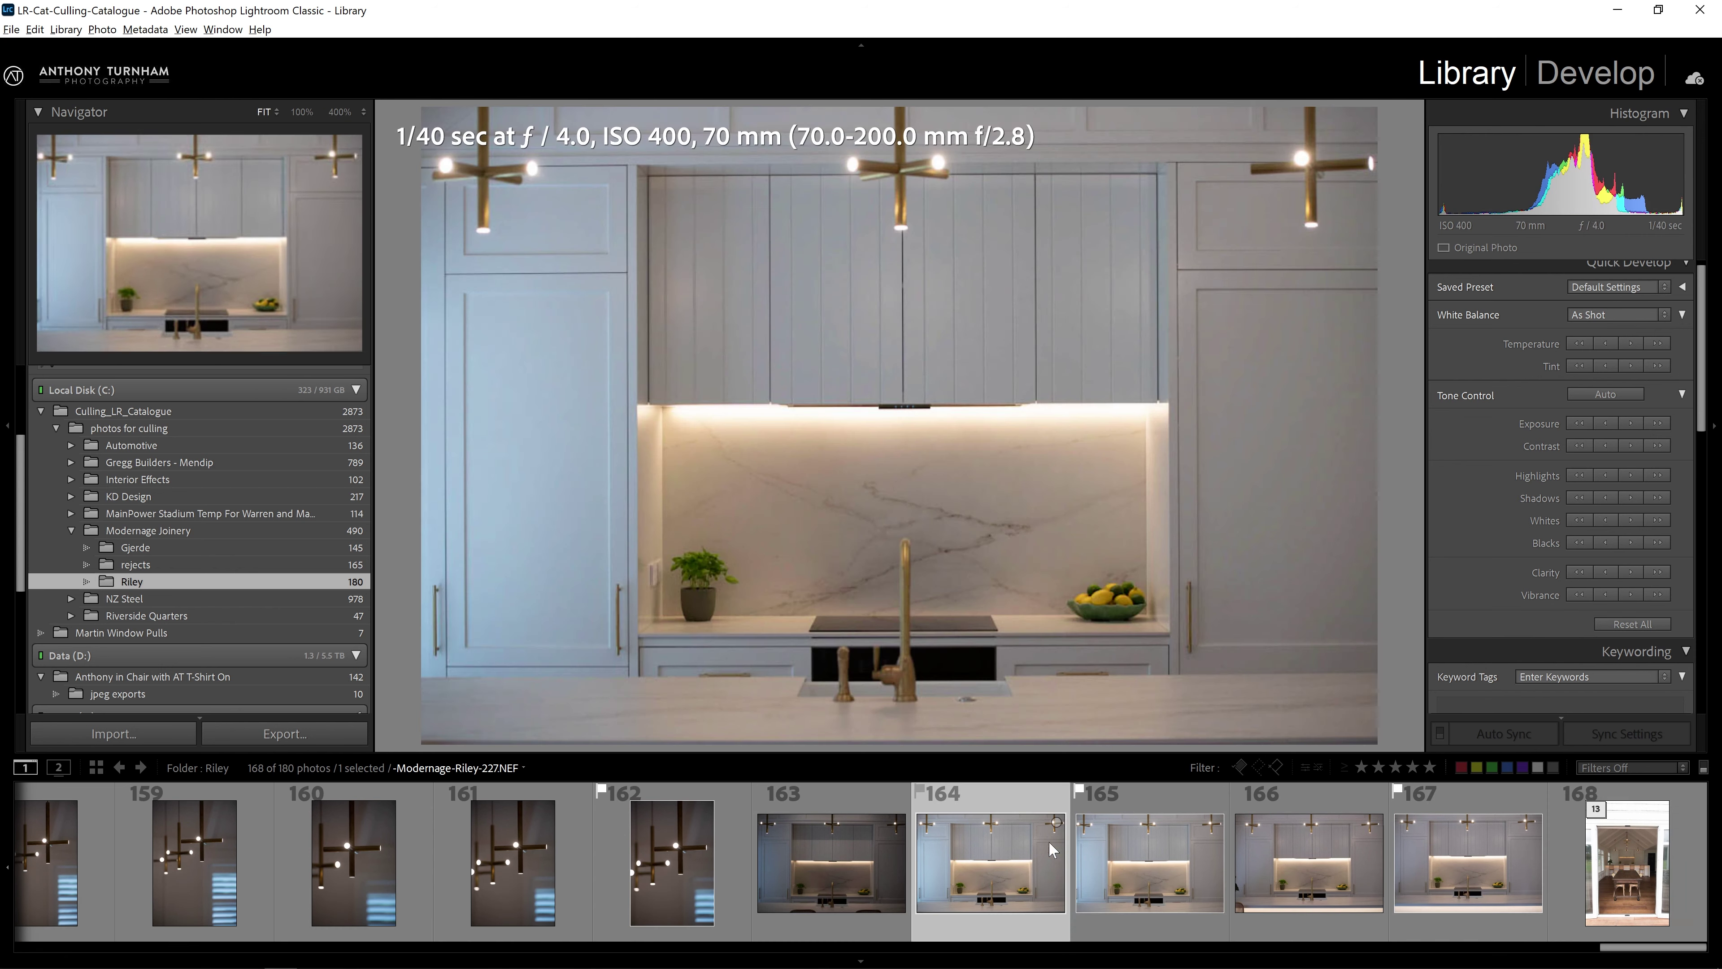
click(1253, 865)
click(1438, 866)
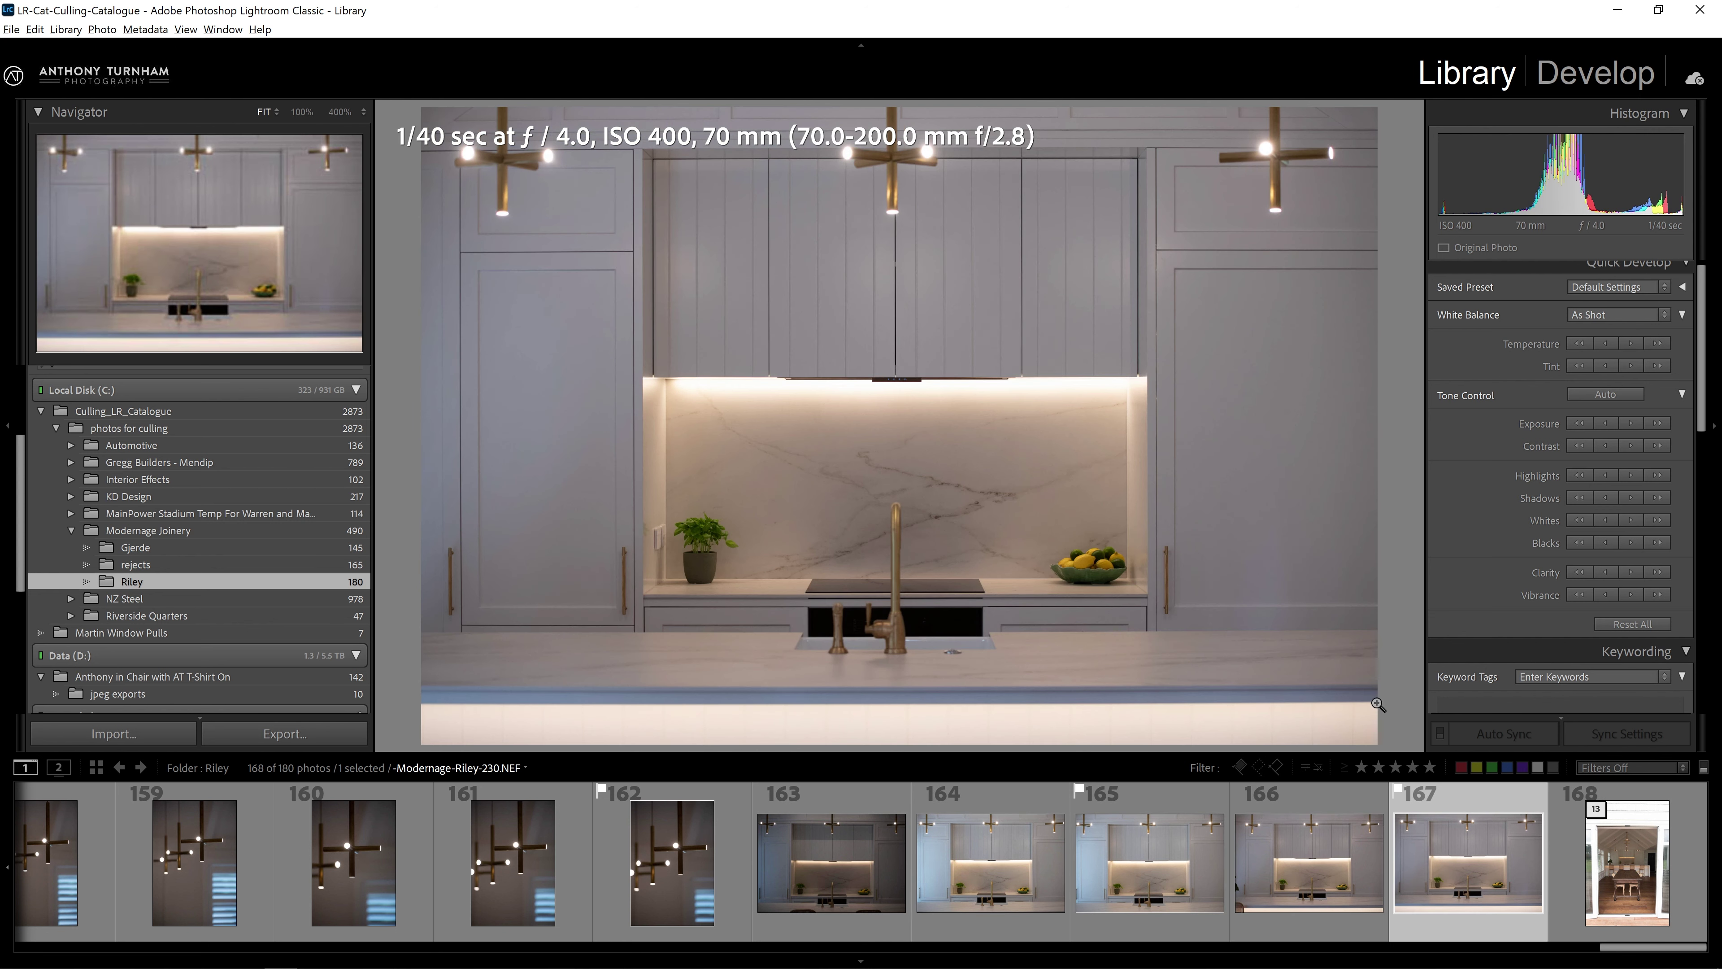
Filter the Riley folder to flagged photos, look through the picks, and clear the filter.
click(1245, 771)
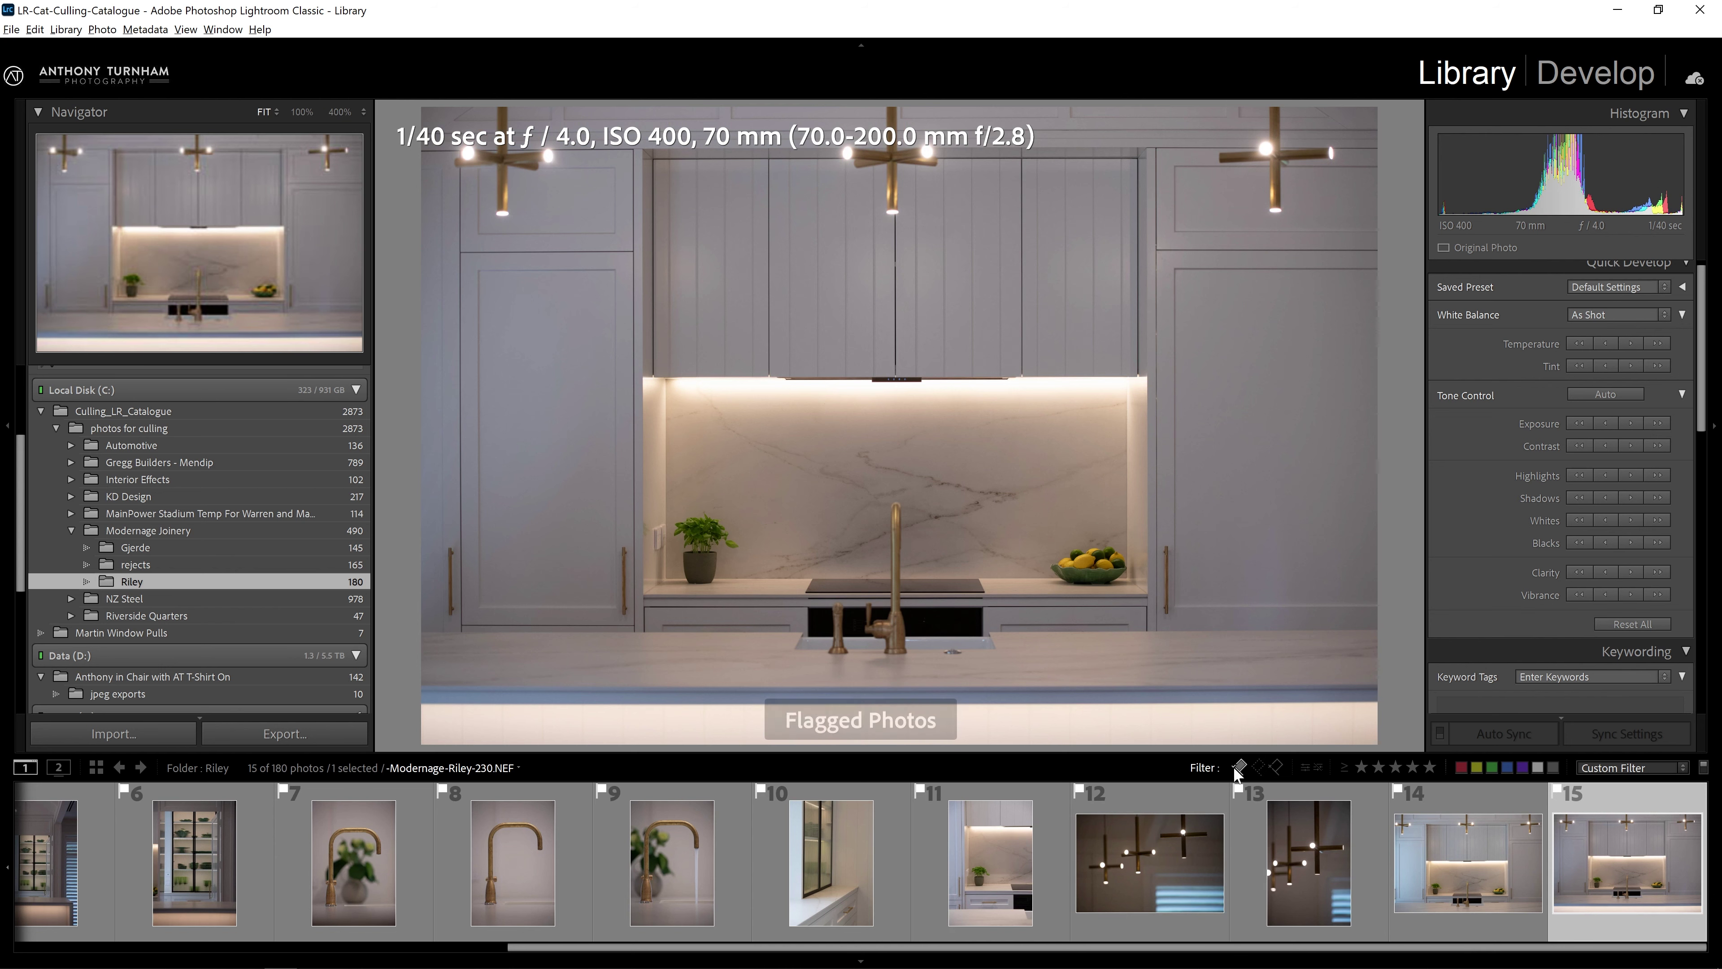
scroll(202, 828, up, 5)
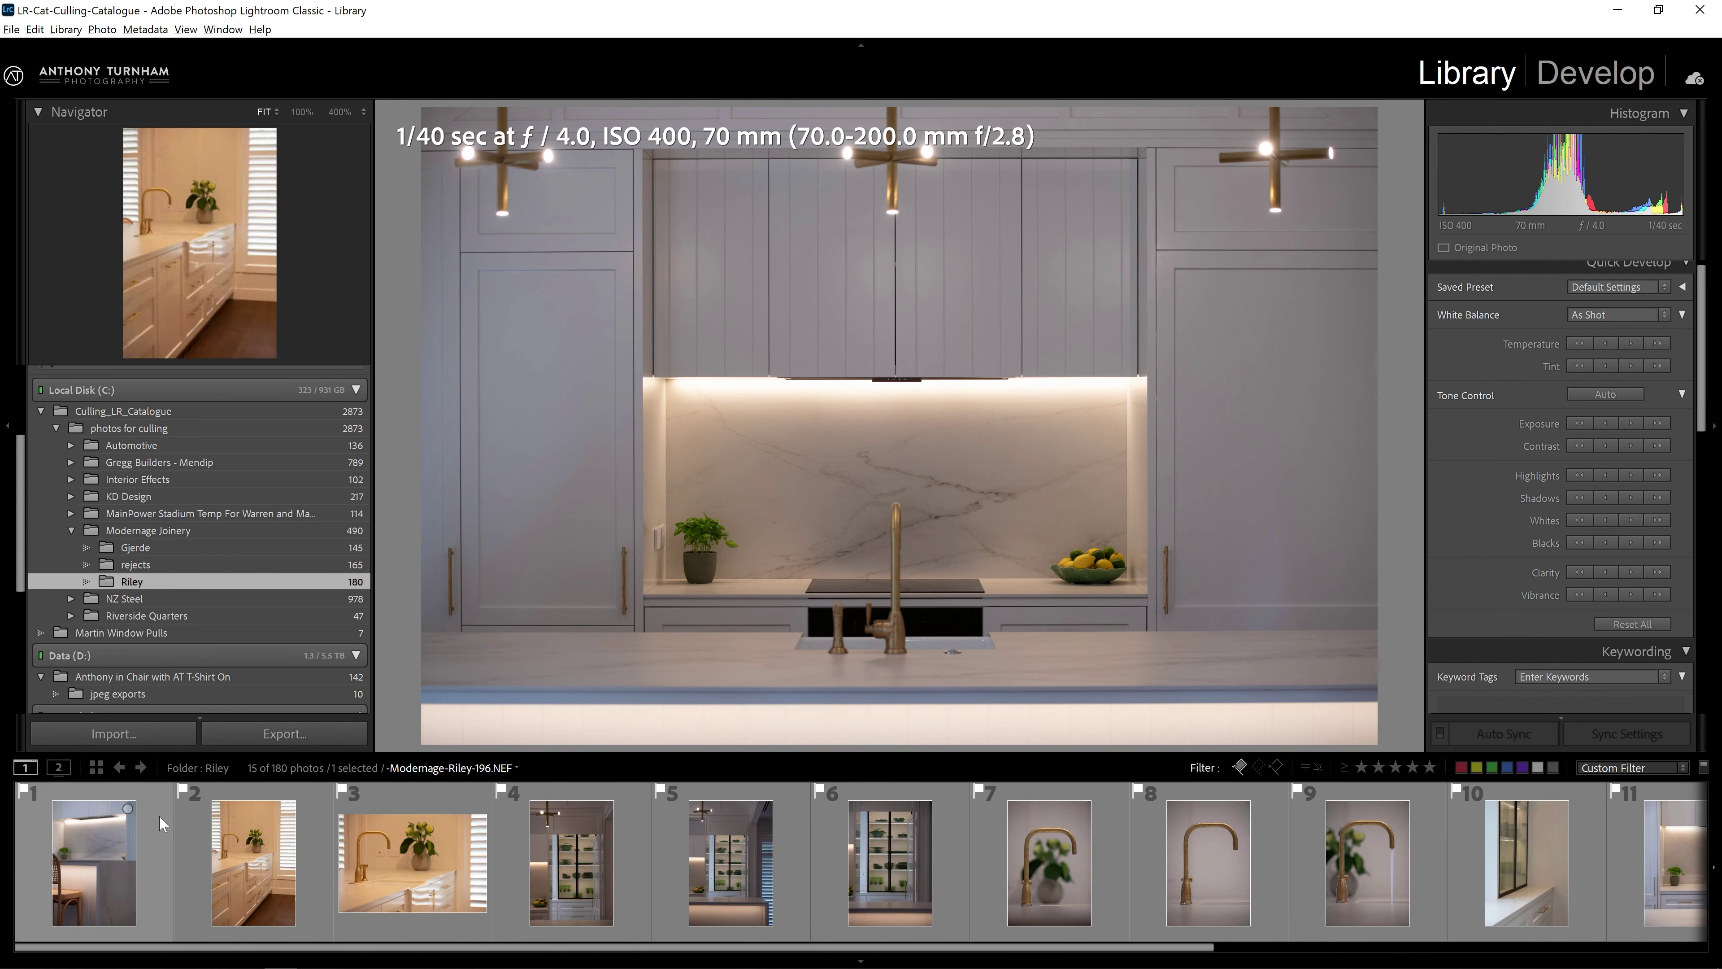
scroll(814, 862, down, 4)
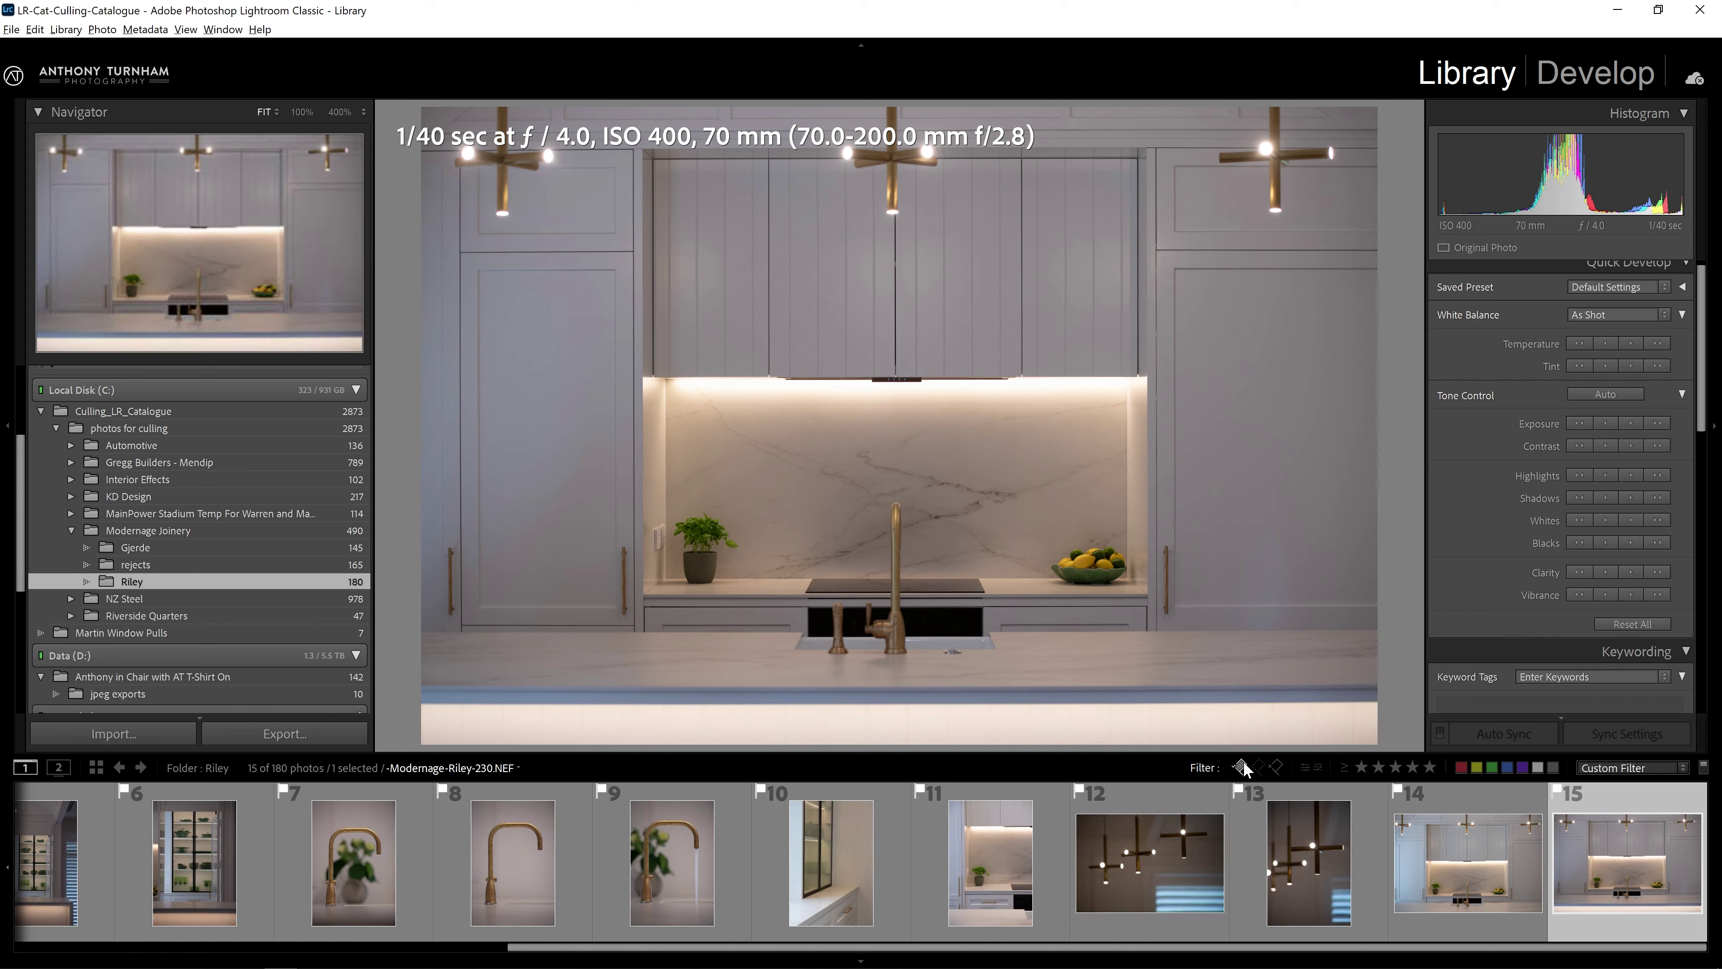
click(1244, 768)
Show the Riley folder in Grid view and collapse all of its stacks.
key(g)
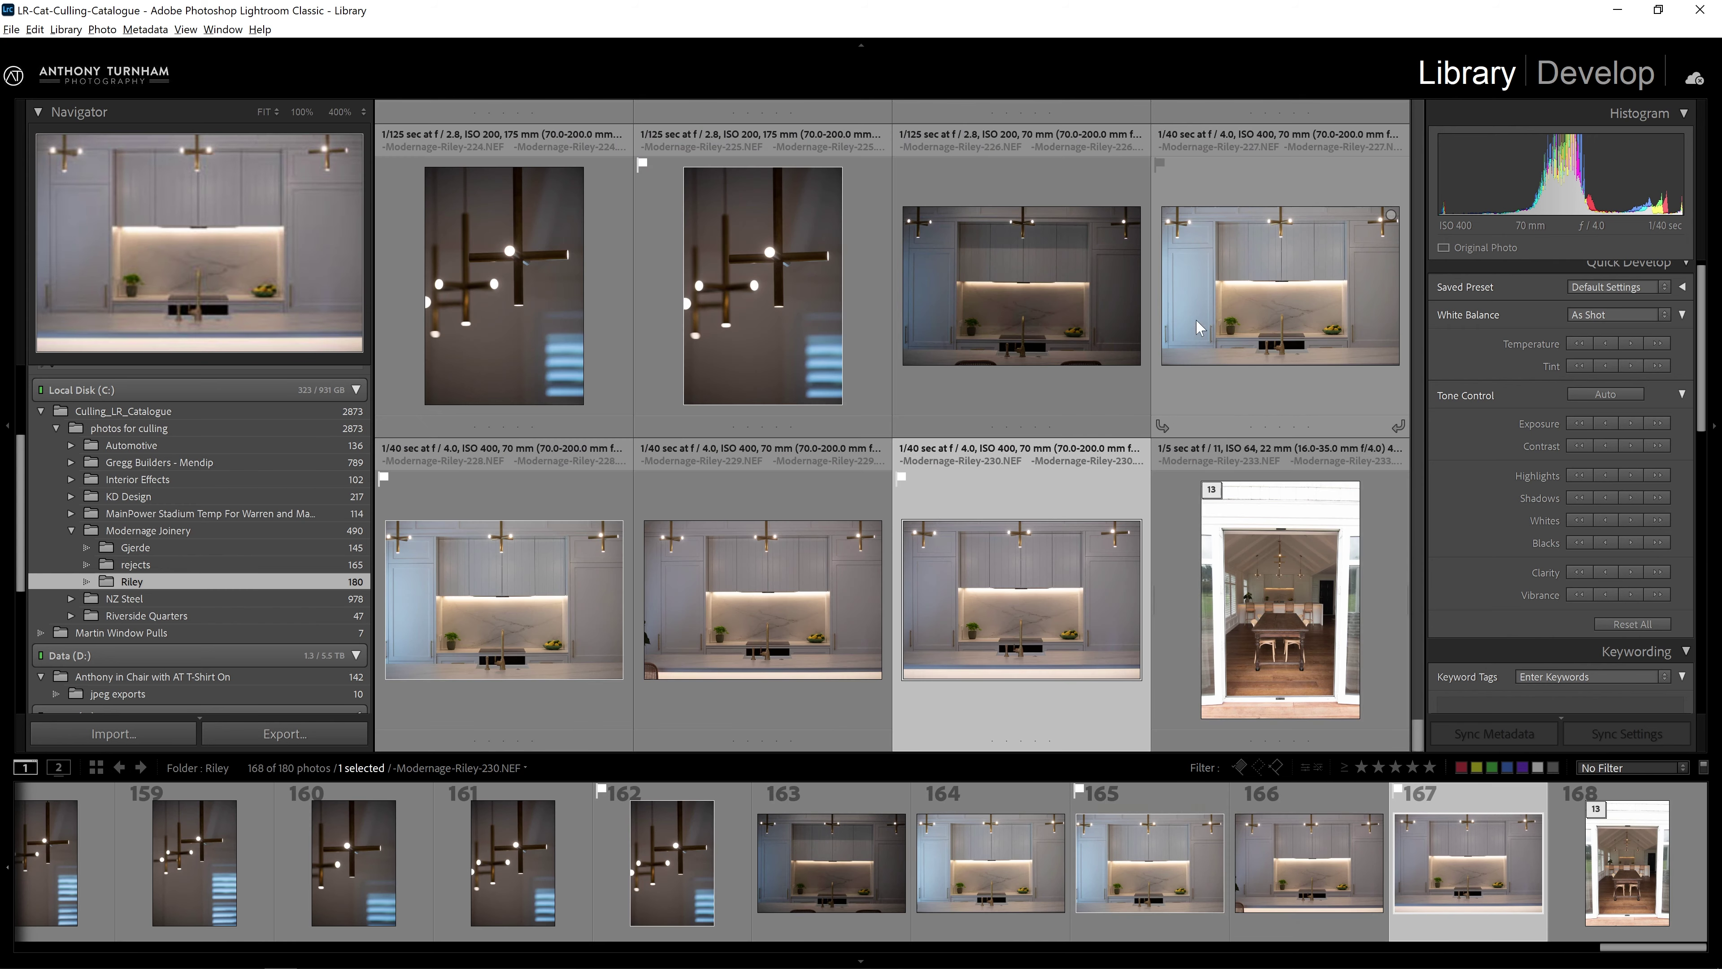
drag(1419, 741, 1404, 77)
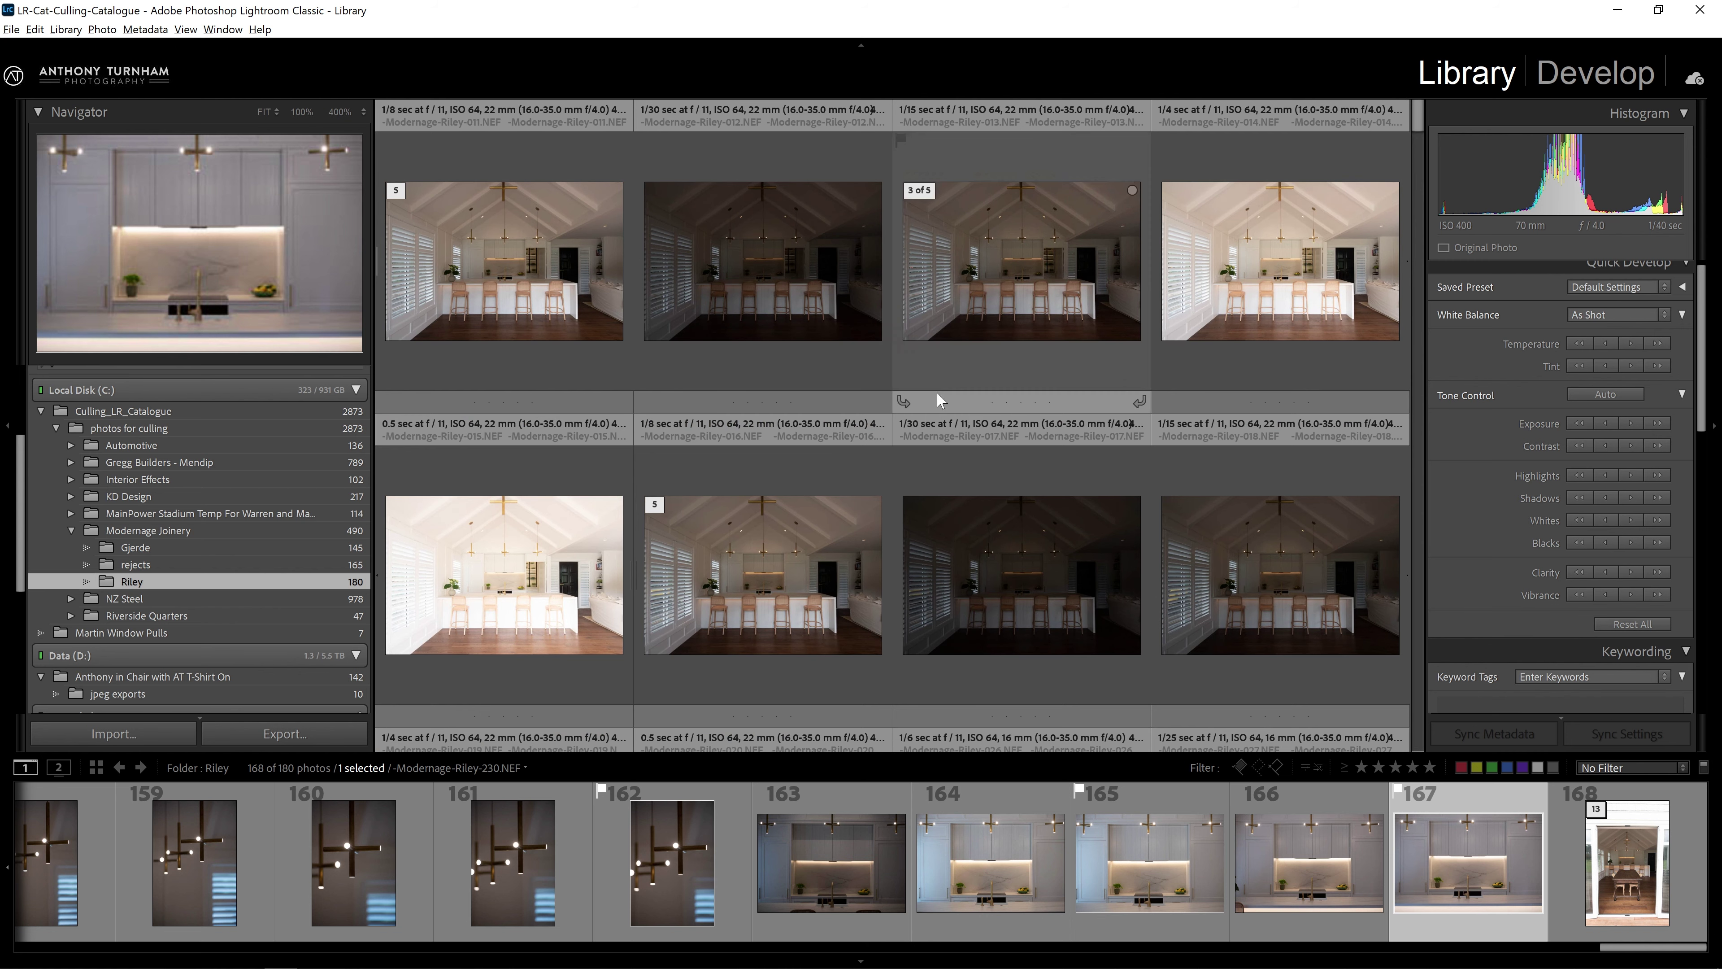
click(52, 32)
mouse_move(103, 31)
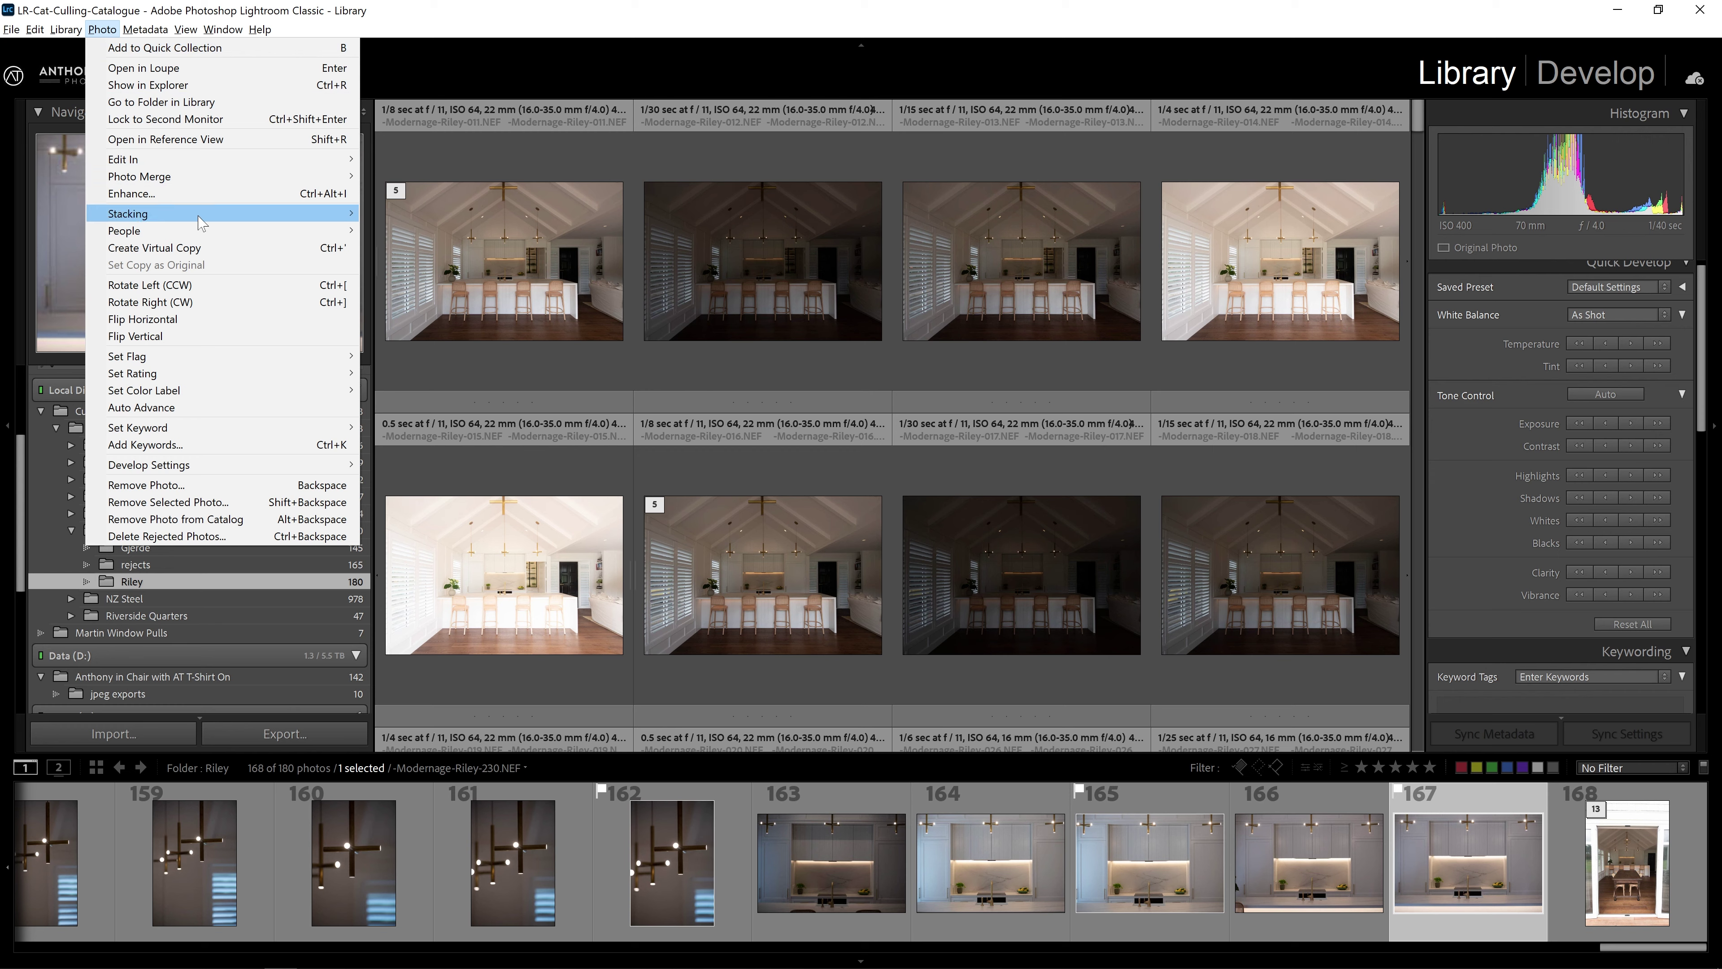
mouse_move(254, 216)
click(424, 306)
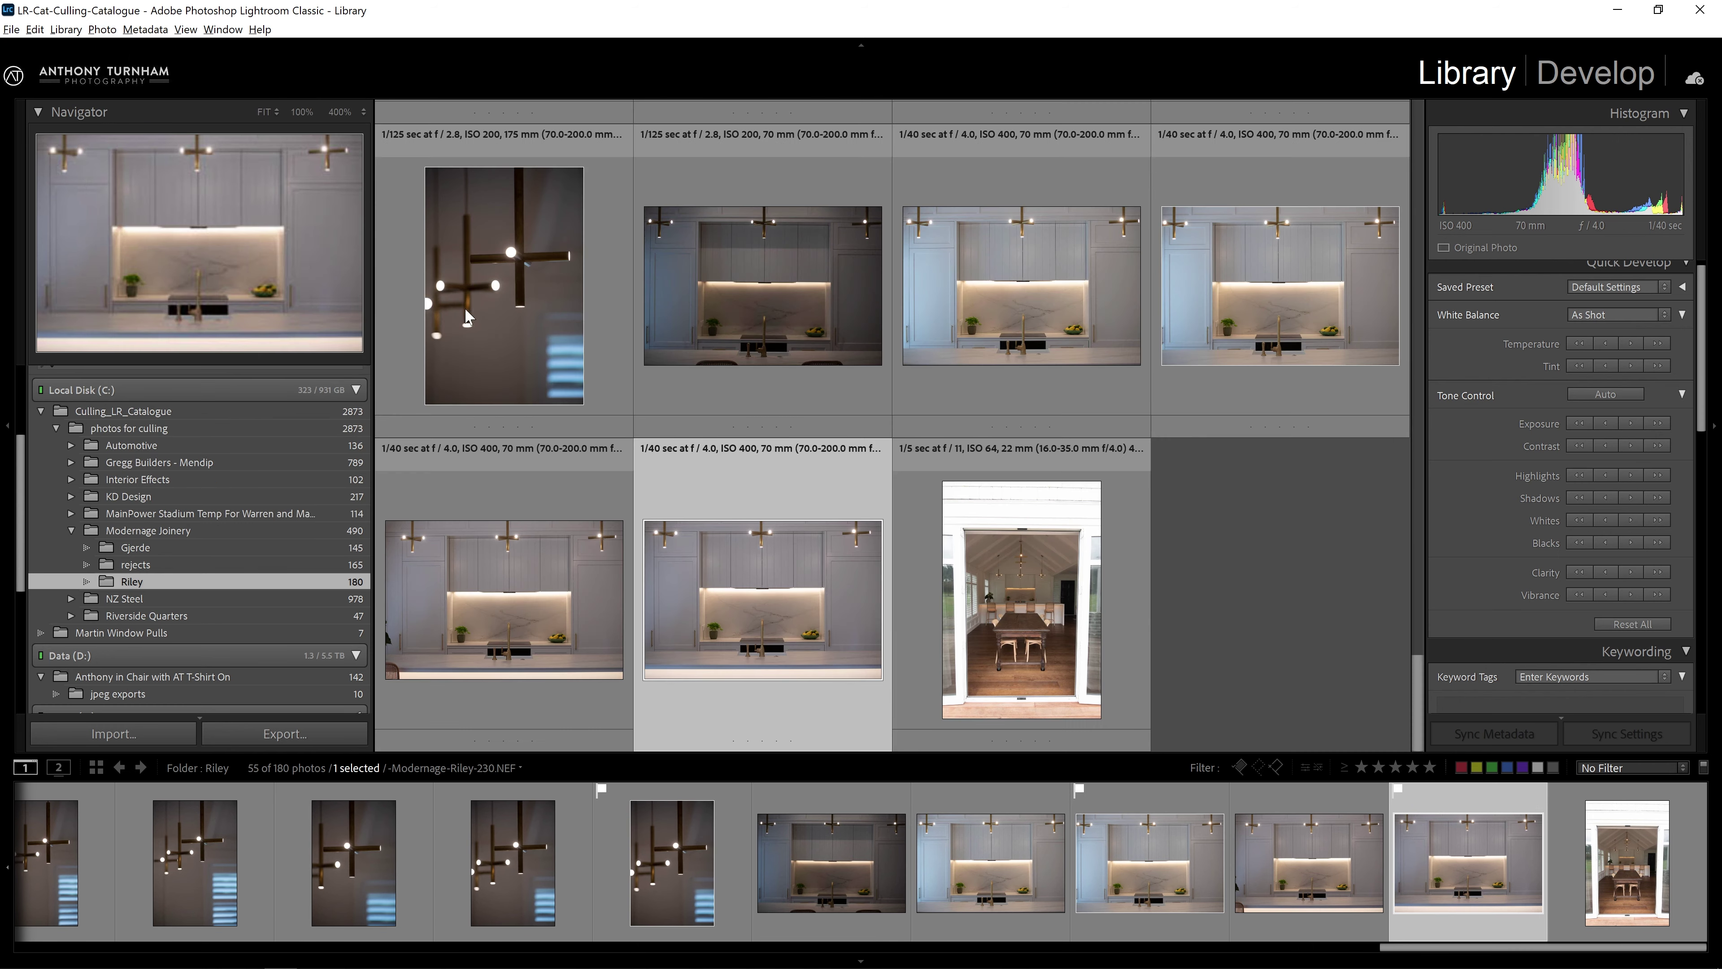
Select the stack cover photos from 011 through 182 plus doorway photo 233, and set them all as flagged.
drag(1407, 631, 1365, 136)
click(479, 233)
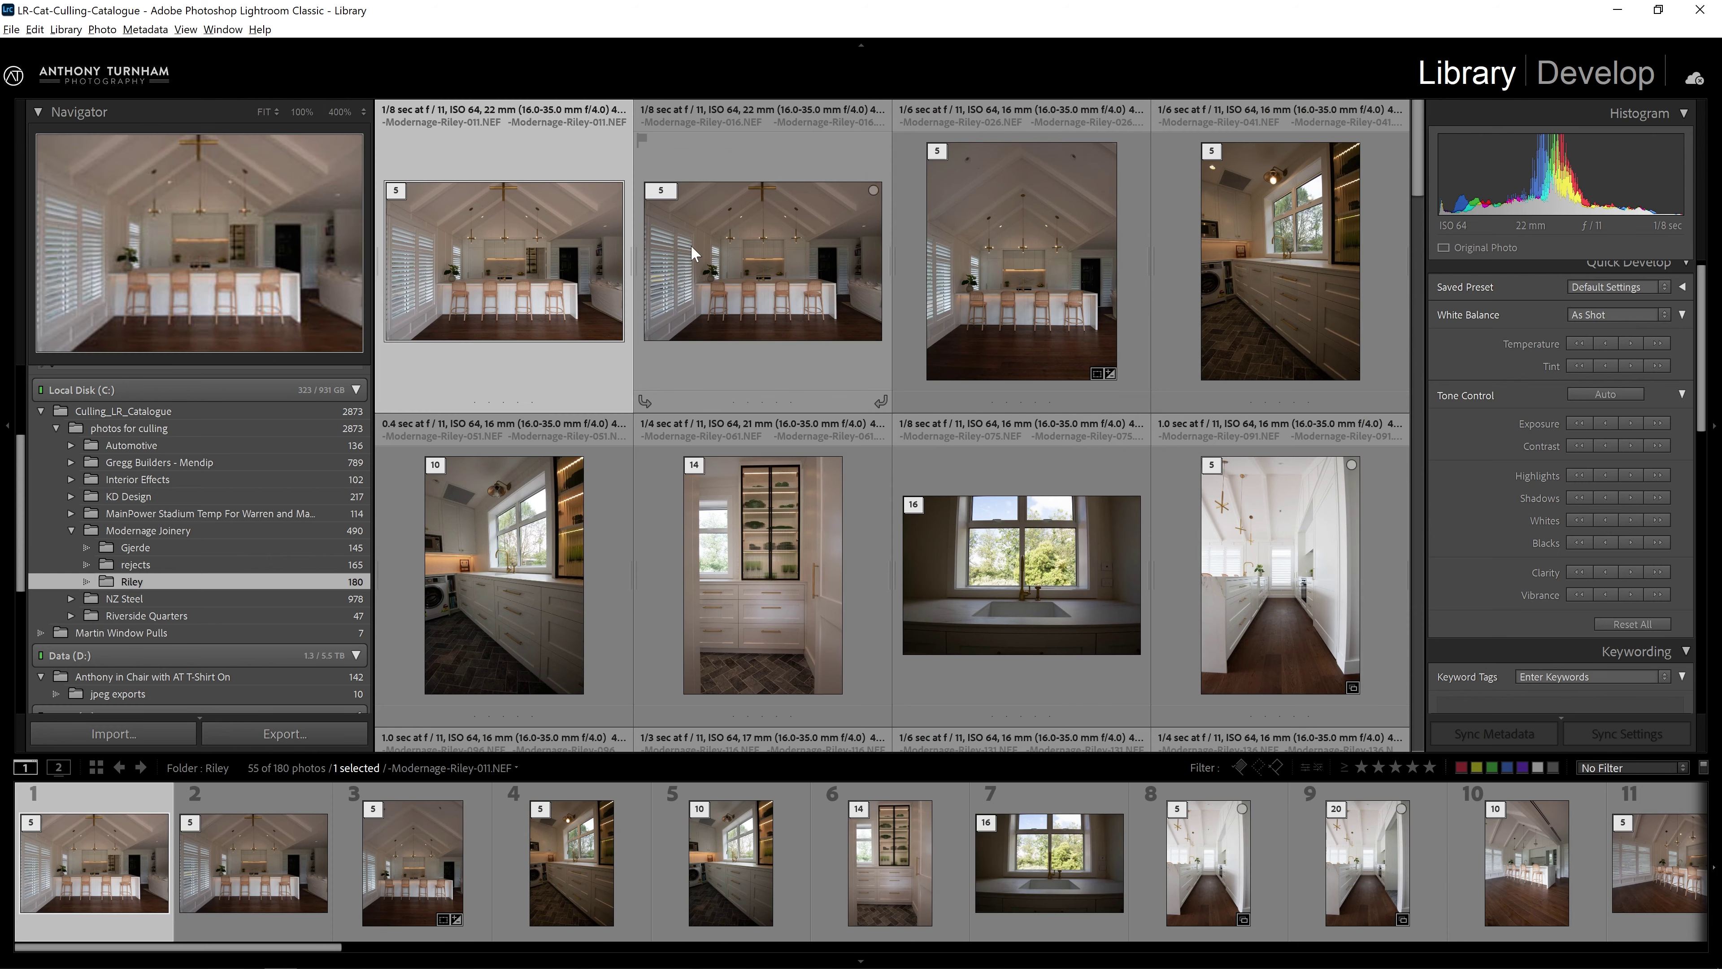
scroll(984, 421, down, 10)
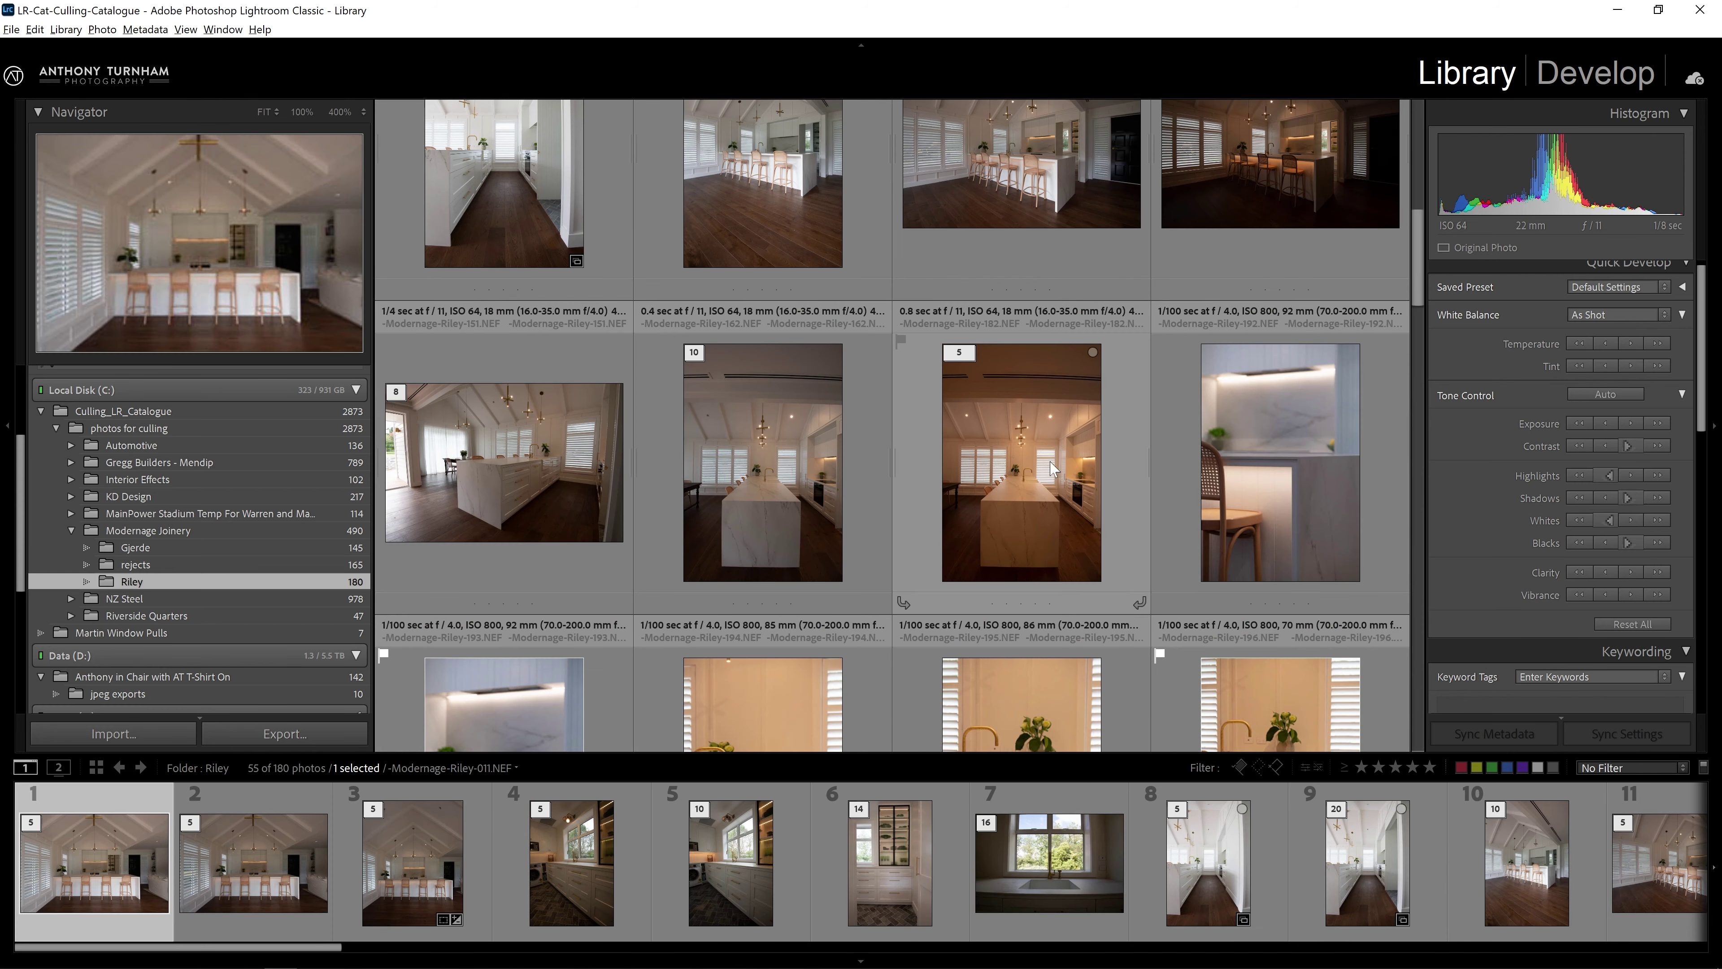
shift+click(1005, 370)
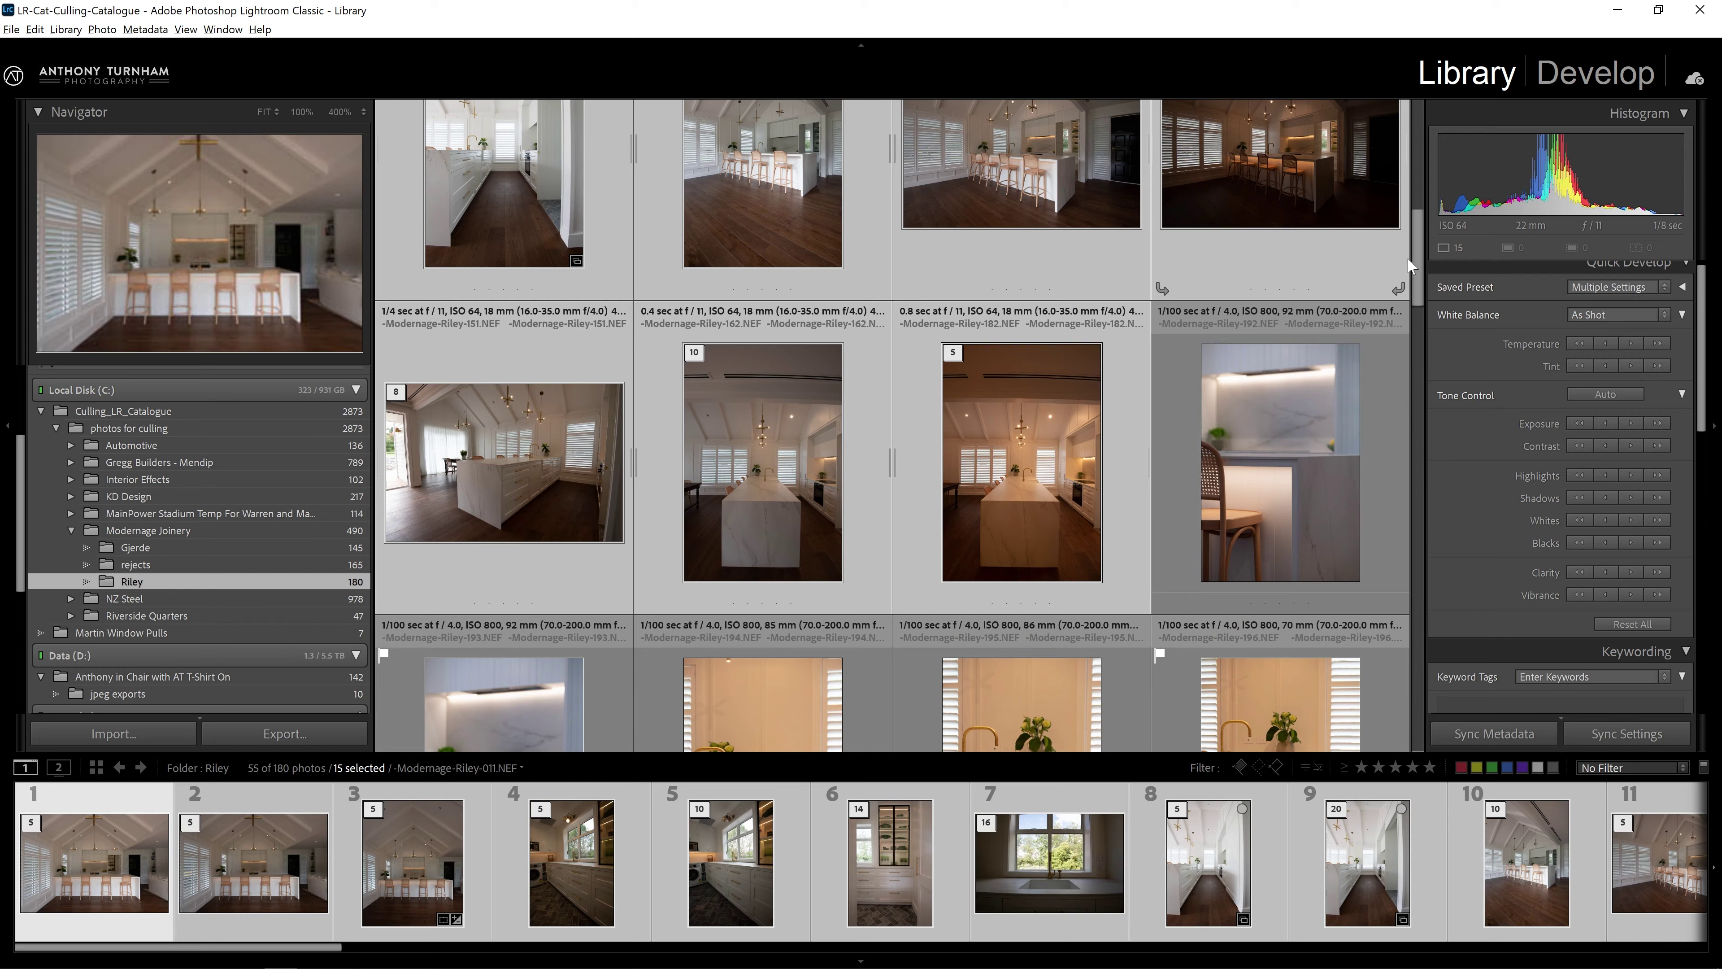
drag(1416, 268, 1498, 715)
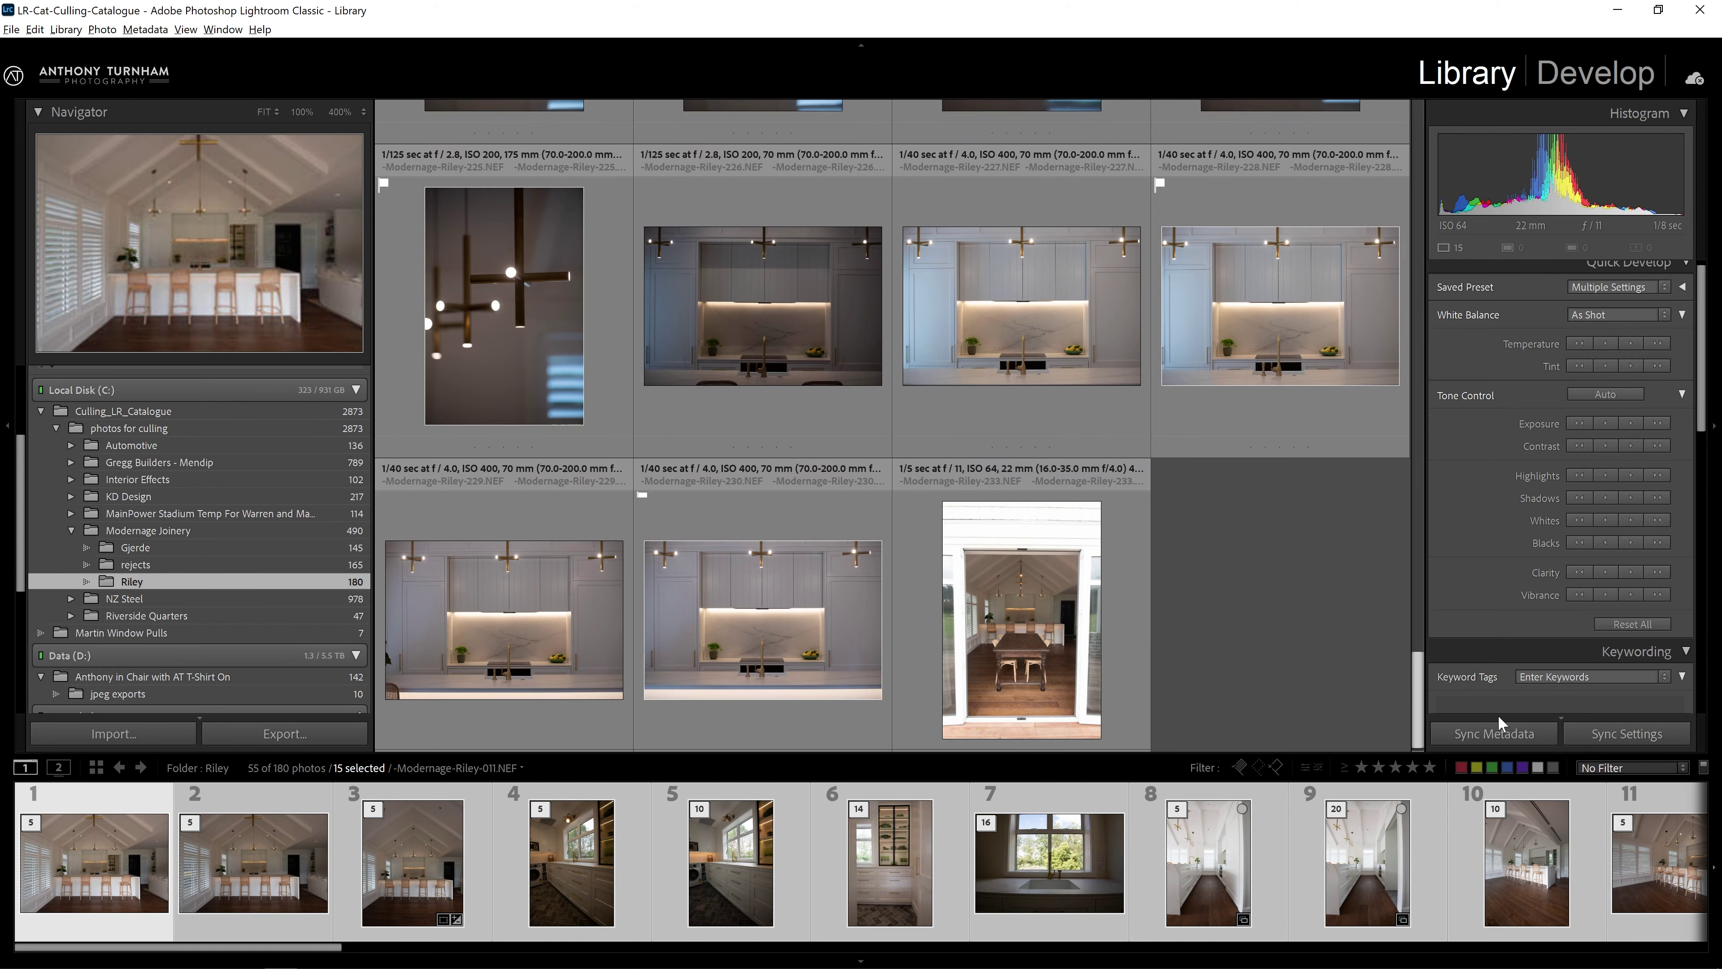
ctrl+click(1024, 611)
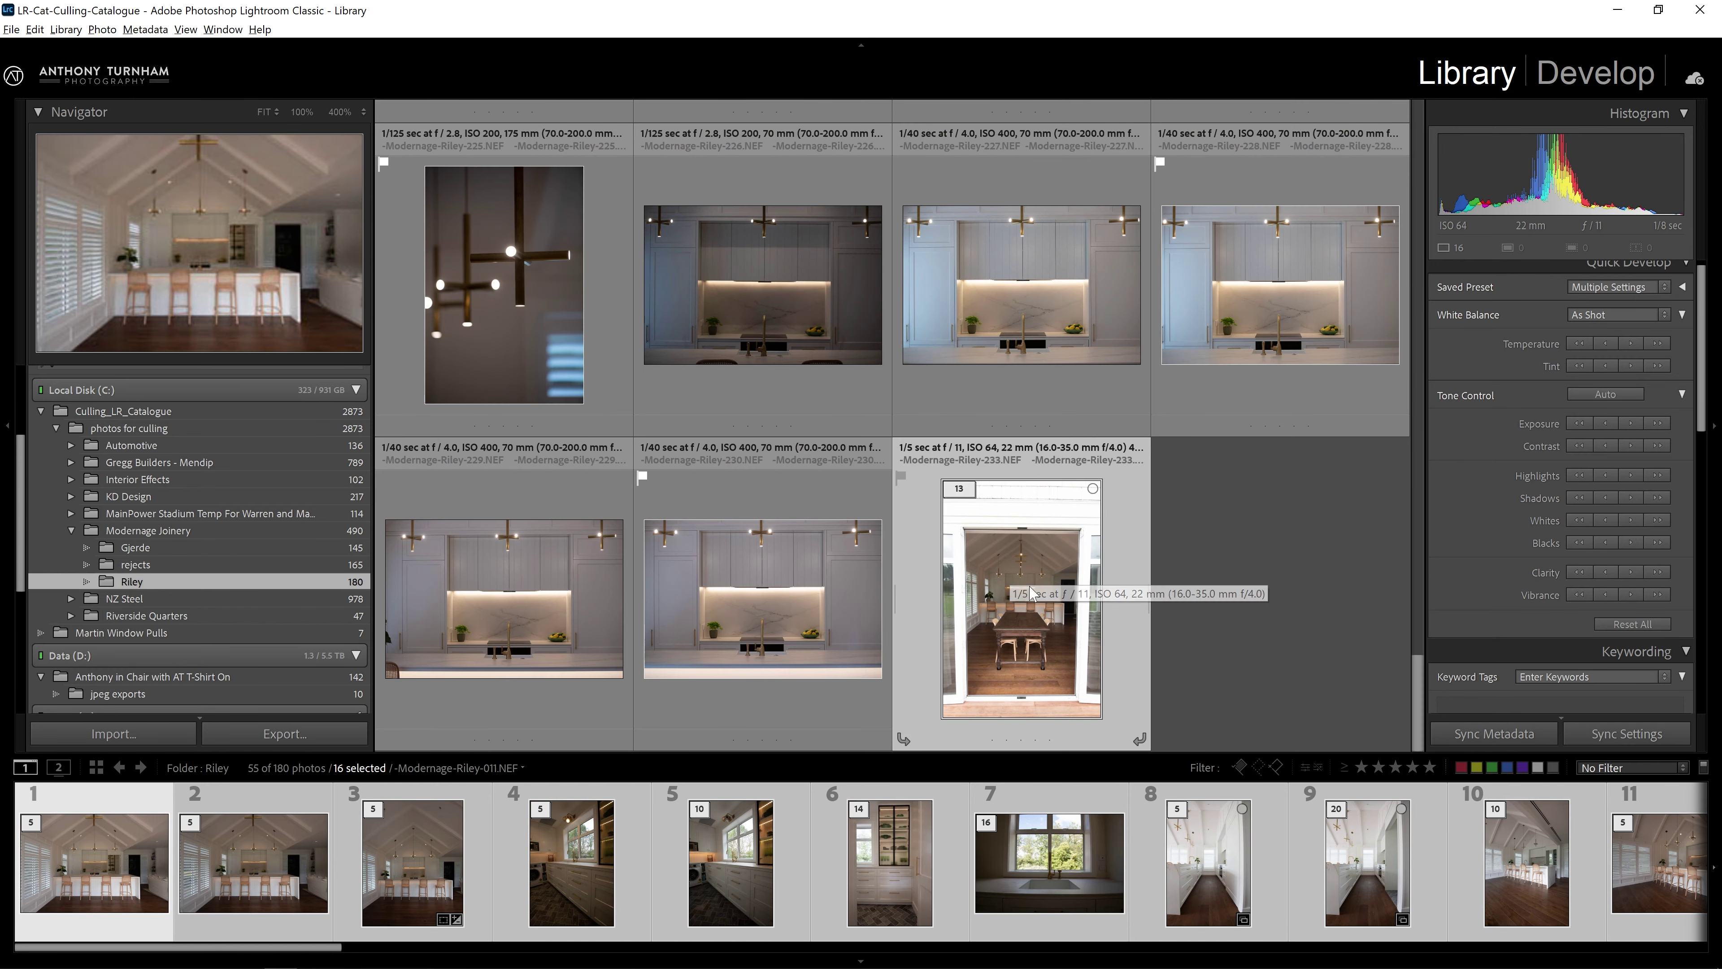
right_click(1031, 593)
right_click(1019, 572)
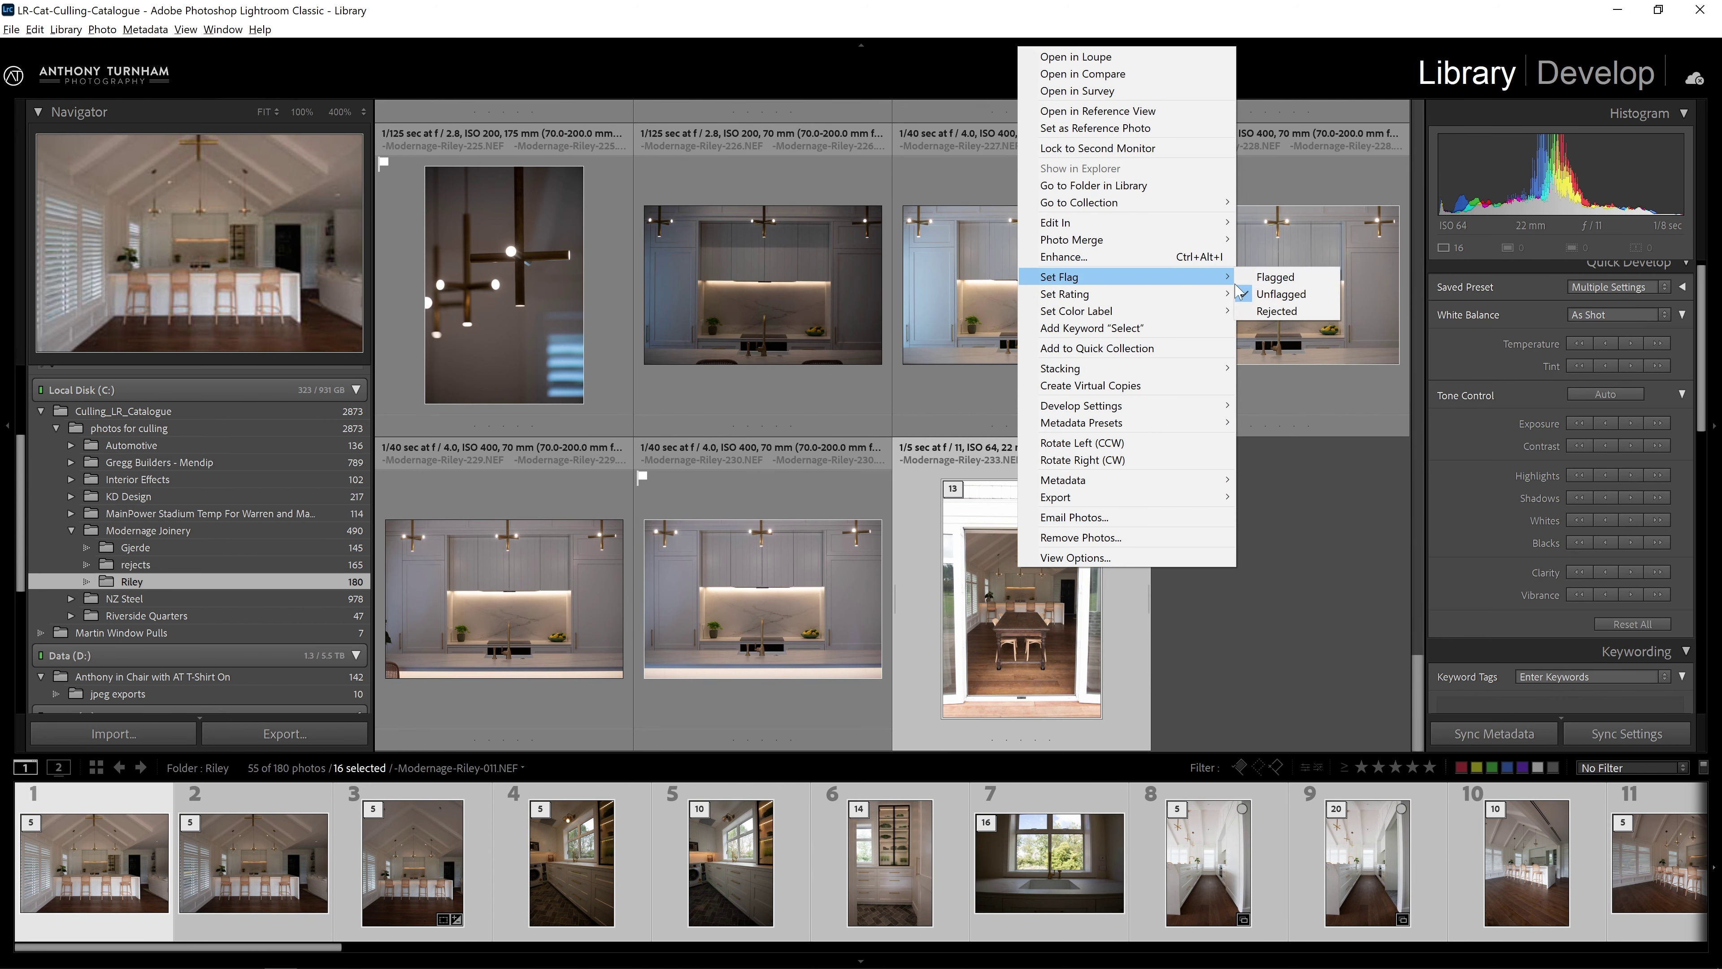
click(1265, 277)
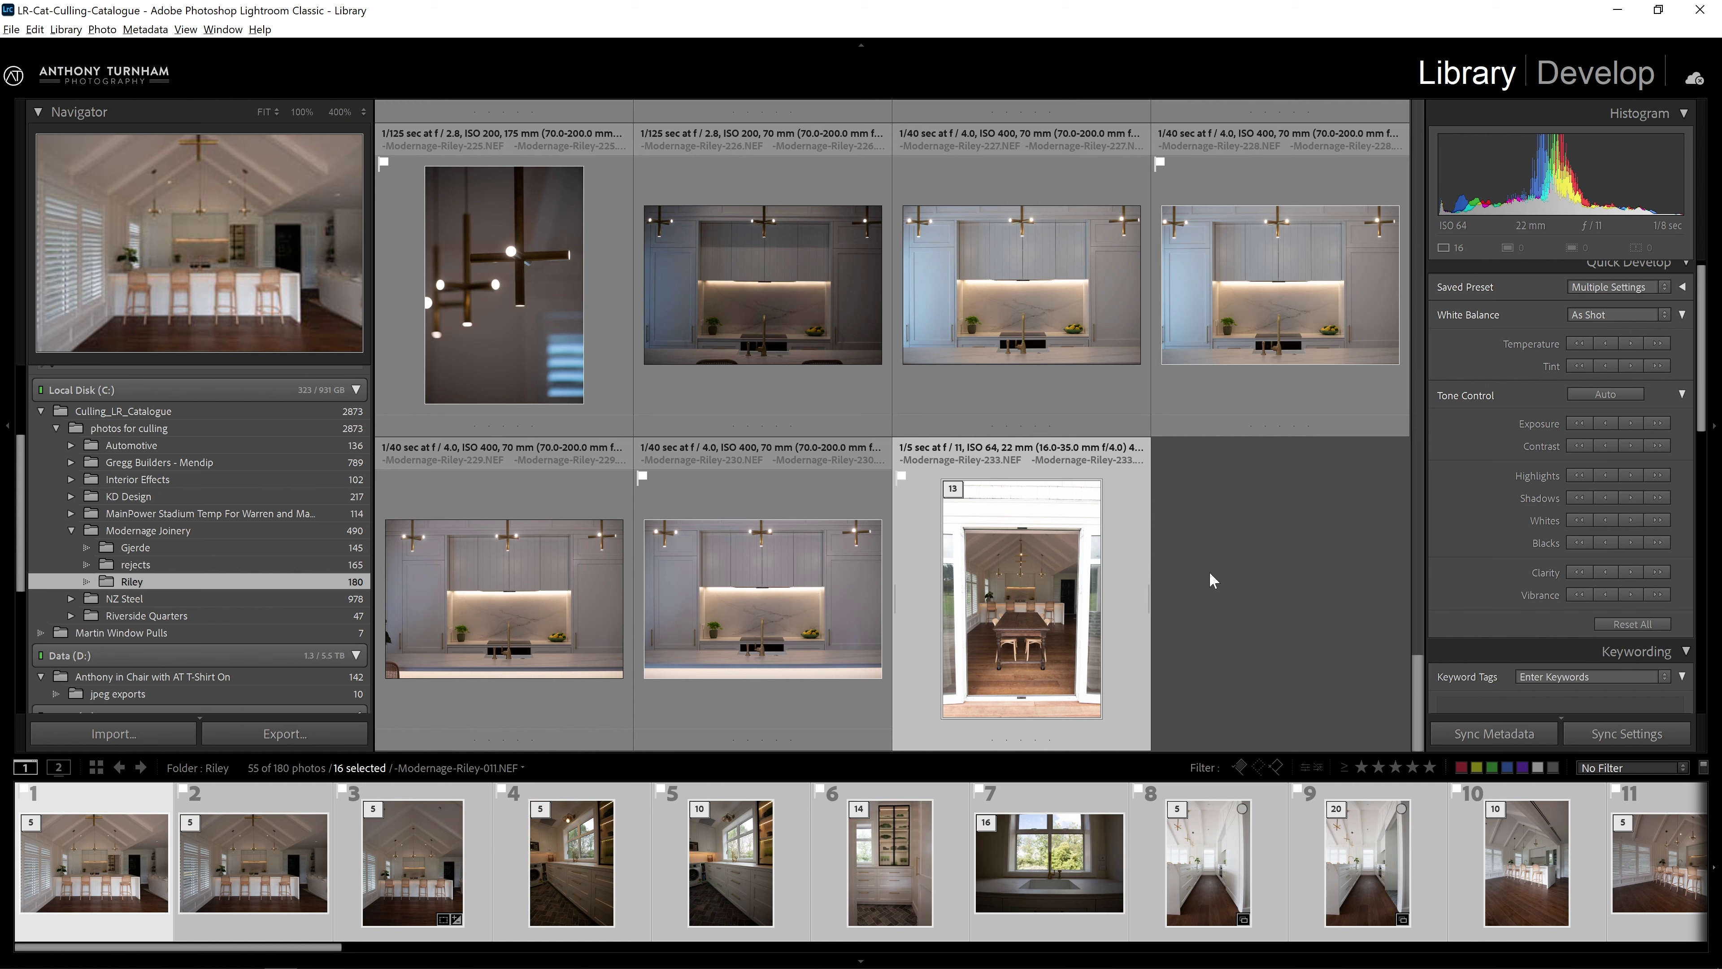
Filter to unflagged photos only, move all of them into the rejects folder, and turn the filter off.
click(1258, 768)
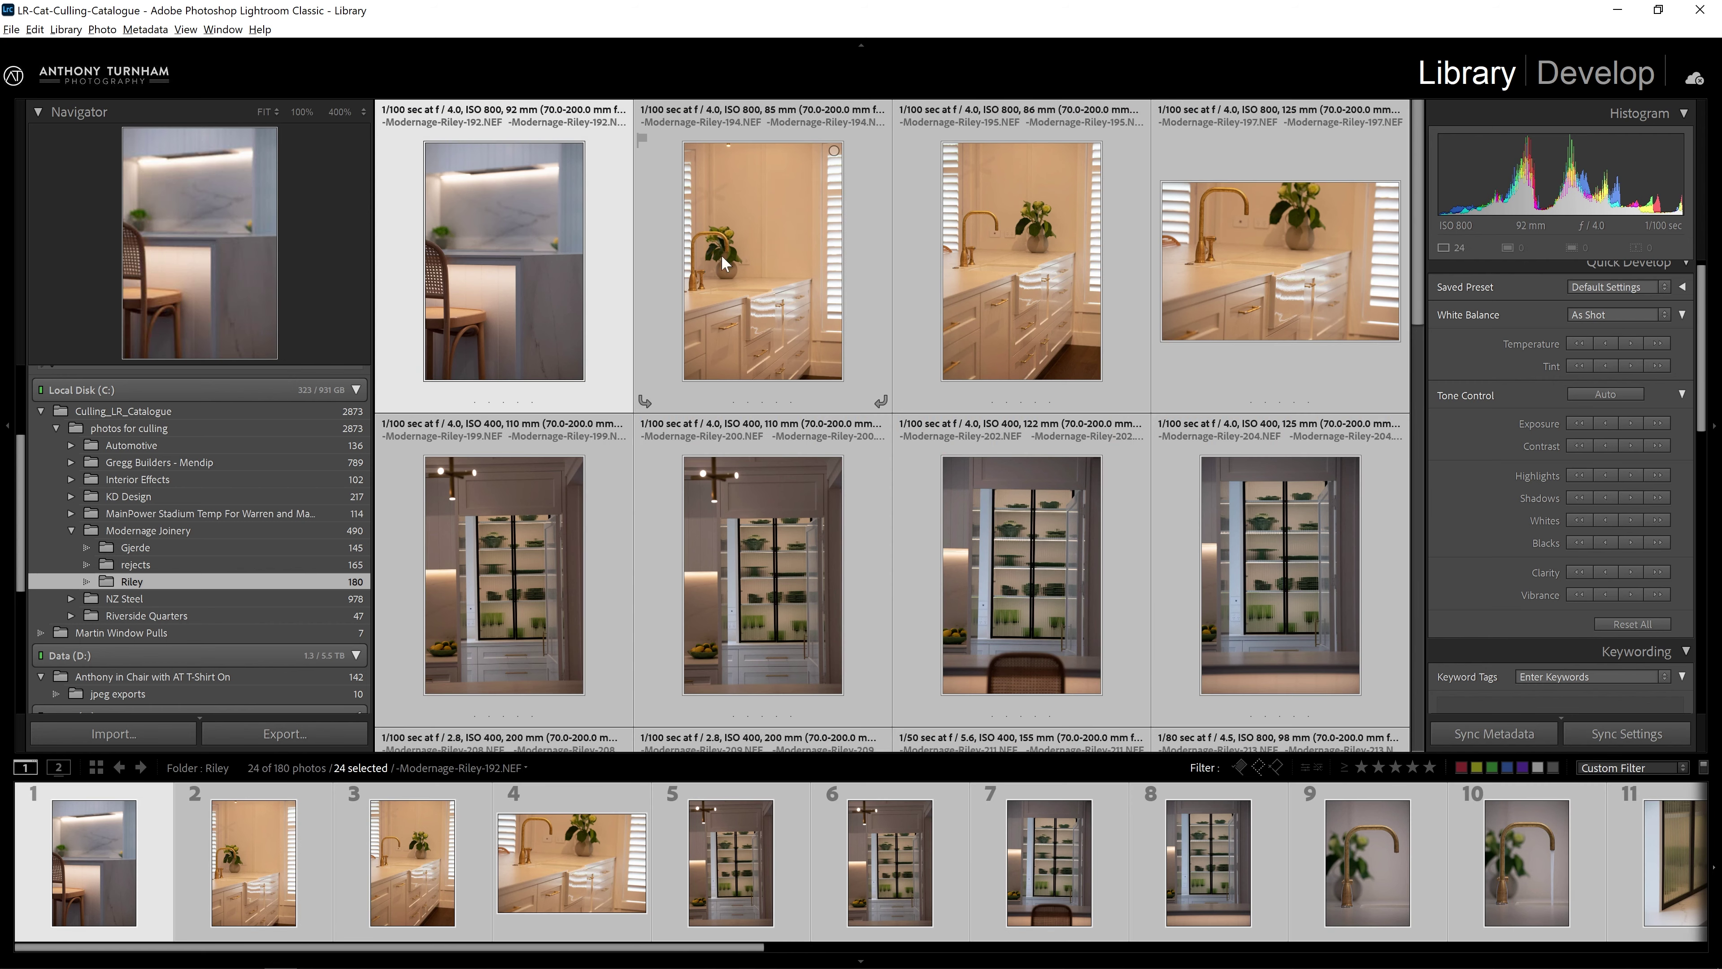
drag(405, 460, 200, 565)
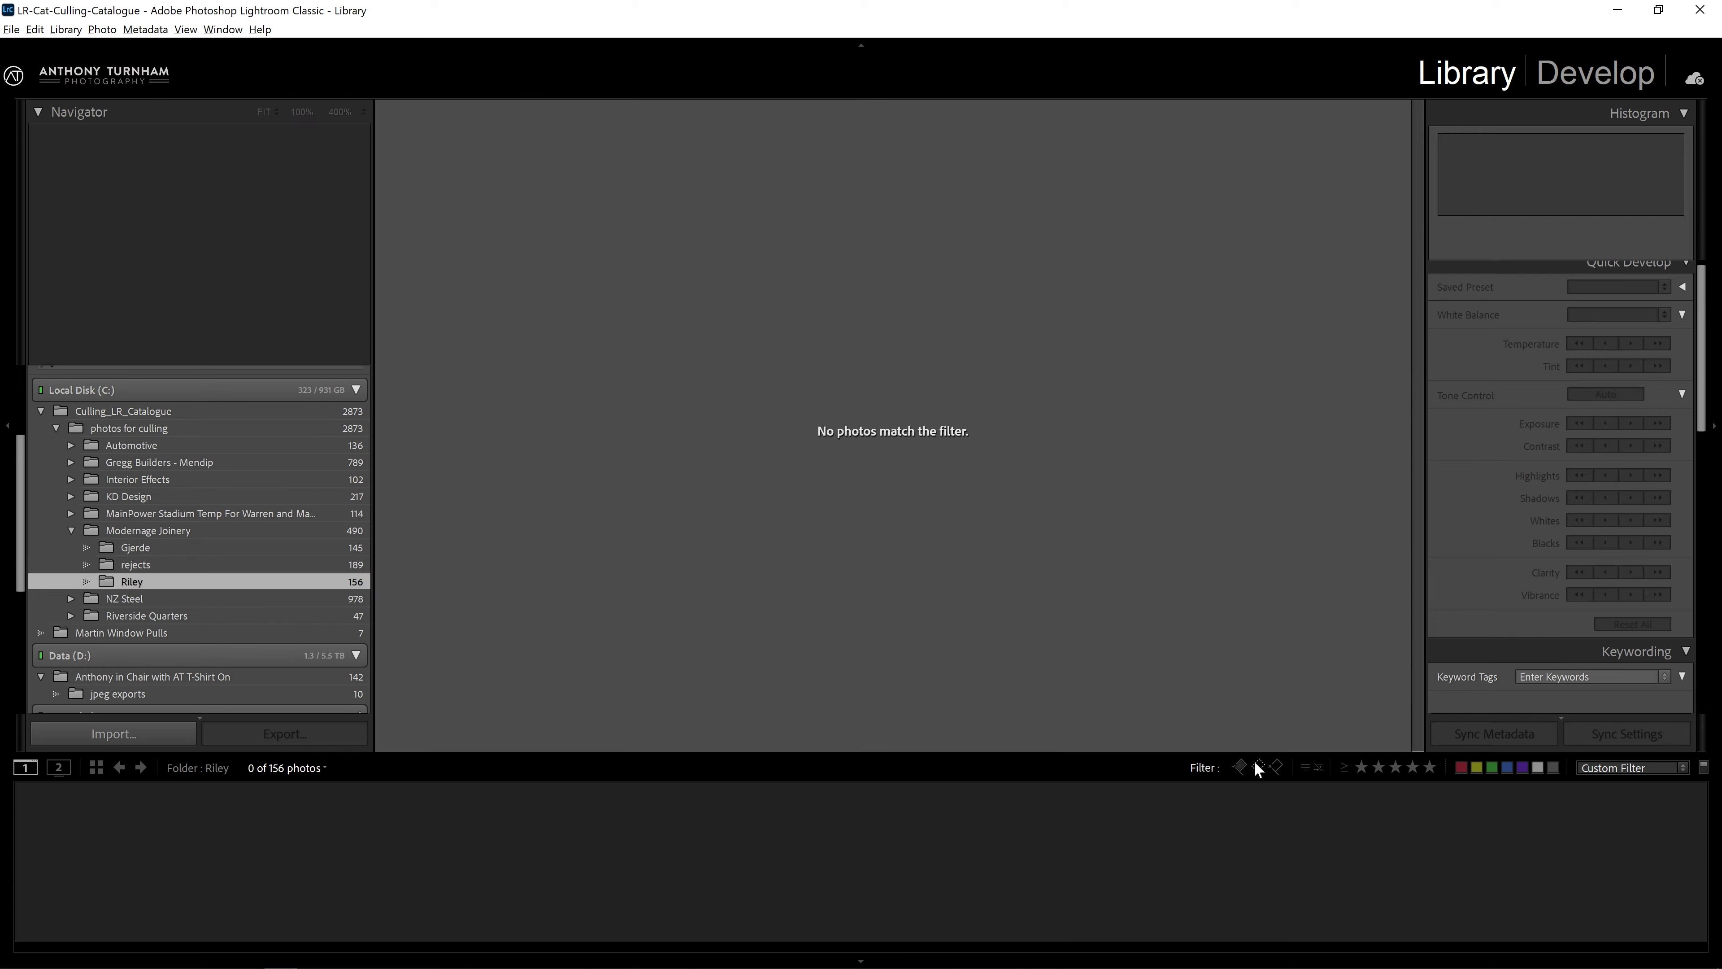
key(ctrl+l)
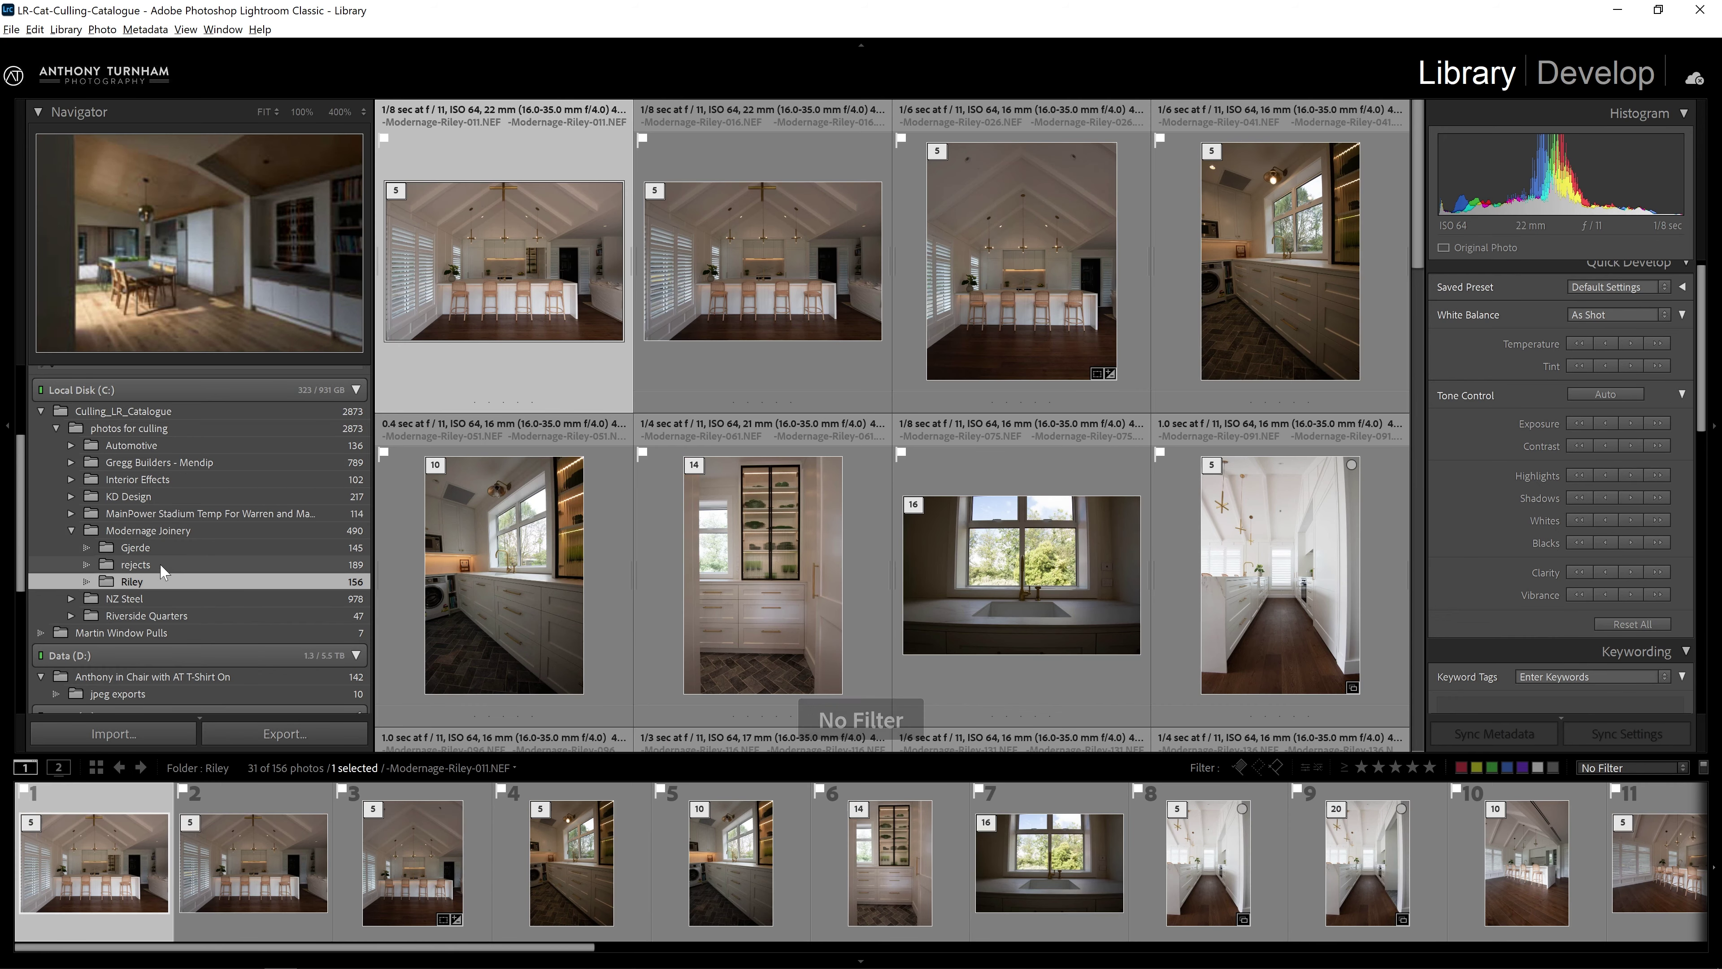
Look through the rejects folder to check the moved Riley photos, and return to the Riley folder.
click(197, 564)
scroll(1410, 155, down, 5)
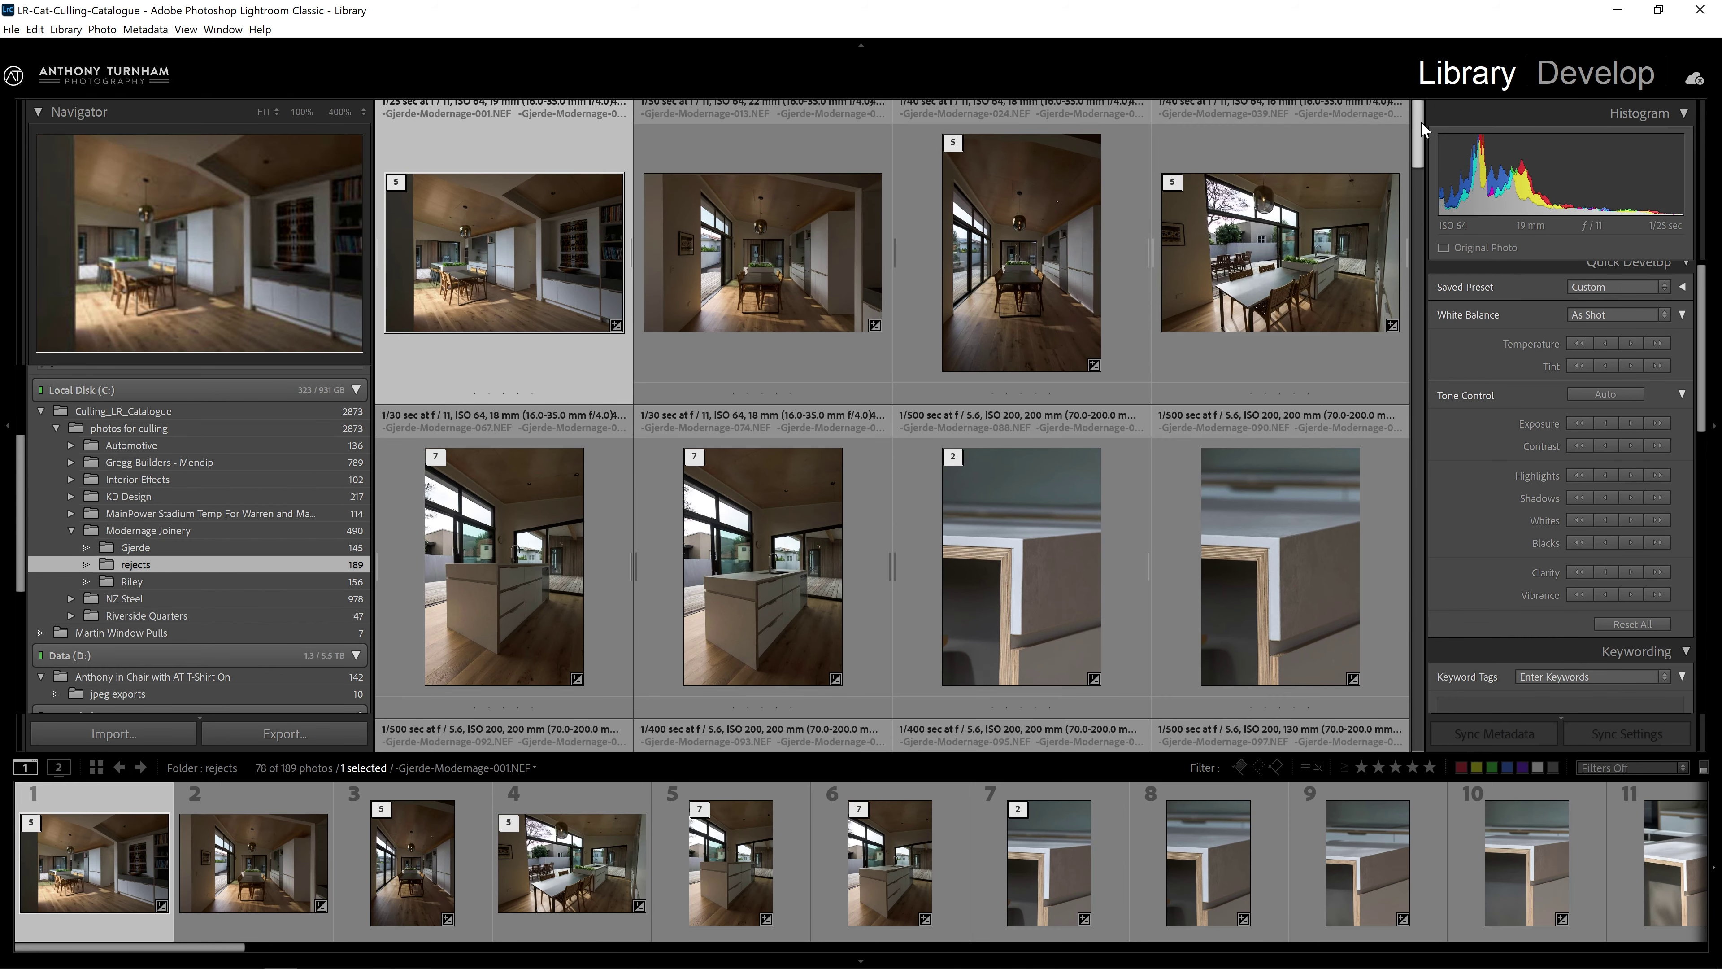
drag(1416, 201, 1476, 419)
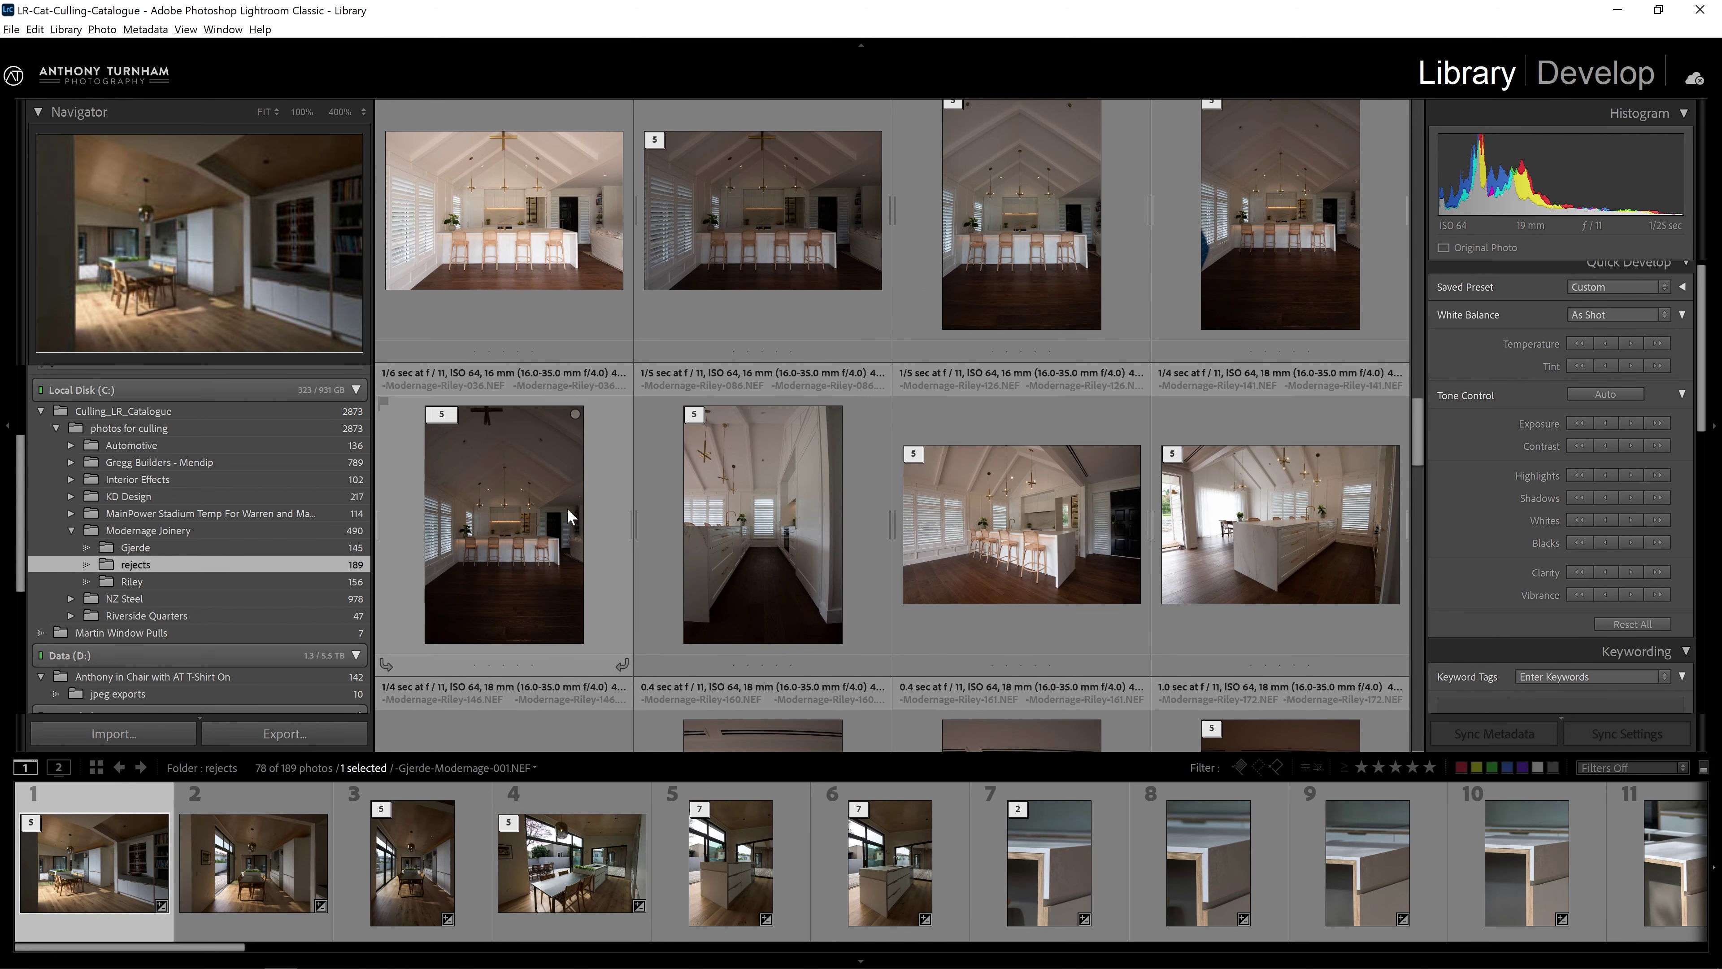
click(175, 576)
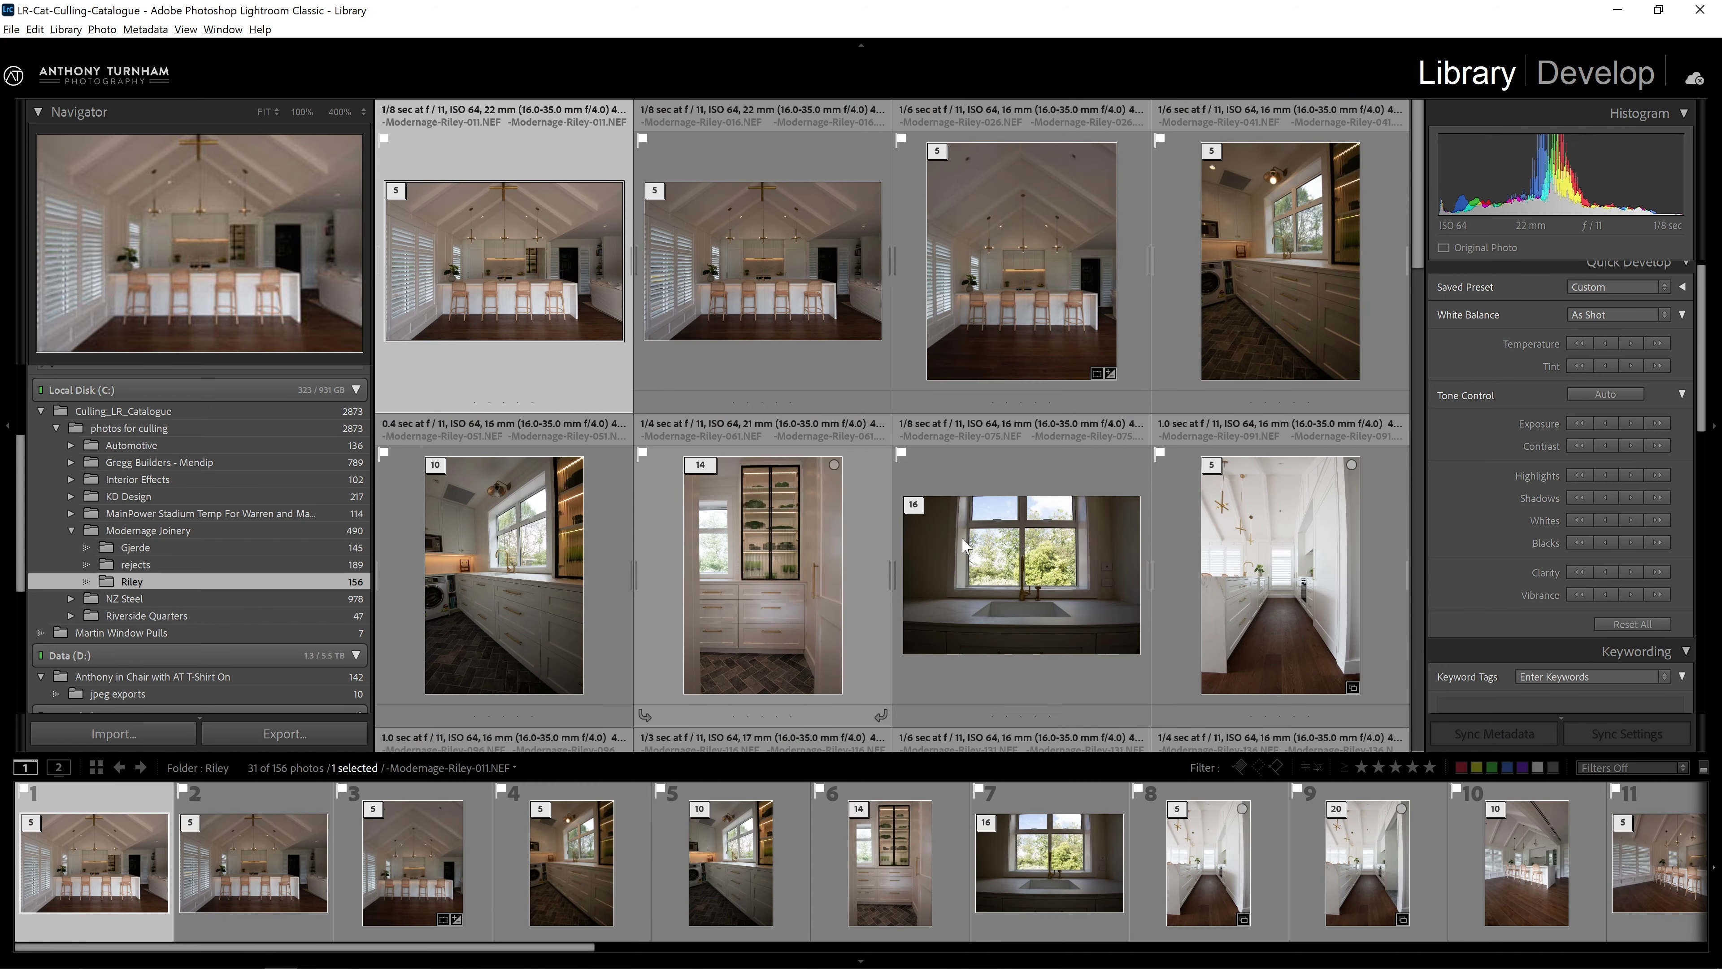
Expand the stack of vertical kitchen photo 026, view it in Loupe view, and look through the rejects folder for its alternatives.
click(938, 152)
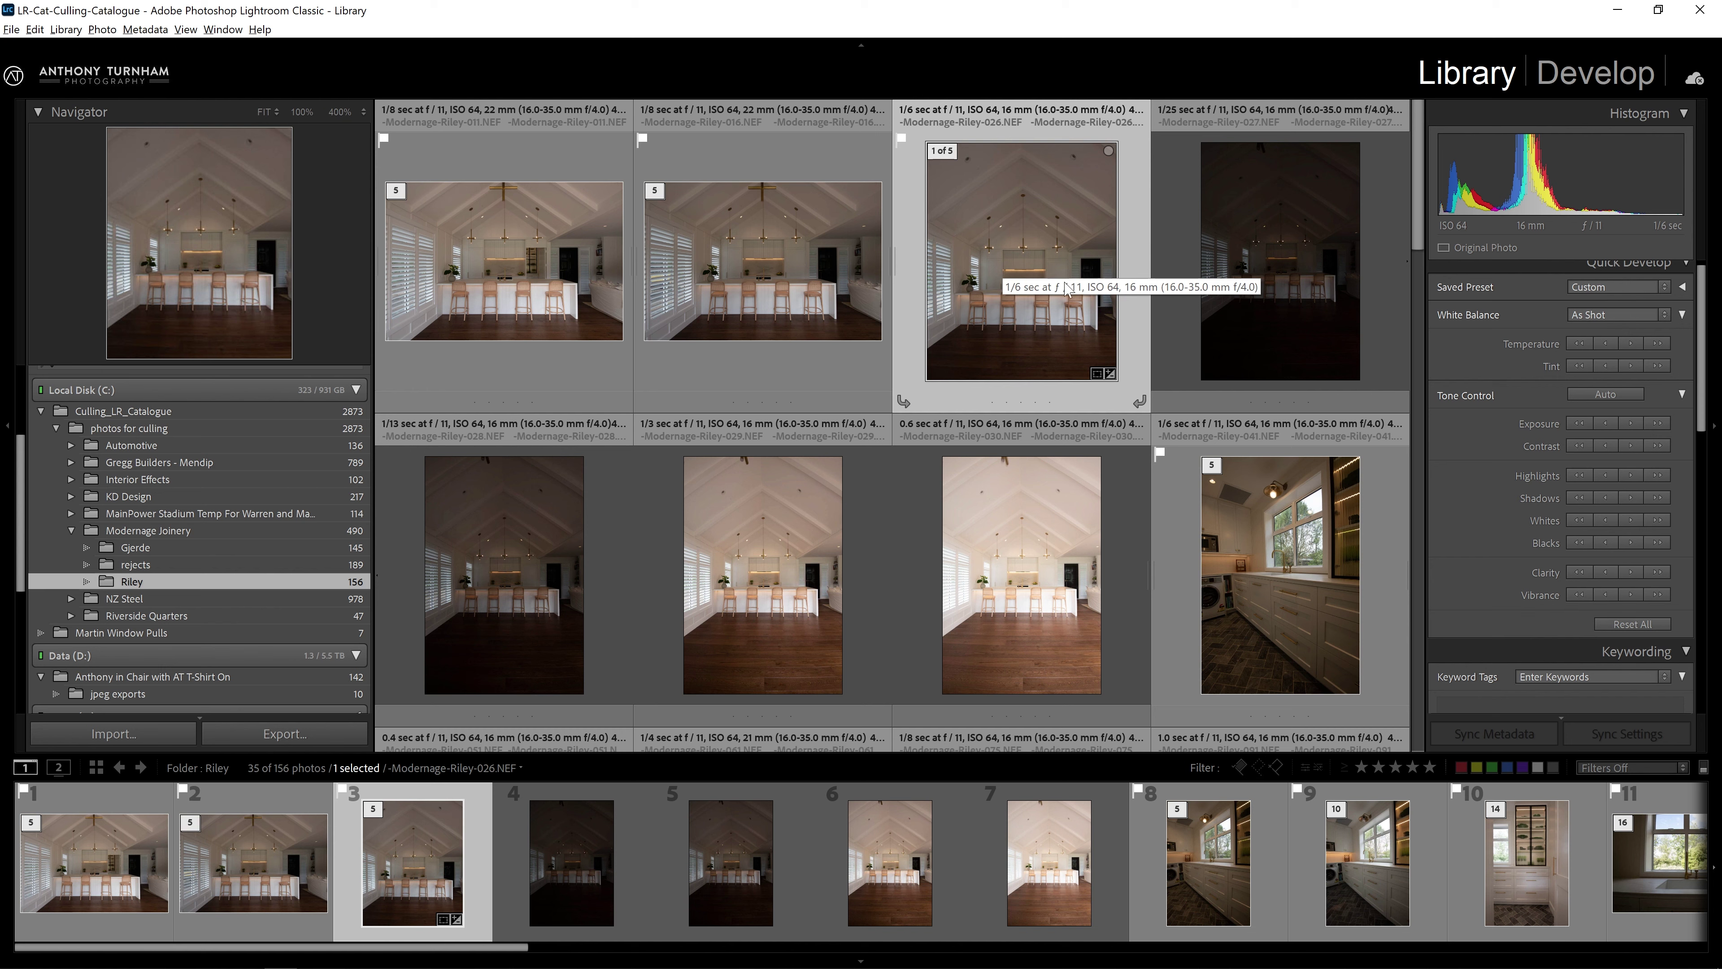
double_click(950, 296)
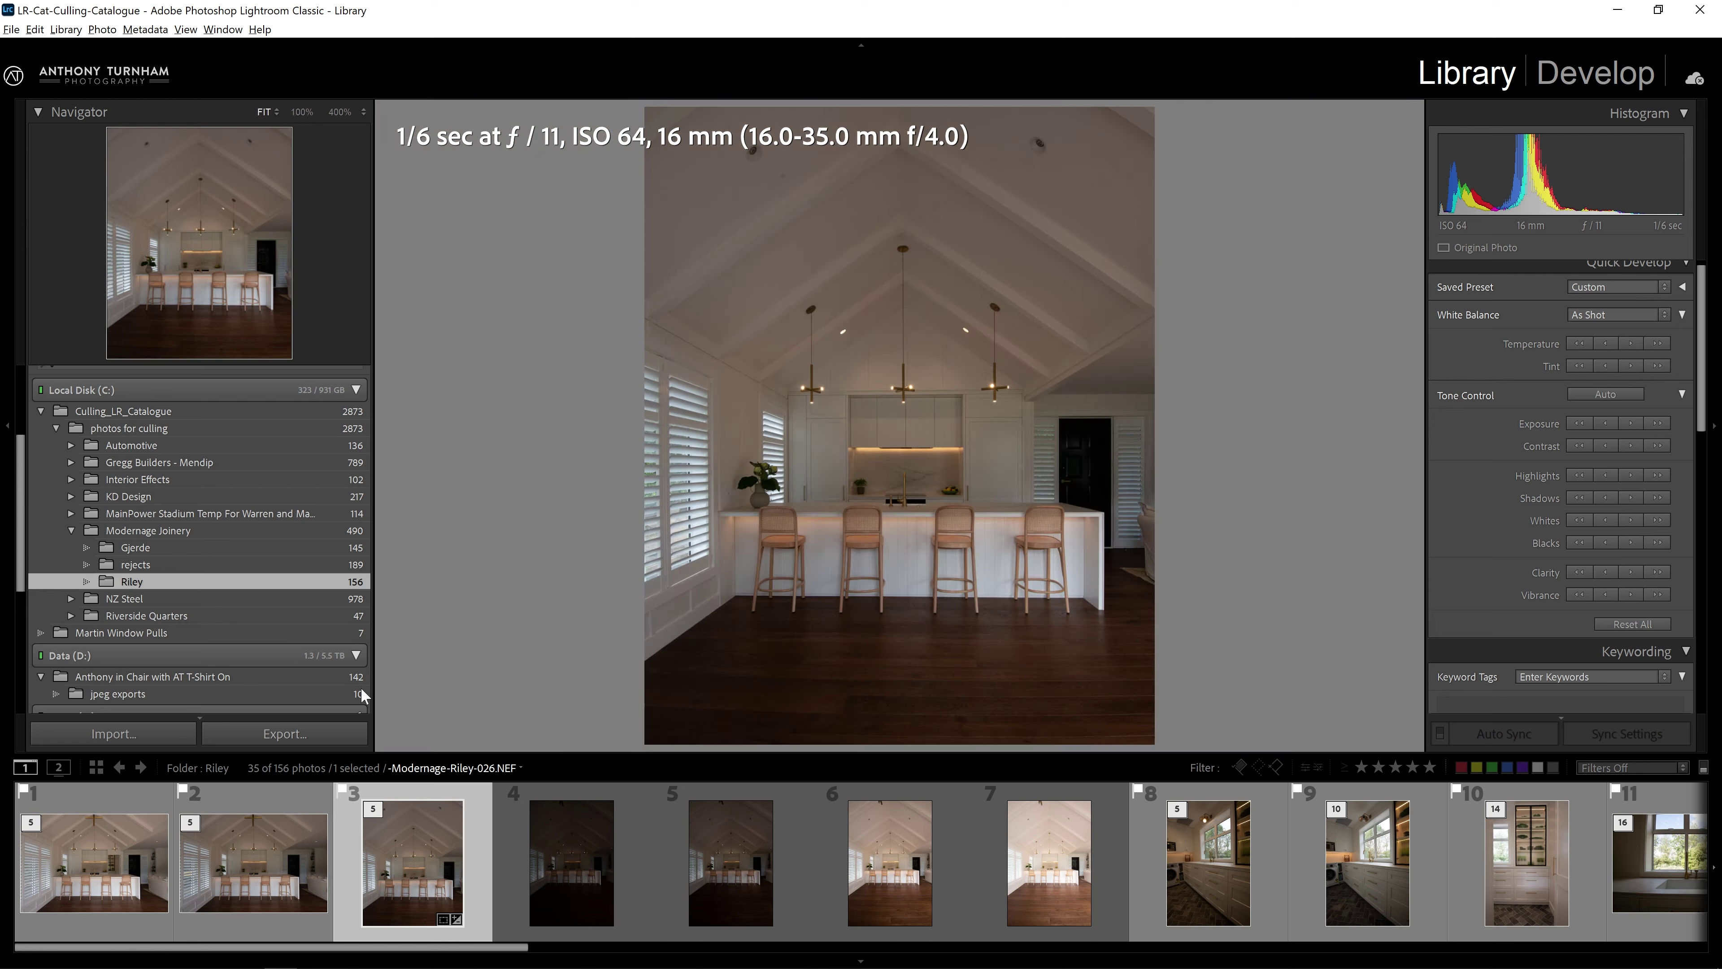
click(139, 564)
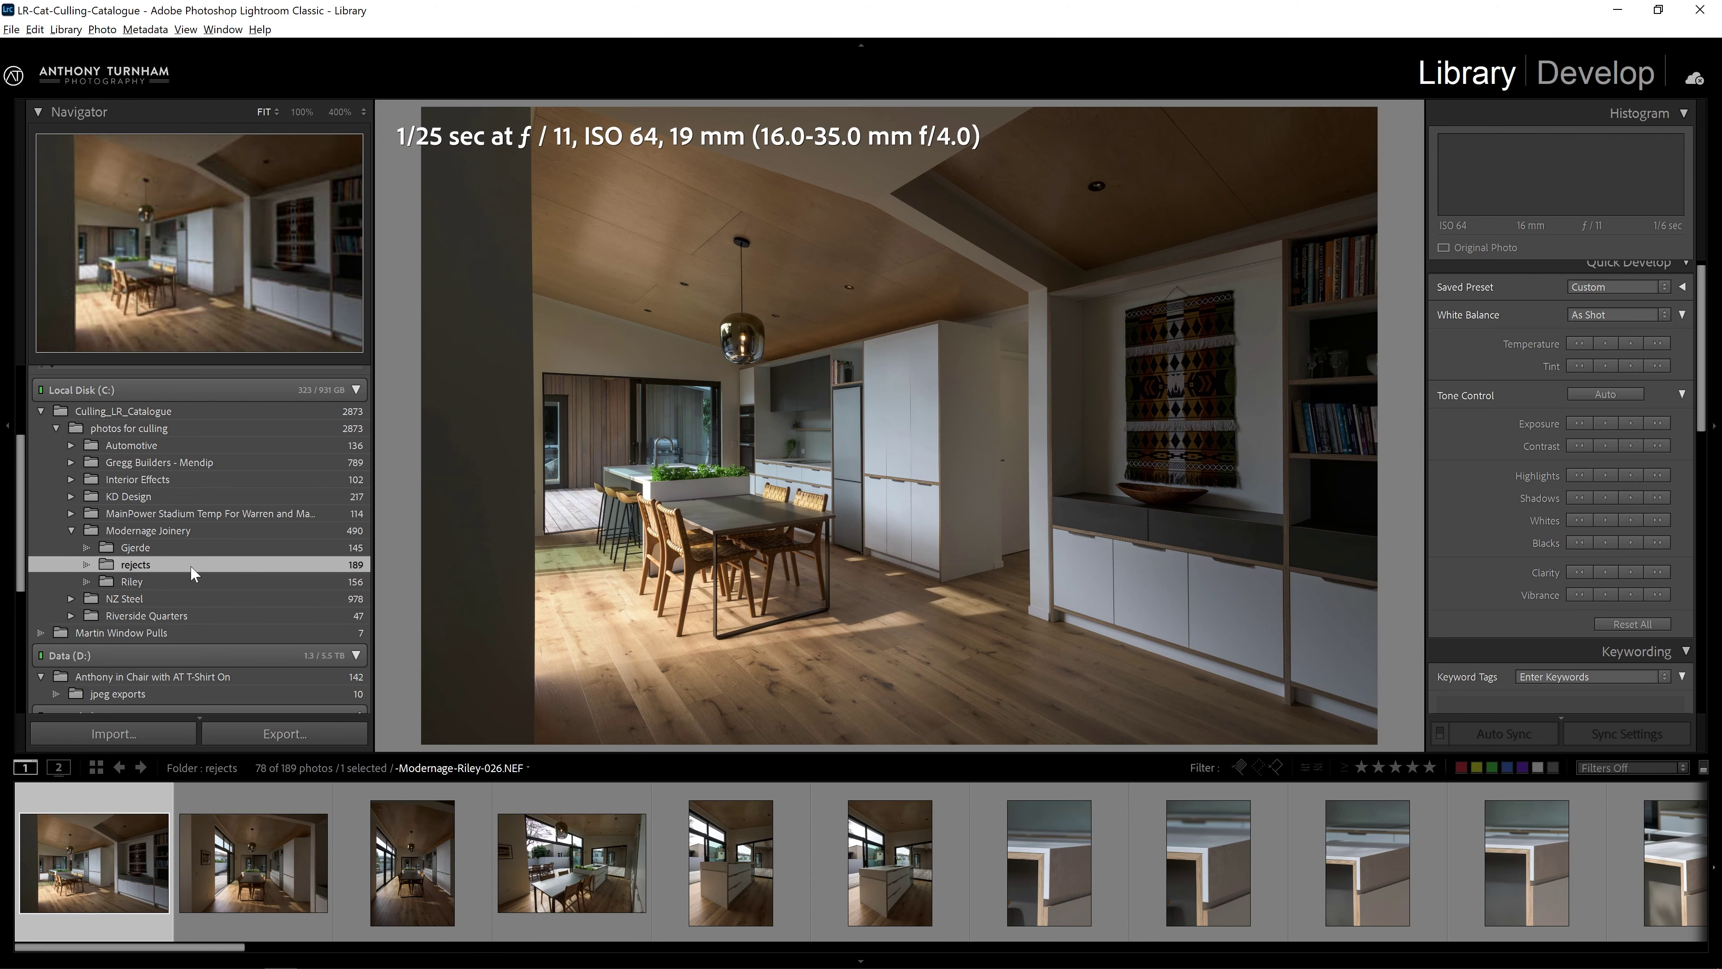
drag(128, 946, 1059, 947)
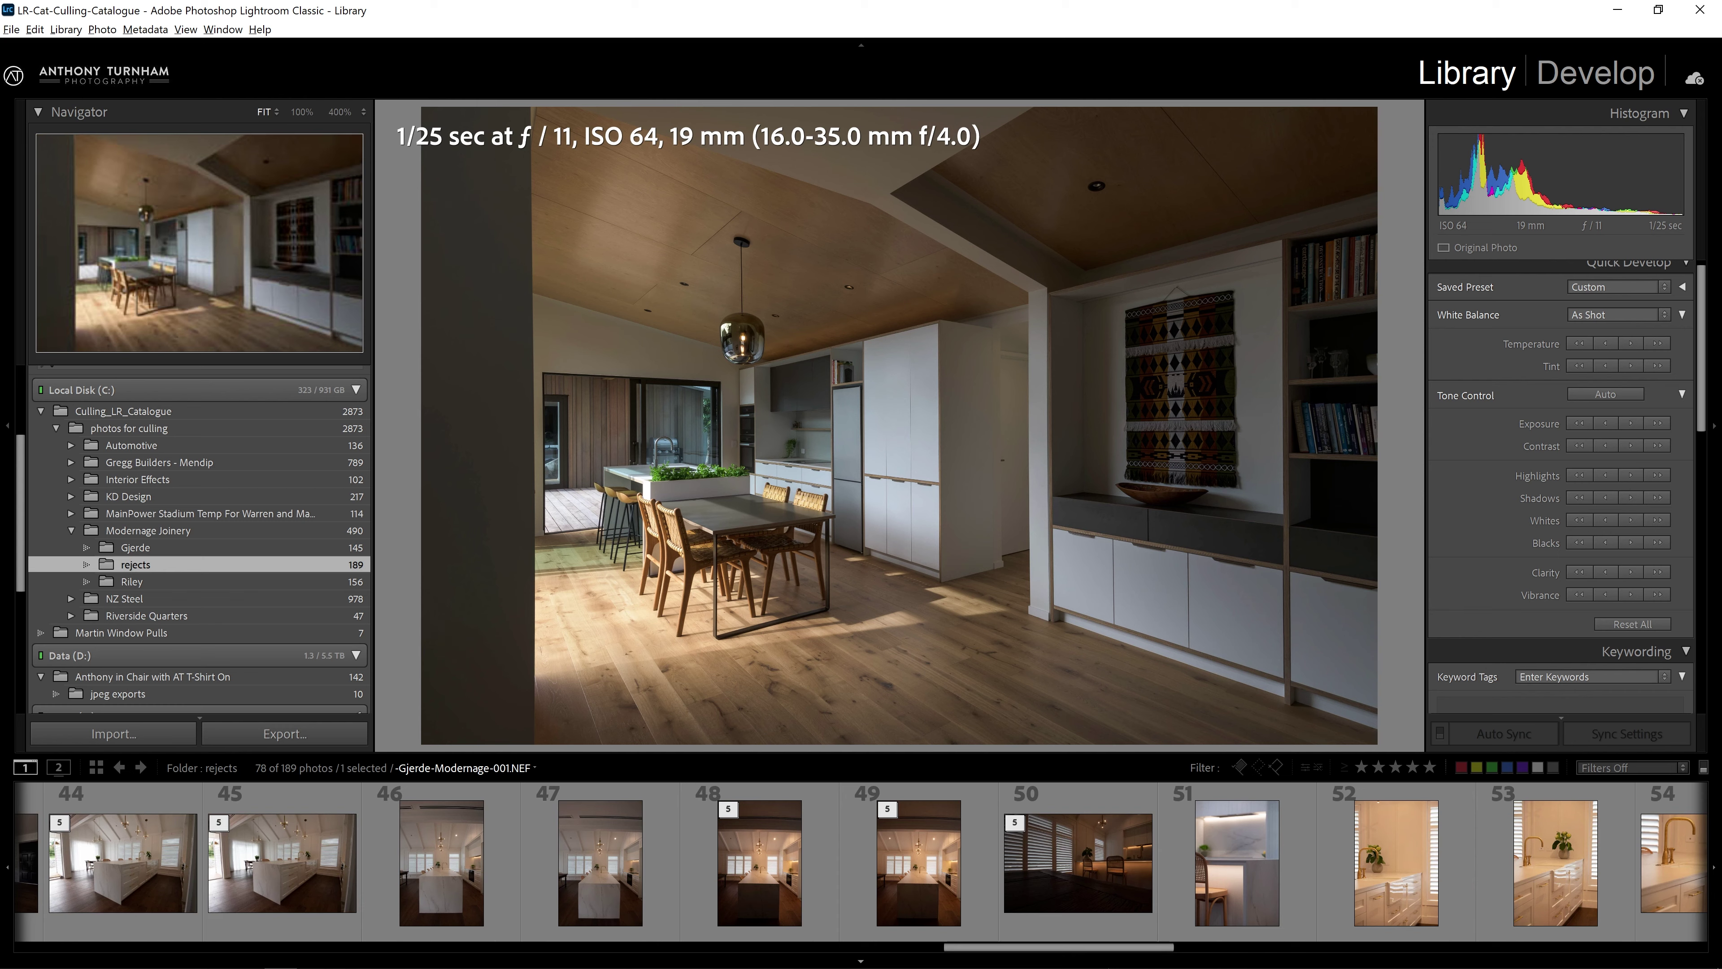
click(130, 582)
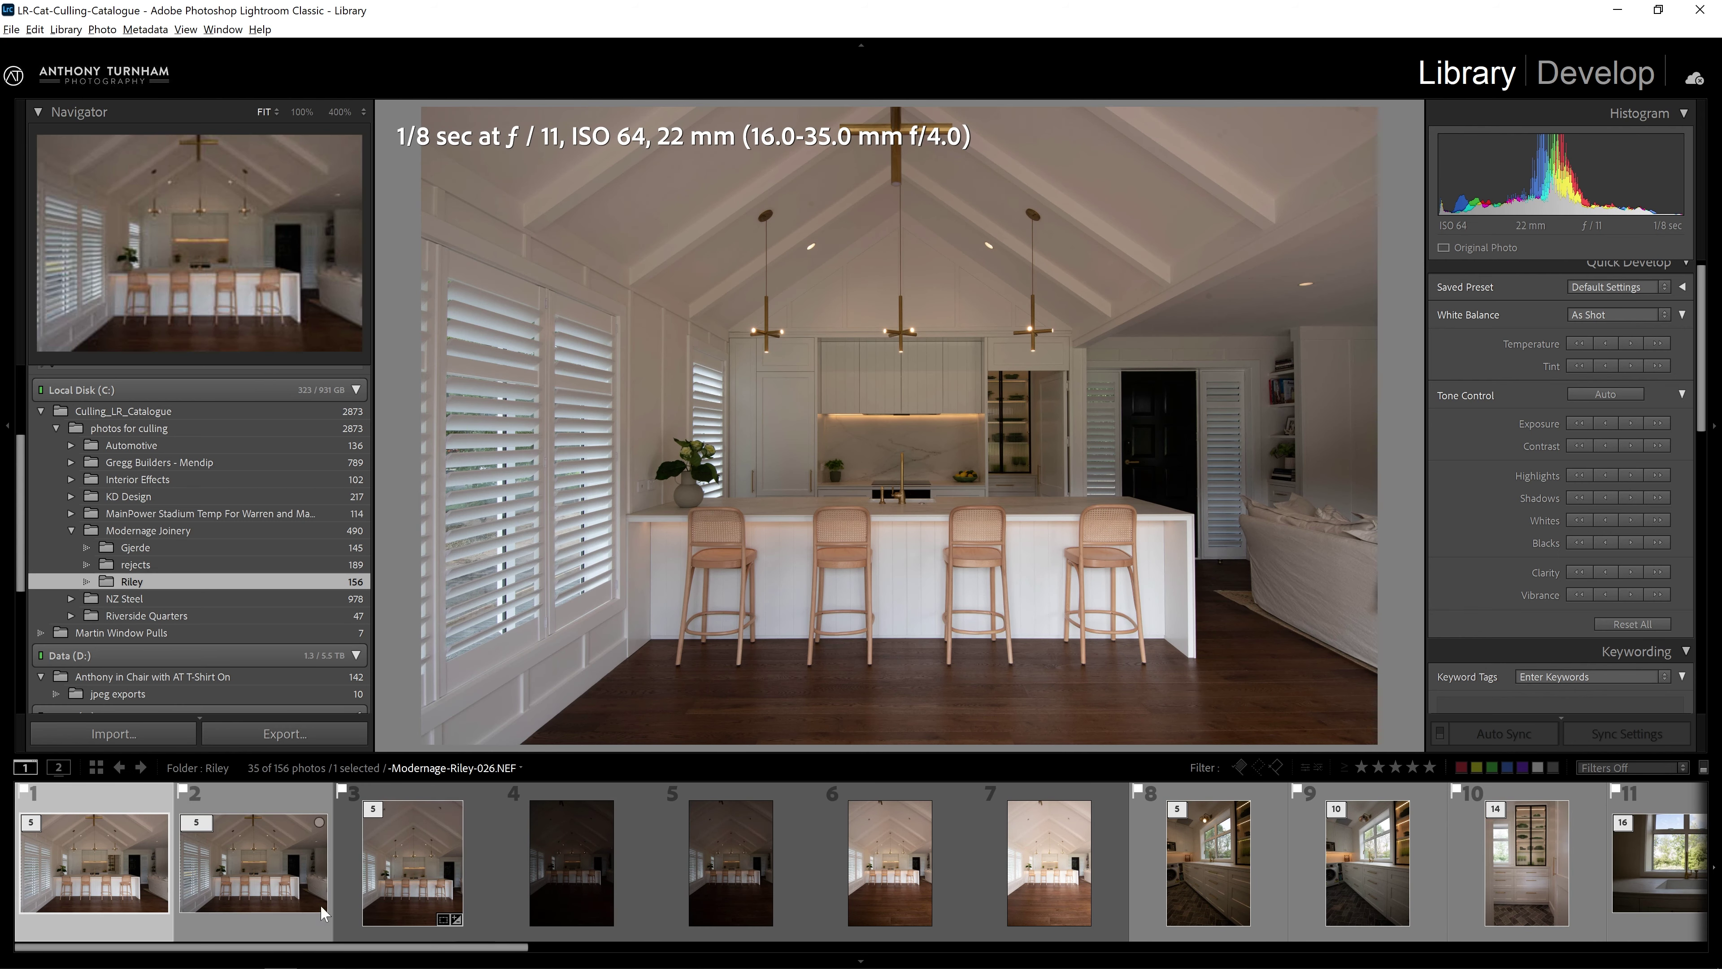
Collapse the vertical kitchen stack 026 and show the Riley folder in Grid view from the first photo.
click(614, 860)
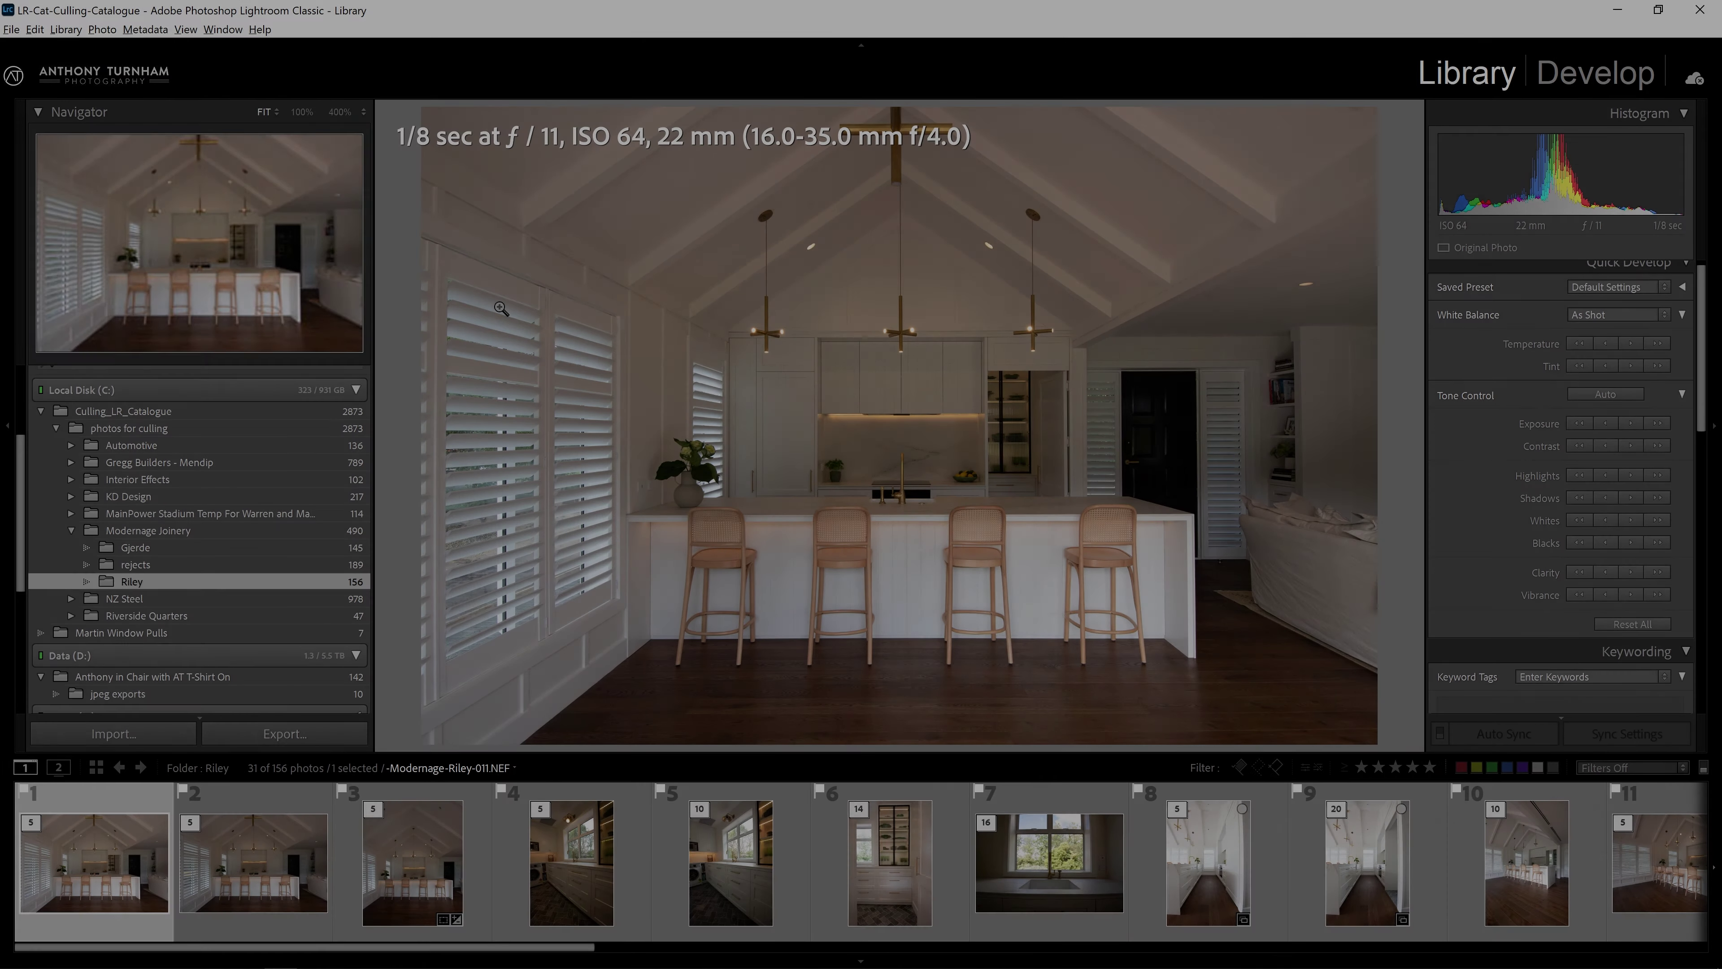
key(g)
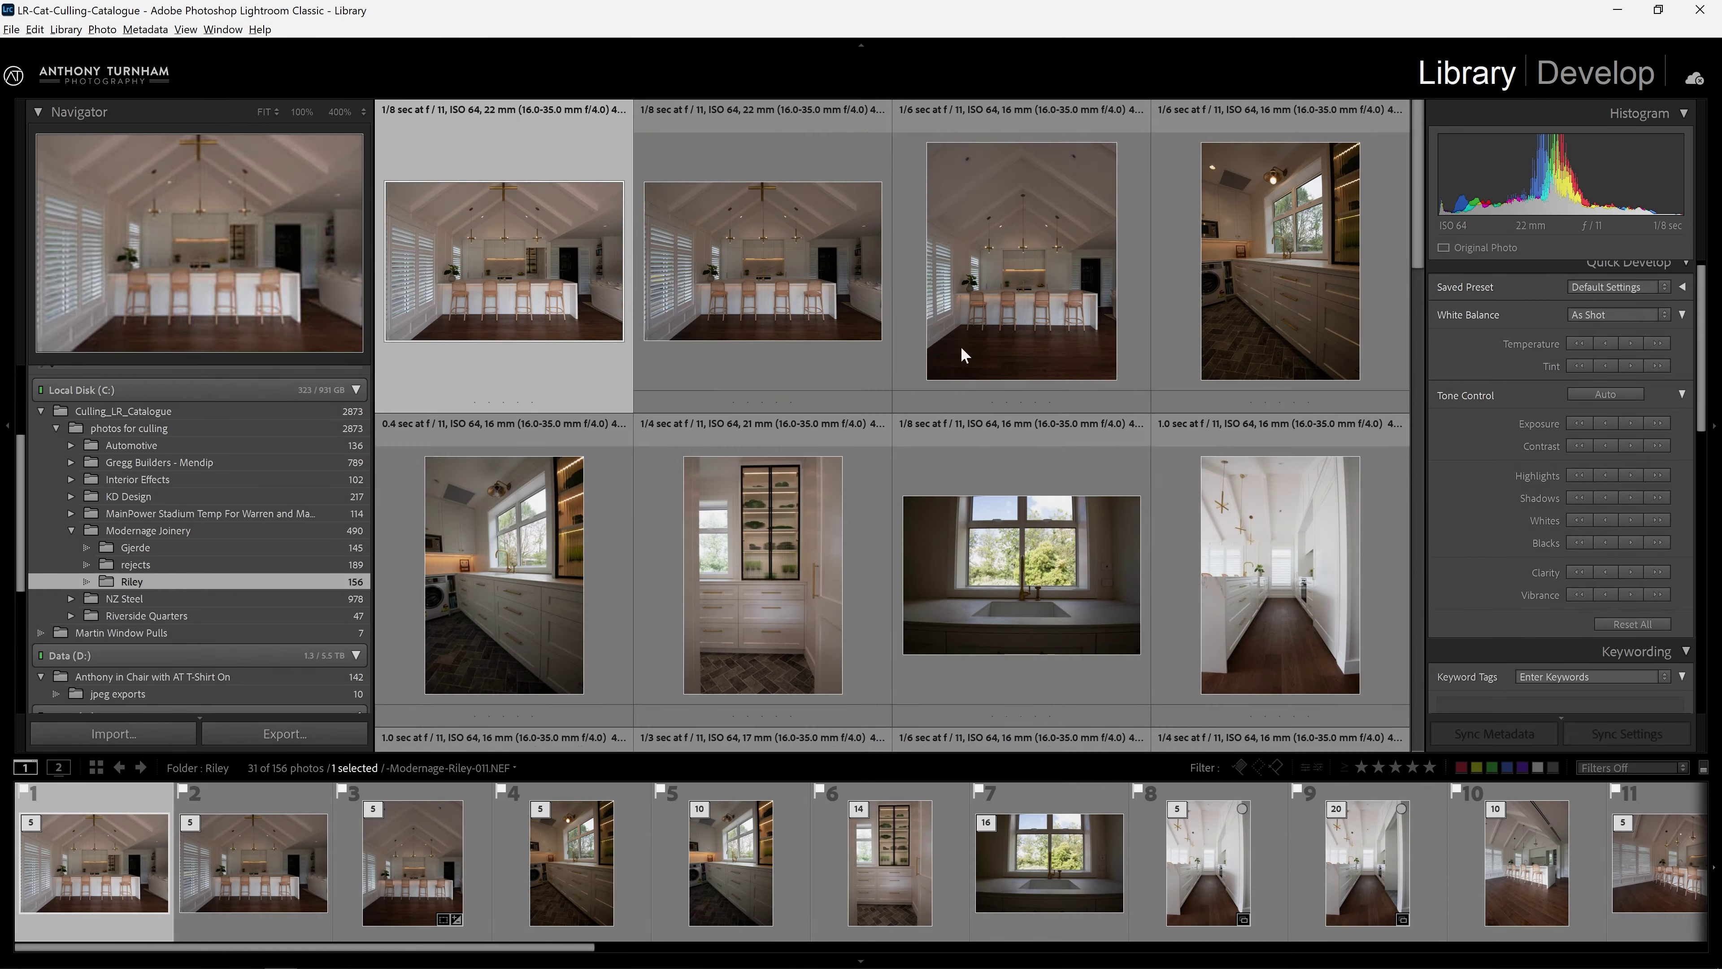
mouse_move(1422, 127)
mouse_down()
mouse_move(1434, 330)
mouse_move(1501, 525)
mouse_move(1512, 629)
mouse_move(1516, 584)
mouse_move(1432, 323)
mouse_move(1432, 111)
mouse_up()
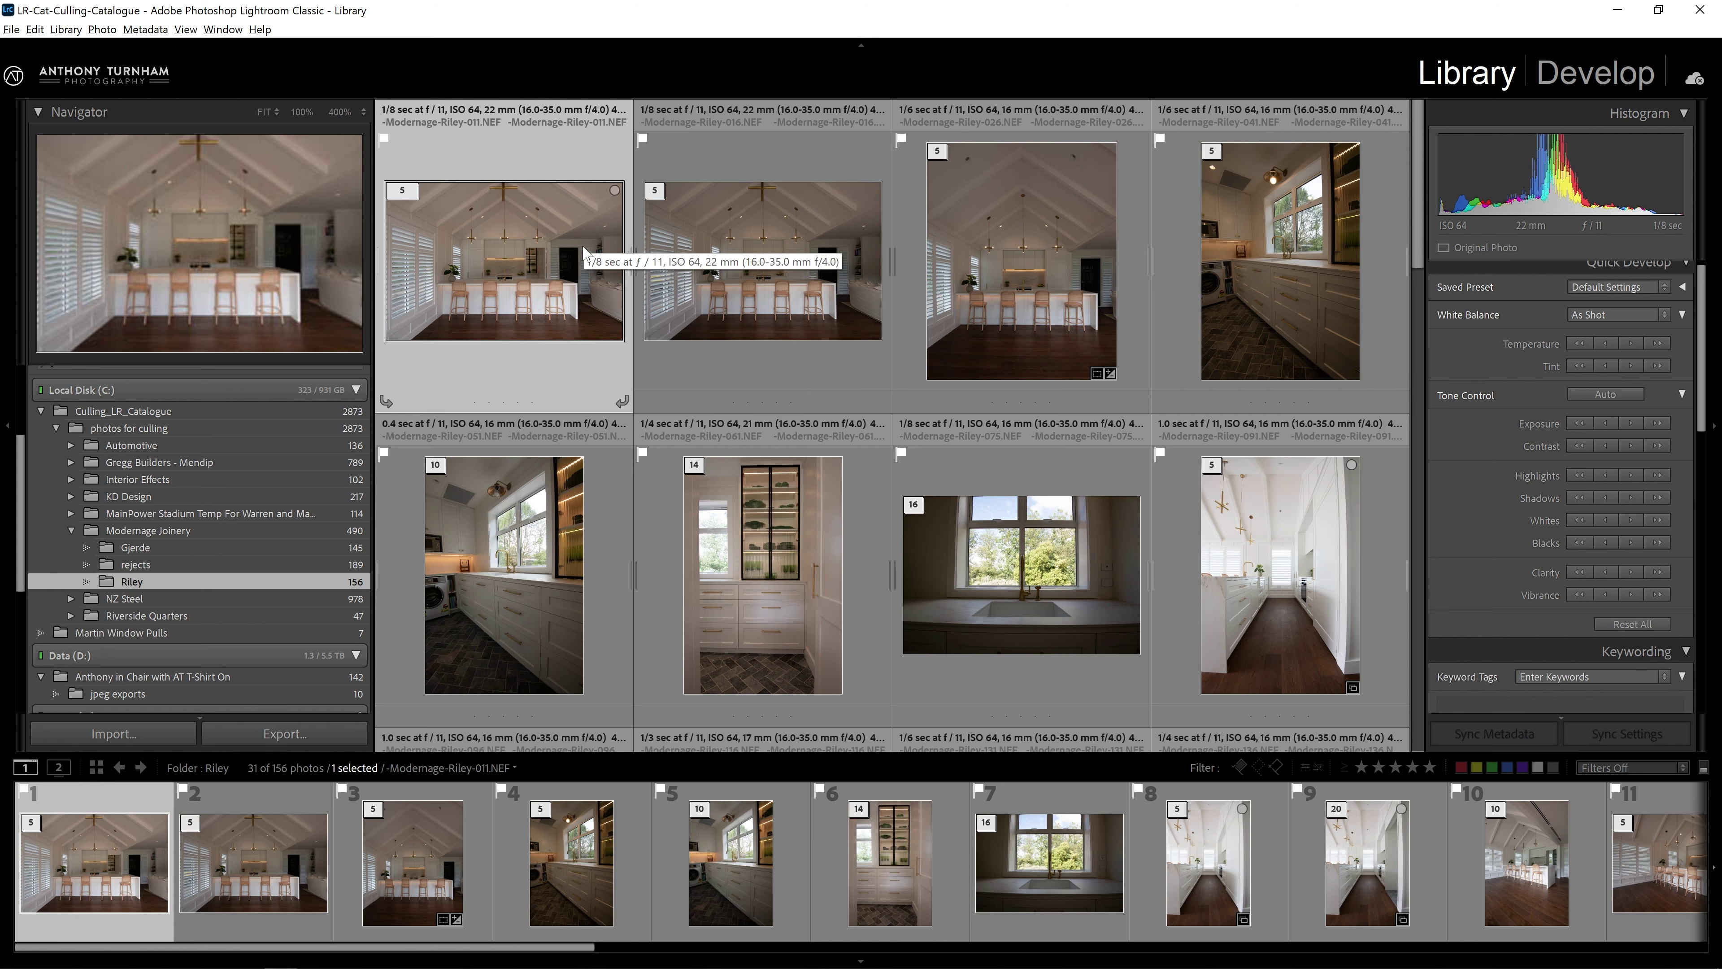
Start a batch rename of all photos in the Riley folder and replace the custom filename template with only the Filename token.
key(ctrl+a)
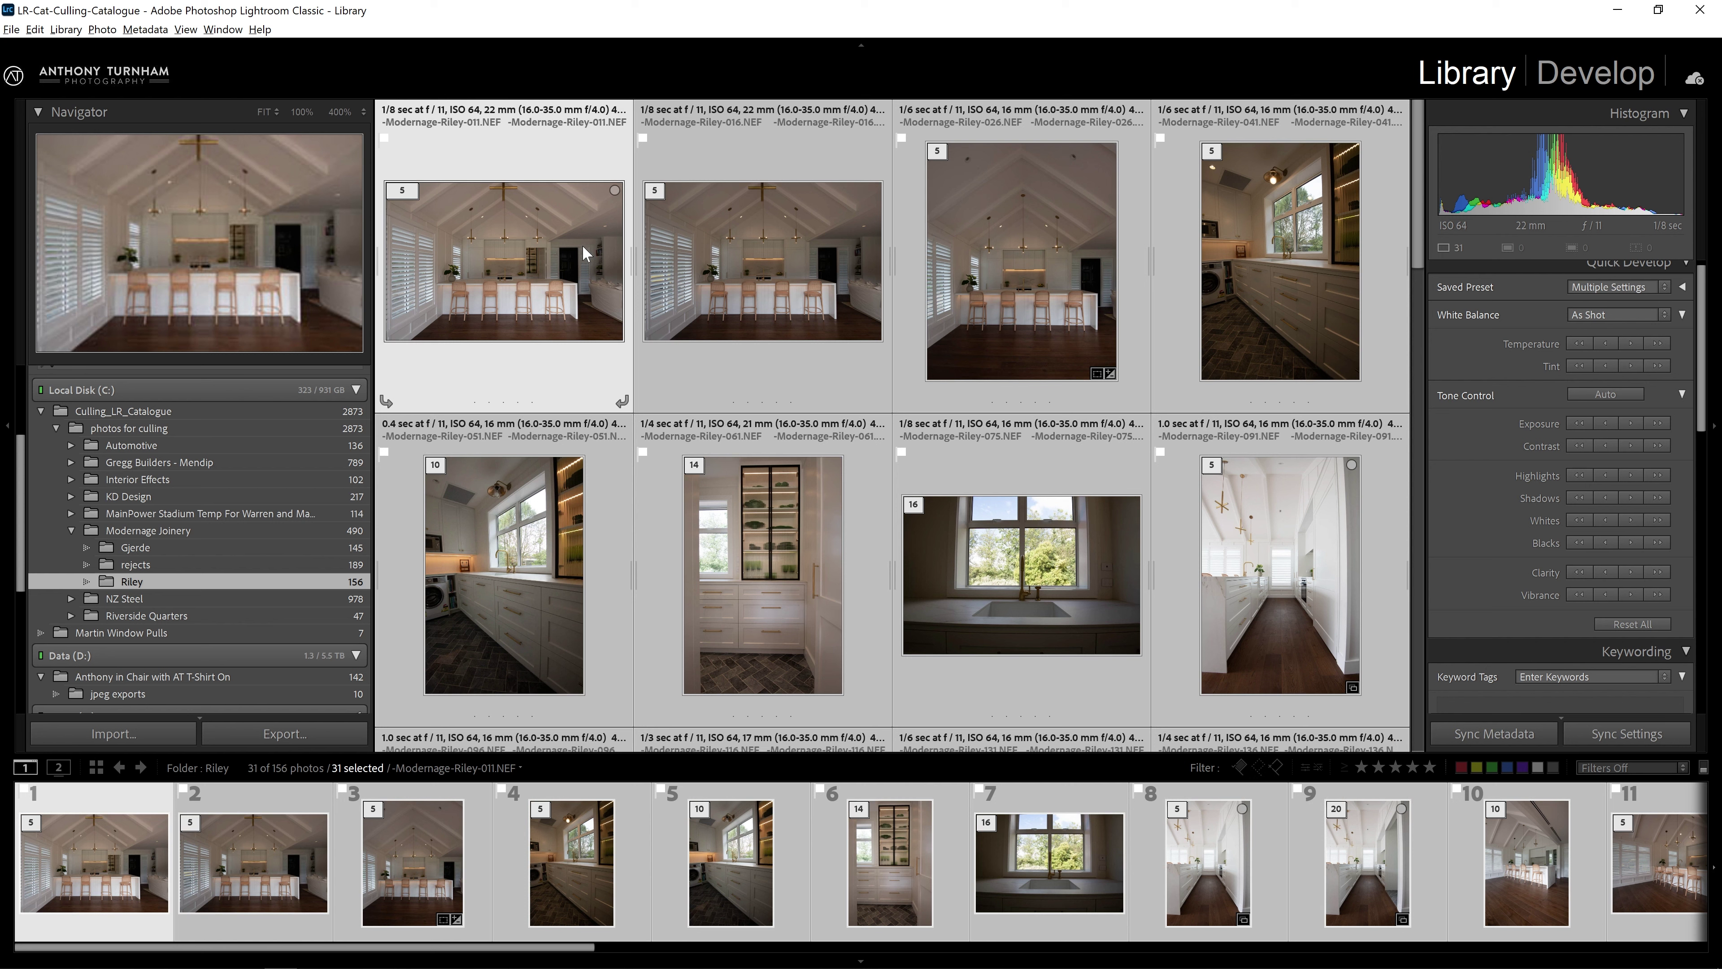
key(F2)
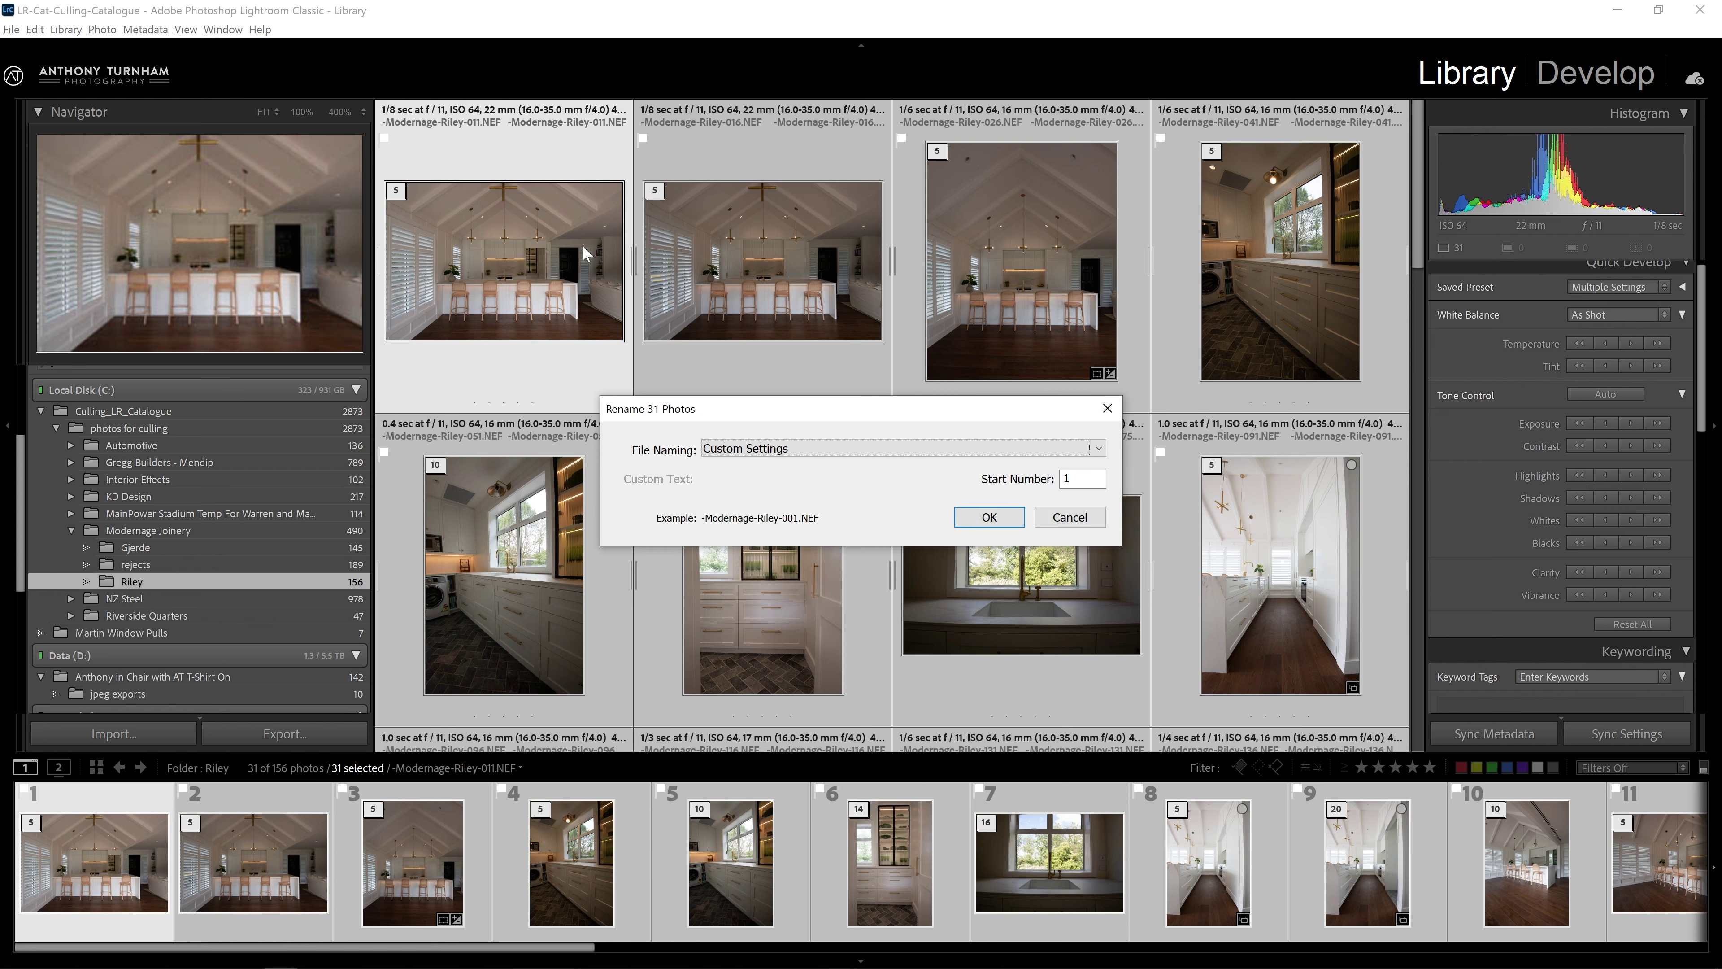
click(775, 449)
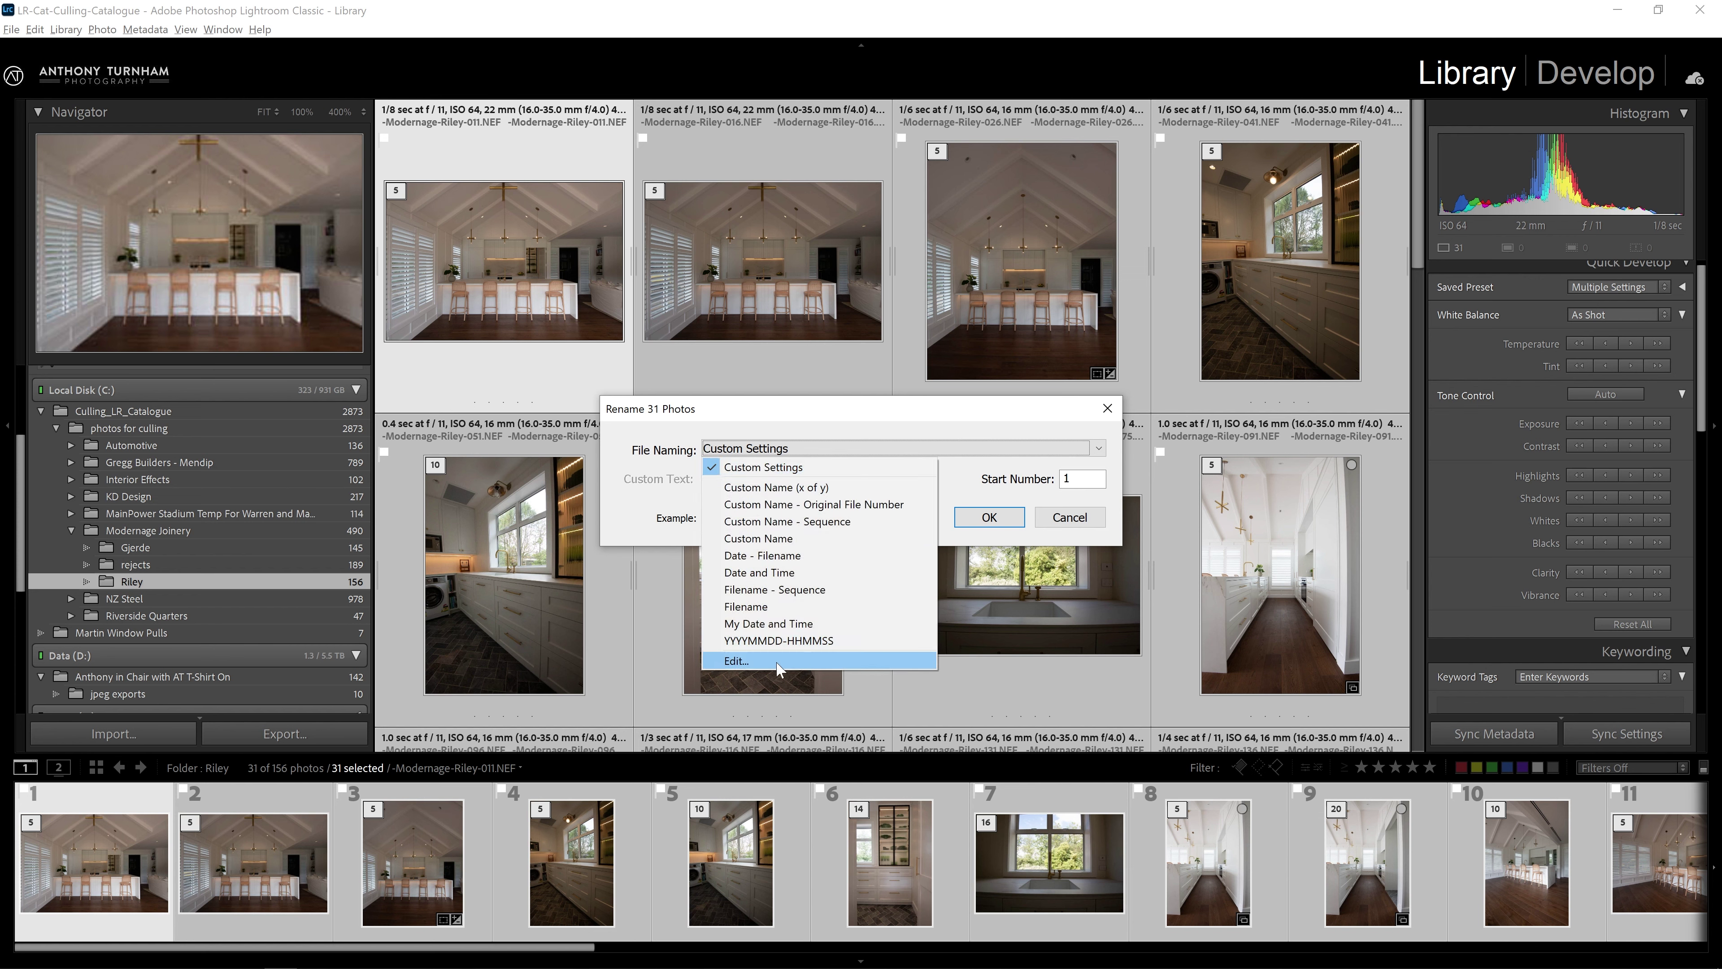
click(777, 661)
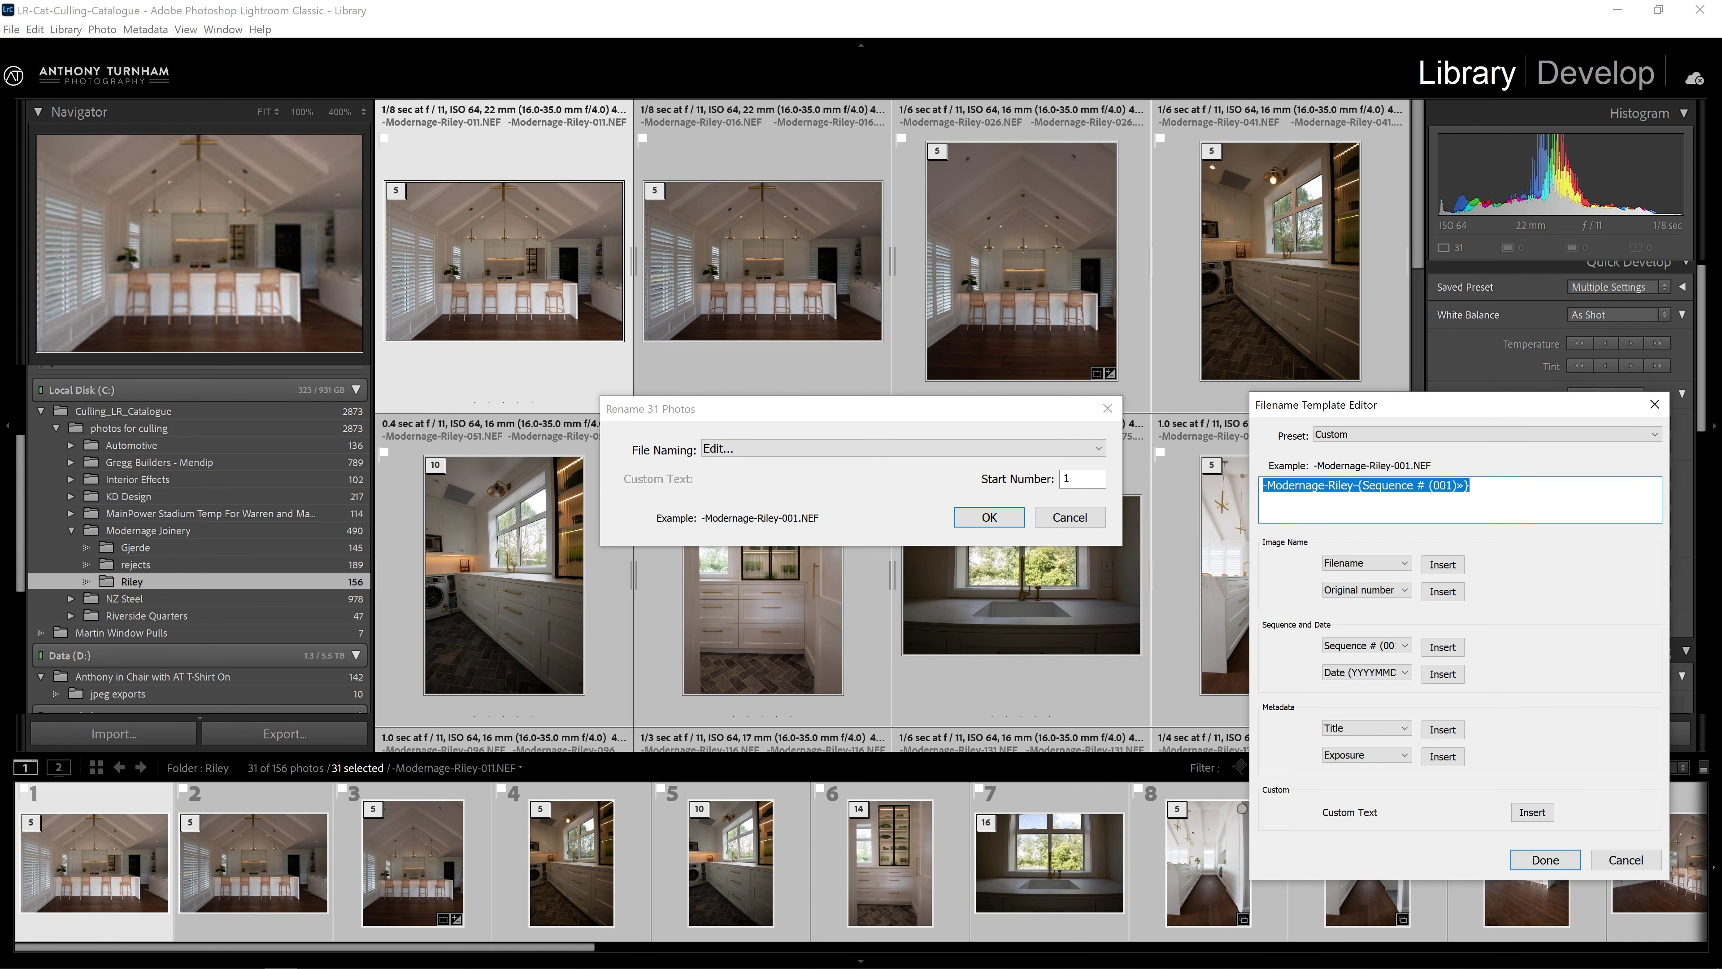
key(BackSpace)
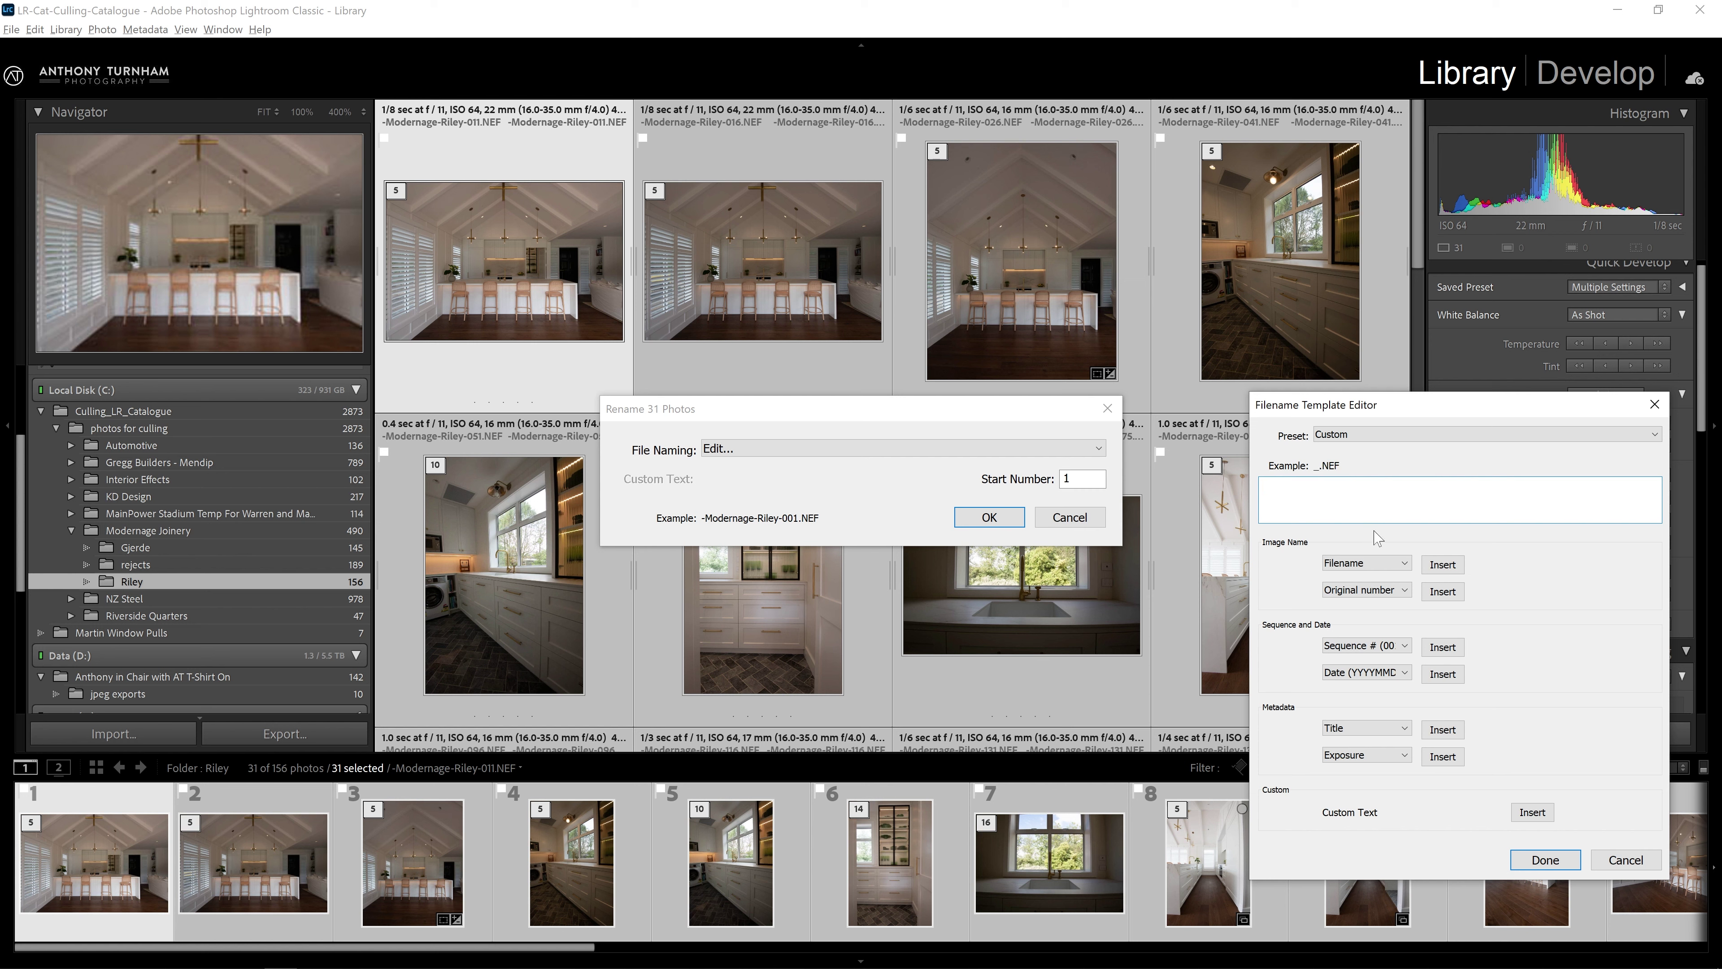
click(1440, 567)
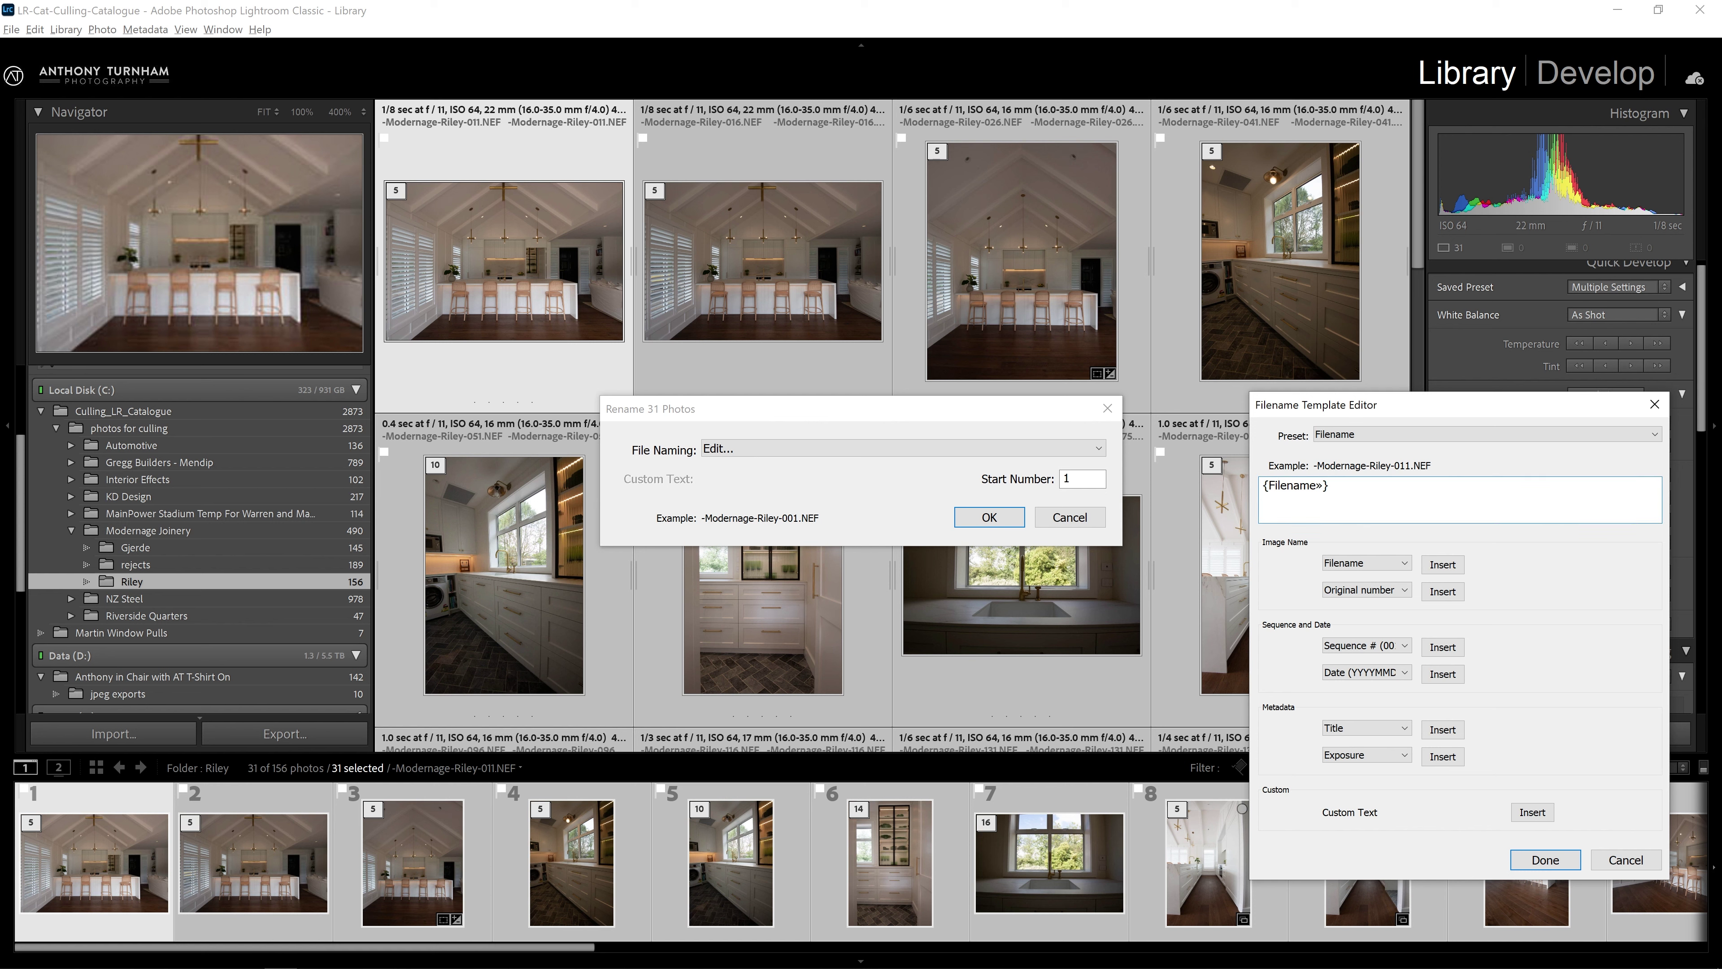
Put the Sequence # (01) token before the Filename token in the template and apply the rename to the selected photos.
click(1405, 646)
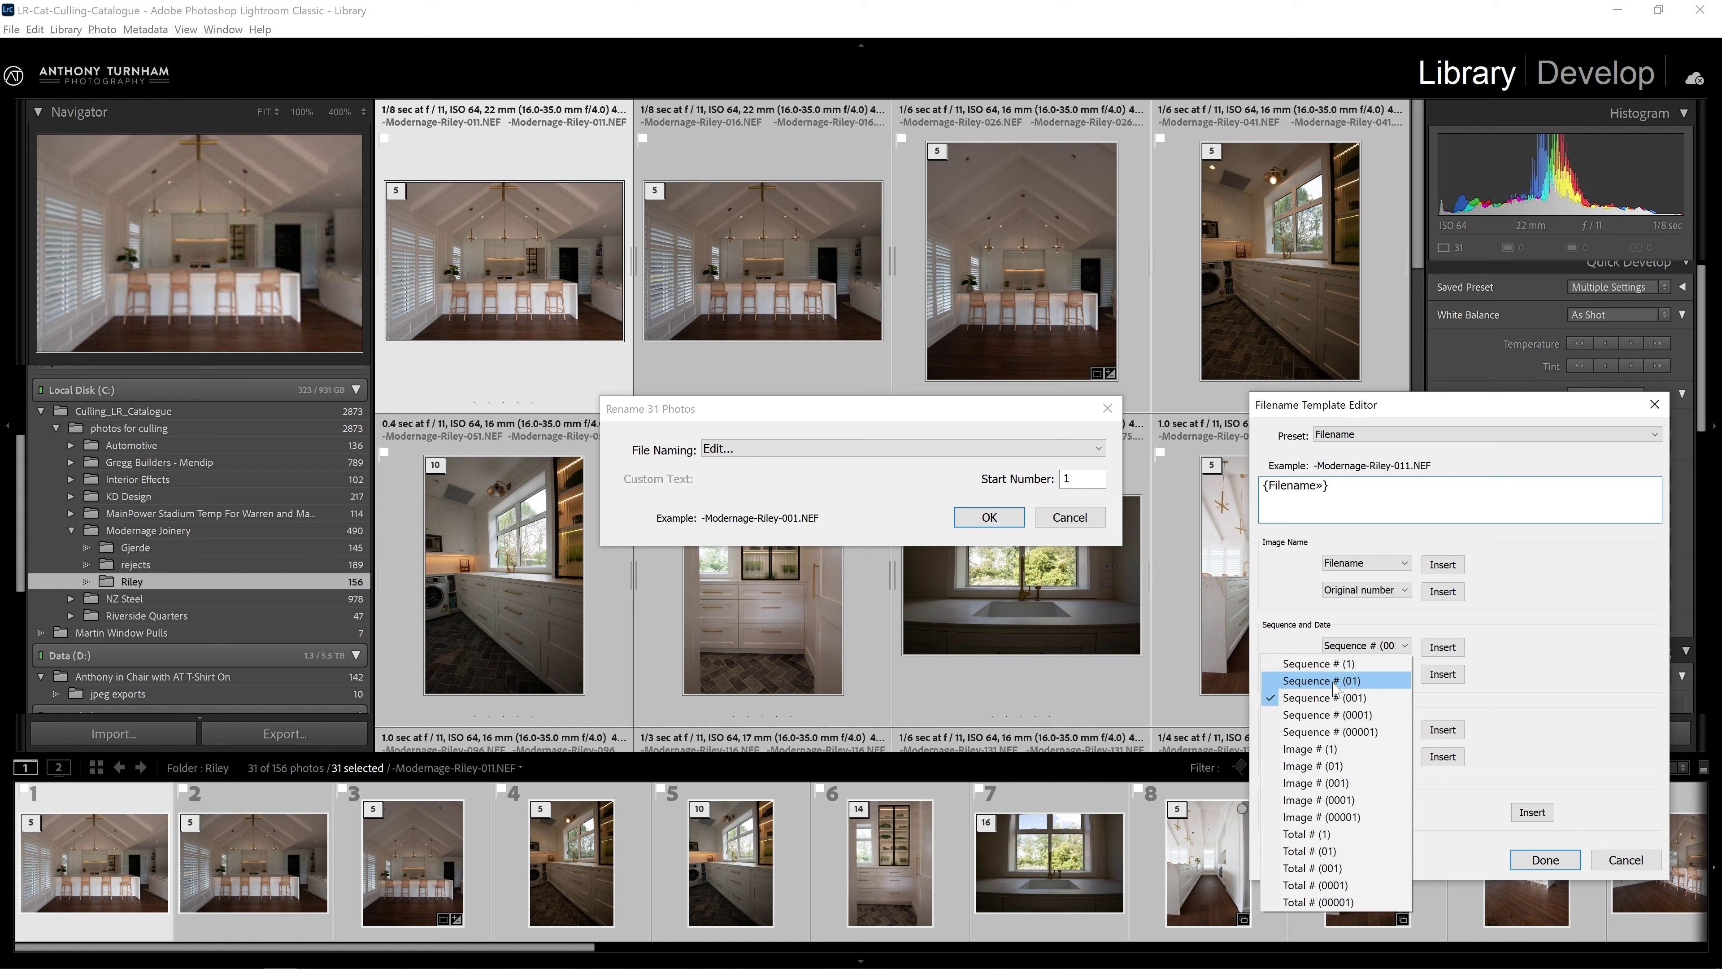
click(1334, 682)
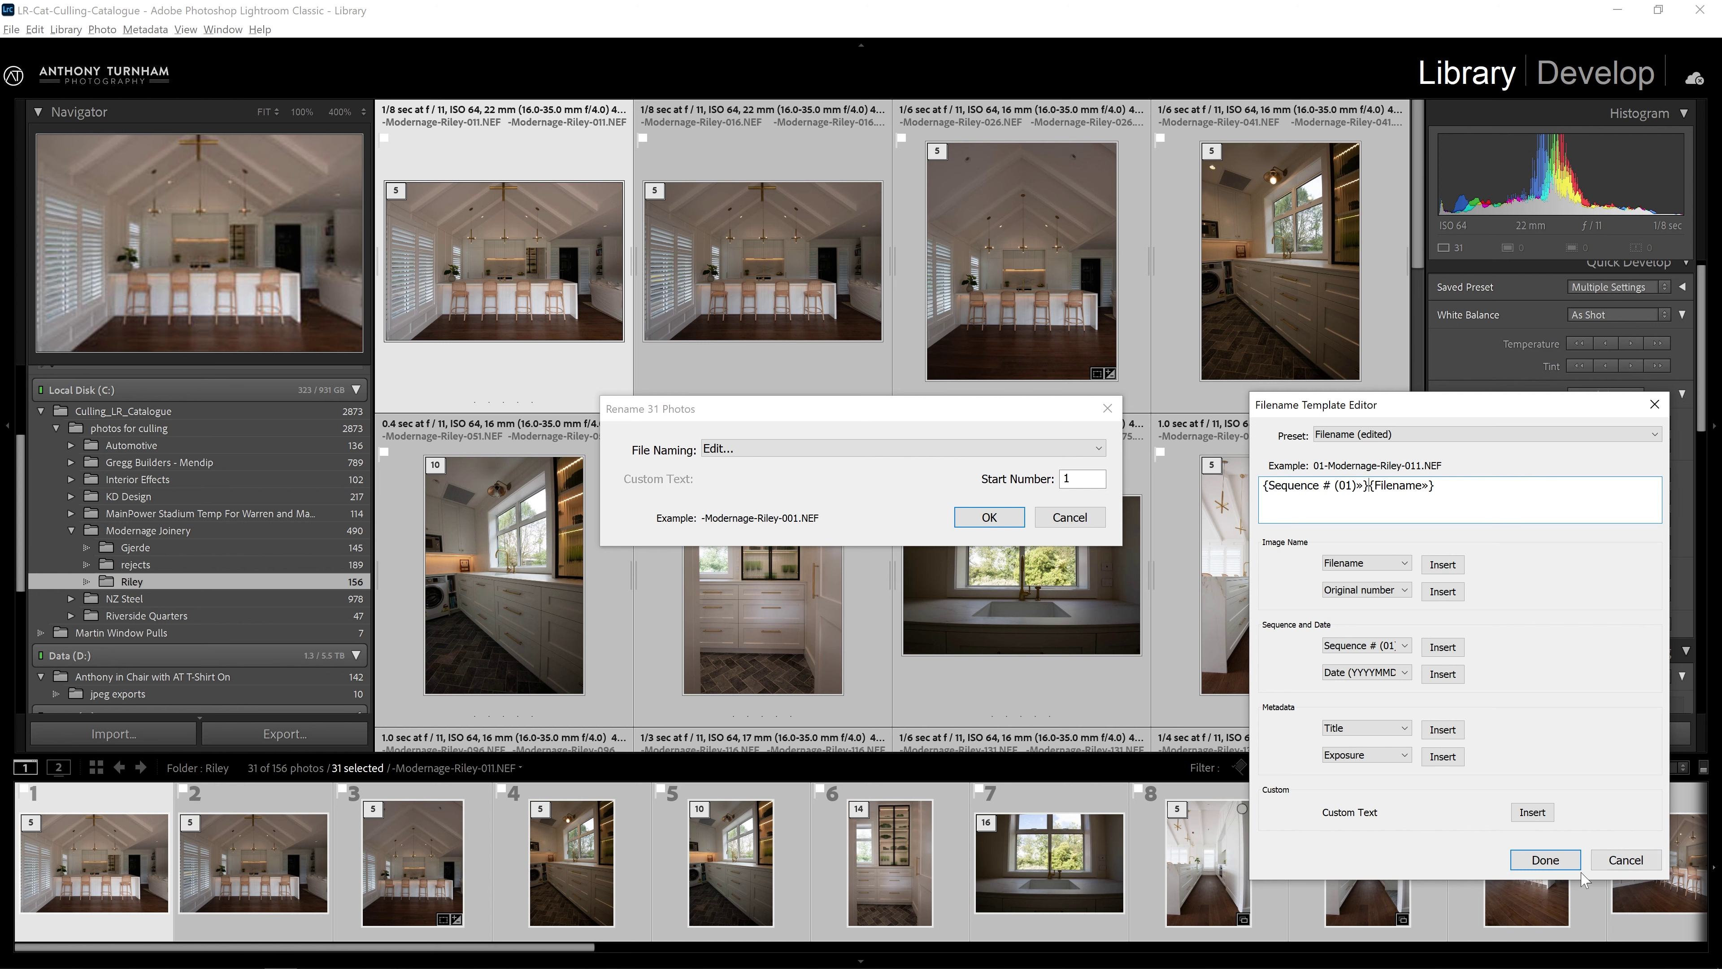
click(1552, 856)
click(989, 517)
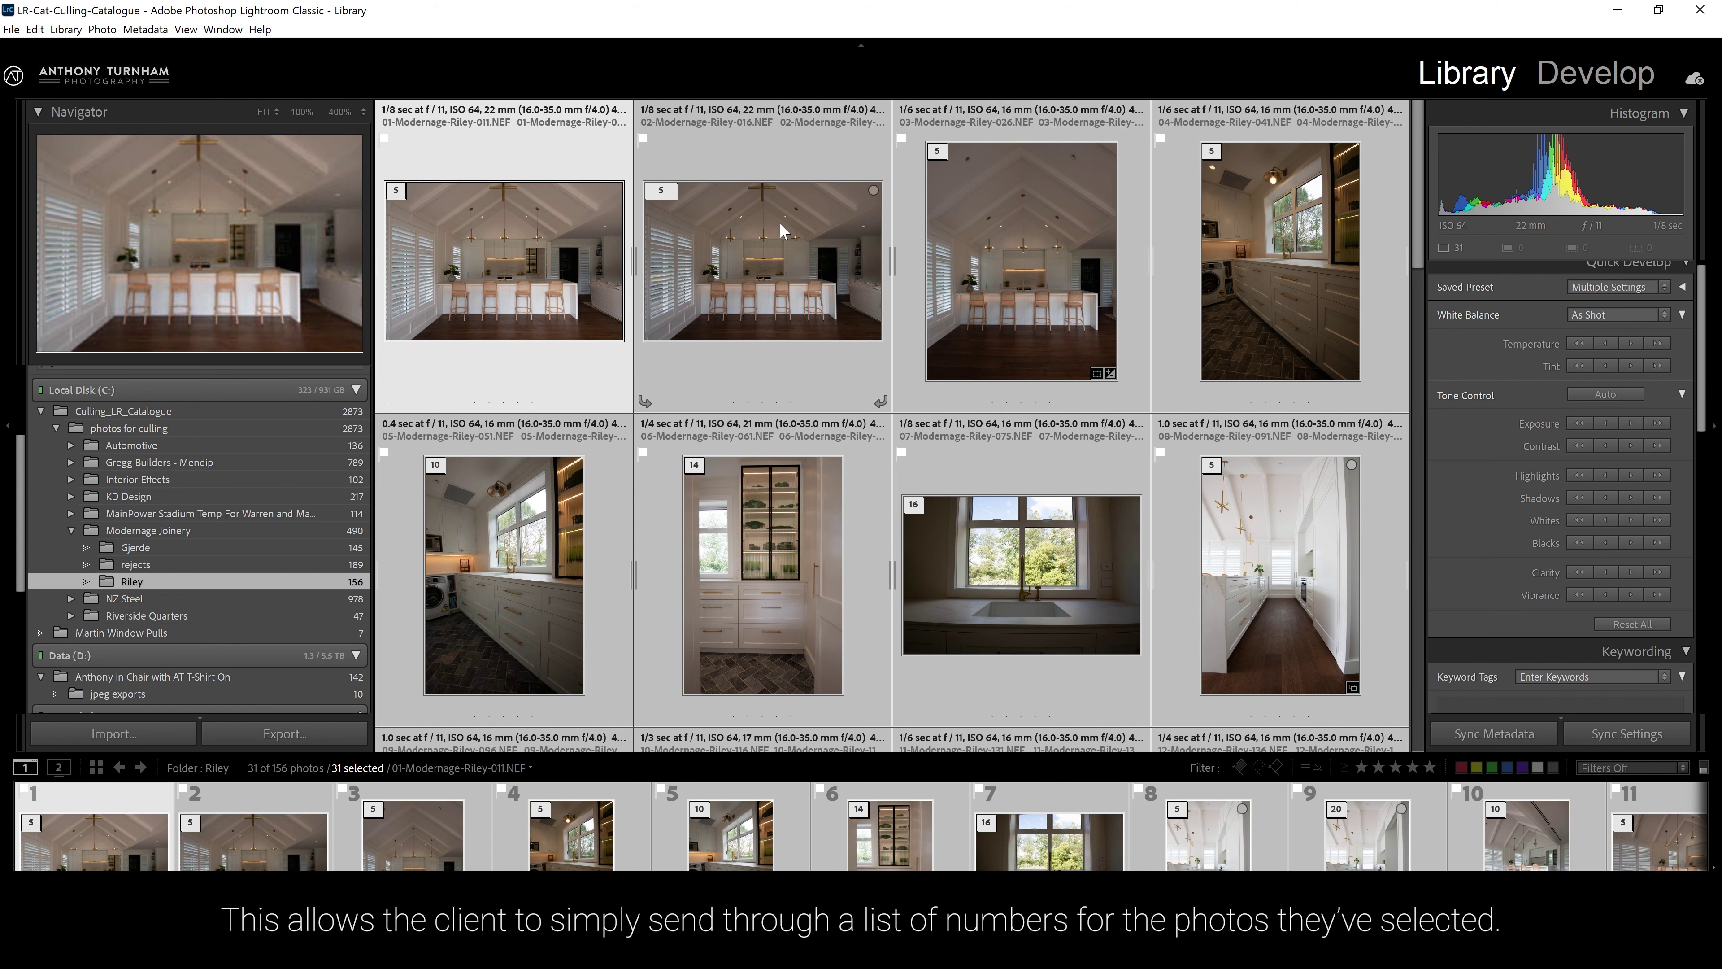
Check the renamed second, third and fourth Riley photos in the grid one after another.
click(733, 238)
click(1013, 229)
click(1298, 275)
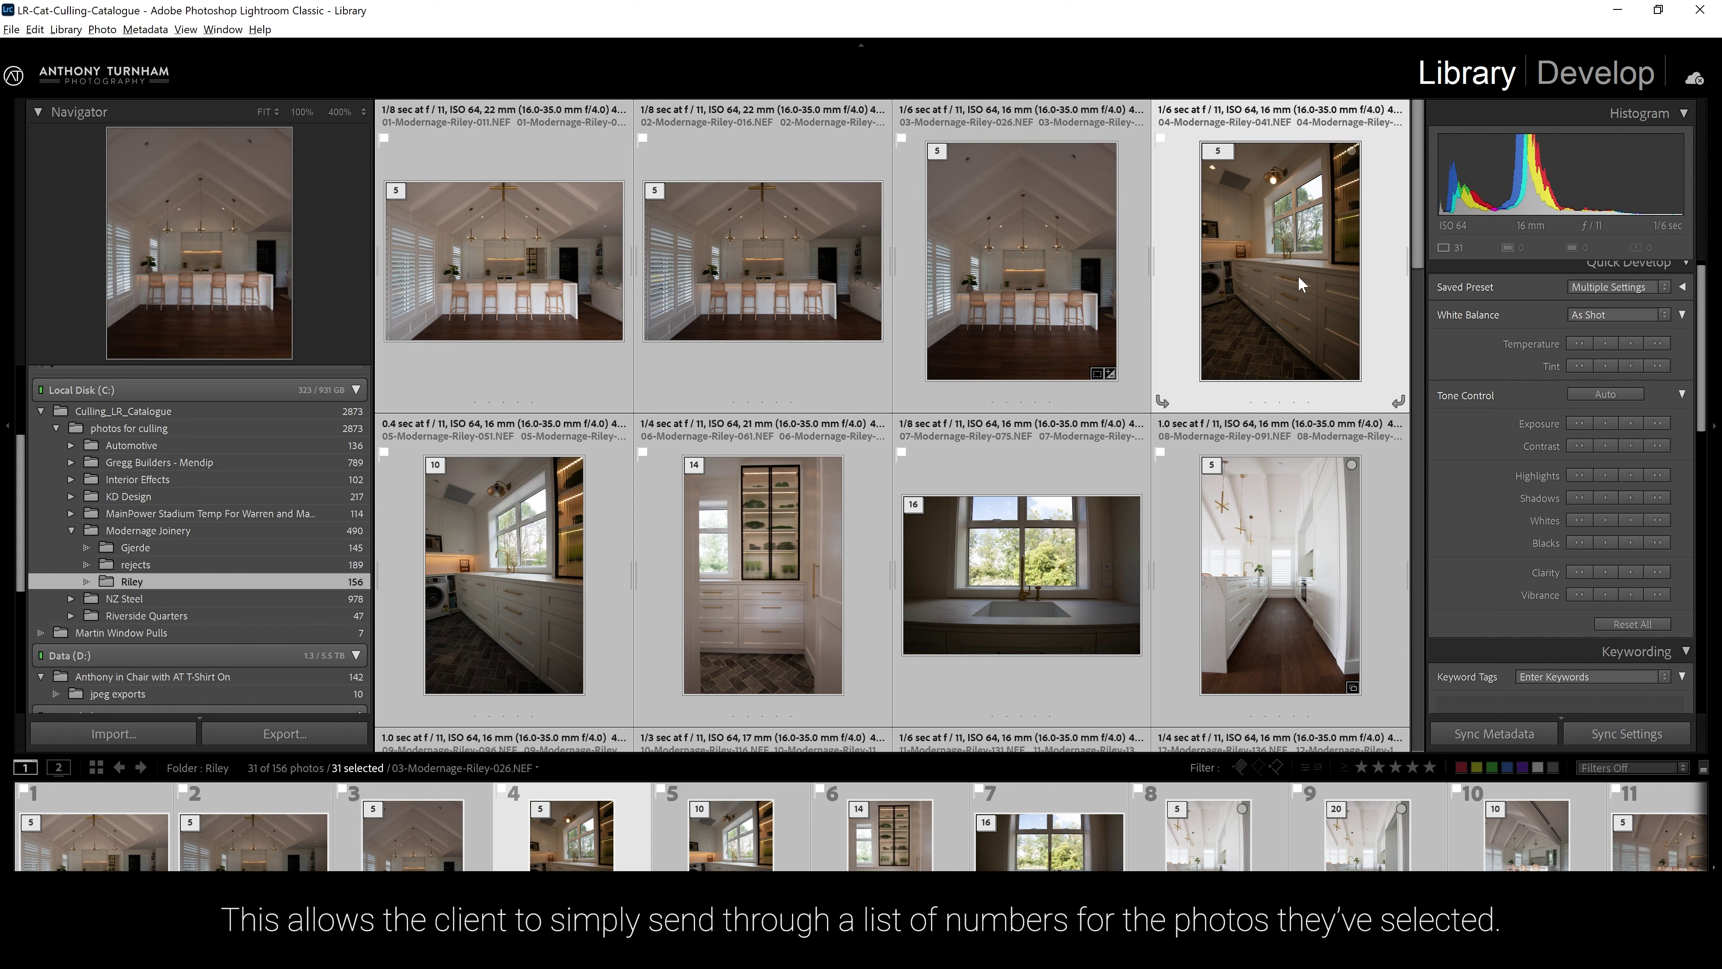